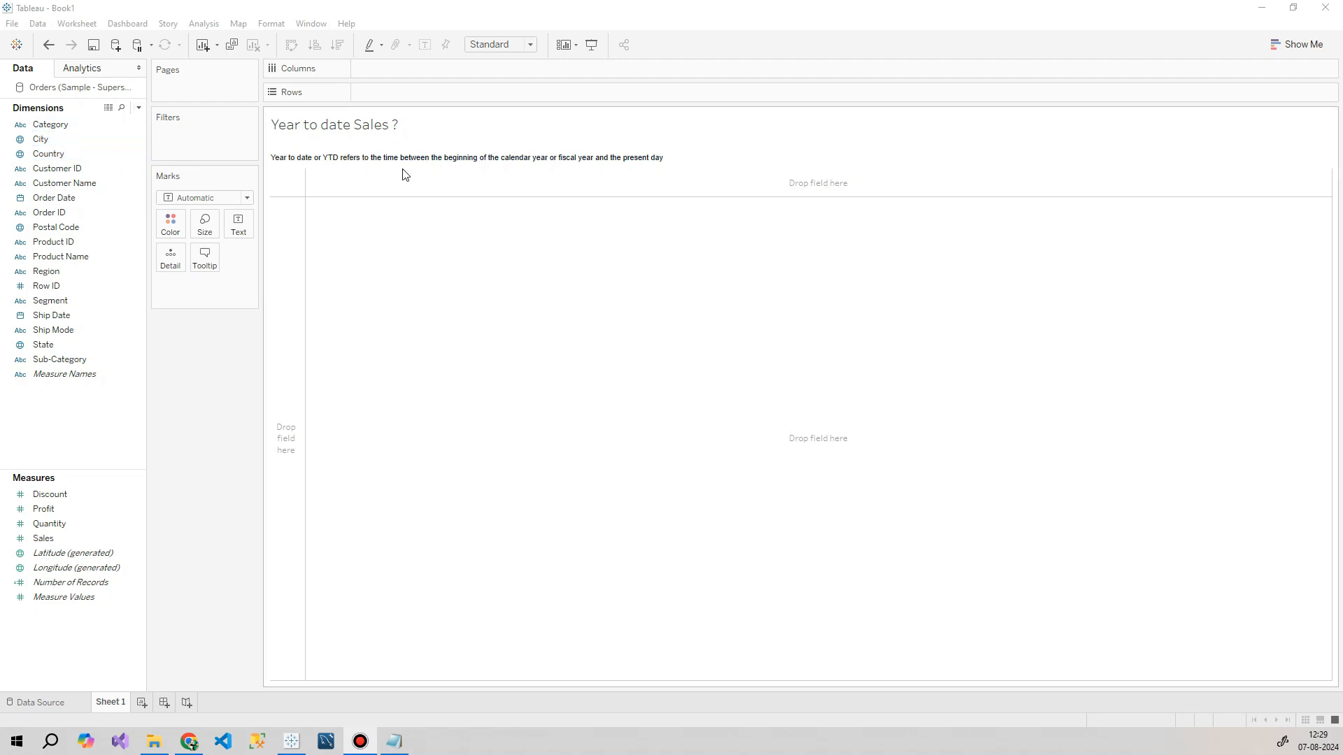
# Step: Start a new calculated field and name it "1st day of year"
pyautogui.click(139, 109)
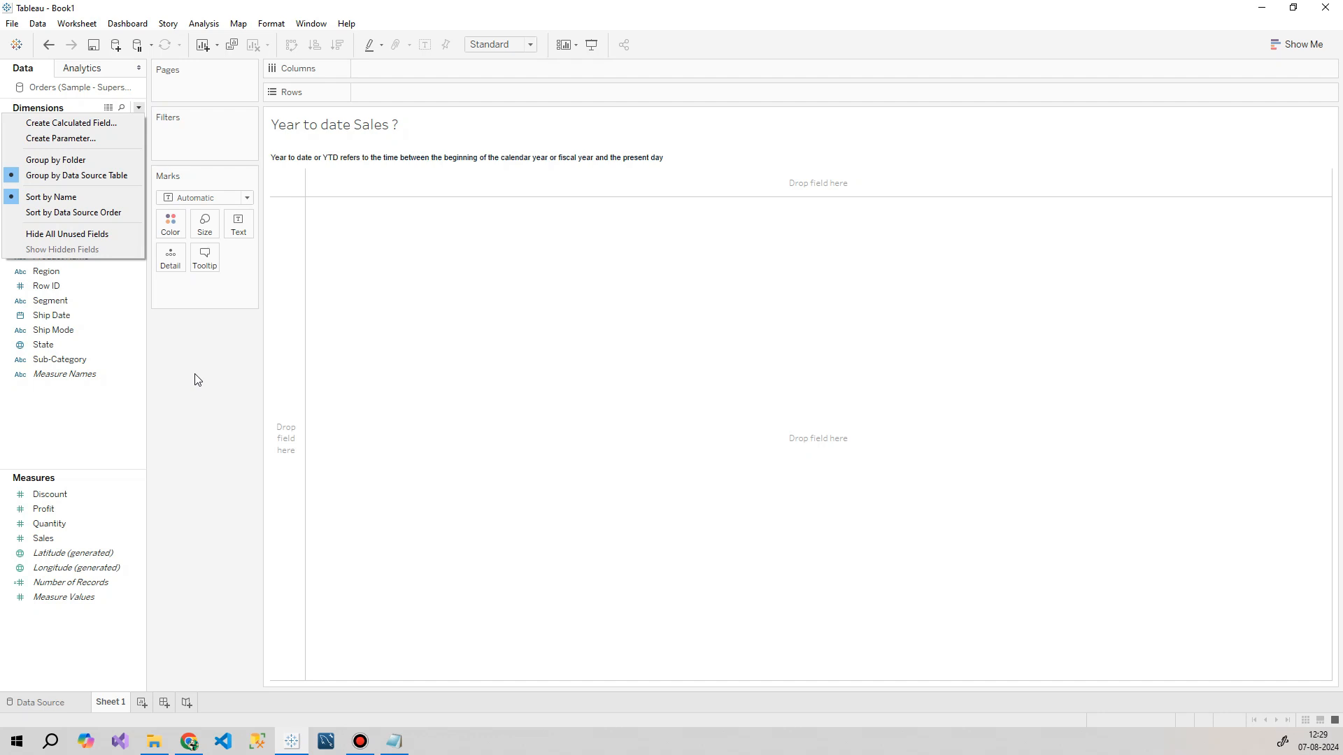
pyautogui.click(62, 124)
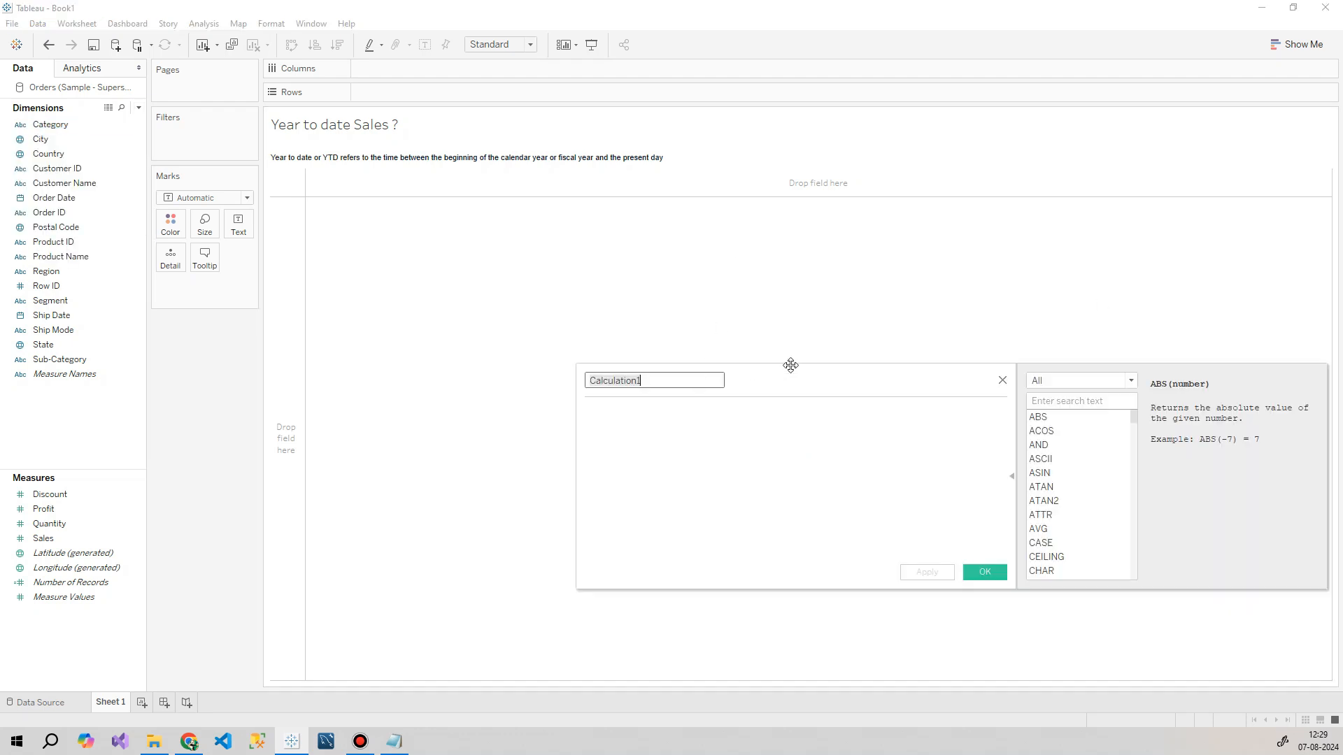
pyautogui.moveTo(790, 366); pyautogui.dragTo(717, 326)
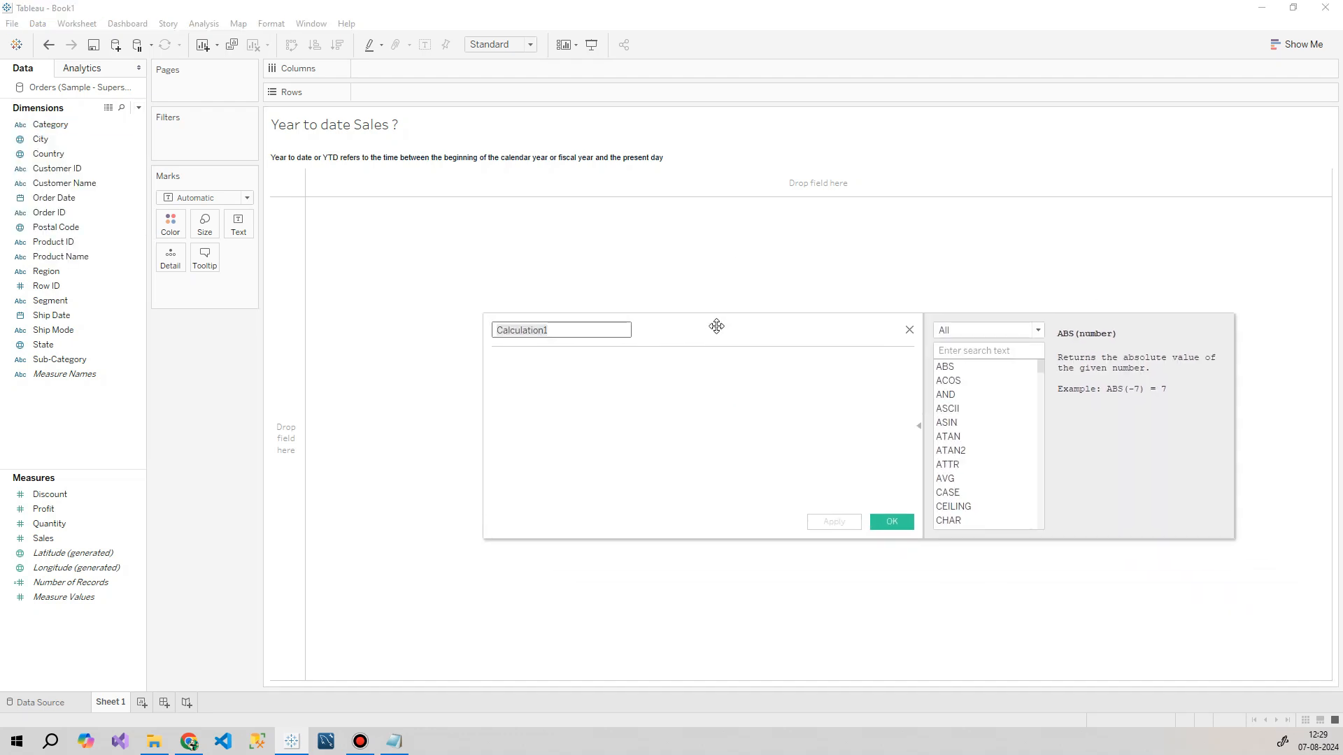
pyautogui.press('BackSpace')
pyautogui.write('1st')
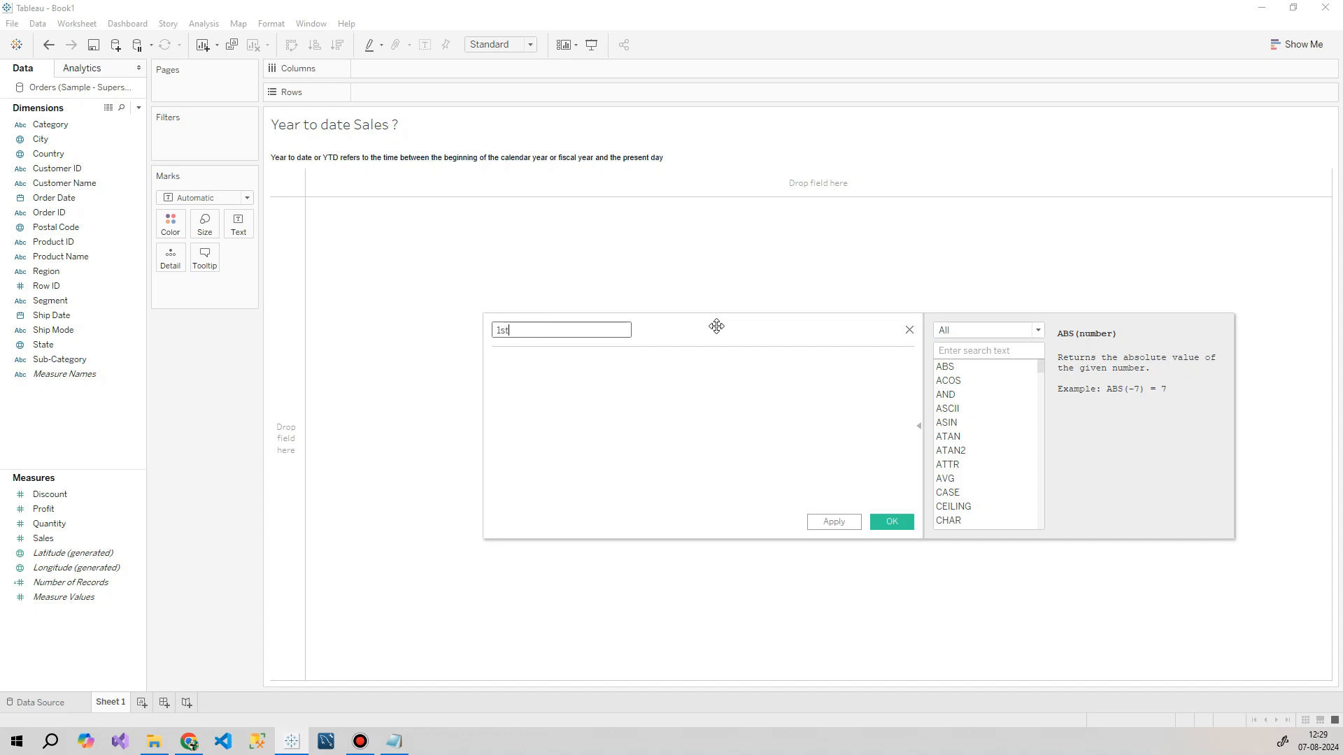
pyautogui.write(' day of year')
pyautogui.press('Tab')
# Step: Enter the formula DATETRUNC('year', [Order Date]) for the 1st day of year field and save the calculation
pyautogui.write('d')
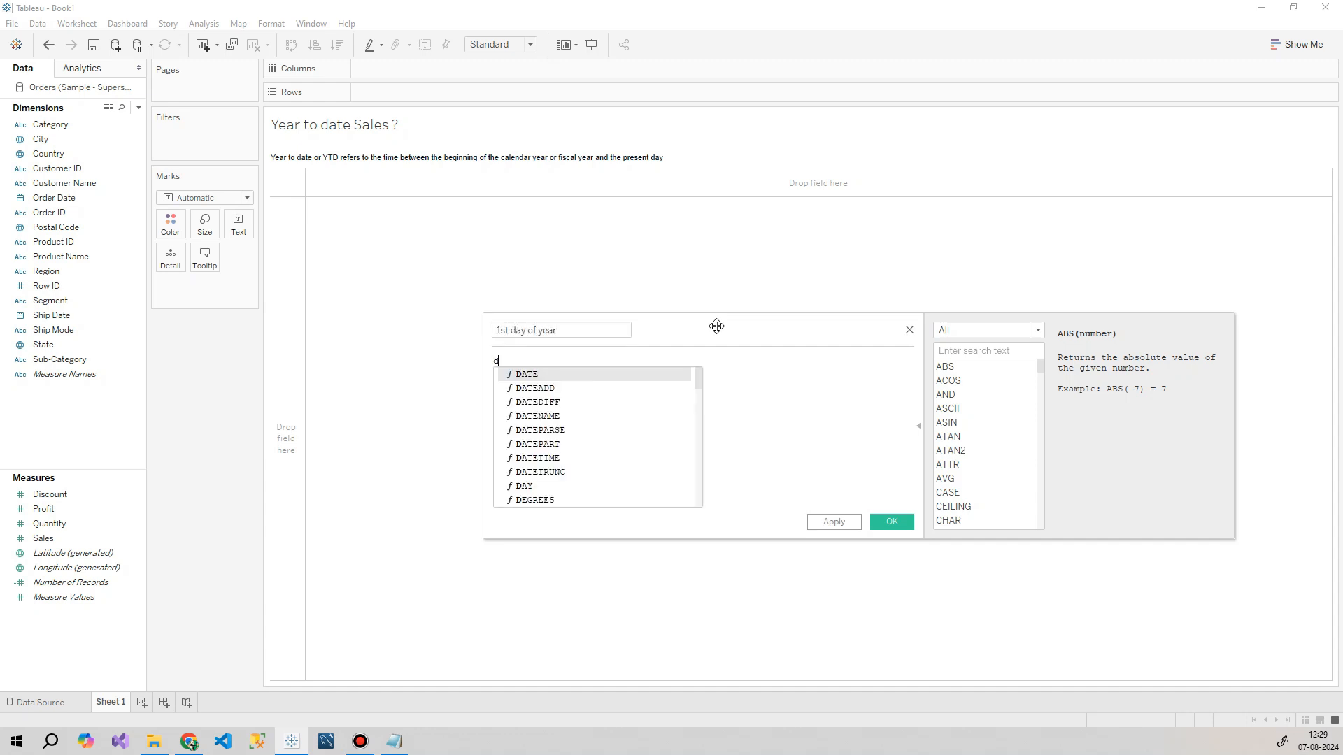
pyautogui.write('atetrunk')
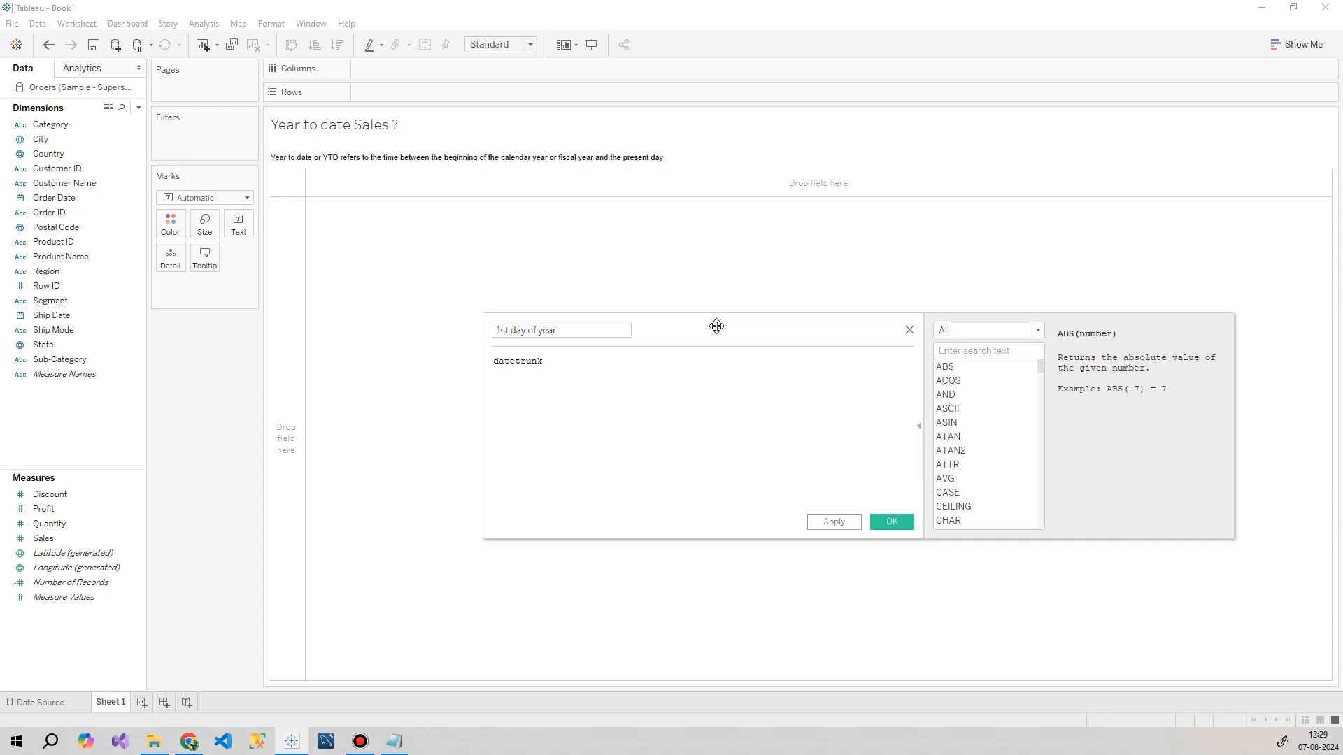
pyautogui.press('BackSpace')
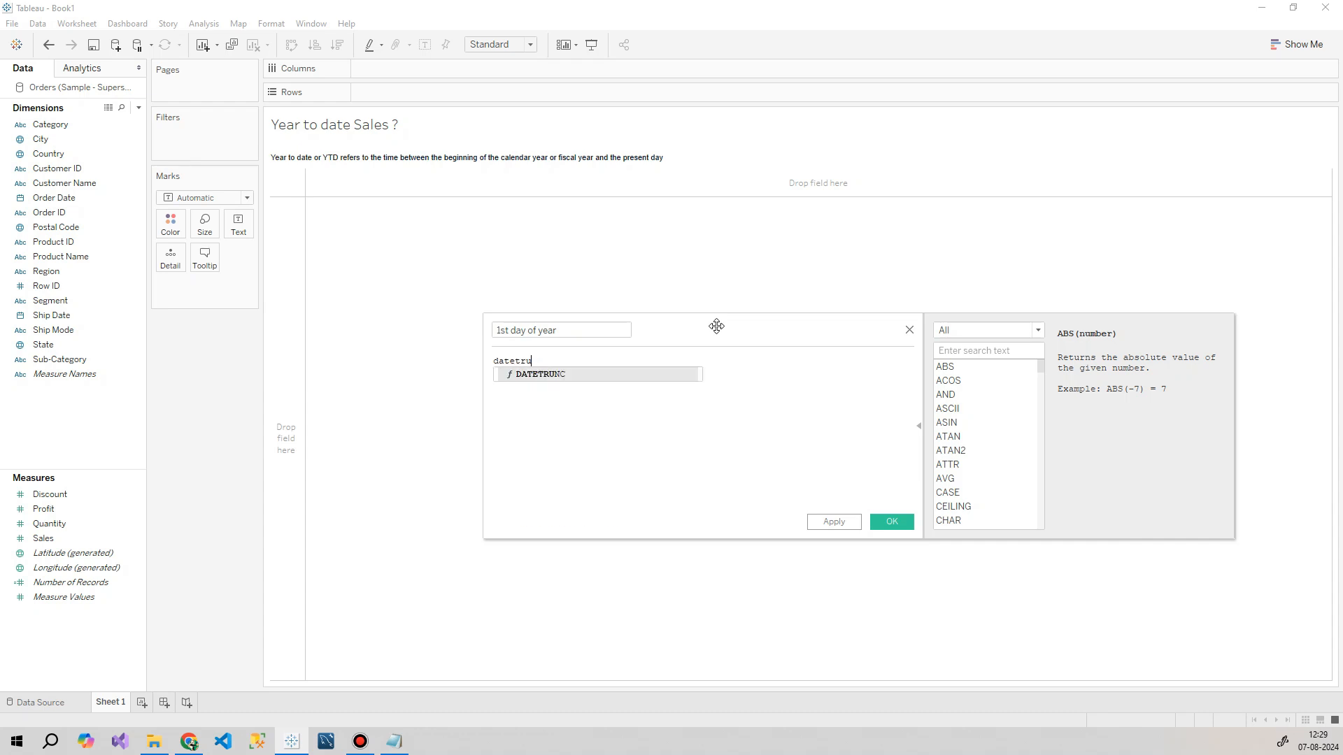
pyautogui.click(617, 373)
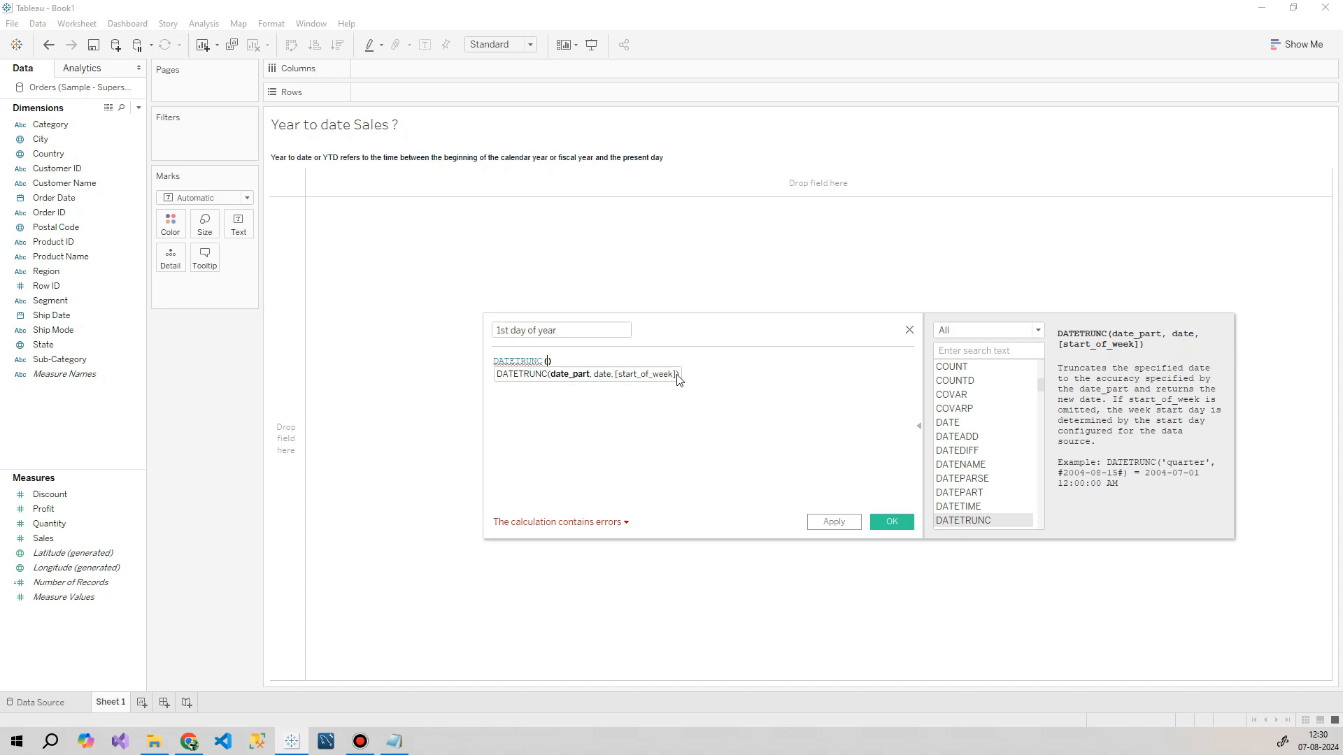
pyautogui.write("''")
pyautogui.write('year')
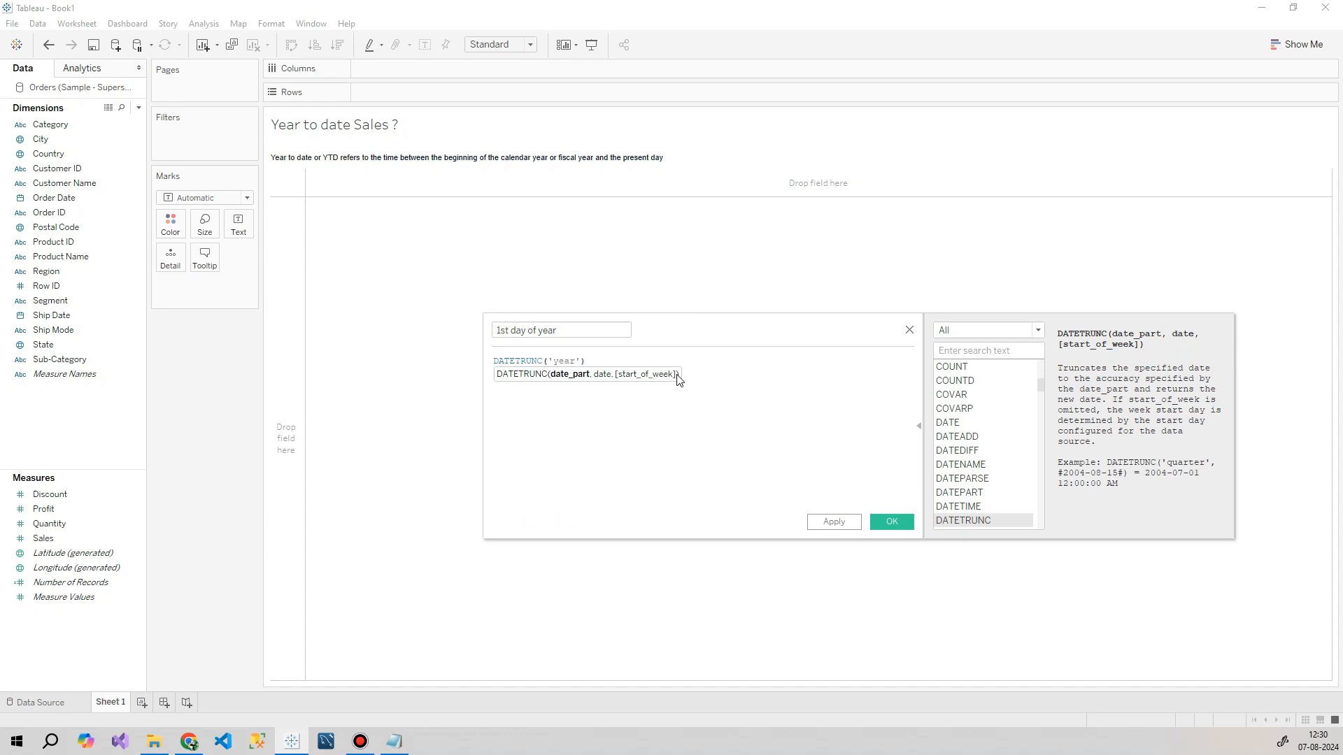
pyautogui.write(', ')
pyautogui.write('[Ord')
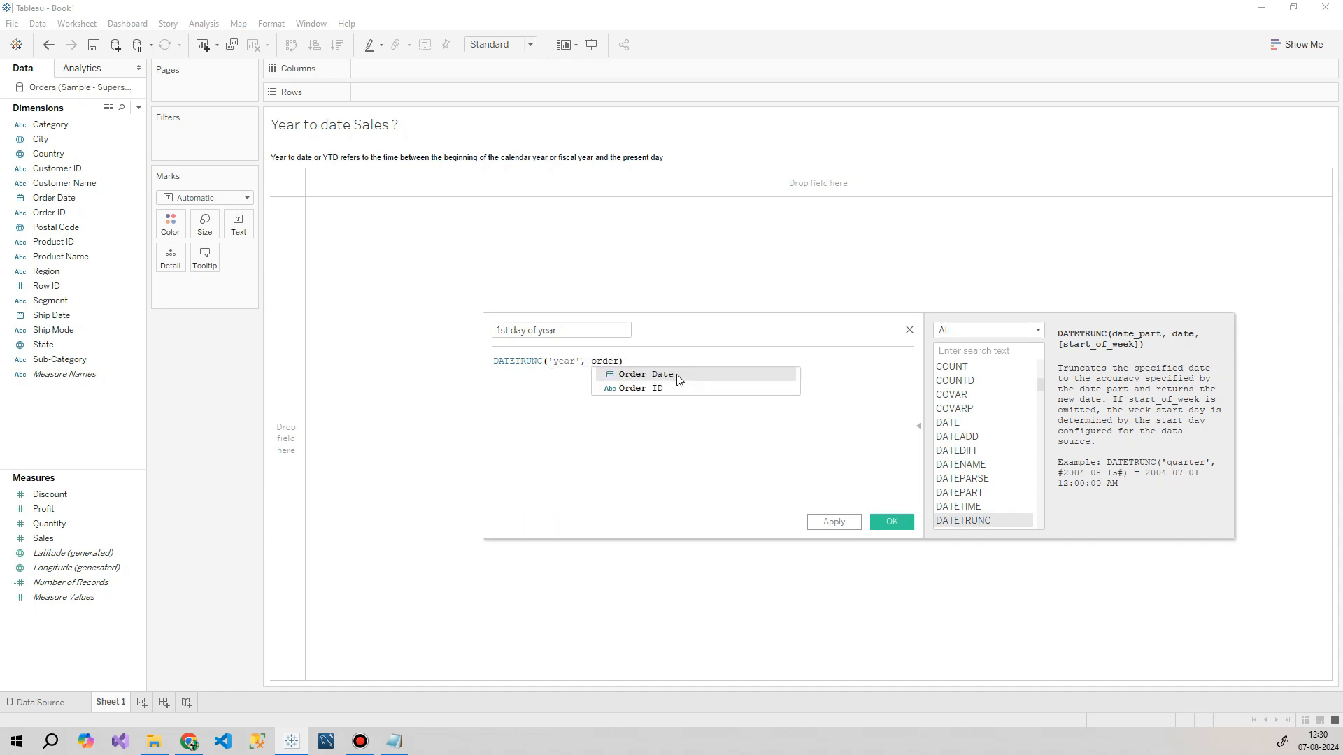
pyautogui.press('Return')
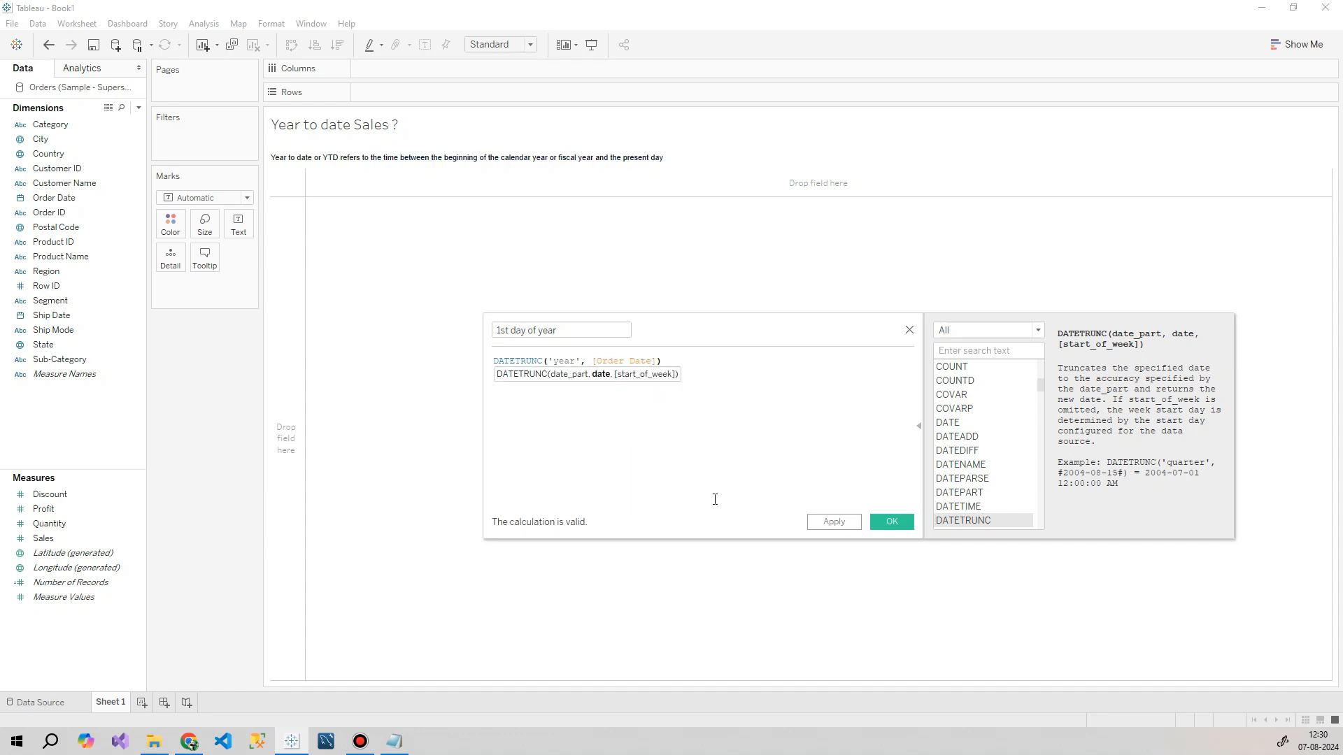
pyautogui.click(705, 455)
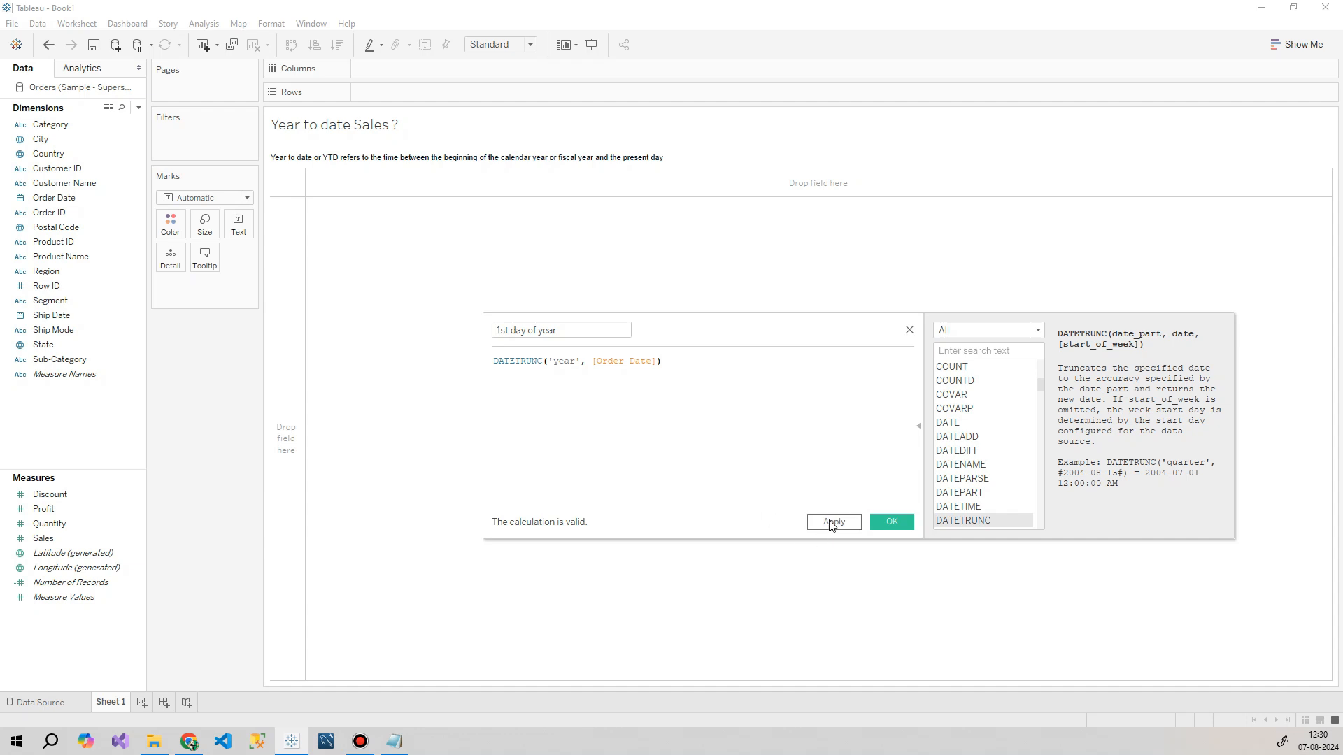
pyautogui.click(832, 526)
pyautogui.click(909, 526)
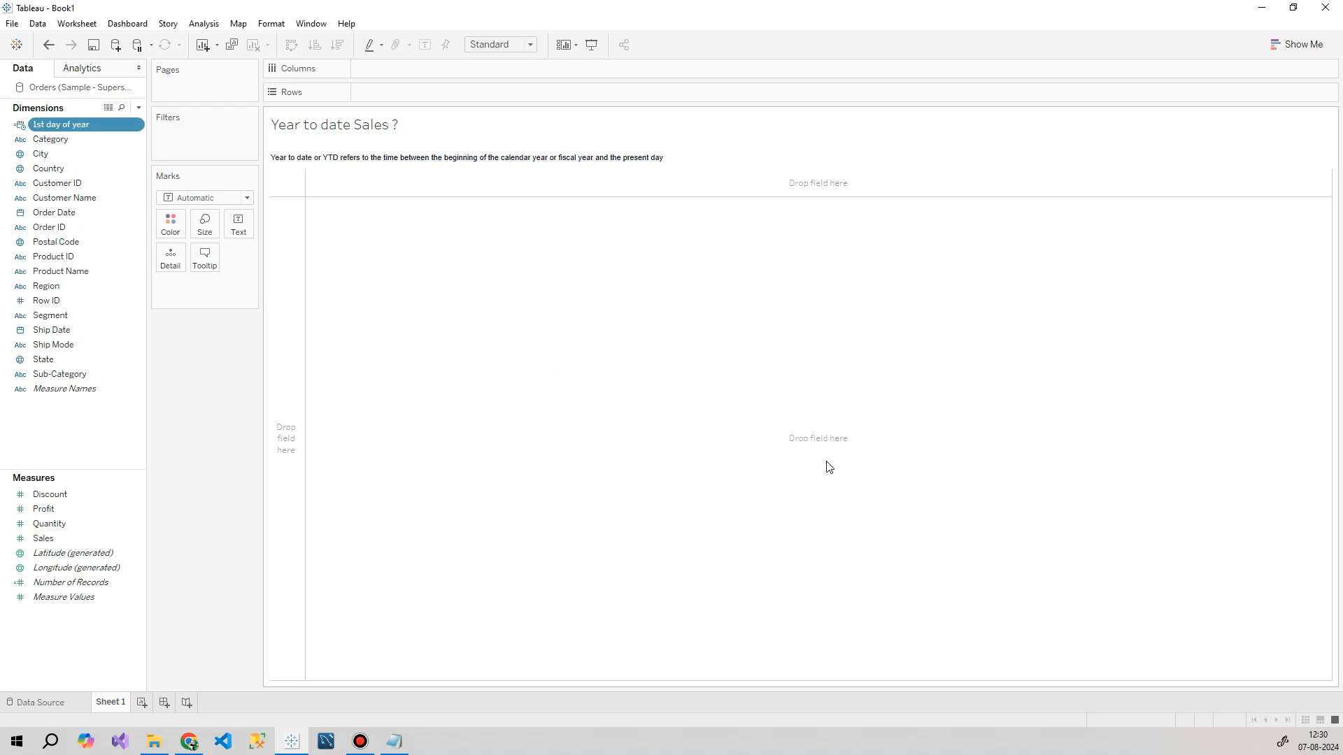
# Step: Add 1st day of year to Rows as discrete exact dates and widen its column in the table
pyautogui.moveTo(65, 124); pyautogui.dragTo(424, 93)
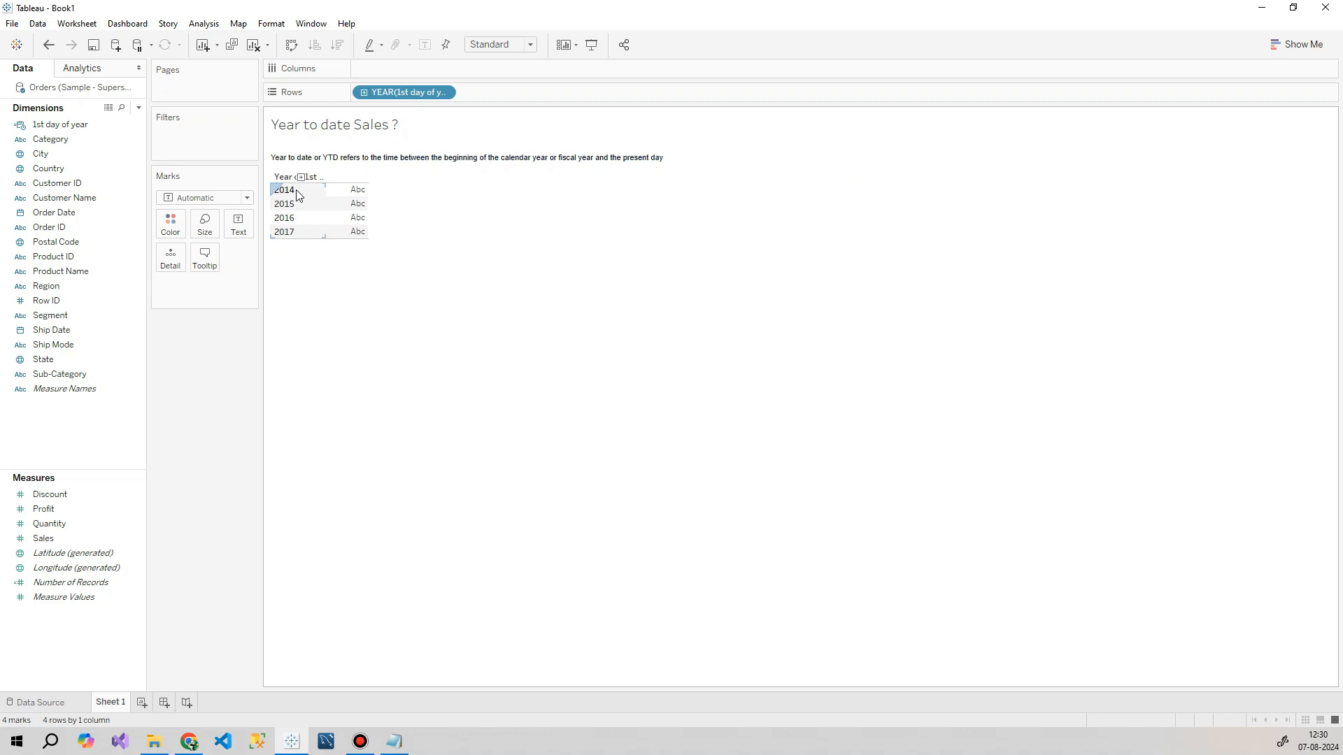
pyautogui.click(443, 92)
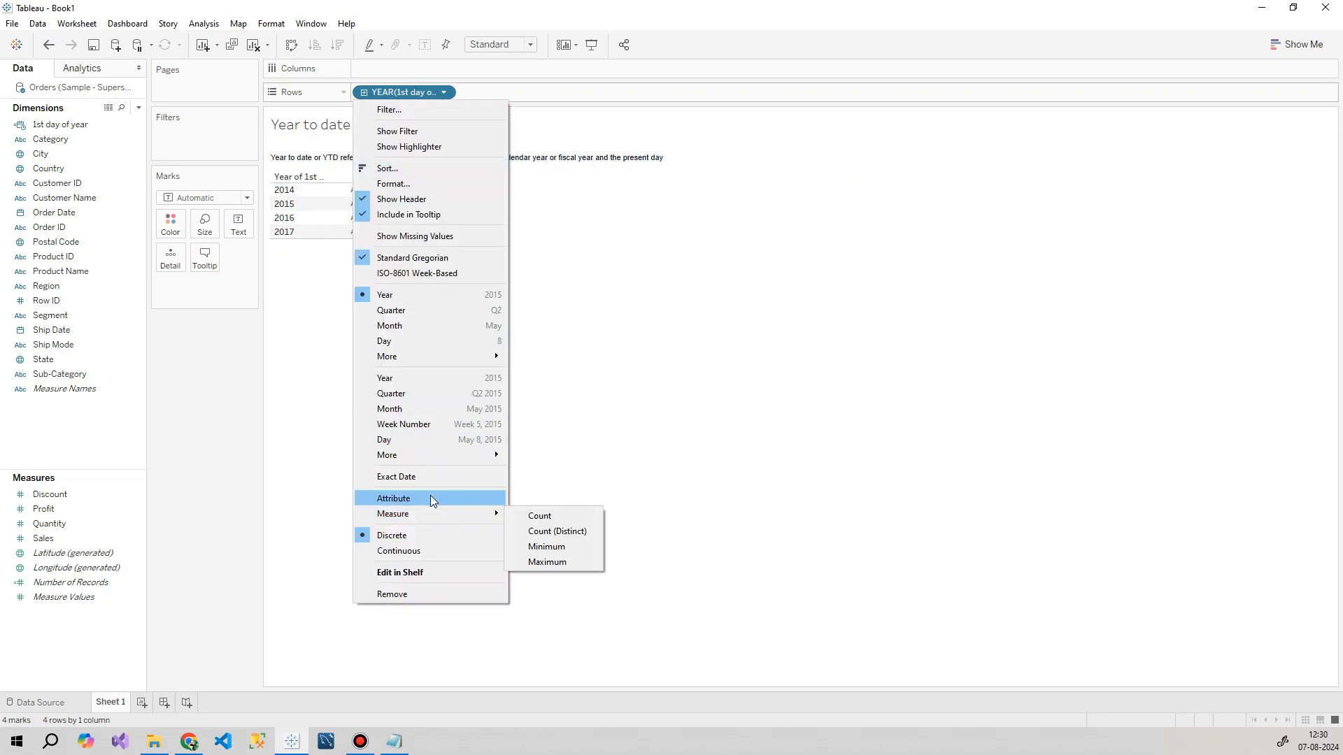
pyautogui.click(430, 498)
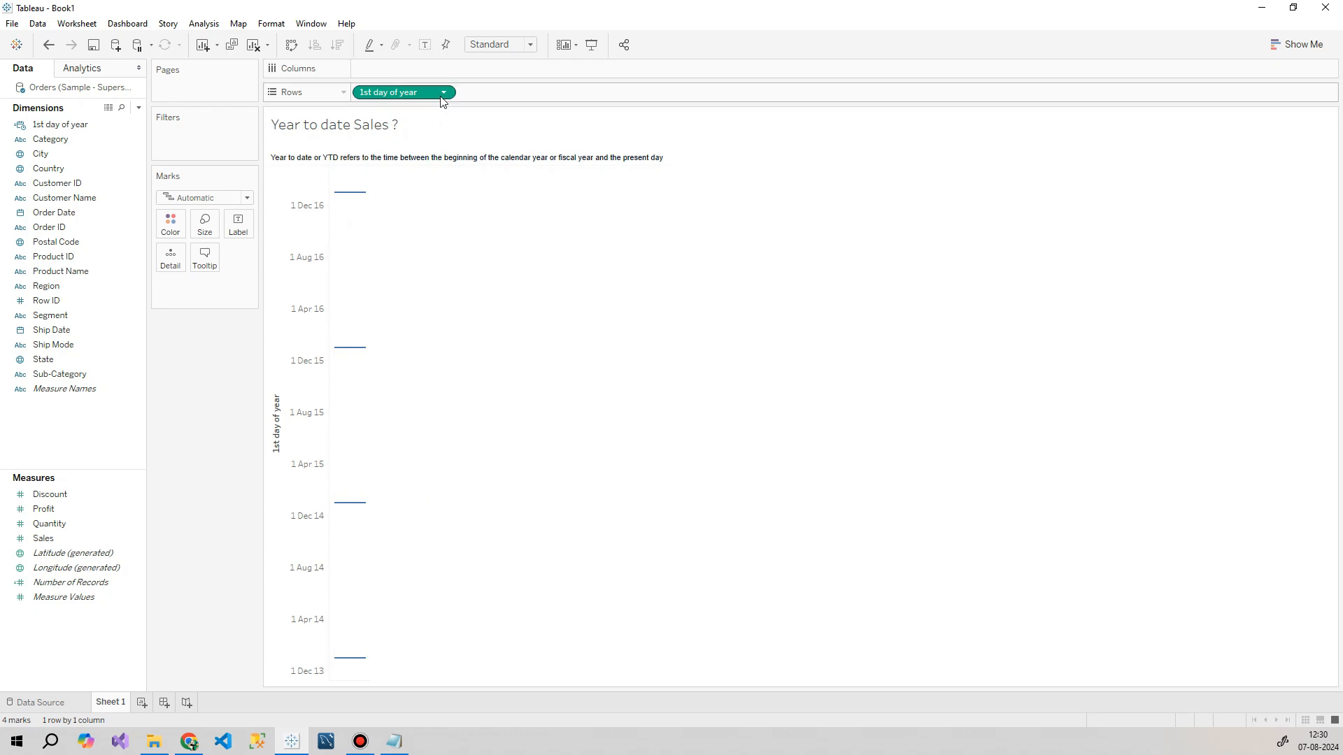
pyautogui.click(443, 93)
pyautogui.click(439, 483)
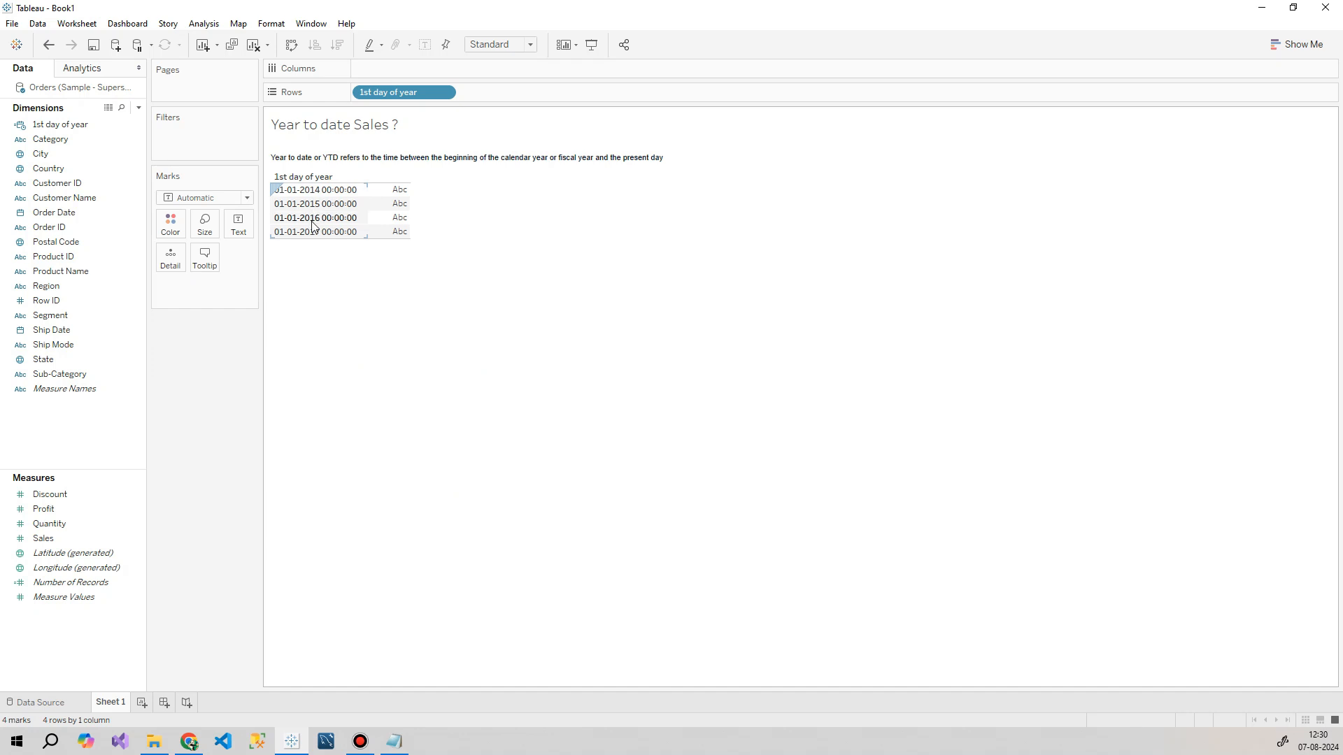
pyautogui.moveTo(367, 218); pyautogui.dragTo(423, 283)
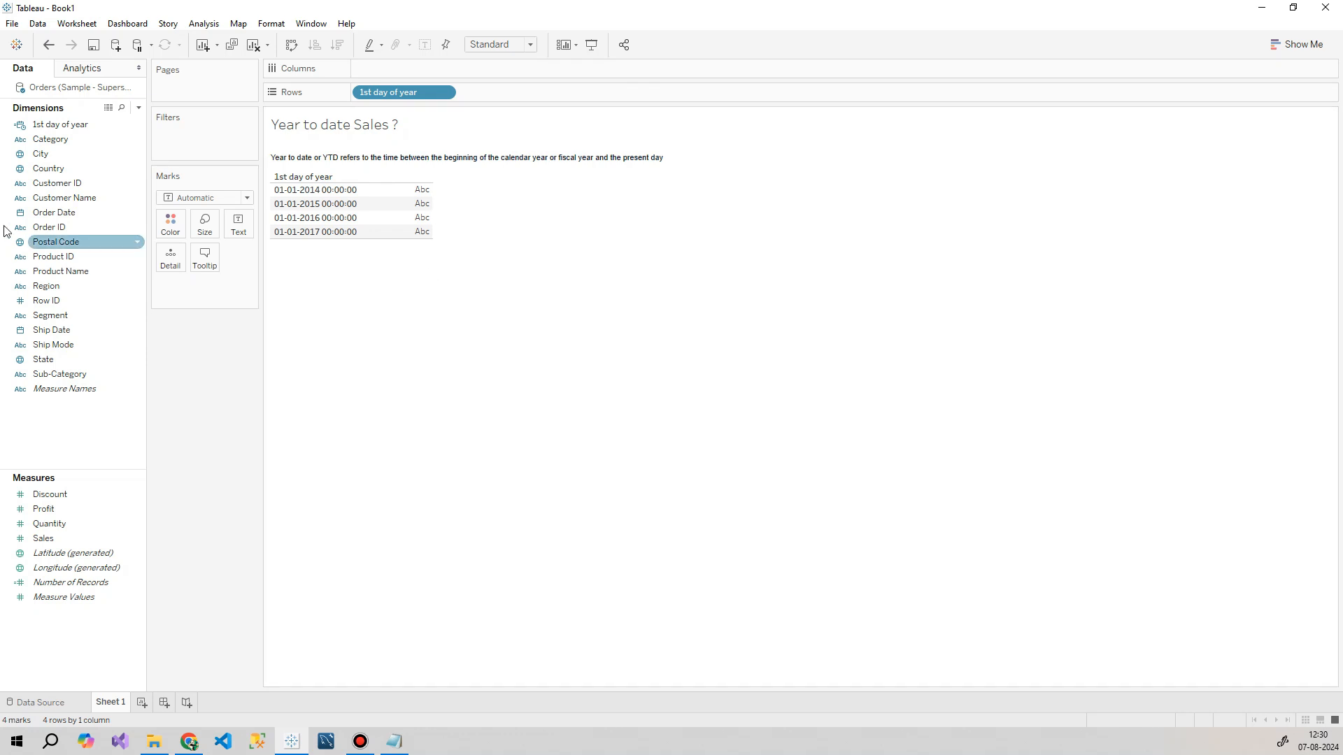
# Step: Start a parameter based on Order Date, name it "Select Date.p", and review its data type and current value options
pyautogui.click(96, 216)
pyautogui.rightClick(96, 219)
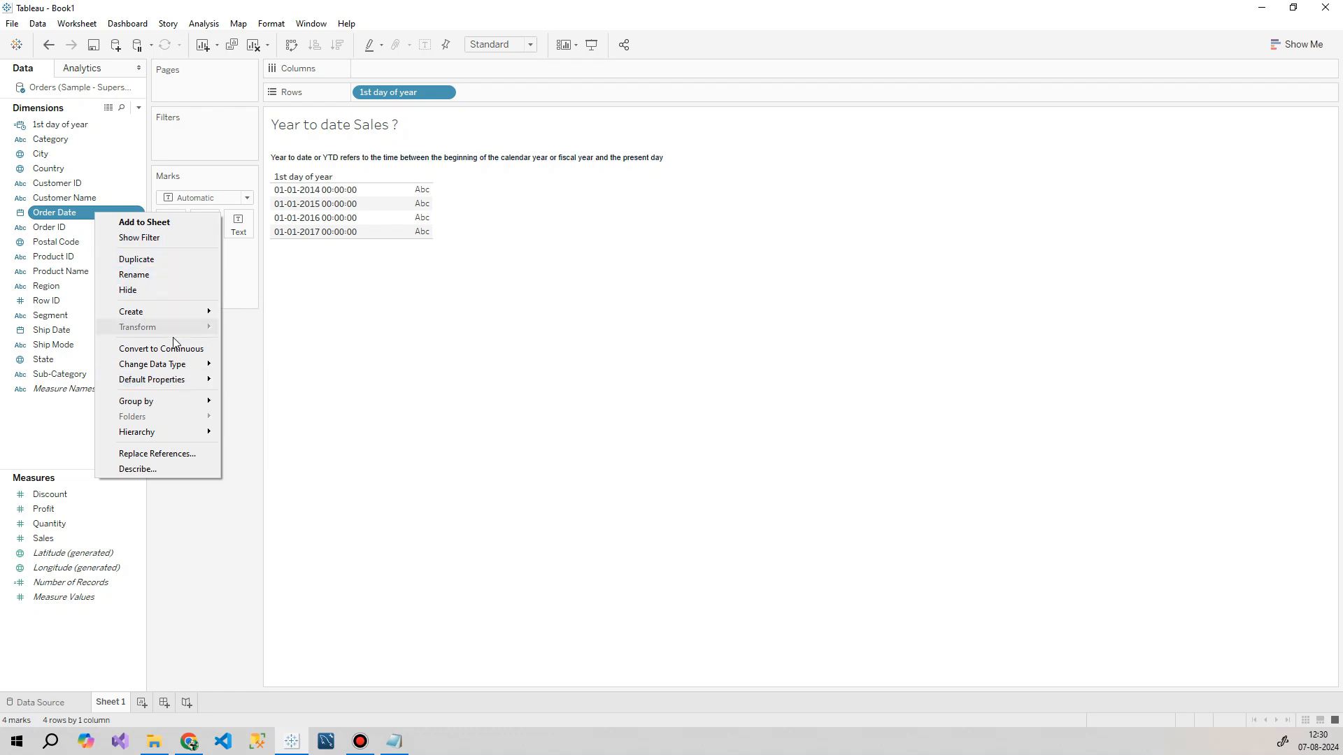
pyautogui.moveTo(193, 315)
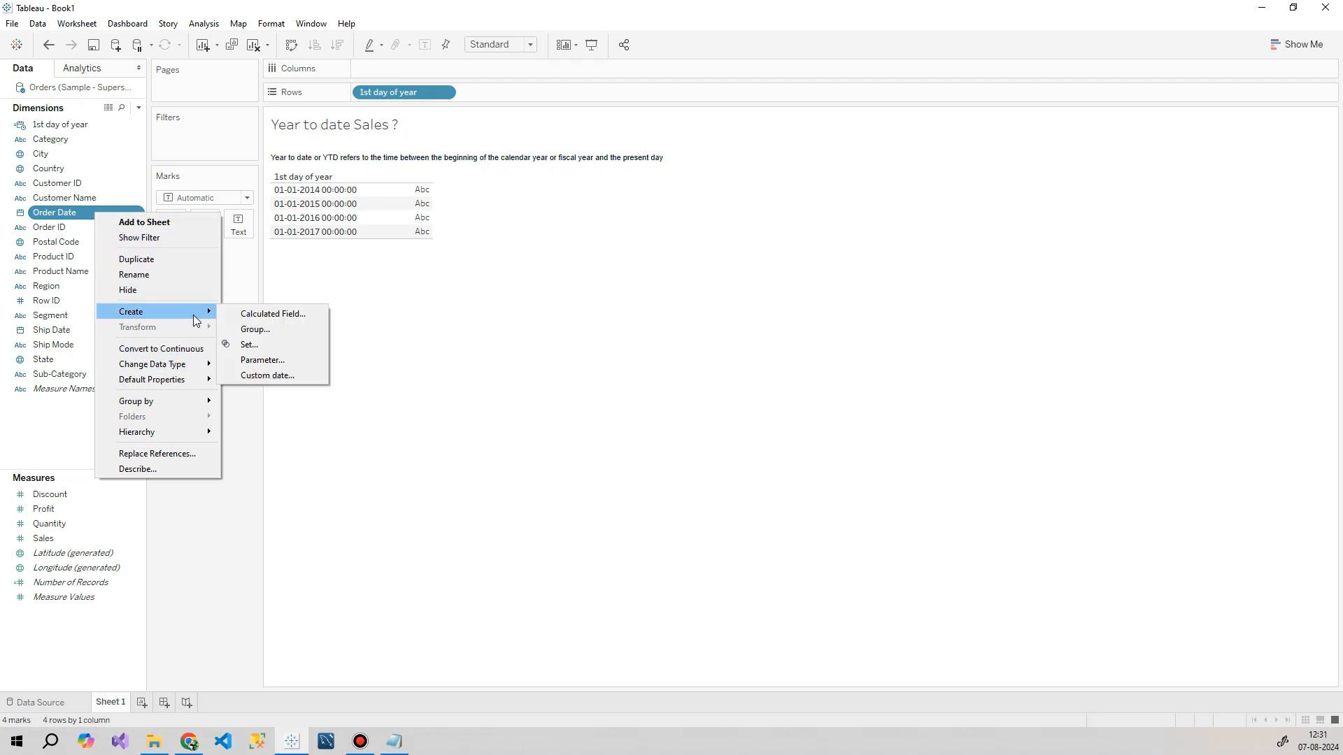
pyautogui.click(282, 360)
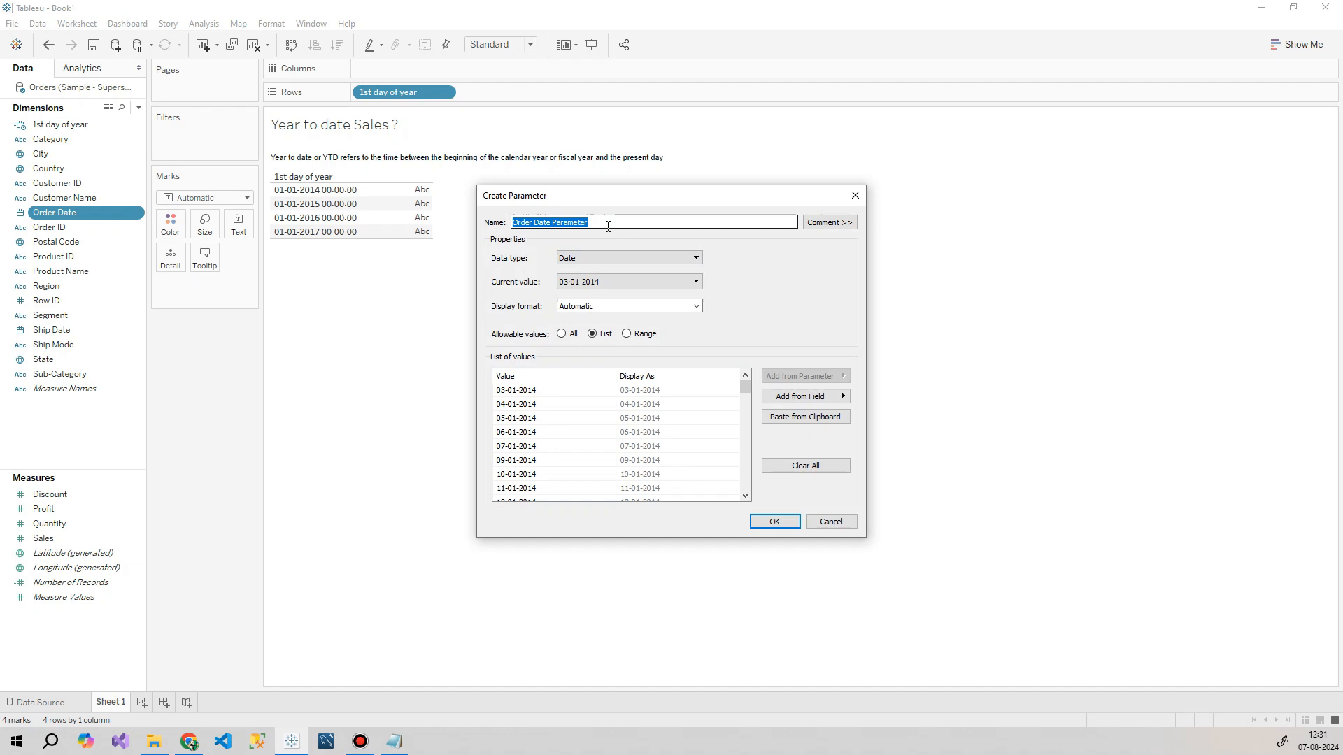
pyautogui.write('Select Date.')
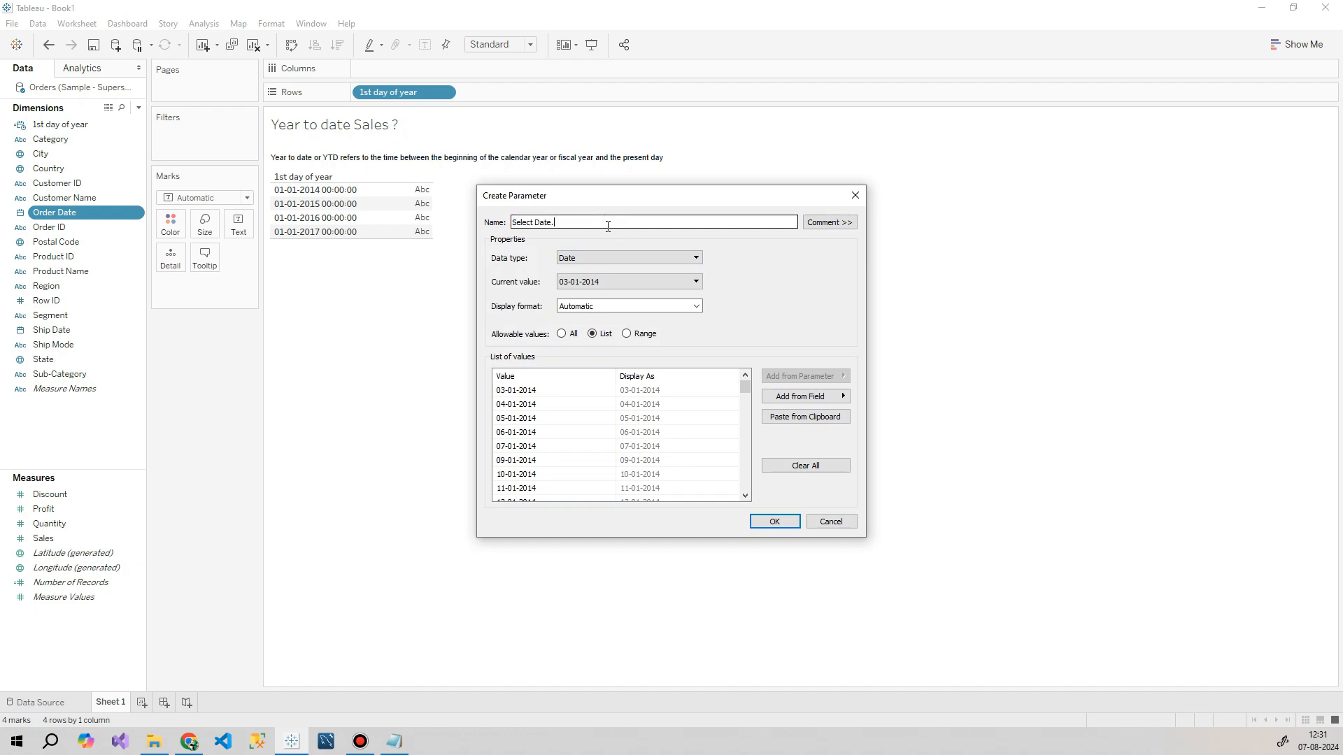
pyautogui.click(599, 259)
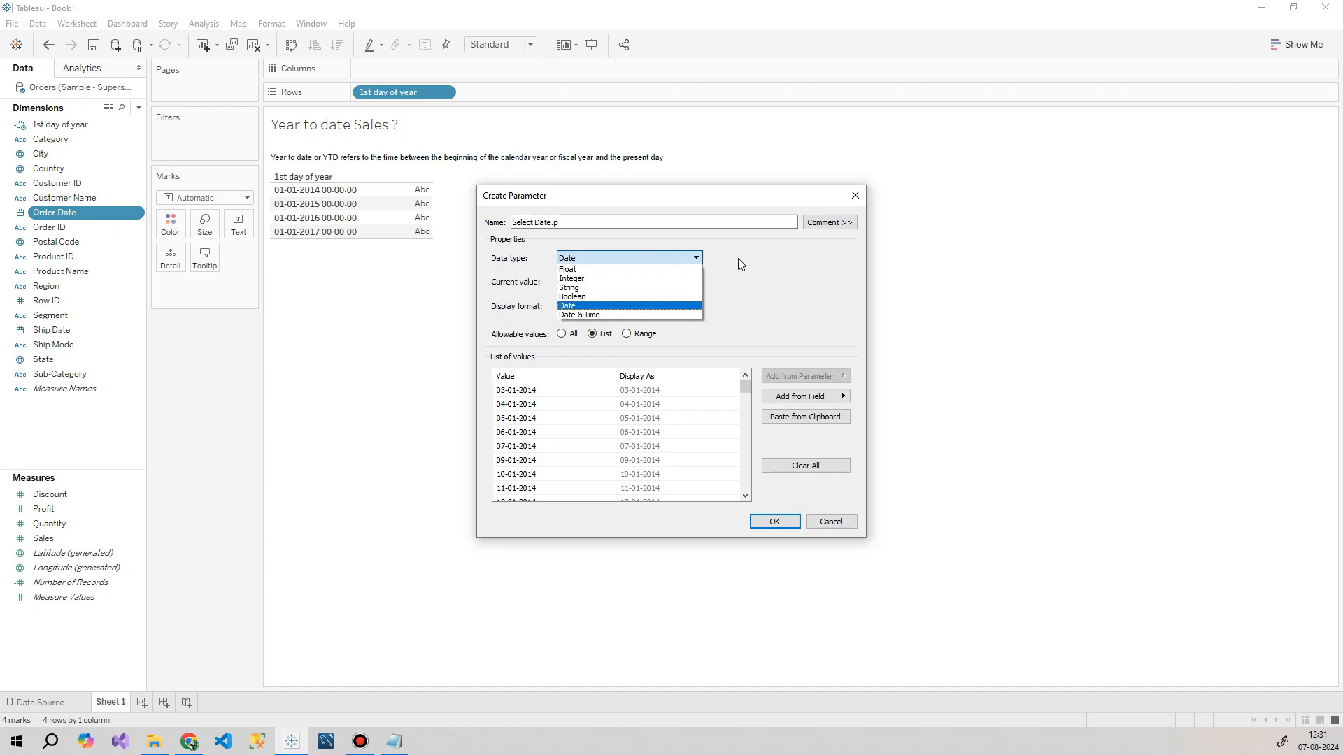
pyautogui.click(785, 266)
pyautogui.click(609, 282)
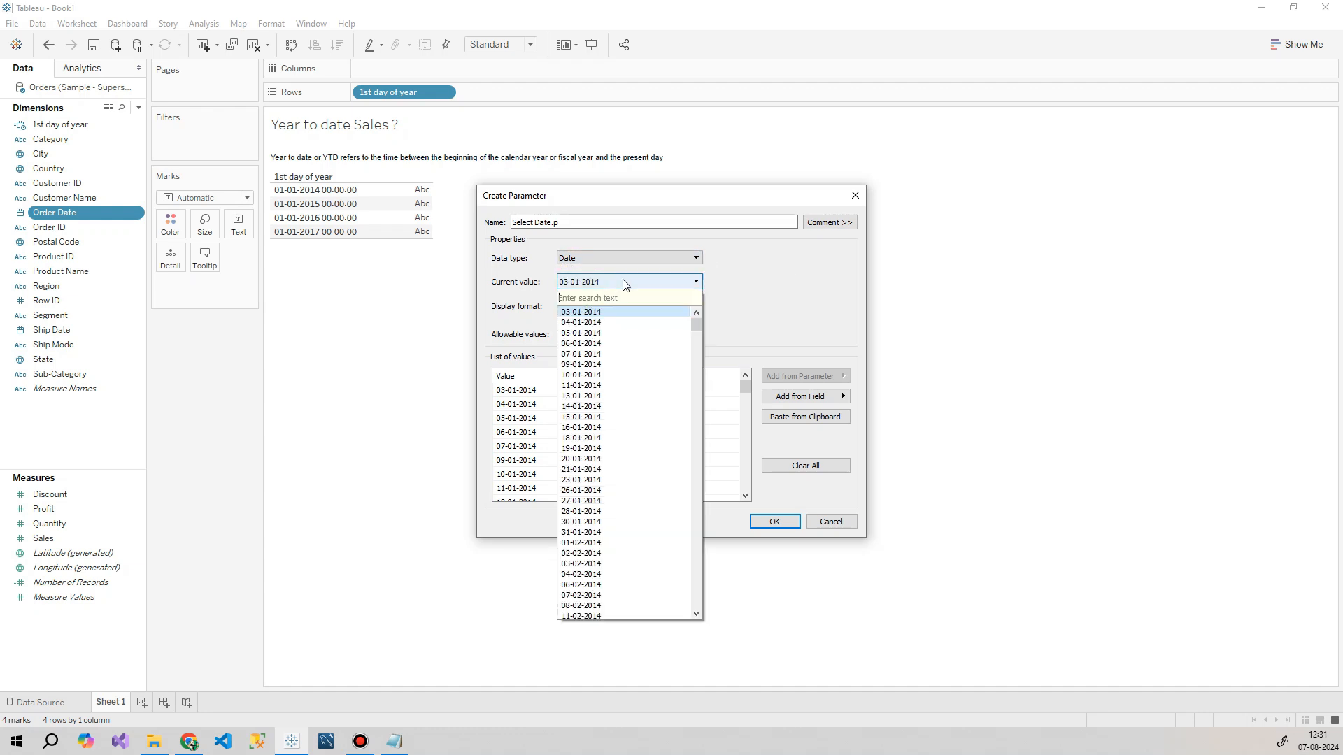
pyautogui.click(785, 286)
# Step: Set the parameter's display format to the "March, 2001" style and create the parameter
pyautogui.click(608, 307)
pyautogui.moveTo(686, 330); pyautogui.dragTo(689, 405)
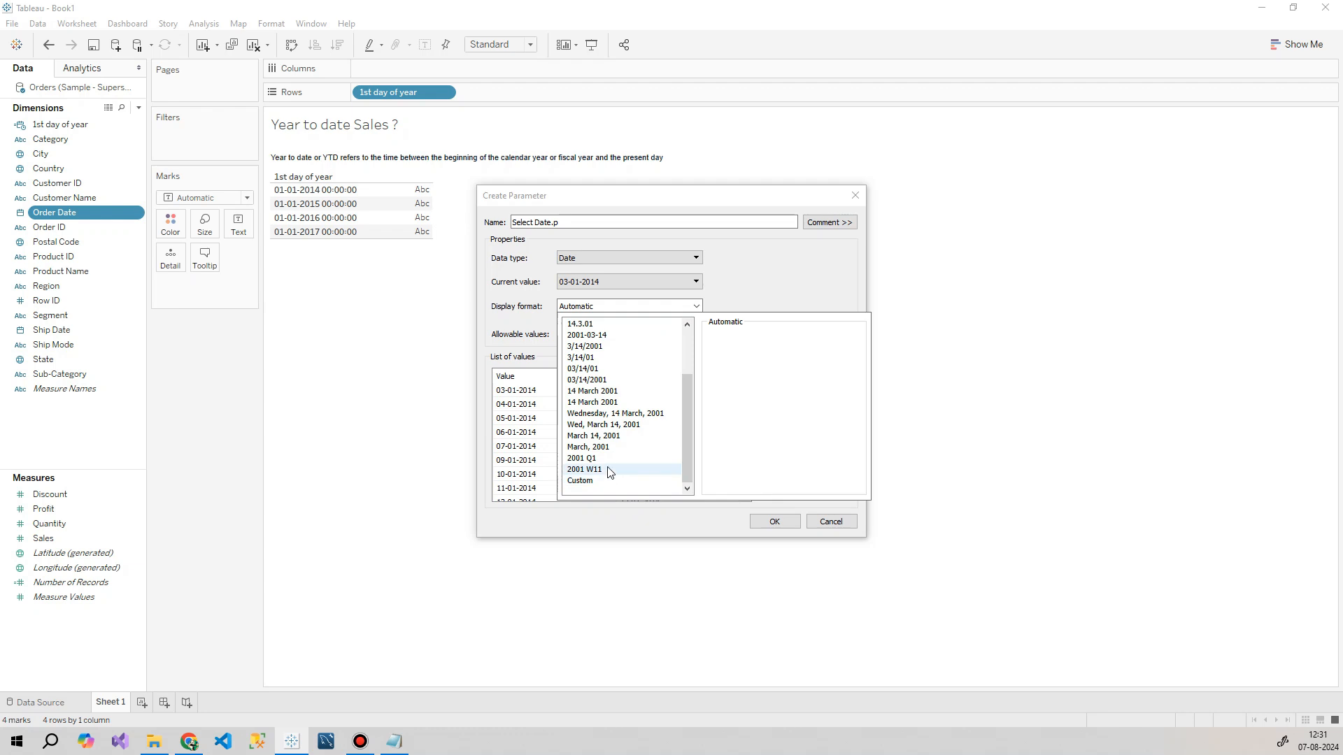
pyautogui.click(633, 448)
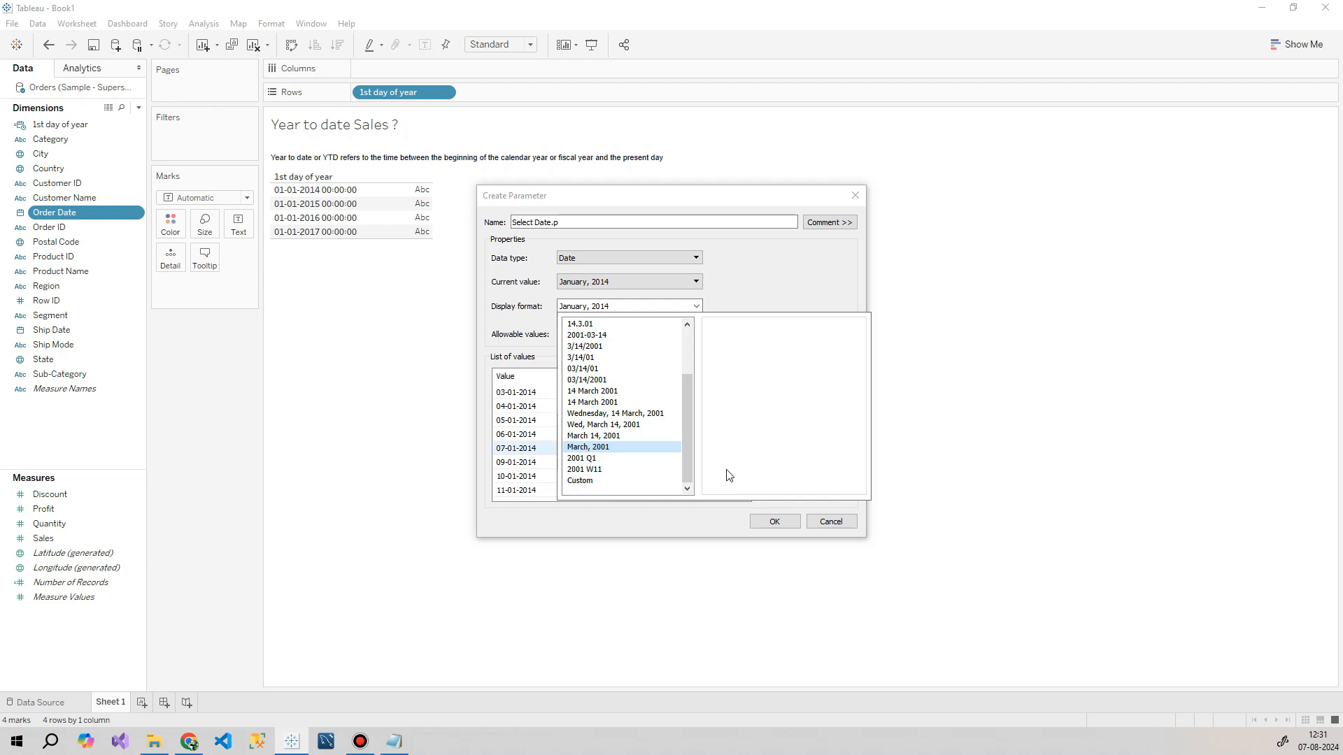
pyautogui.click(775, 523)
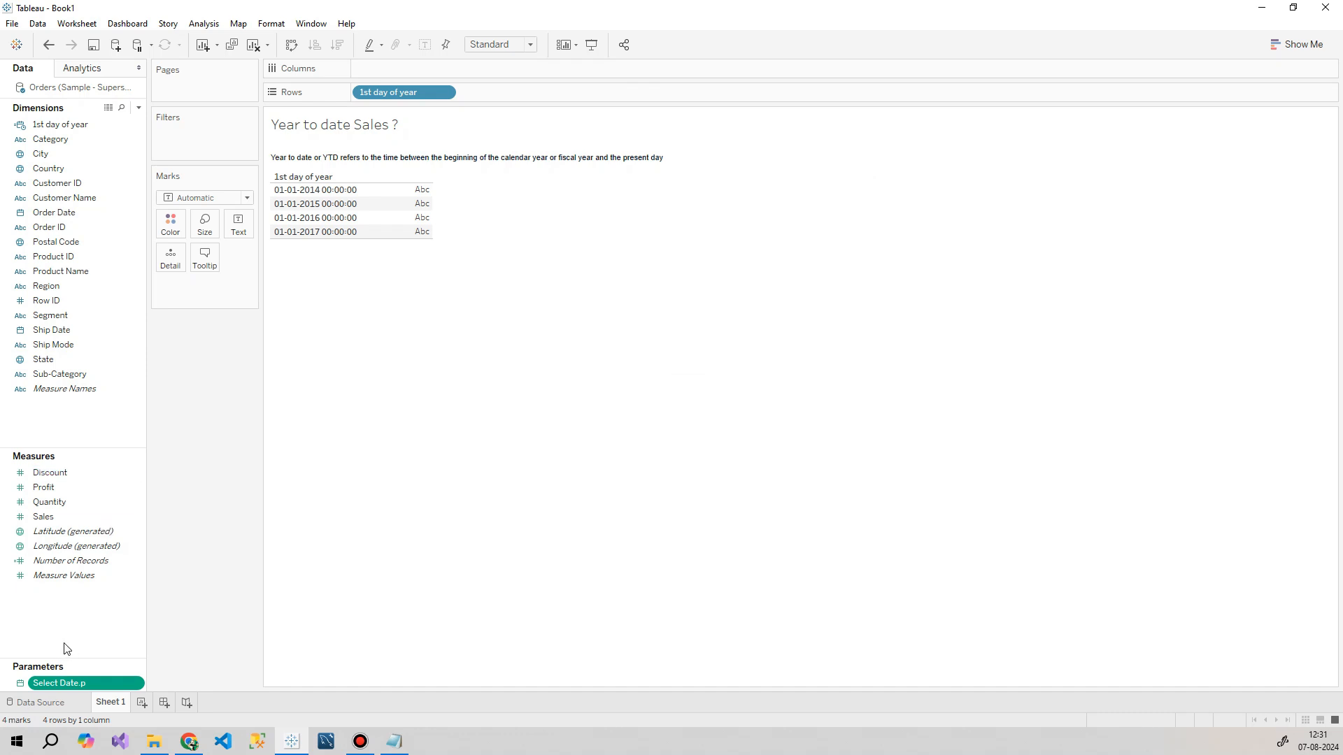
# Step: Show the Select Date.p parameter control on the sheet, try different dates, and set it to April, 2015
pyautogui.rightClick(63, 689)
pyautogui.click(163, 452)
pyautogui.click(1329, 137)
pyautogui.click(1268, 184)
pyautogui.click(1268, 137)
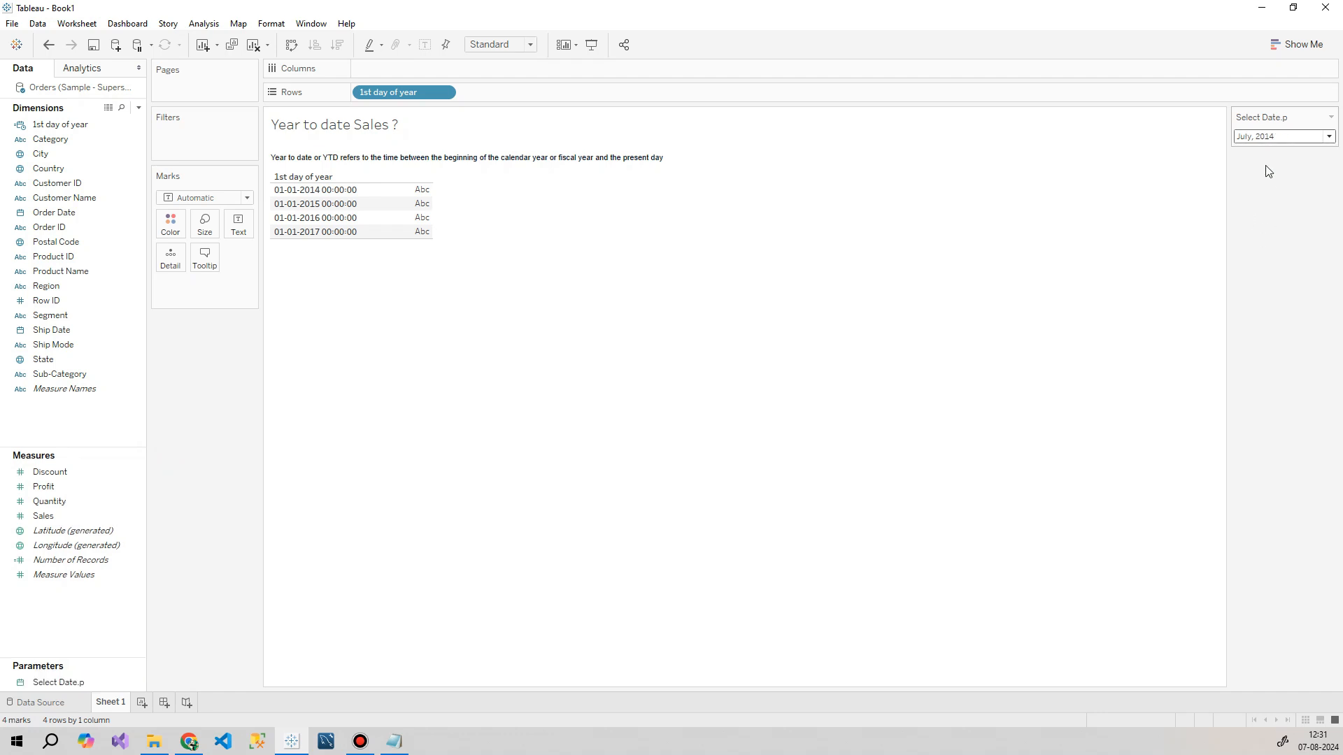
pyautogui.click(1266, 198)
pyautogui.click(1265, 137)
pyautogui.click(1262, 214)
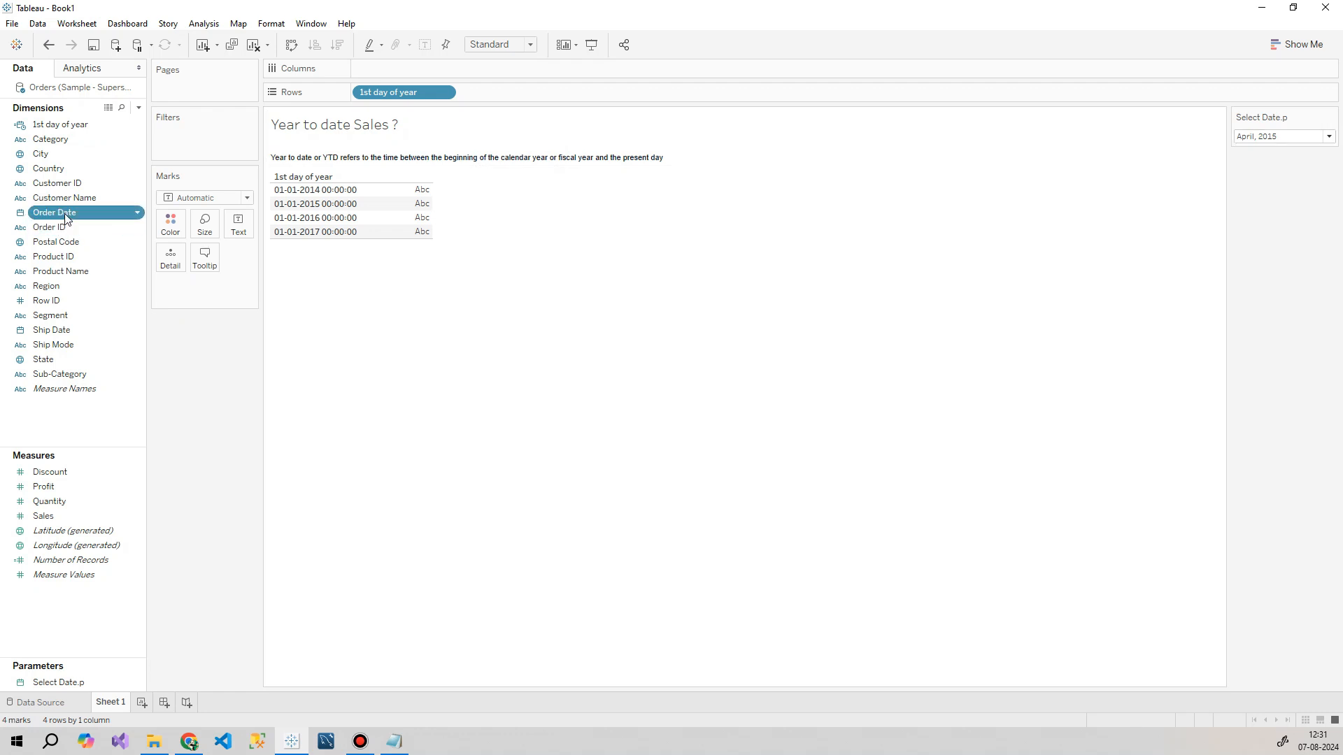
# Step: Start a calculated field from Order Date and replace its formula with YEAR([Order Date])
pyautogui.rightClick(119, 214)
pyautogui.moveTo(147, 314)
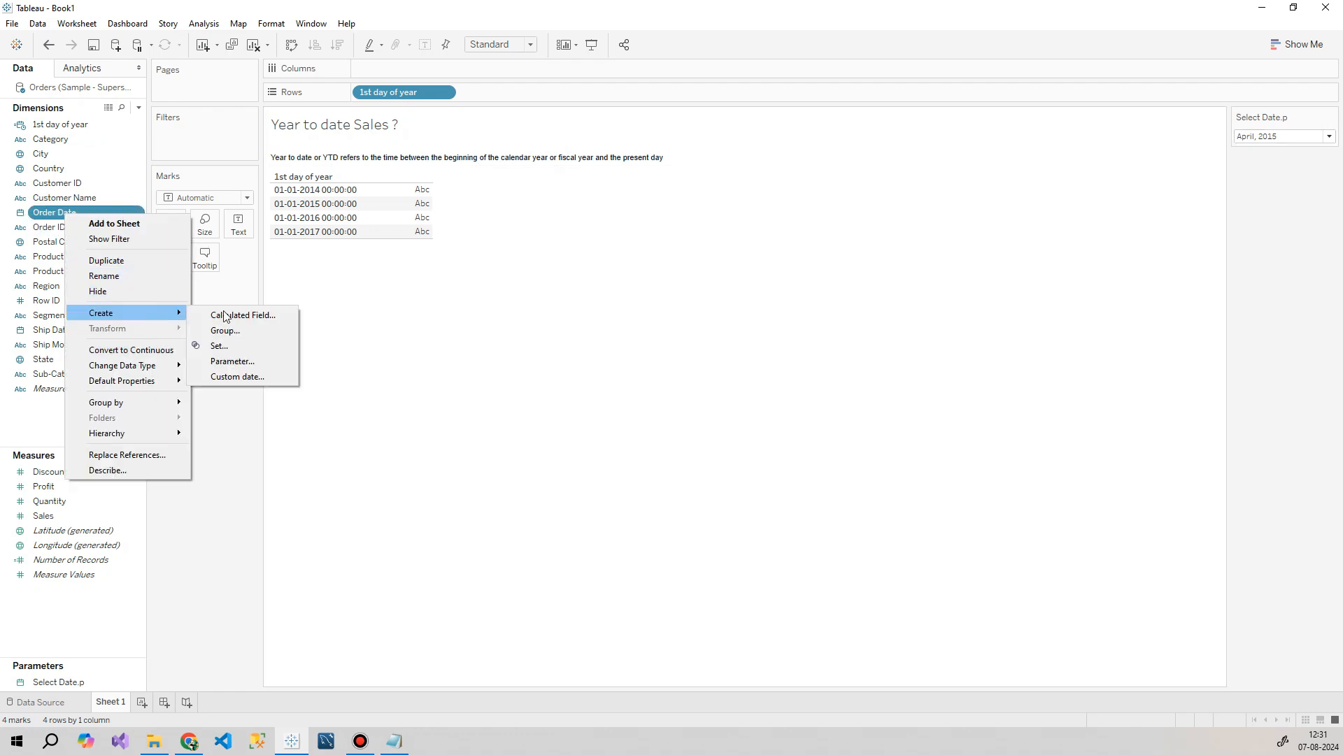
pyautogui.click(246, 314)
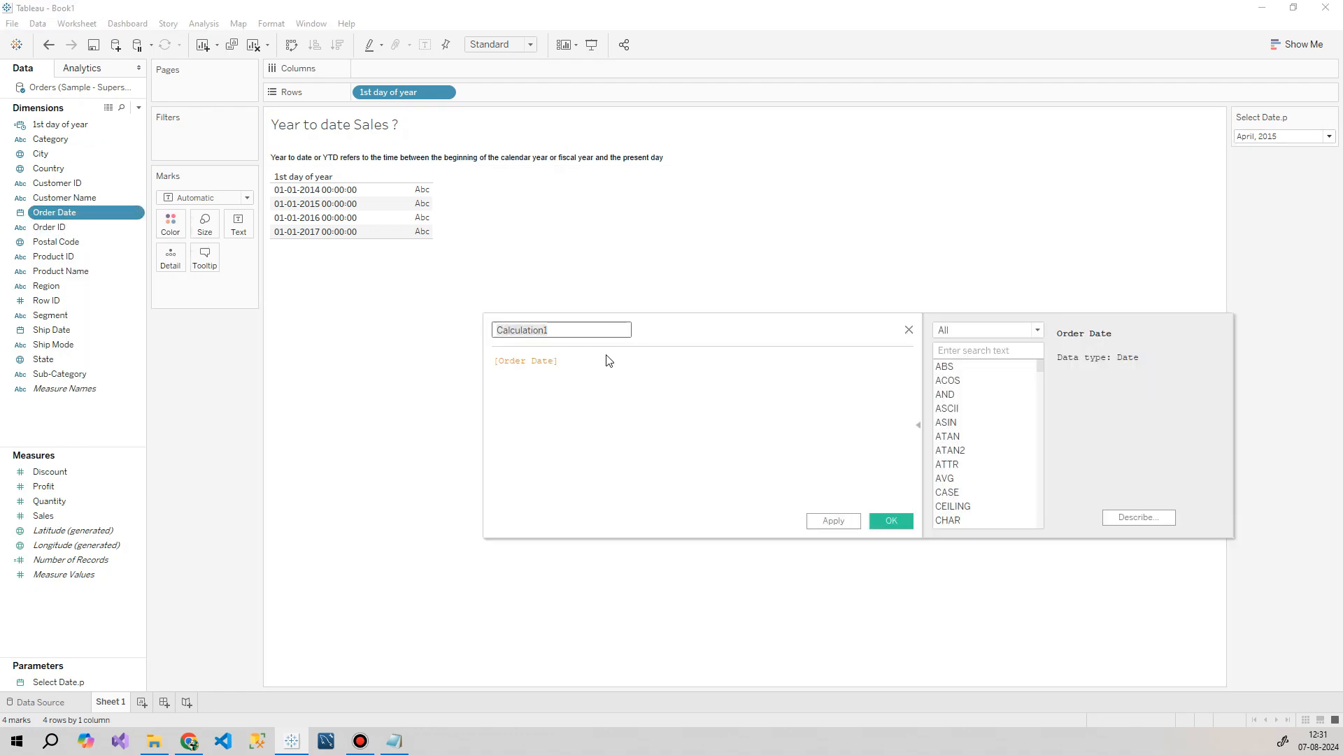
pyautogui.moveTo(580, 361); pyautogui.dragTo(435, 361)
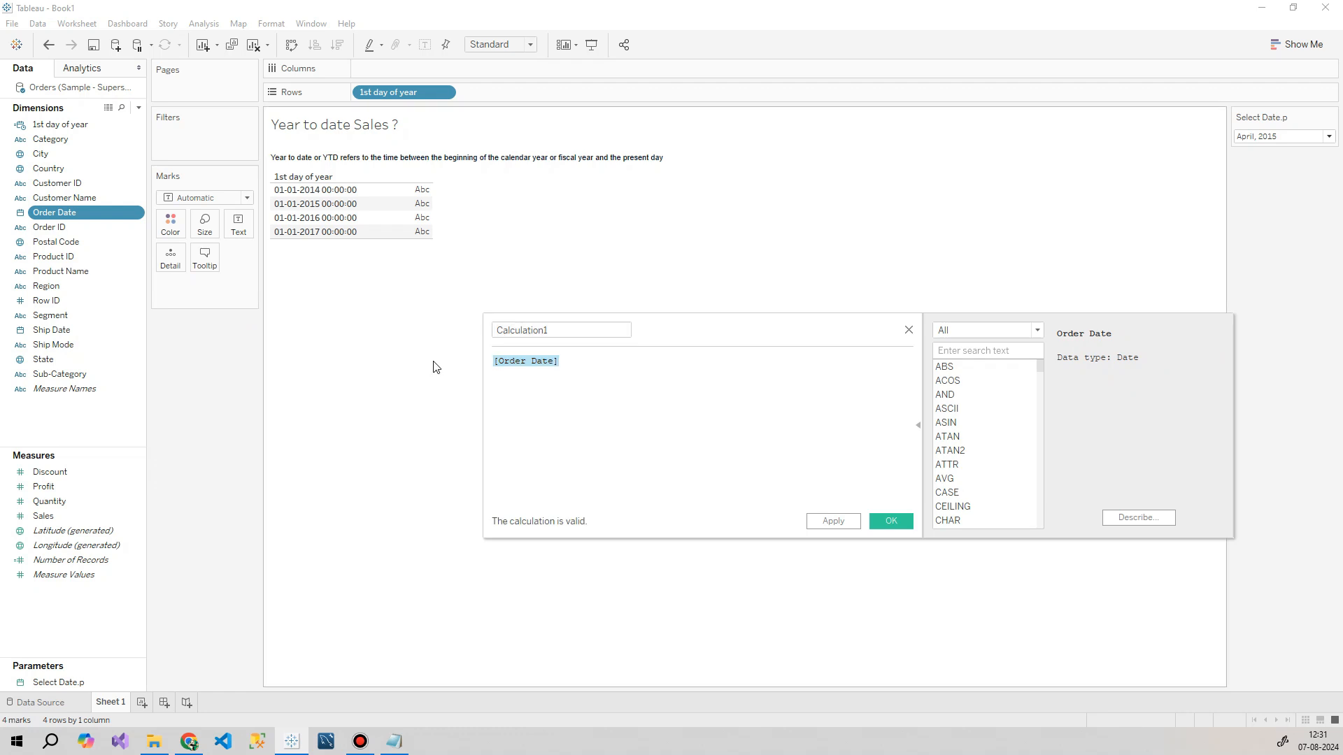
pyautogui.press('BackSpace')
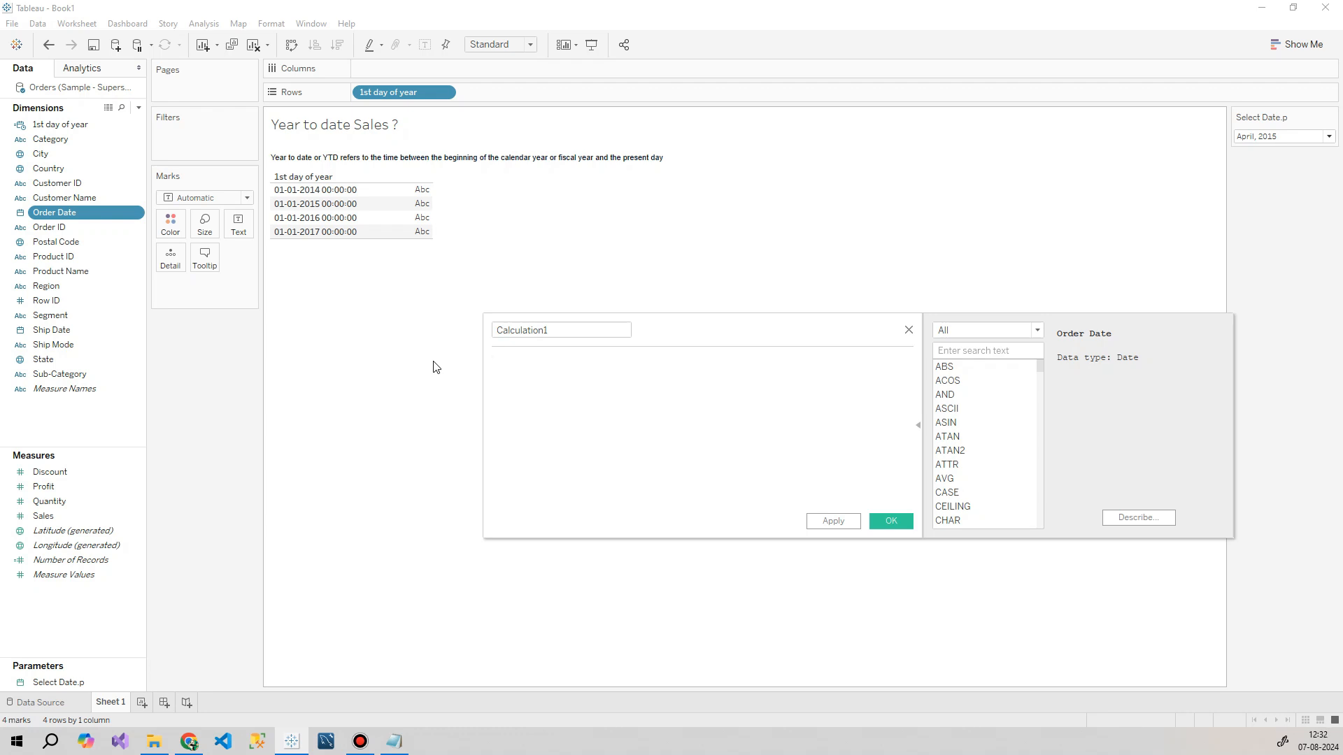
pyautogui.write('year')
pyautogui.press('Return')
pyautogui.write('orde')
pyautogui.press('Return')
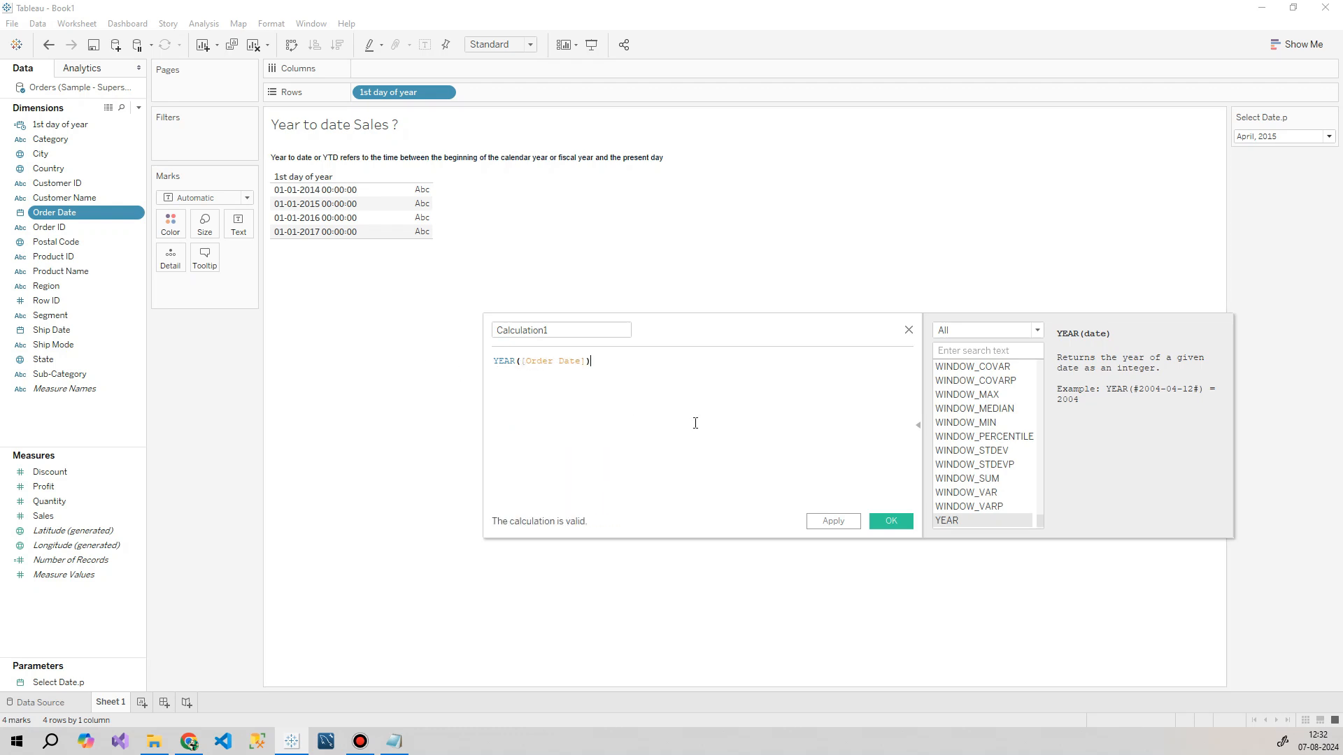
# Step: Name the calculated field "order date.c", apply it and save it
pyautogui.moveTo(552, 331); pyautogui.dragTo(338, 338)
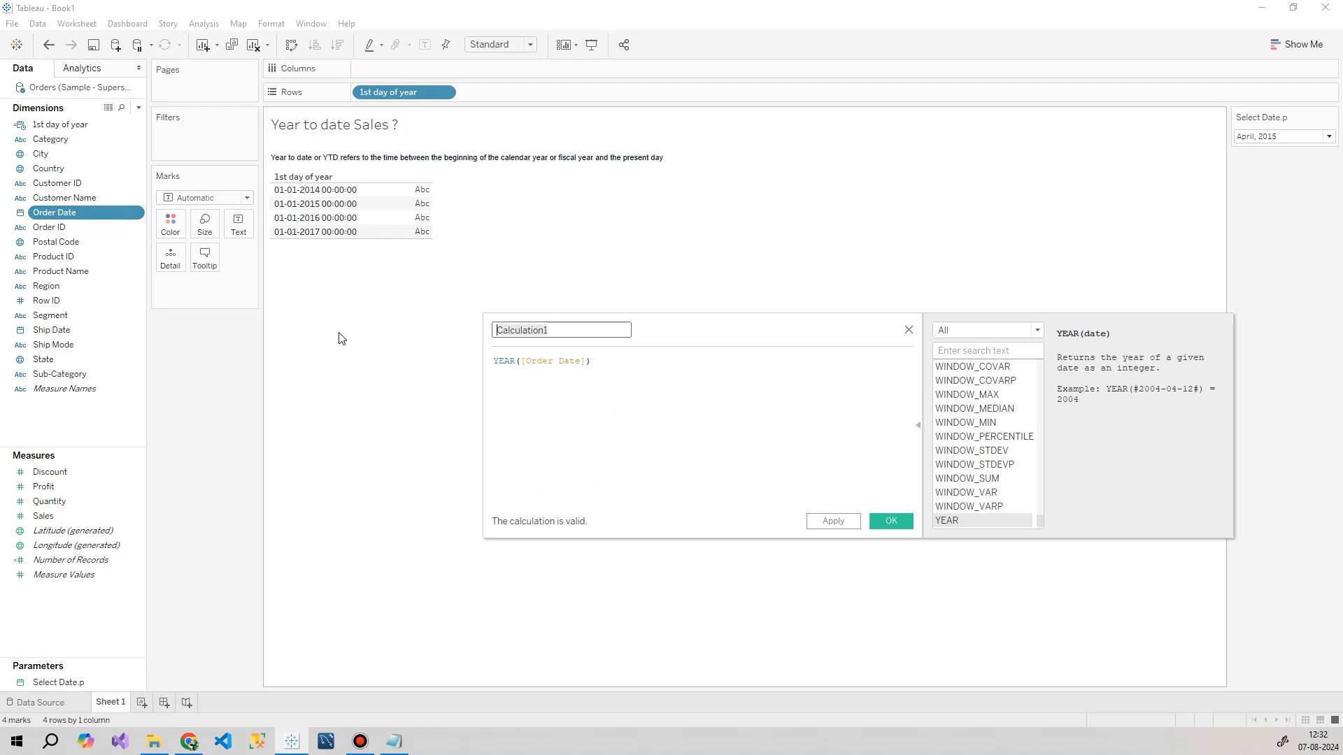
pyautogui.write('order date.c')
pyautogui.click(833, 522)
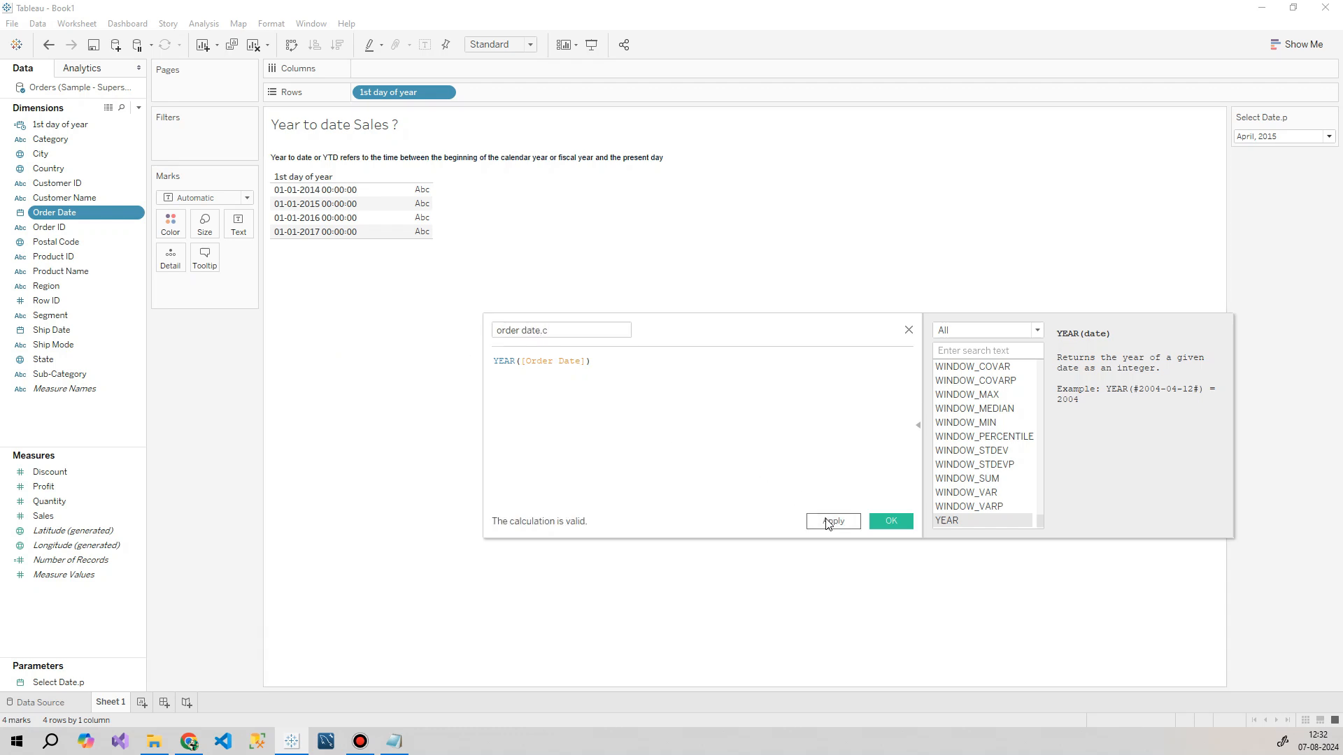
pyautogui.click(890, 522)
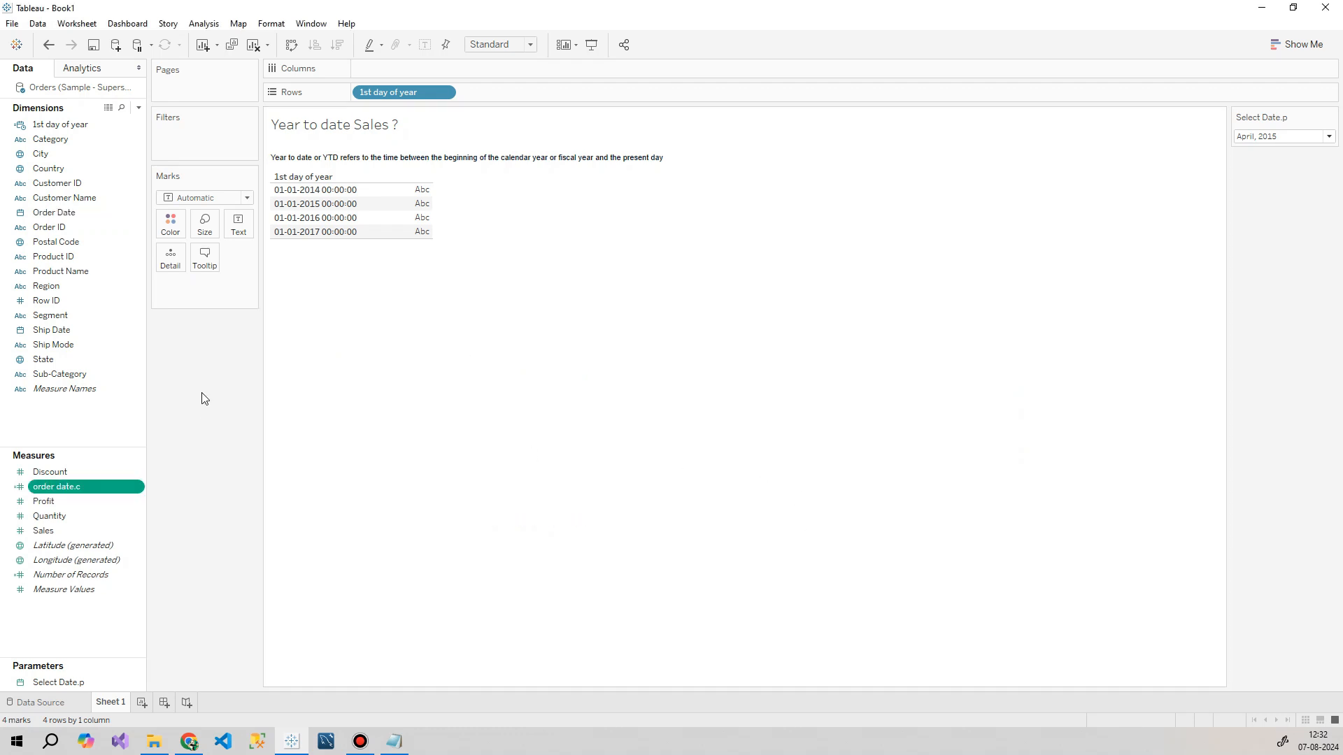
# Step: Try order date.c as a discrete field on Rows beside 1st day of year, and take it off the shelf again
pyautogui.moveTo(58, 488); pyautogui.dragTo(554, 92)
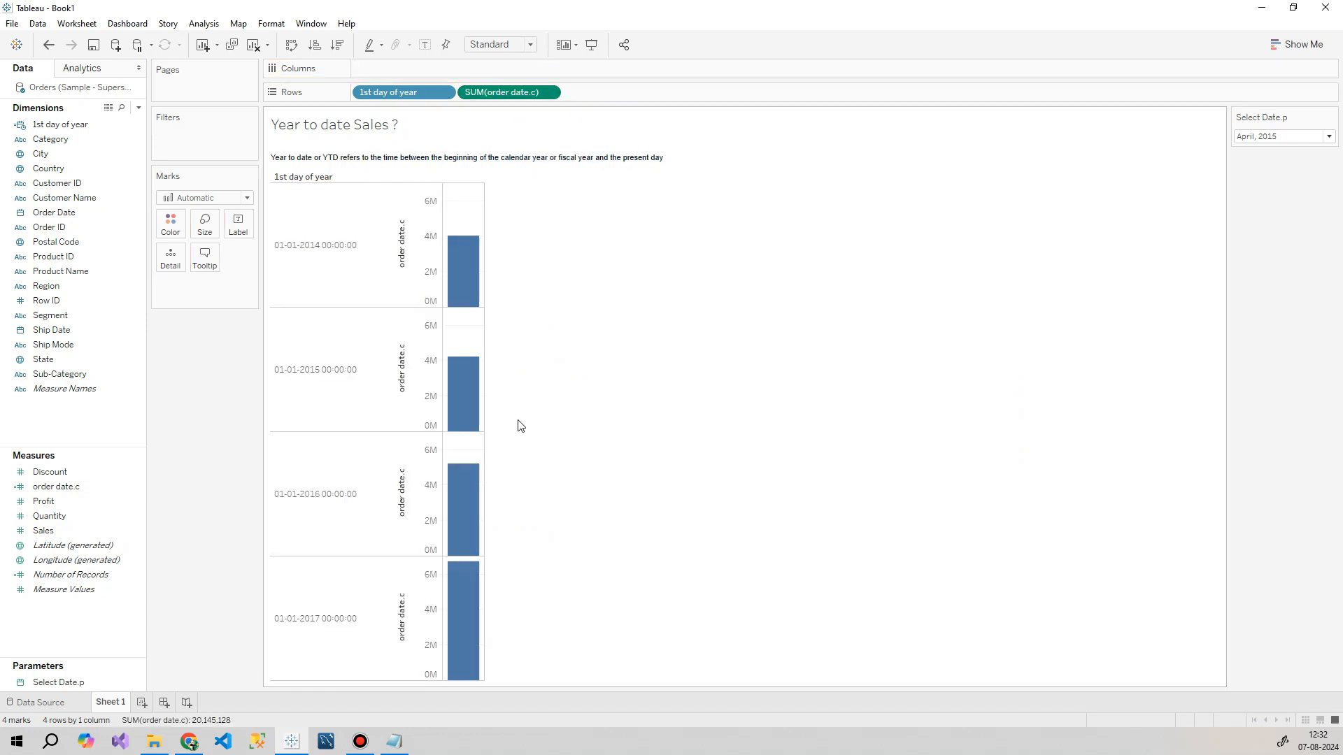
pyautogui.click(549, 93)
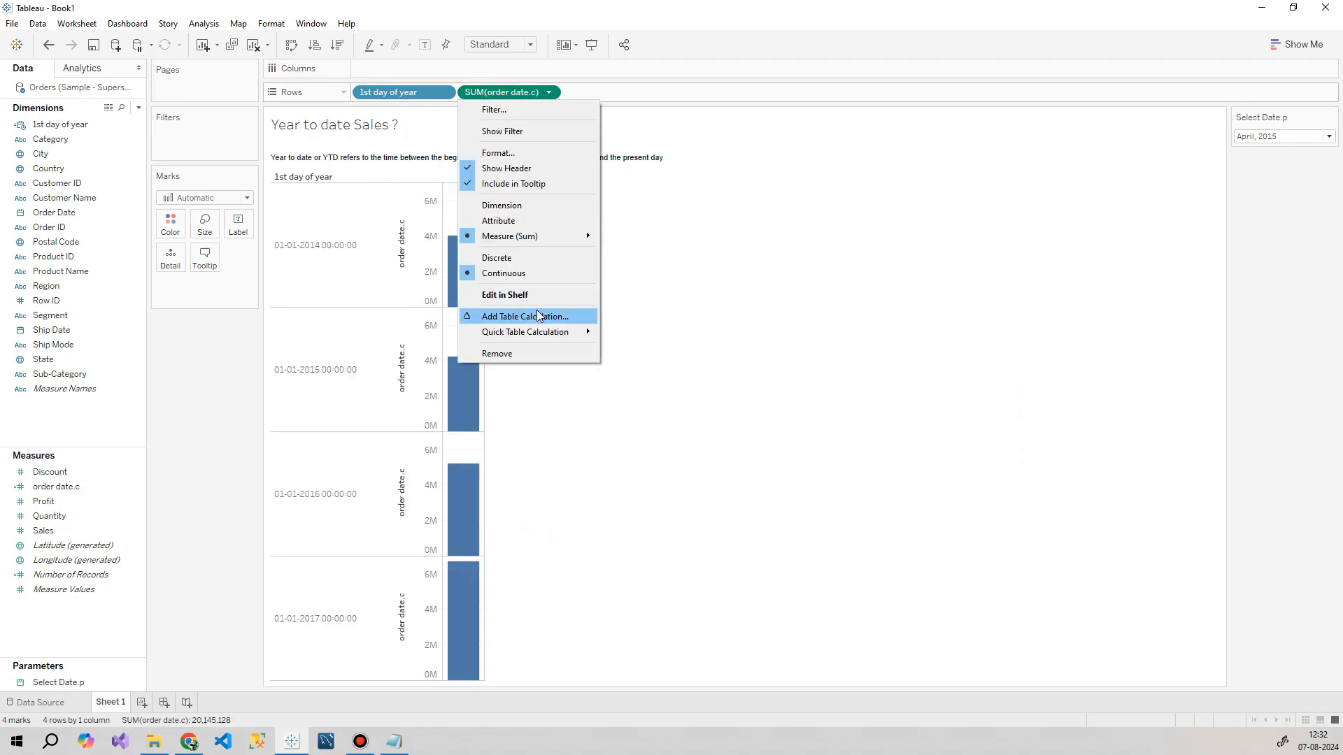
pyautogui.click(538, 260)
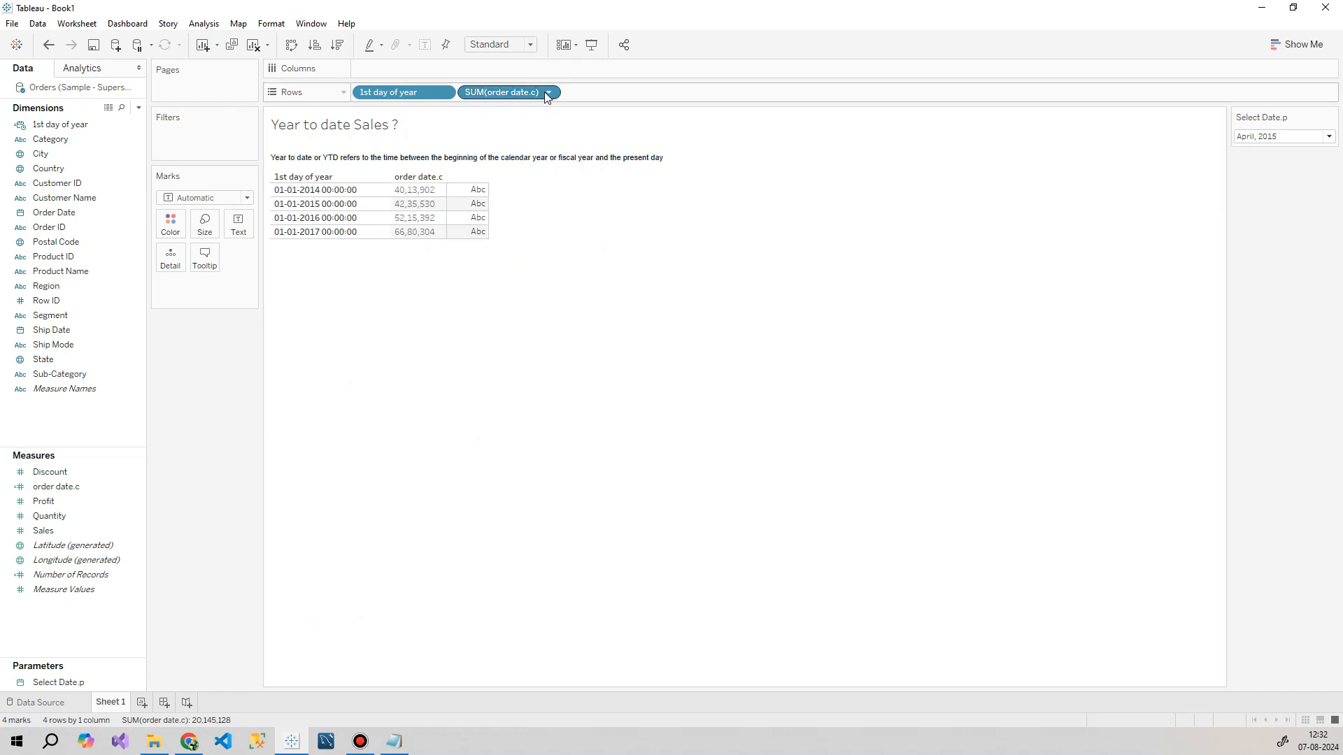
pyautogui.click(550, 92)
pyautogui.click(397, 386)
pyautogui.moveTo(503, 92); pyautogui.dragTo(187, 395)
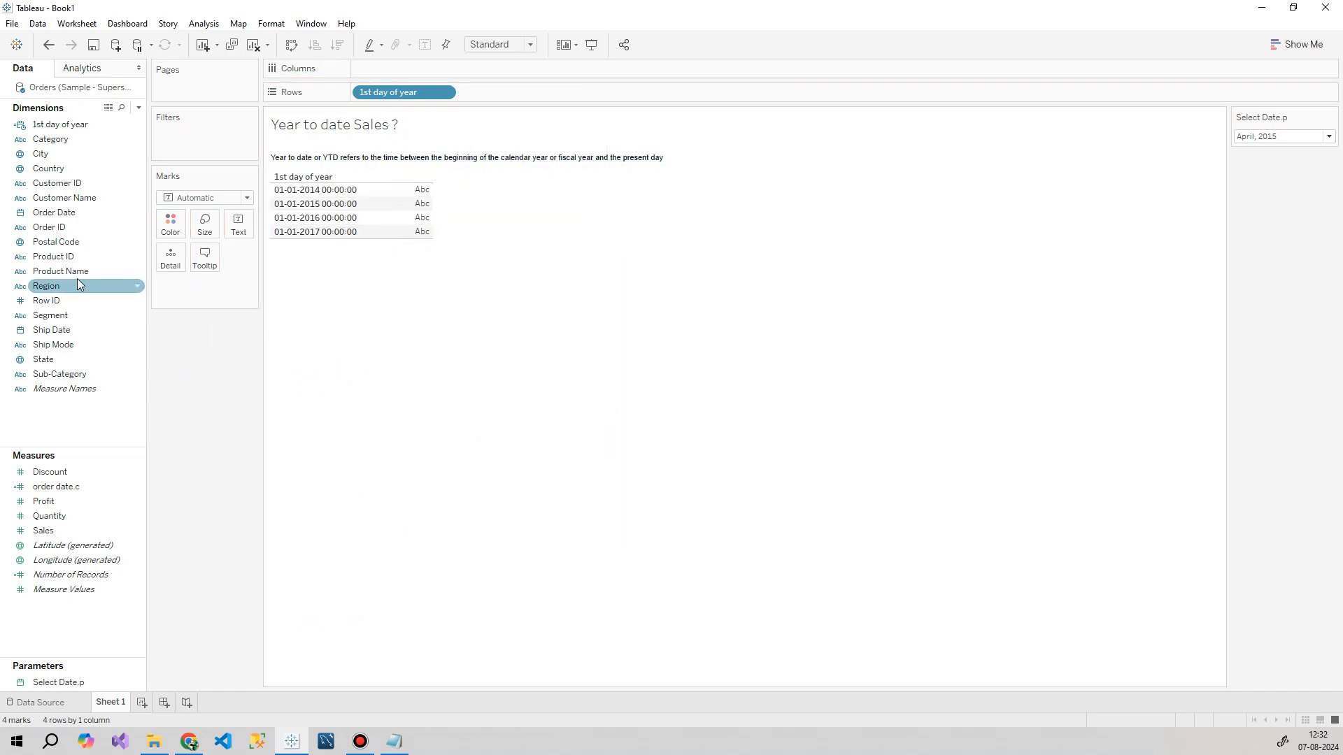
pyautogui.click(94, 521)
pyautogui.moveTo(56, 487); pyautogui.dragTo(518, 92)
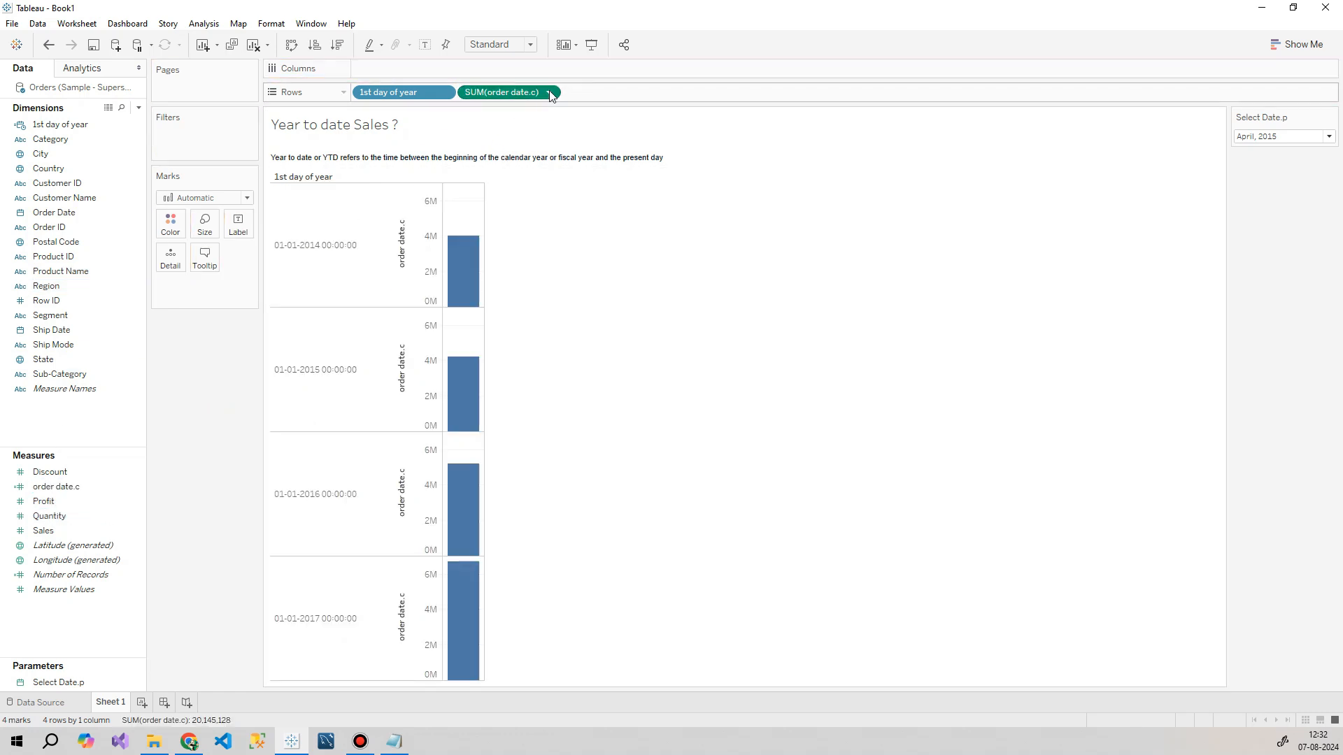
pyautogui.click(550, 93)
pyautogui.click(535, 258)
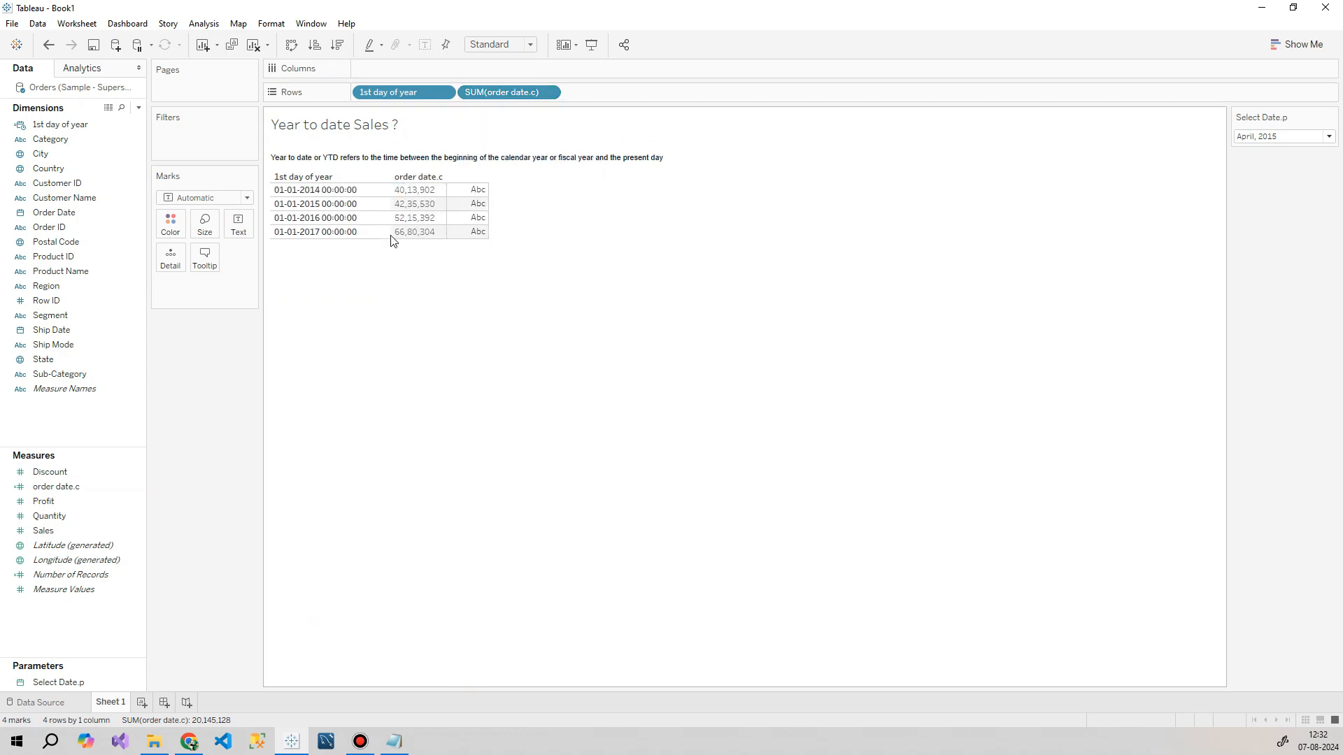
pyautogui.moveTo(520, 91); pyautogui.dragTo(47, 490)
# Step: Change the data type of the order date.c measure to Date & Time
pyautogui.rightClick(48, 489)
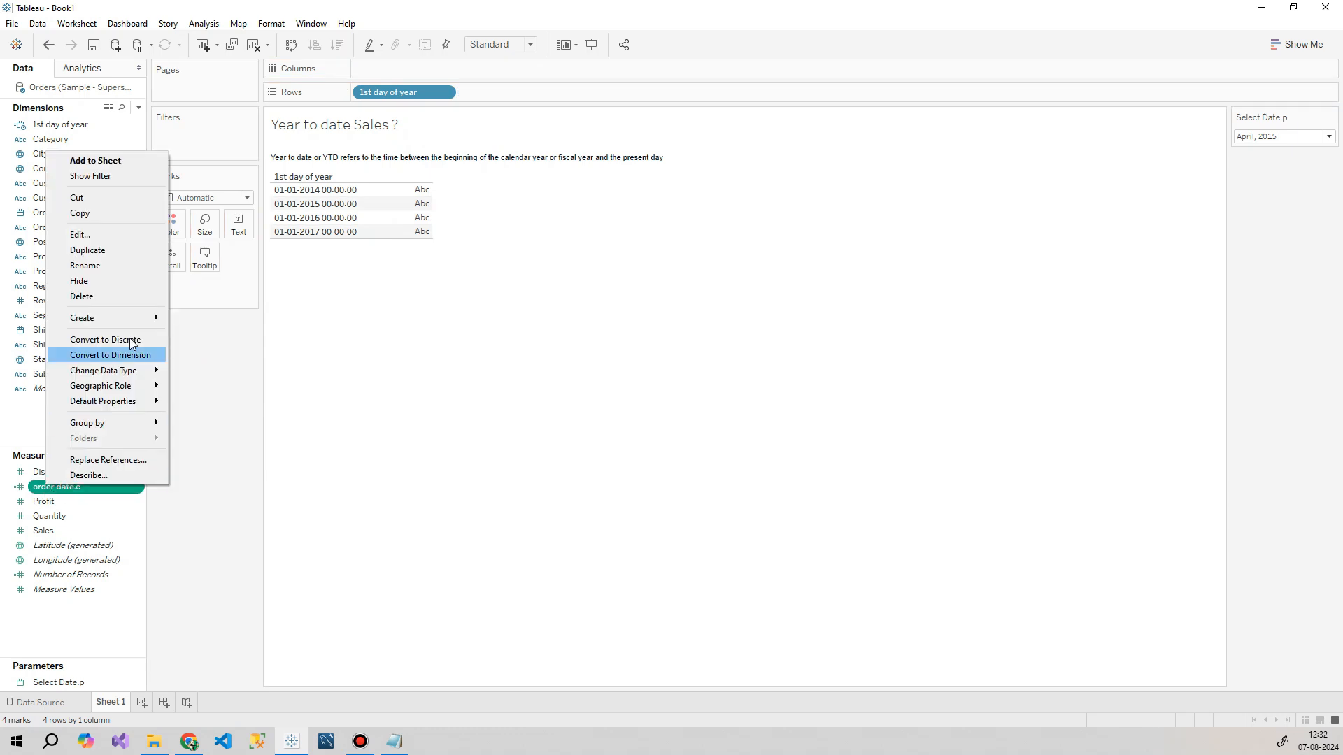
pyautogui.moveTo(129, 390)
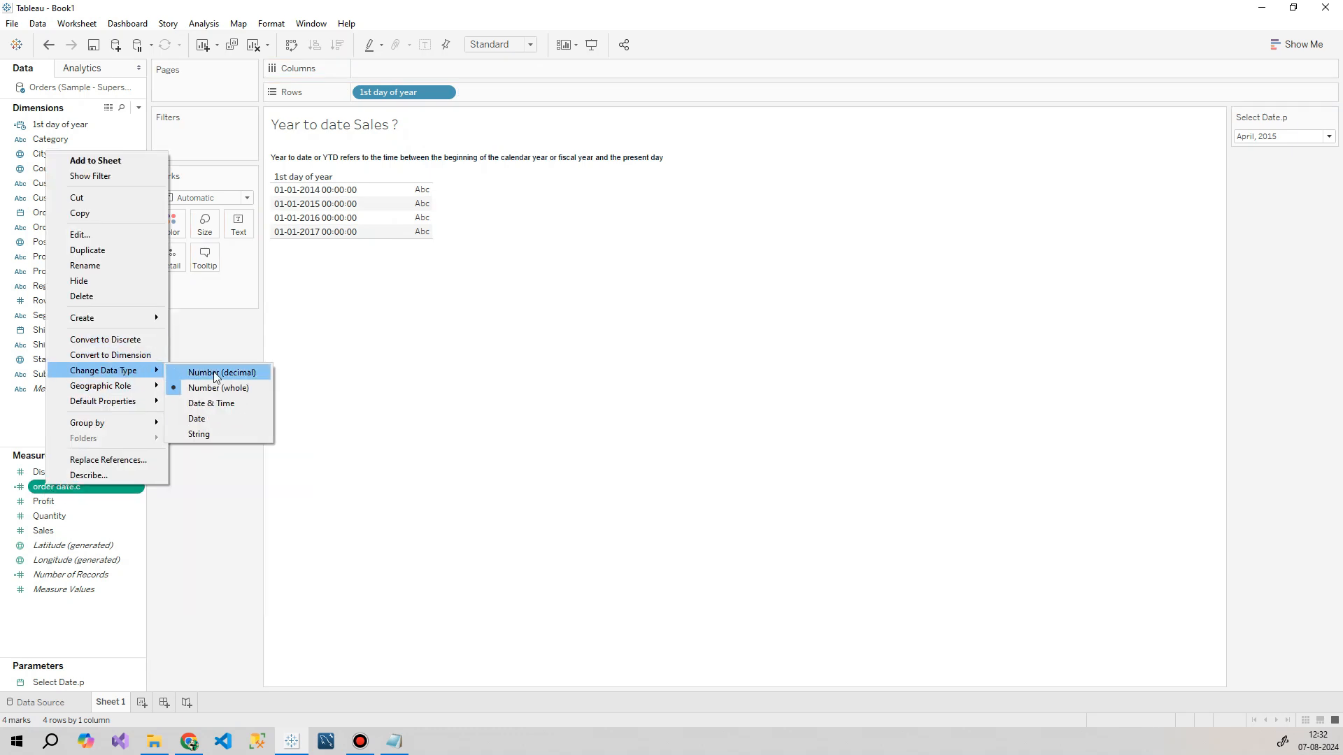
pyautogui.click(220, 403)
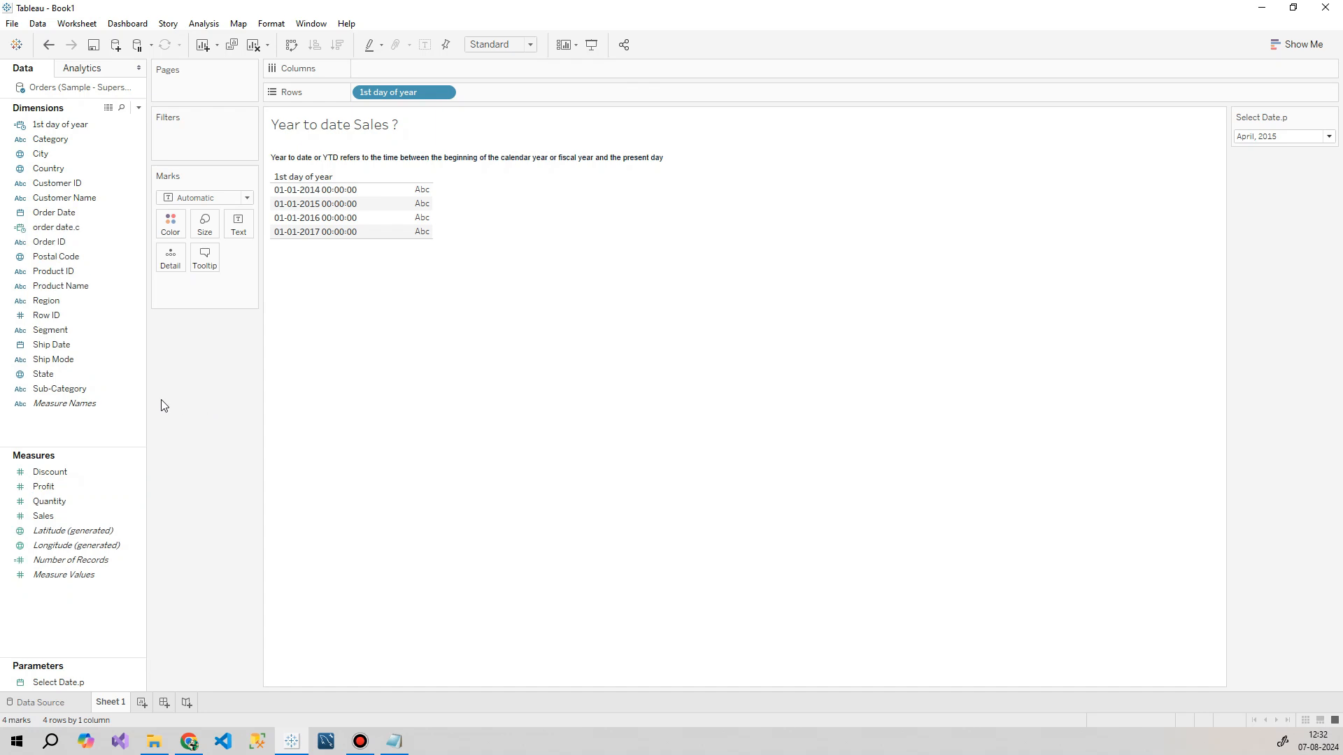
# Step: Add order date.c to Rows after 1st day of year and make its year discrete
pyautogui.click(61, 231)
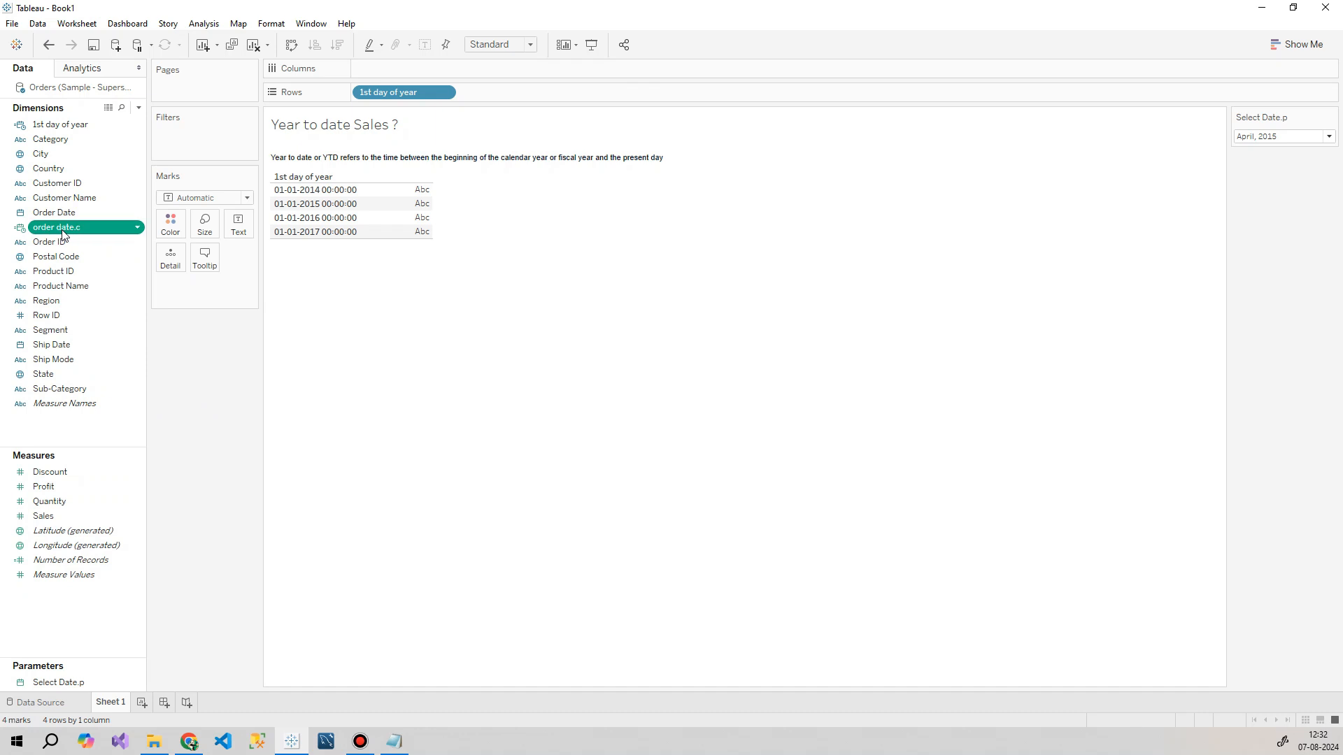
pyautogui.moveTo(62, 231); pyautogui.dragTo(516, 91)
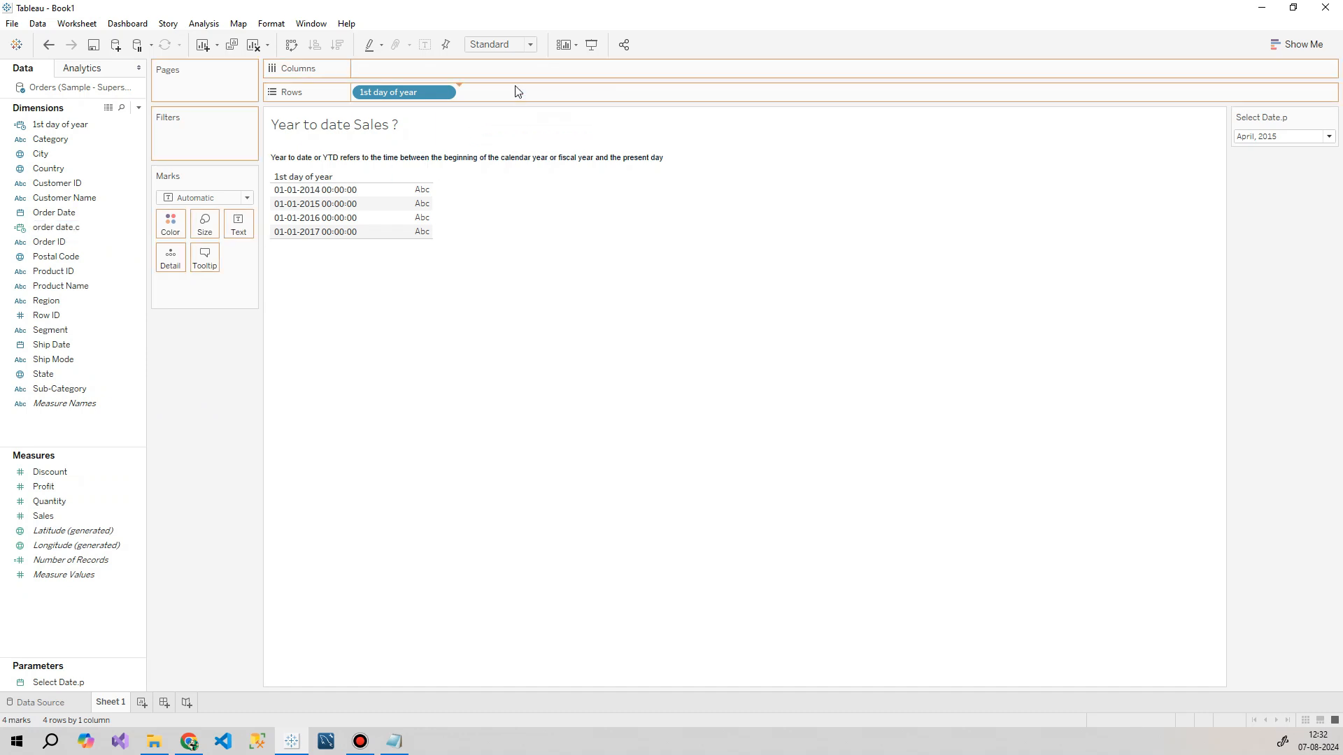
pyautogui.click(552, 94)
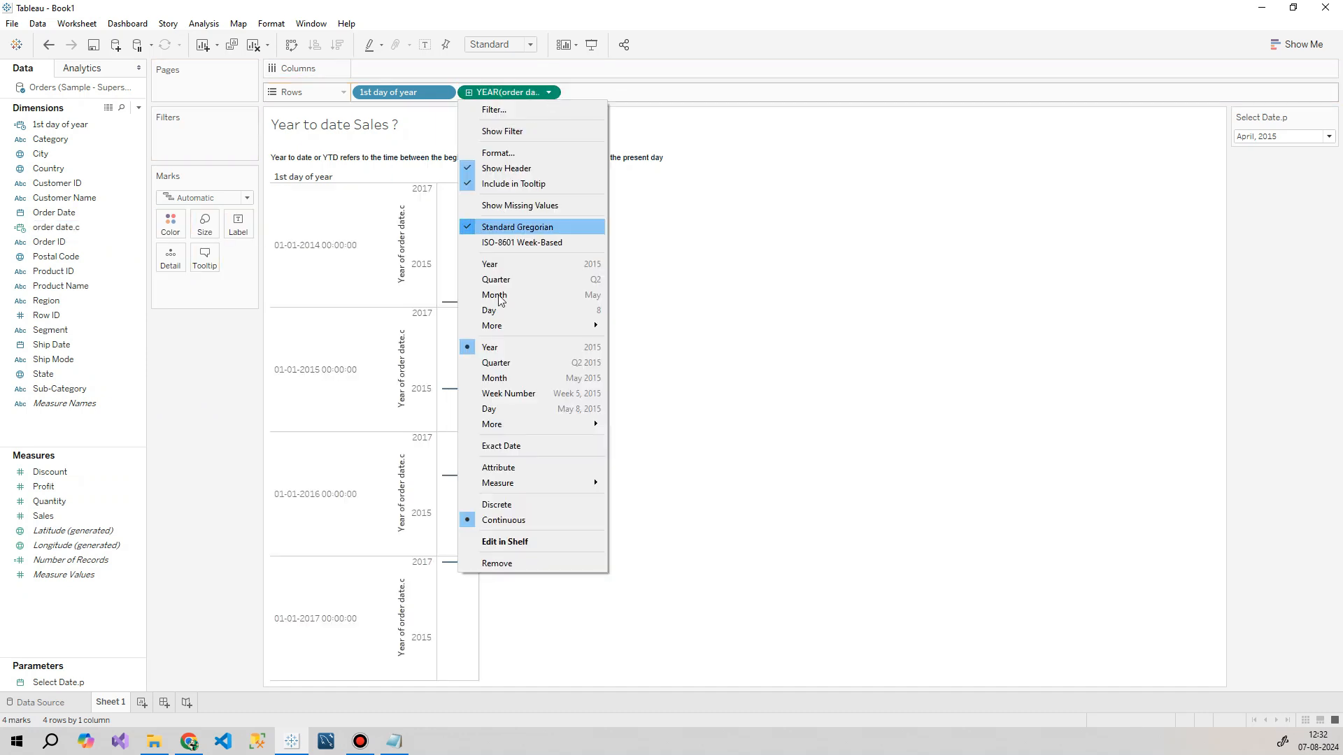
pyautogui.click(504, 505)
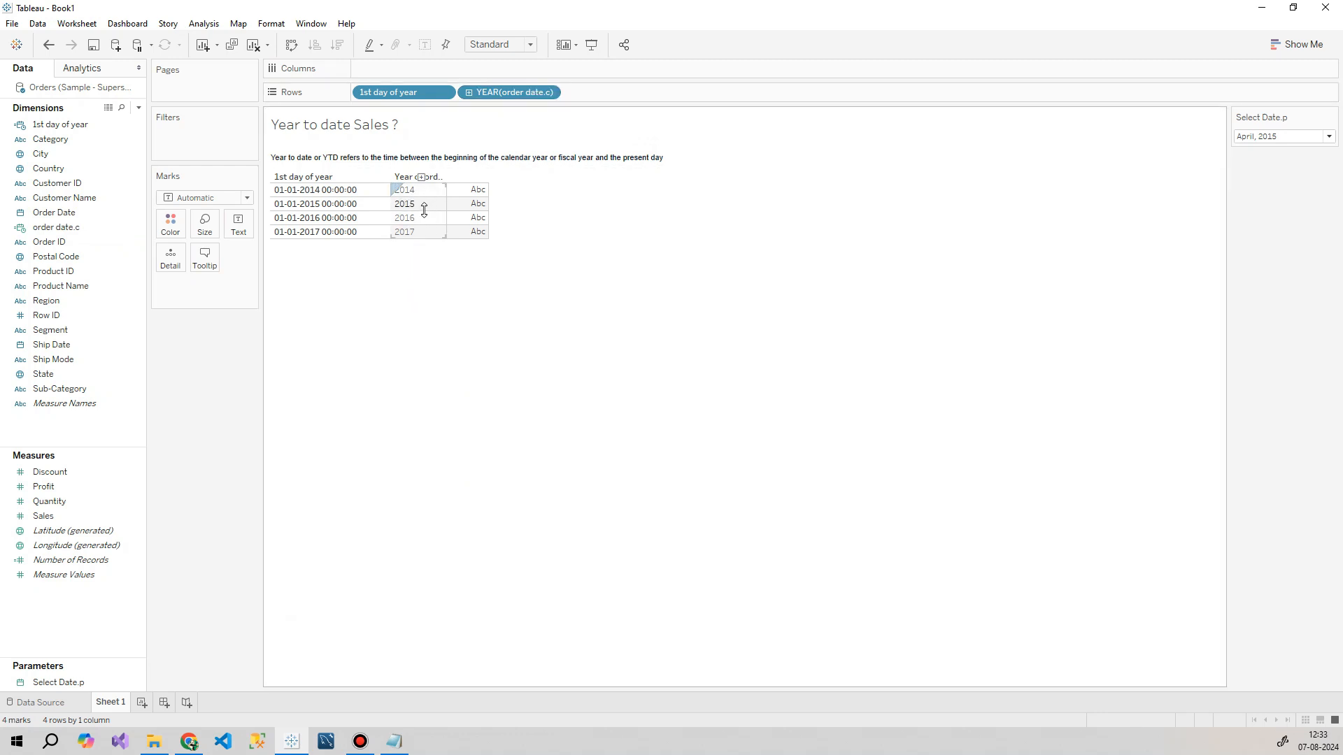
# Step: Open the order date.c calculation for editing and insert an if condition starting with YEAR([Select Date.p]) before the DATEPARSE expression
pyautogui.click(74, 230)
pyautogui.rightClick(75, 238)
pyautogui.click(133, 318)
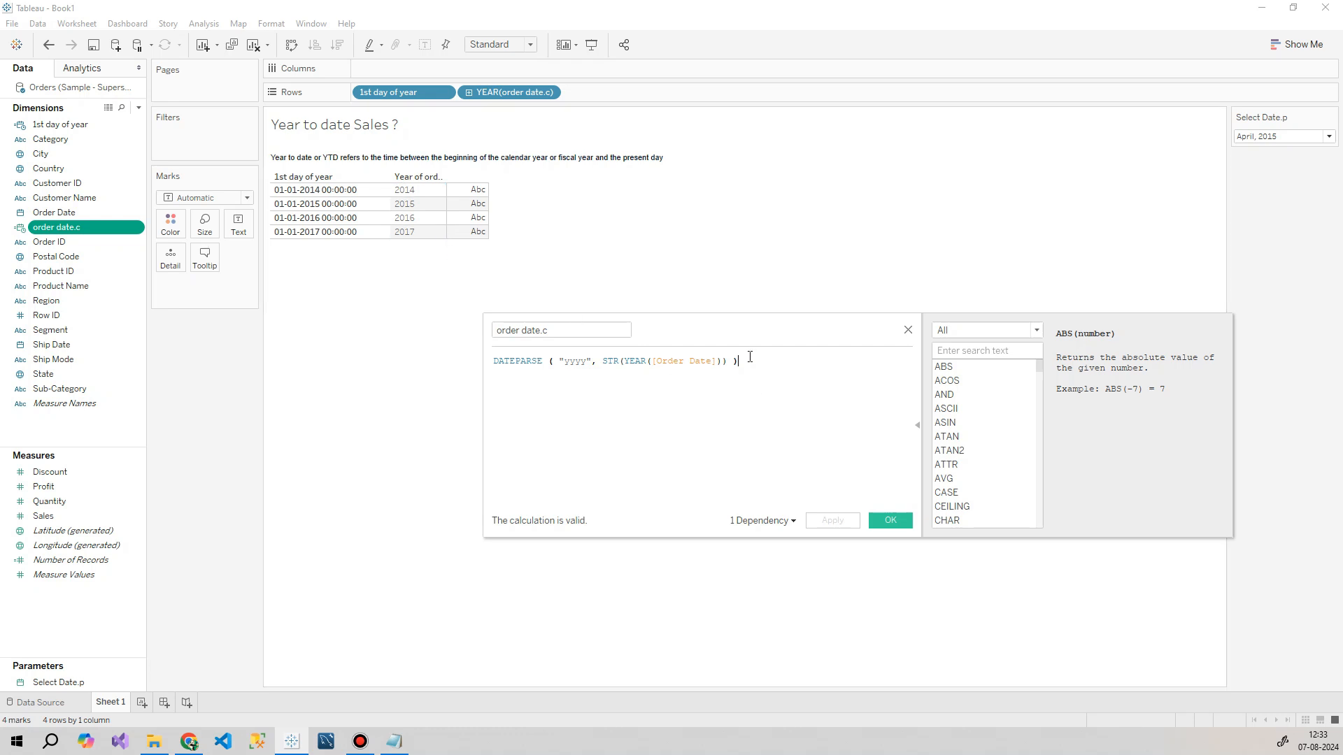
pyautogui.click(495, 362)
pyautogui.write('if')
pyautogui.press('Return')
pyautogui.press('Return')
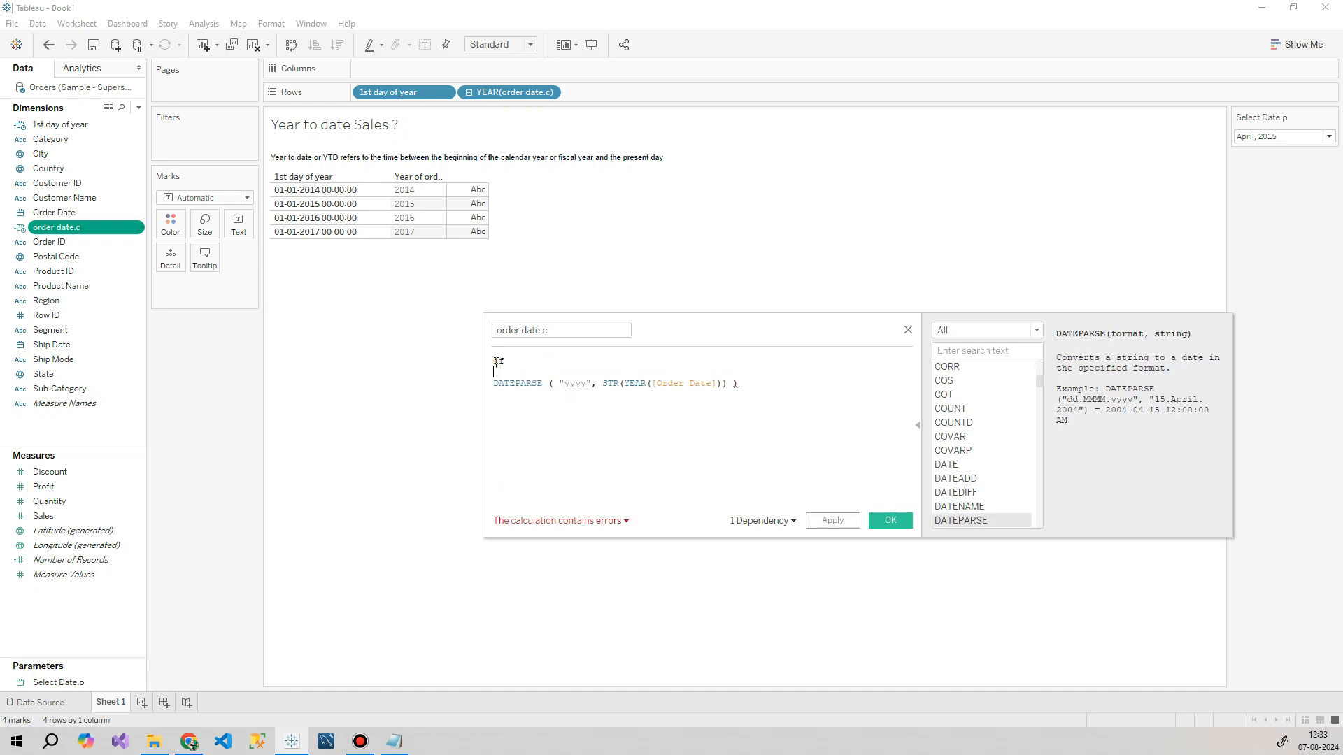
pyautogui.write('yea')
pyautogui.press('Return')
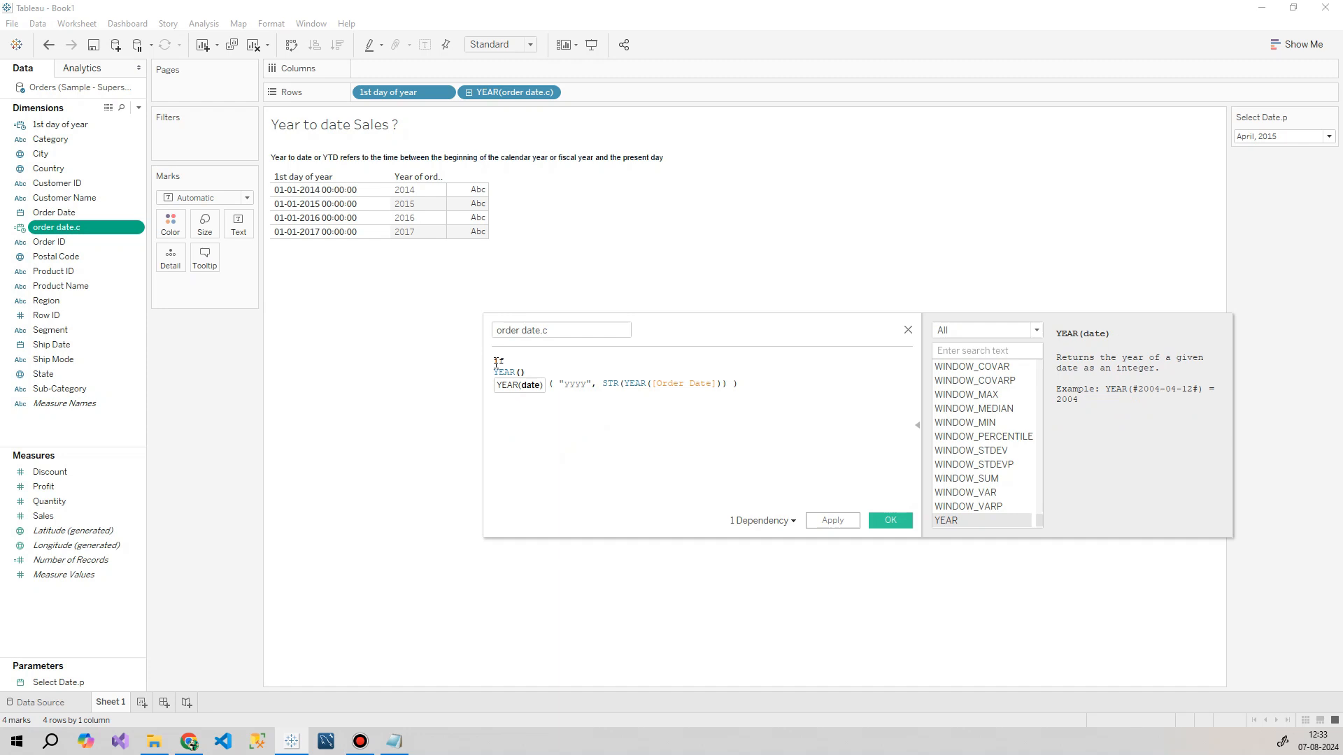
pyautogui.write('[Select Date.p])')
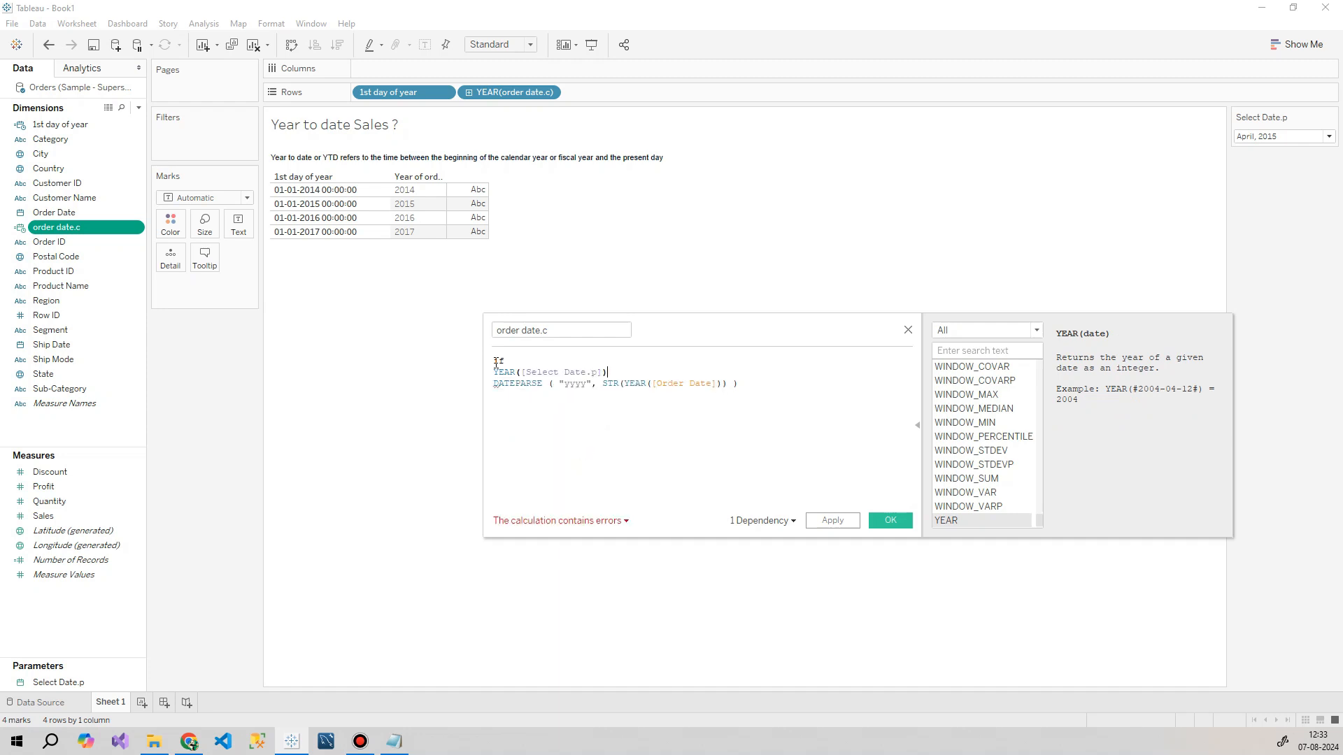
# Step: Complete the condition by equating the parameter's year to year() wrapped around the existing DATEPARSE expression
pyautogui.write(' = ')
pyautogui.write('yea')
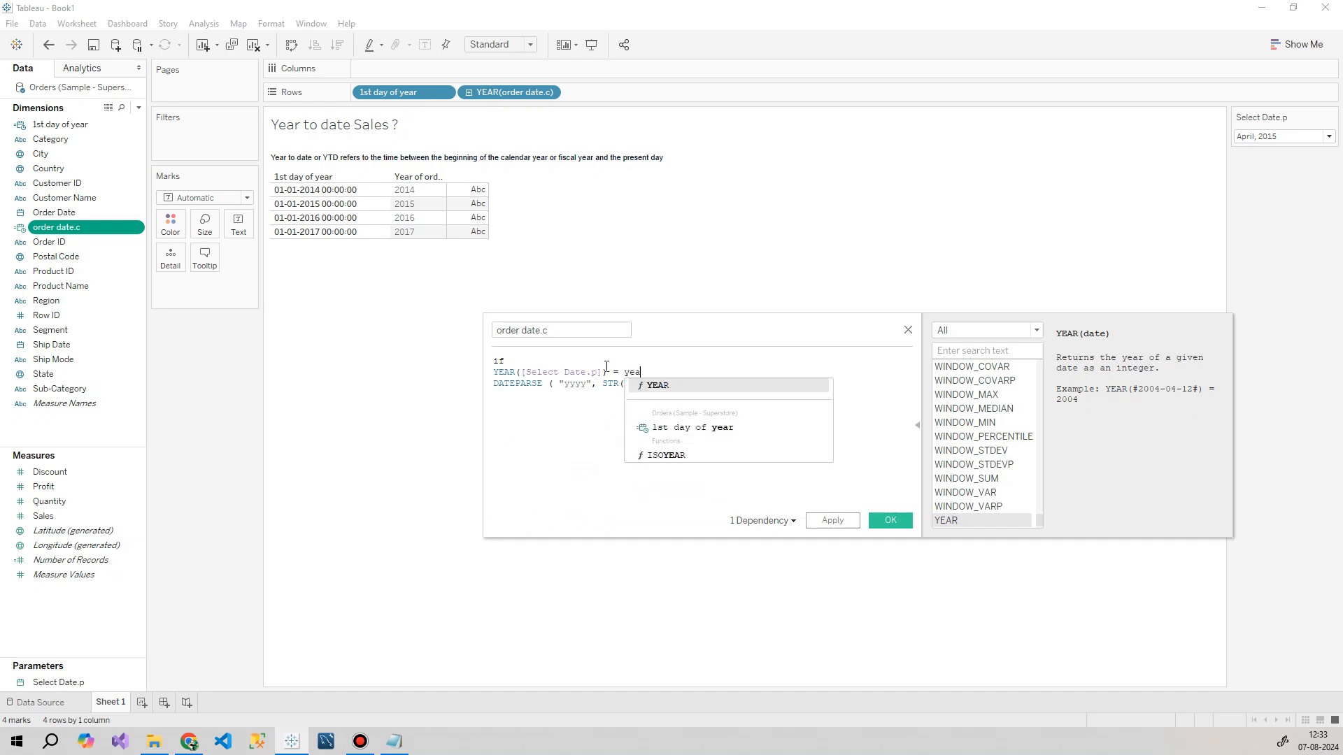
pyautogui.write('r(')
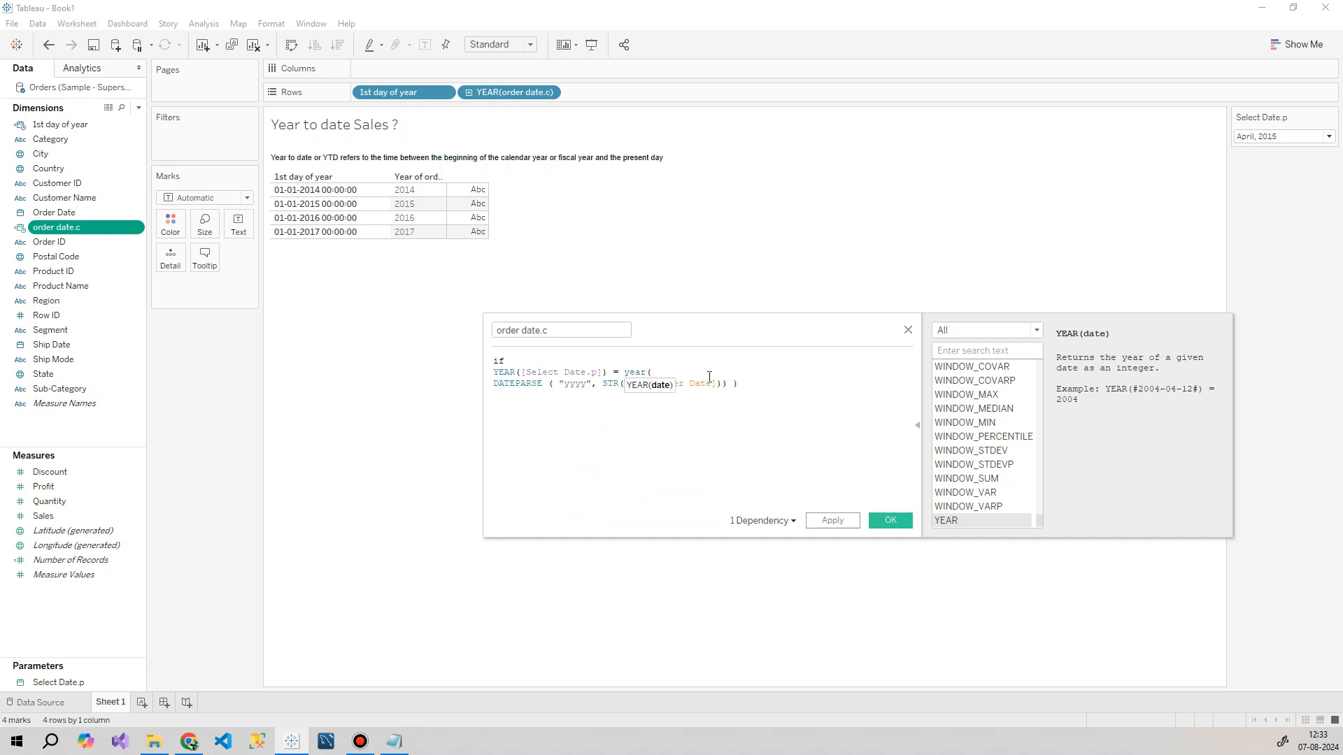
pyautogui.click(783, 384)
pyautogui.write(')')
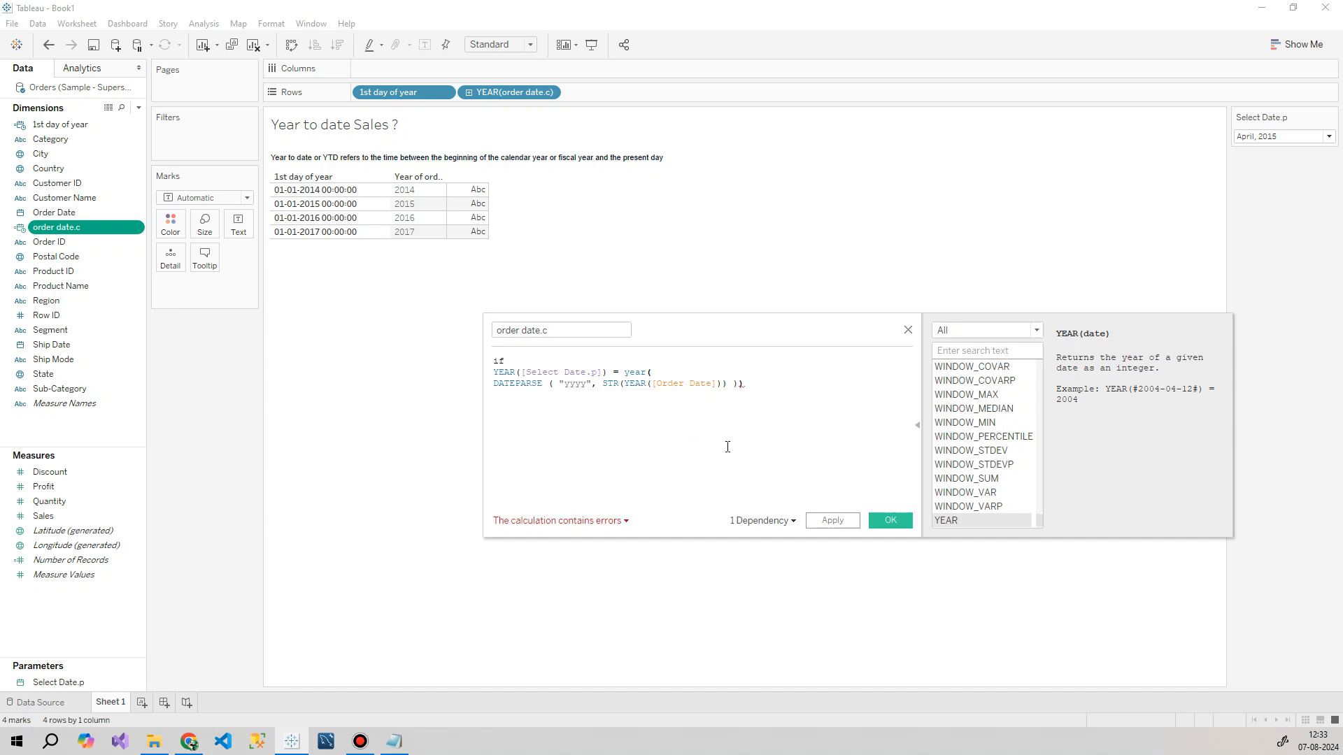
pyautogui.click(573, 523)
# Step: Add a then branch returning [Order Date] below the condition in the order date.c formula
pyautogui.click(773, 382)
pyautogui.press('Return')
pyautogui.press('Return')
pyautogui.write('then')
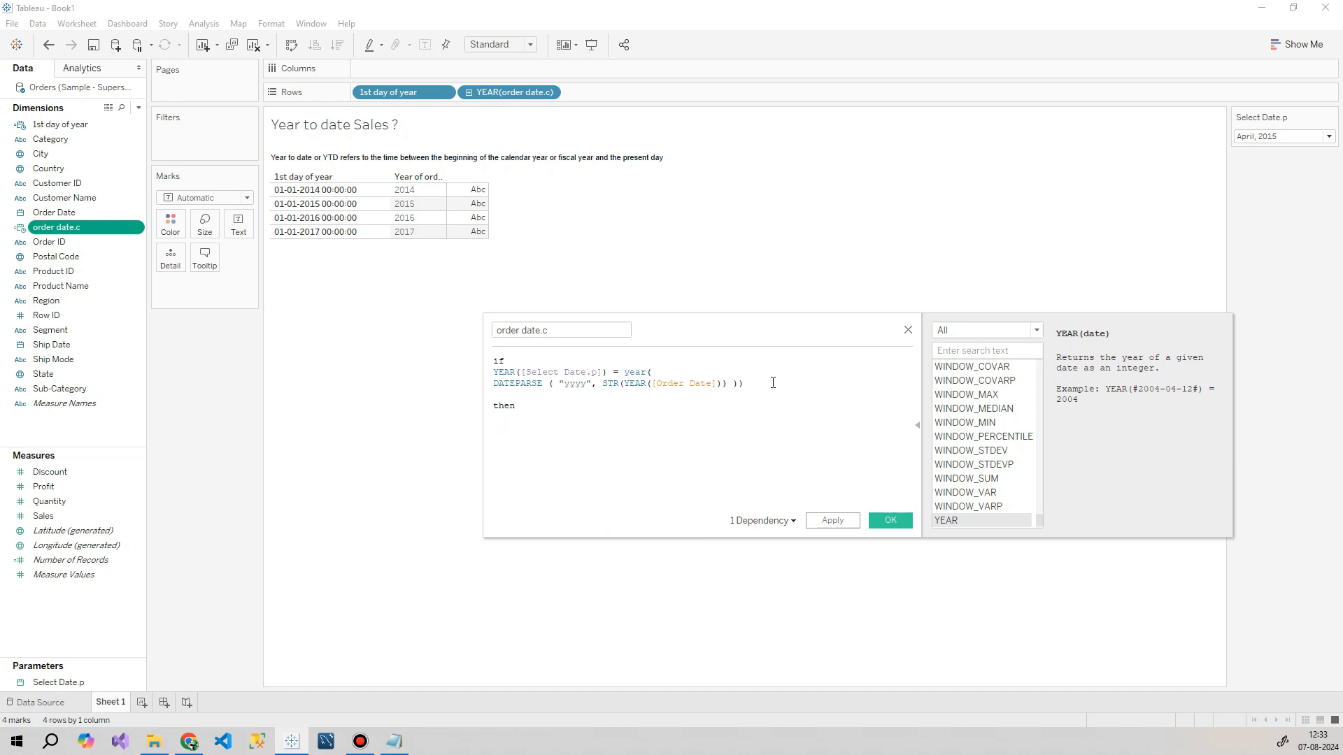
pyautogui.press('Return')
pyautogui.write('orde')
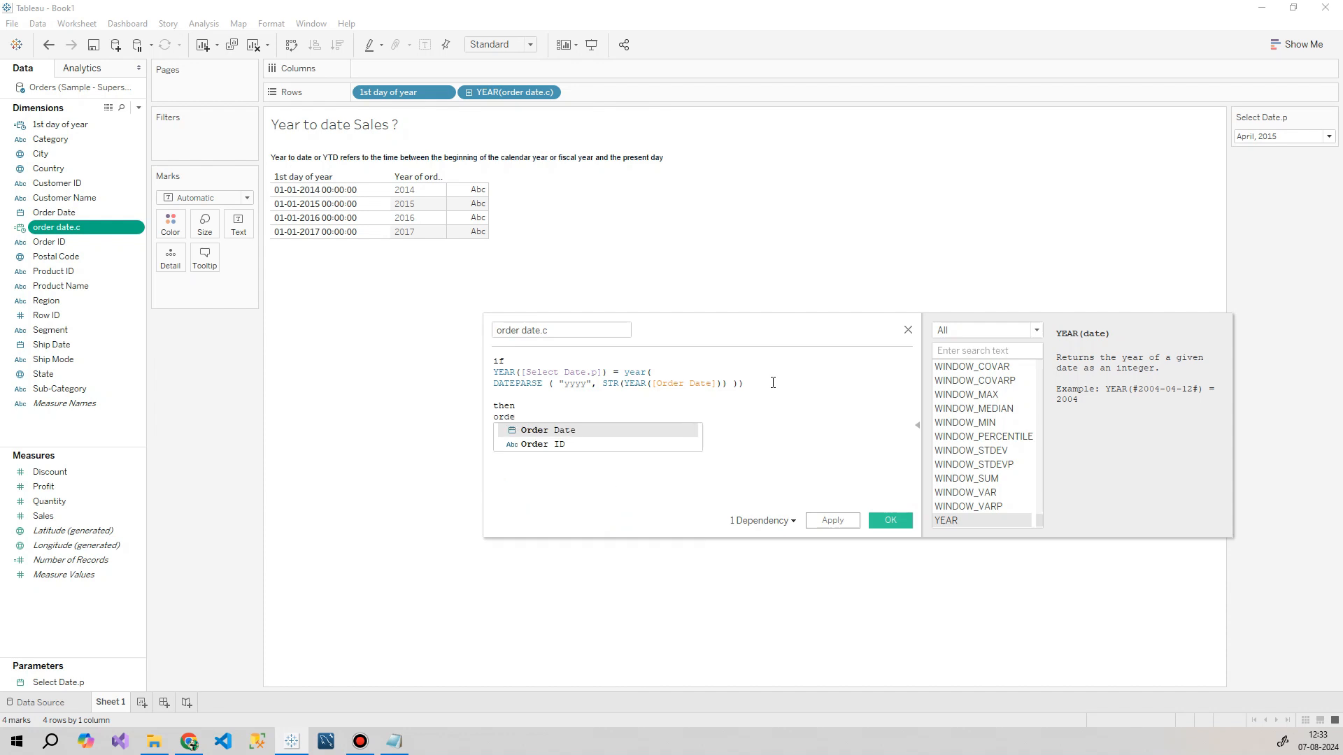
pyautogui.press('Return')
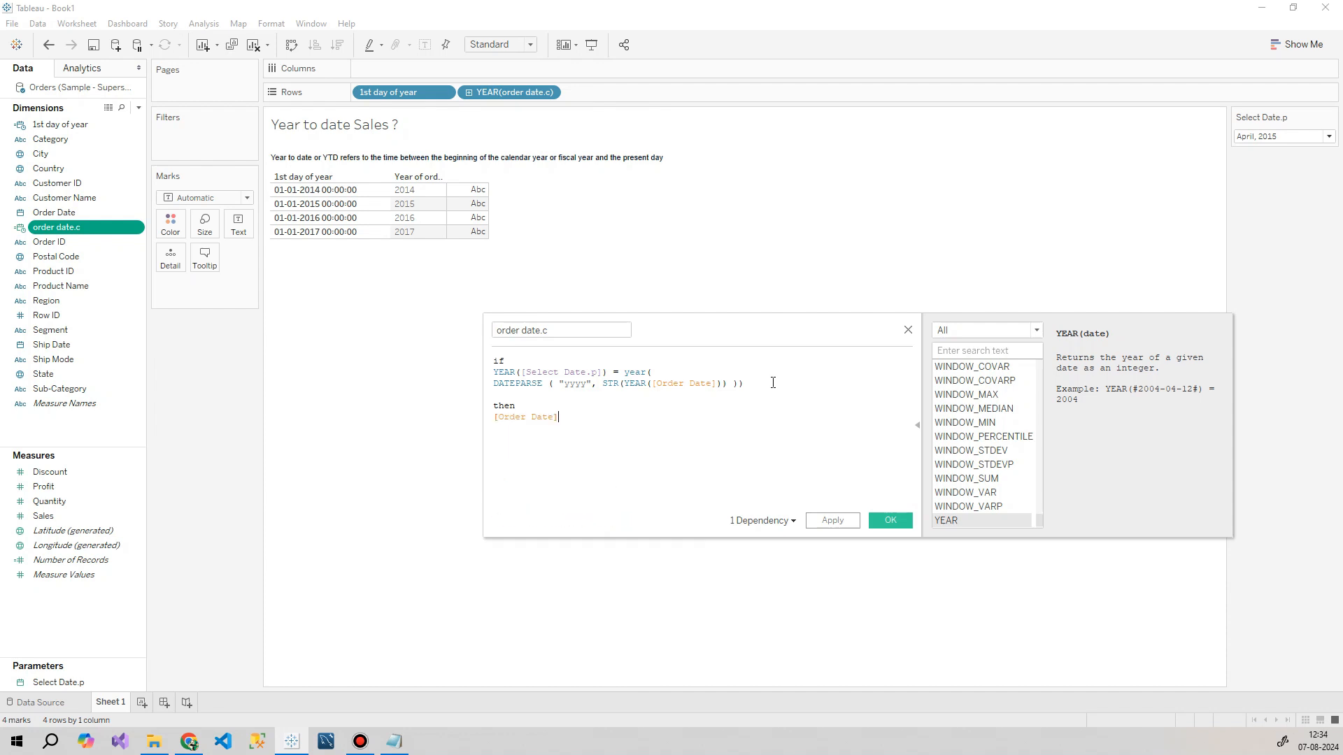
# Step: Finish the order date.c formula with ELSE null and END, and apply the calculation
pyautogui.press('Return')
pyautogui.write('elase')
pyautogui.press('BackSpace')
pyautogui.press('BackSpace')
pyautogui.press('BackSpace')
pyautogui.press('BackSpace')
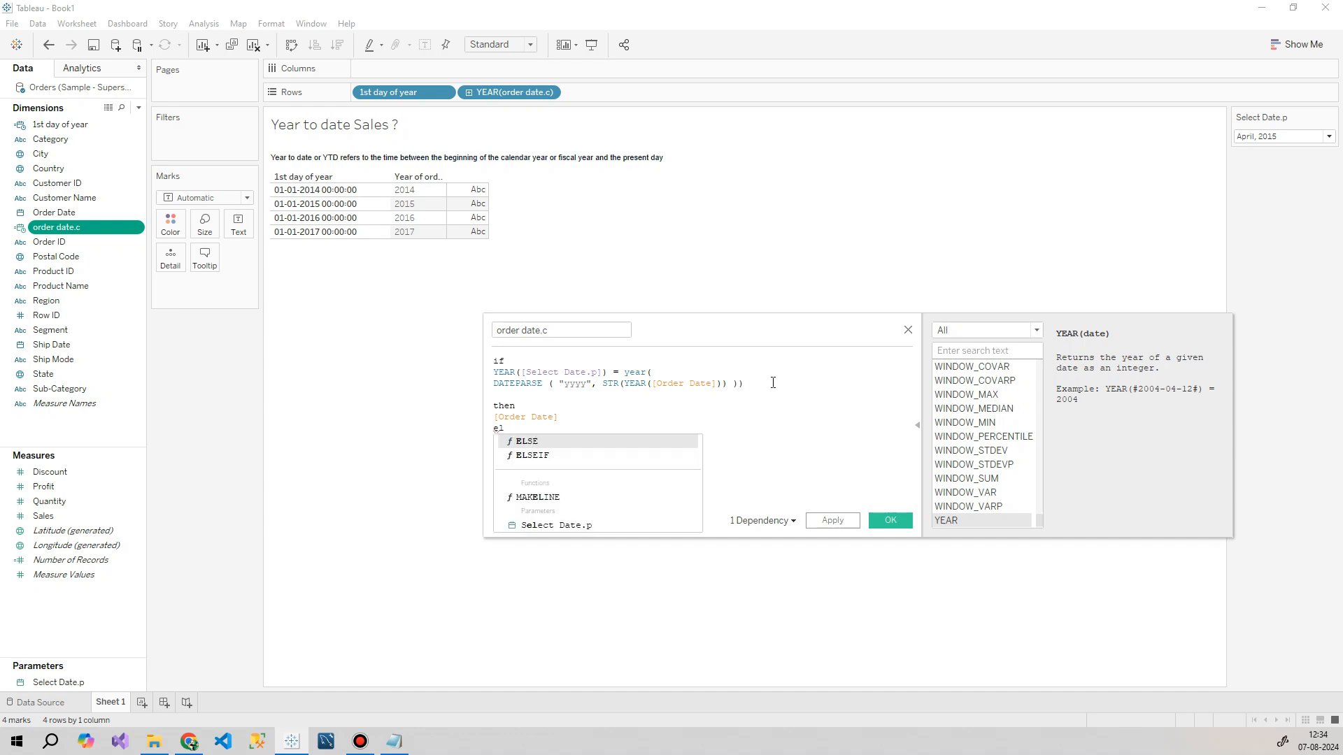
pyautogui.press('Return')
pyautogui.write('nul')
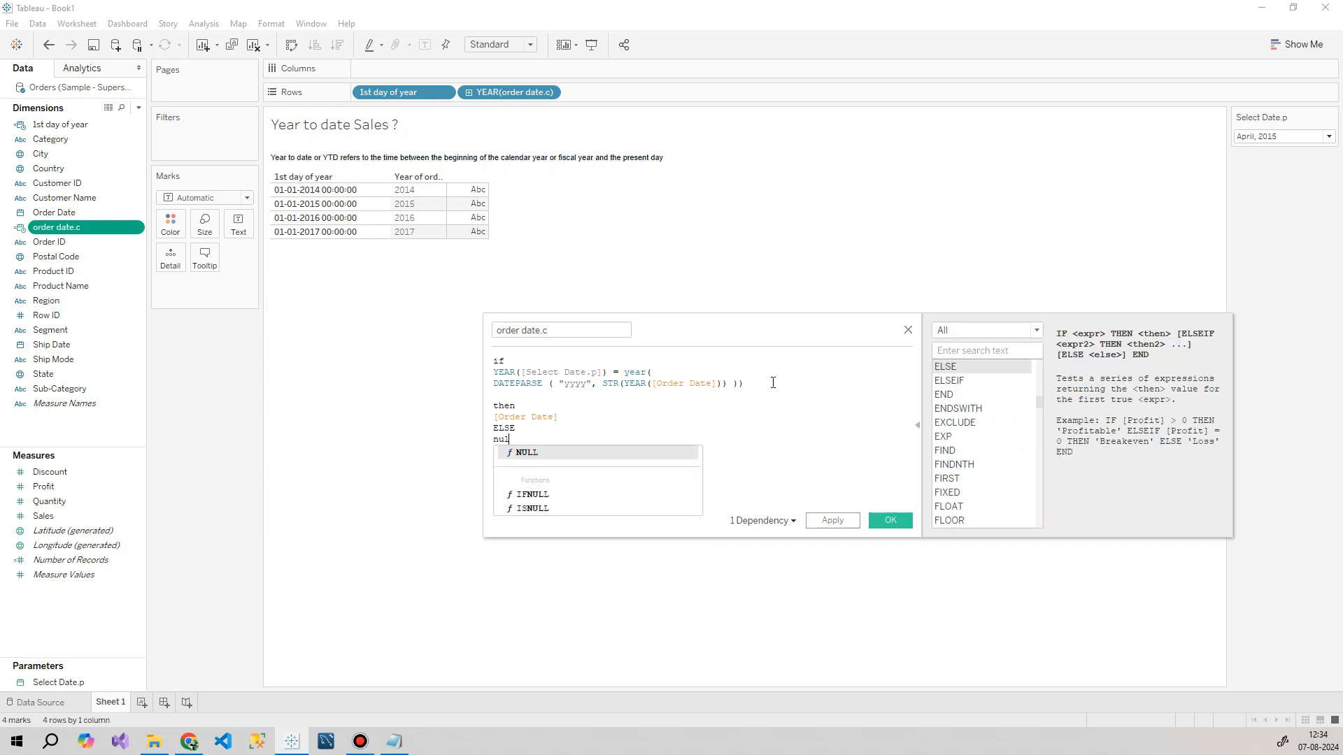
pyautogui.write('lend')
pyautogui.press('Return')
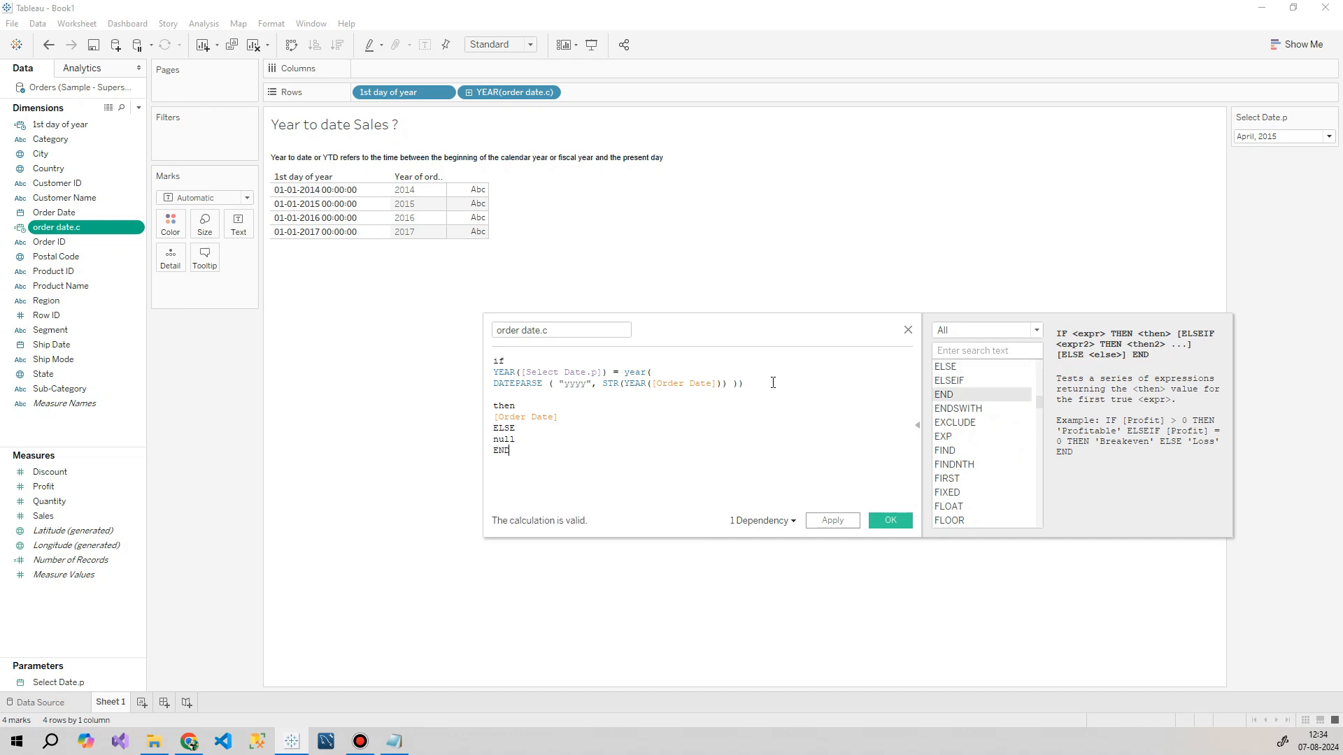
pyautogui.click(832, 521)
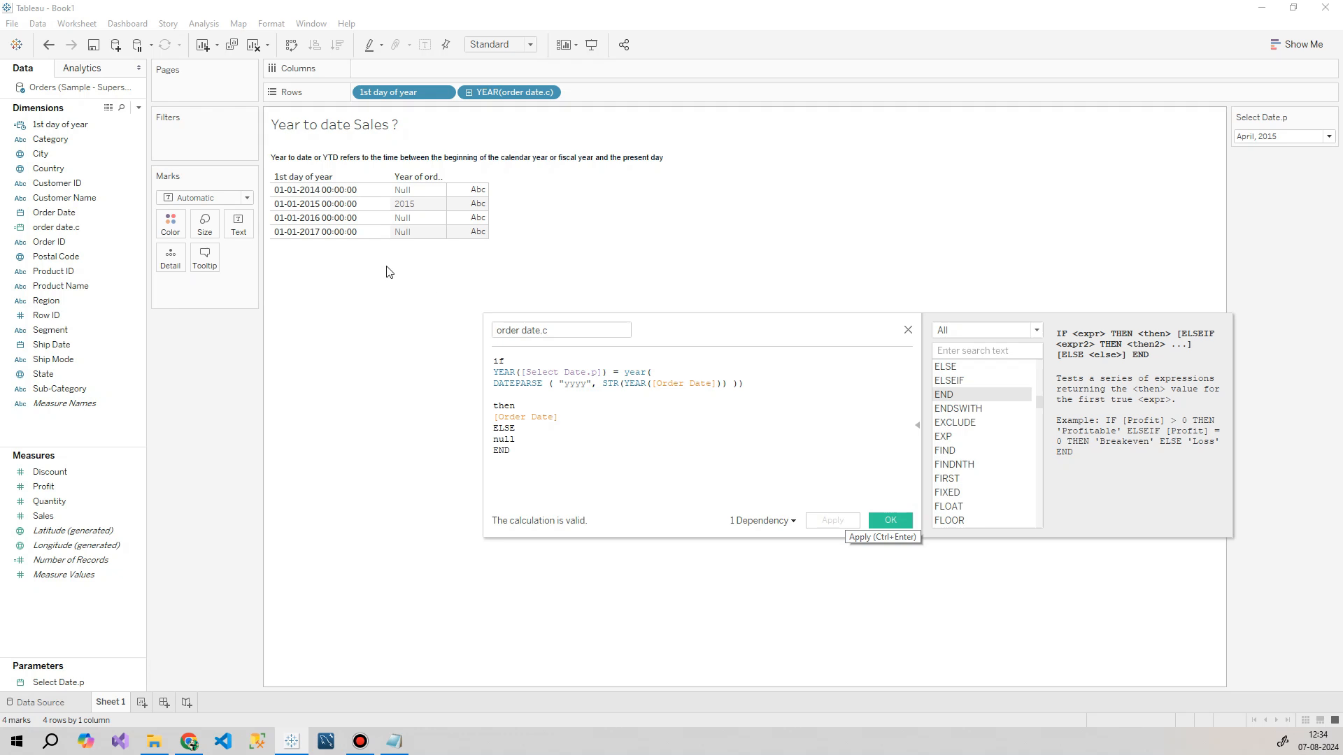
# Step: Check the 2015 value in the year column, and set the Select Date.p parameter to January, 2017
pyautogui.click(423, 206)
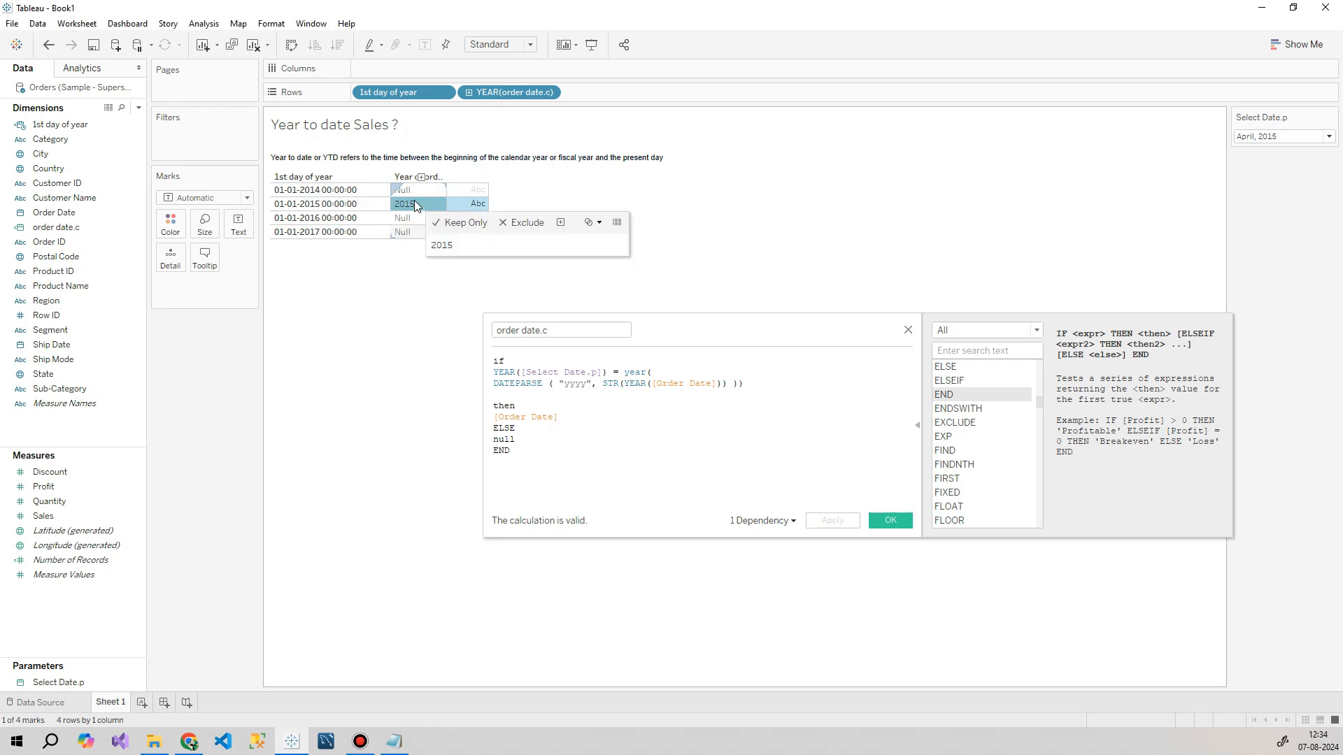
pyautogui.click(1277, 140)
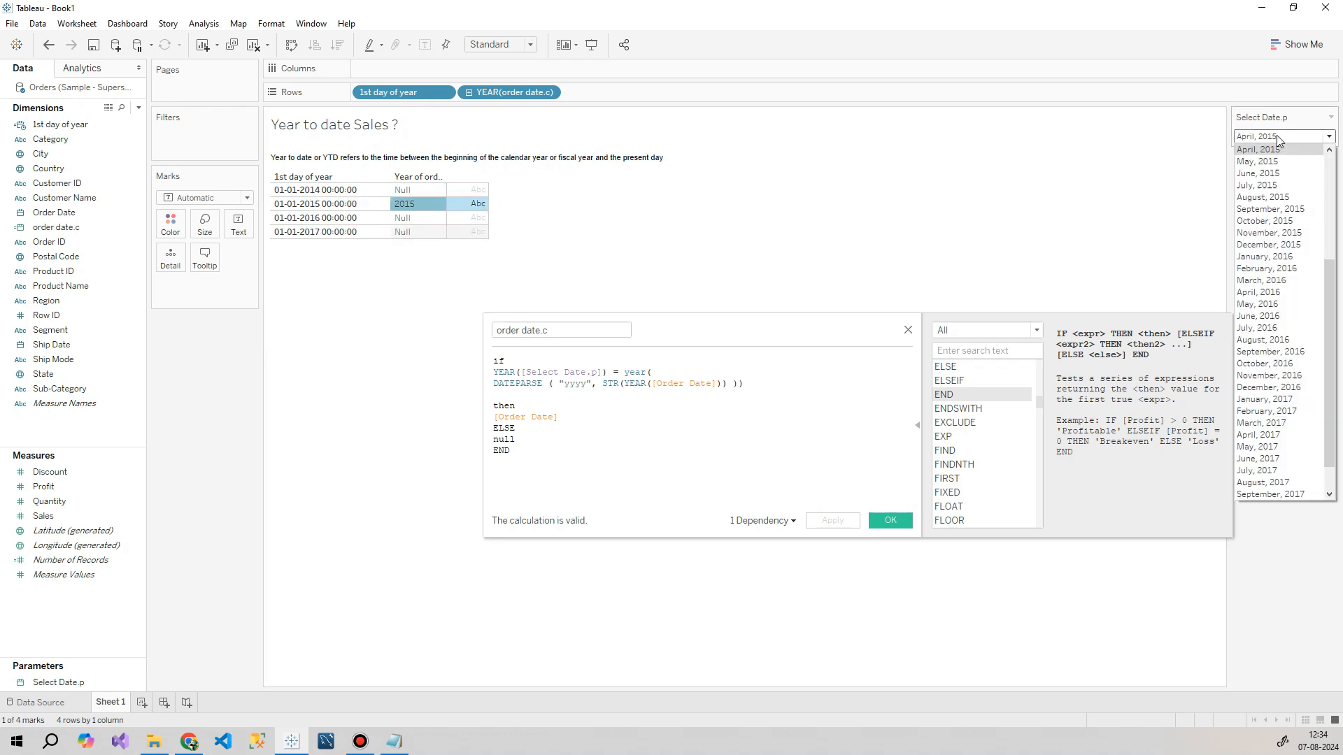
pyautogui.click(1290, 403)
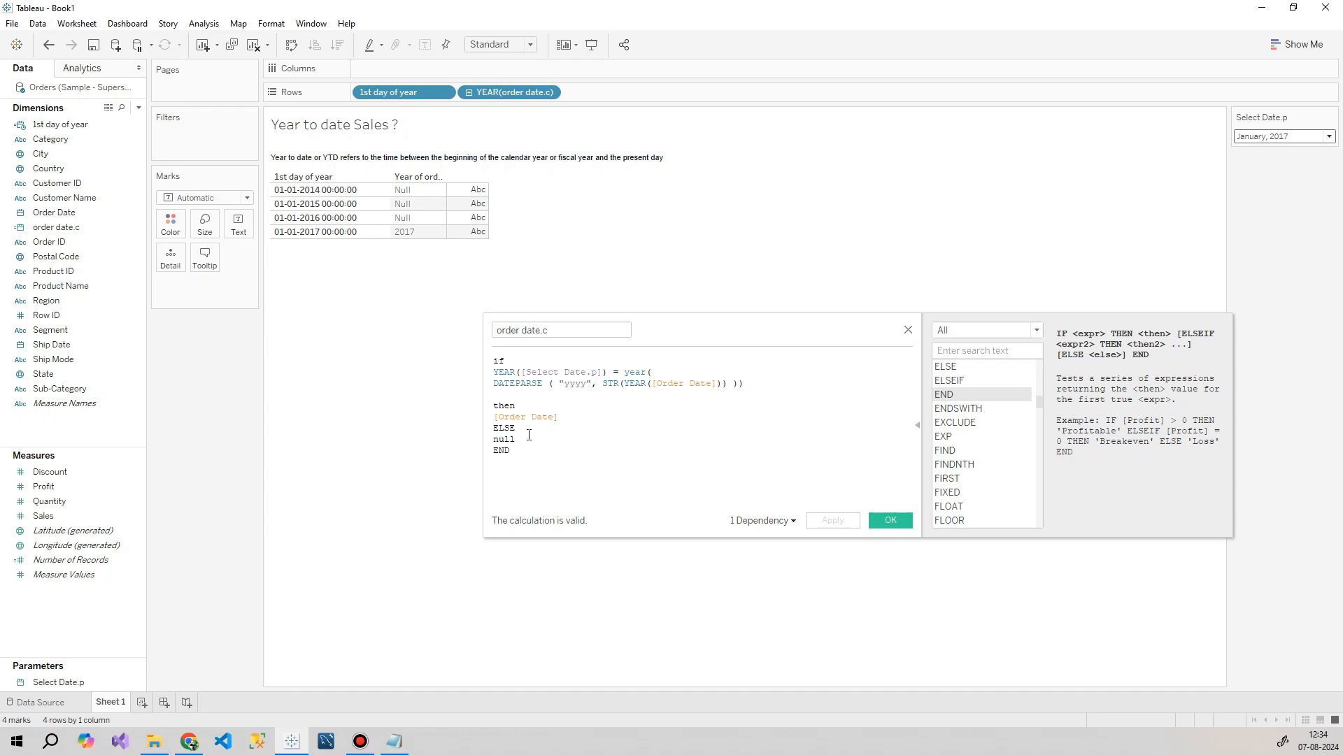
# Step: Remove the ELSE null branch from the order date.c formula
pyautogui.moveTo(532, 438); pyautogui.dragTo(467, 440)
pyautogui.press('BackSpace')
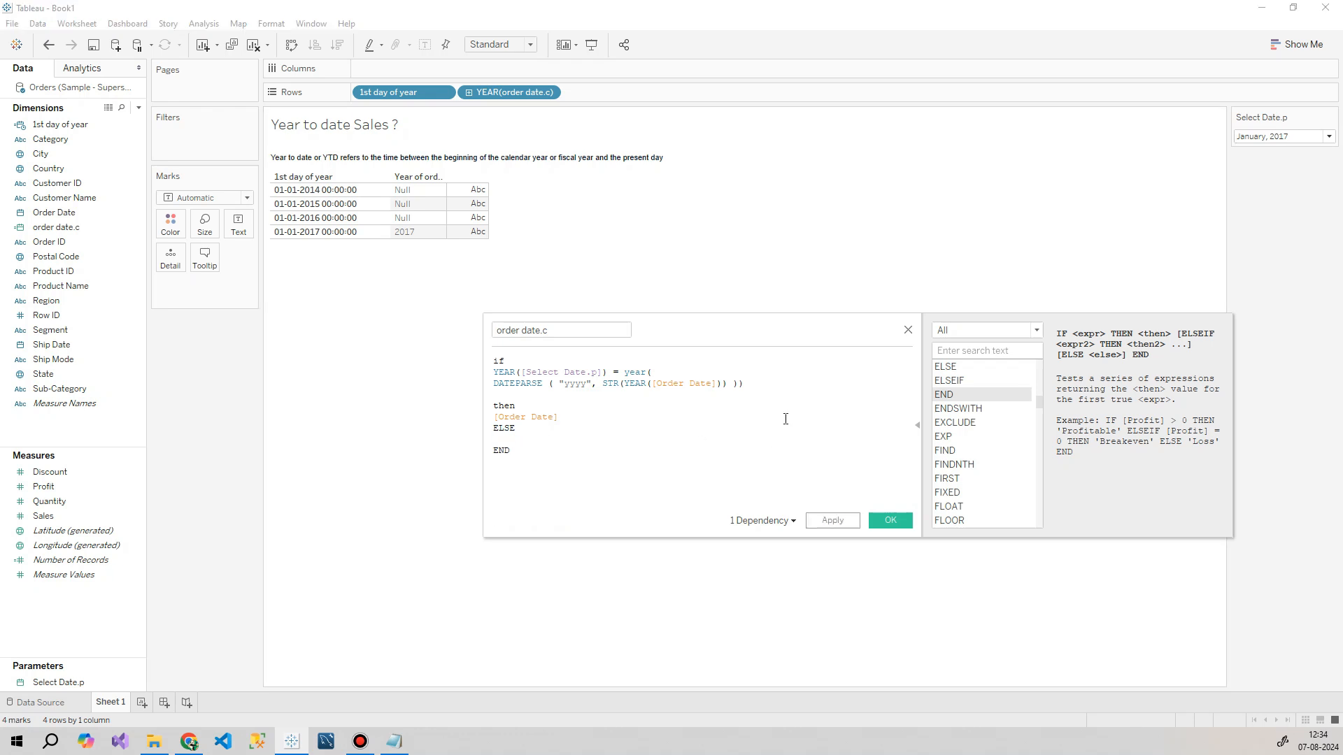
pyautogui.moveTo(518, 429); pyautogui.dragTo(473, 430)
pyautogui.press('BackSpace')
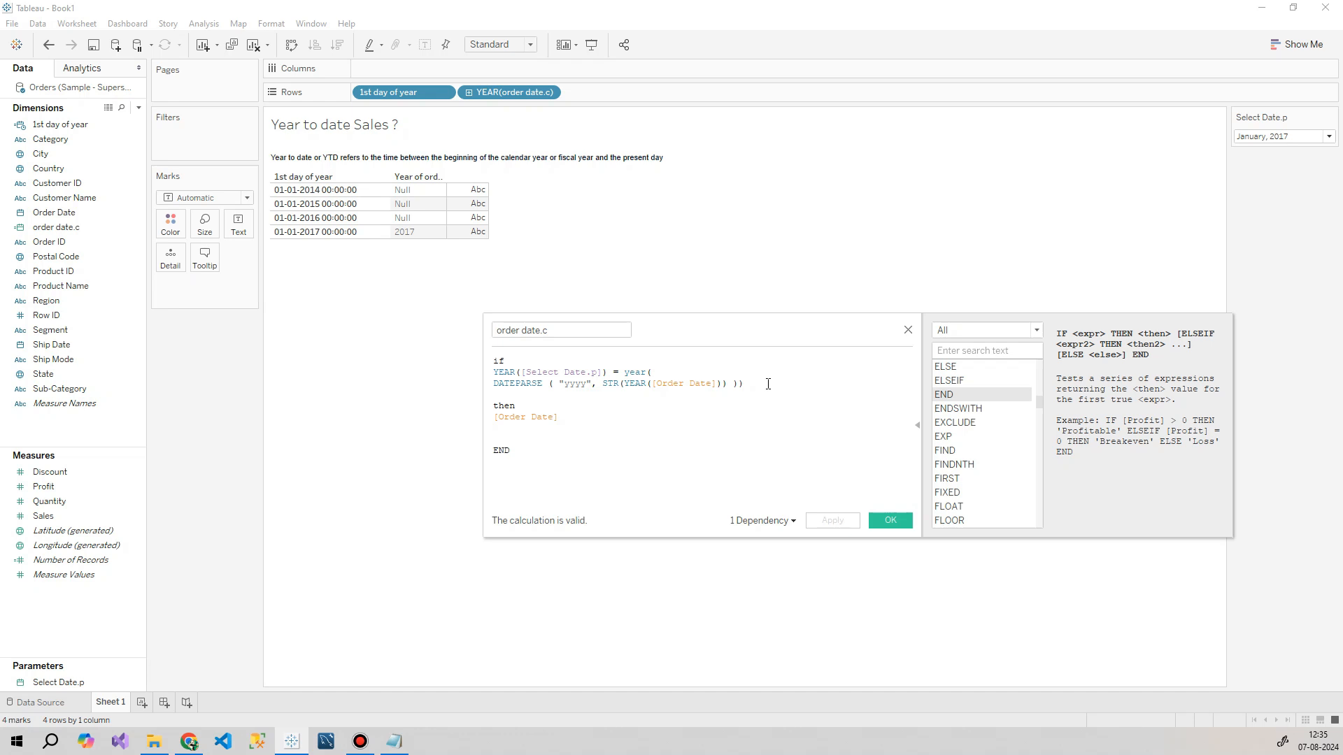
# Step: Insert an AND line between the year condition and the then branch of the order date.c formula
pyautogui.press('Return')
pyautogui.press('Return')
pyautogui.write('AND')
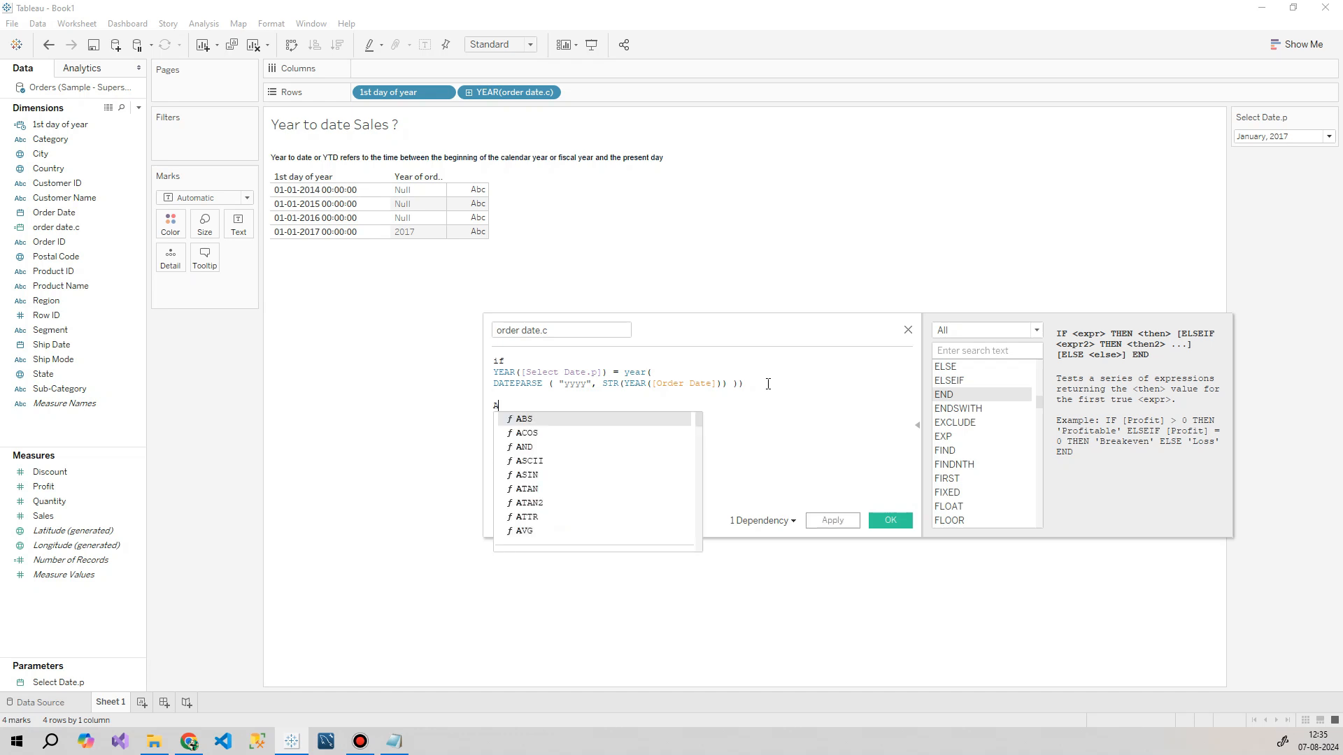
pyautogui.press('Return')
pyautogui.press('Return')
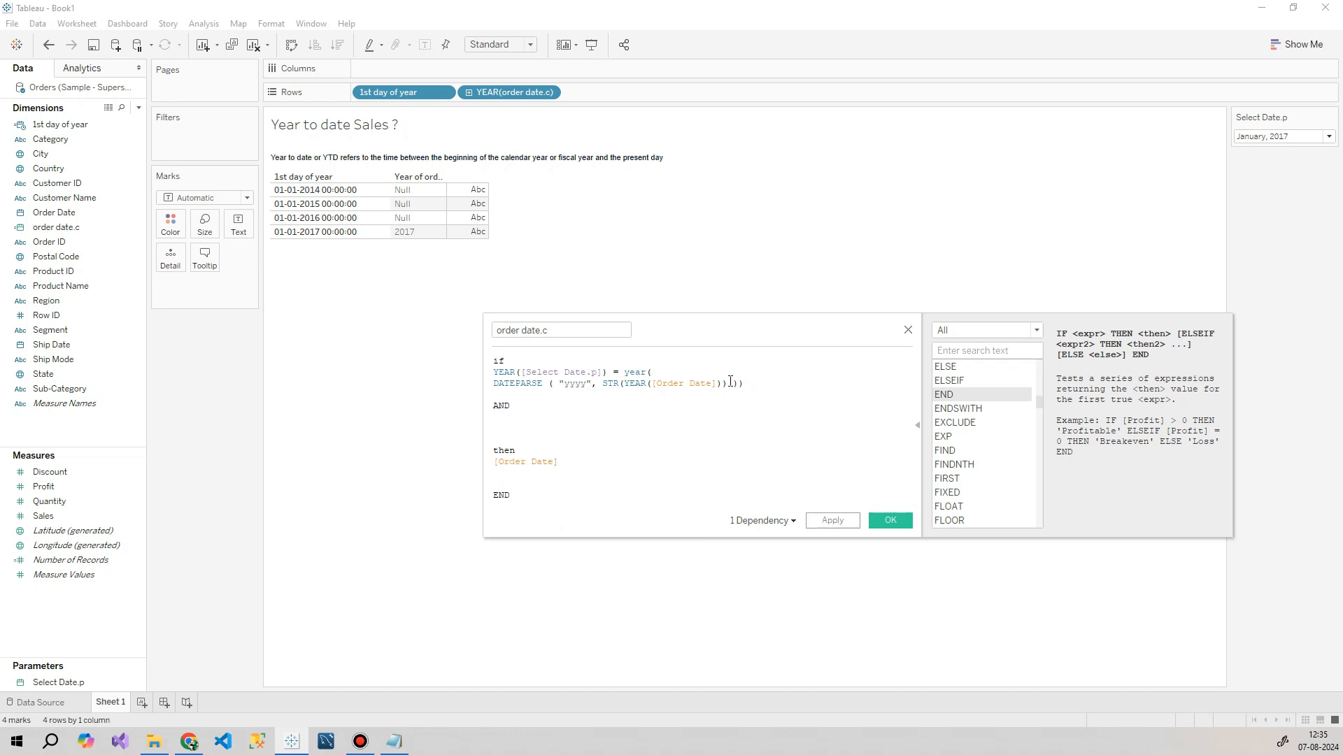
# Step: Duplicate the complete year comparison below AND in the order date.c formula
pyautogui.moveTo(745, 382); pyautogui.dragTo(483, 375)
pyautogui.hotkey('ctrl', 'c')
pyautogui.click(508, 417)
pyautogui.hotkey('ctrl', 'v')
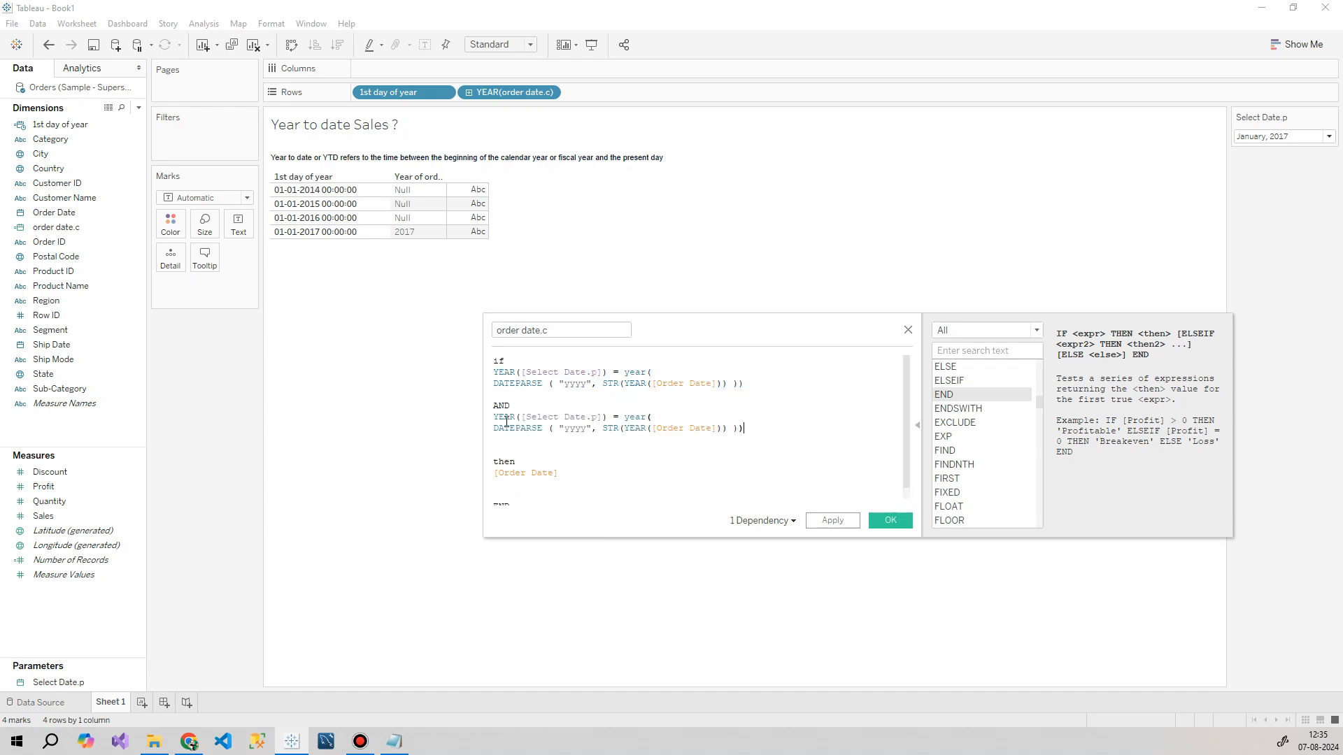
pyautogui.press('Return')
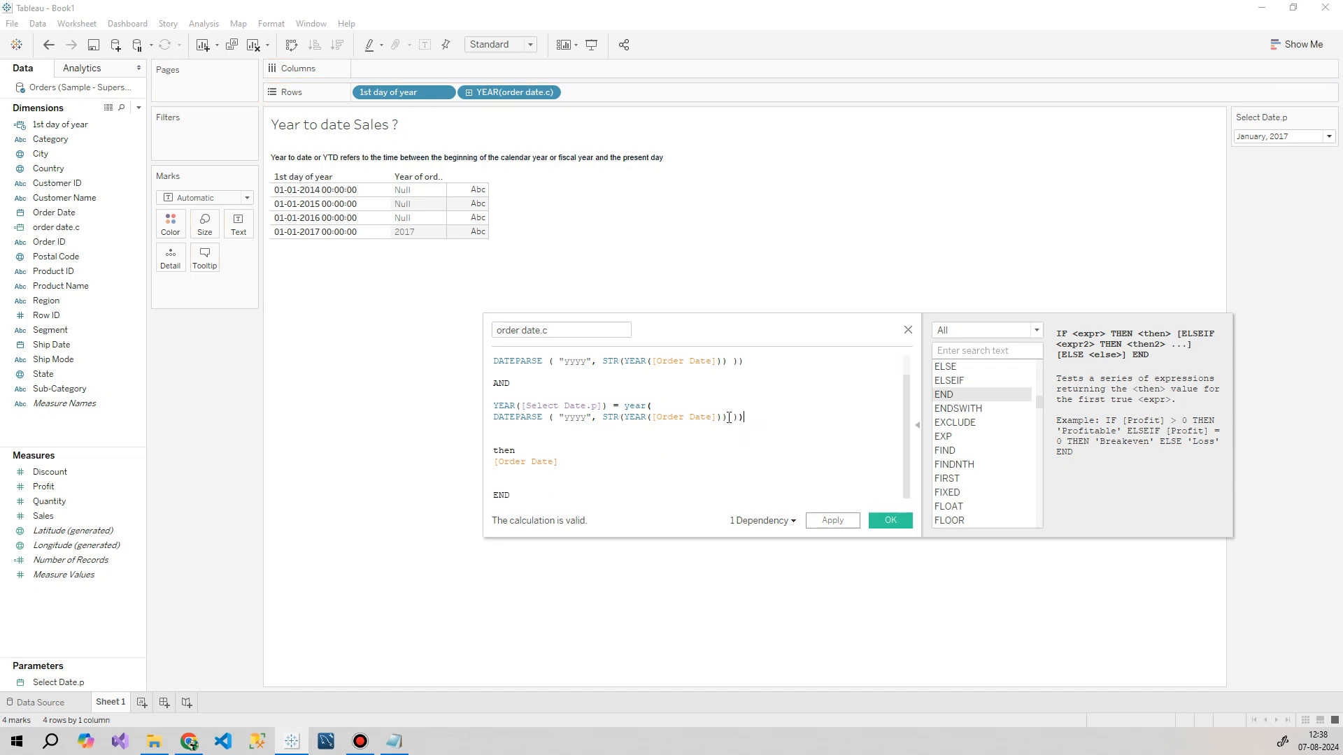
# Step: Replace the duplicated year comparison below AND with [Order Date] <= MONTH([Select Date.p])
pyautogui.moveTo(744, 417); pyautogui.dragTo(428, 404)
pyautogui.write('[Order Date]')
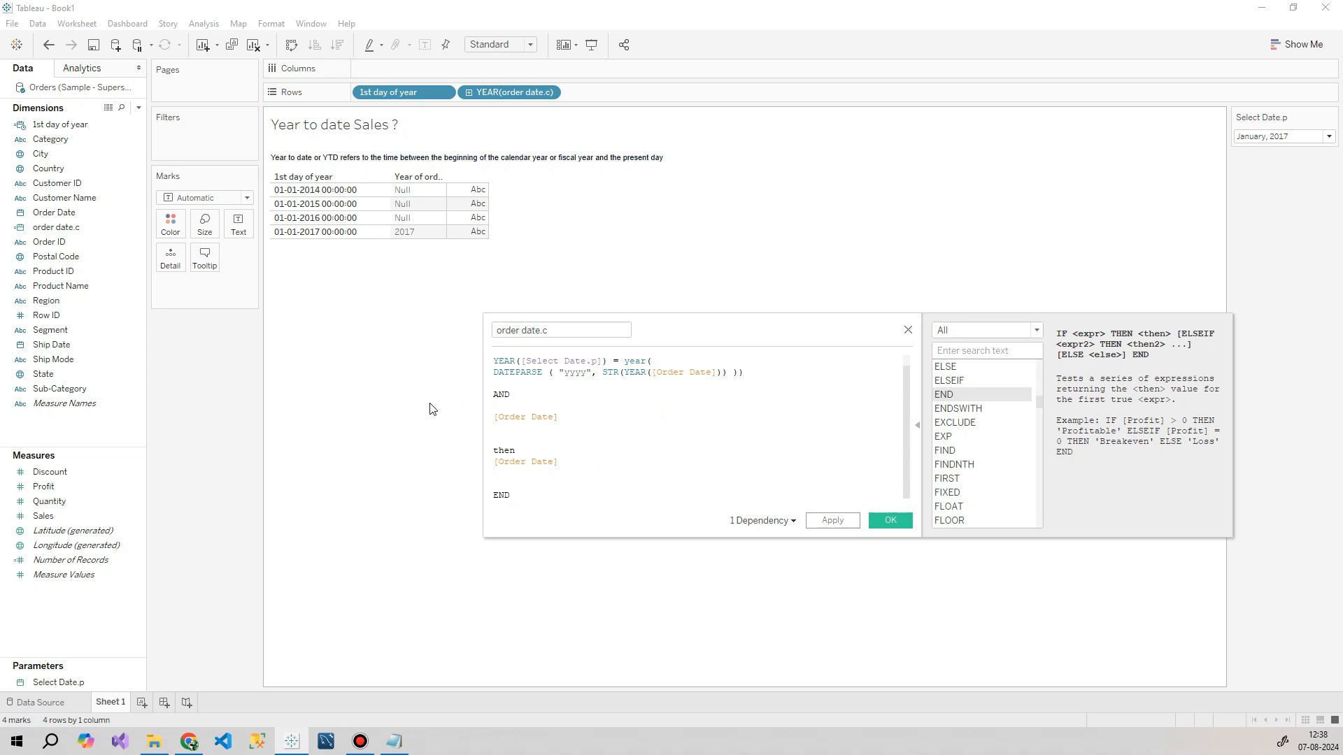
pyautogui.press('BackSpace')
pyautogui.press('BackSpace')
pyautogui.write('= month')
pyautogui.press('Return')
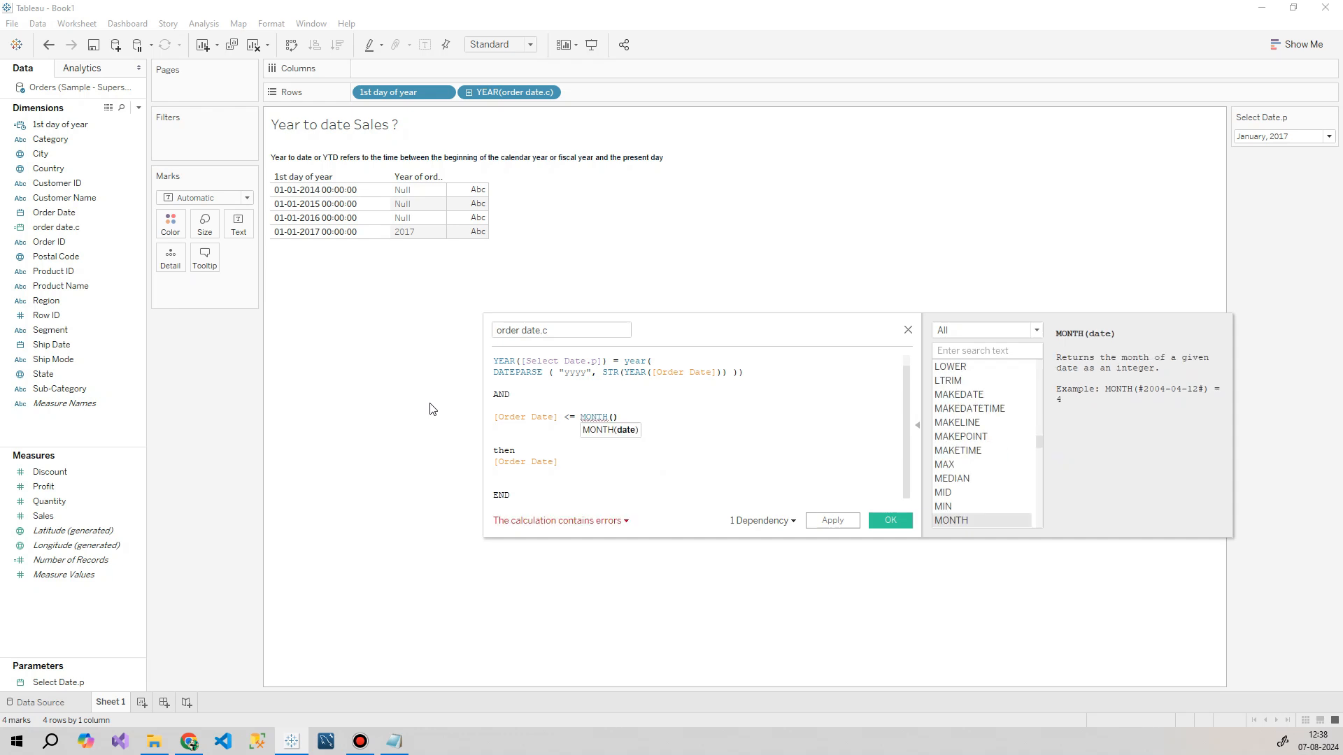
pyautogui.write('sele')
pyautogui.press('Return')
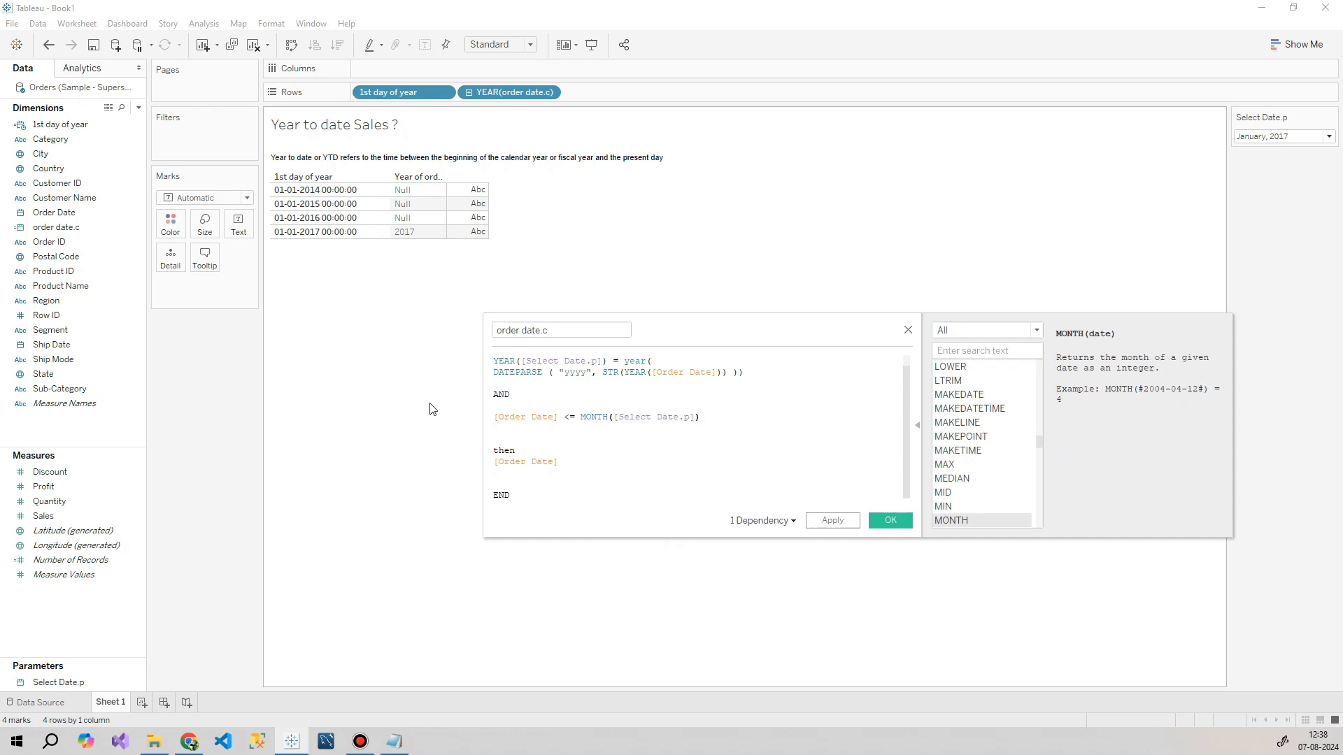
# Step: Wrap the [Order Date] on the left side of the <= comparison in the MONTH function
pyautogui.click(495, 418)
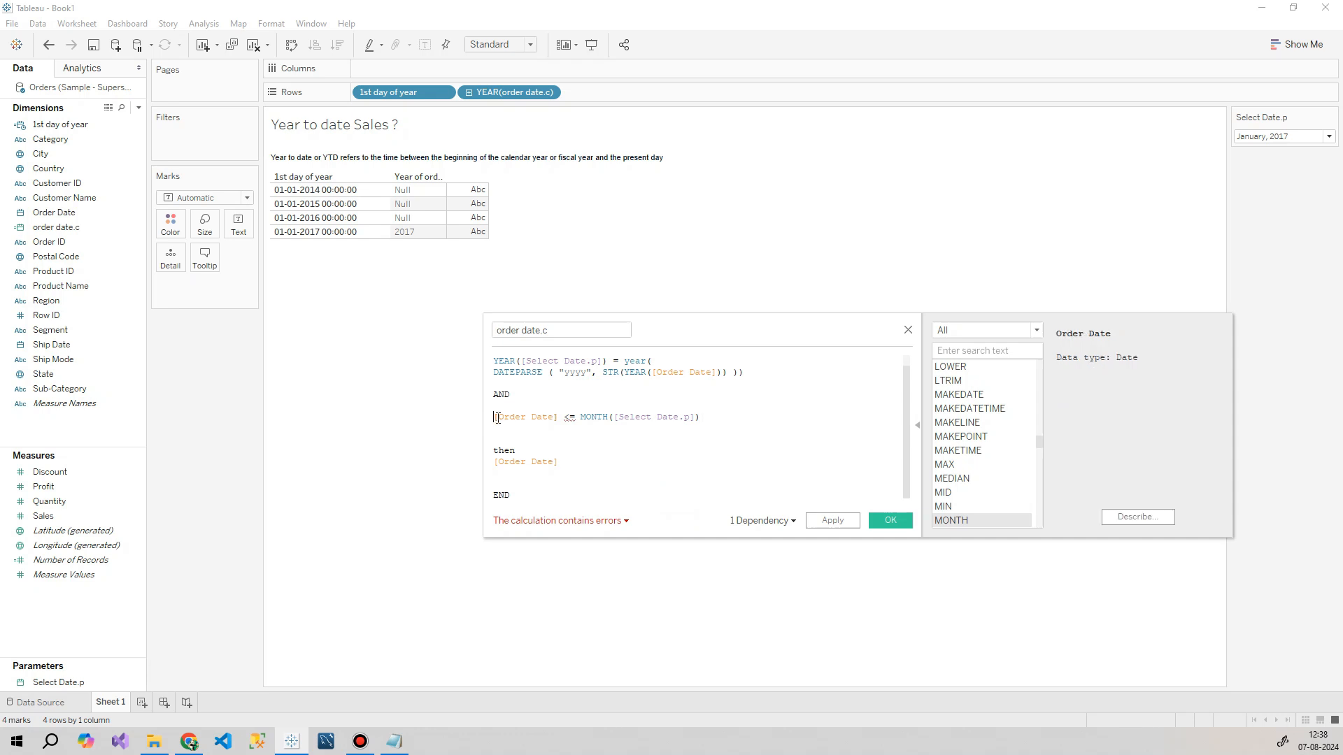
pyautogui.write('mo')
pyautogui.press('Return')
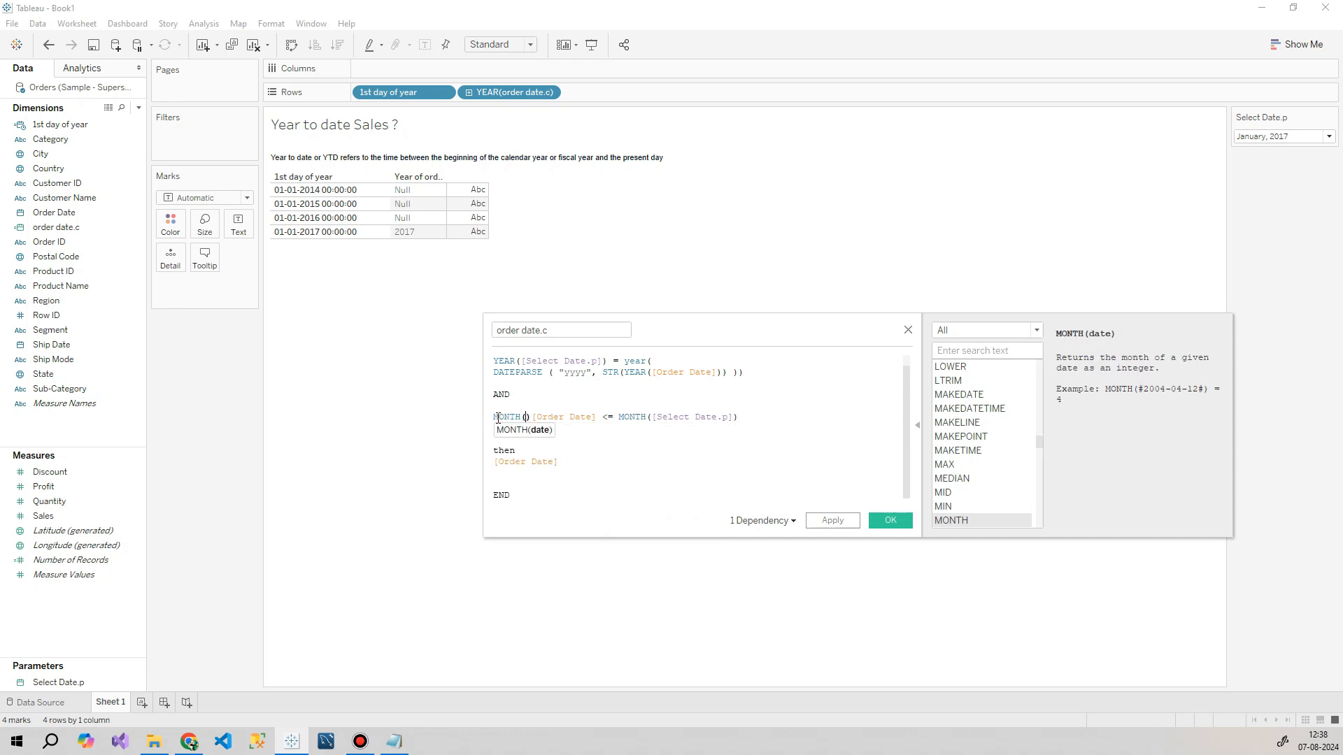
pyautogui.press('Delete')
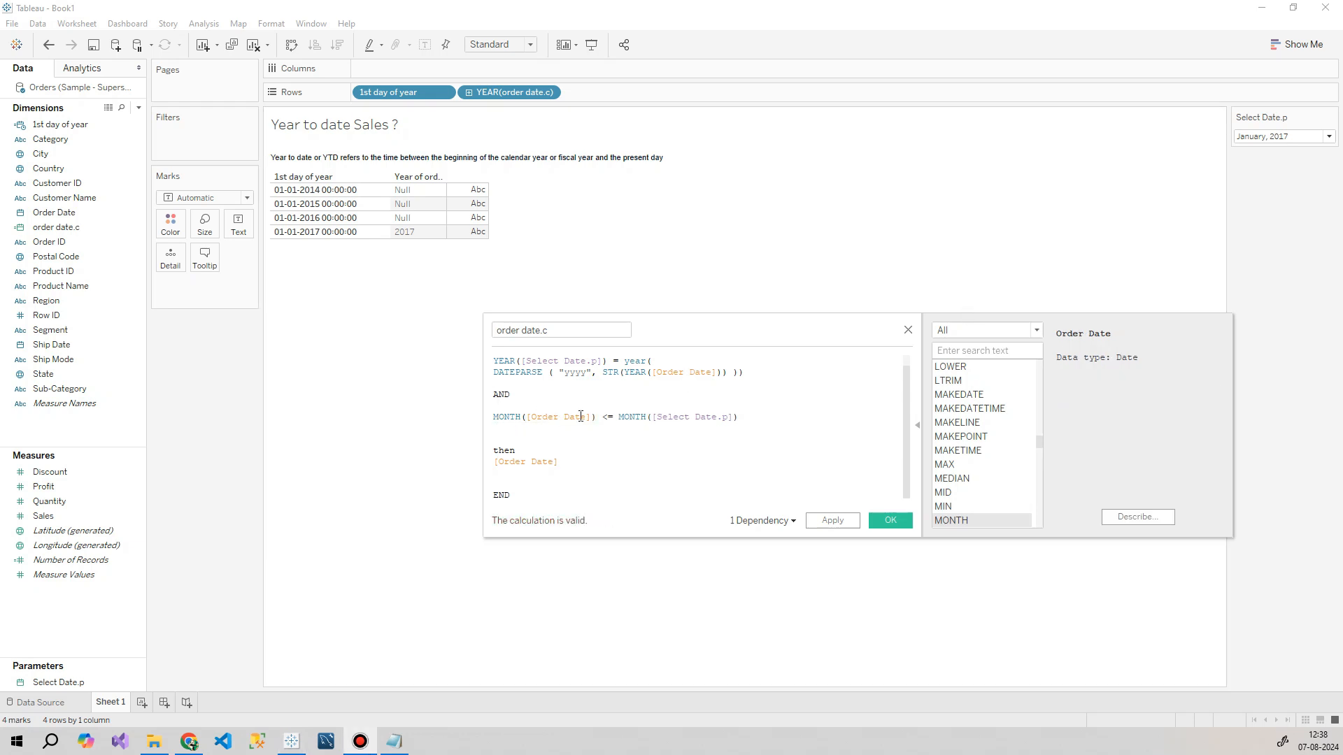
# Step: Review both sides of the month comparison, and apply and close the order date.c calculation
pyautogui.moveTo(590, 417); pyautogui.dragTo(532, 418)
pyautogui.moveTo(619, 419); pyautogui.dragTo(603, 419)
pyautogui.moveTo(735, 416); pyautogui.dragTo(682, 416)
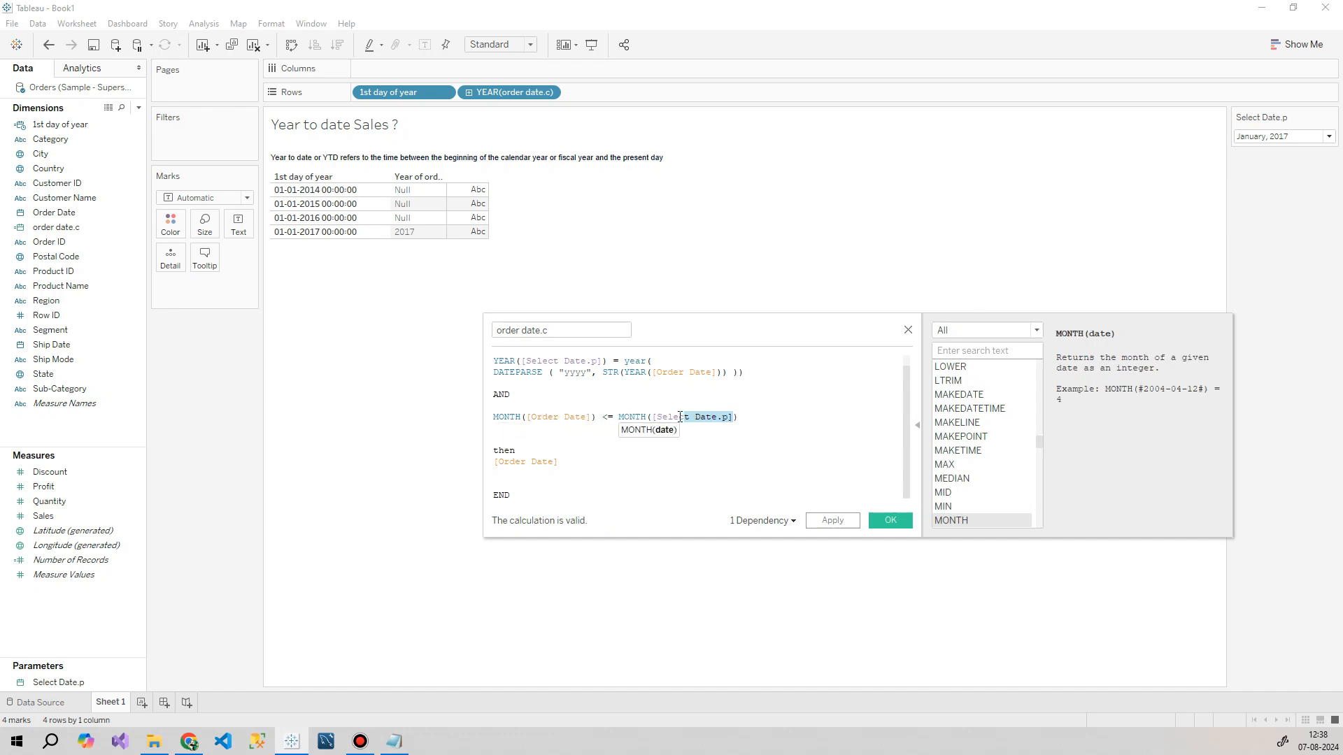
pyautogui.click(714, 448)
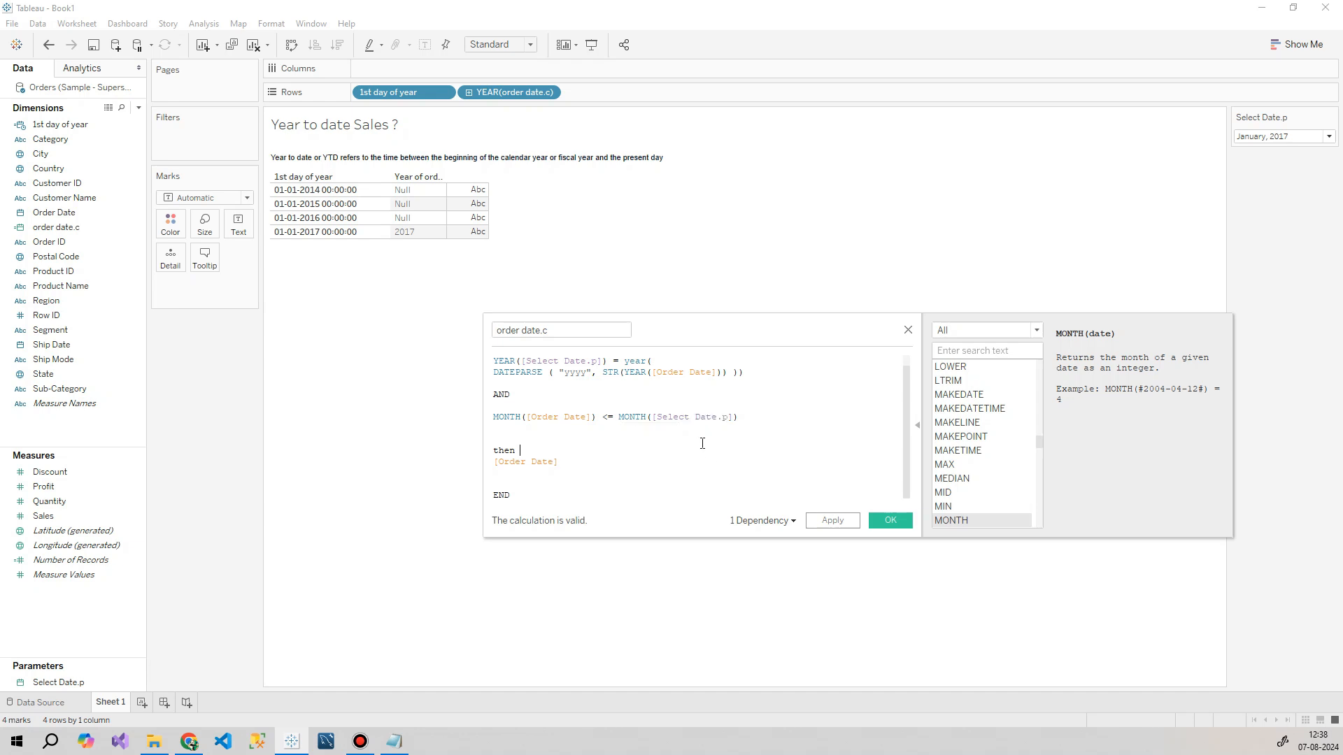
pyautogui.click(831, 521)
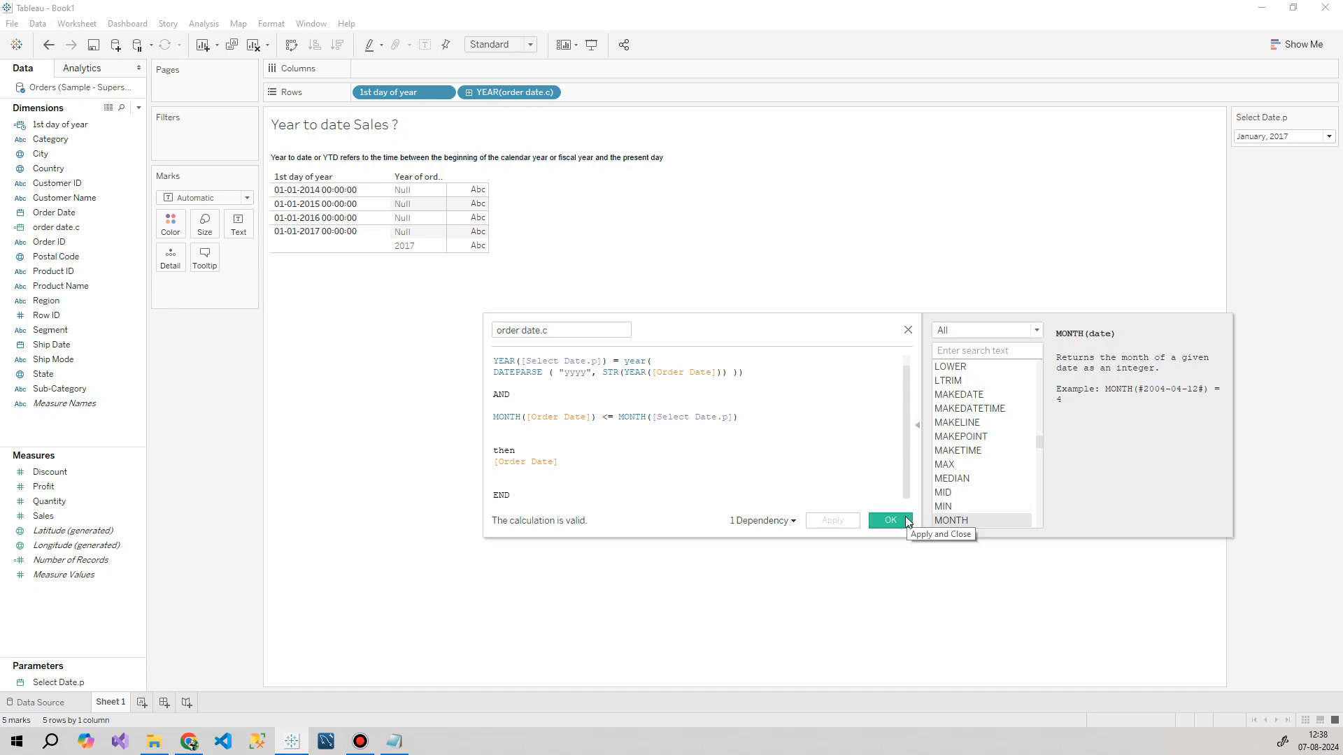
pyautogui.click(889, 521)
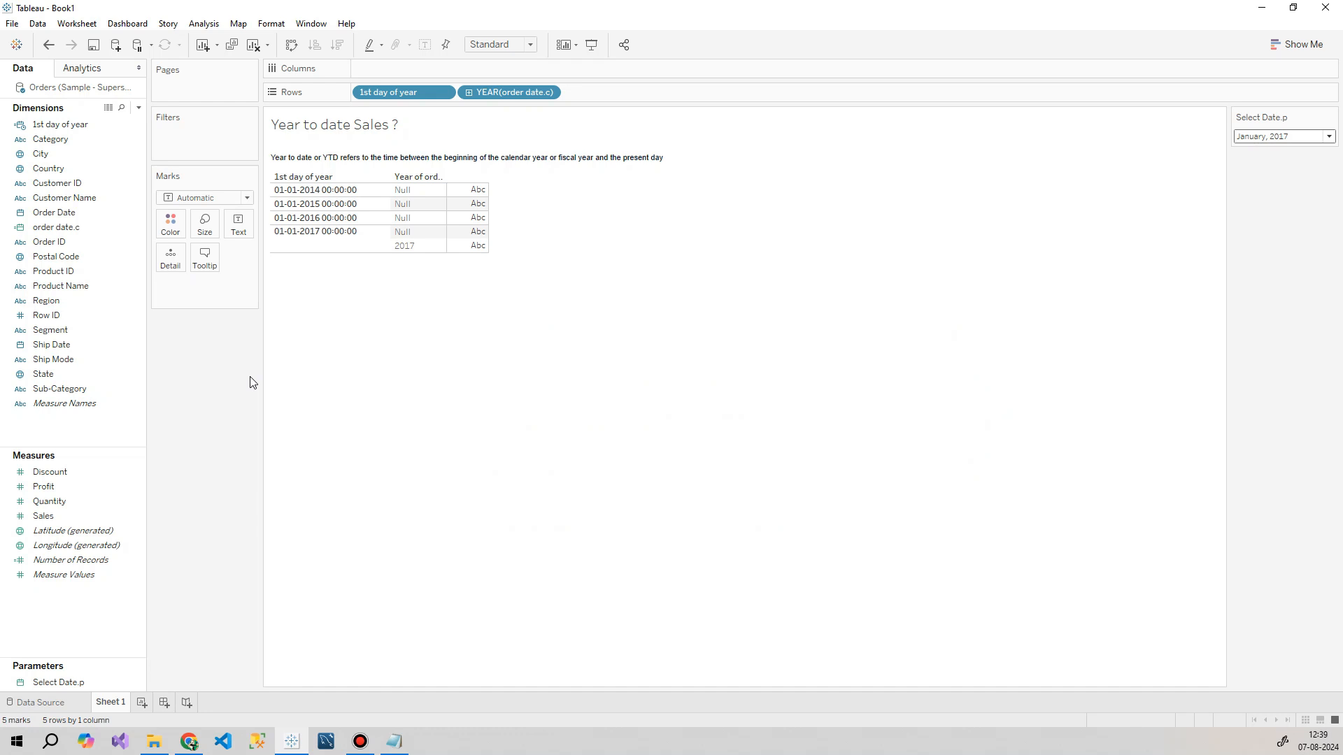
# Step: Reopen the order date.c calculation in an enlarged editor, review the full formula and its then result, and close it
pyautogui.rightClick(63, 227)
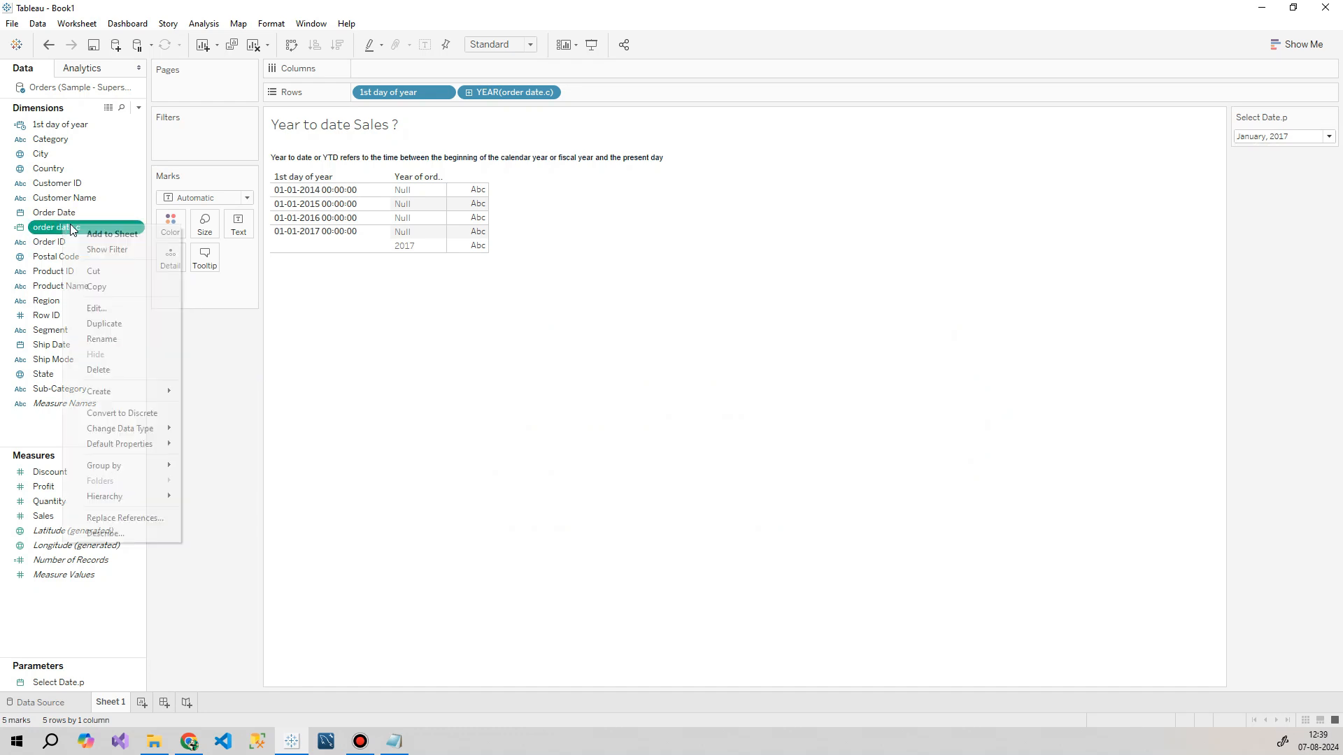
pyautogui.click(125, 307)
pyautogui.moveTo(781, 332); pyautogui.dragTo(905, 205)
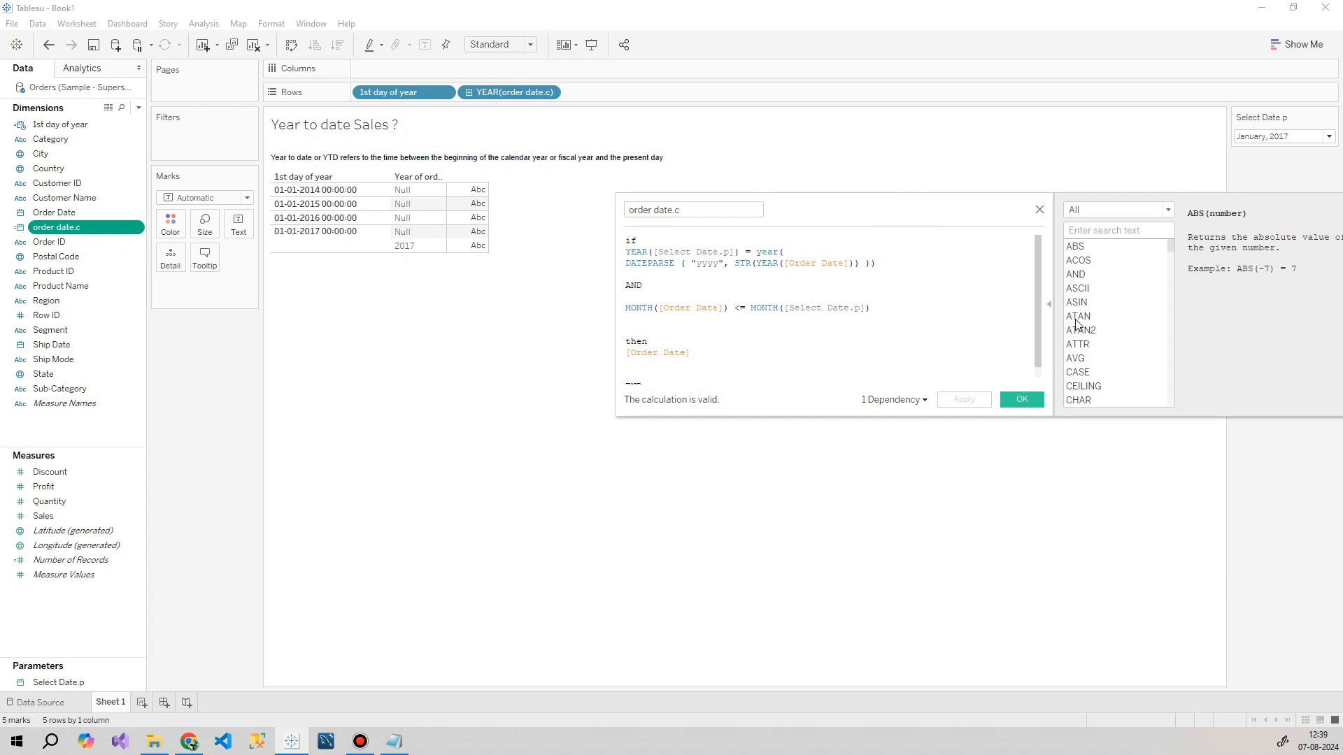
pyautogui.moveTo(1039, 321); pyautogui.dragTo(1029, 269)
pyautogui.moveTo(942, 417); pyautogui.dragTo(935, 531)
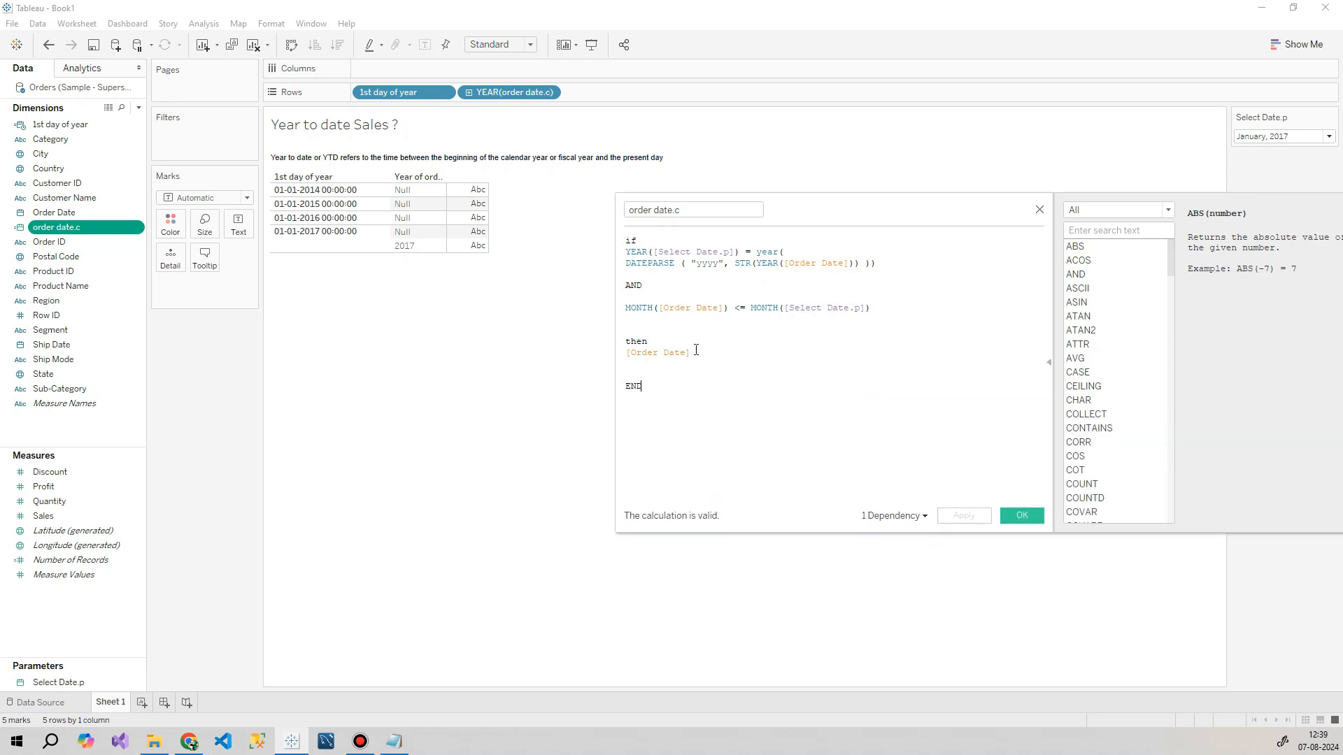
pyautogui.moveTo(699, 352); pyautogui.dragTo(625, 355)
pyautogui.click(1020, 516)
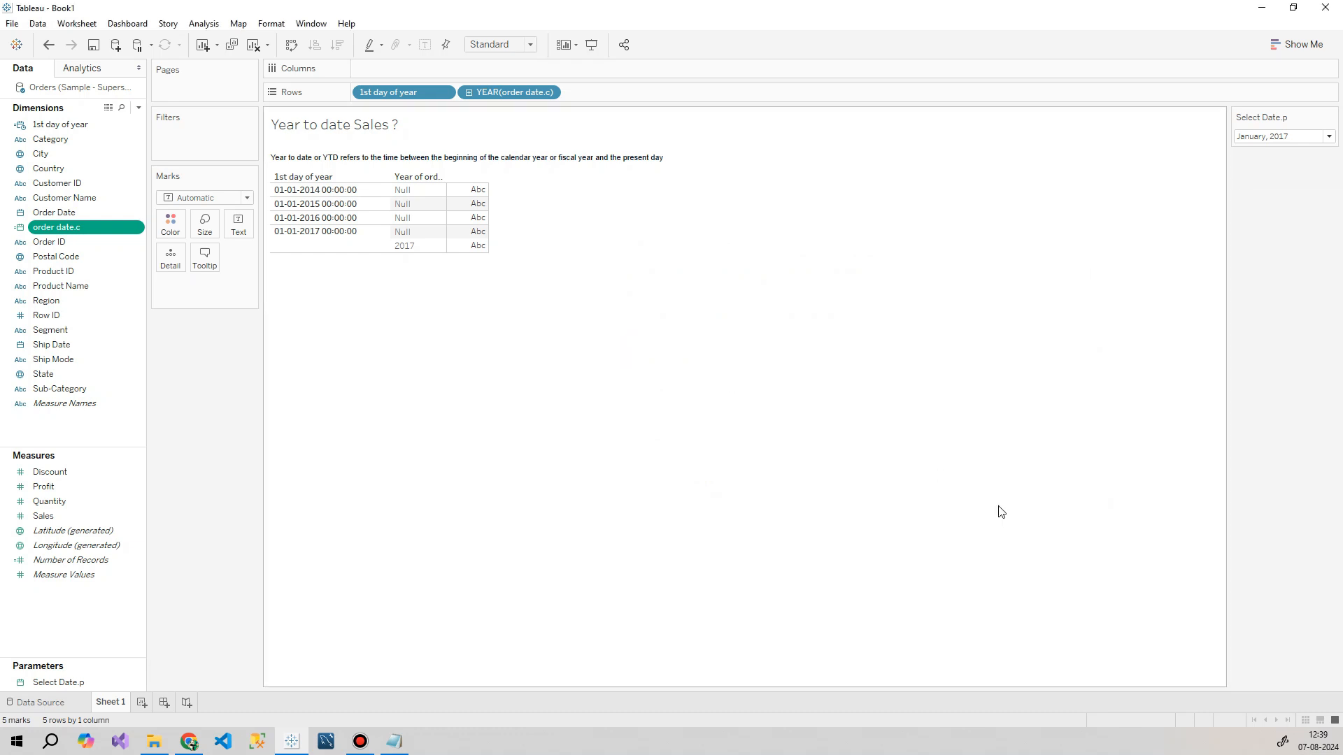
# Step: Clear 1st day of year and the existing YEAR(order date.c) from Rows, and add order date.c to Rows again
pyautogui.moveTo(399, 99); pyautogui.dragTo(241, 350)
pyautogui.moveTo(392, 92); pyautogui.dragTo(180, 379)
pyautogui.moveTo(85, 225); pyautogui.dragTo(466, 92)
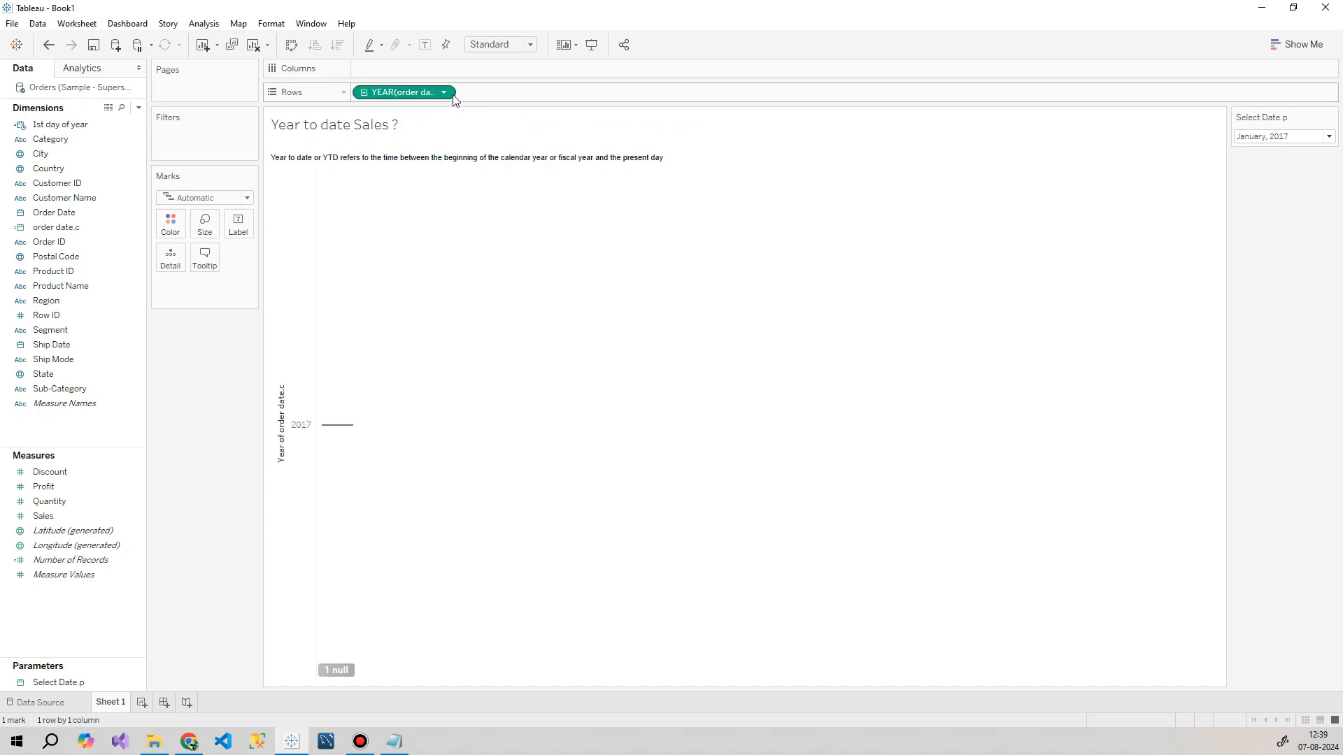
# Step: Show order date.c on Rows as an exact, discrete date
pyautogui.click(445, 93)
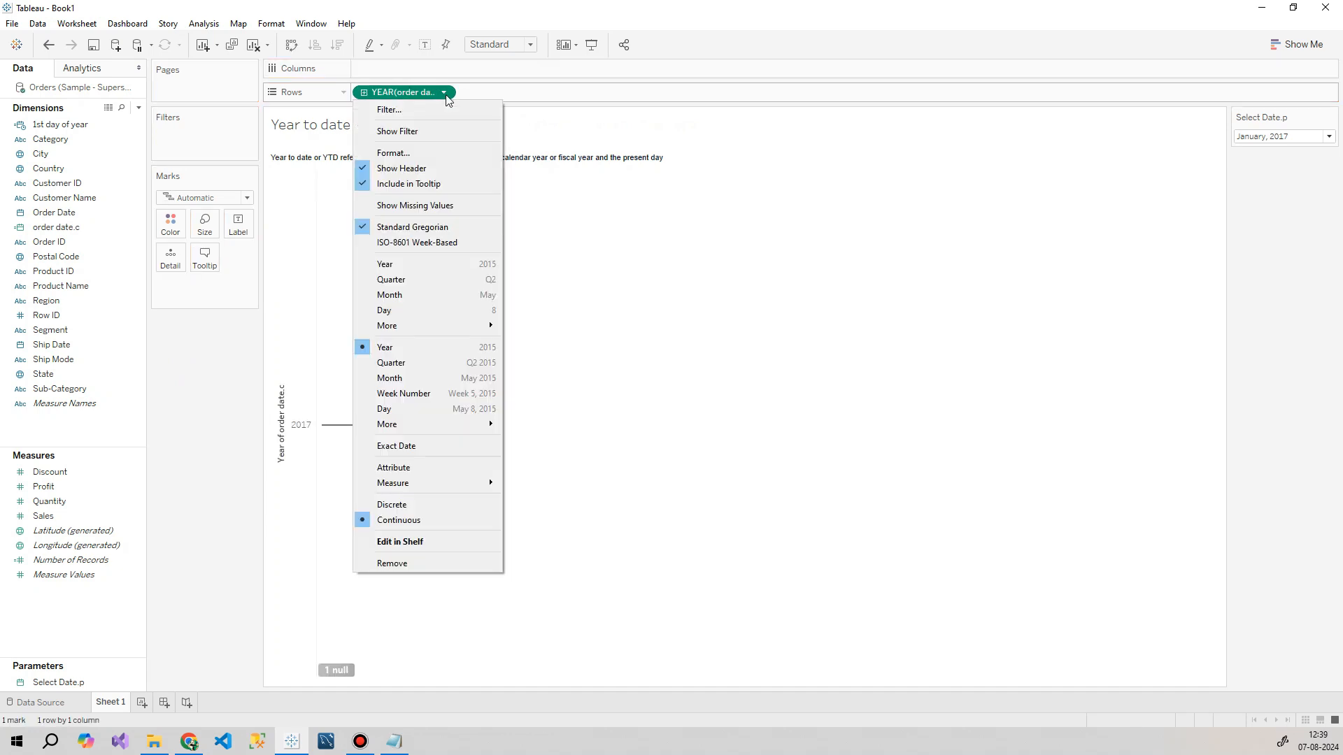
pyautogui.click(446, 448)
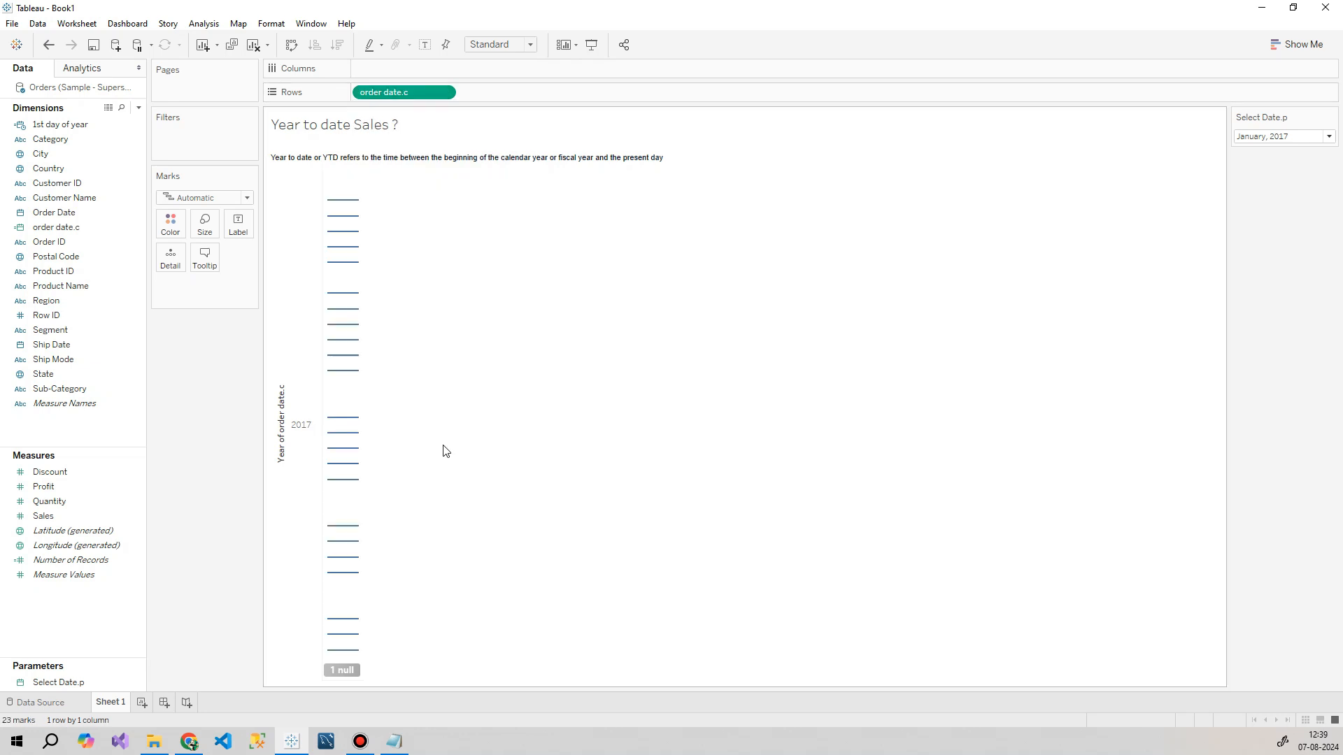
pyautogui.click(443, 93)
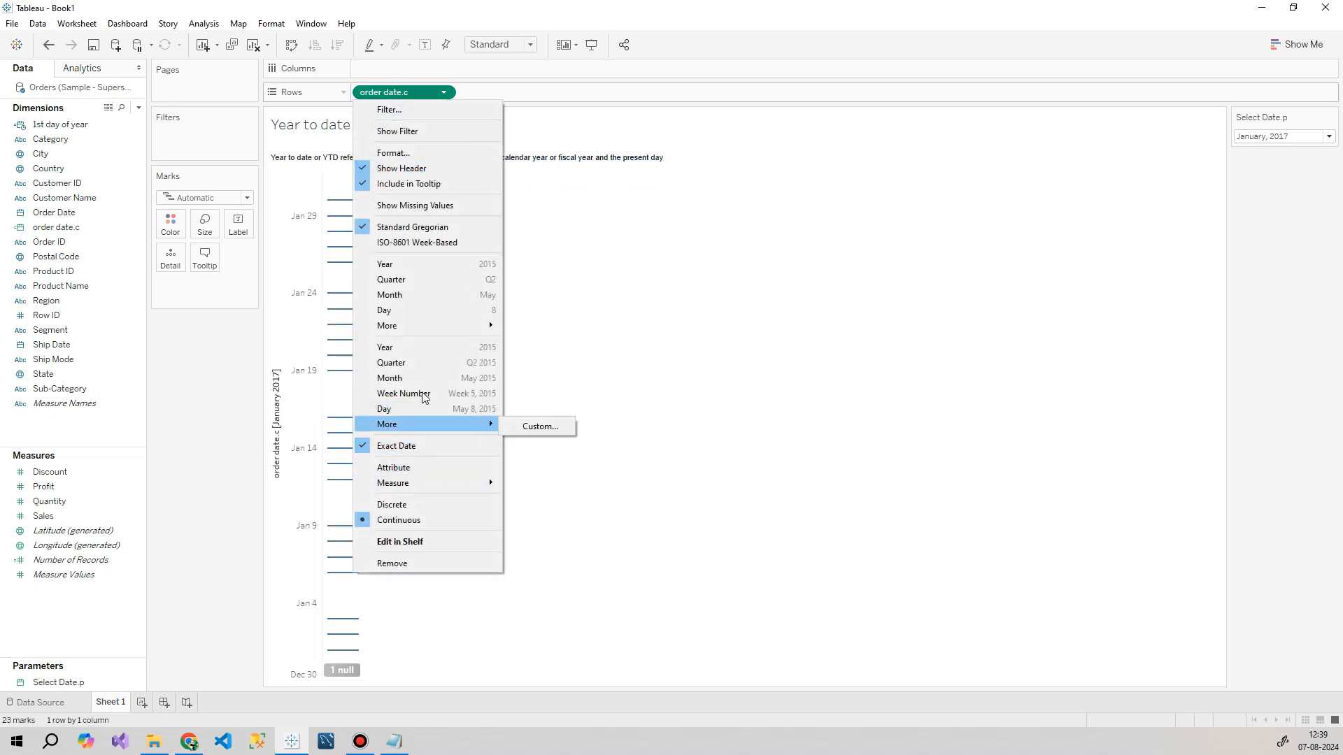
pyautogui.click(427, 504)
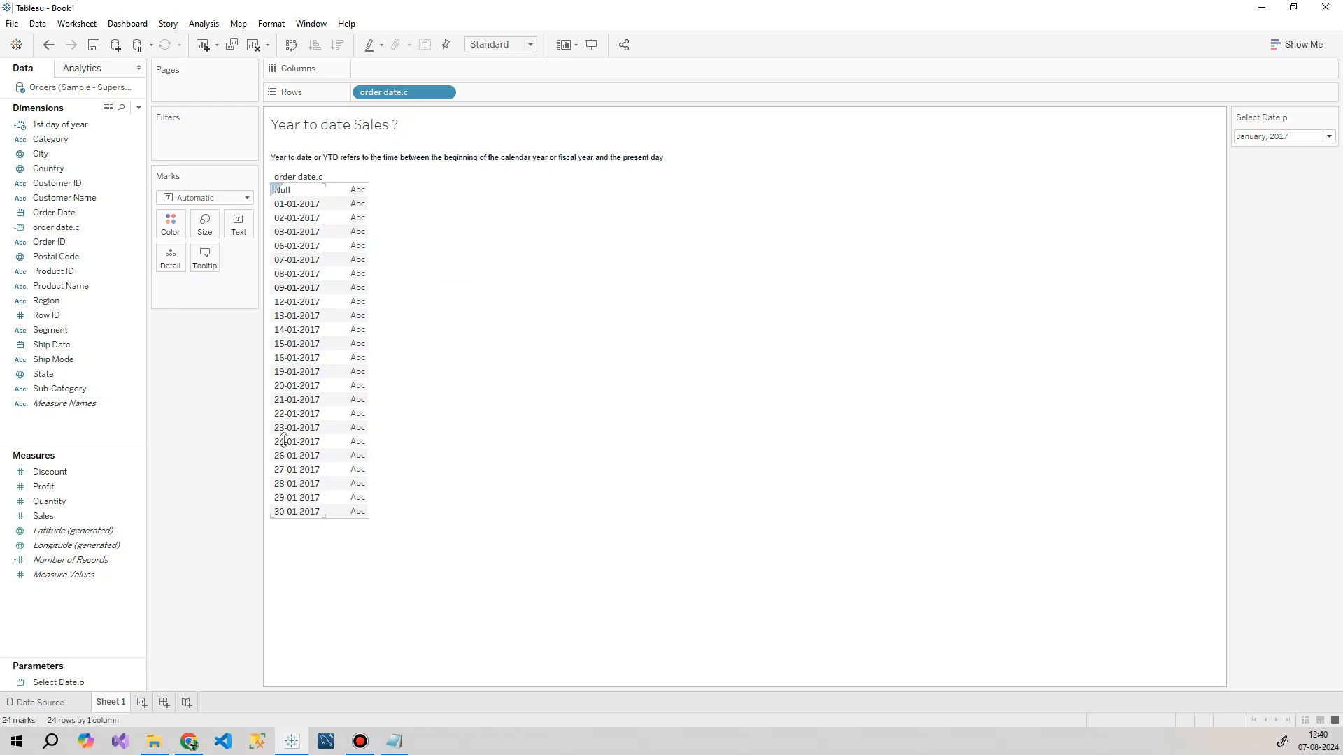
# Step: Set the Select Date.p parameter to February, 2017 and look over the listed order dates
pyautogui.click(1304, 137)
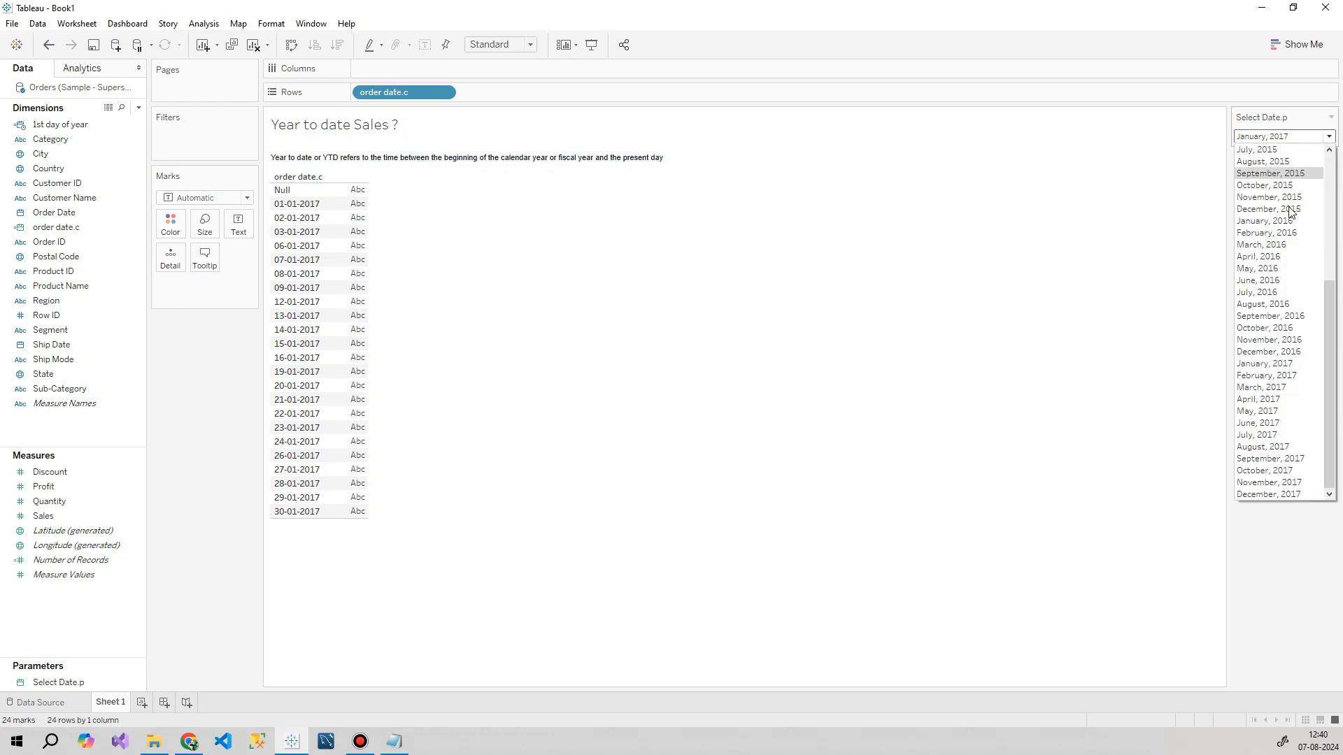
pyautogui.click(1273, 382)
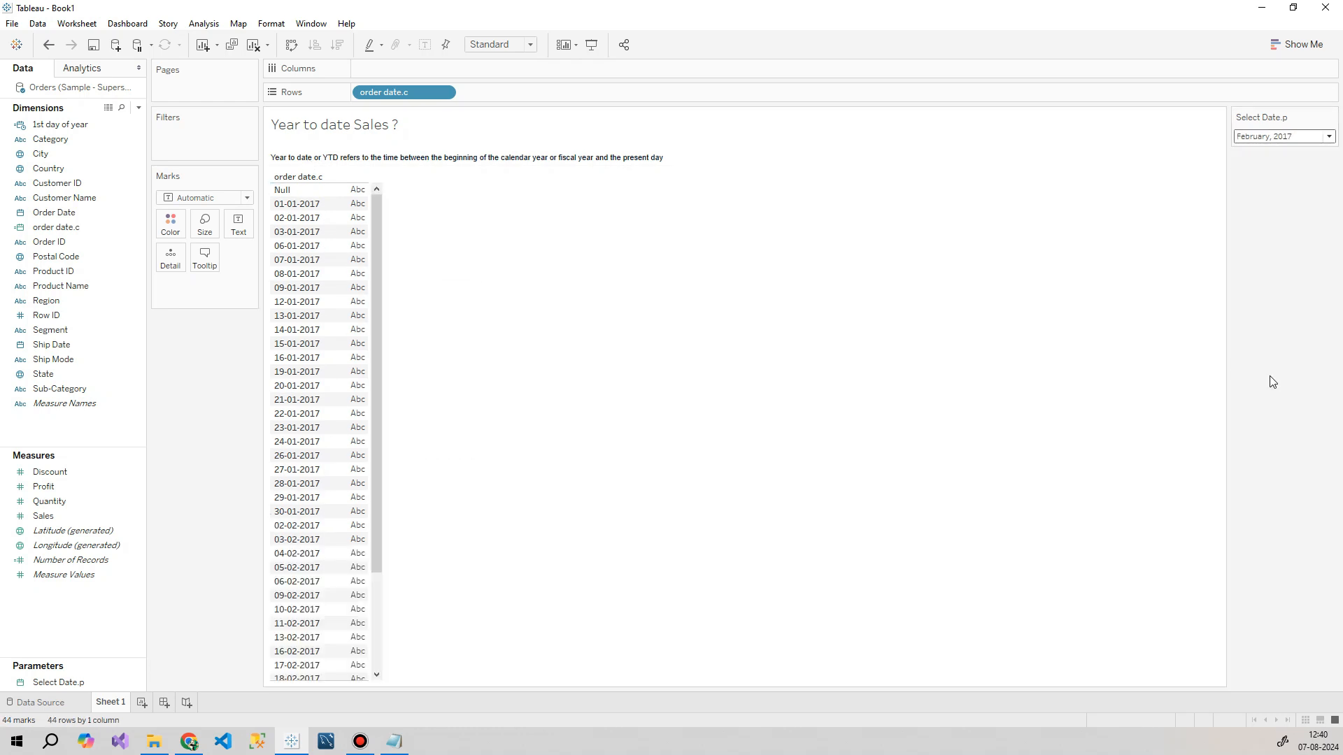
pyautogui.moveTo(377, 208)
pyautogui.mouseDown()
pyautogui.moveTo(379, 386)
pyautogui.moveTo(380, 199)
pyautogui.mouseUp()
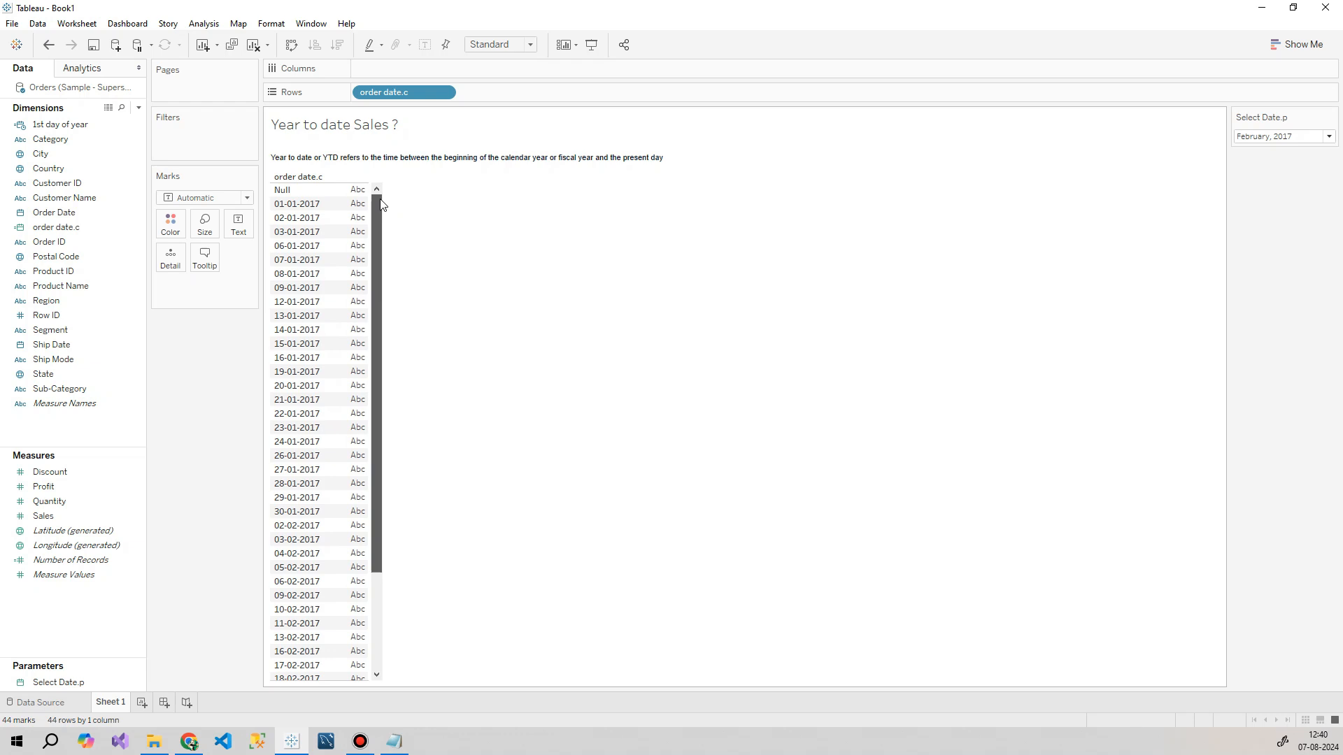
# Step: Reopen the order date.c formula and compare its year and month conditions with the order dates listed in the view
pyautogui.click(56, 227)
pyautogui.rightClick(62, 231)
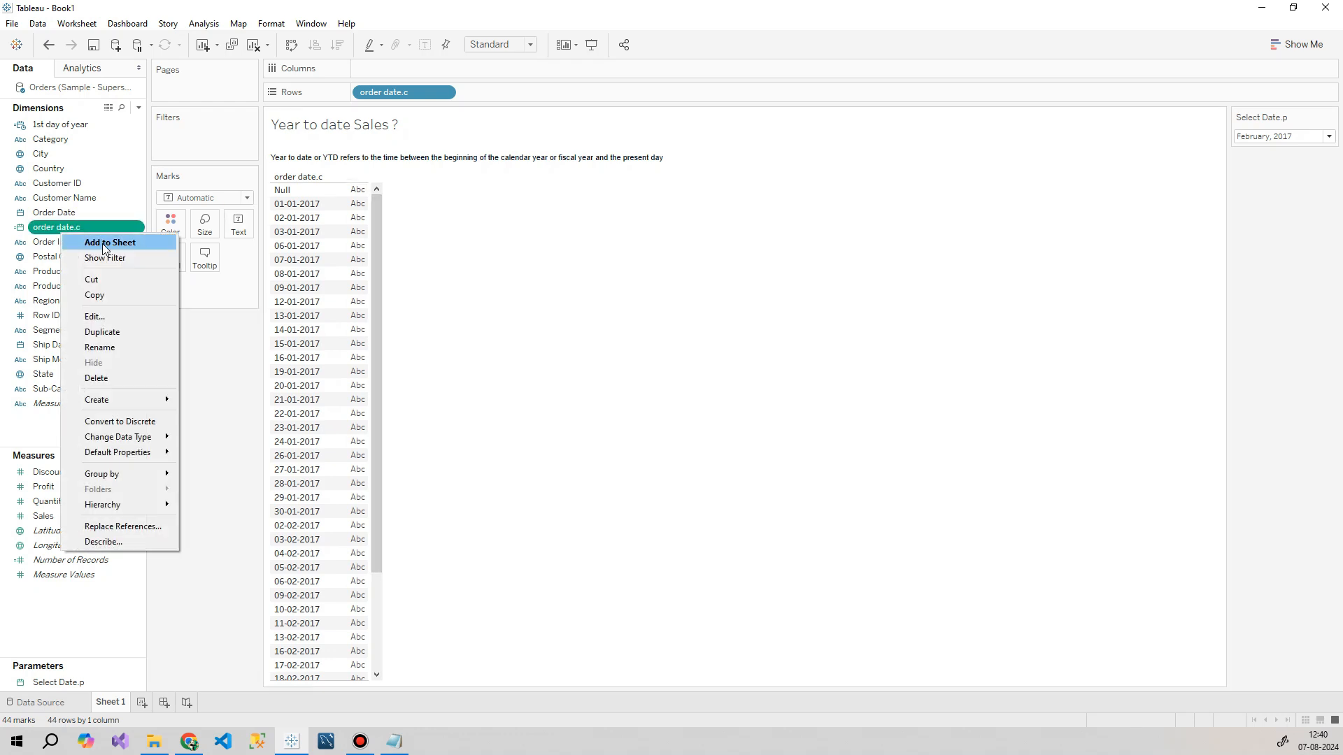
pyautogui.click(113, 317)
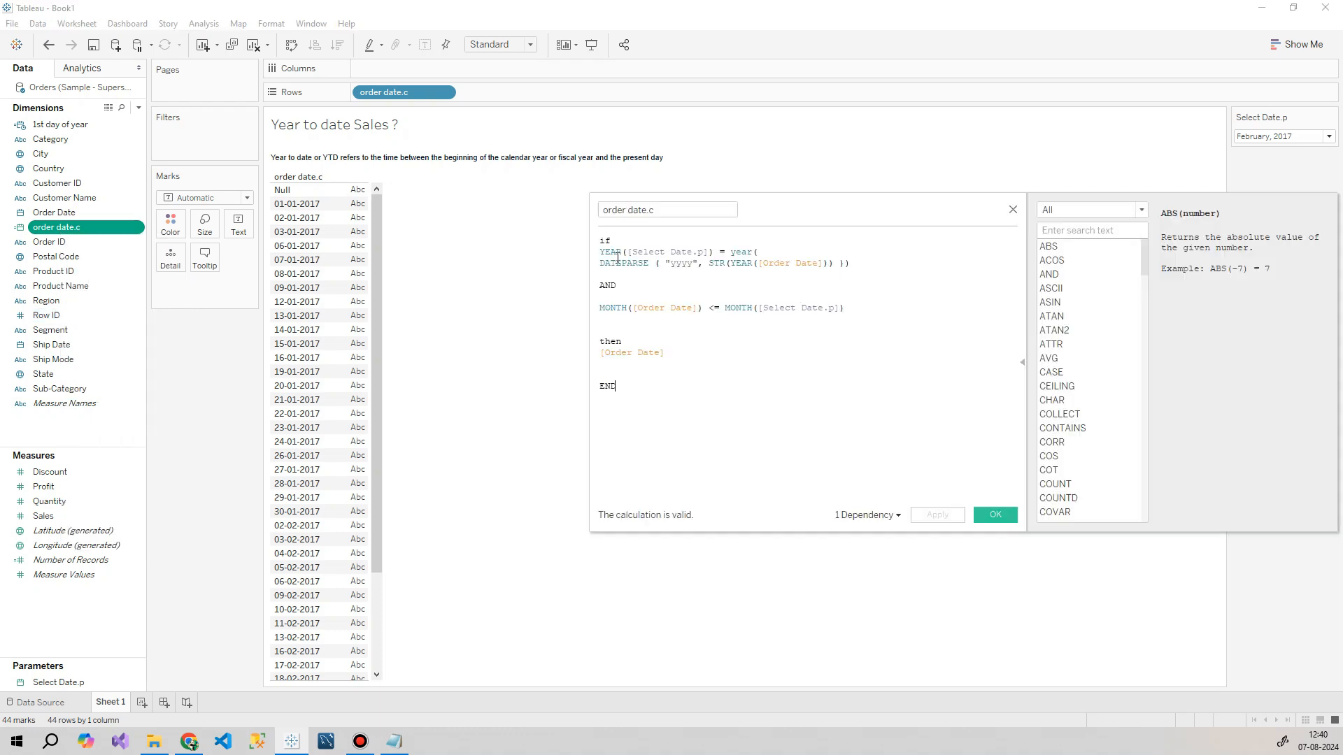
pyautogui.moveTo(616, 252); pyautogui.dragTo(686, 251)
pyautogui.moveTo(621, 307); pyautogui.dragTo(665, 307)
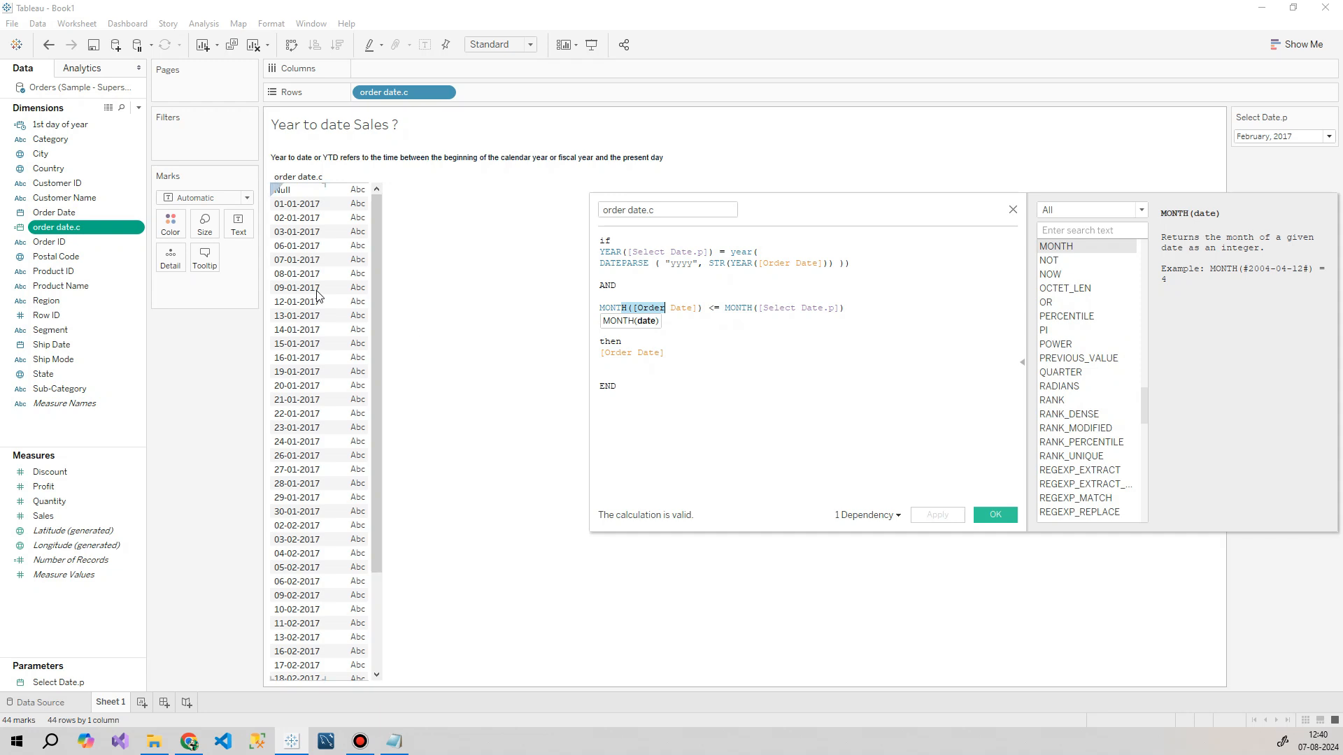
pyautogui.moveTo(379, 231); pyautogui.dragTo(358, 425)
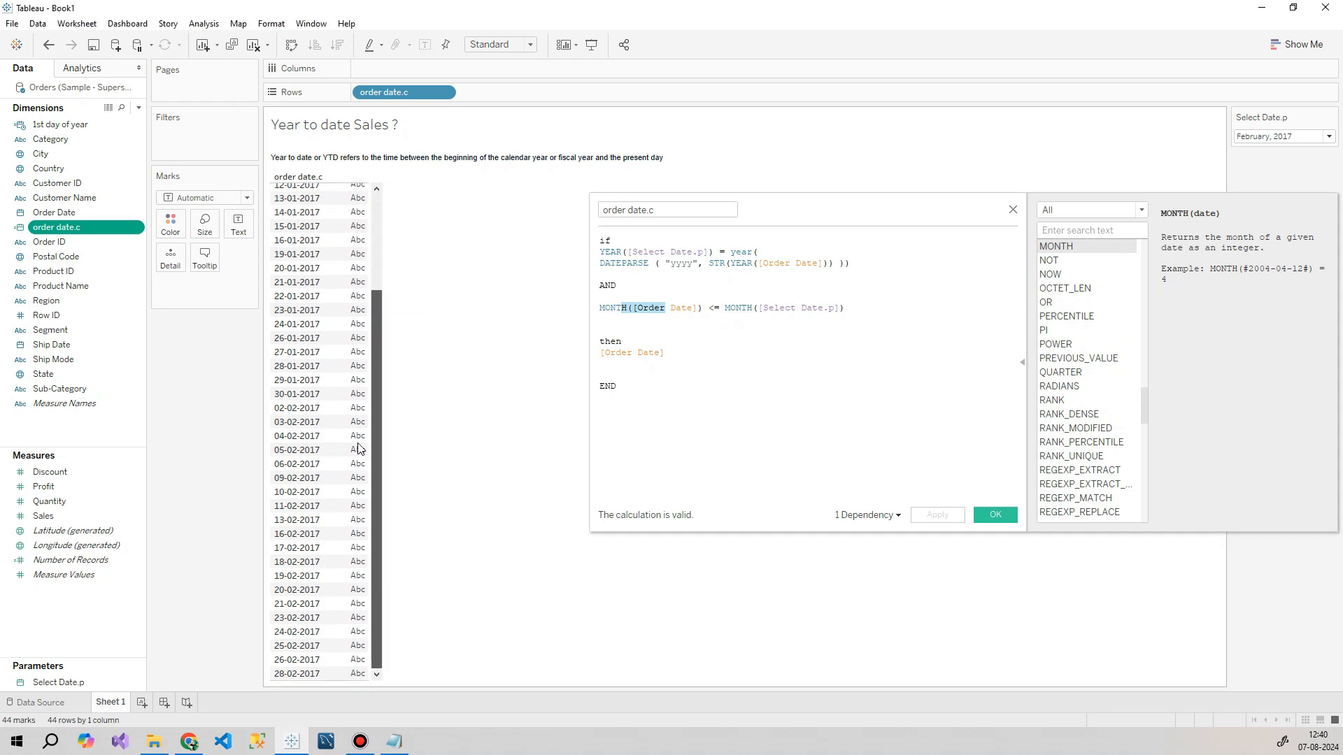
# Step: Set the Select Date.p parameter to August, 2017 and look over the order dates listed in the view
pyautogui.moveTo(375, 329); pyautogui.dragTo(376, 210)
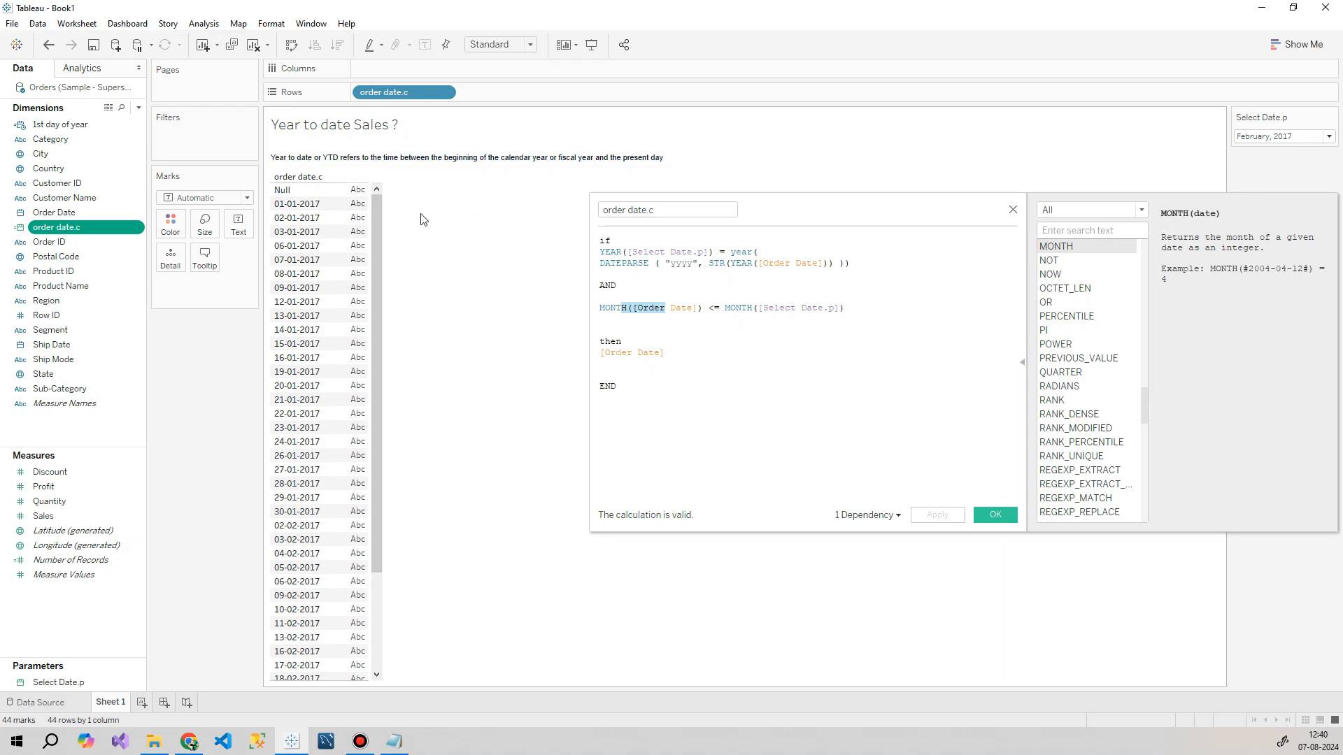
pyautogui.click(701, 320)
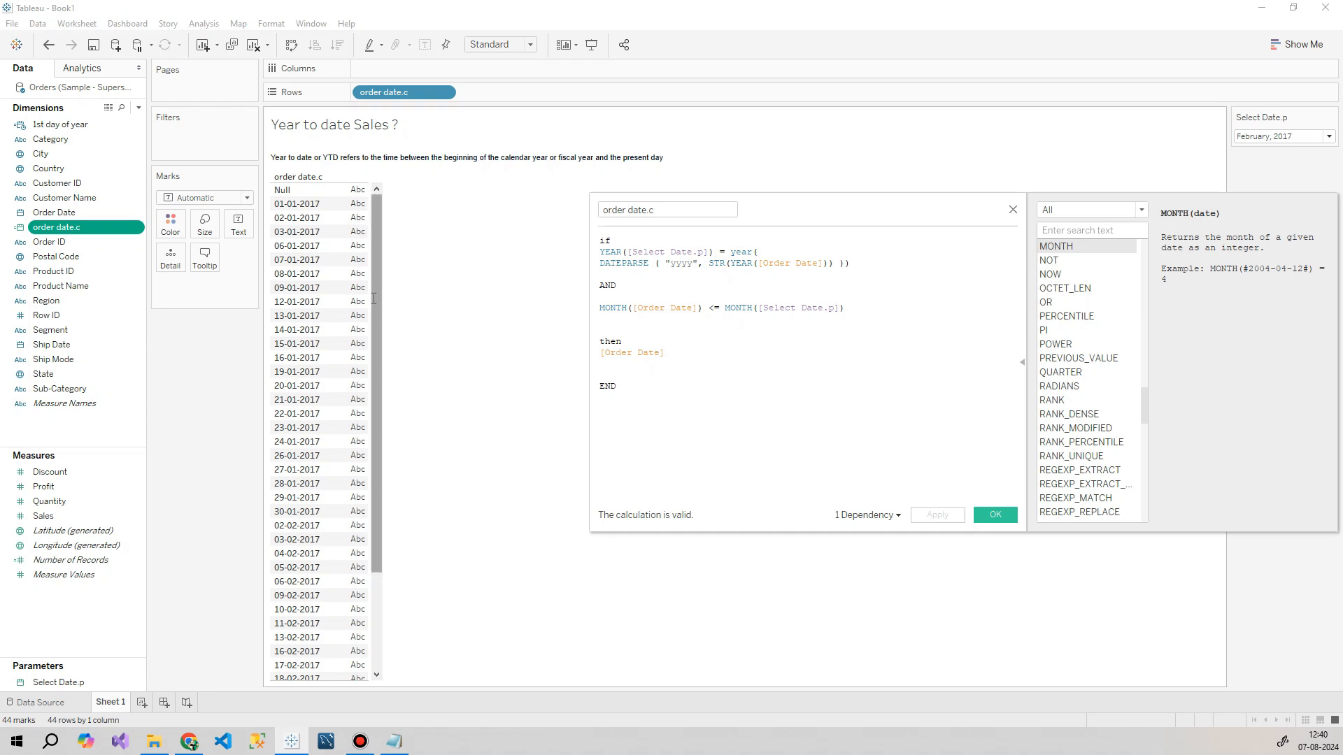
pyautogui.click(1281, 137)
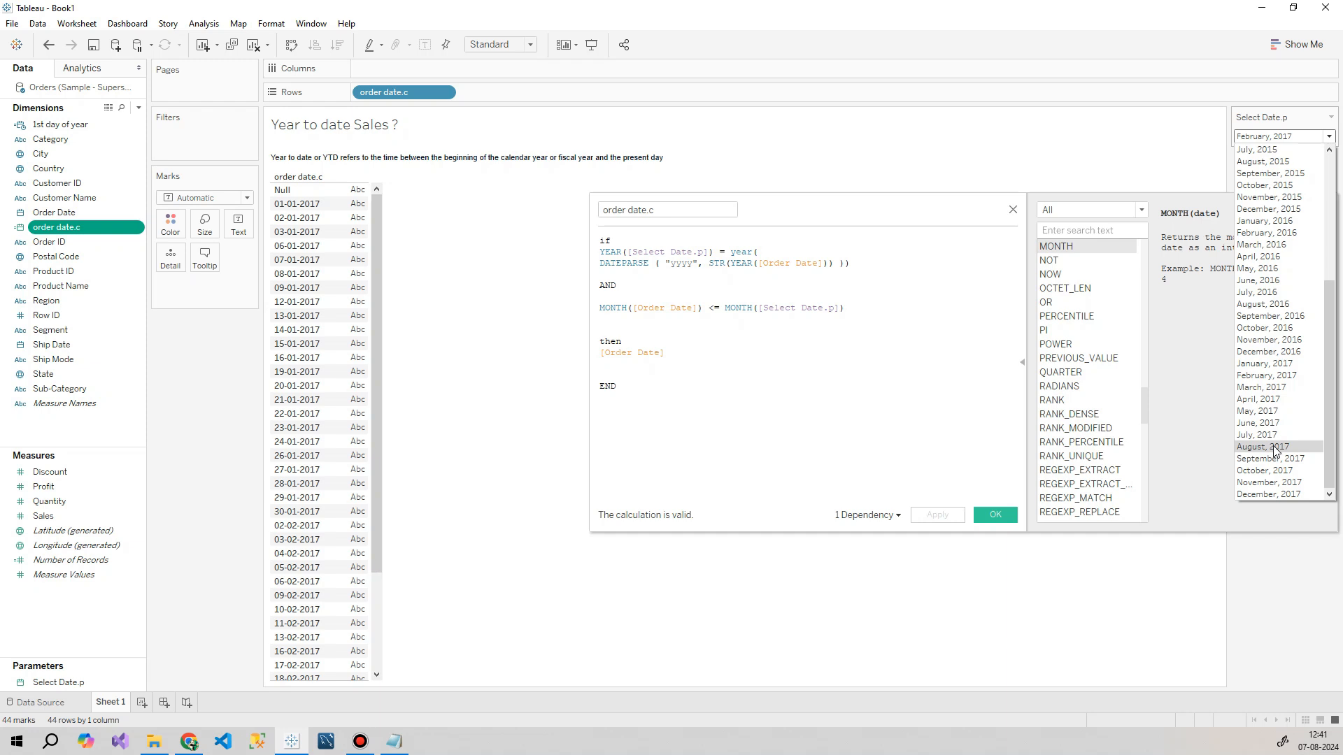
pyautogui.click(1244, 450)
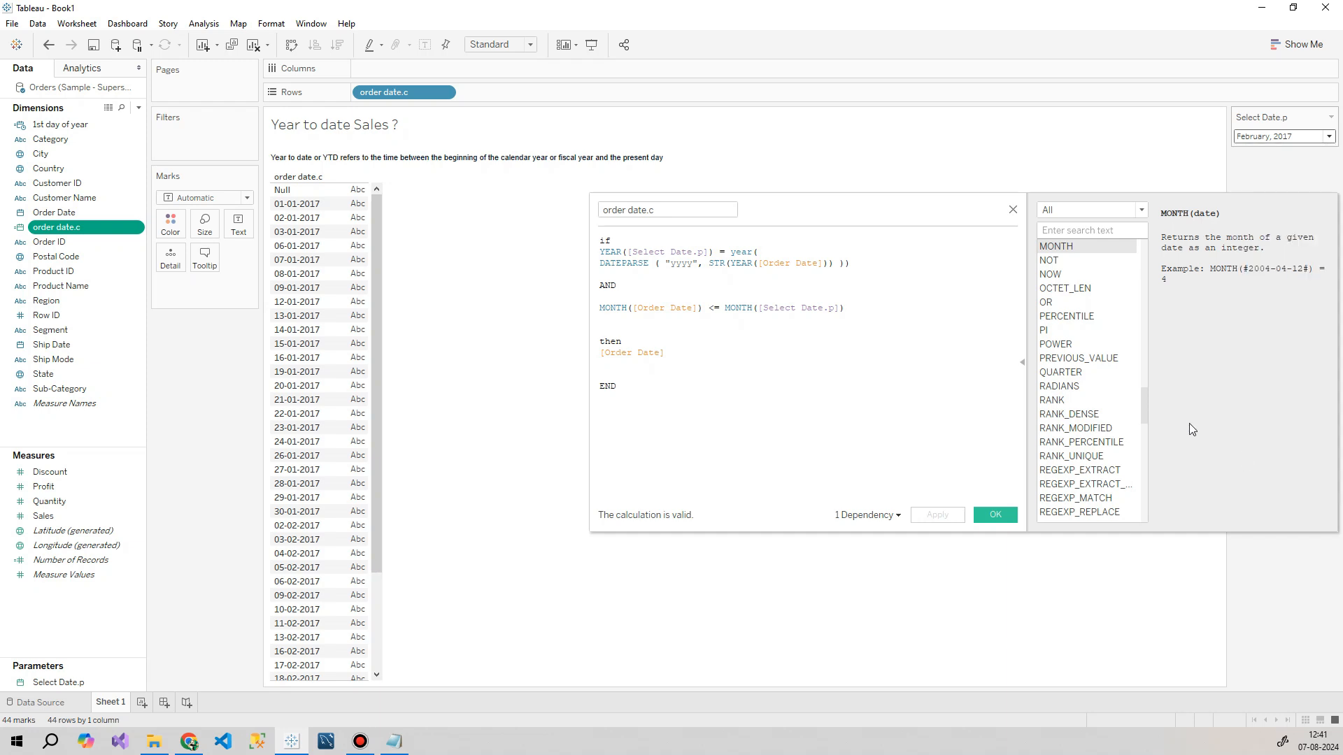
pyautogui.moveTo(379, 290); pyautogui.dragTo(396, 682)
pyautogui.moveTo(378, 629); pyautogui.dragTo(378, 203)
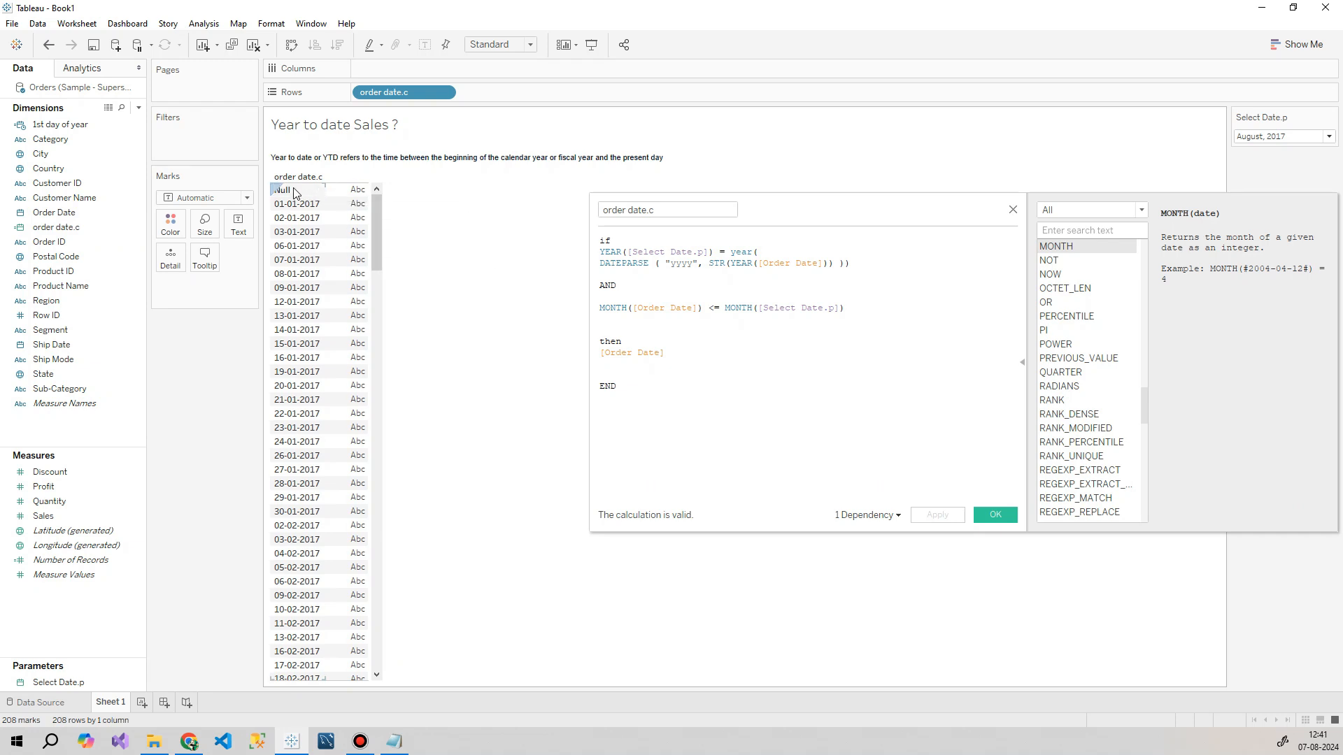
# Step: Exclude the Null entry of order date.c from the view
pyautogui.rightClick(291, 190)
pyautogui.click(505, 189)
pyautogui.rightClick(295, 192)
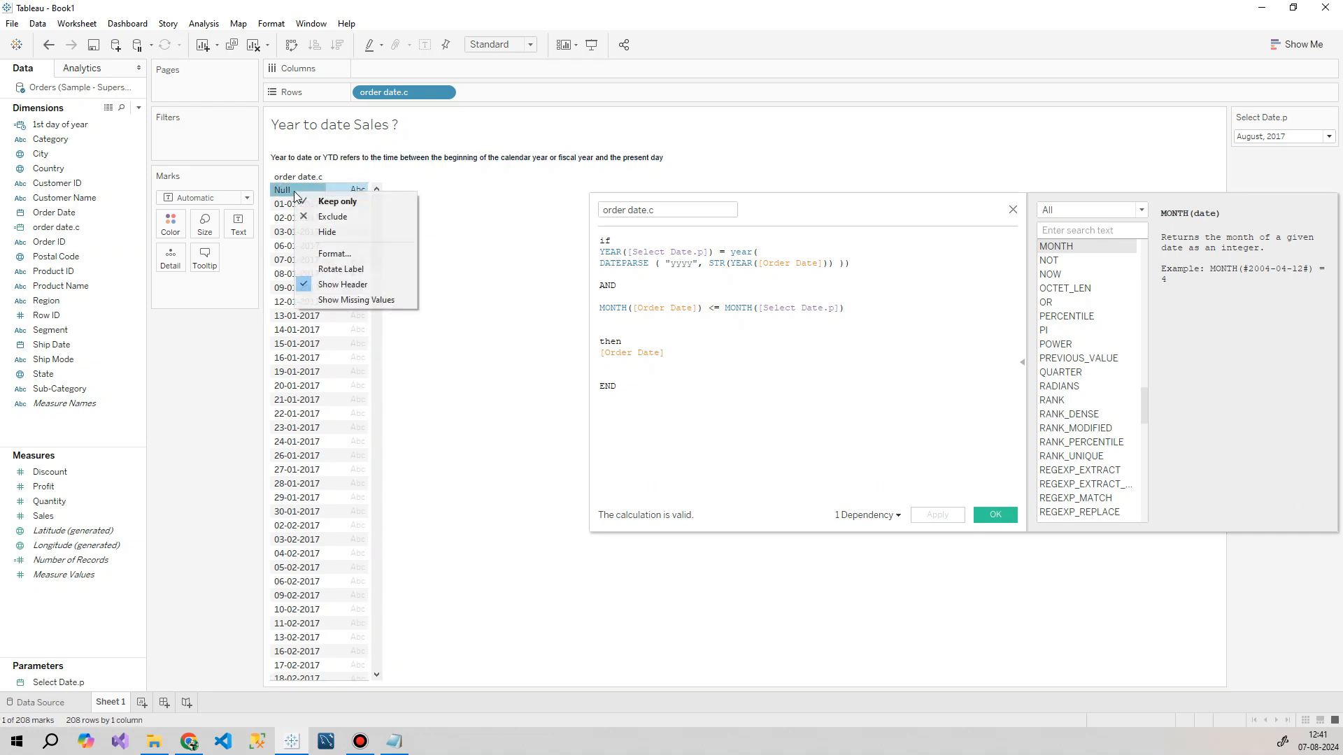
pyautogui.click(343, 217)
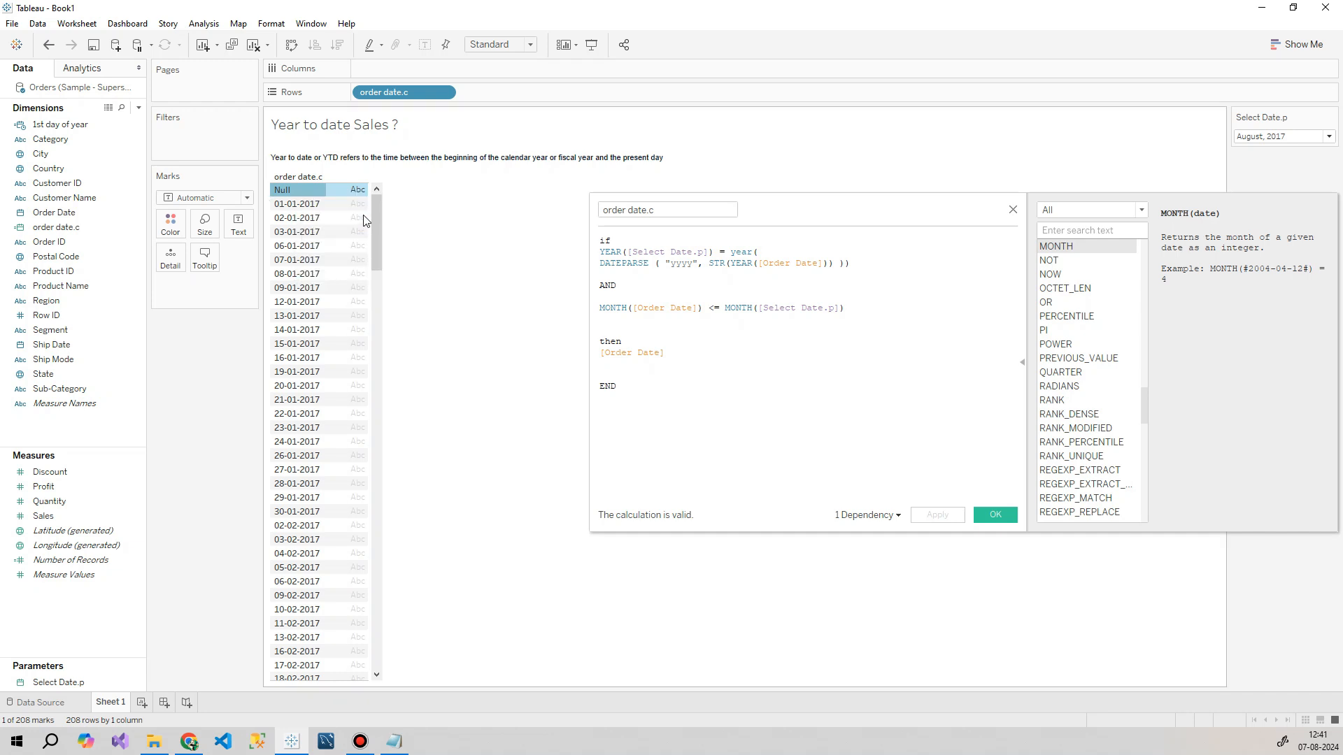
# Step: Rename the calculated field as order date.c (YTD) and save the calculation
pyautogui.click(1015, 210)
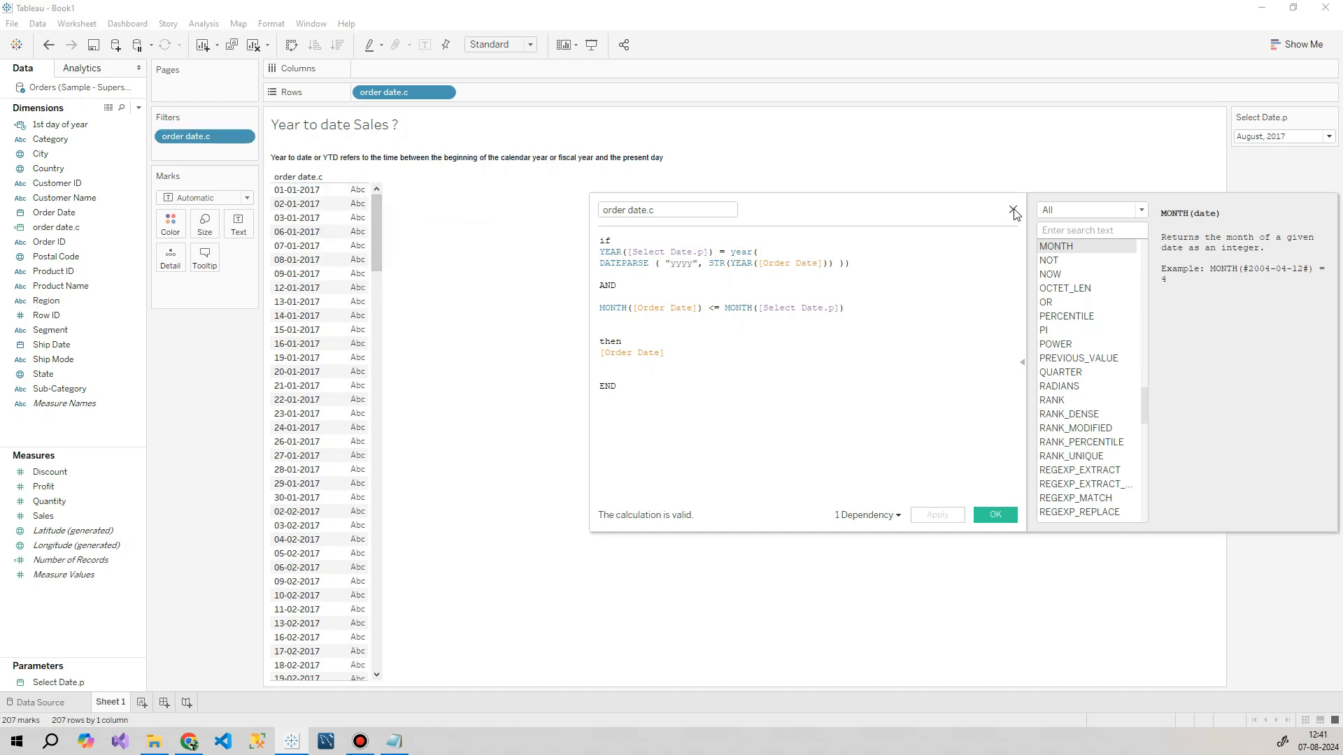
pyautogui.click(678, 211)
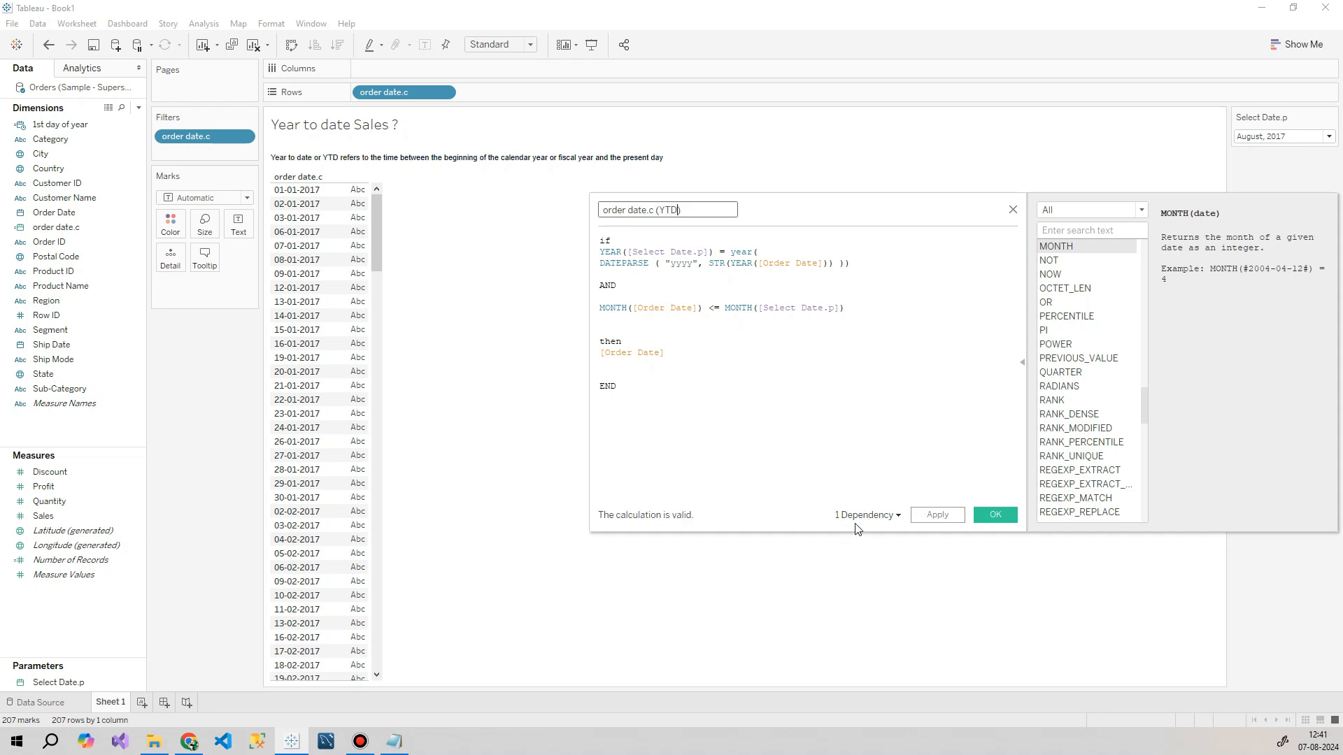
pyautogui.click(936, 515)
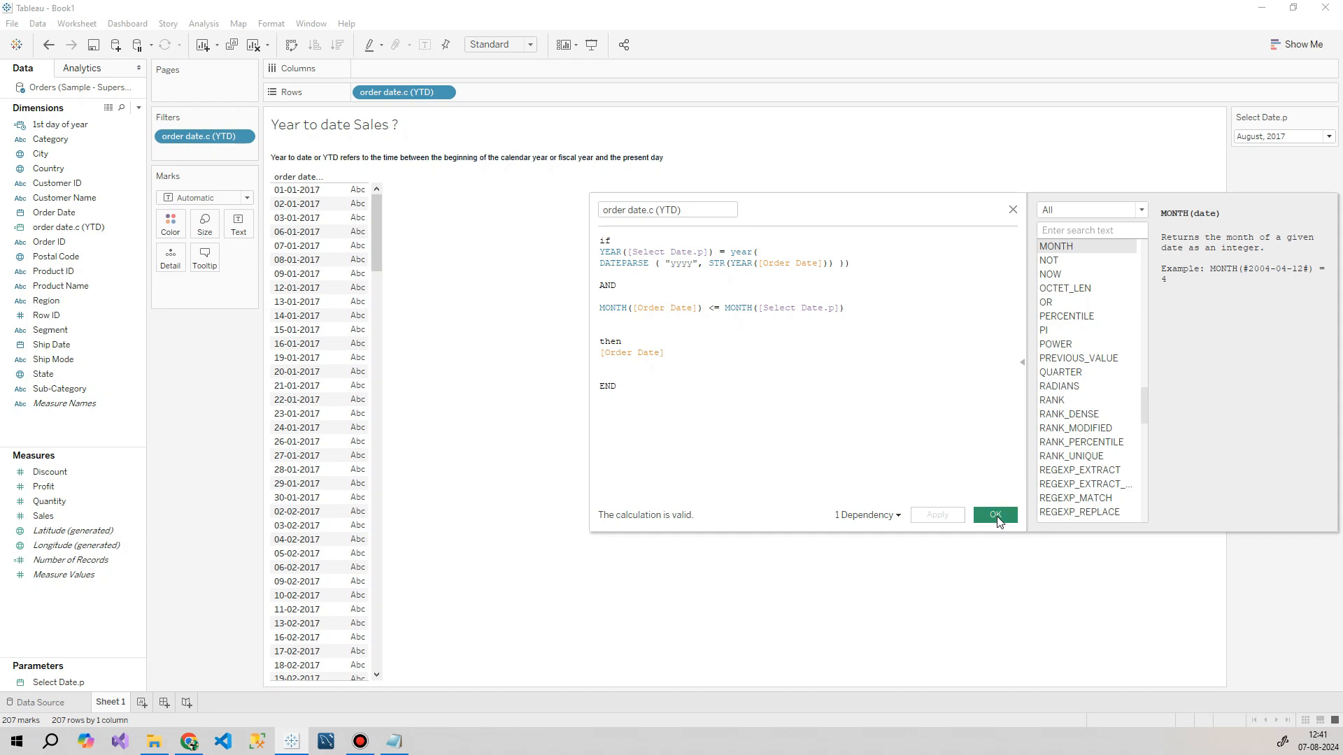
pyautogui.click(997, 516)
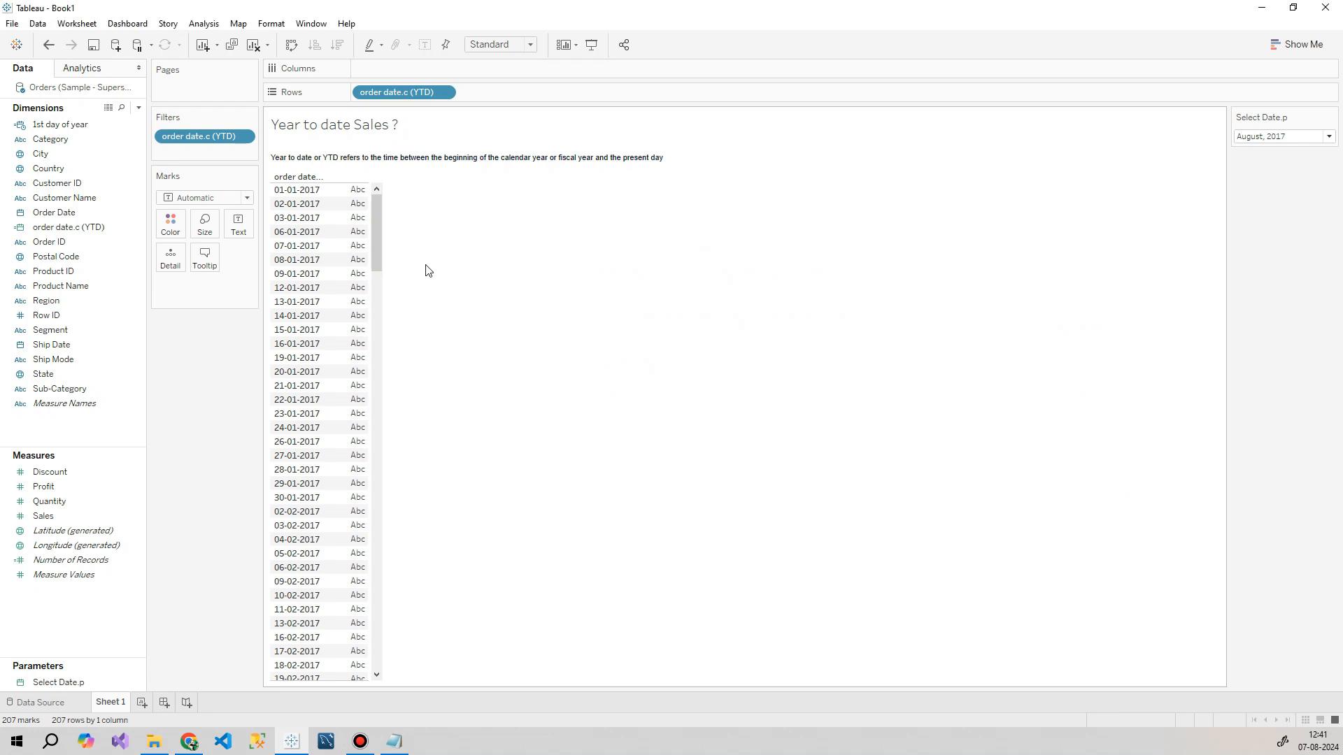
# Step: Add Sales to the view, convert it to horizontal bars and break order date.c (YTD) down by continuous month
pyautogui.moveTo(42, 516); pyautogui.dragTo(301, 294)
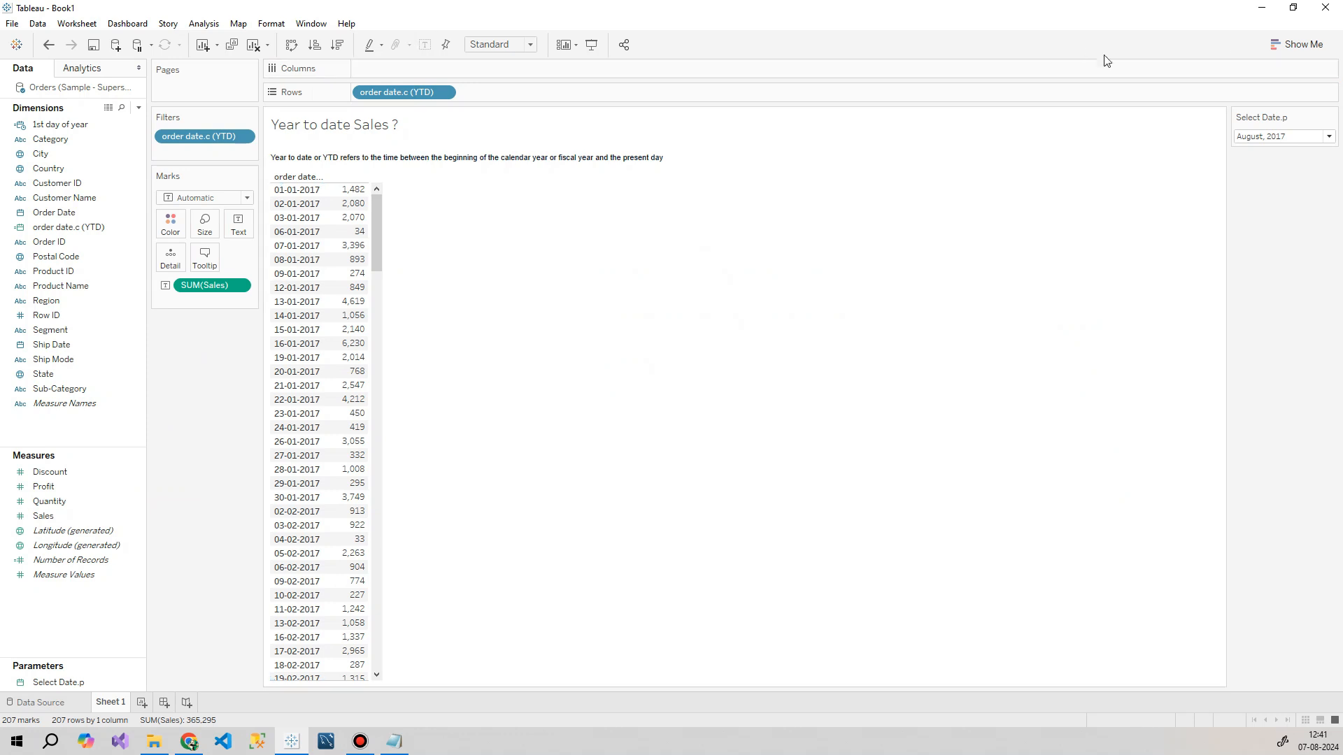
pyautogui.click(1296, 44)
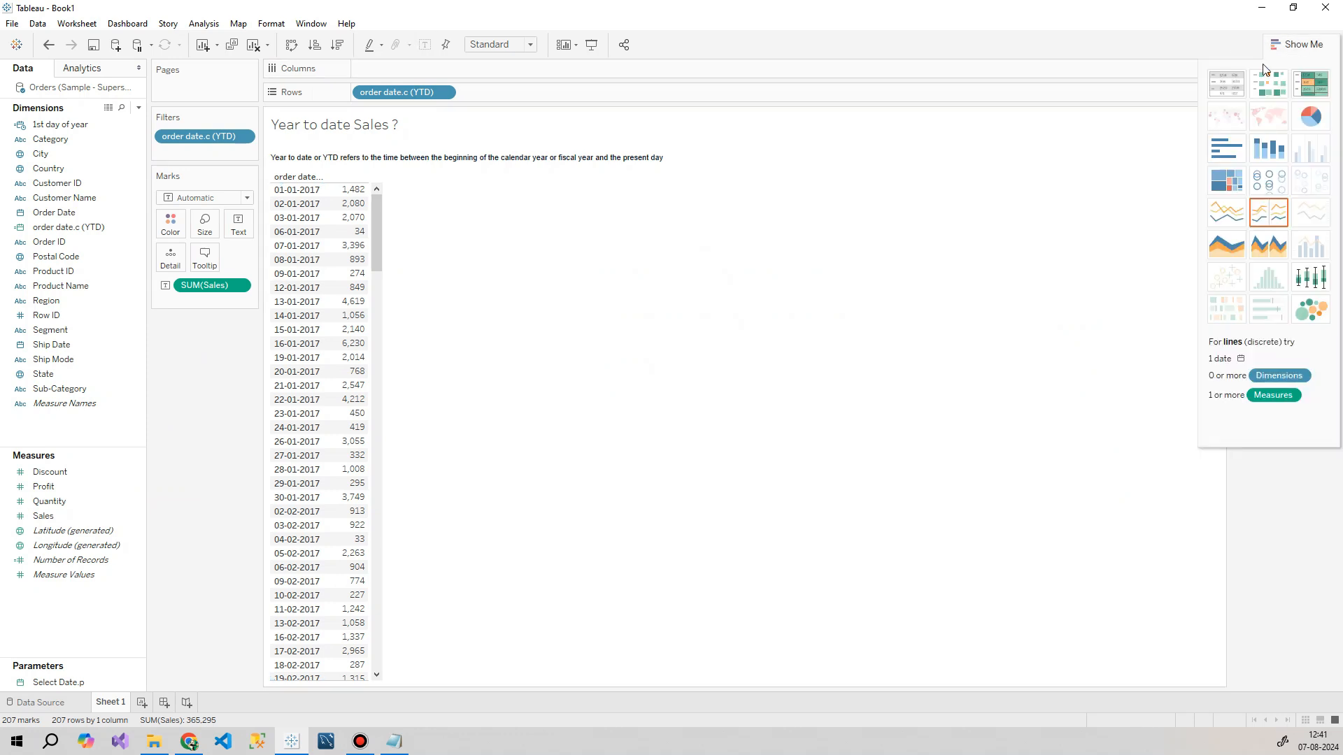
pyautogui.click(1234, 154)
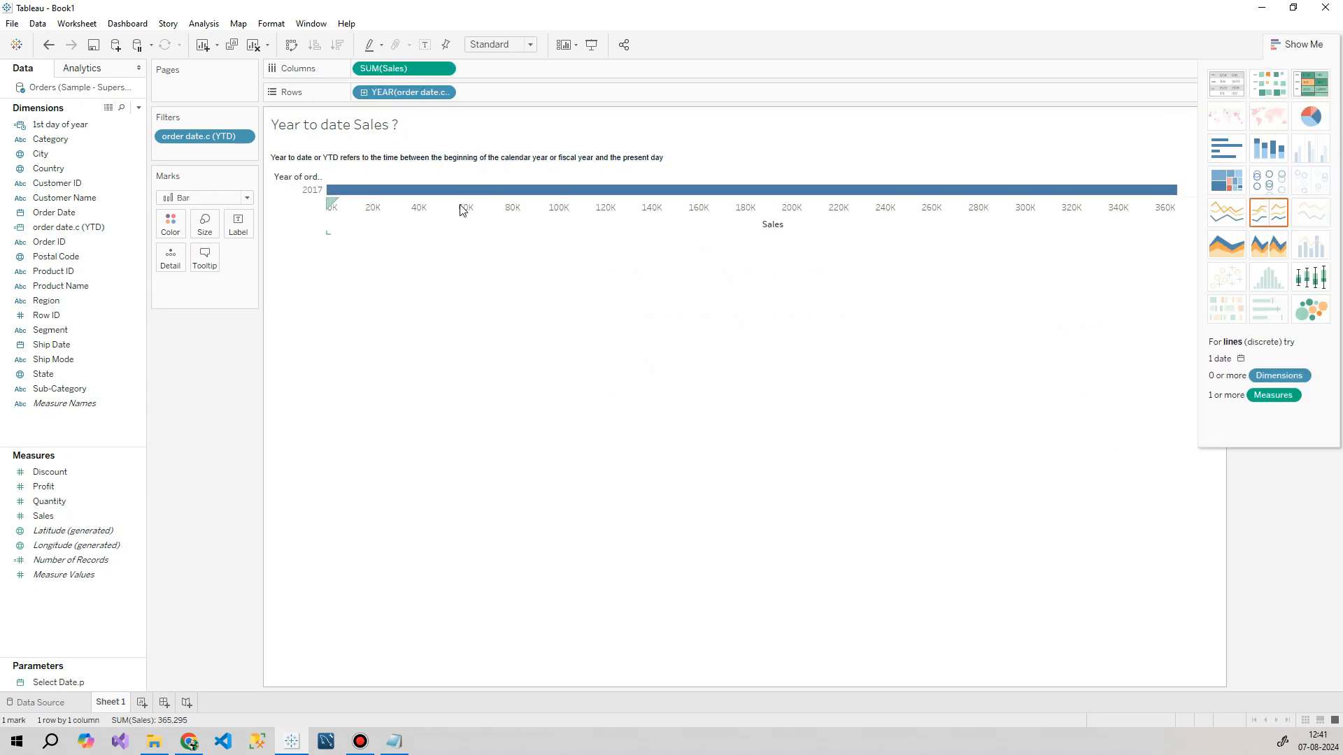
pyautogui.click(451, 97)
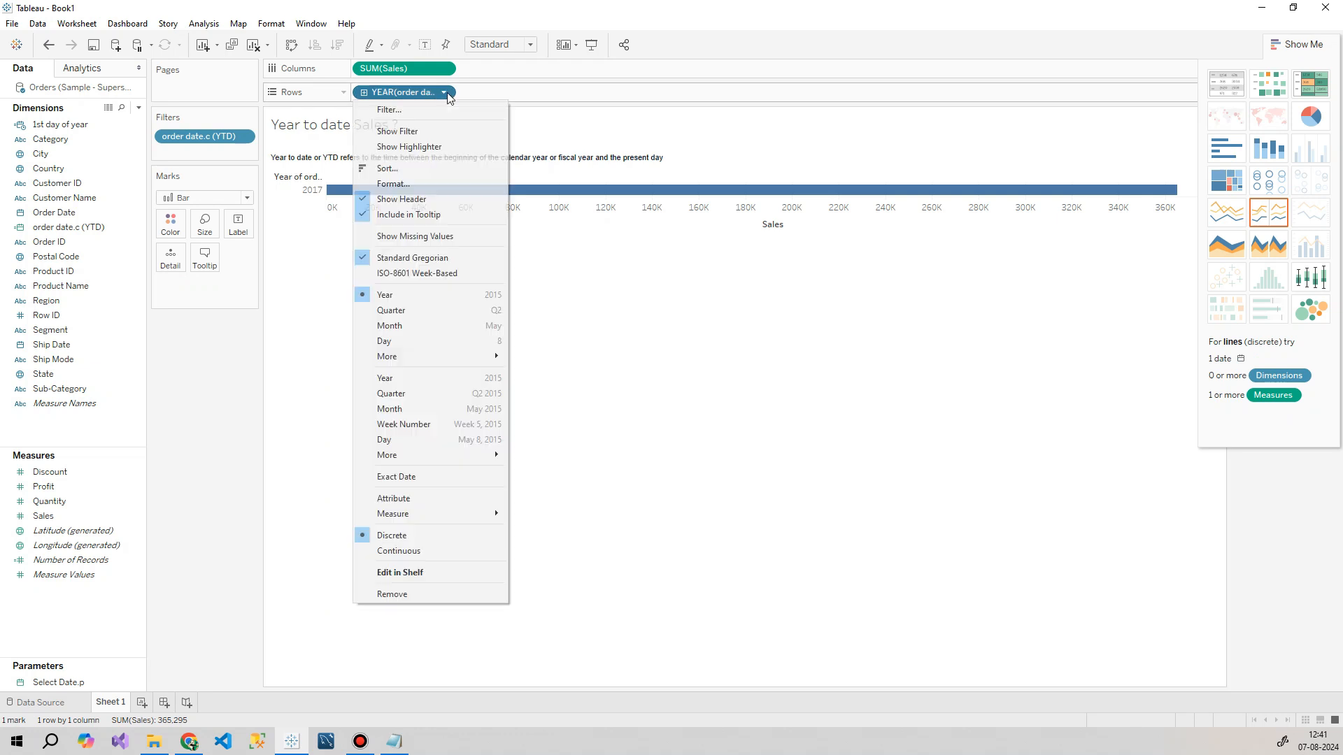
pyautogui.click(428, 412)
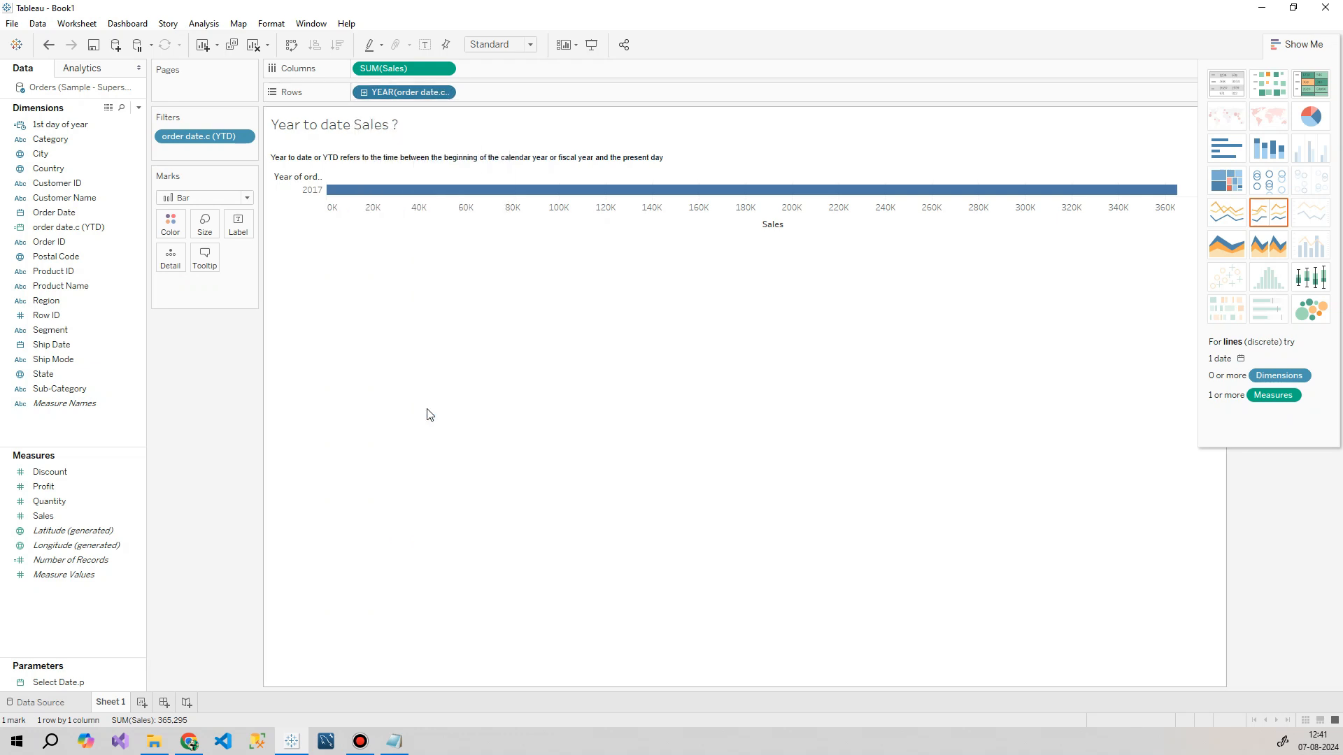
# Step: Change the mark type to Line and swap rows and columns so the months run horizontally
pyautogui.click(210, 198)
pyautogui.click(183, 245)
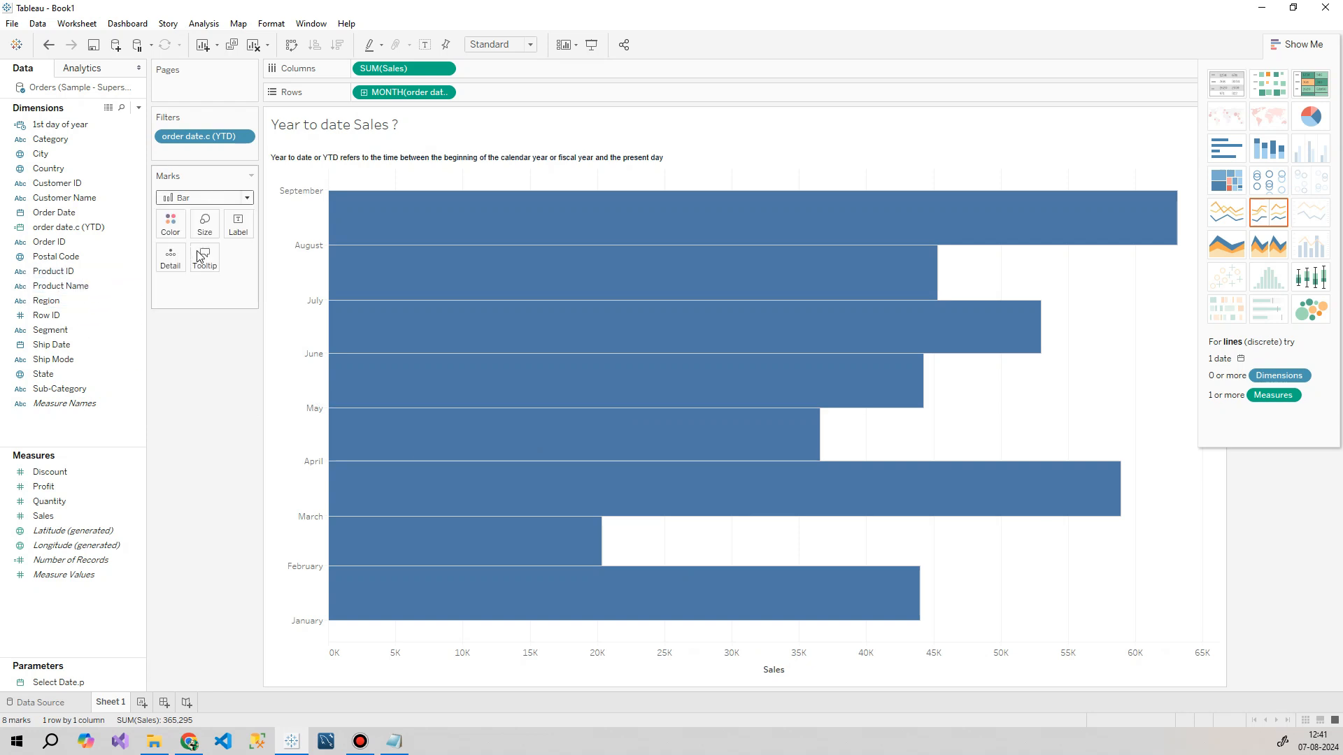
pyautogui.click(291, 47)
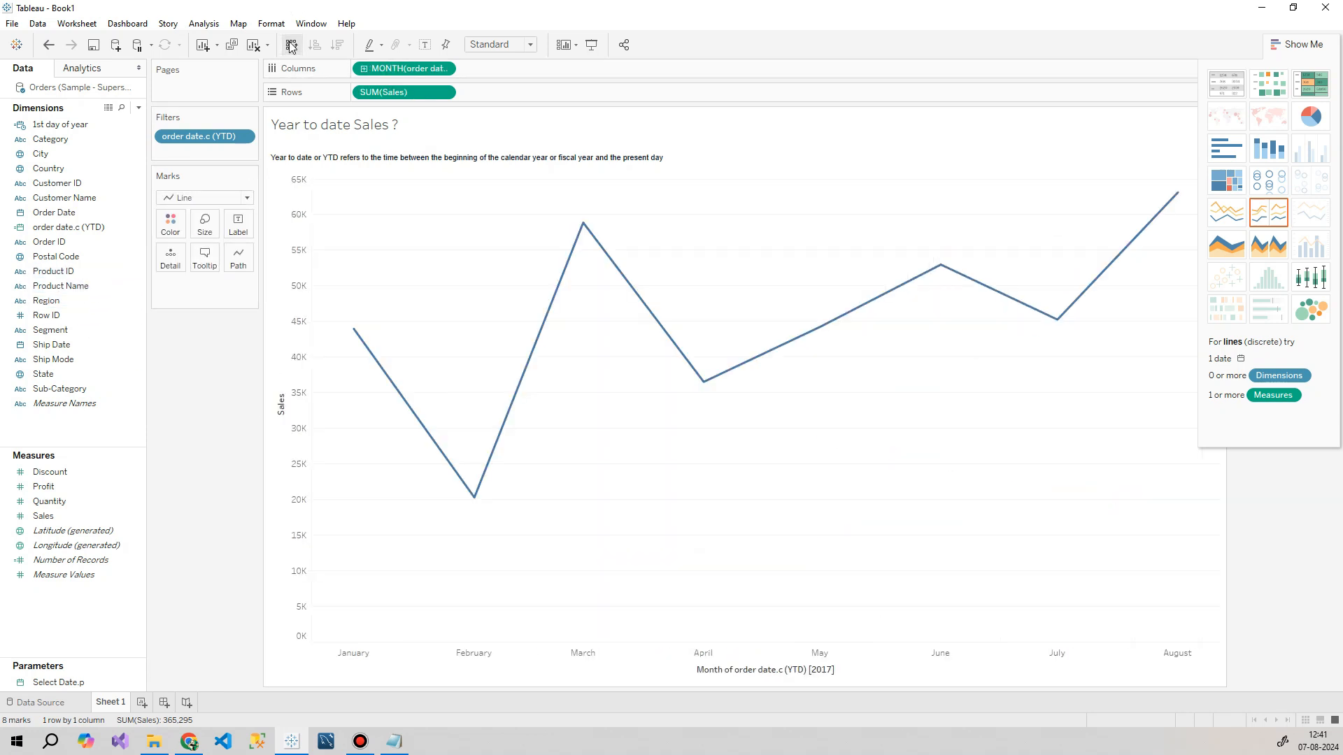
pyautogui.click(1295, 45)
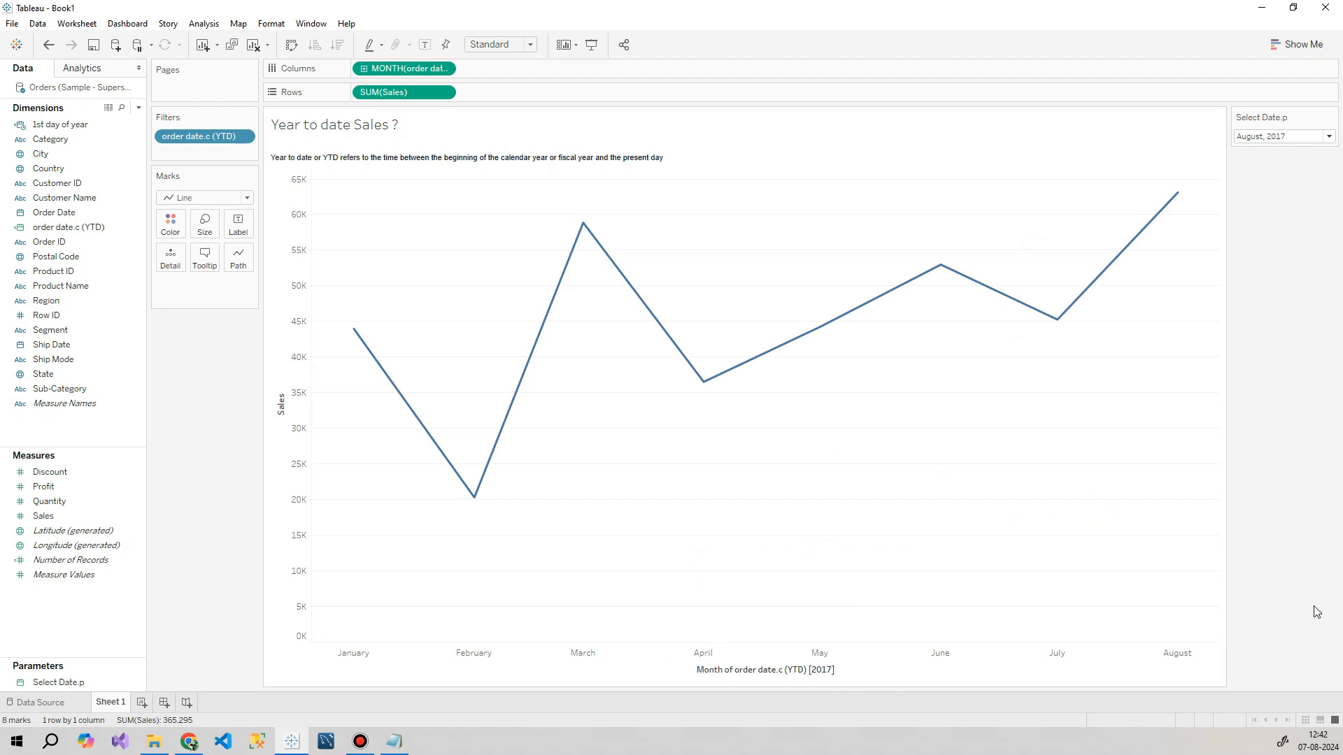
# Step: Try the line chart with Select Date.p set to September, 2017 and to December, 2017
pyautogui.click(1328, 136)
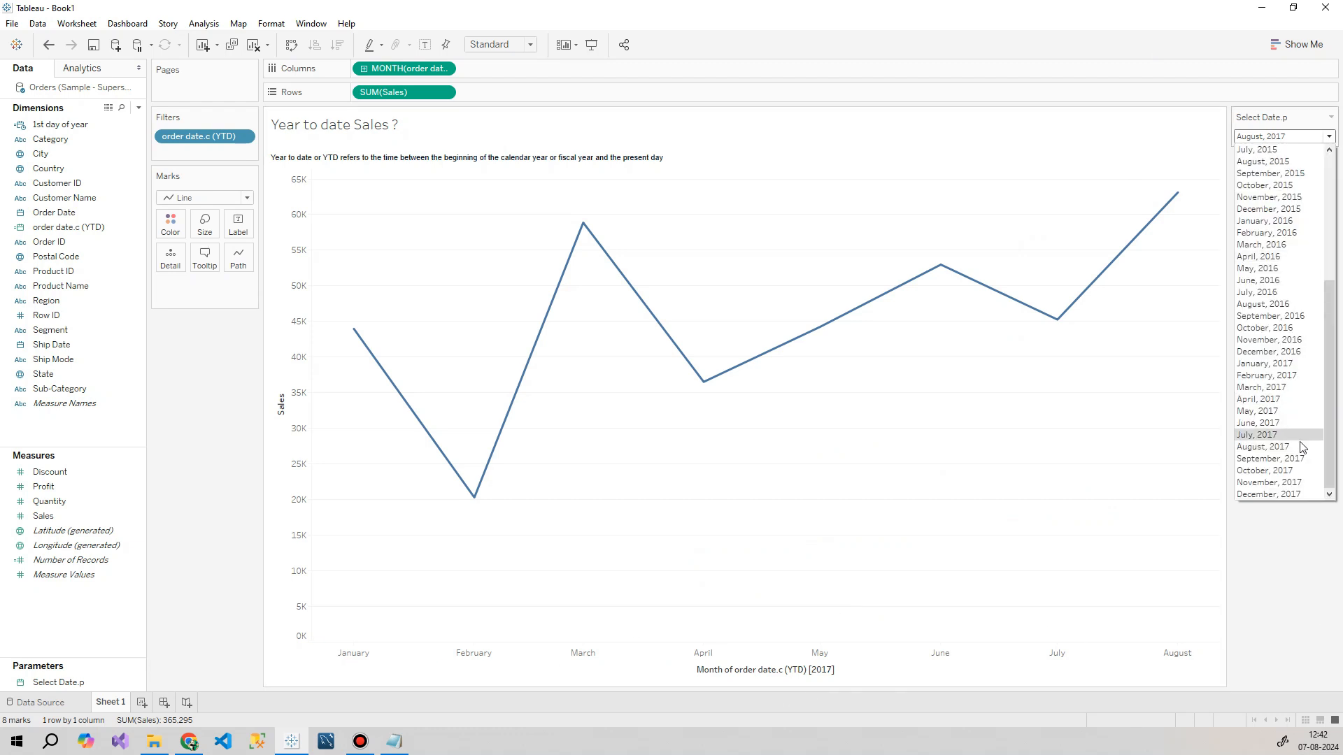
pyautogui.click(1291, 460)
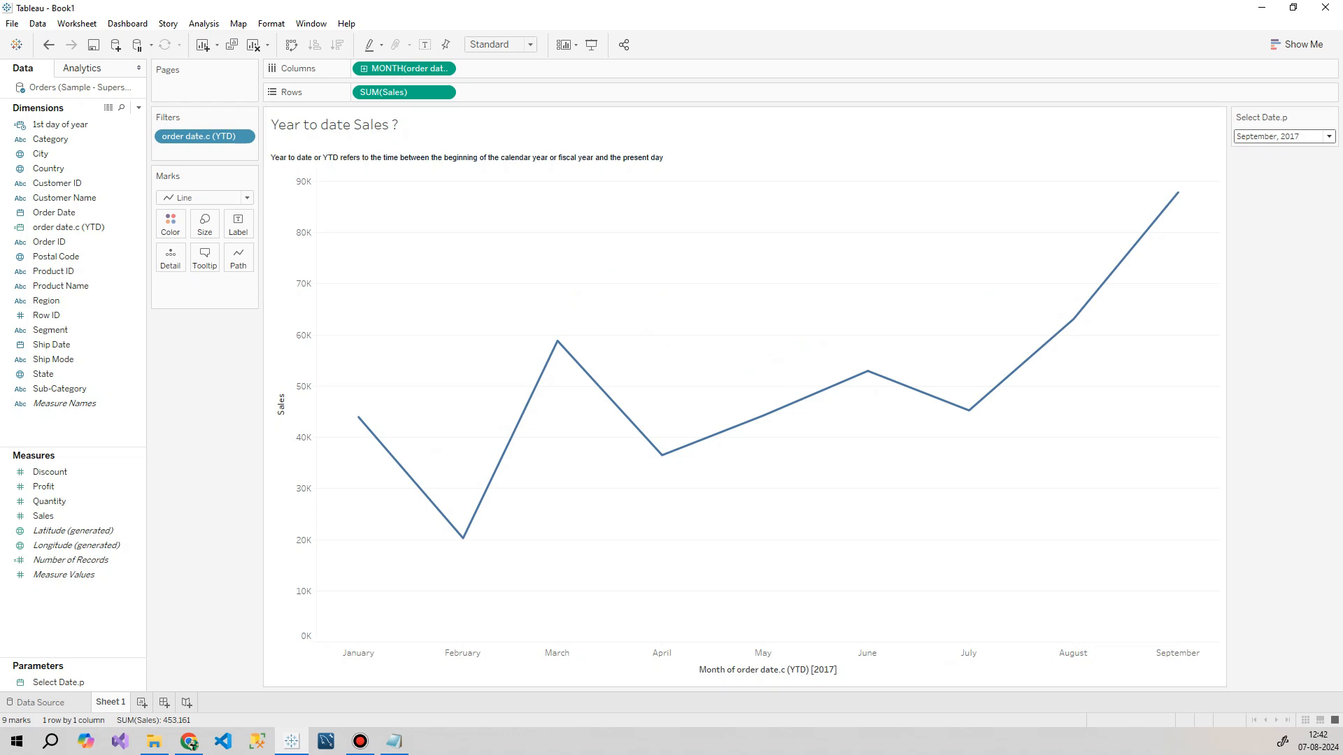
pyautogui.click(1270, 137)
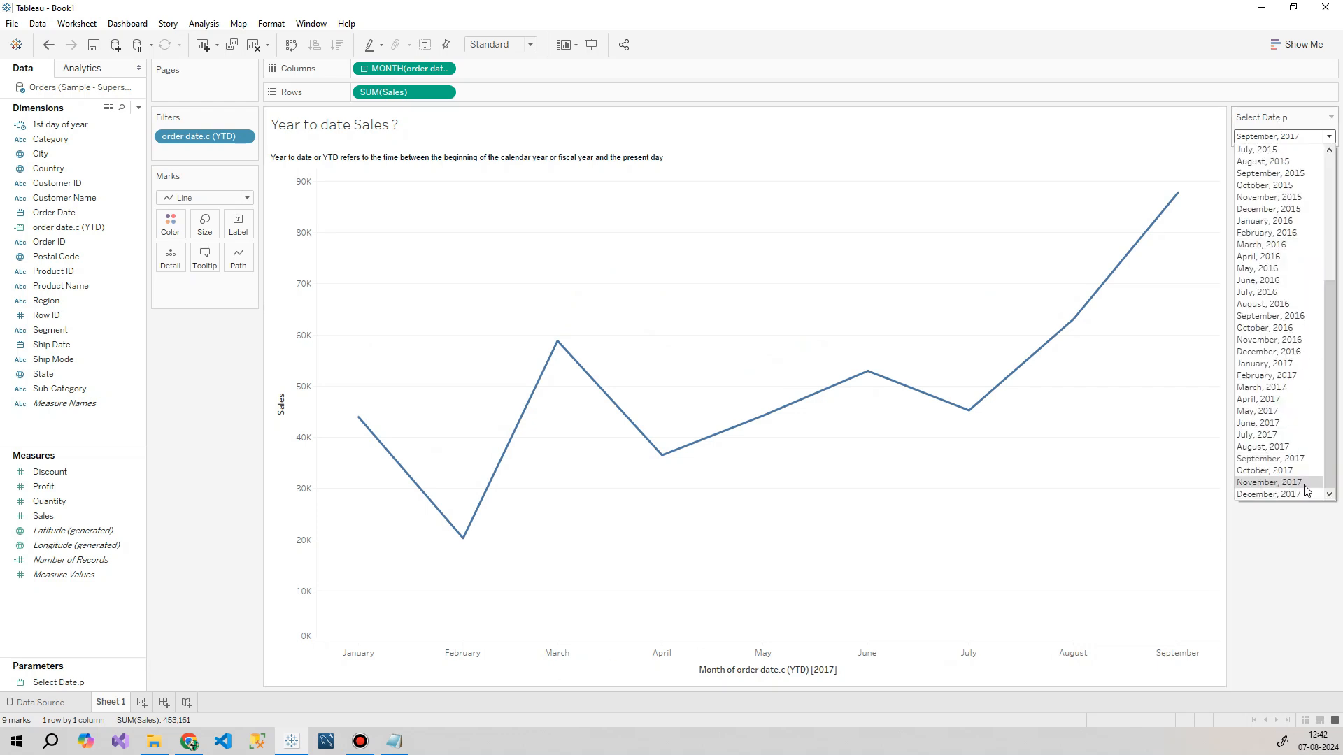
pyautogui.click(1288, 496)
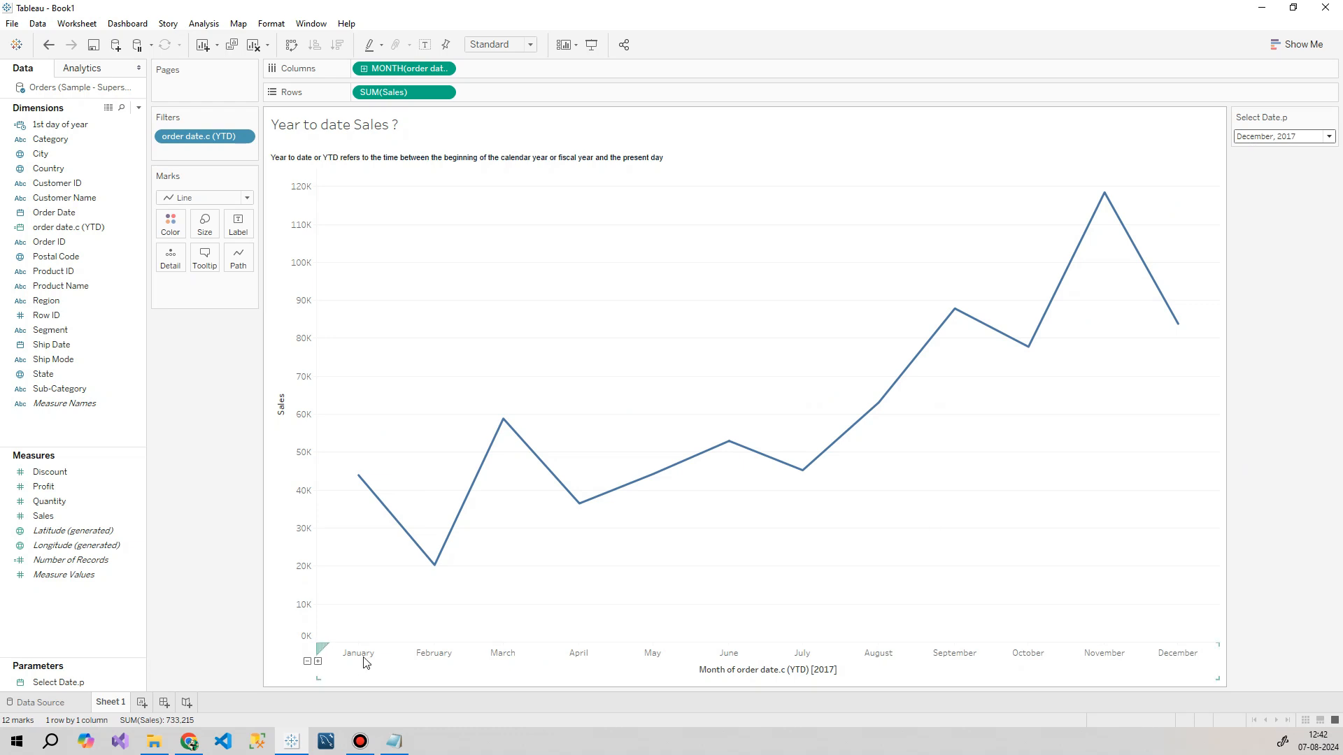
# Step: Set Select Date.p to April, 2015 and inspect the January point on the sales line
pyautogui.click(1284, 137)
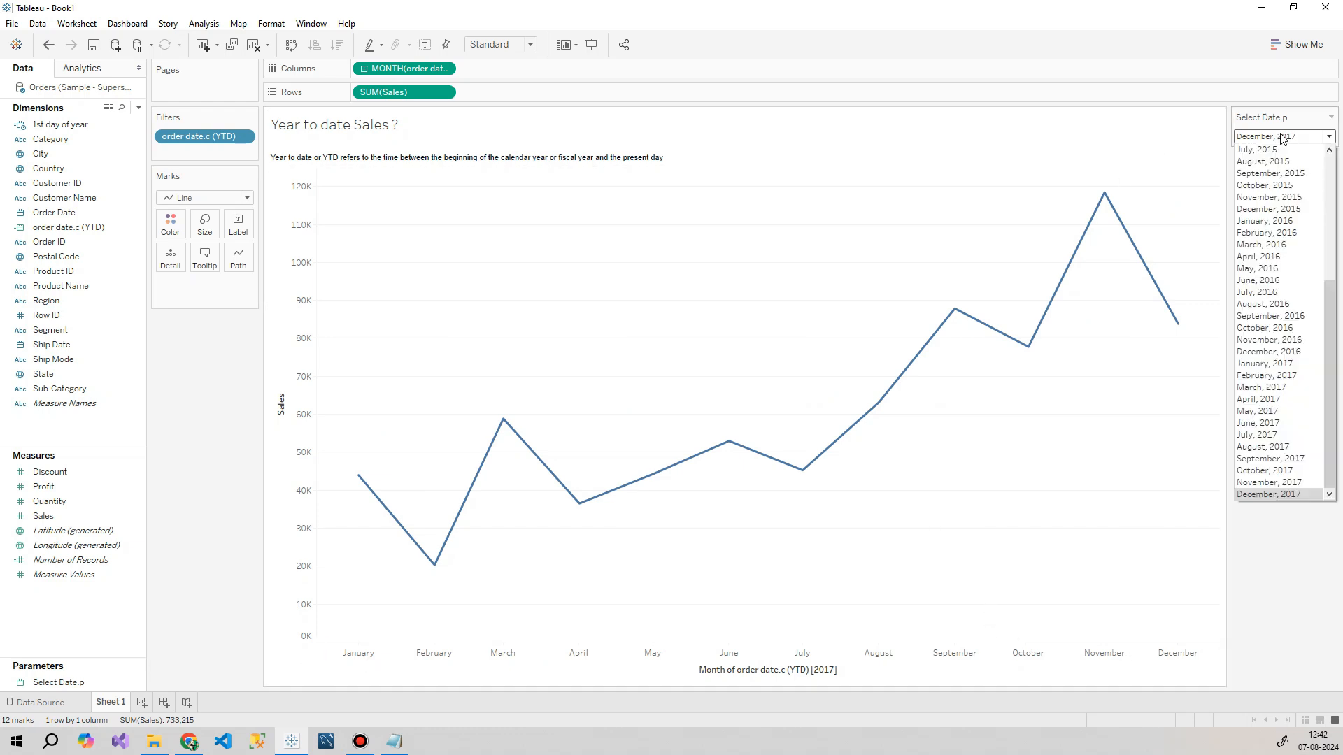
pyautogui.moveTo(1331, 475); pyautogui.dragTo(1341, 320)
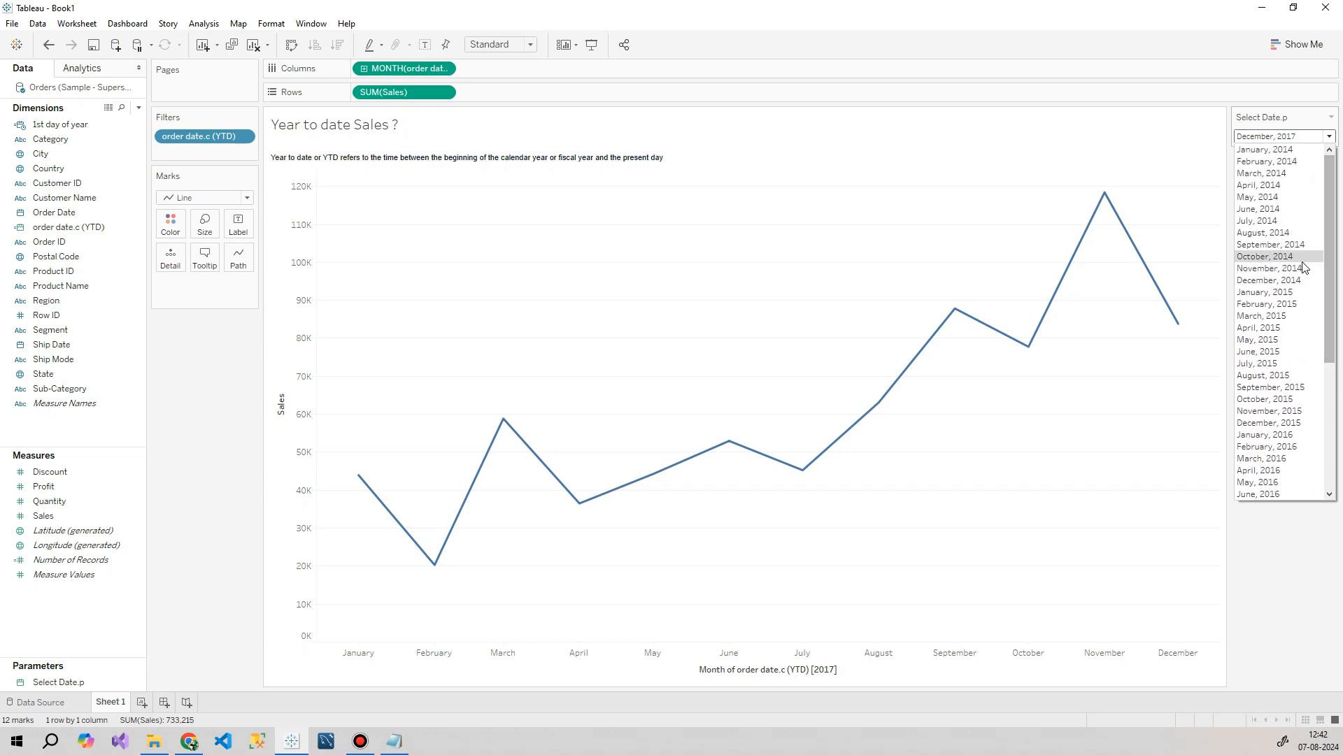
pyautogui.click(1266, 334)
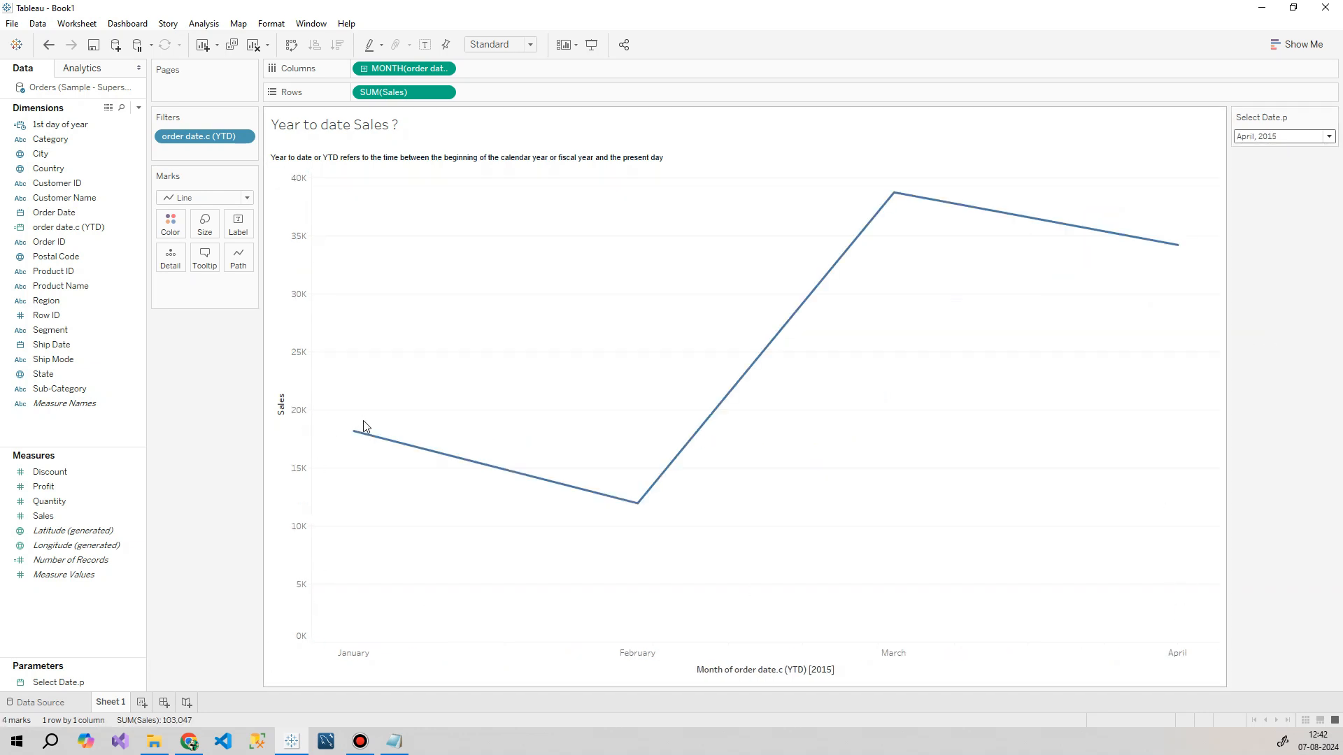
pyautogui.moveTo(349, 438)
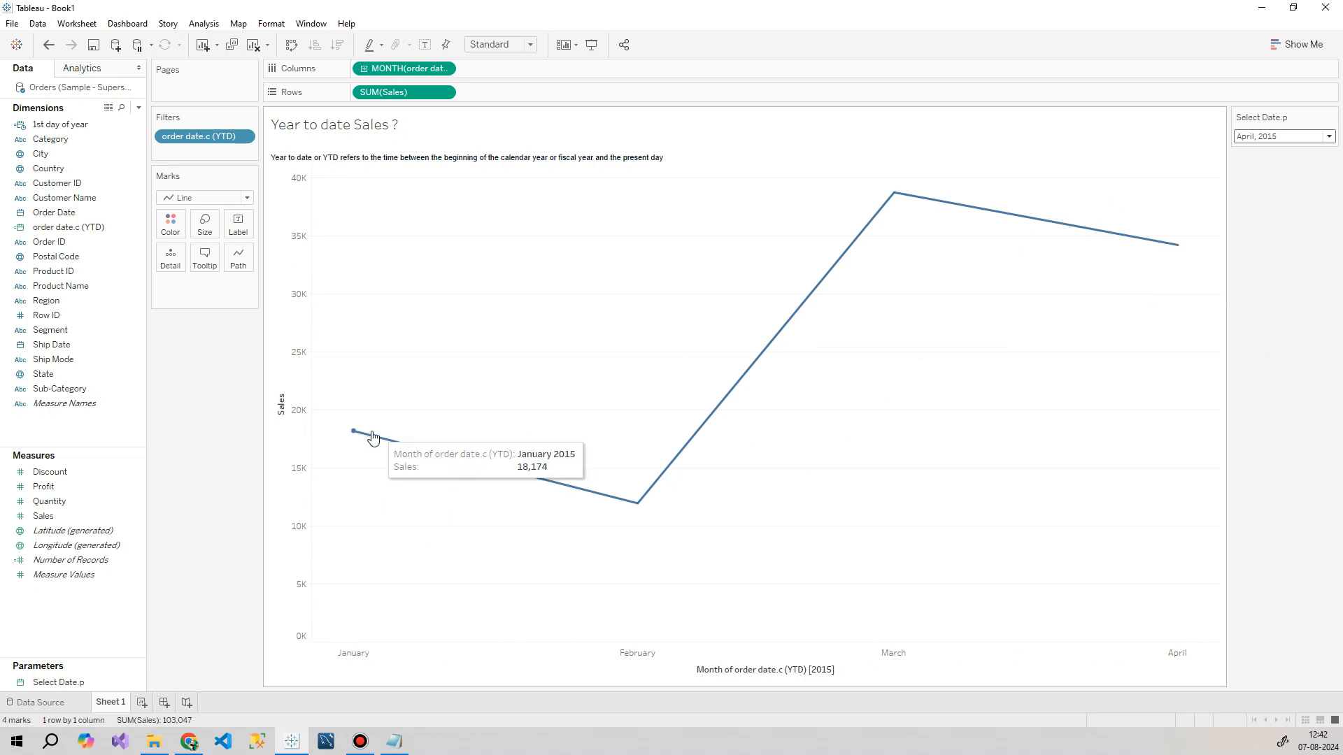
# Step: Set Select Date.p to September, 2016 and open the order date.c (YTD) calculation for editing
pyautogui.click(1280, 137)
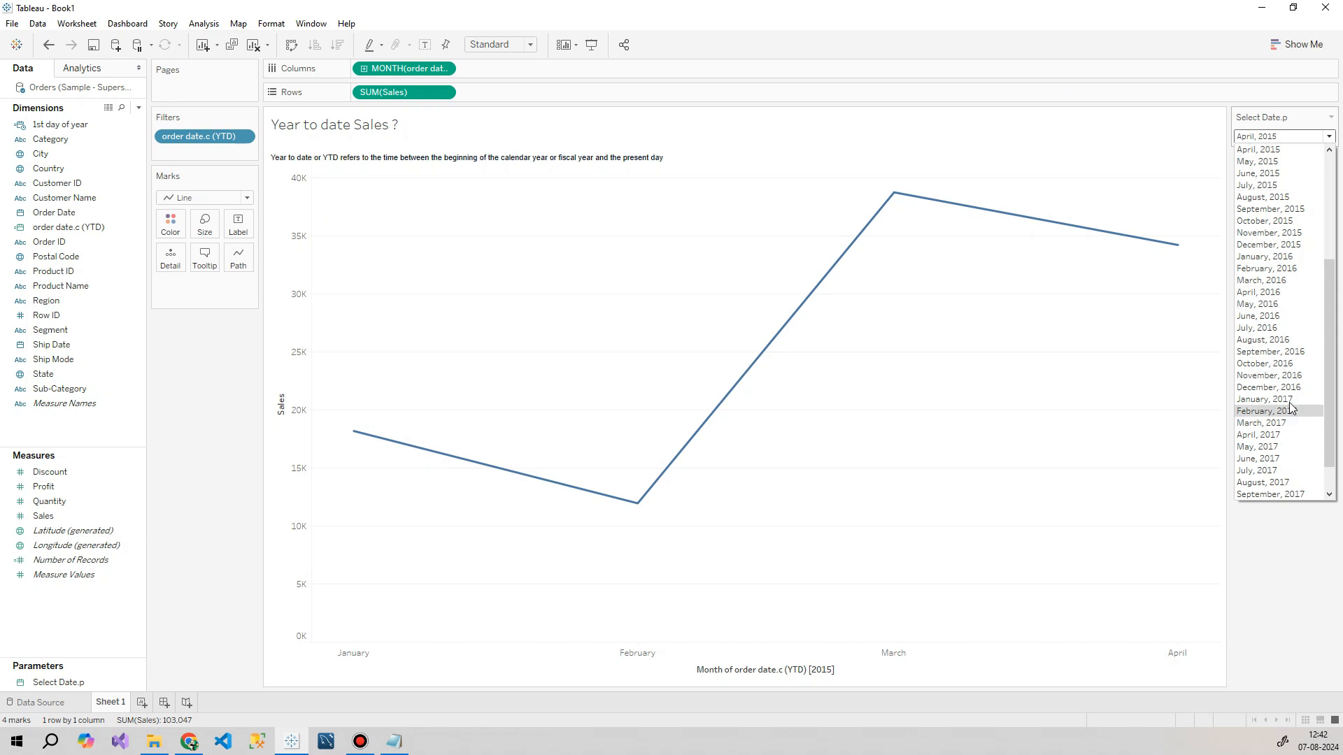
pyautogui.click(1289, 352)
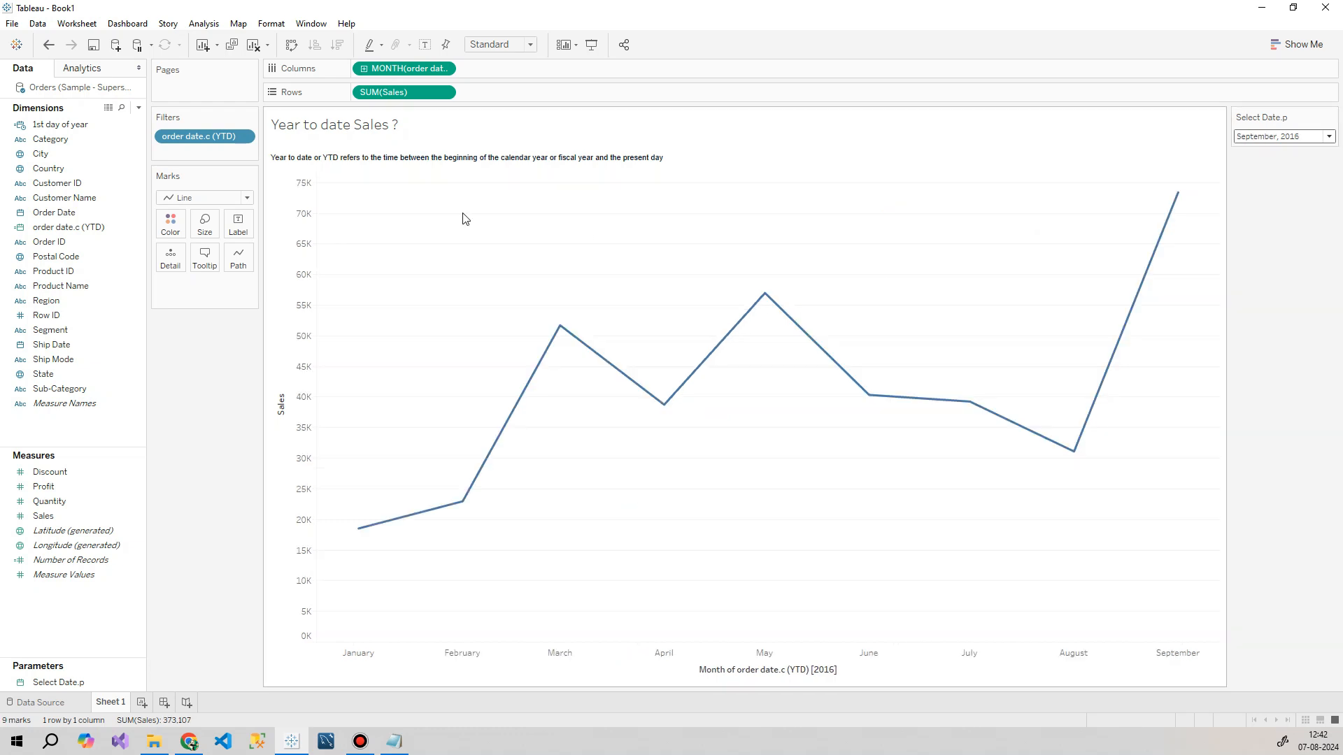
pyautogui.click(61, 228)
pyautogui.rightClick(61, 231)
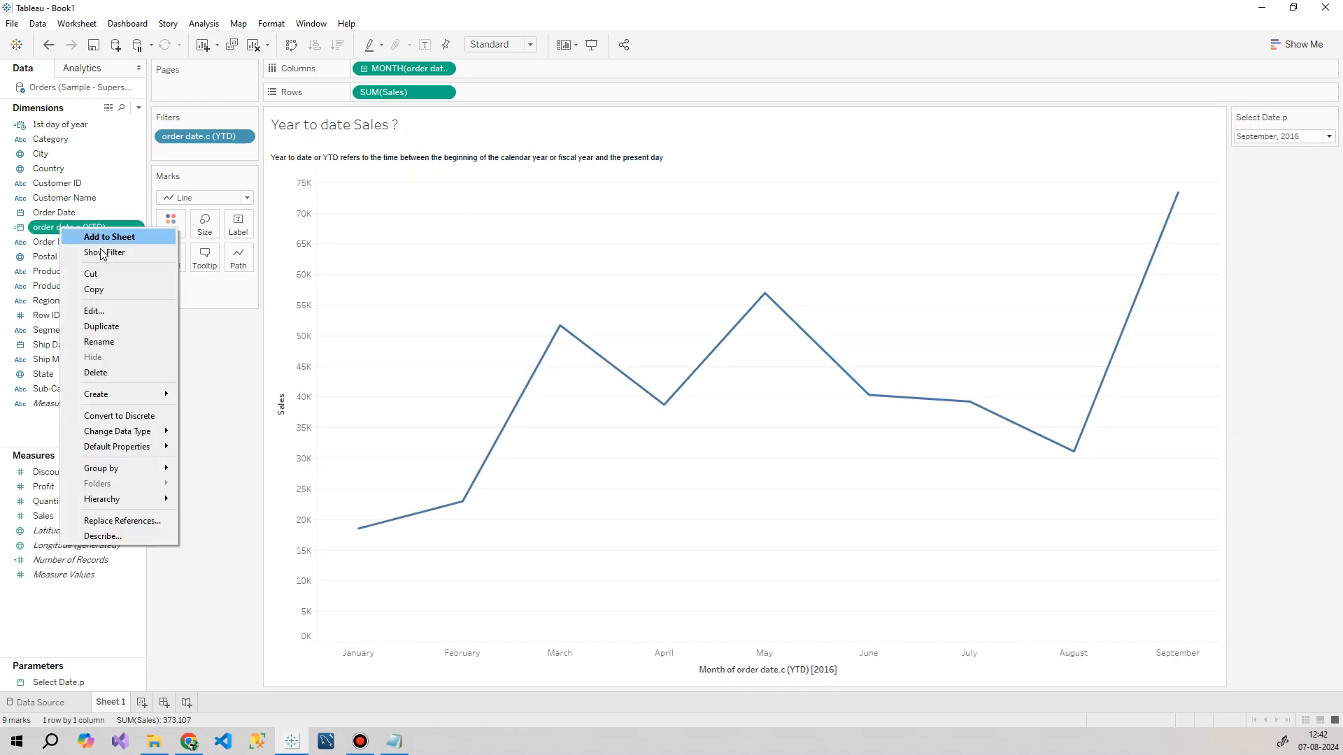
pyautogui.click(84, 312)
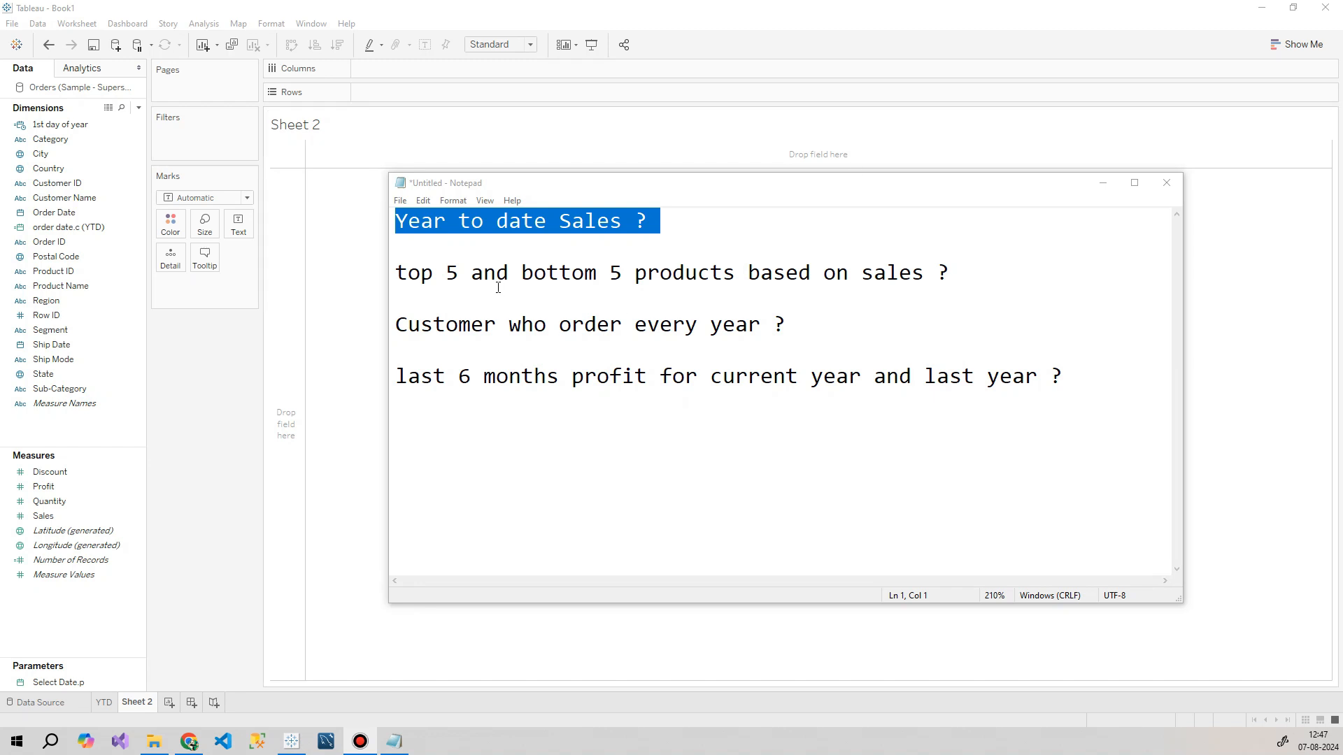
# Step: Copy the question "top 5 and bottom 5 products based on sales ?" from the Notepad list
pyautogui.click(442, 247)
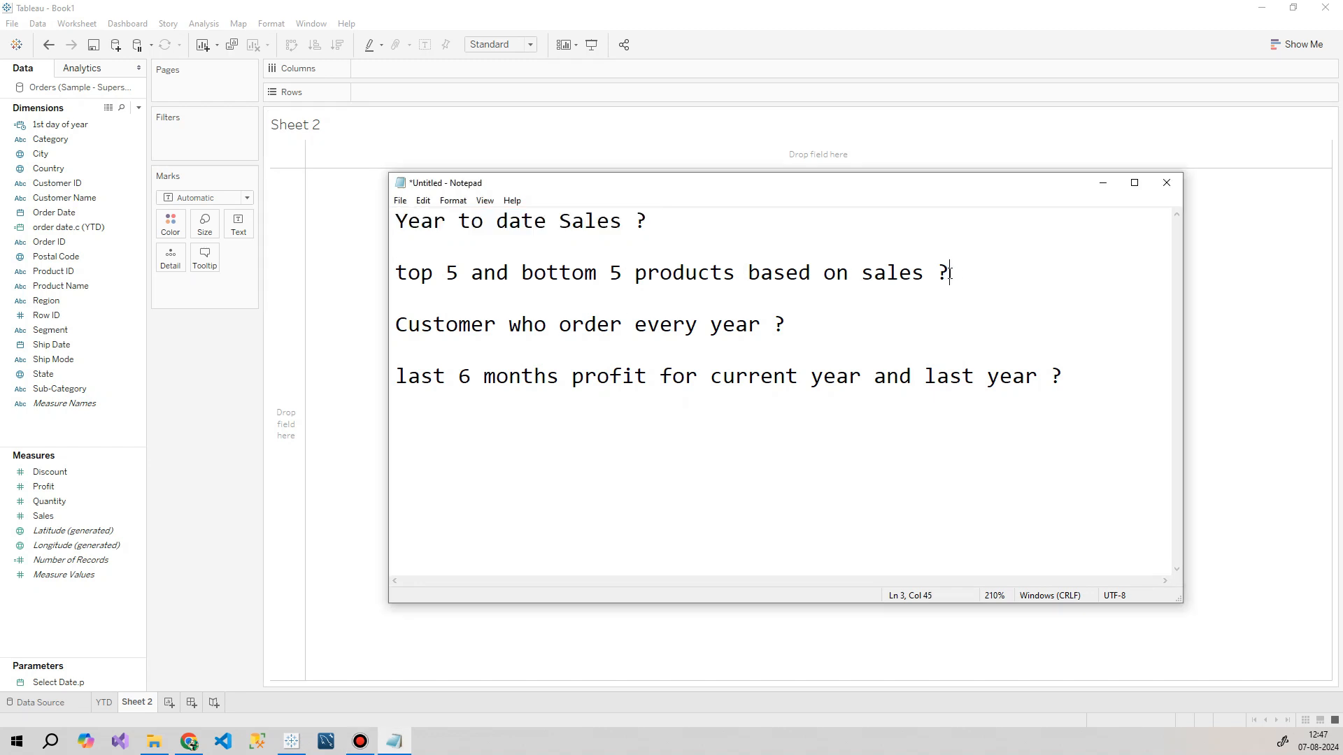
pyautogui.hotkey('shift', 'Home')
pyautogui.hotkey('ctrl', 'c')
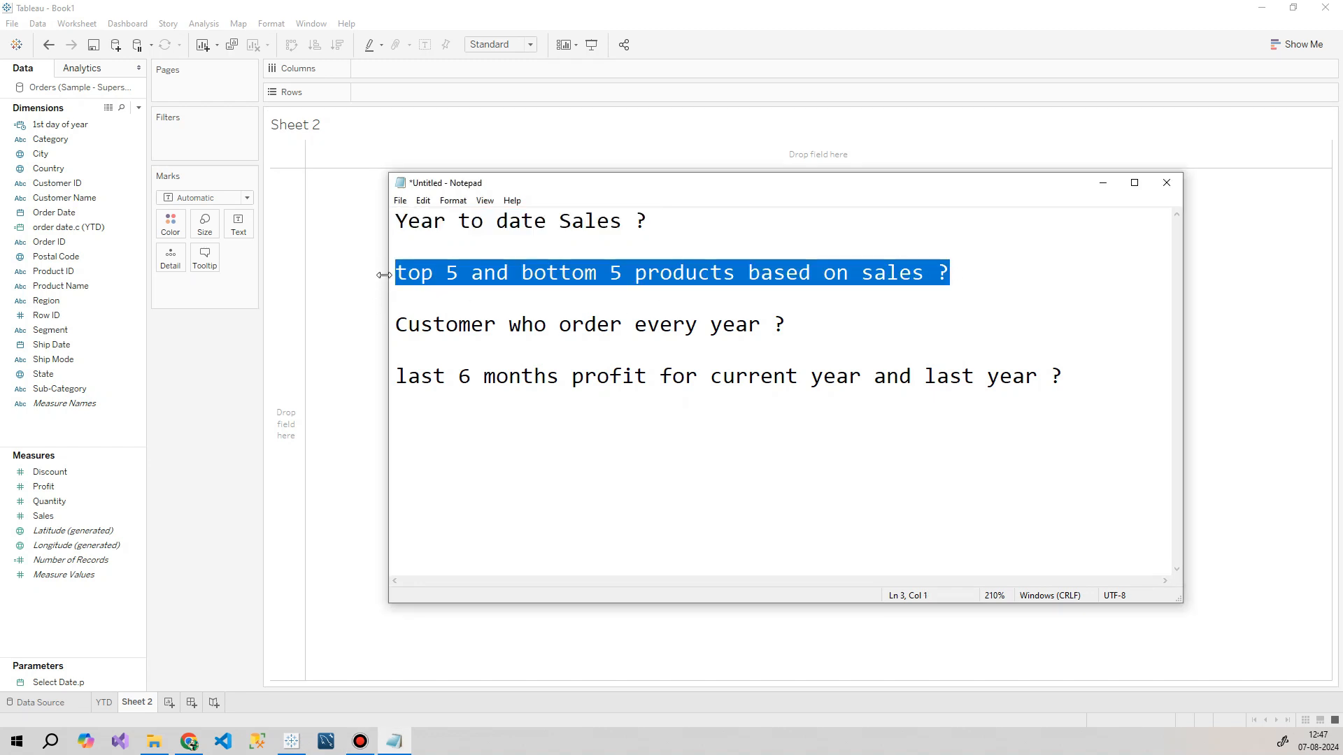
# Step: Replace Sheet 2's title with the copied question "top 5 and bottom 5 products based on sales ?"
pyautogui.click(361, 260)
pyautogui.doubleClick(351, 125)
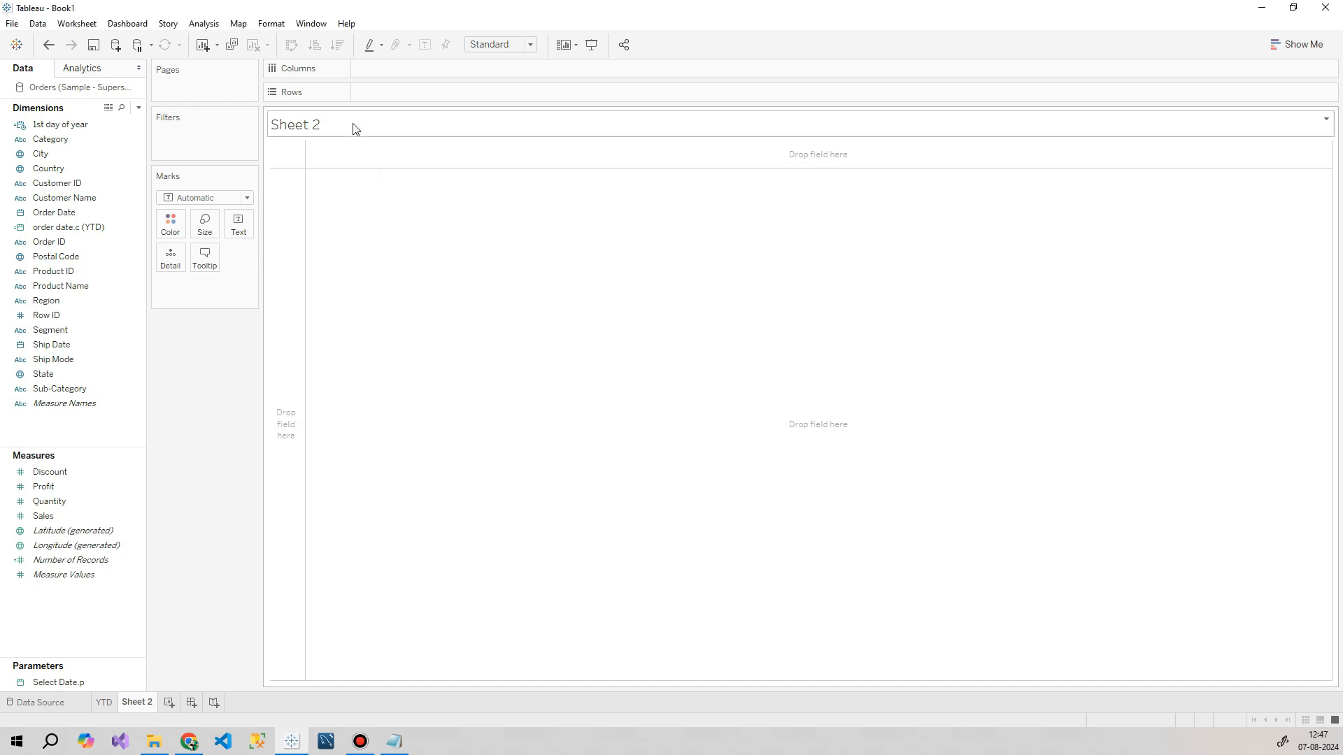
pyautogui.hotkey('ctrl', 'a')
pyautogui.hotkey('ctrl', 'v')
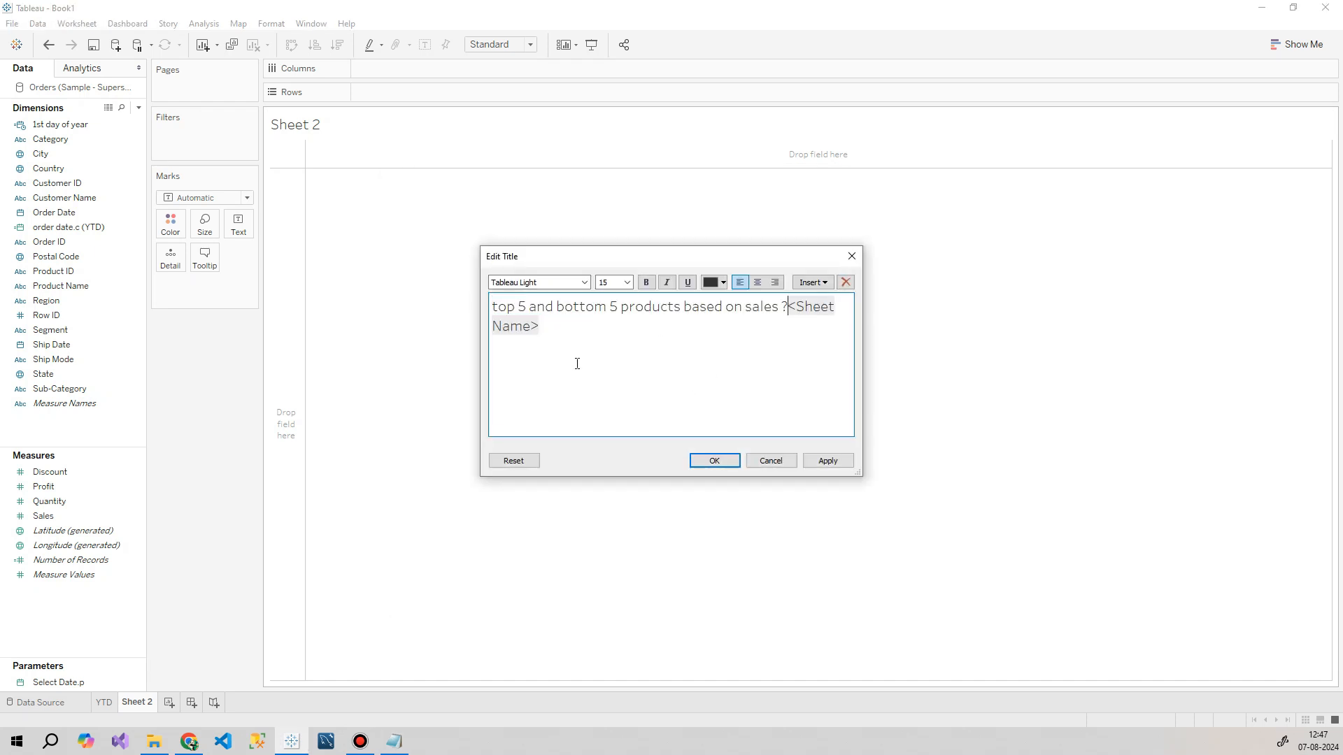
pyautogui.moveTo(790, 307); pyautogui.dragTo(804, 336)
pyautogui.press('BackSpace')
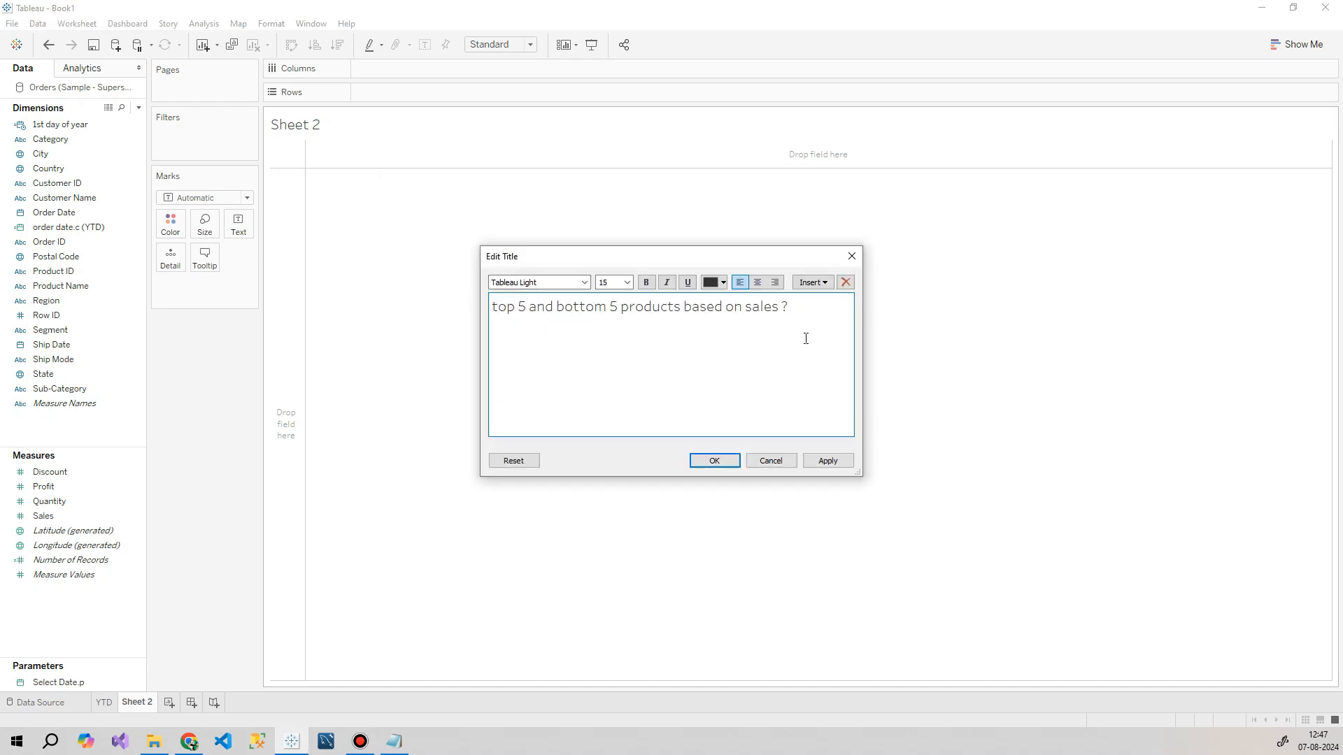
pyautogui.click(714, 461)
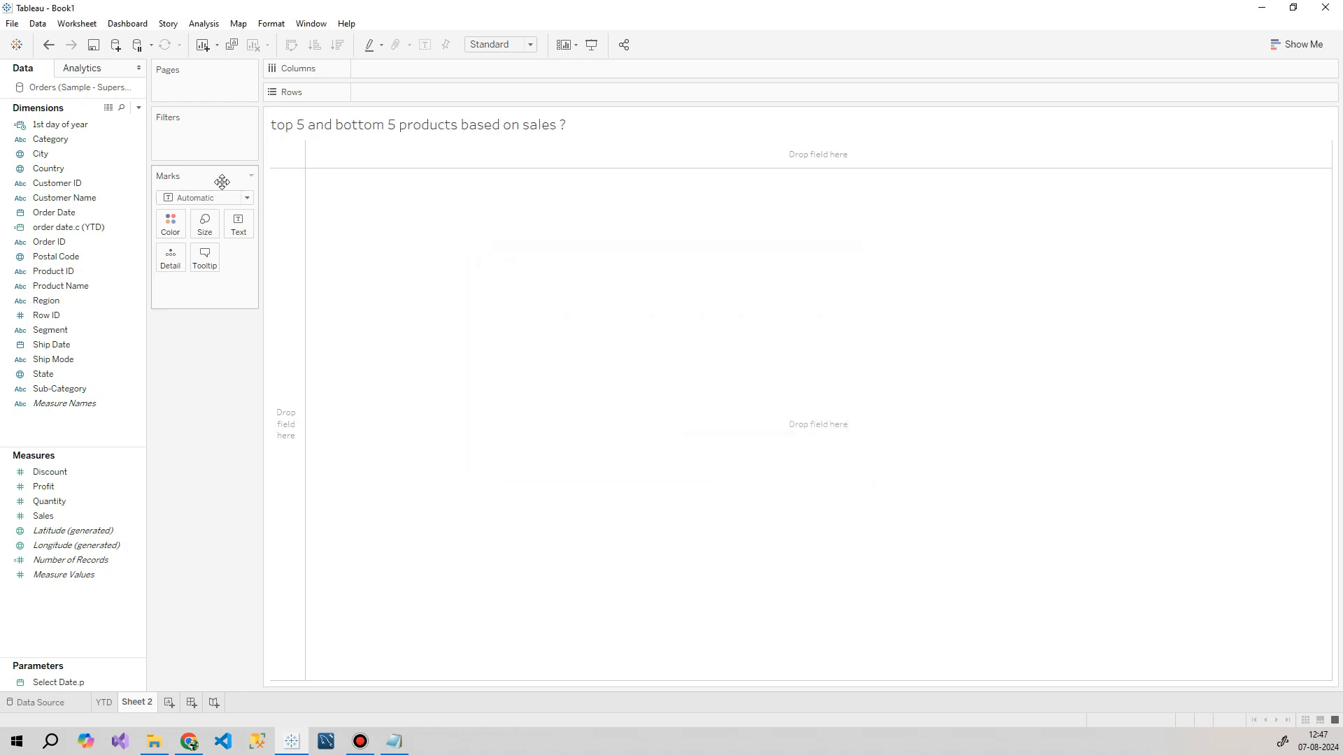
# Step: Build a table of Product Name rows with summed Sales as text, sorted descending by sales
pyautogui.click(86, 231)
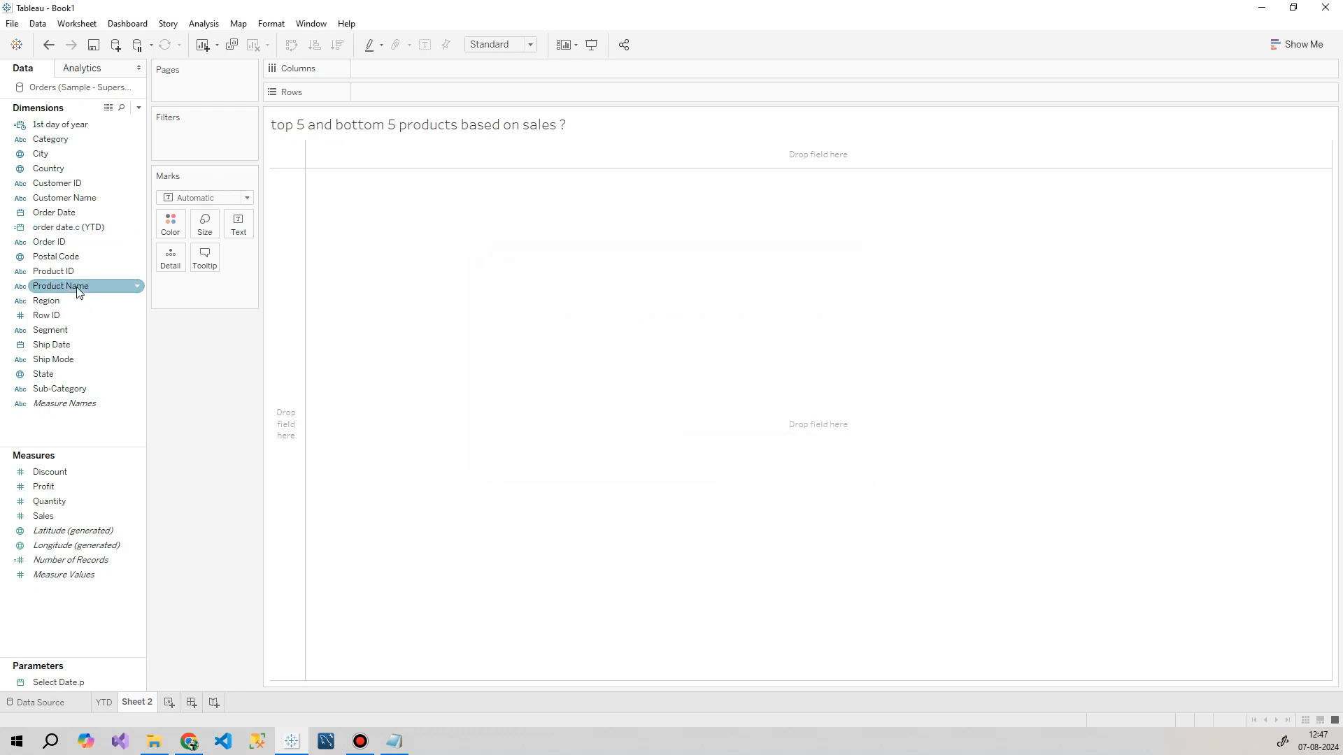
pyautogui.moveTo(66, 286)
pyautogui.mouseDown()
pyautogui.moveTo(401, 79)
pyautogui.moveTo(402, 96)
pyautogui.mouseUp()
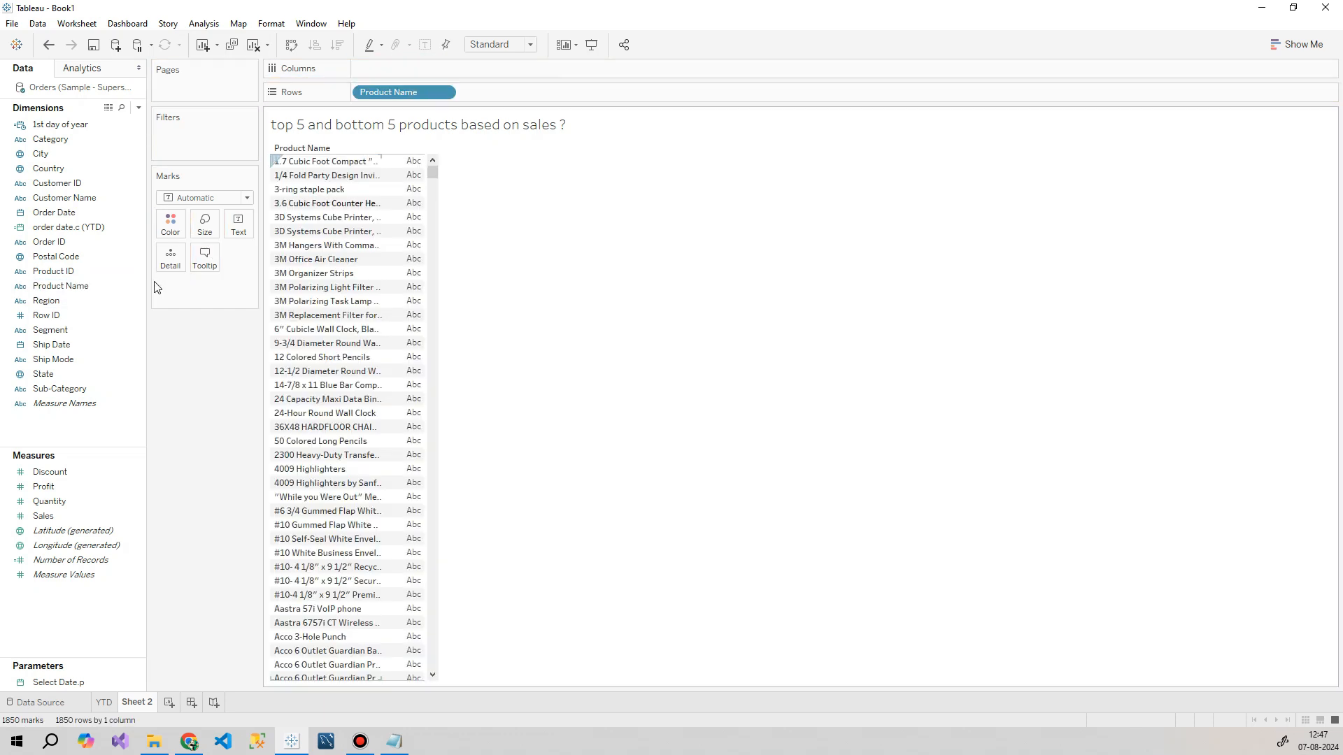
pyautogui.moveTo(44, 516)
pyautogui.mouseDown()
pyautogui.moveTo(429, 343)
pyautogui.moveTo(413, 338)
pyautogui.mouseUp()
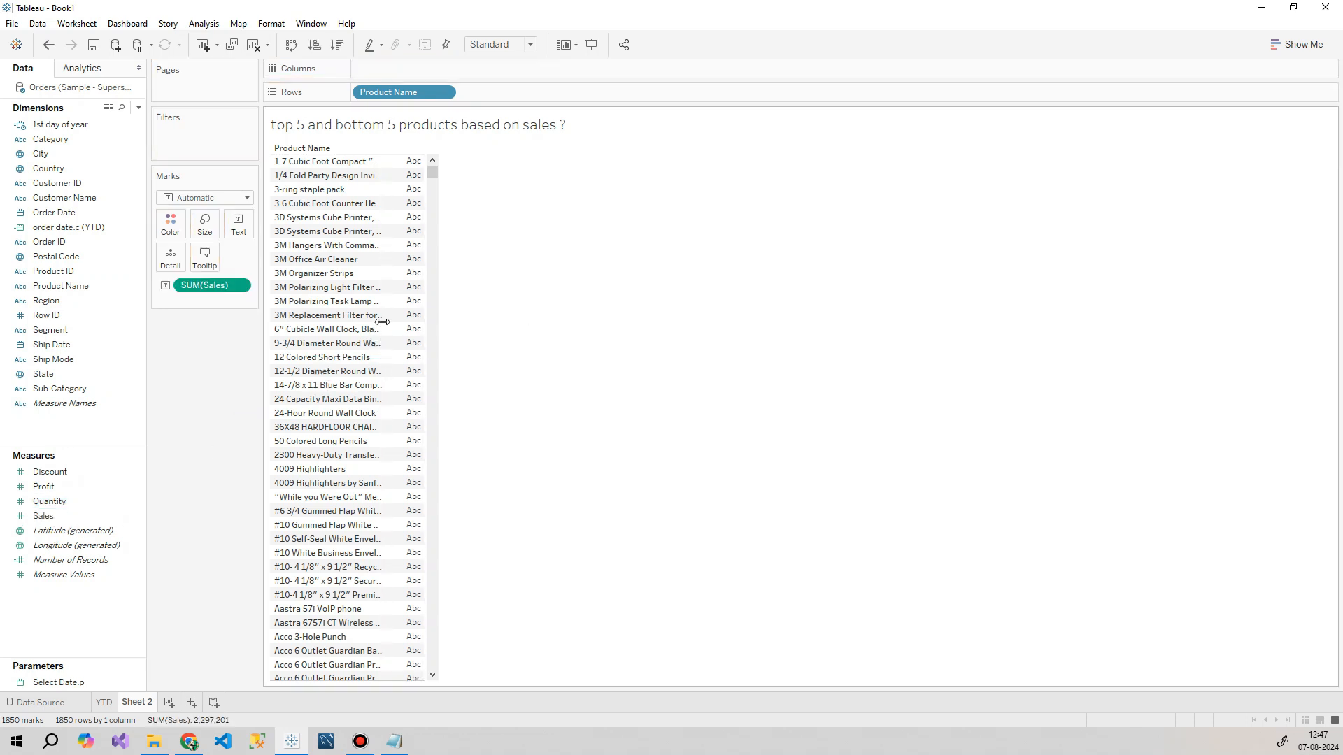
pyautogui.click(337, 45)
pyautogui.moveTo(429, 169); pyautogui.dragTo(465, 219)
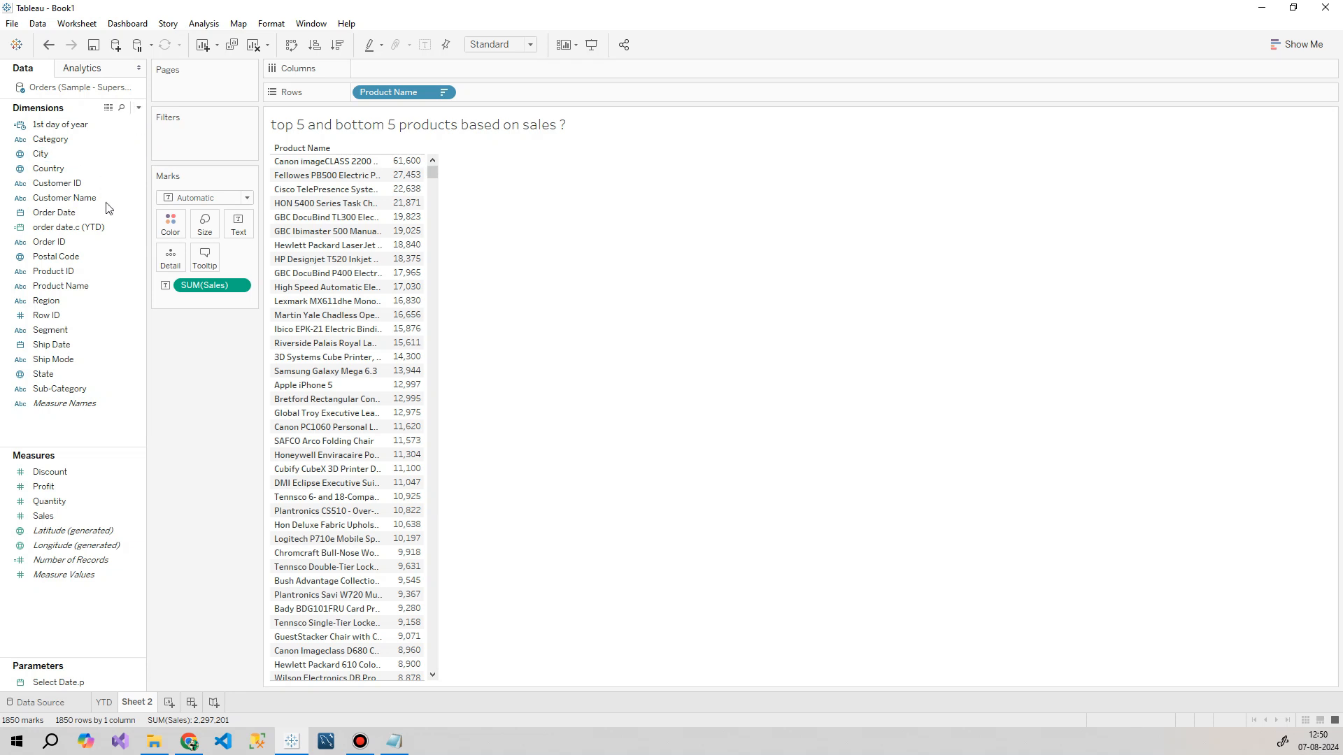
# Step: Create a Product Name set named "top 5" holding the top 5 by sum of Sales, and filter the sheet by it
pyautogui.click(82, 287)
pyautogui.rightClick(81, 287)
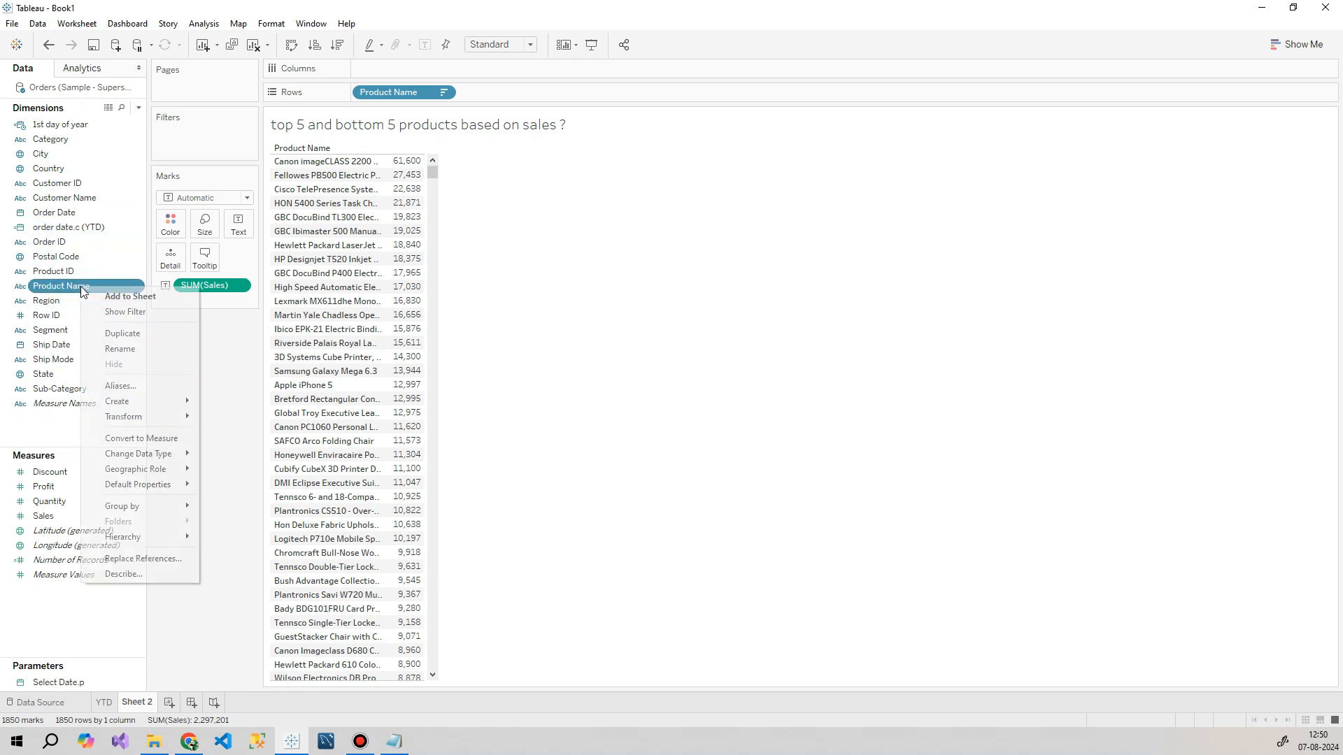
pyautogui.moveTo(160, 401)
pyautogui.click(251, 434)
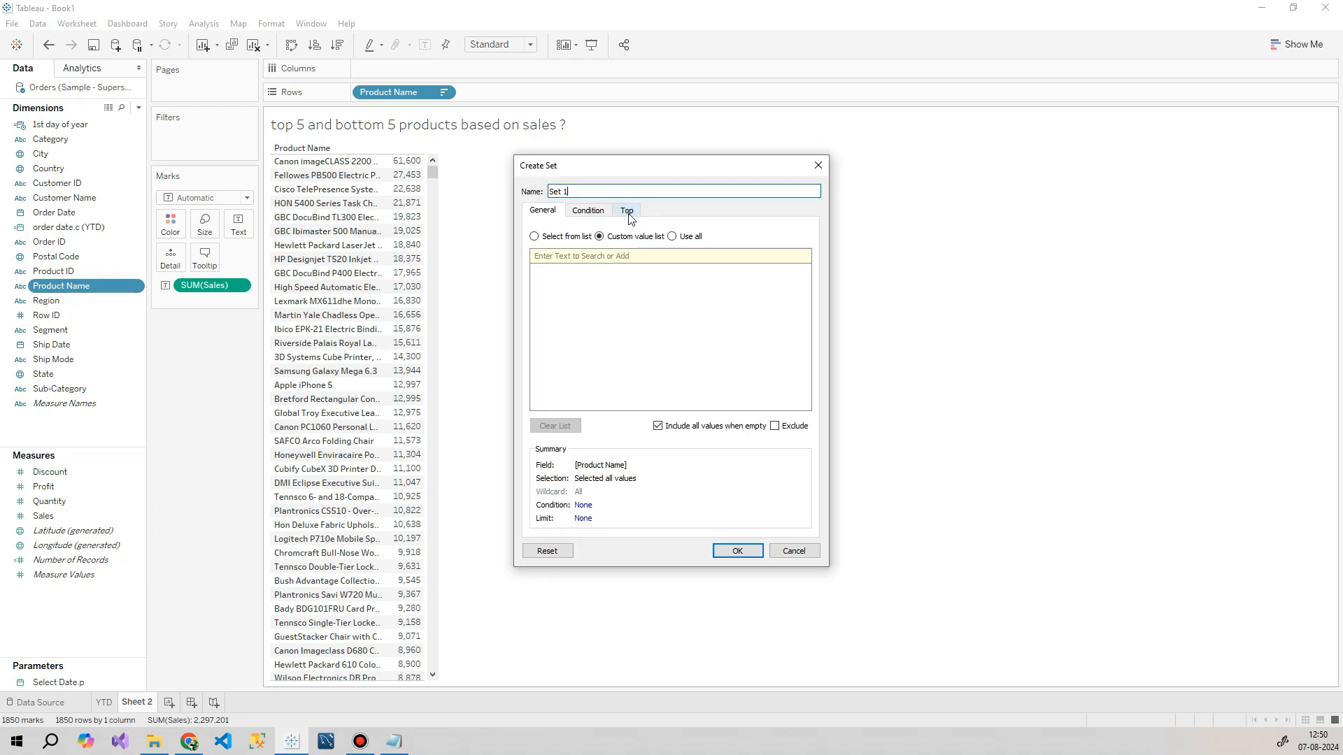
pyautogui.click(620, 217)
pyautogui.click(535, 247)
pyautogui.click(714, 263)
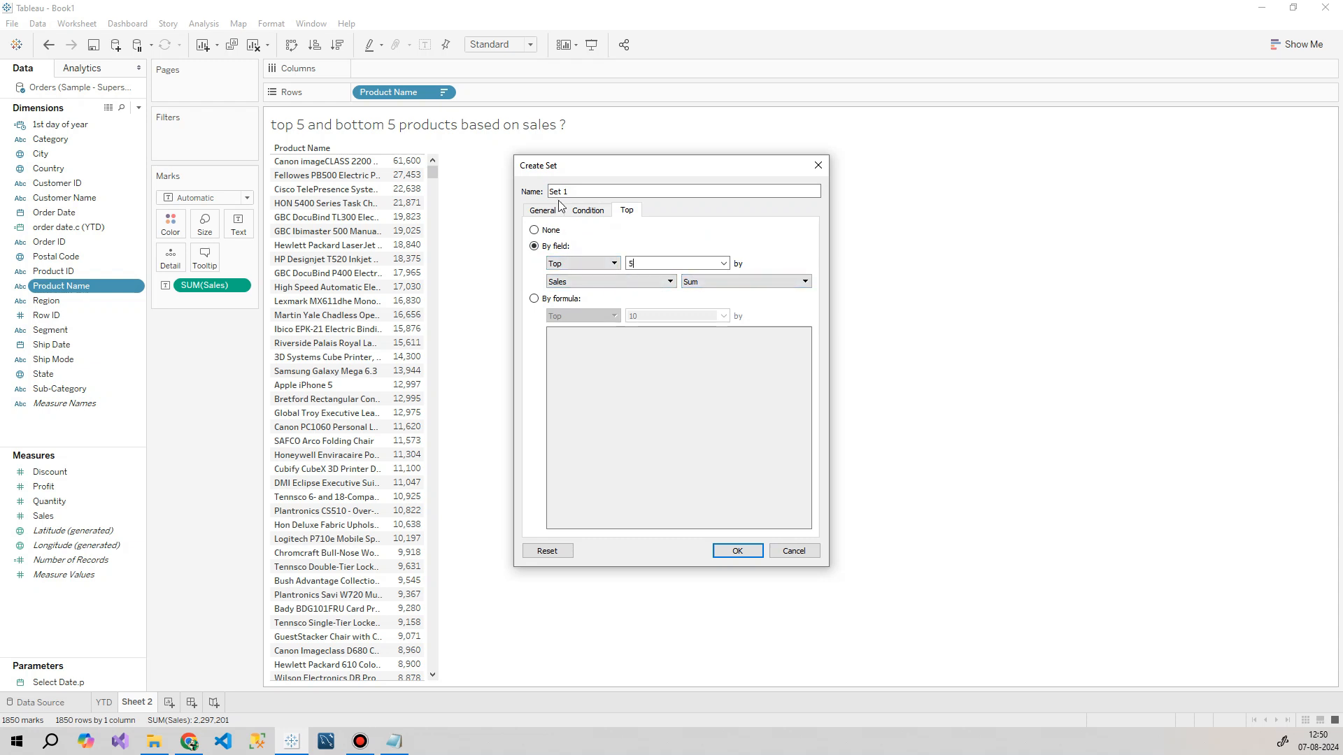
pyautogui.moveTo(573, 191); pyautogui.dragTo(545, 193)
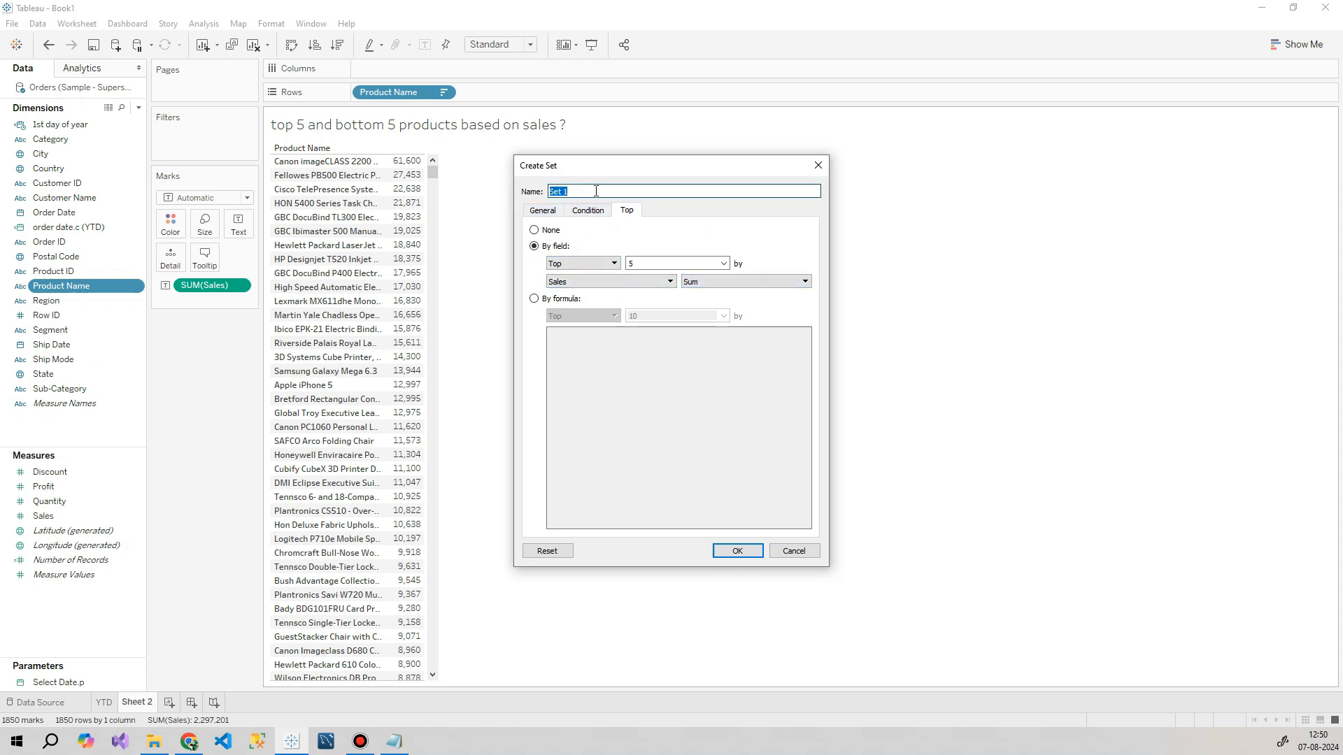
pyautogui.write('top 5')
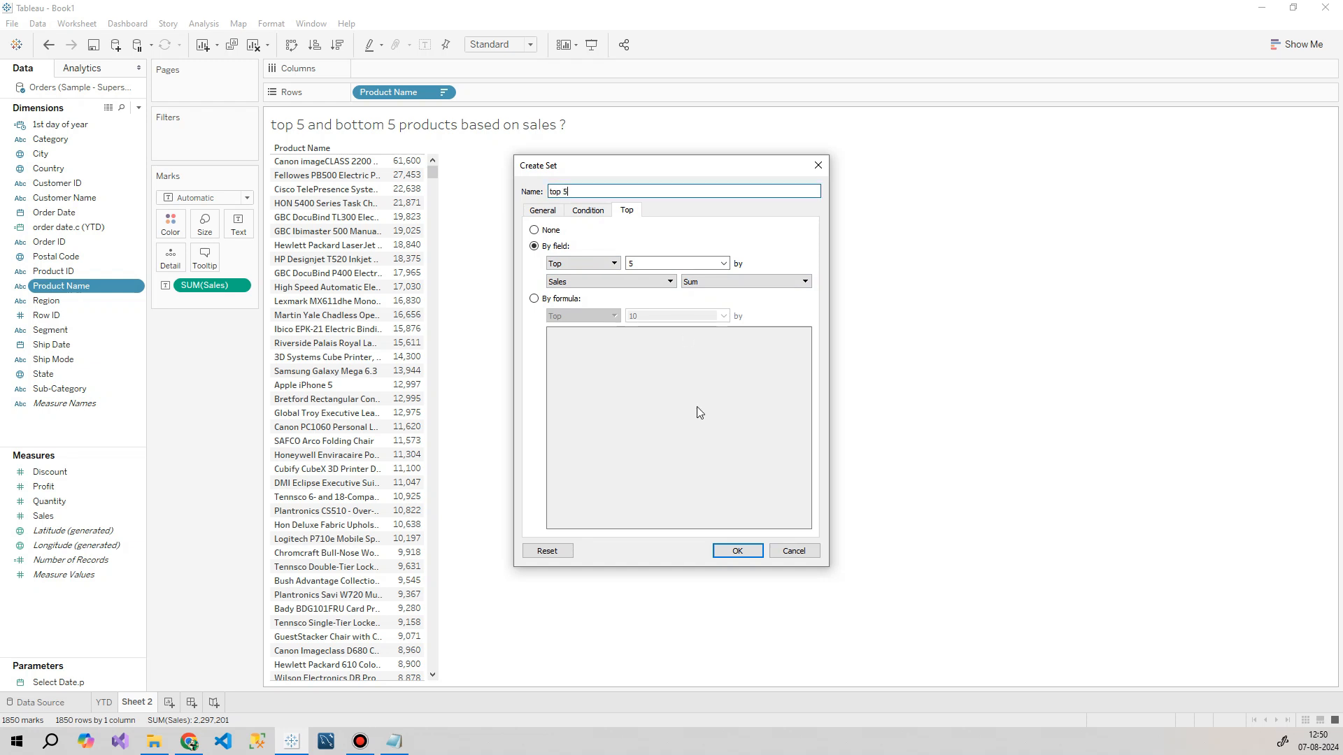
pyautogui.click(754, 554)
pyautogui.moveTo(41, 613); pyautogui.dragTo(179, 148)
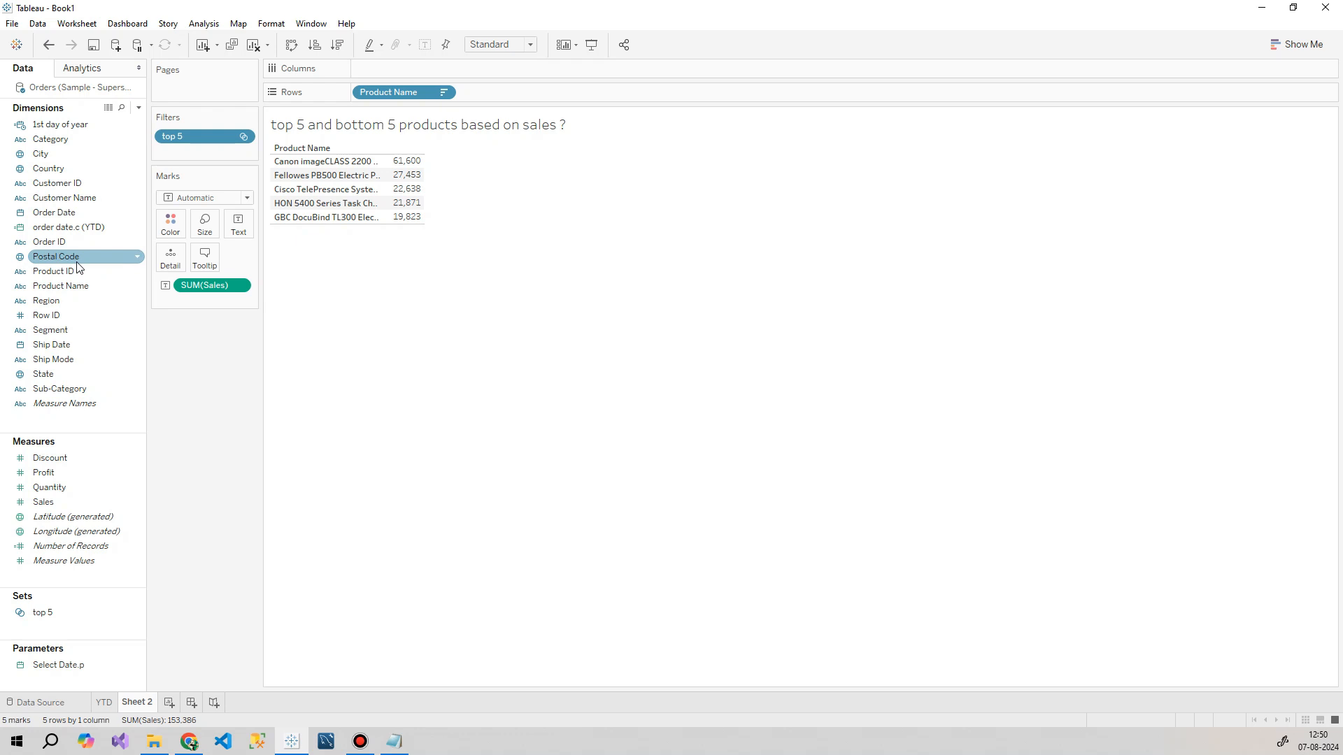
# Step: Create a Product Name set named "bottom 5" holding the bottom 5 by sum of Sales
pyautogui.rightClick(85, 286)
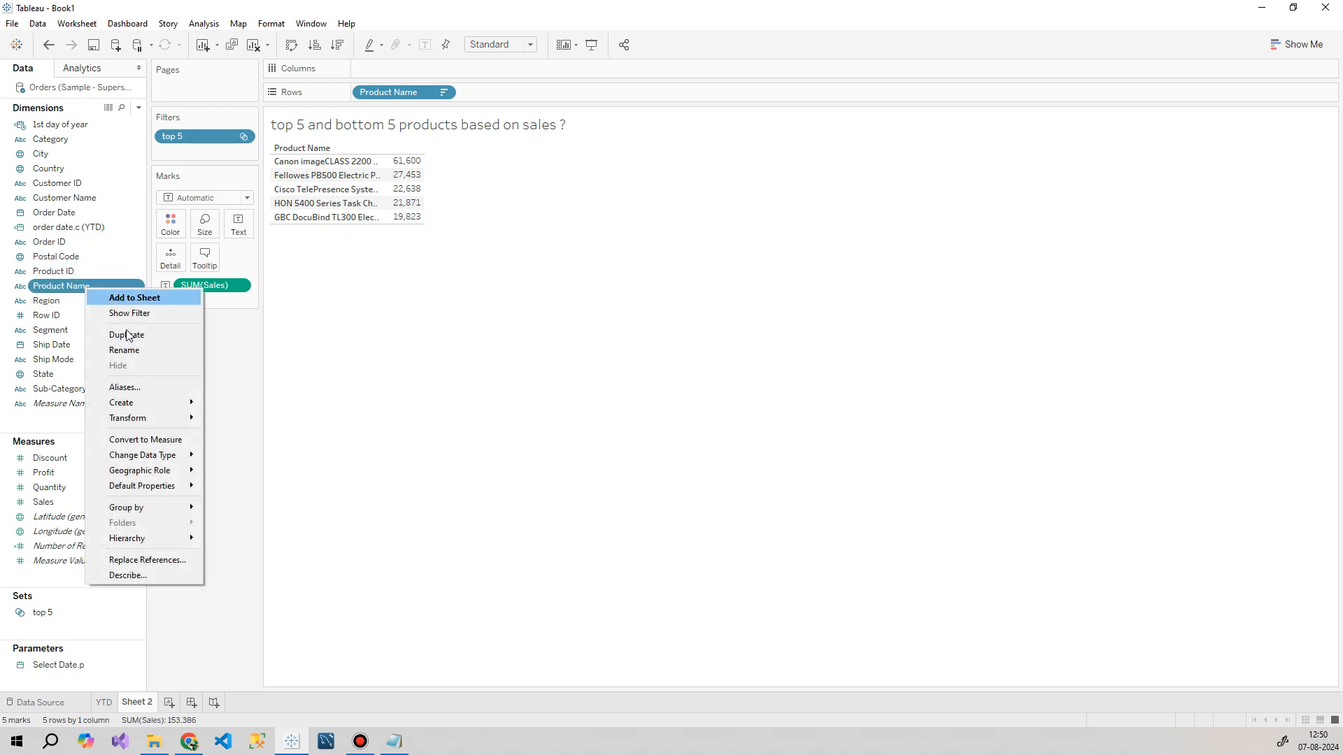
pyautogui.moveTo(126, 403)
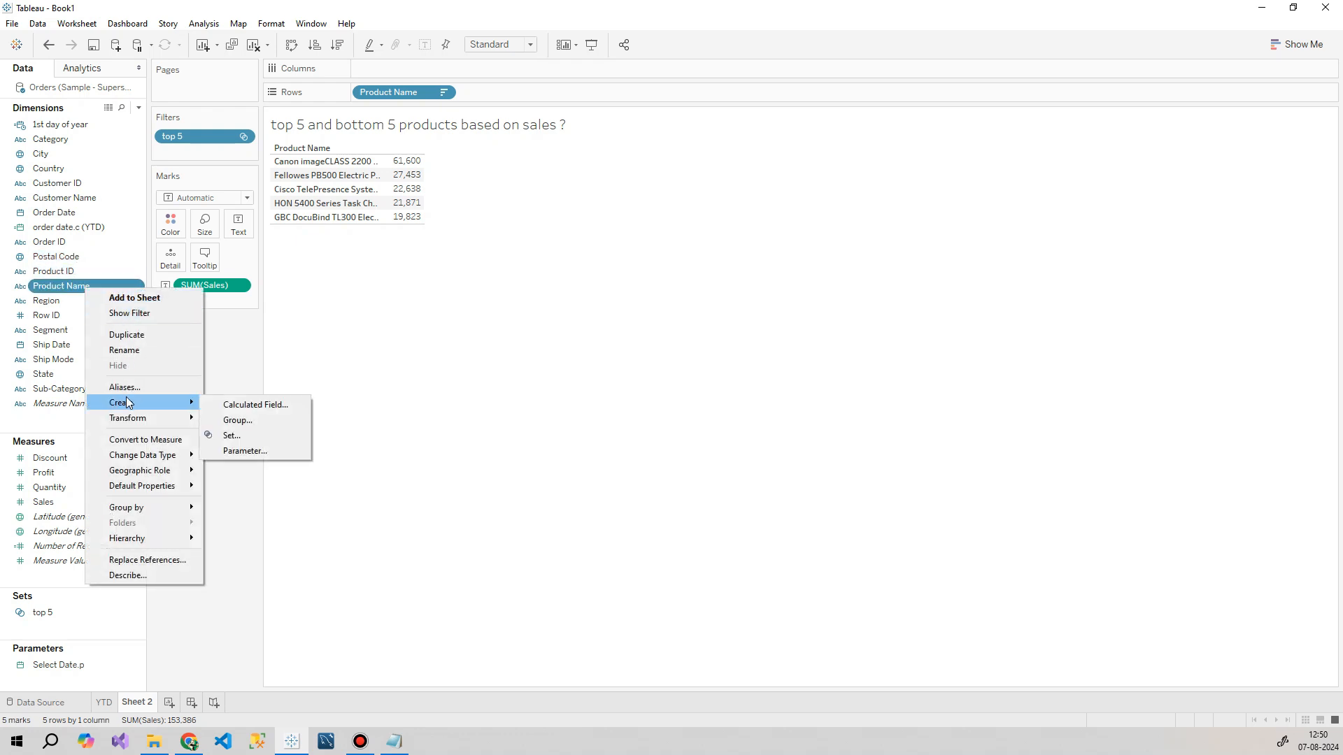
pyautogui.click(225, 438)
pyautogui.click(624, 209)
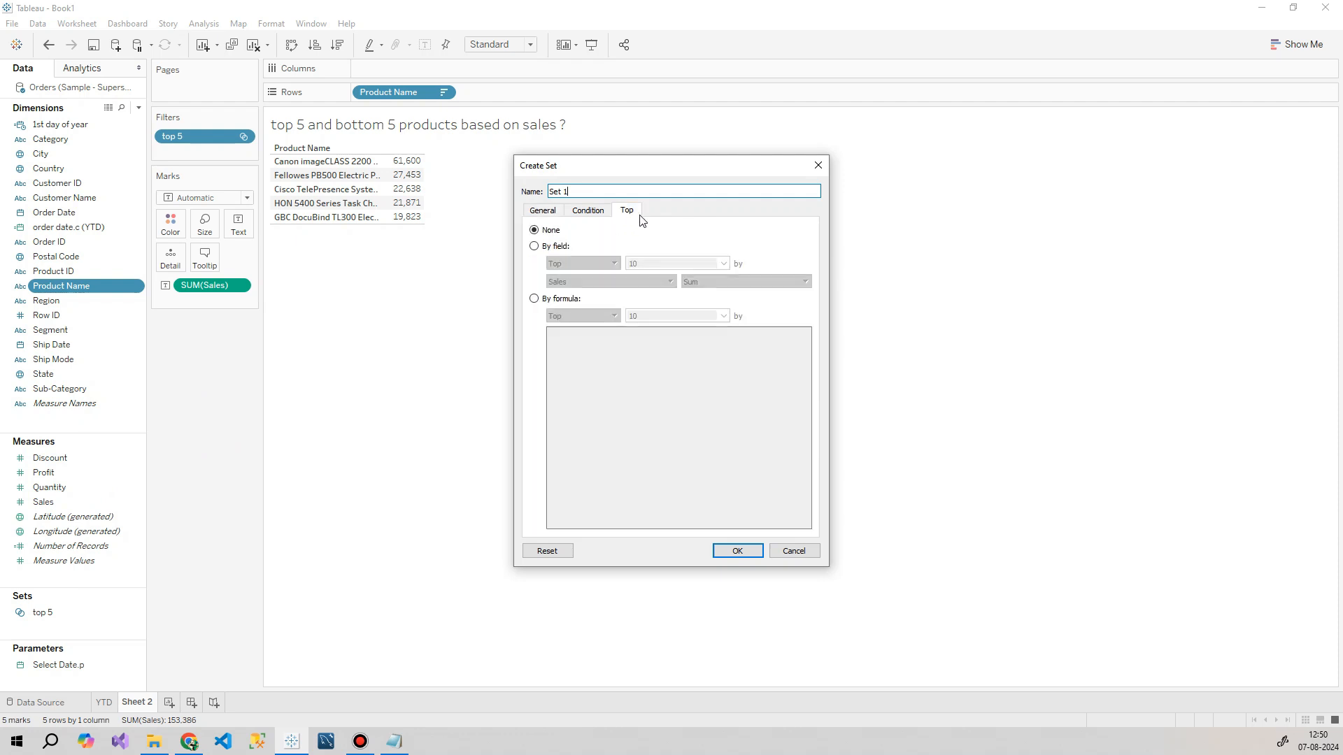
pyautogui.click(533, 247)
pyautogui.click(582, 264)
pyautogui.click(574, 292)
pyautogui.moveTo(584, 191); pyautogui.dragTo(494, 196)
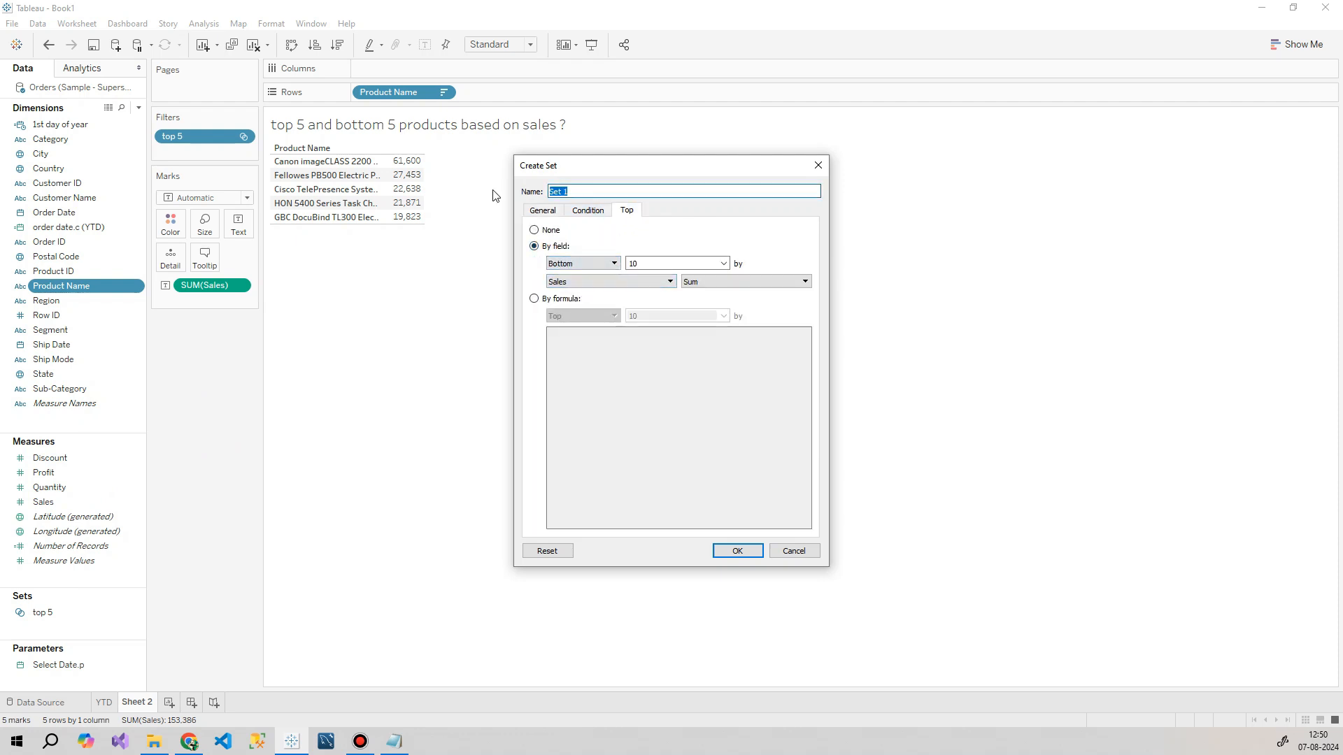
pyautogui.write('bo')
pyautogui.moveTo(692, 263); pyautogui.dragTo(595, 266)
pyautogui.write('5')
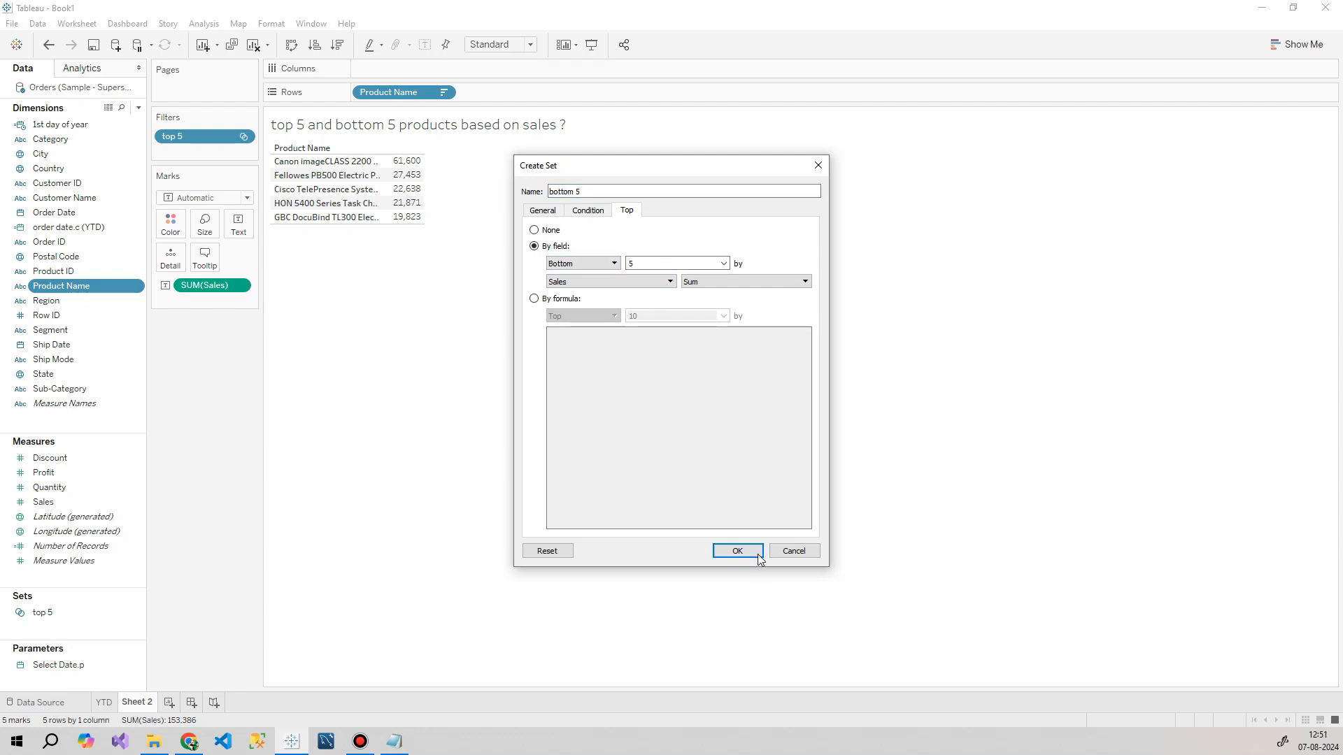
pyautogui.click(736, 551)
# Step: Try filtering the sheet by the bottom 5 set together with top 5, and remove both set filters
pyautogui.moveTo(47, 614); pyautogui.dragTo(174, 154)
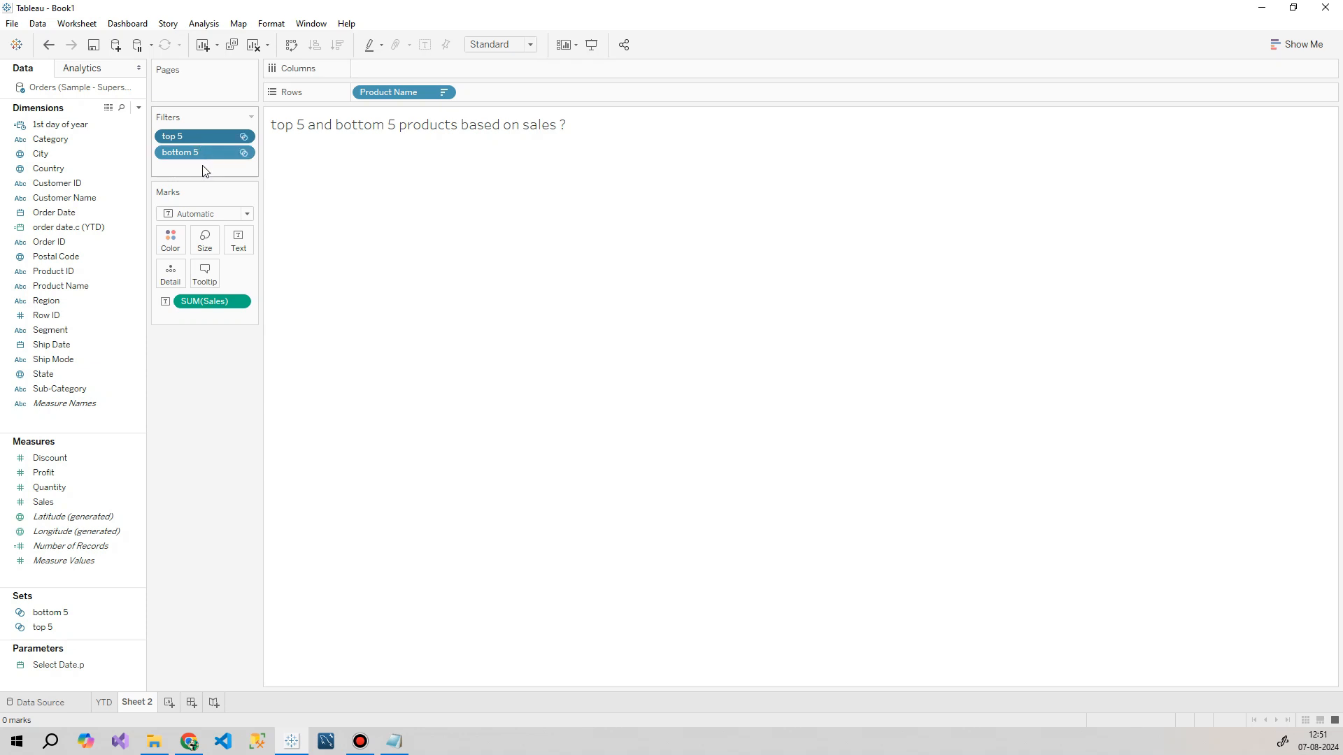
pyautogui.moveTo(221, 153); pyautogui.dragTo(220, 362)
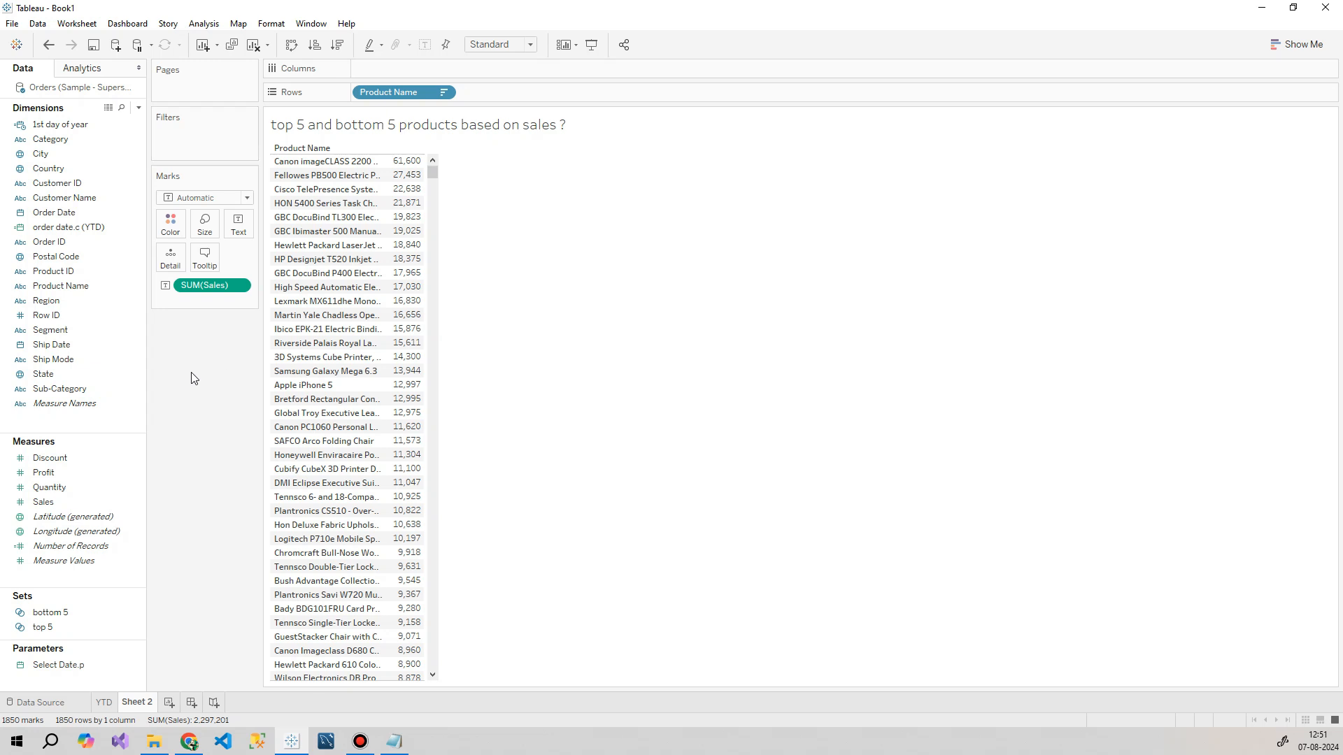
# Step: Create a combined set from the bottom 5 and top 5 sets, including all members in both sets
pyautogui.rightClick(71, 609)
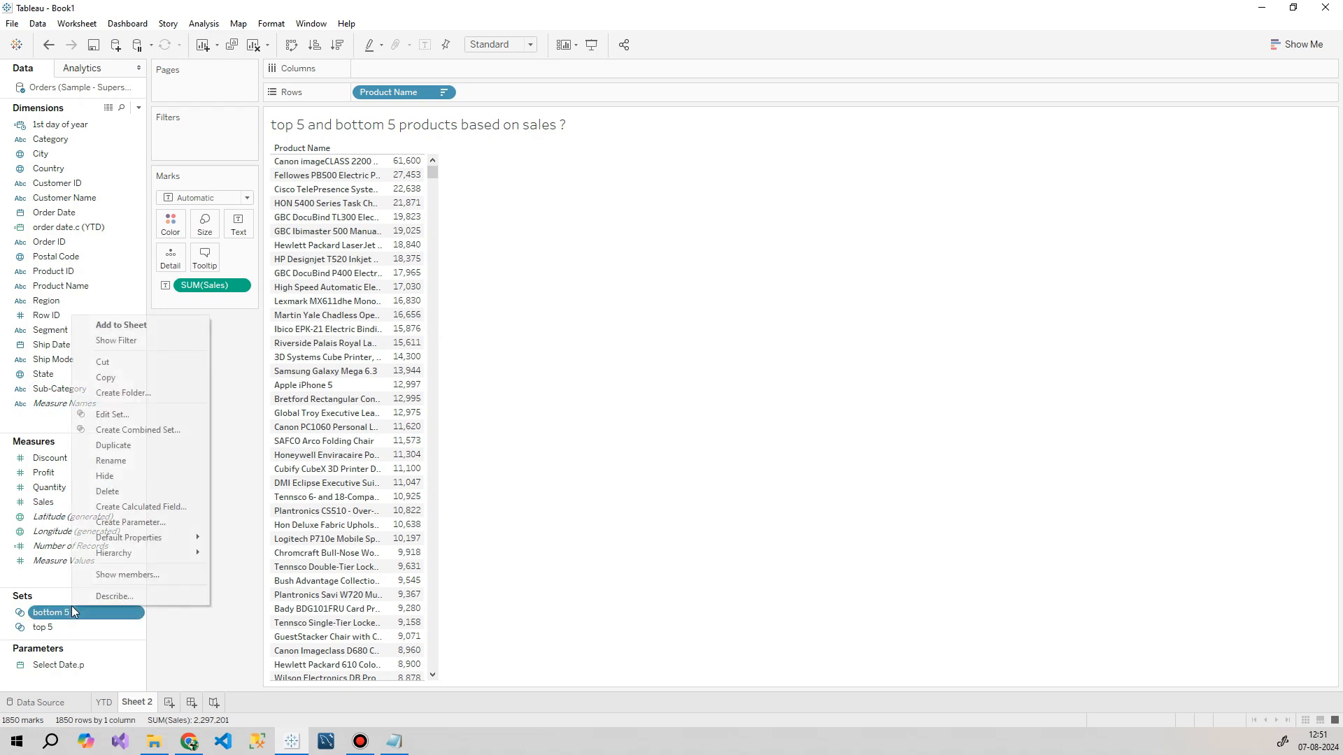
pyautogui.click(144, 432)
pyautogui.click(603, 329)
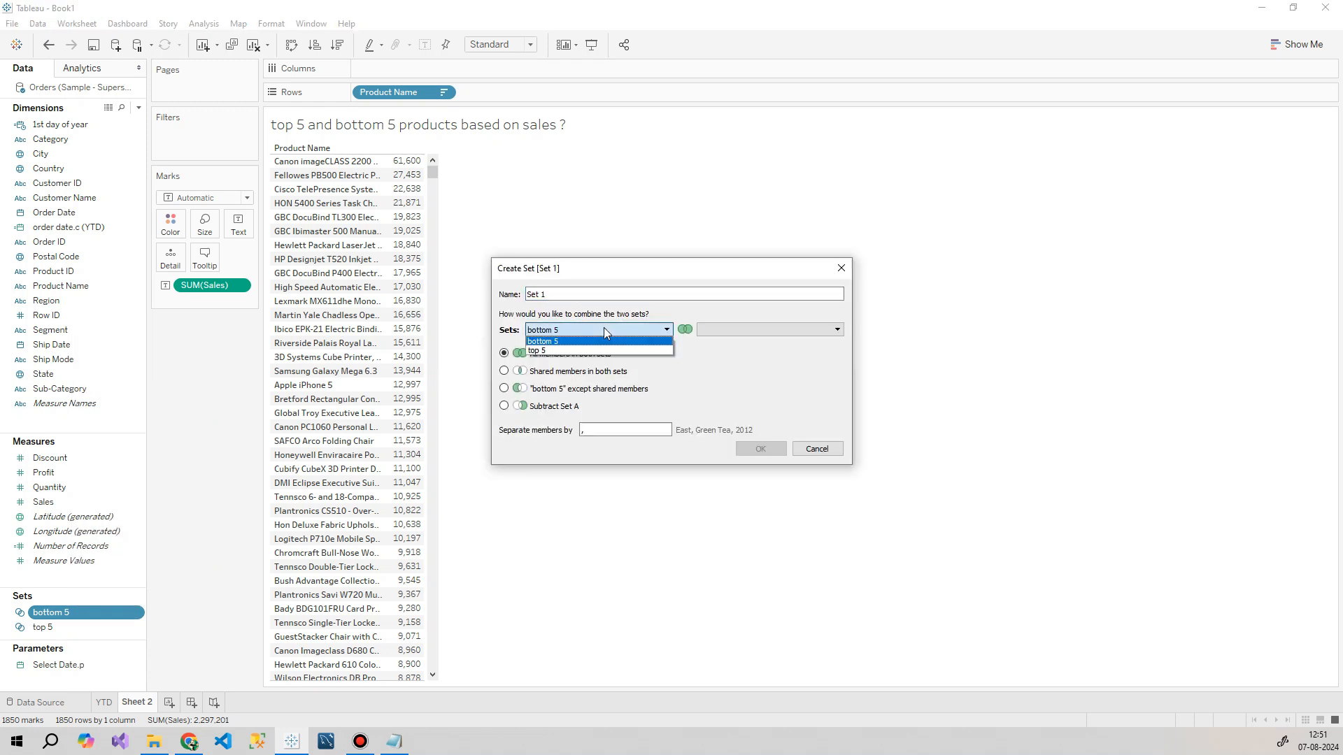
pyautogui.click(576, 351)
pyautogui.click(741, 328)
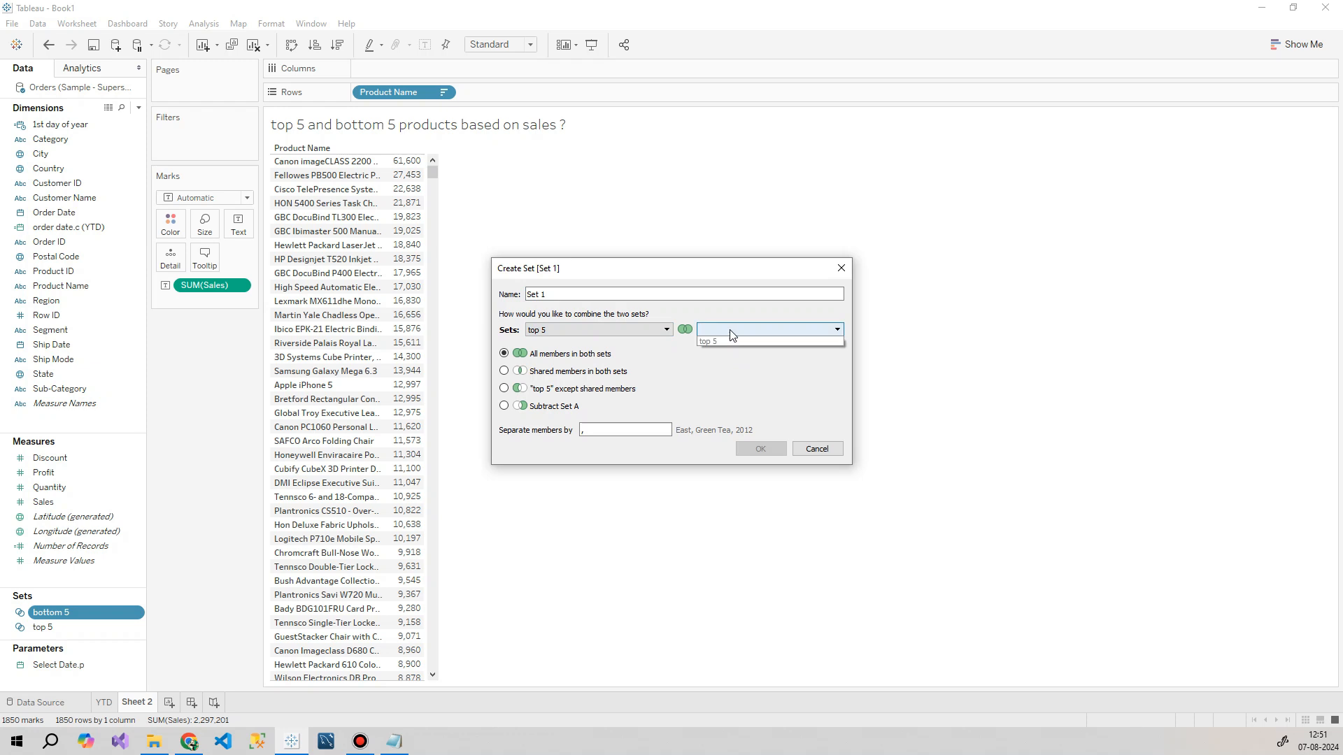
pyautogui.click(597, 330)
pyautogui.click(597, 329)
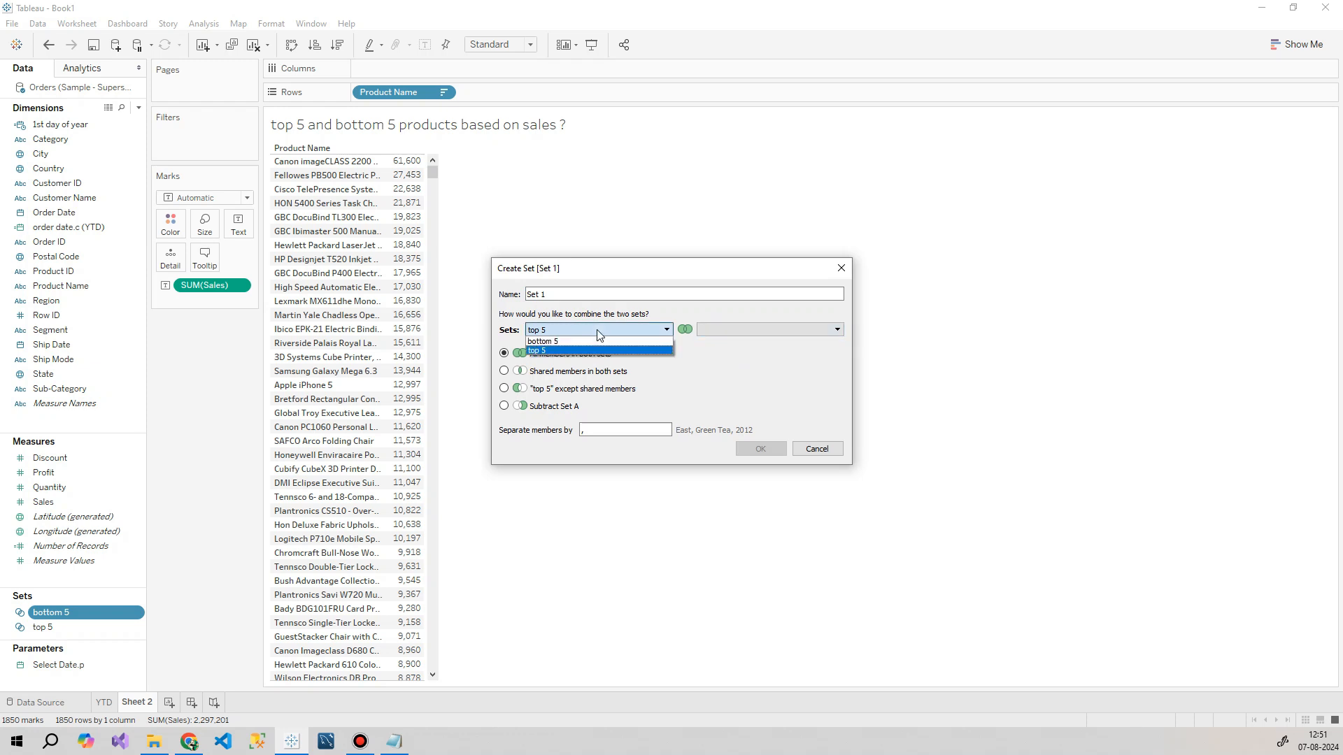
pyautogui.click(598, 341)
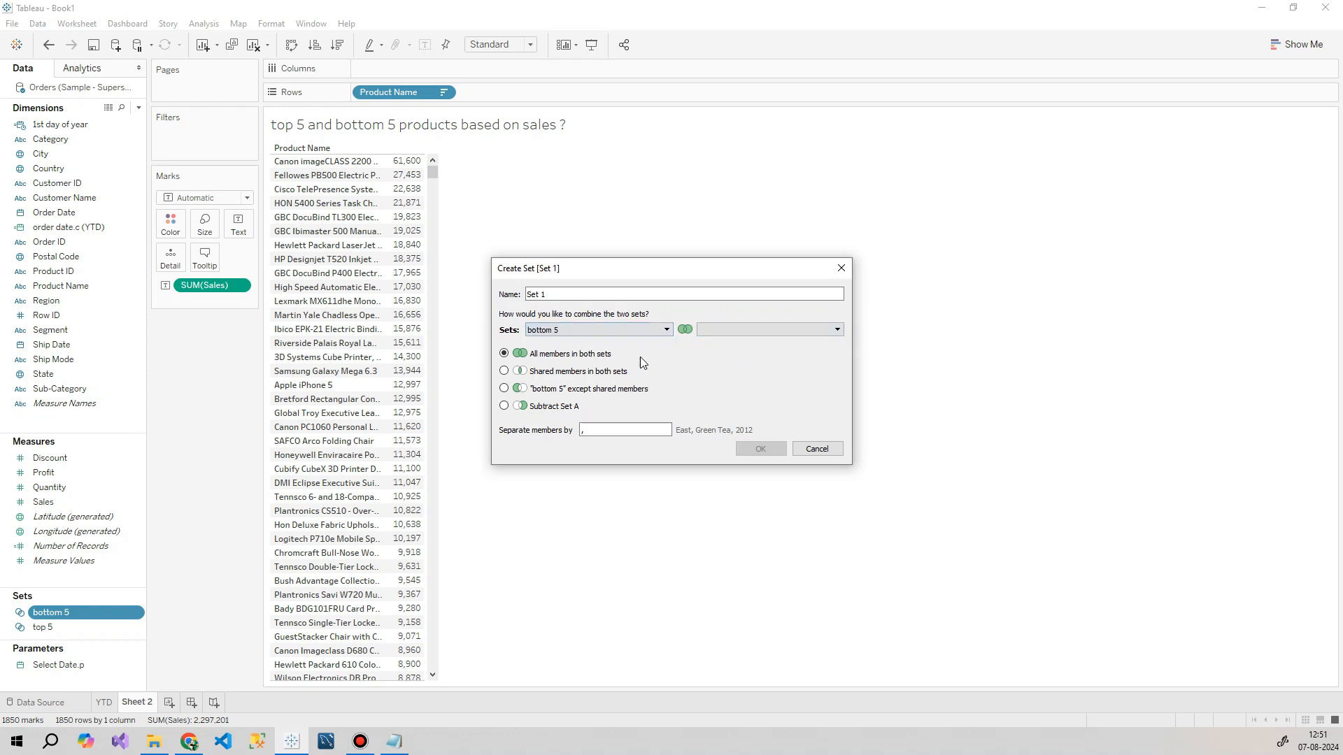
pyautogui.click(837, 330)
pyautogui.click(747, 344)
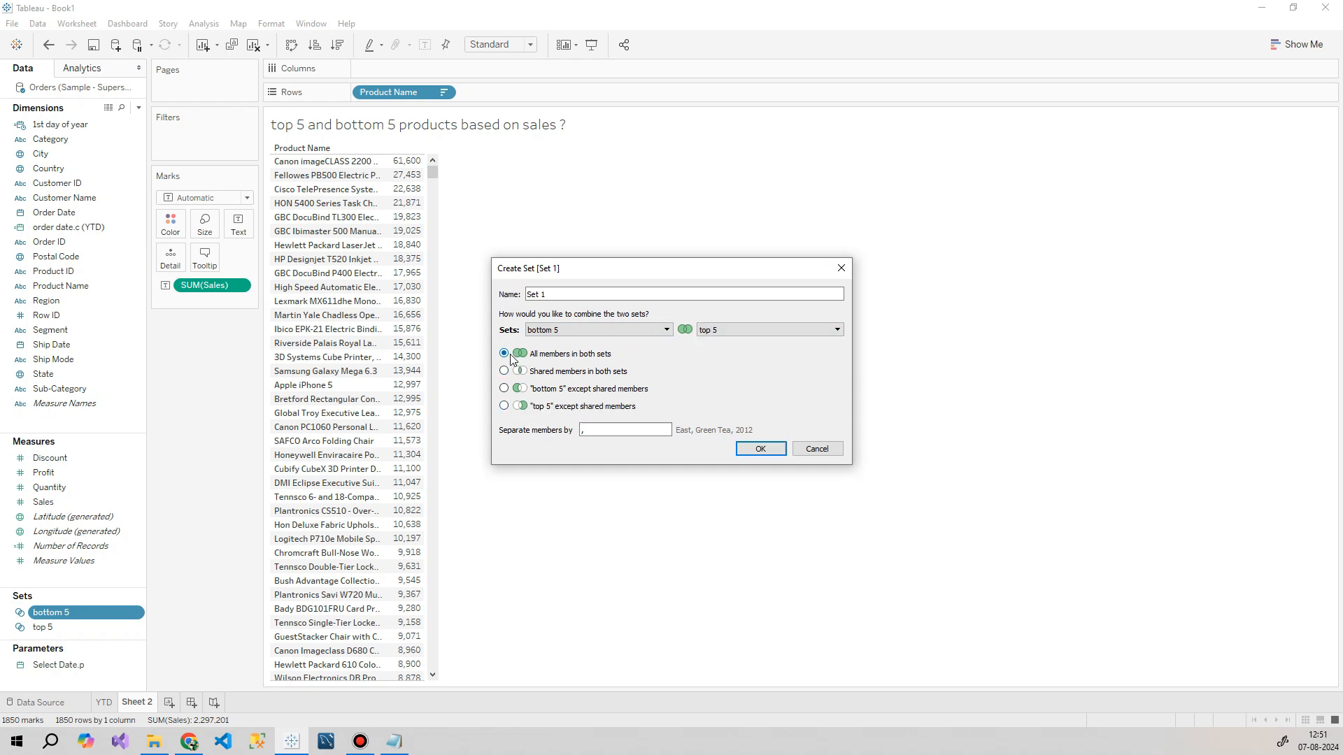
pyautogui.click(763, 449)
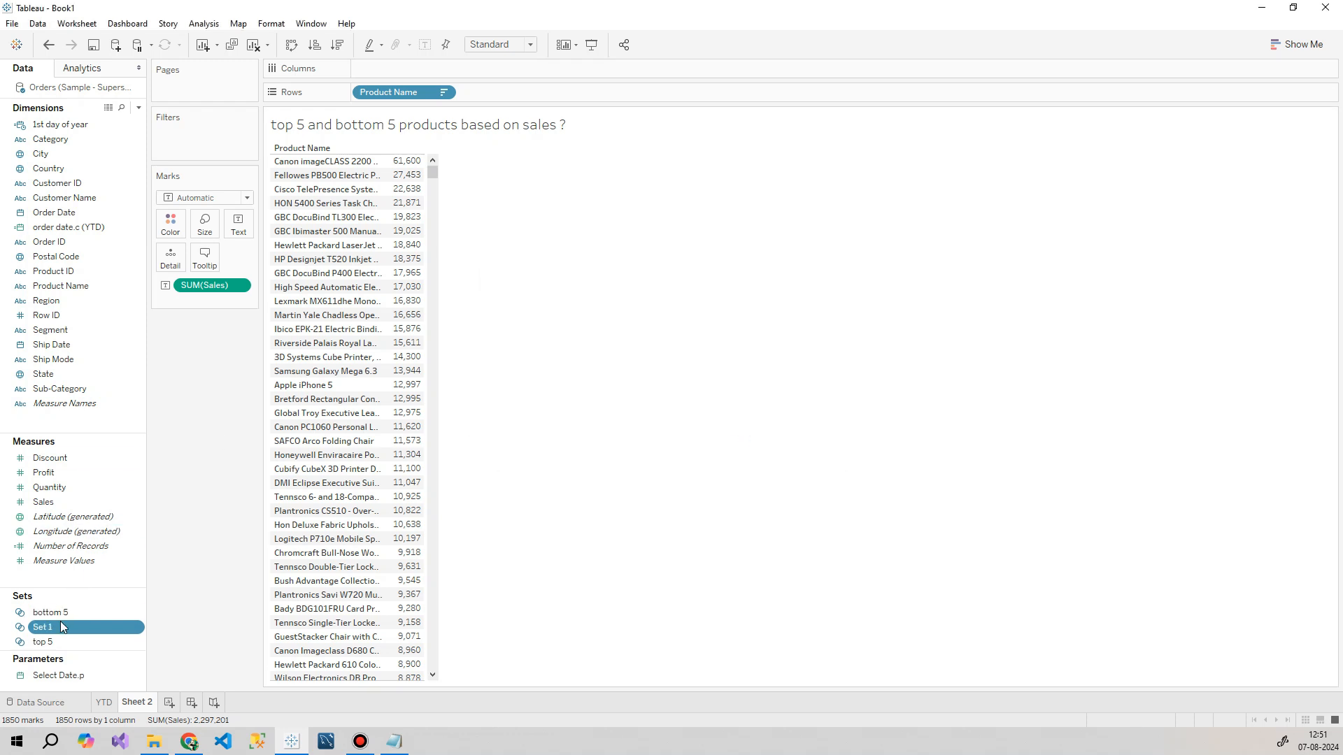
# Step: Rename the combined set Set 1 as "Combined set"
pyautogui.rightClick(57, 627)
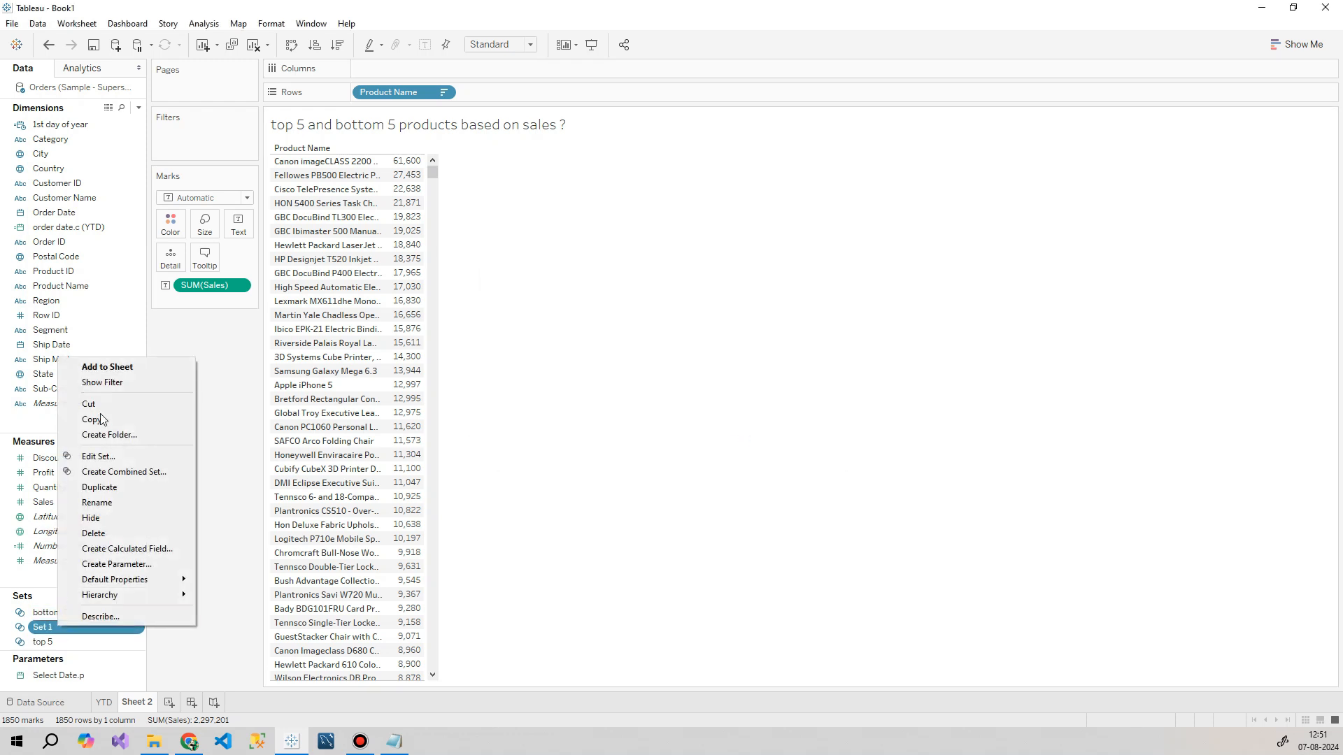
pyautogui.click(112, 456)
pyautogui.moveTo(574, 295); pyautogui.dragTo(469, 287)
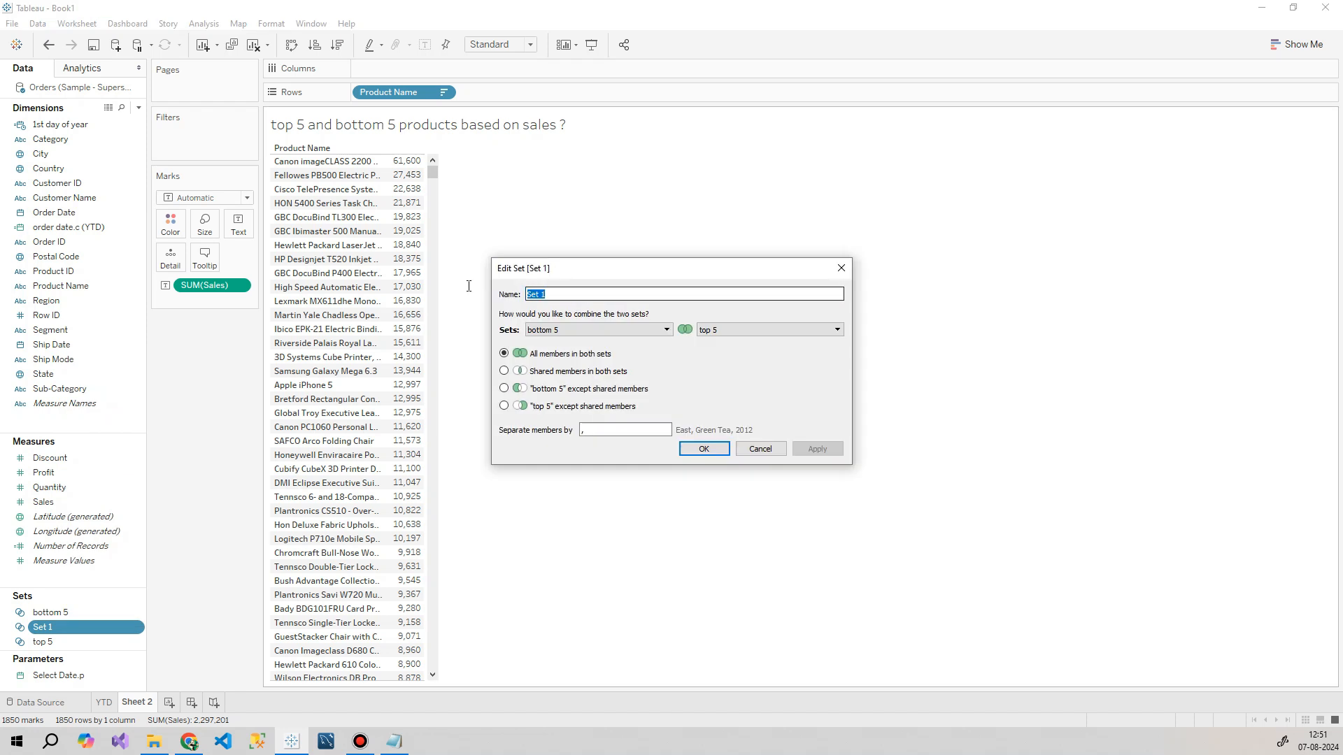
pyautogui.write('Combined set')
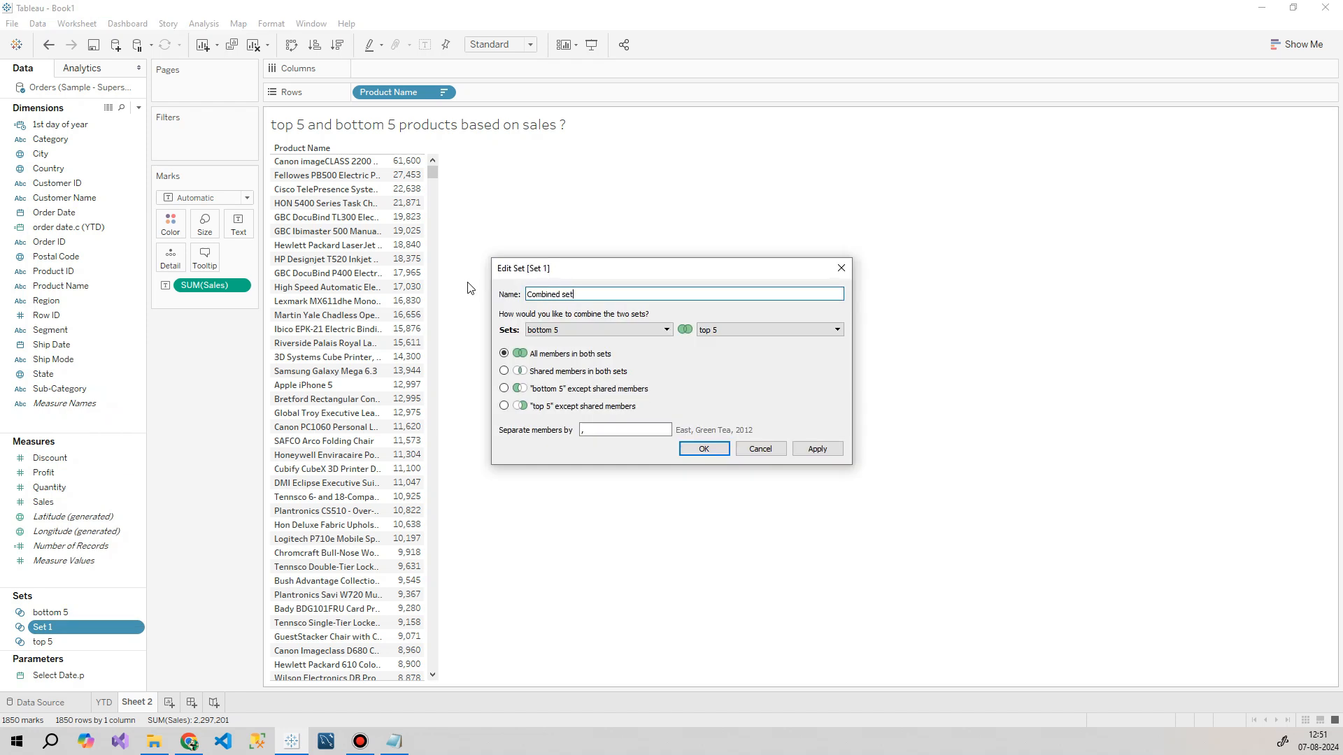
pyautogui.click(705, 449)
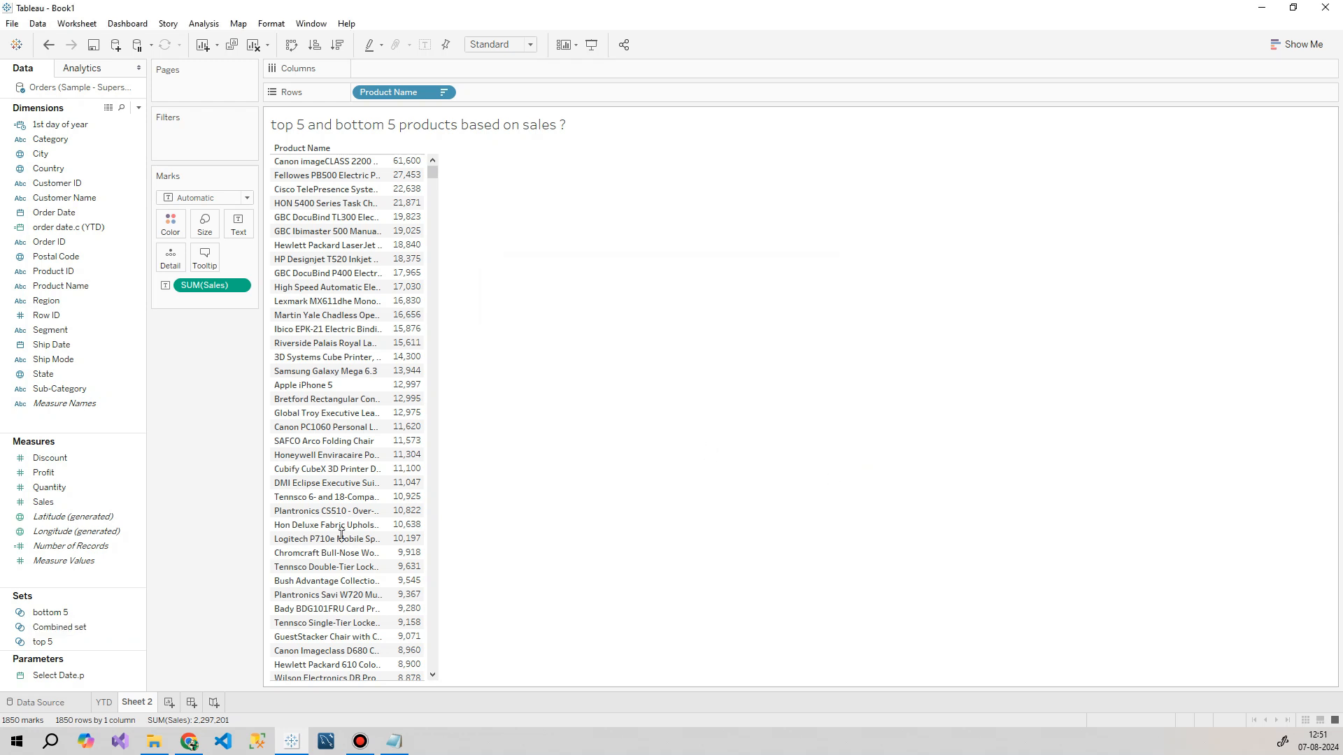
# Step: Filter the sheet by Combined set and widen the Product Name column so longer names fit
pyautogui.moveTo(53, 634); pyautogui.dragTo(192, 148)
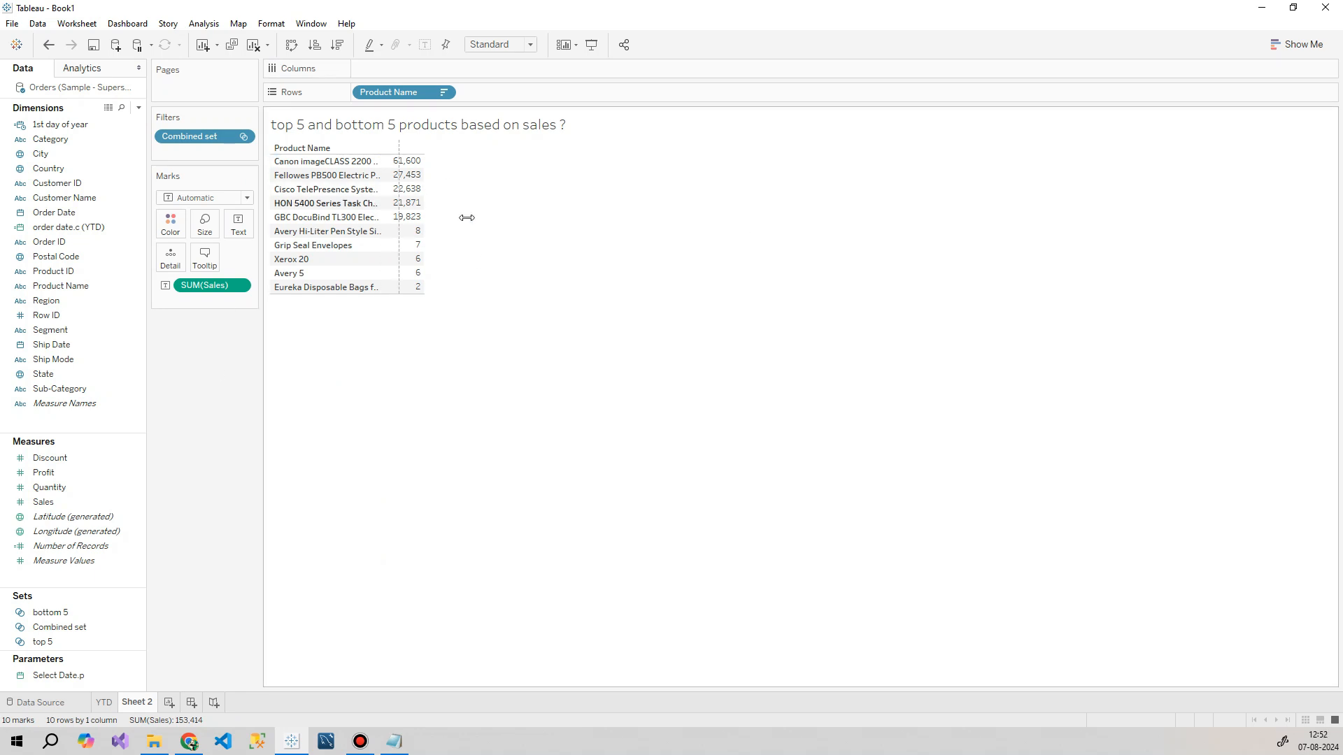
pyautogui.moveTo(467, 218); pyautogui.dragTo(483, 219)
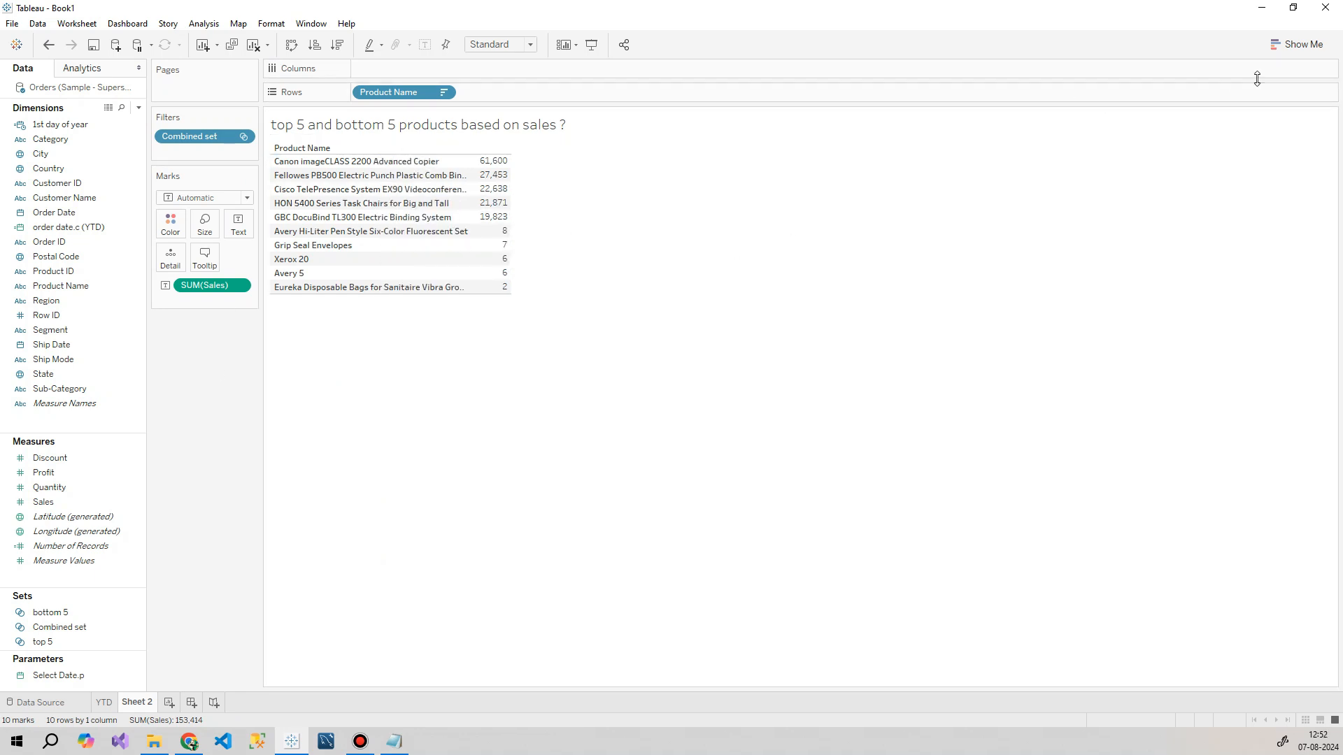
# Step: Convert the table to a horizontal bar chart and sort the products by sales in descending order
pyautogui.click(1297, 44)
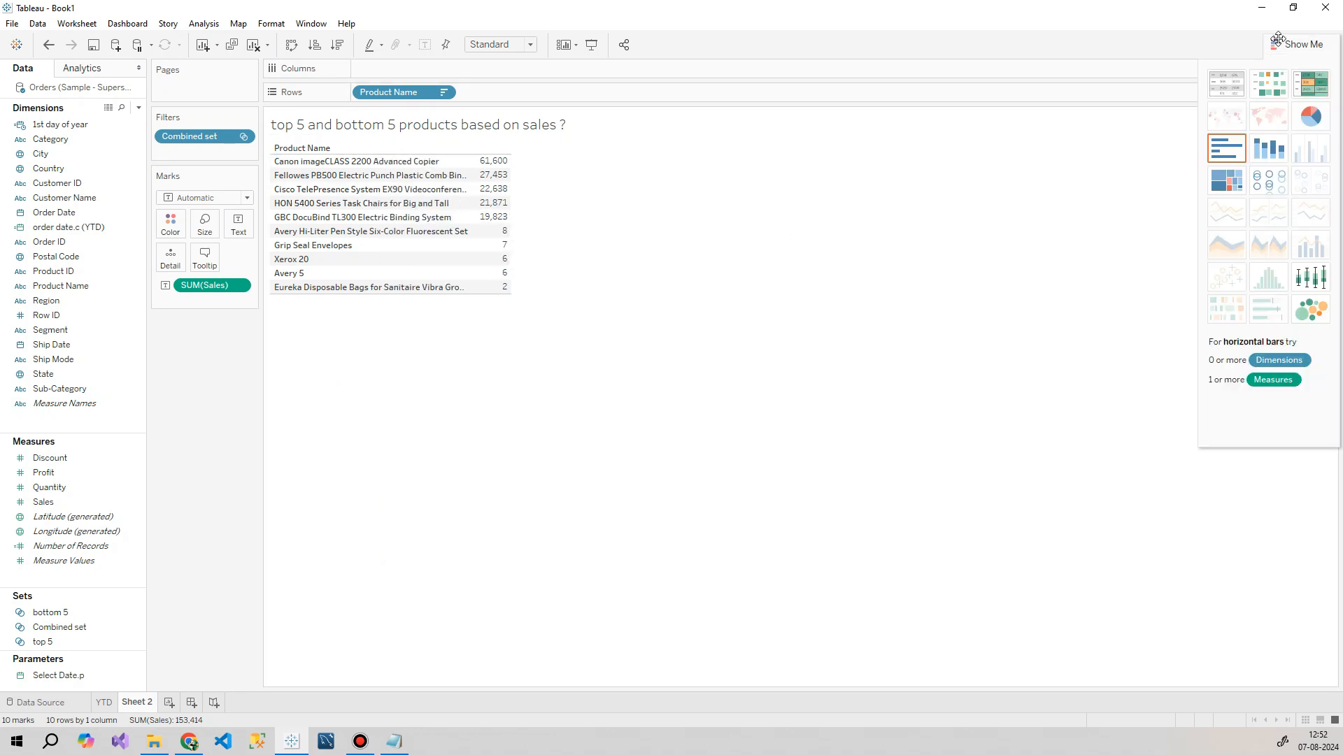
pyautogui.click(1225, 150)
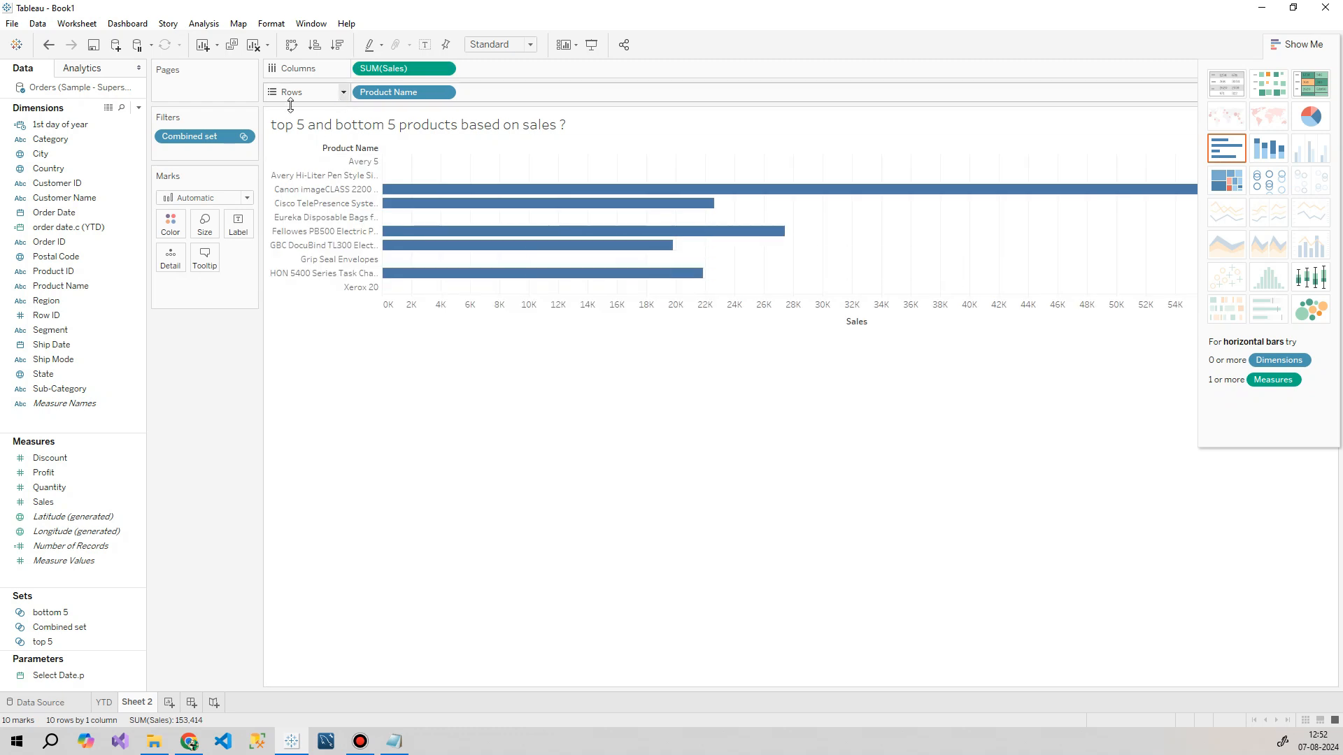
pyautogui.click(339, 46)
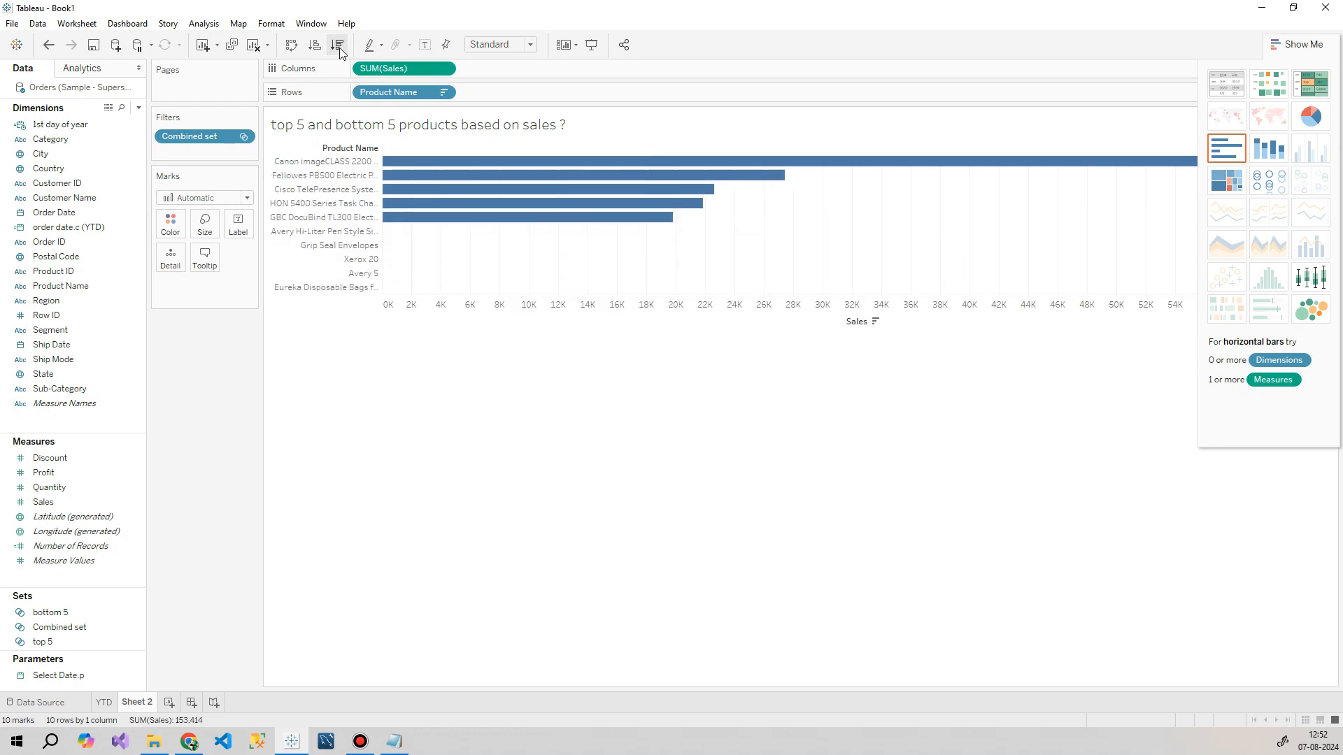
# Step: Change the Sales axis to a logarithmic scale and hide the chart type suggestions
pyautogui.click(578, 312)
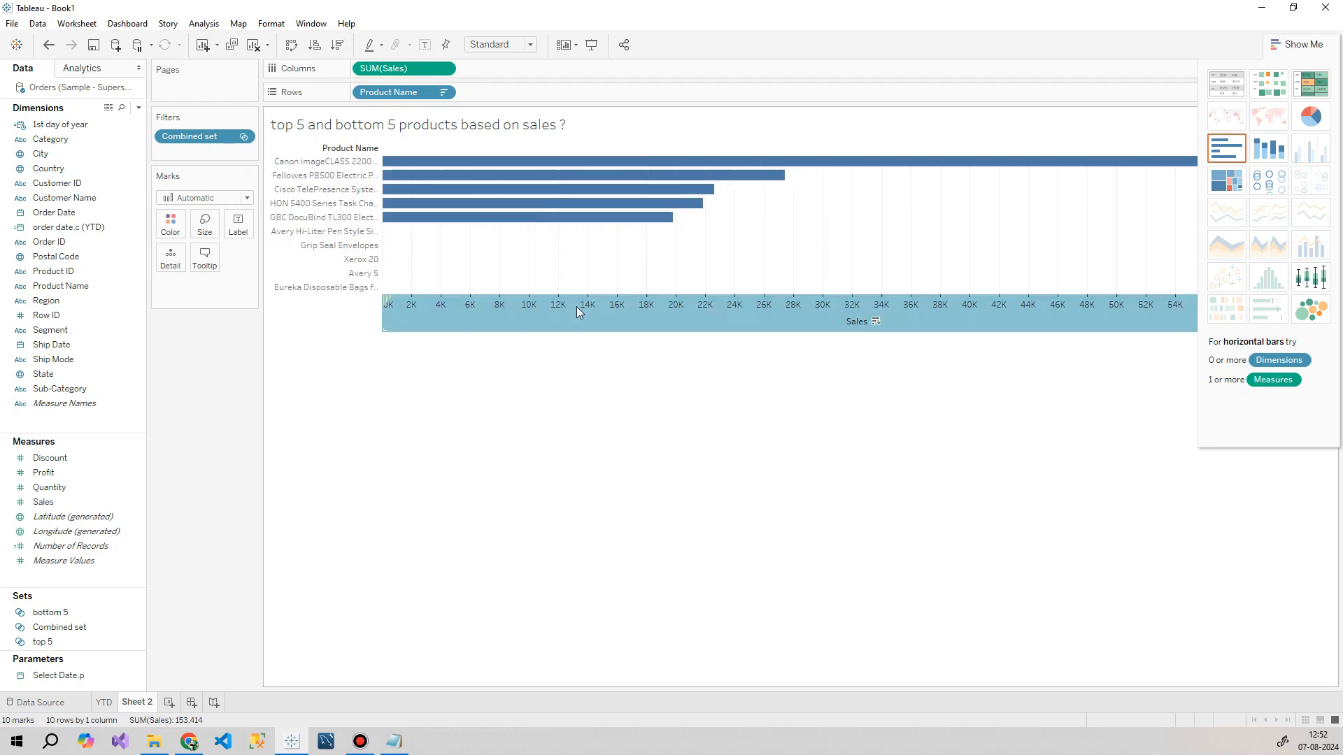
pyautogui.rightClick(578, 308)
pyautogui.click(644, 320)
pyautogui.rightClick(601, 301)
pyautogui.click(662, 306)
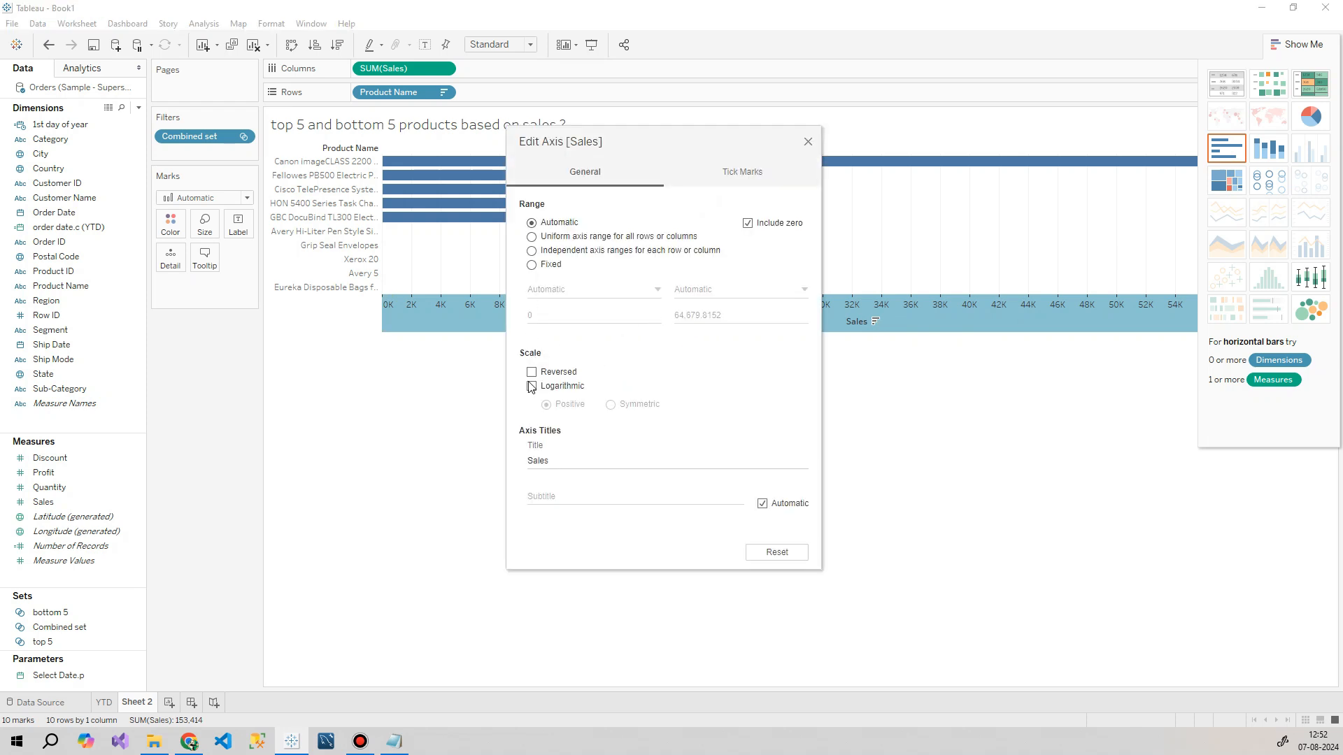
pyautogui.click(531, 386)
pyautogui.moveTo(621, 130); pyautogui.dragTo(682, 193)
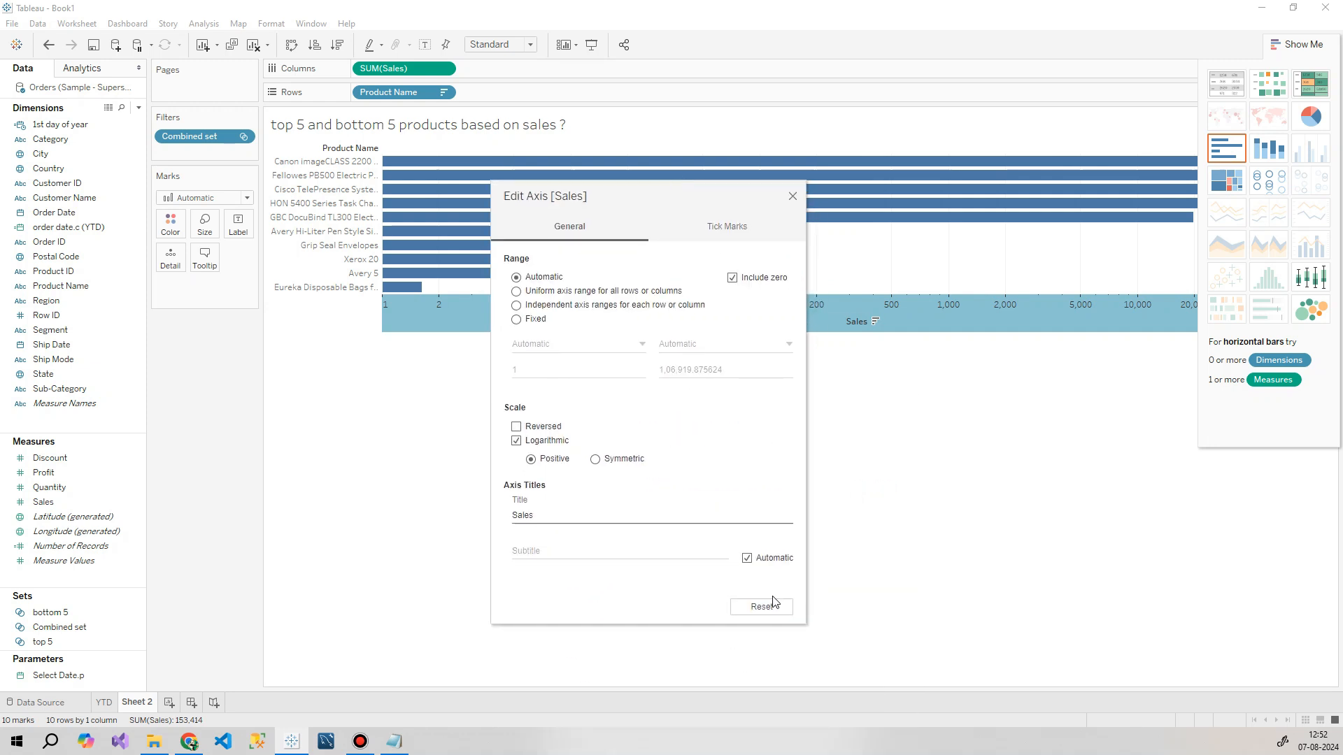
pyautogui.click(793, 196)
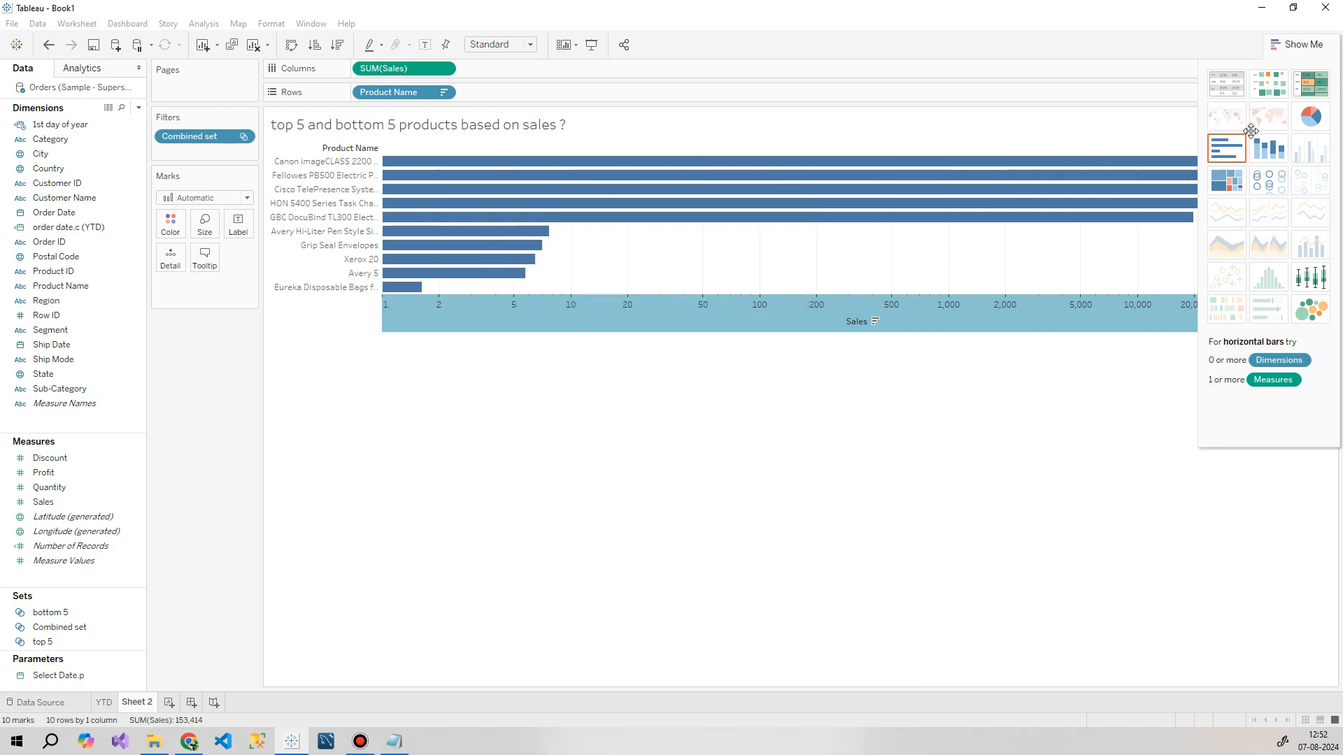
pyautogui.click(1287, 44)
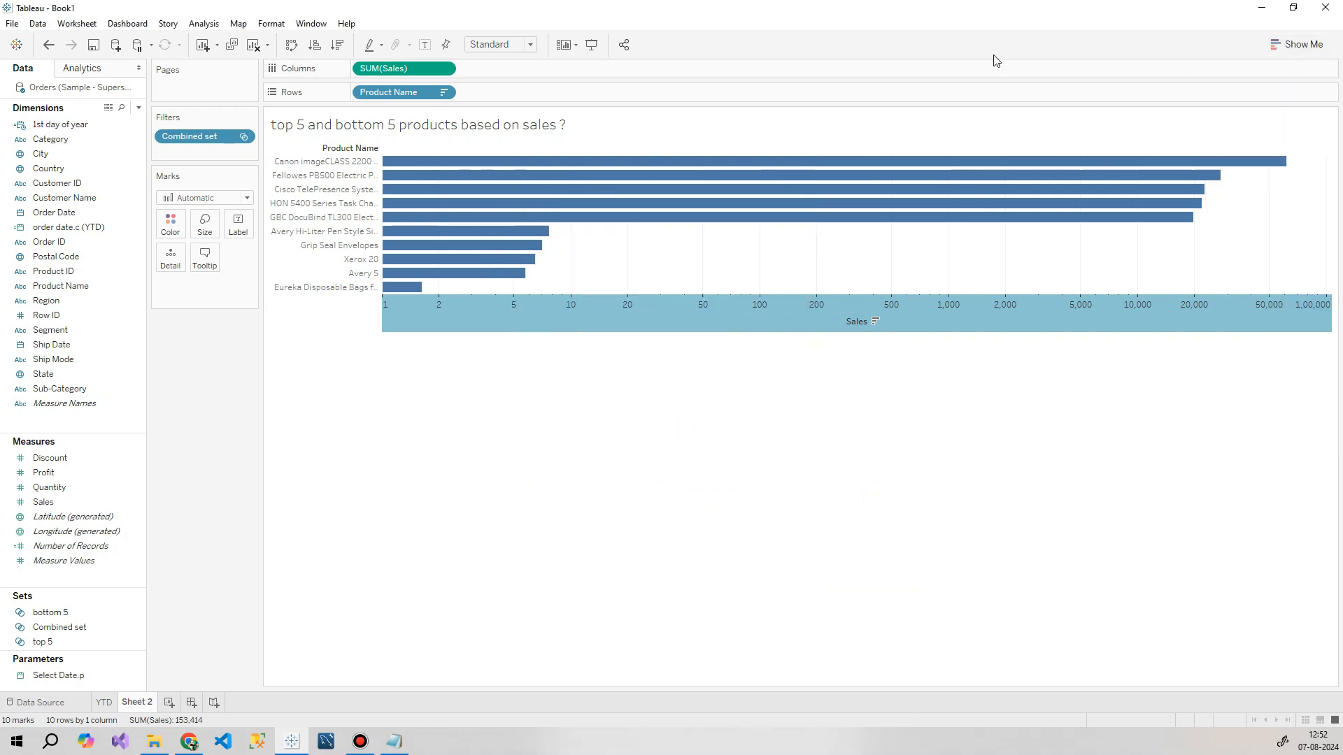
# Step: Show mark labels with the sales values on the bars
pyautogui.click(238, 224)
pyautogui.click(269, 258)
pyautogui.click(563, 416)
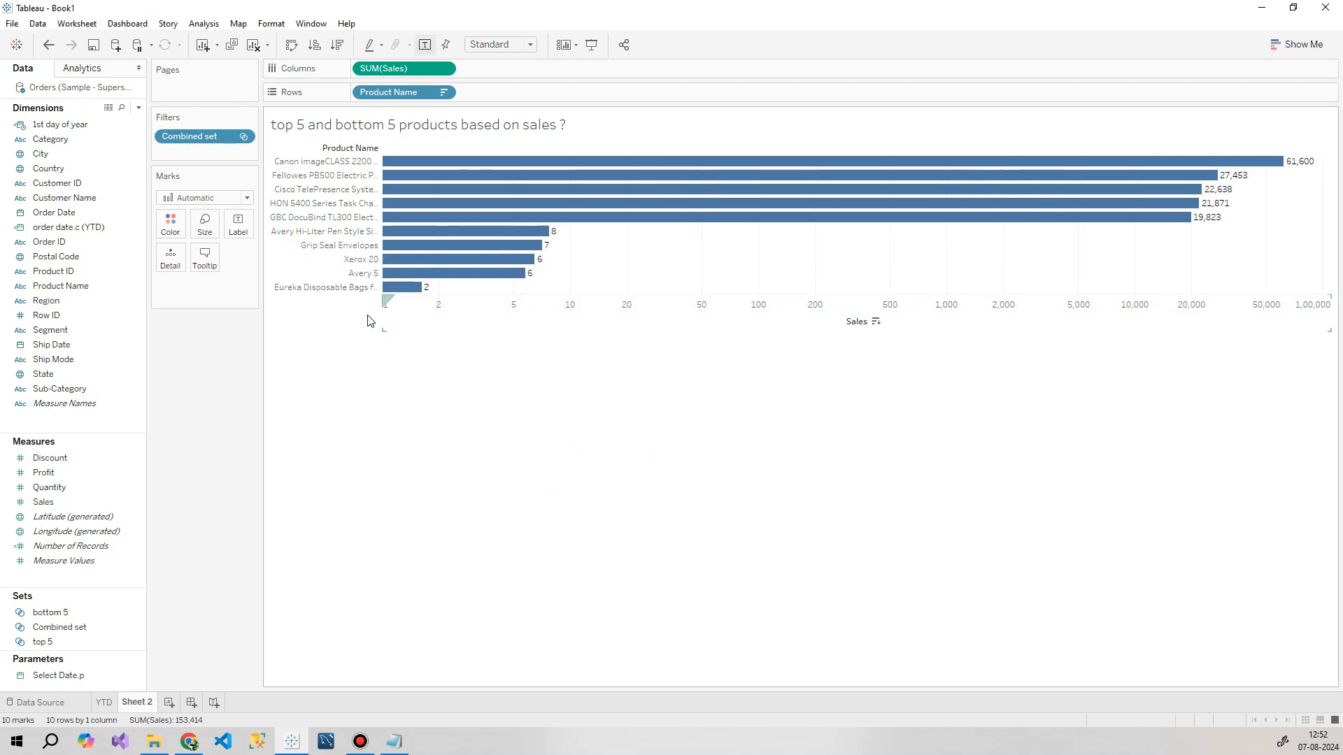
# Step: Increase the bar chart's row height and widen the Product Name header so the full product names fit
pyautogui.click(204, 24)
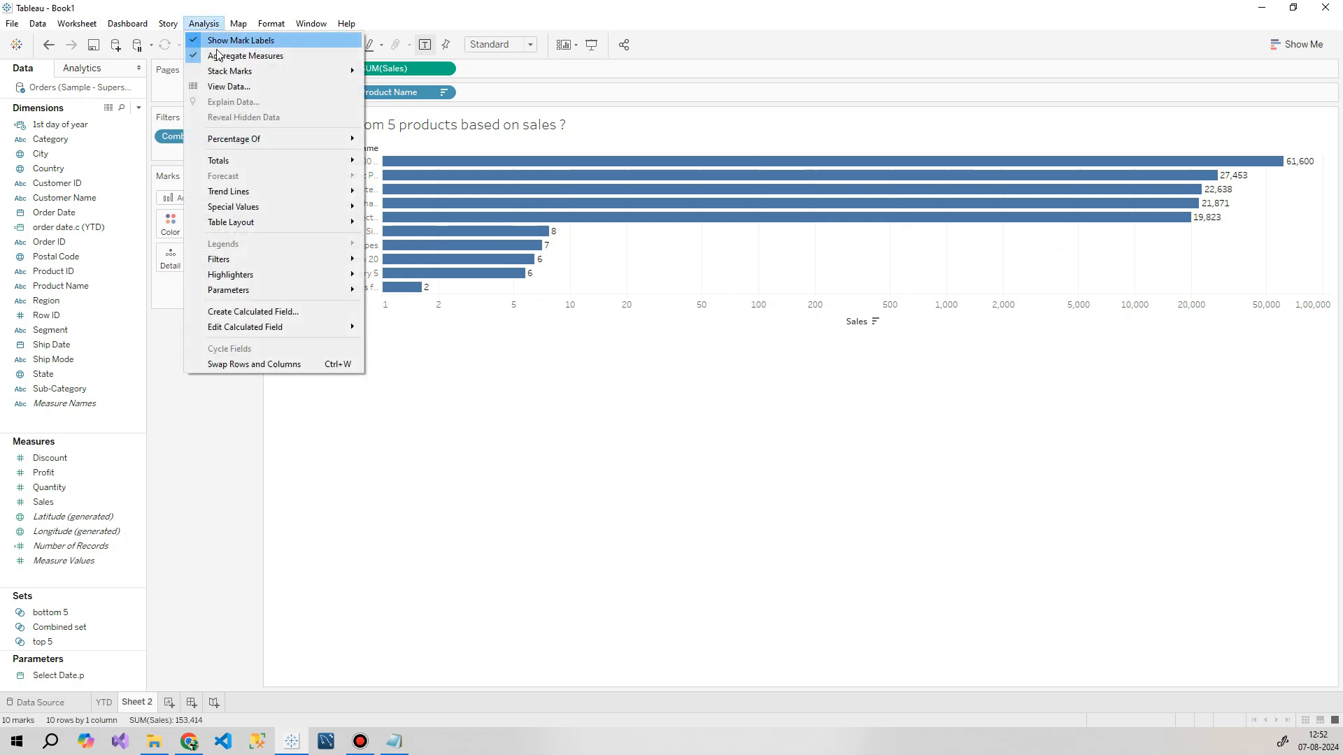
pyautogui.moveTo(233, 264)
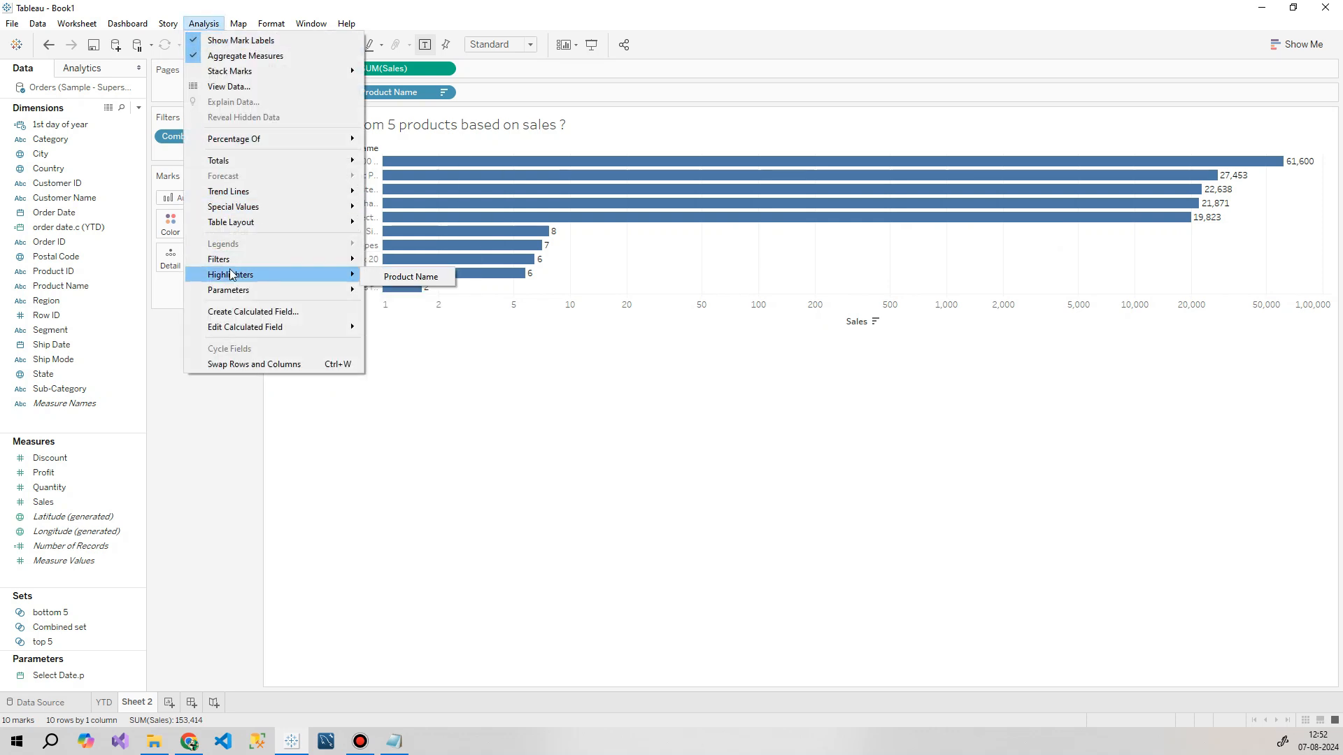
pyautogui.moveTo(308, 222)
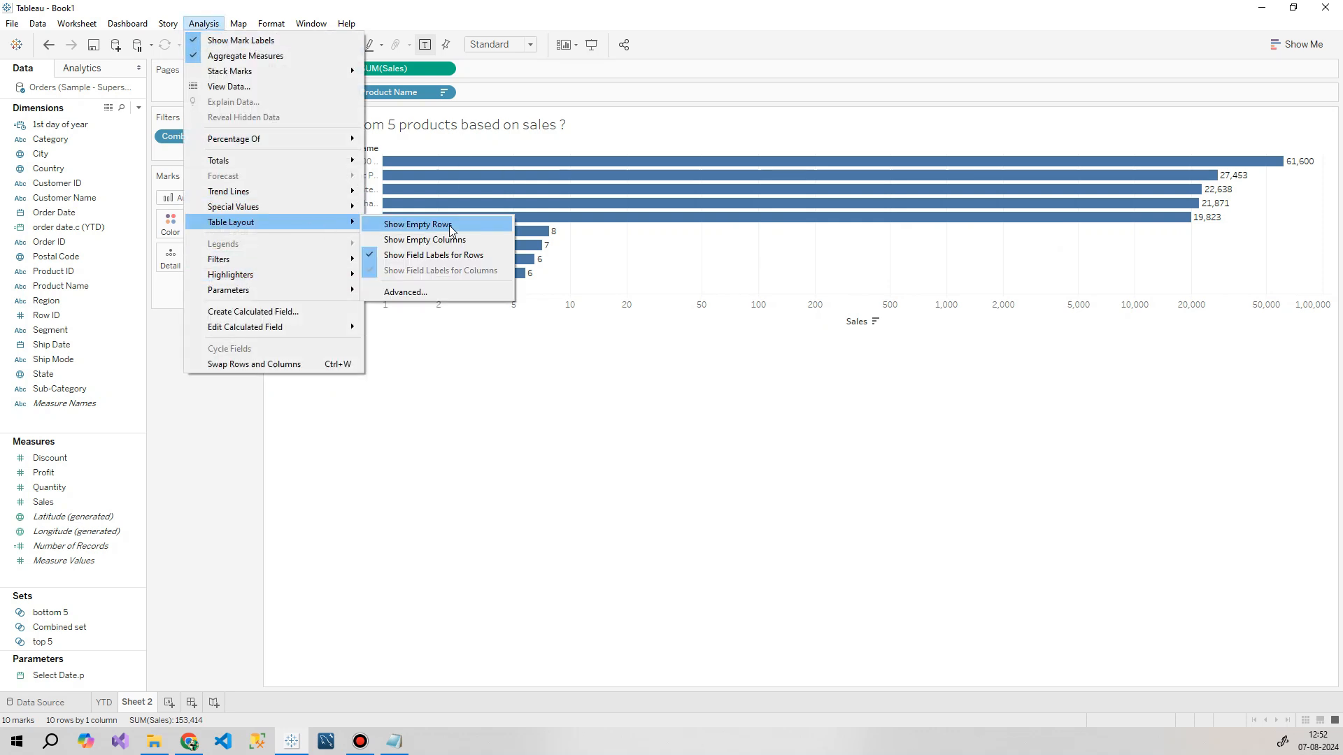
pyautogui.moveTo(241, 333)
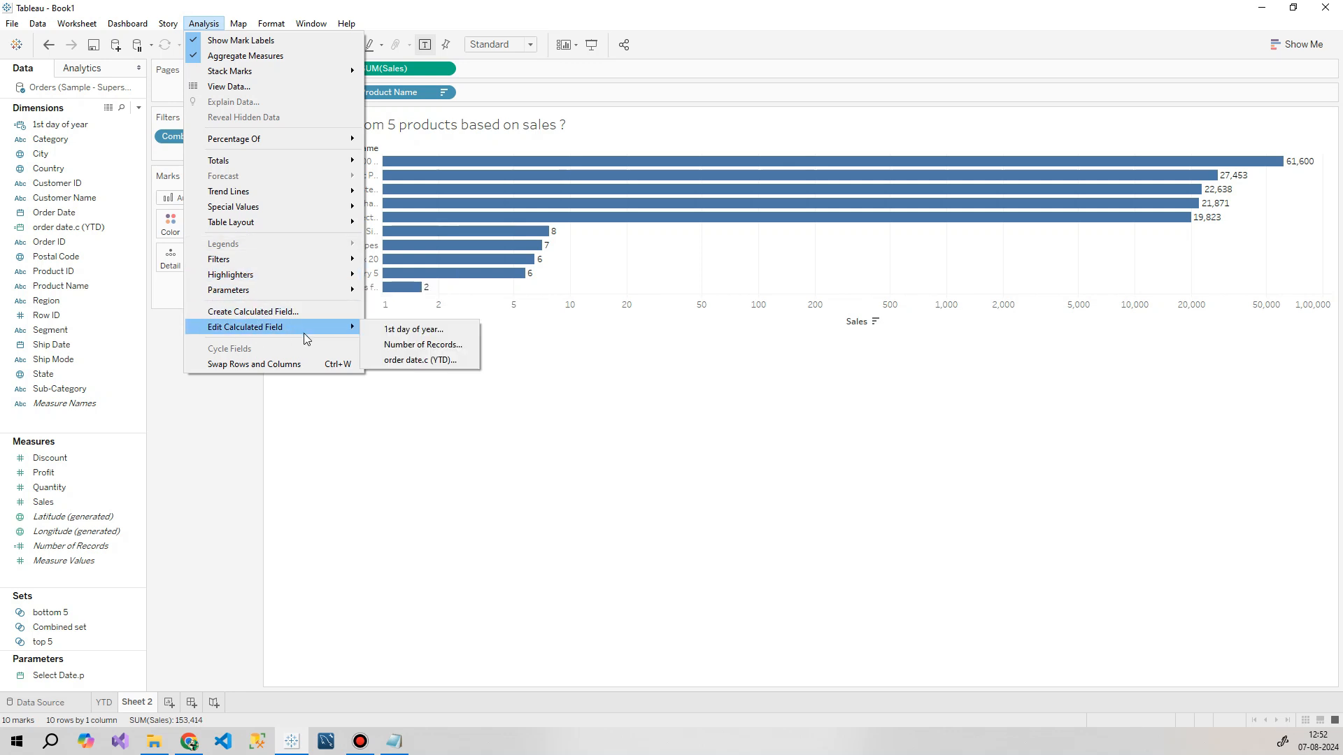
pyautogui.moveTo(272, 24)
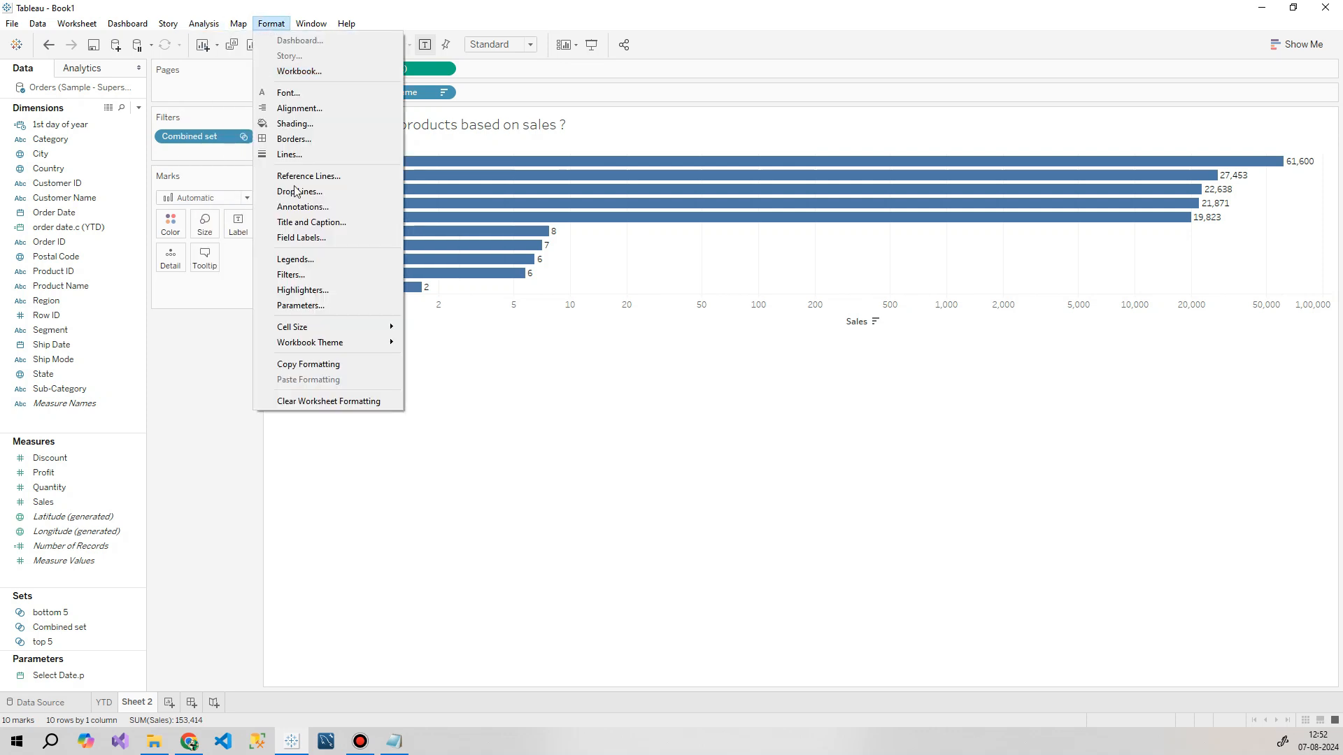
pyautogui.click(464, 329)
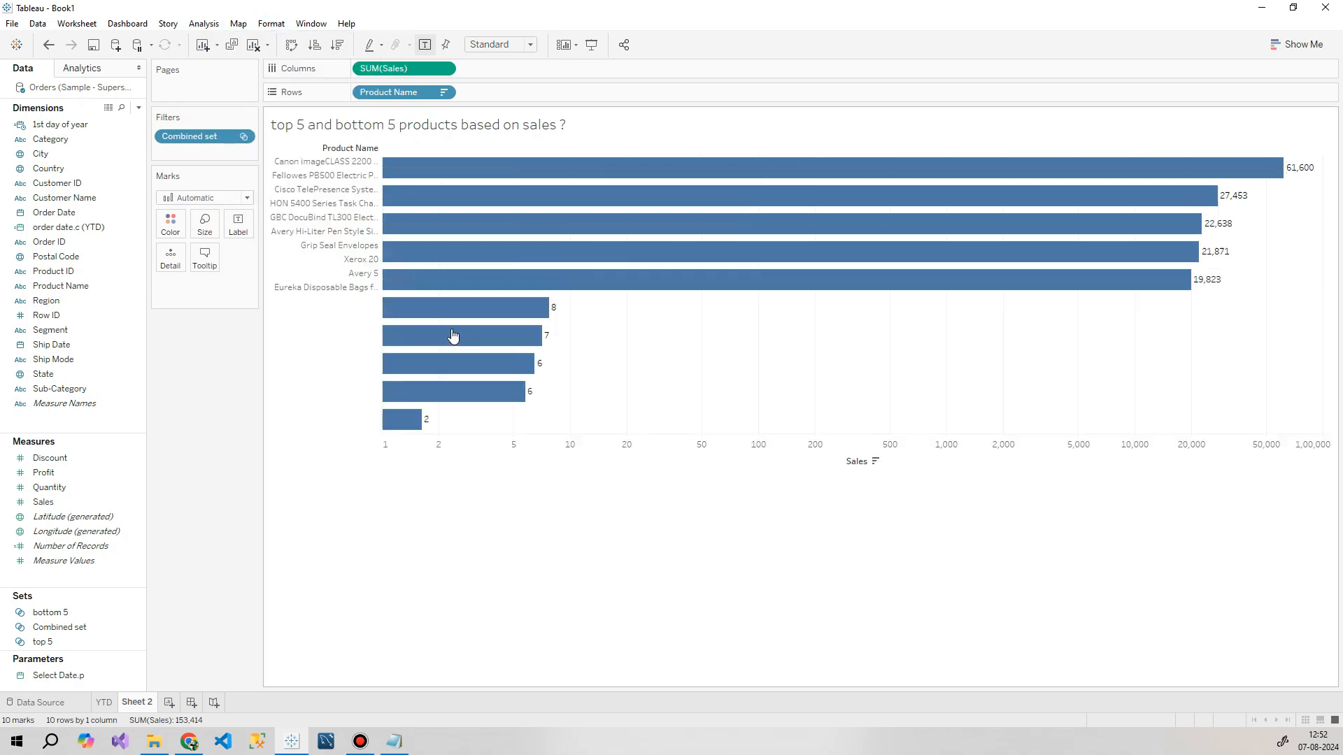
pyautogui.moveTo(392, 253)
pyautogui.moveTo(384, 249); pyautogui.dragTo(483, 252)
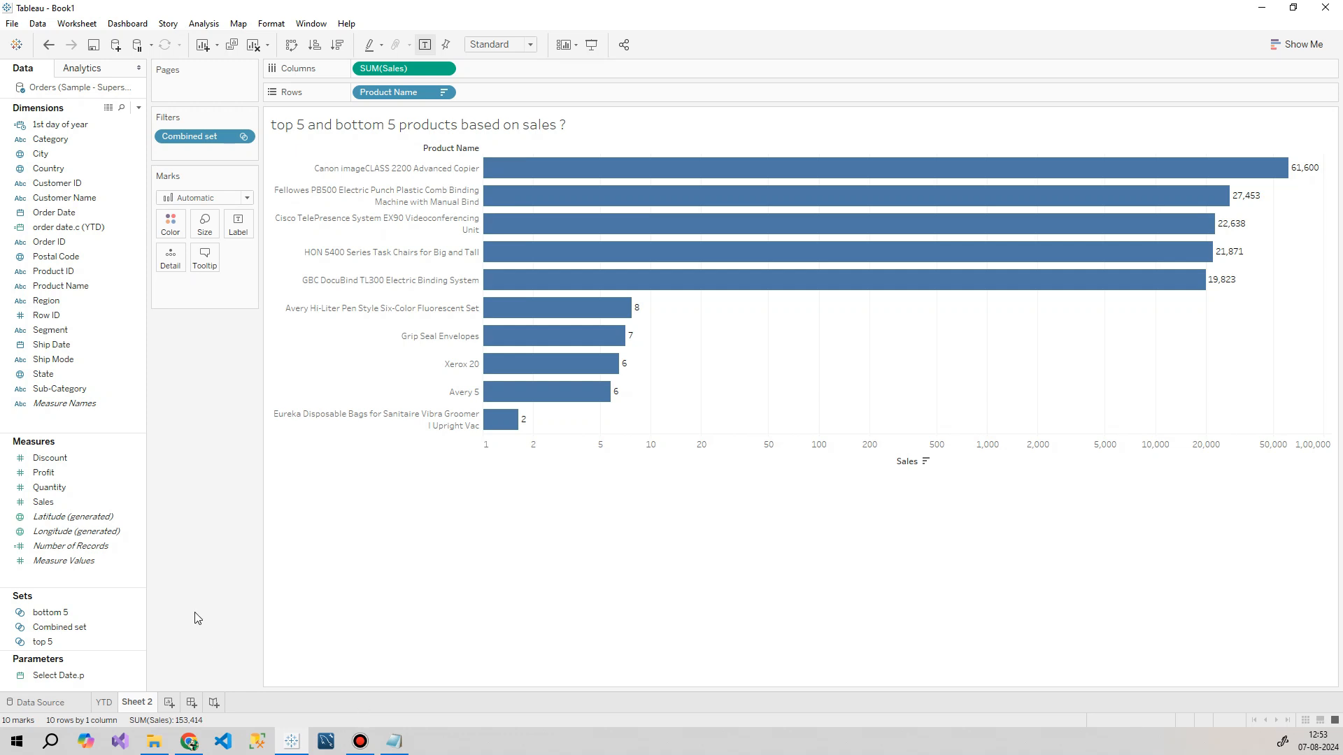
# Step: Rename Sheet 2 as "Top 5 & Bottom 5"
pyautogui.doubleClick(143, 702)
pyautogui.write('Top 5 & Botto')
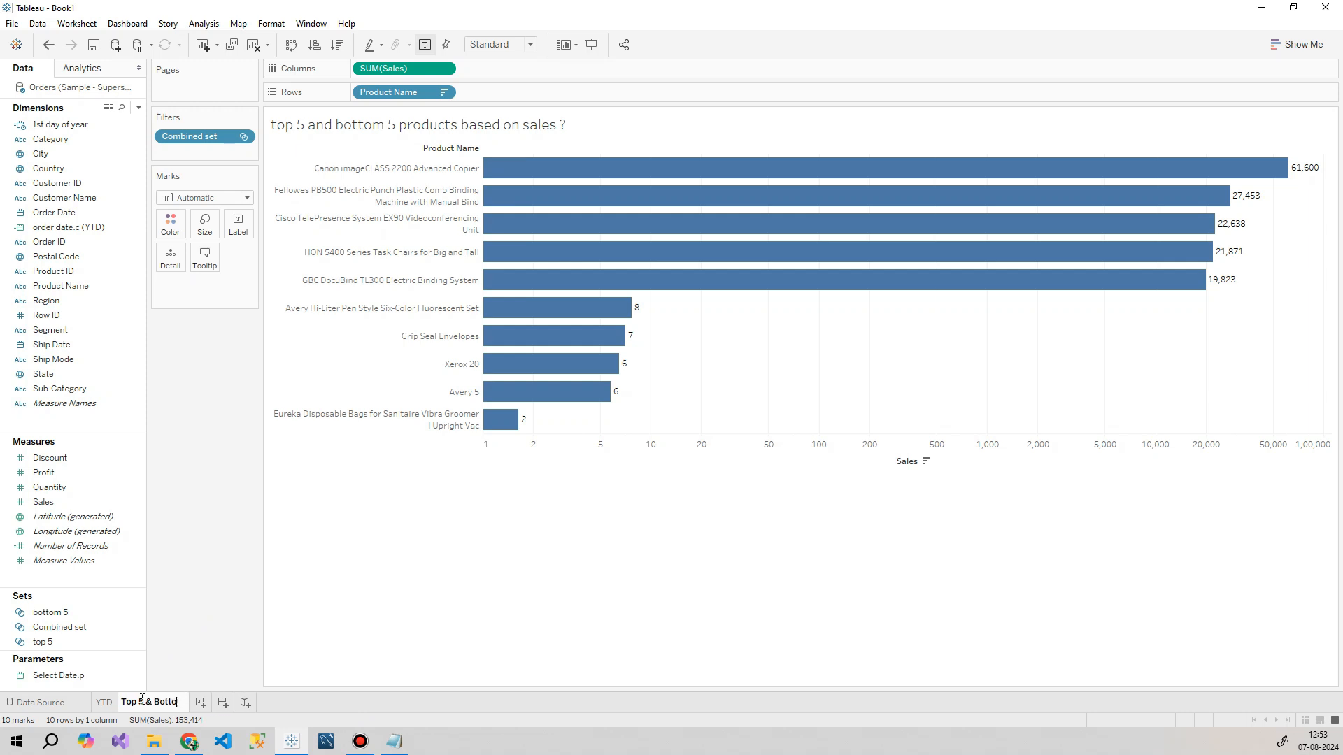
pyautogui.write('m 5')
pyautogui.click(220, 648)
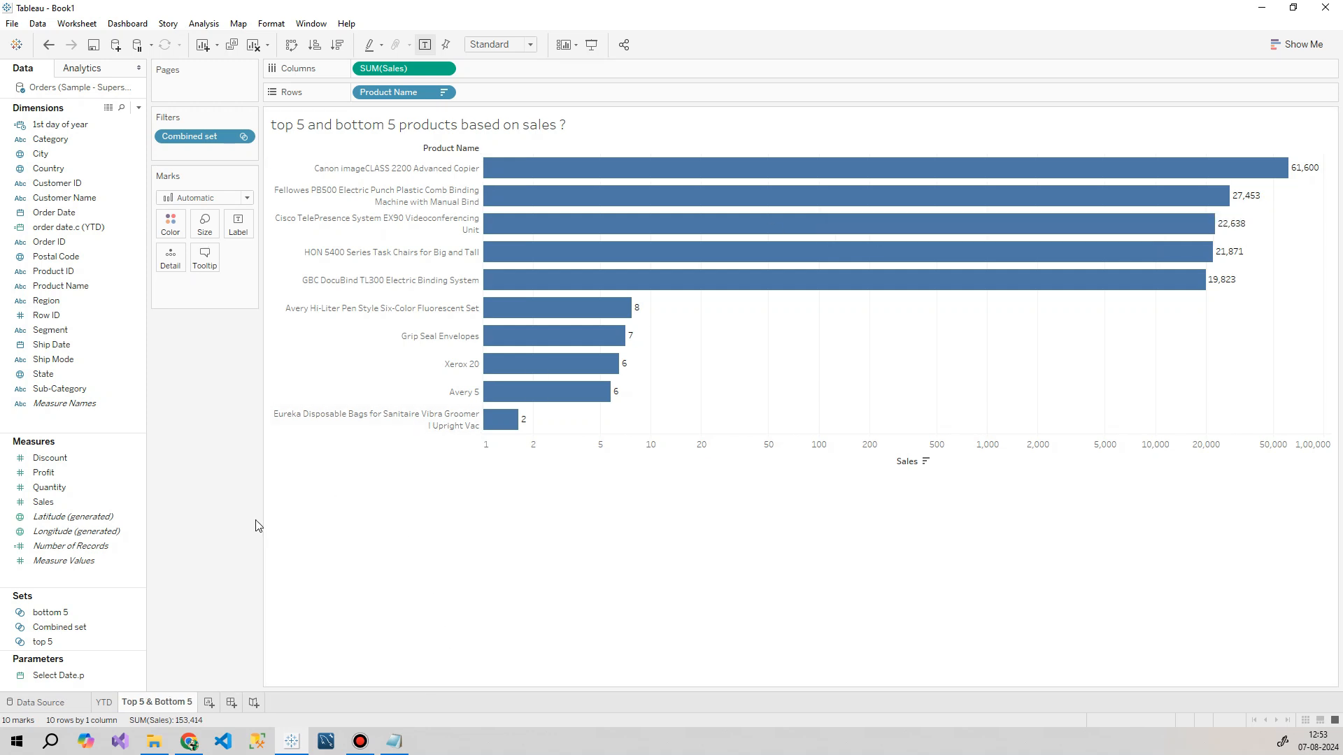
# Step: Start a new parameter named "select top/bott" with the Integer data type
pyautogui.click(138, 107)
pyautogui.click(80, 139)
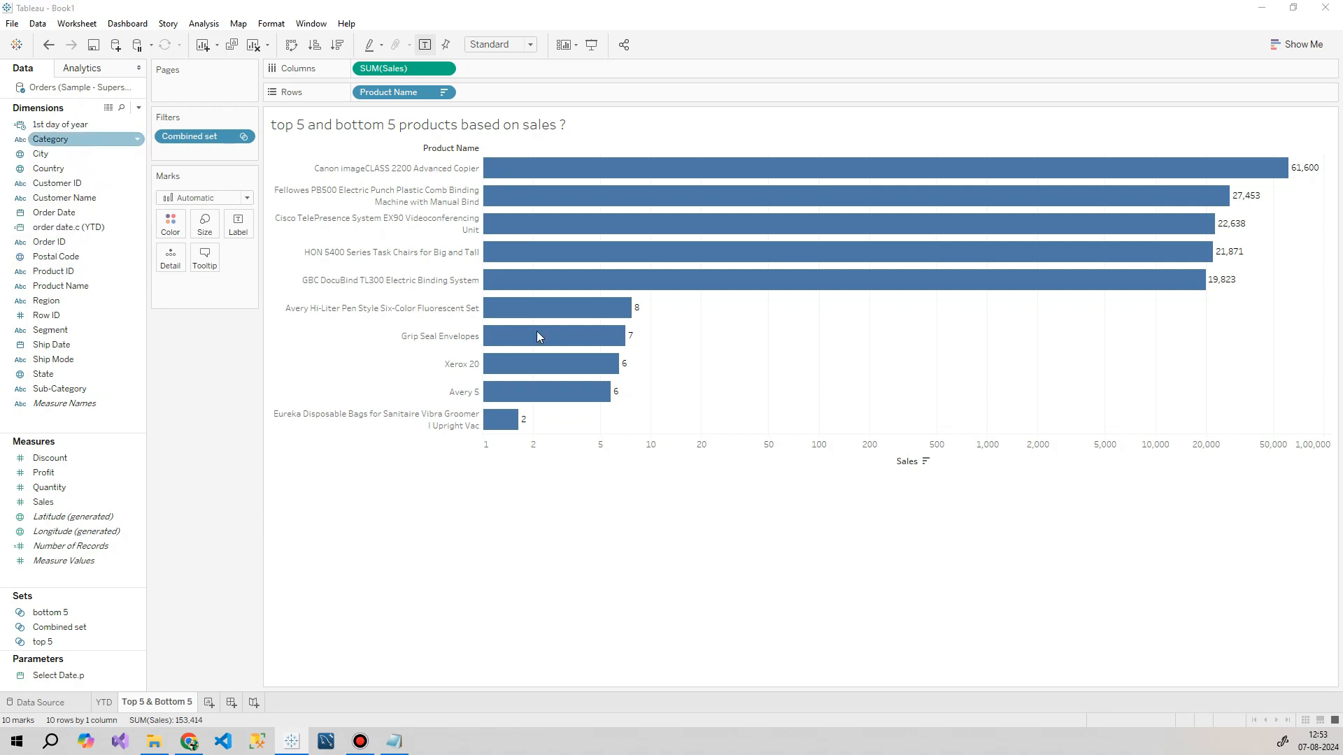
pyautogui.write('sele')
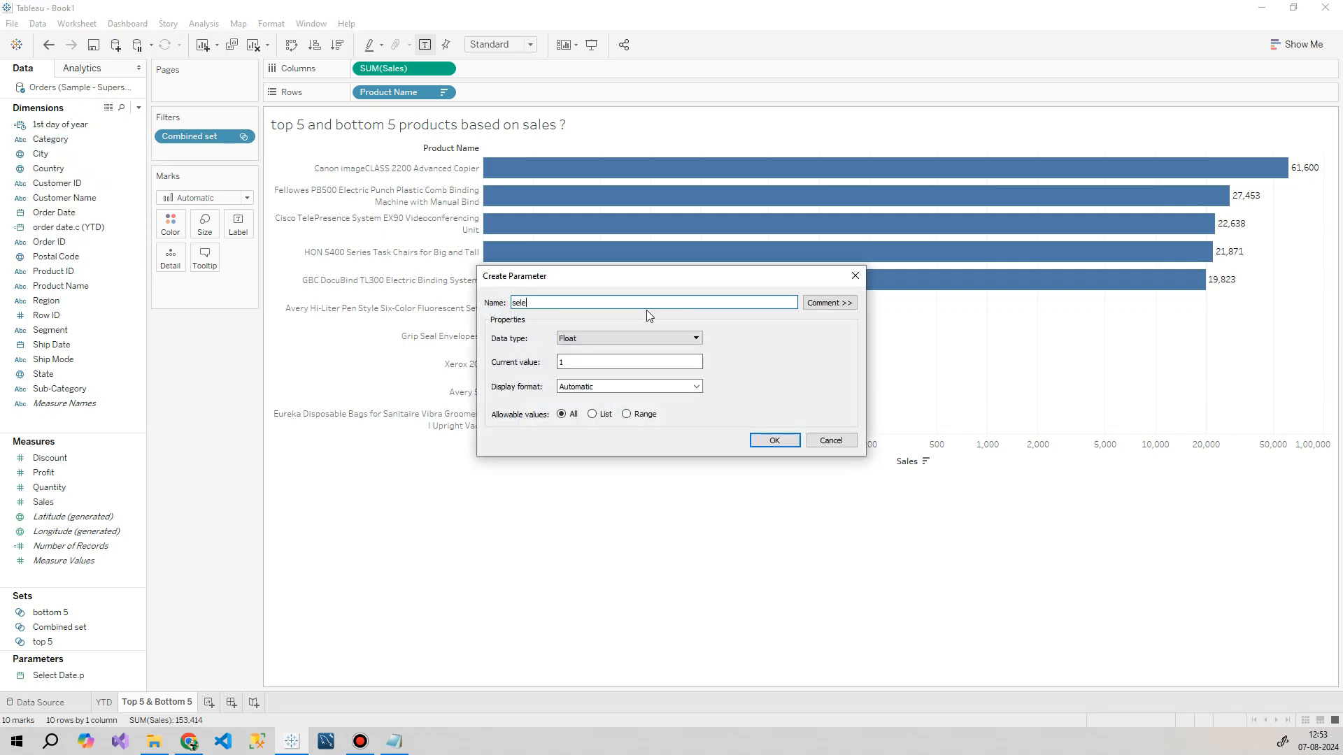
pyautogui.write('ct to/bott')
pyautogui.tripleClick(539, 302)
pyautogui.click(549, 307)
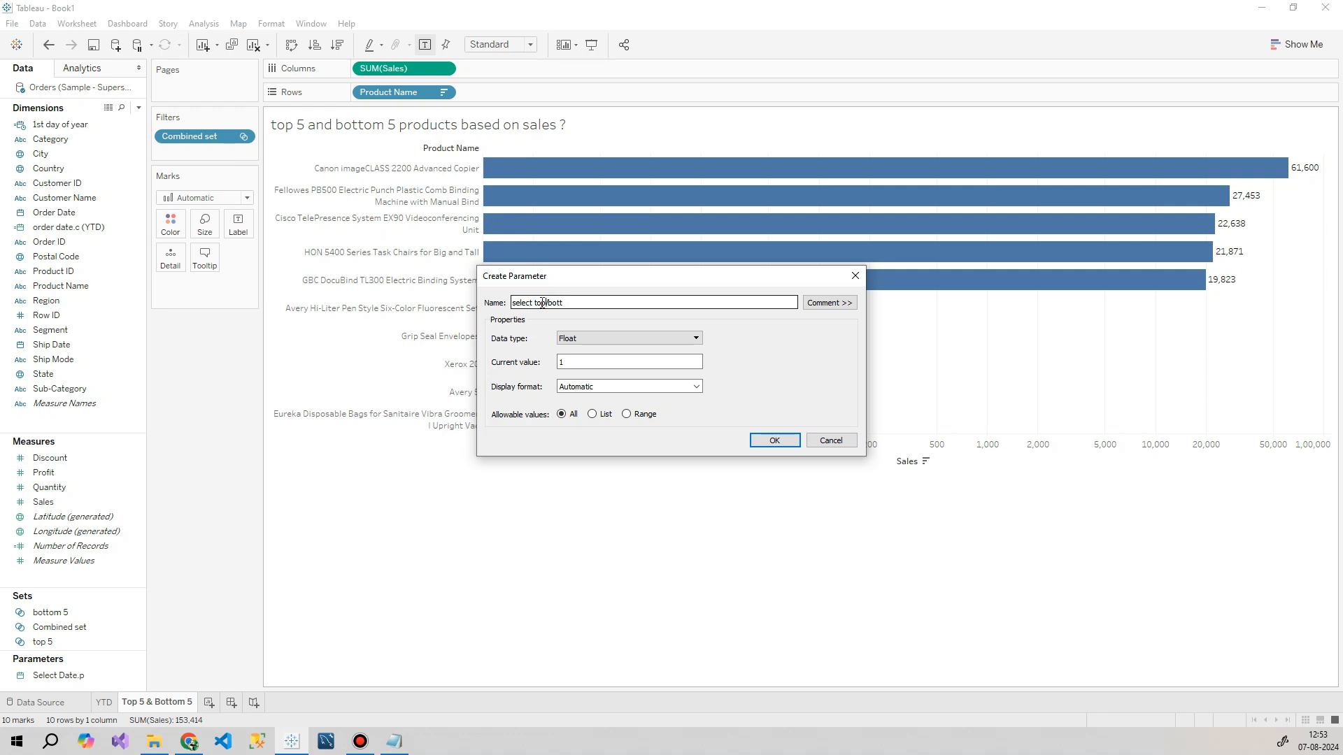
pyautogui.write('p')
pyautogui.click(599, 340)
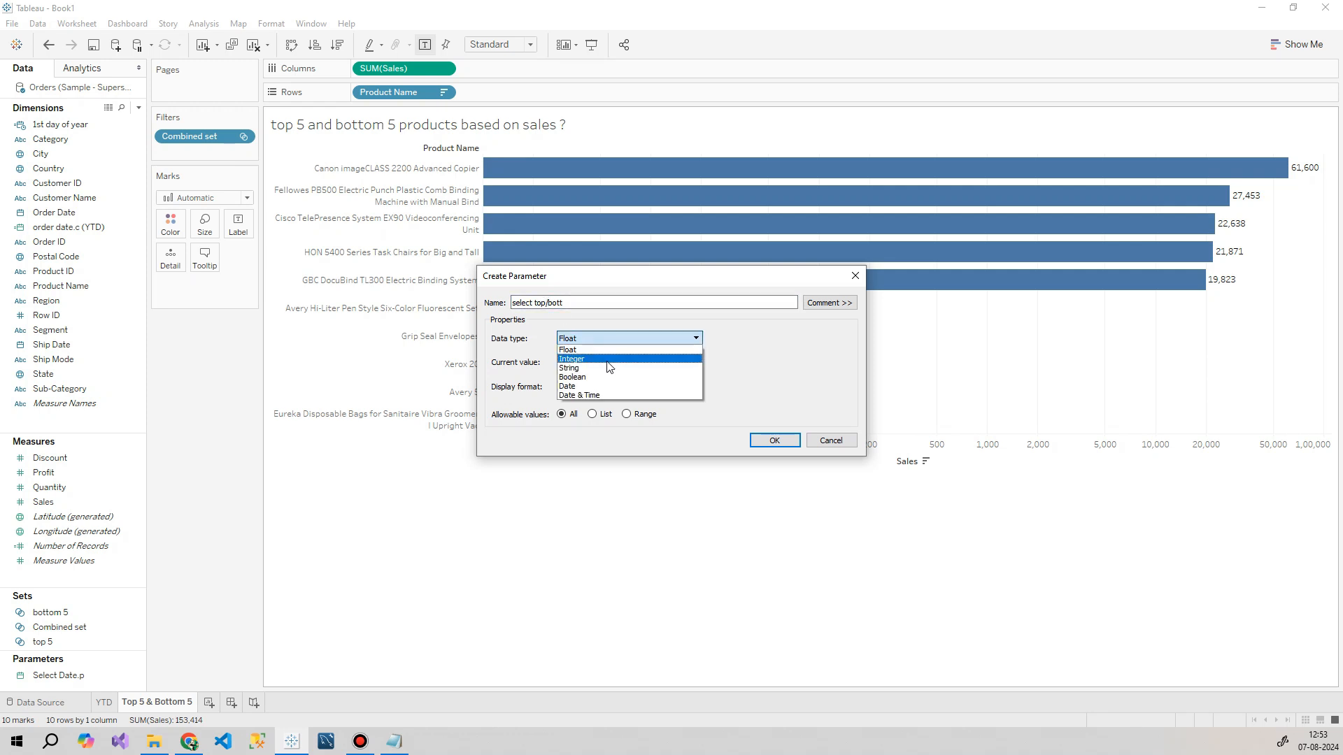
pyautogui.click(608, 359)
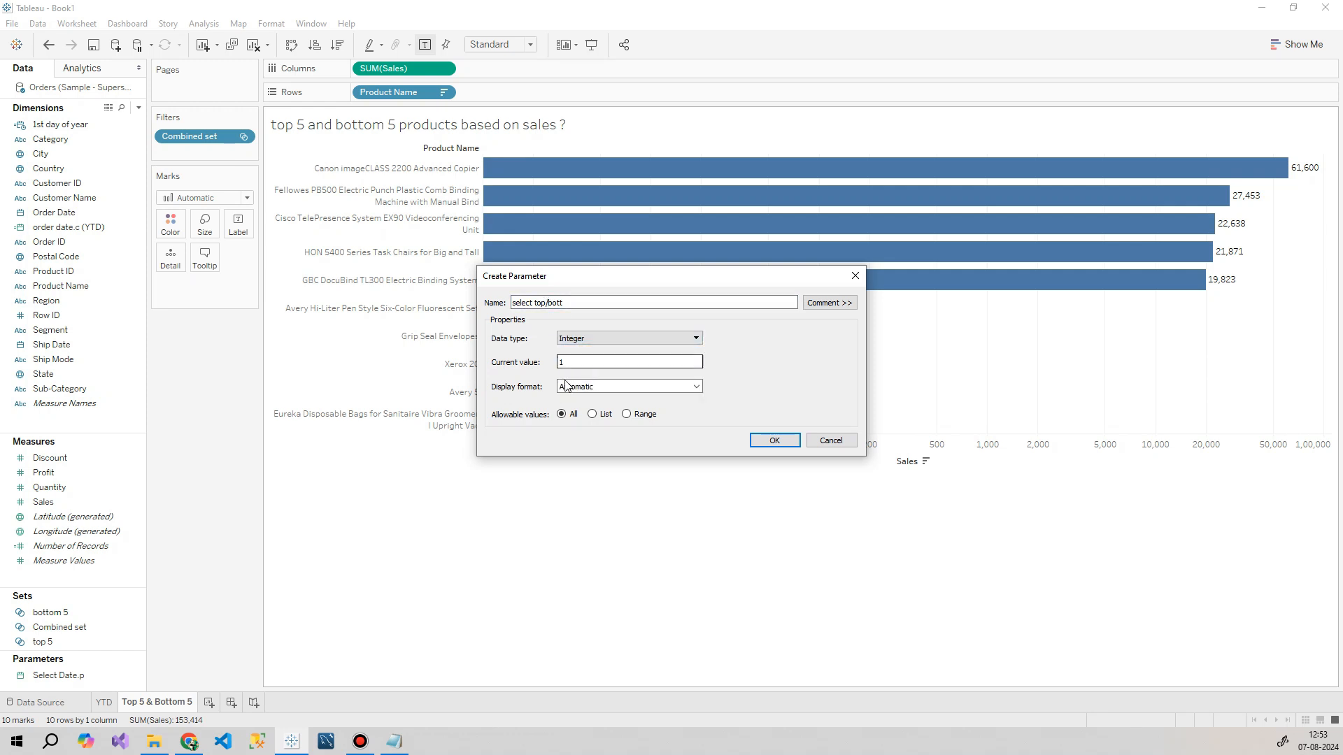
# Step: Restrict the parameter's allowable values to a range from 1 to 10 and create it
pyautogui.click(627, 415)
pyautogui.click(496, 458)
pyautogui.click(496, 477)
pyautogui.press('Tab')
pyautogui.write('10')
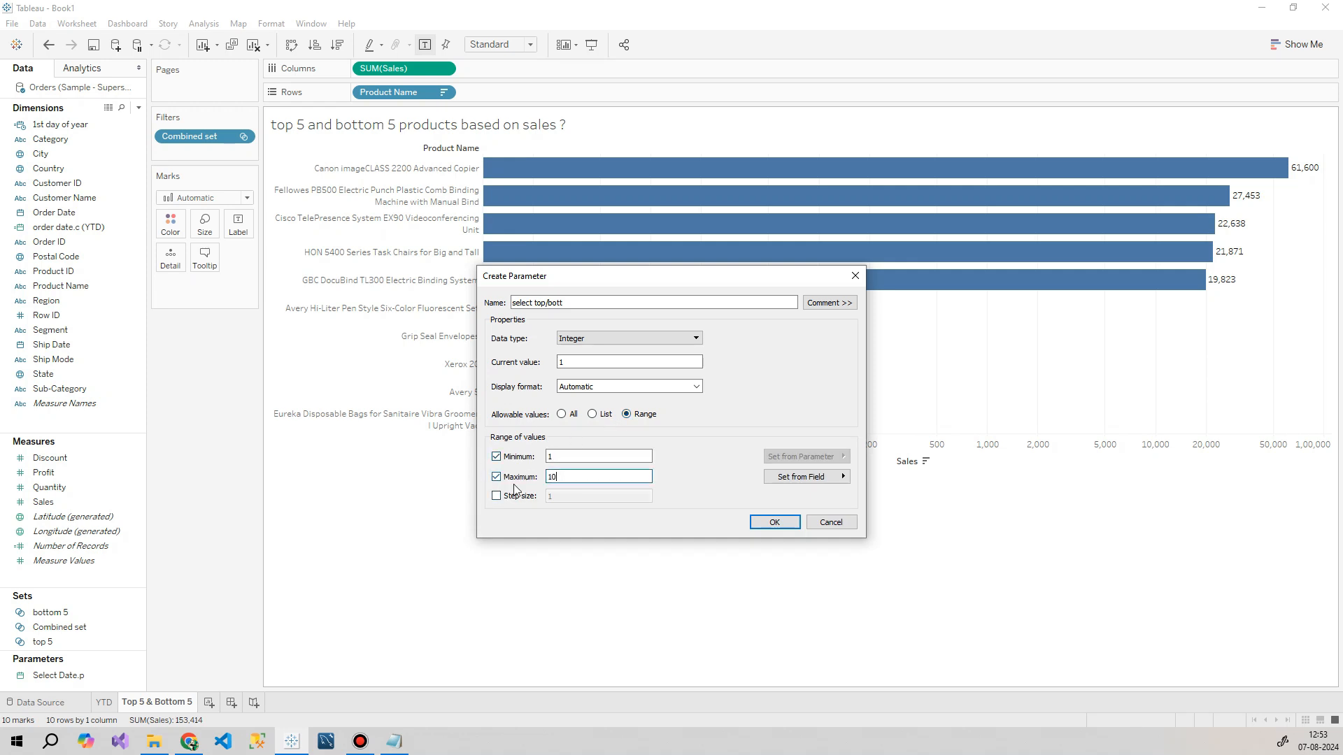
pyautogui.click(774, 523)
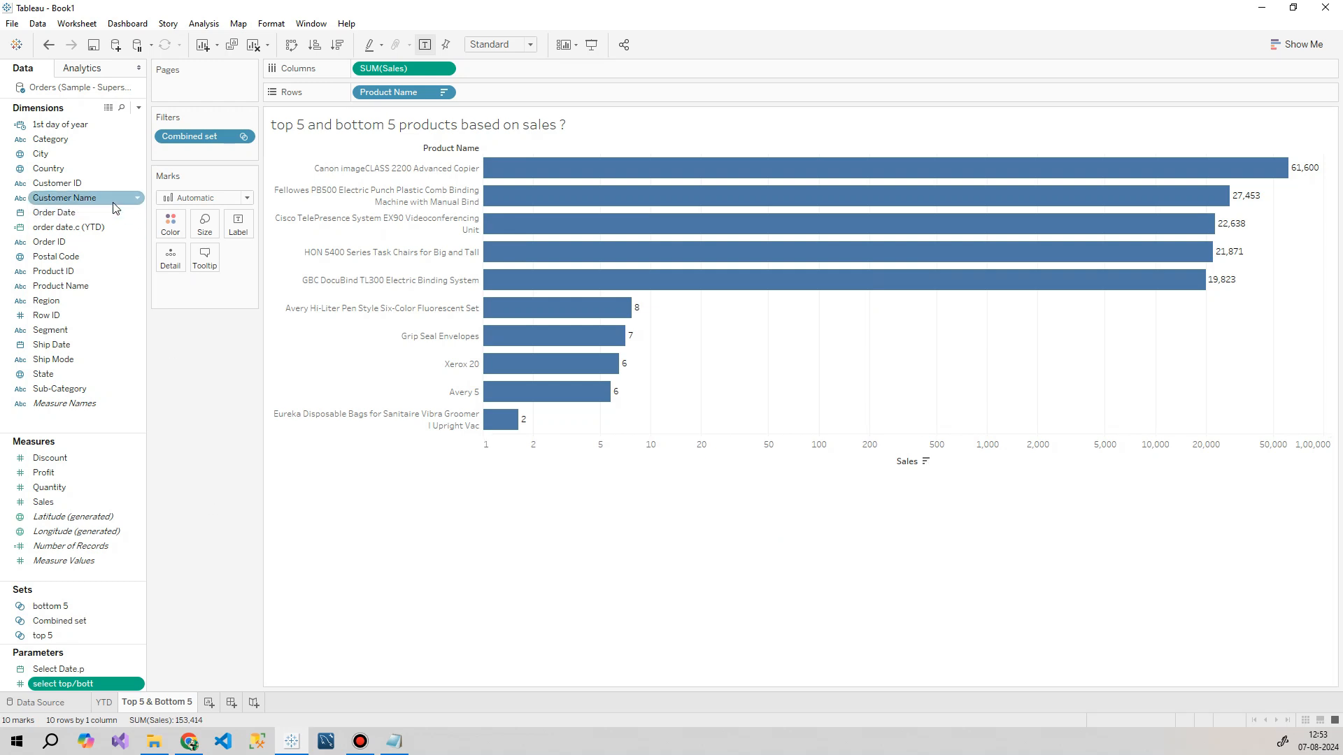
# Step: Show the select top/bott parameter control on the sheet
pyautogui.click(89, 607)
pyautogui.rightClick(89, 607)
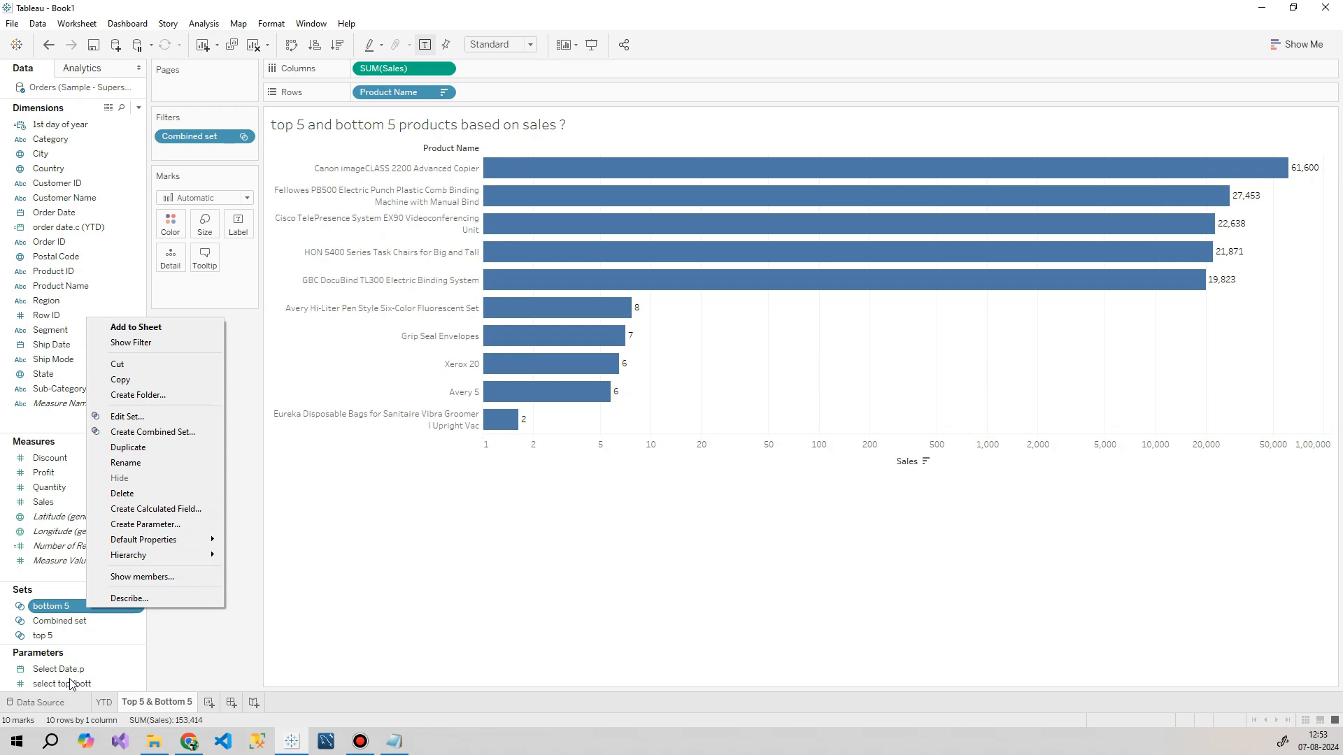
pyautogui.click(69, 683)
pyautogui.rightClick(69, 683)
pyautogui.click(110, 453)
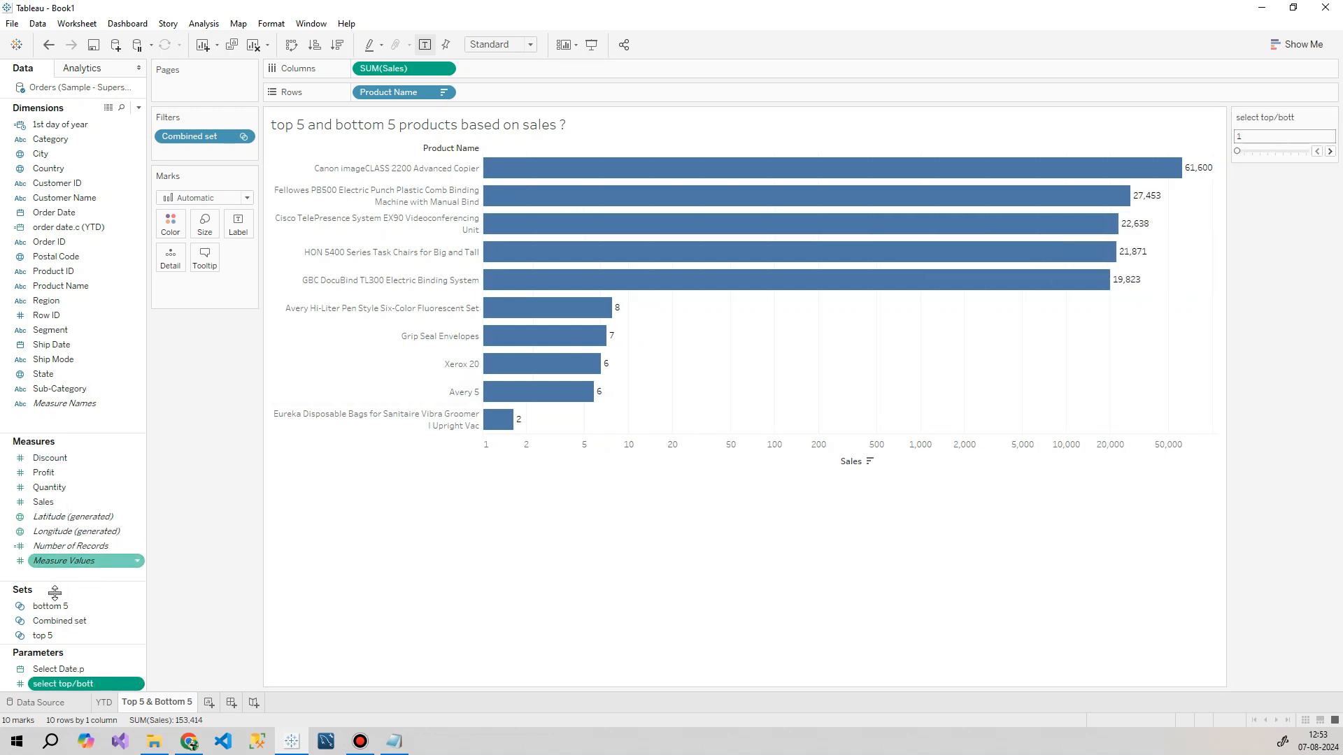
# Step: Edit the bottom 5 set so its limit by sum of Sales uses the select top/bott parameter
pyautogui.rightClick(51, 606)
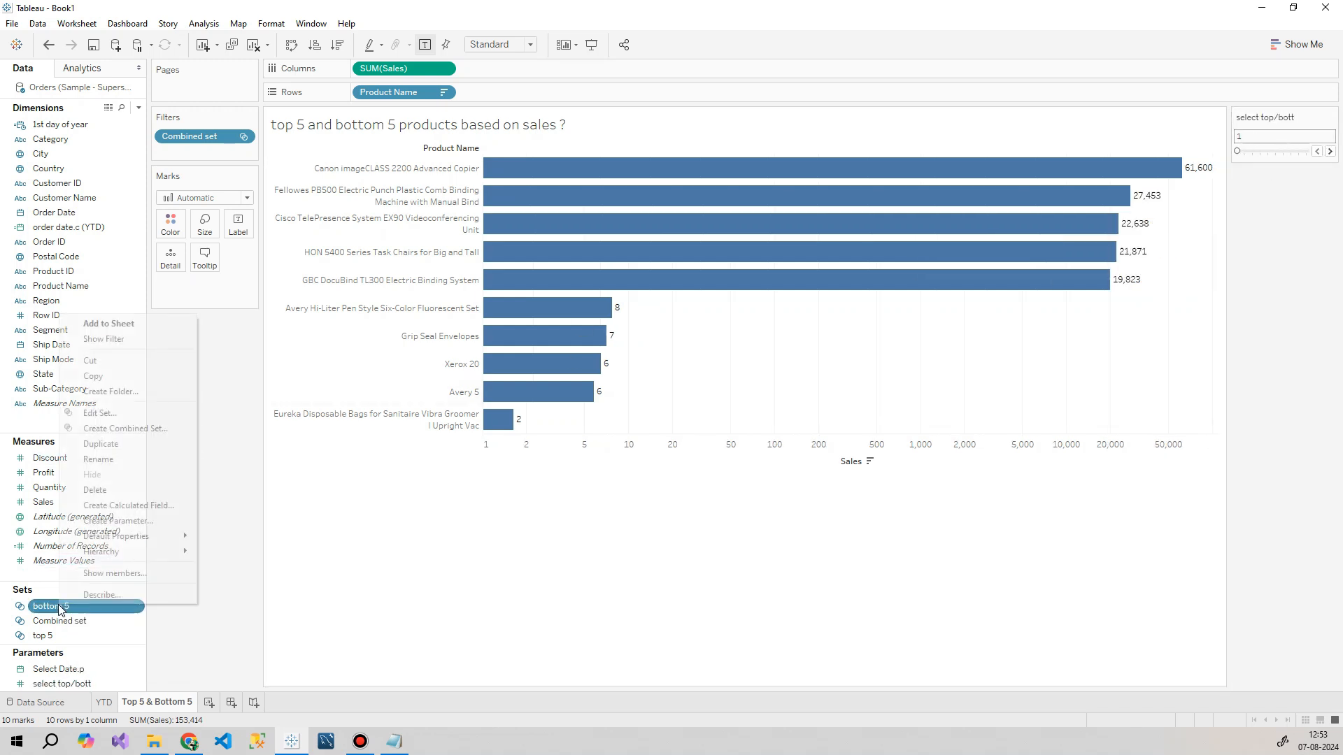
pyautogui.click(122, 415)
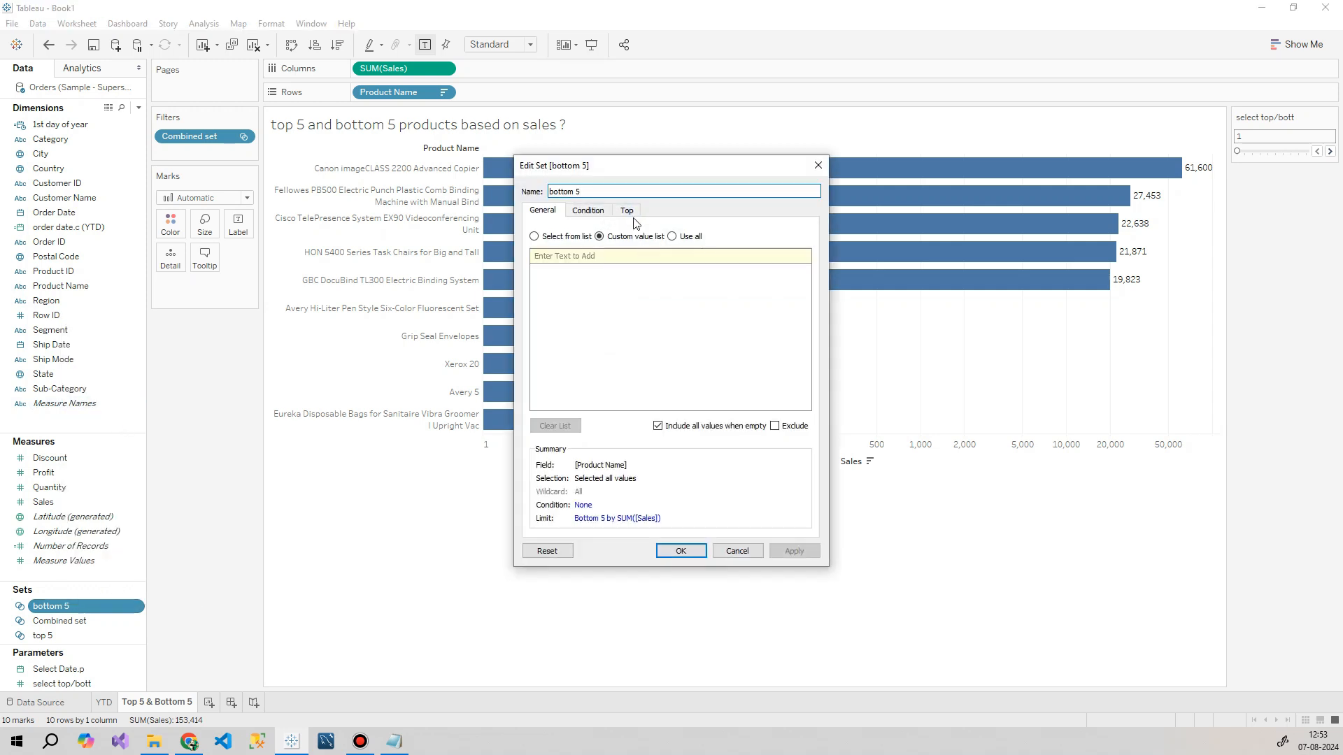
pyautogui.click(629, 214)
pyautogui.click(724, 264)
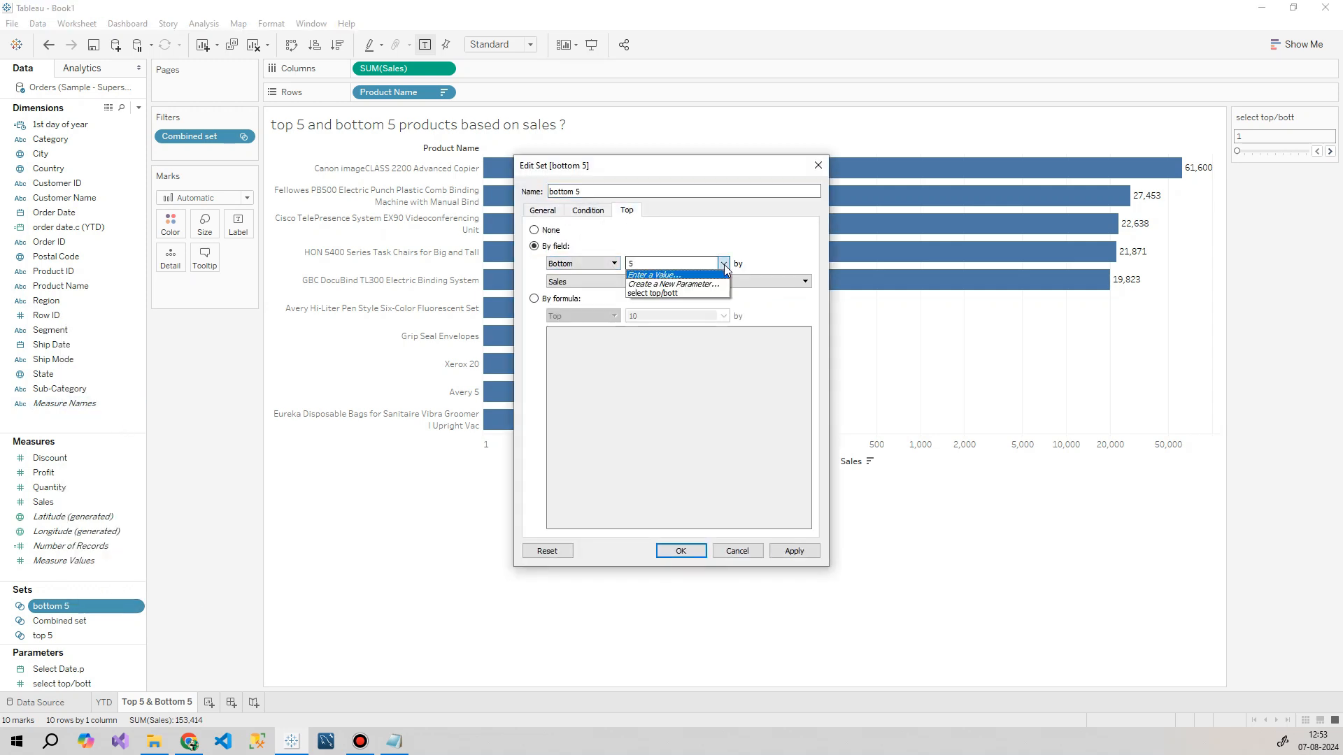
pyautogui.click(638, 294)
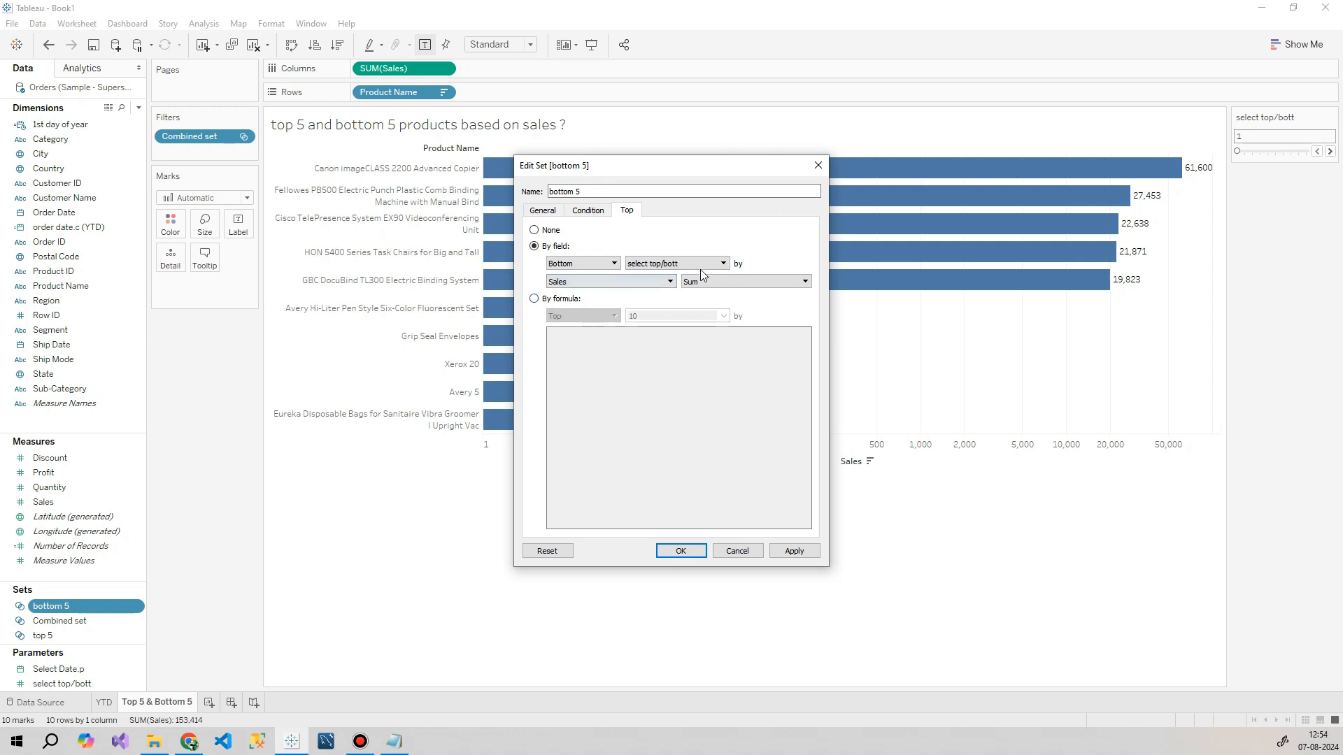
pyautogui.click(681, 551)
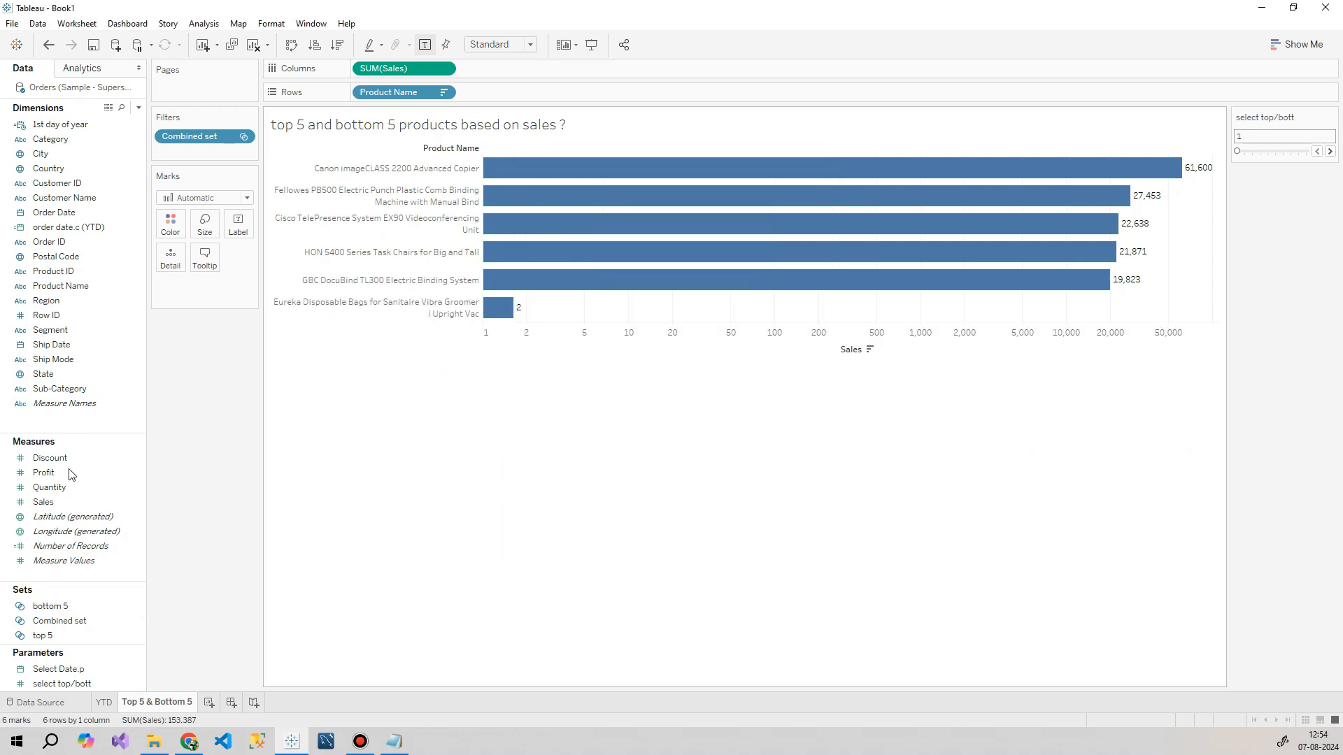
# Step: Edit the top 5 set so its limit by sum of Sales uses the select top/bott parameter
pyautogui.rightClick(65, 635)
pyautogui.click(153, 443)
pyautogui.click(627, 210)
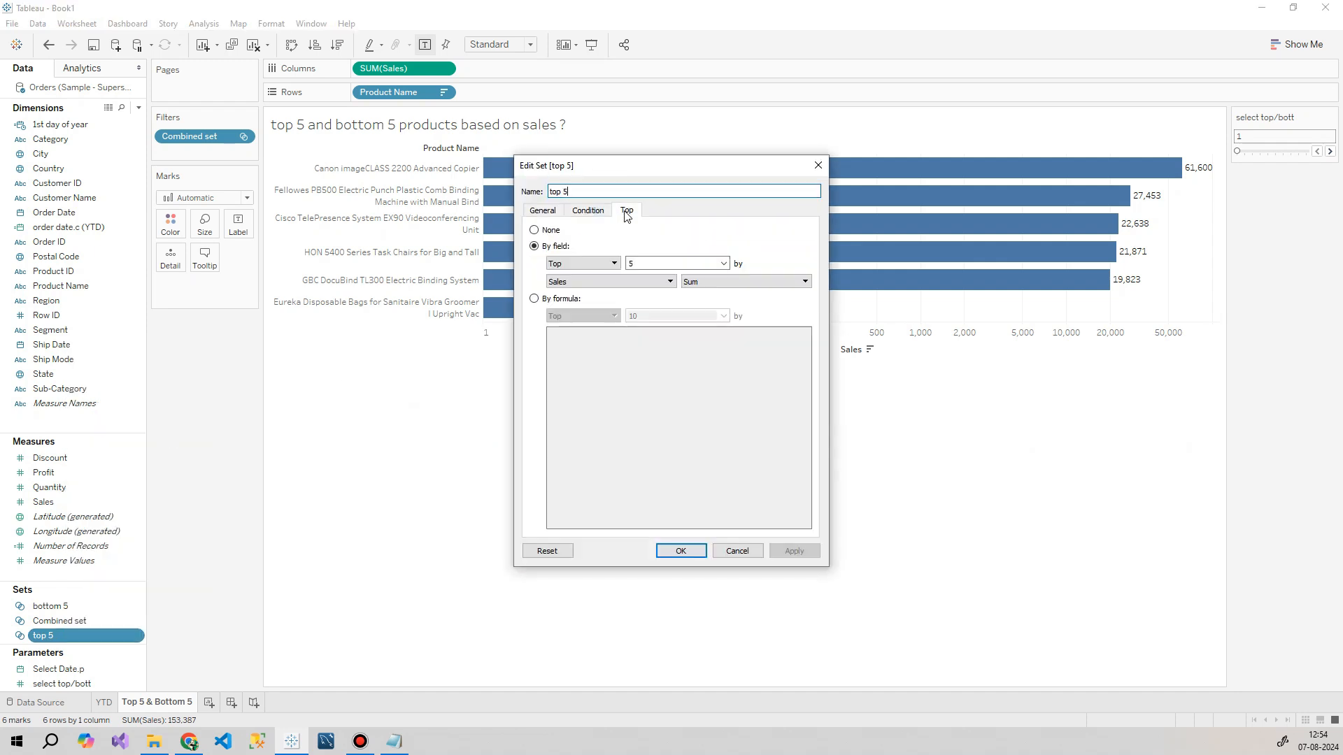
pyautogui.click(724, 264)
pyautogui.click(661, 292)
pyautogui.click(680, 552)
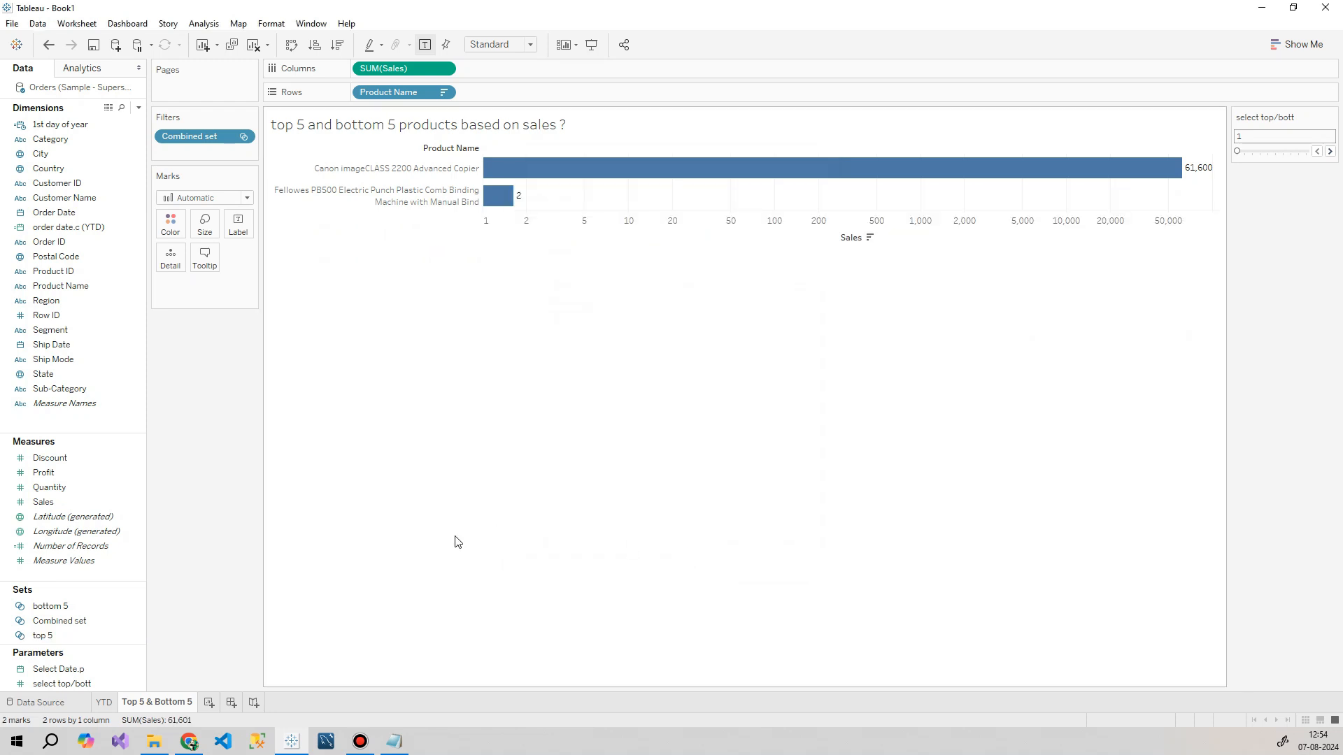
# Step: Raise the select top/bott parameter value to 4 to test the number of products shown
pyautogui.click(1331, 151)
pyautogui.click(1330, 151)
pyautogui.click(1293, 152)
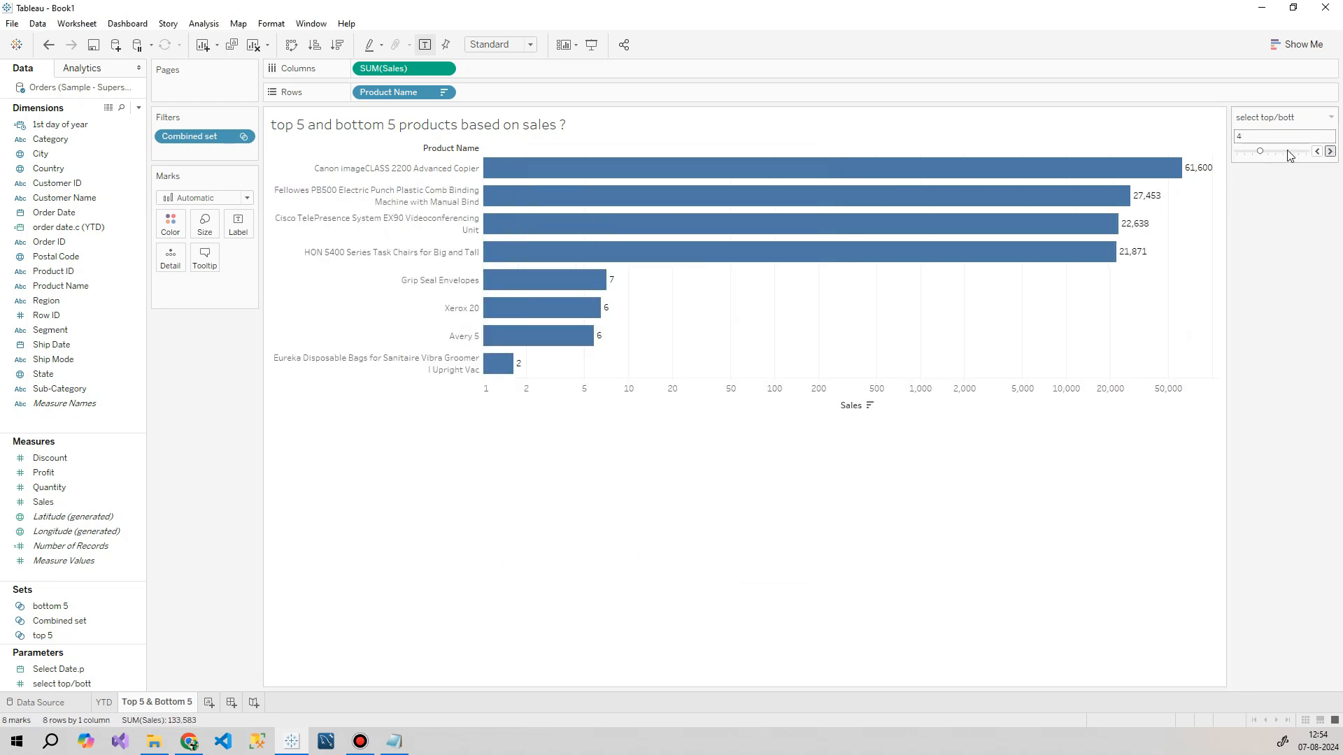
# Step: Test the select top/bott parameter with values 9 and 10, and set it to 6
pyautogui.click(1295, 151)
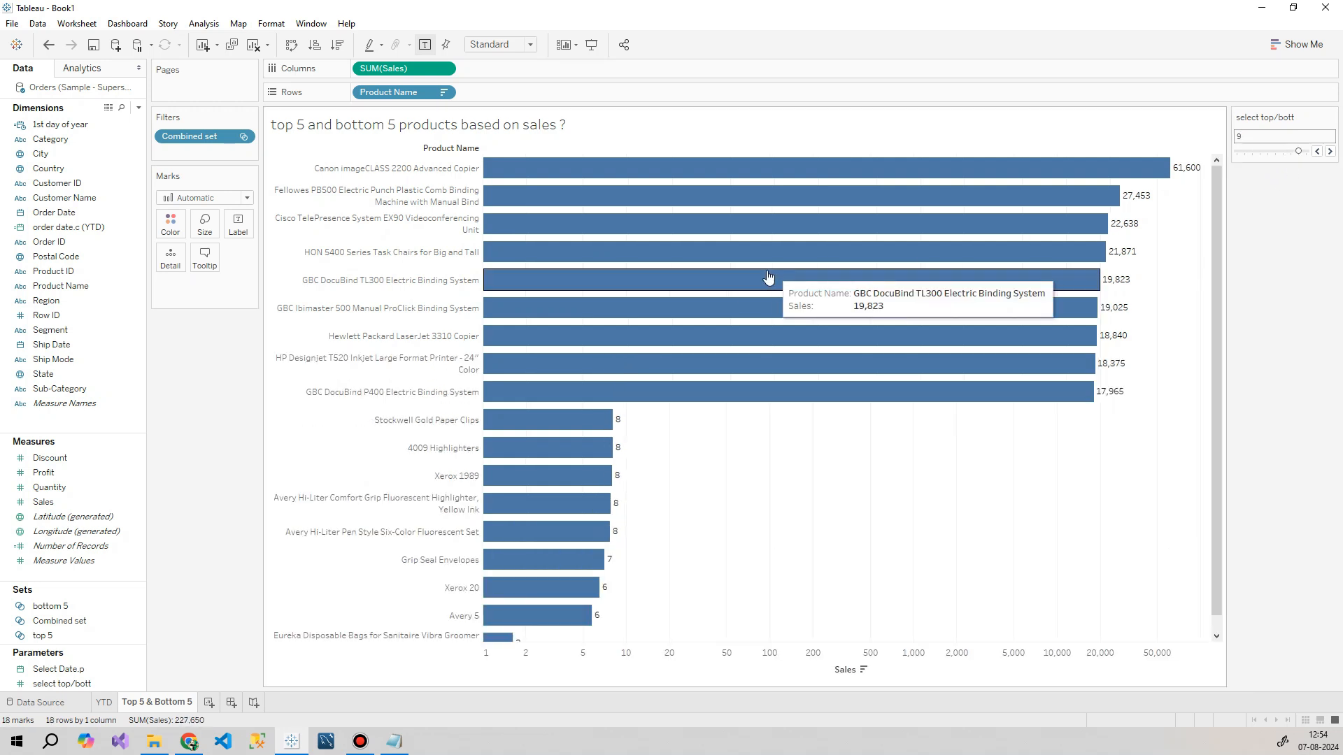
pyautogui.click(1309, 152)
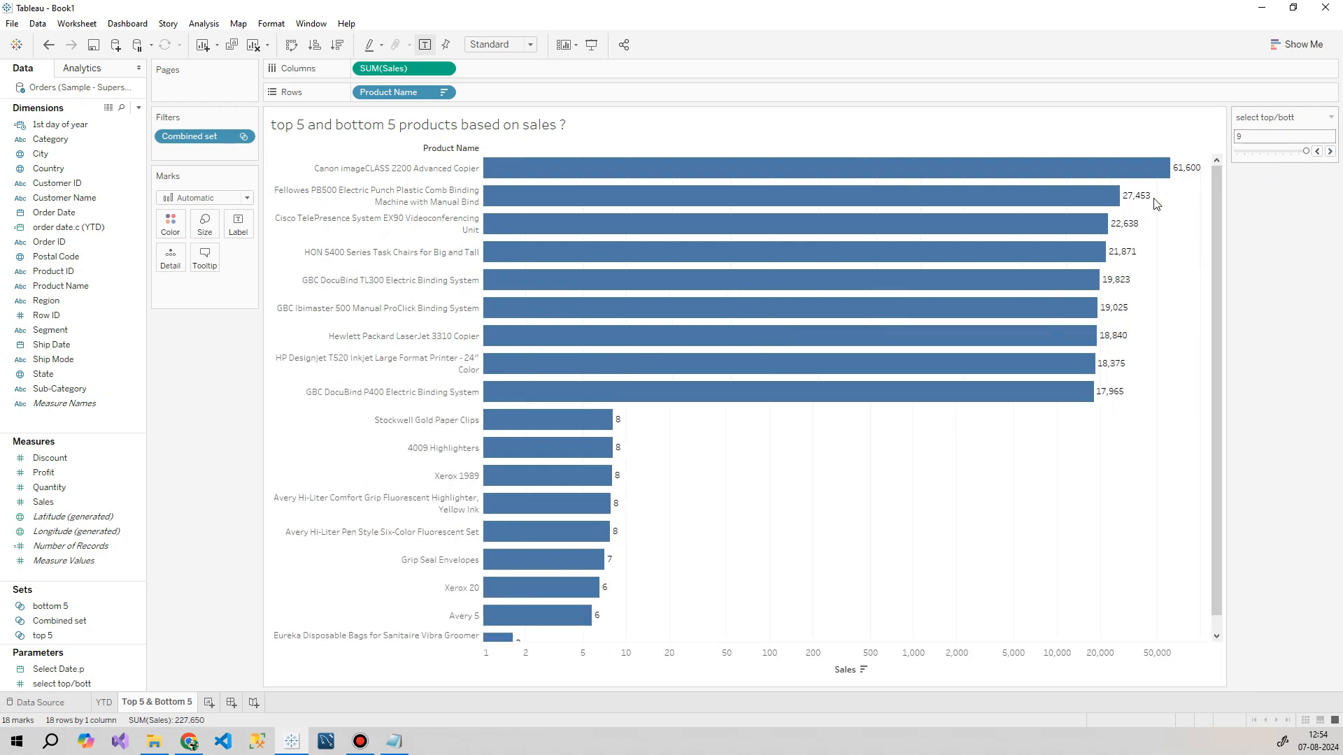
pyautogui.moveTo(1217, 199); pyautogui.dragTo(1221, 162)
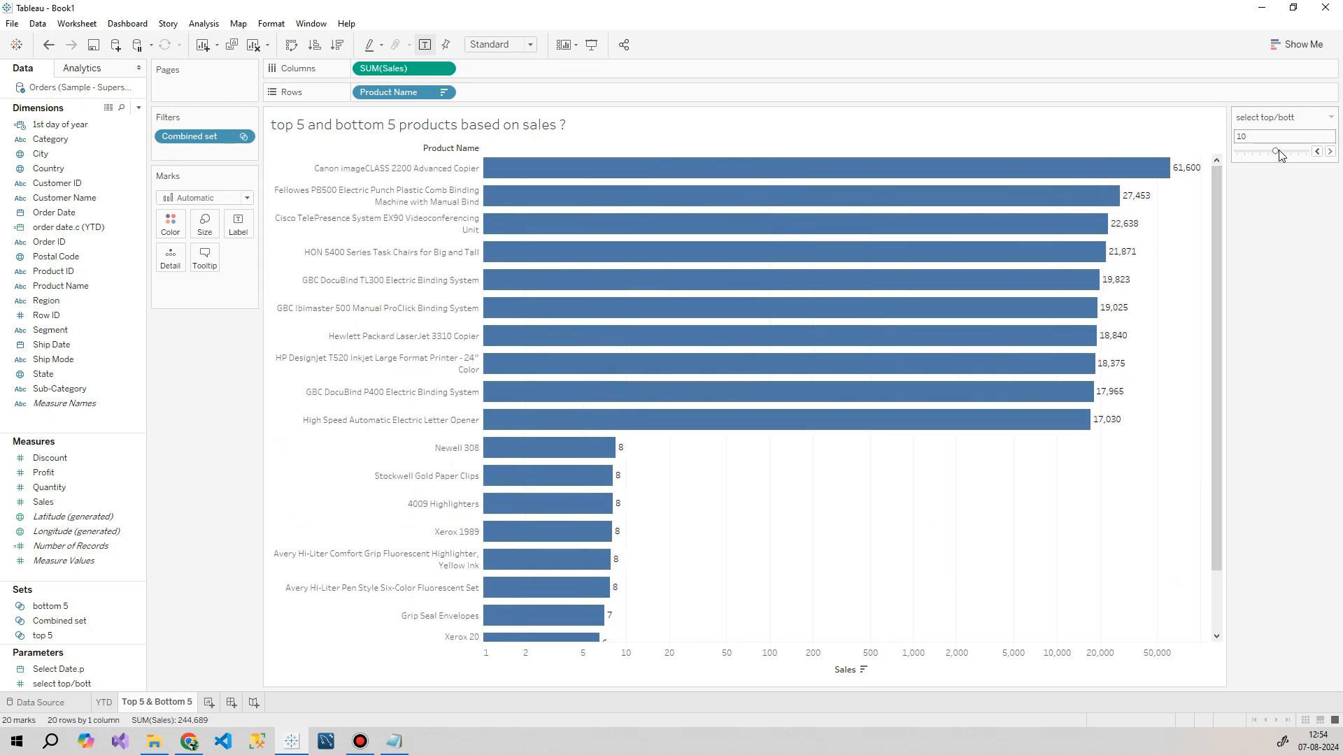
pyautogui.click(1276, 152)
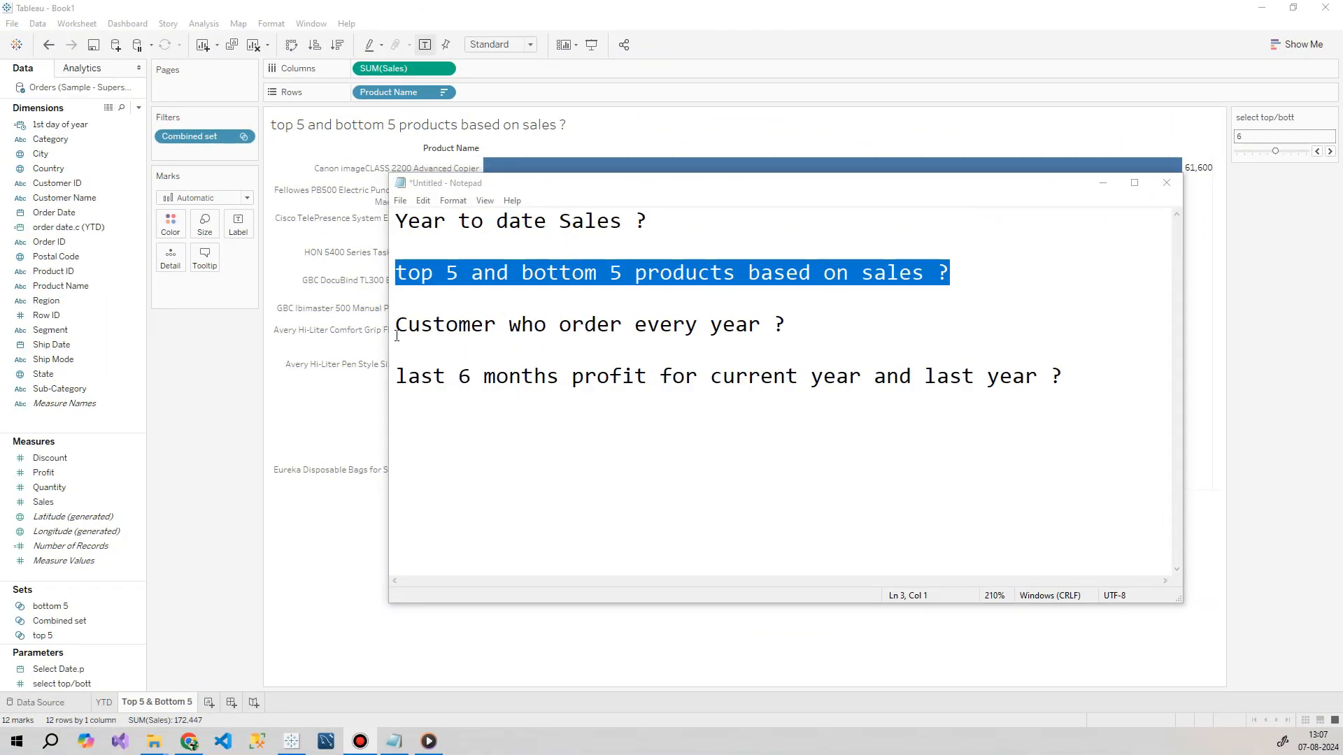
# Step: Copy the question "Customer who order every year ?" from the Notepad list and return to the Tableau workbook
pyautogui.moveTo(397, 336); pyautogui.dragTo(829, 312)
pyautogui.hotkey('ctrl', 'c')
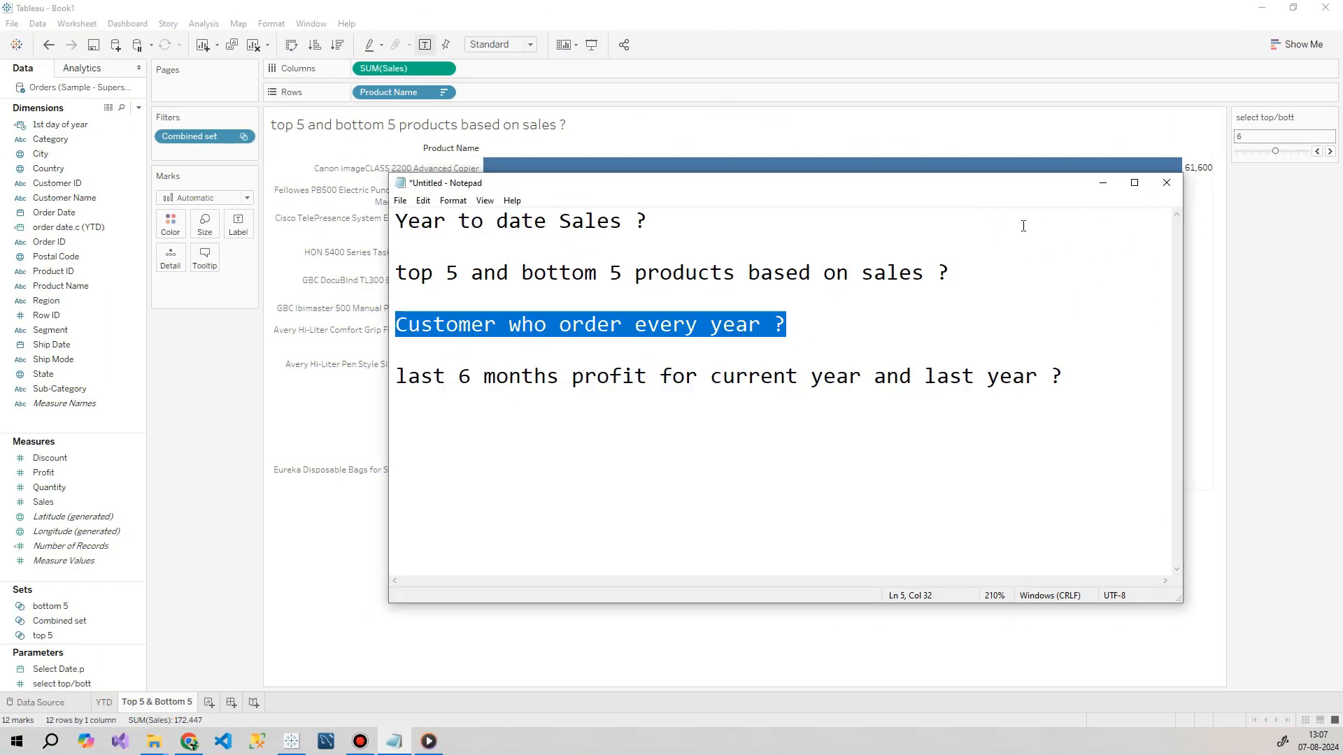
pyautogui.click(1103, 183)
# Step: Add a new worksheet and replace its title with the copied question "Customer who order every year ?"
pyautogui.click(209, 702)
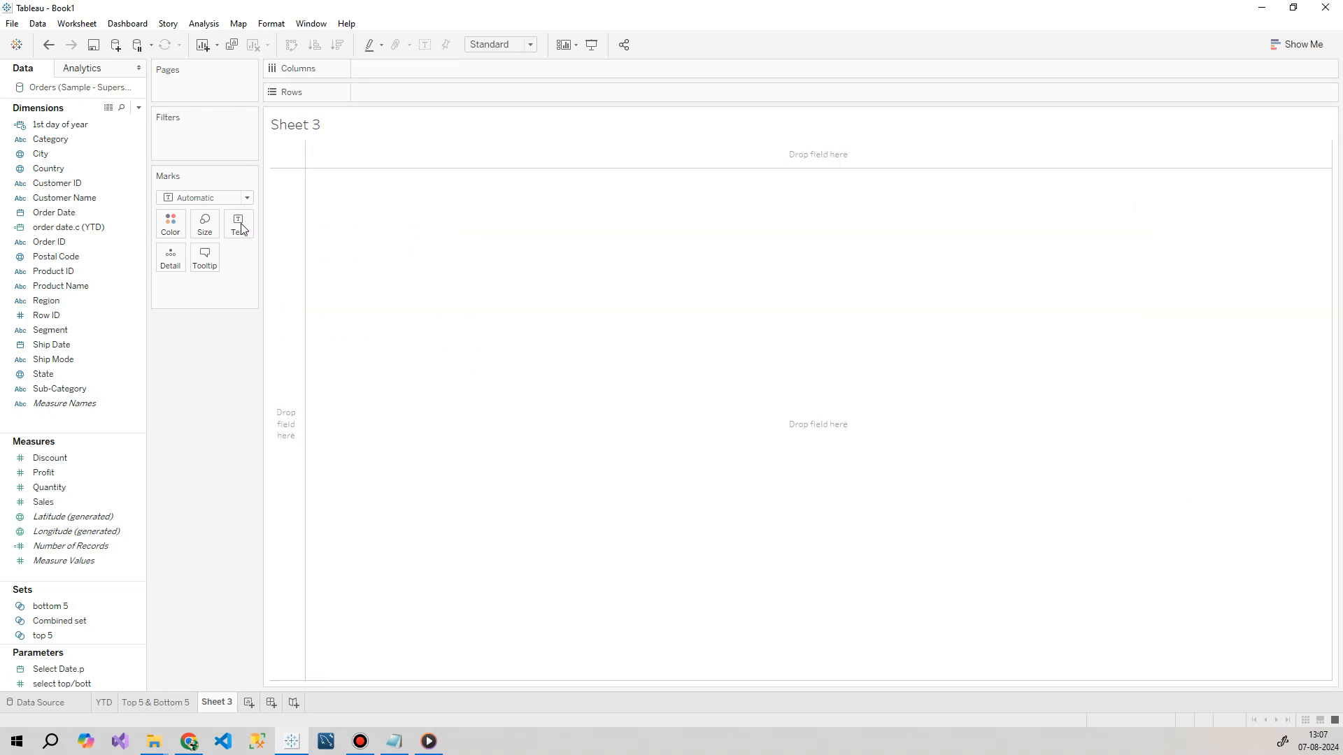
pyautogui.doubleClick(342, 138)
pyautogui.hotkey('ctrl', 'a')
pyautogui.hotkey('ctrl', 'v')
pyautogui.click(714, 460)
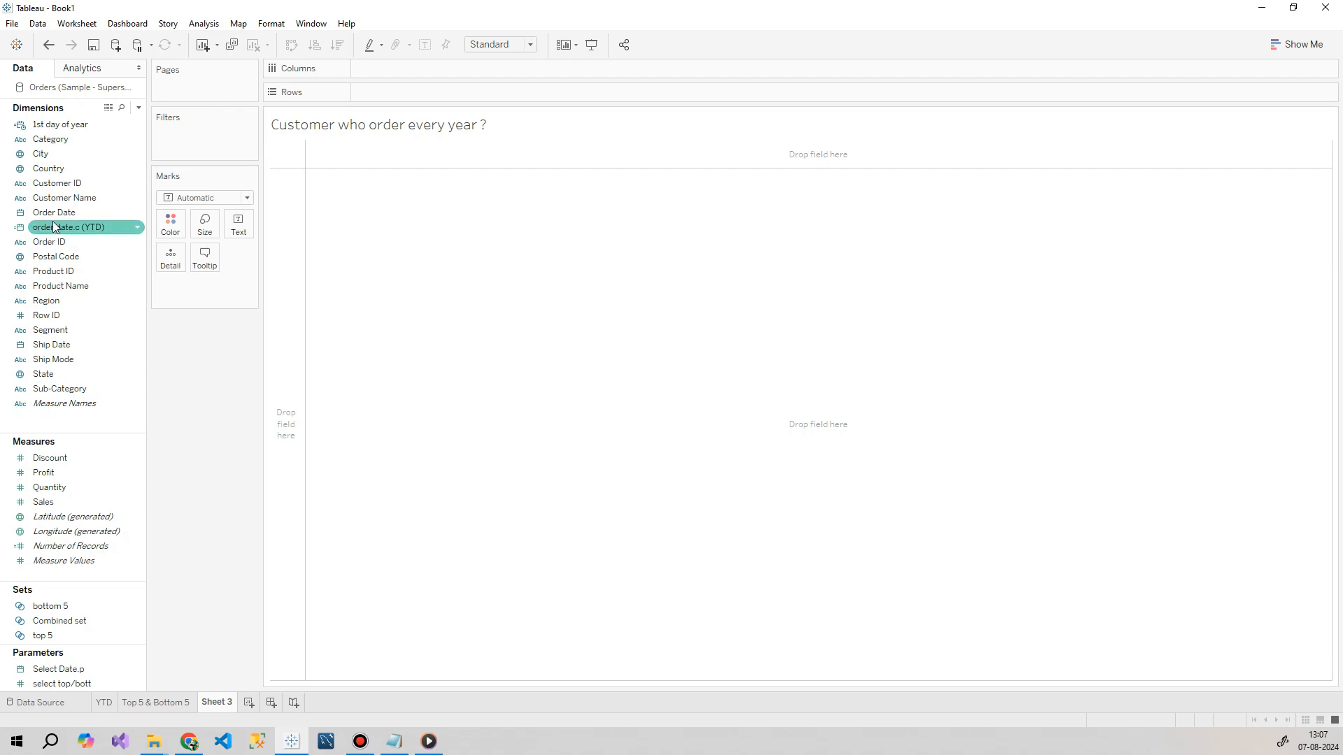
# Step: Build a table with the year of Order Date as columns and Customer Name as rows
pyautogui.moveTo(54, 213); pyautogui.dragTo(413, 69)
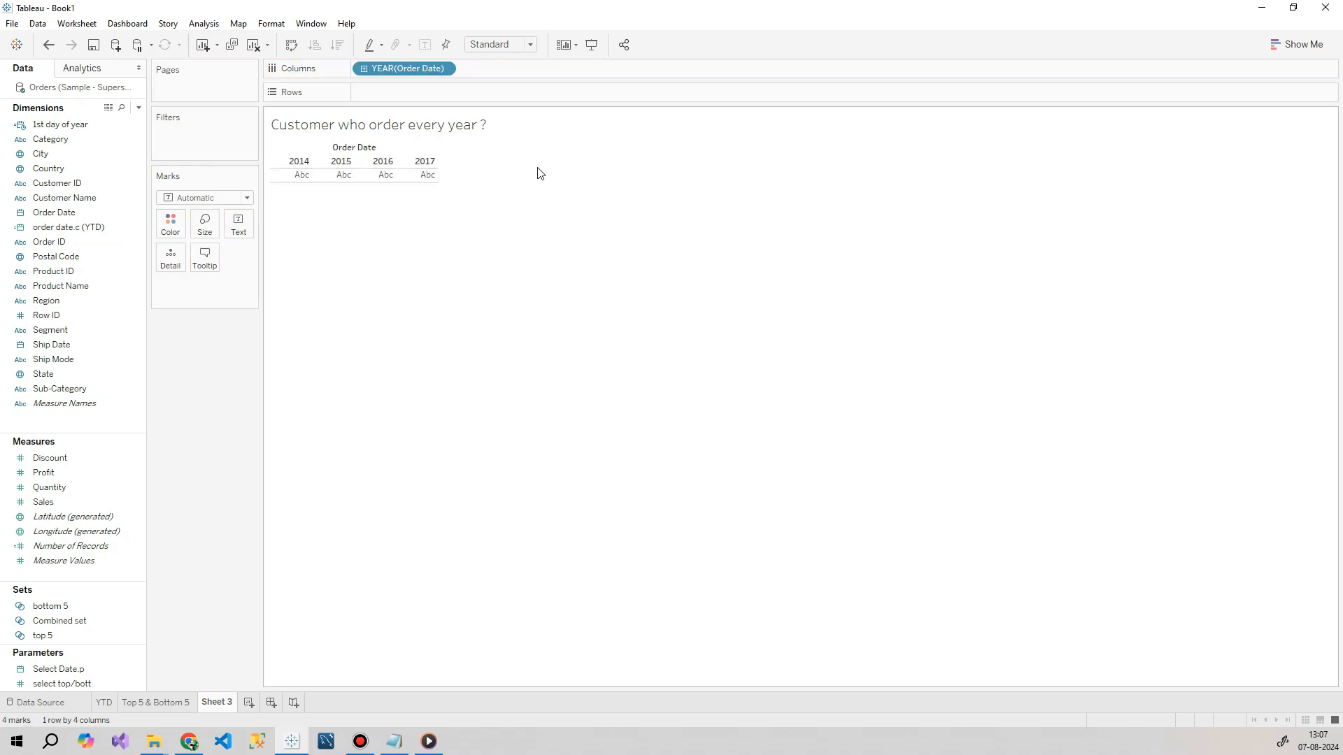
pyautogui.click(68, 185)
pyautogui.moveTo(67, 203); pyautogui.dragTo(386, 98)
pyautogui.moveTo(389, 101); pyautogui.dragTo(391, 98)
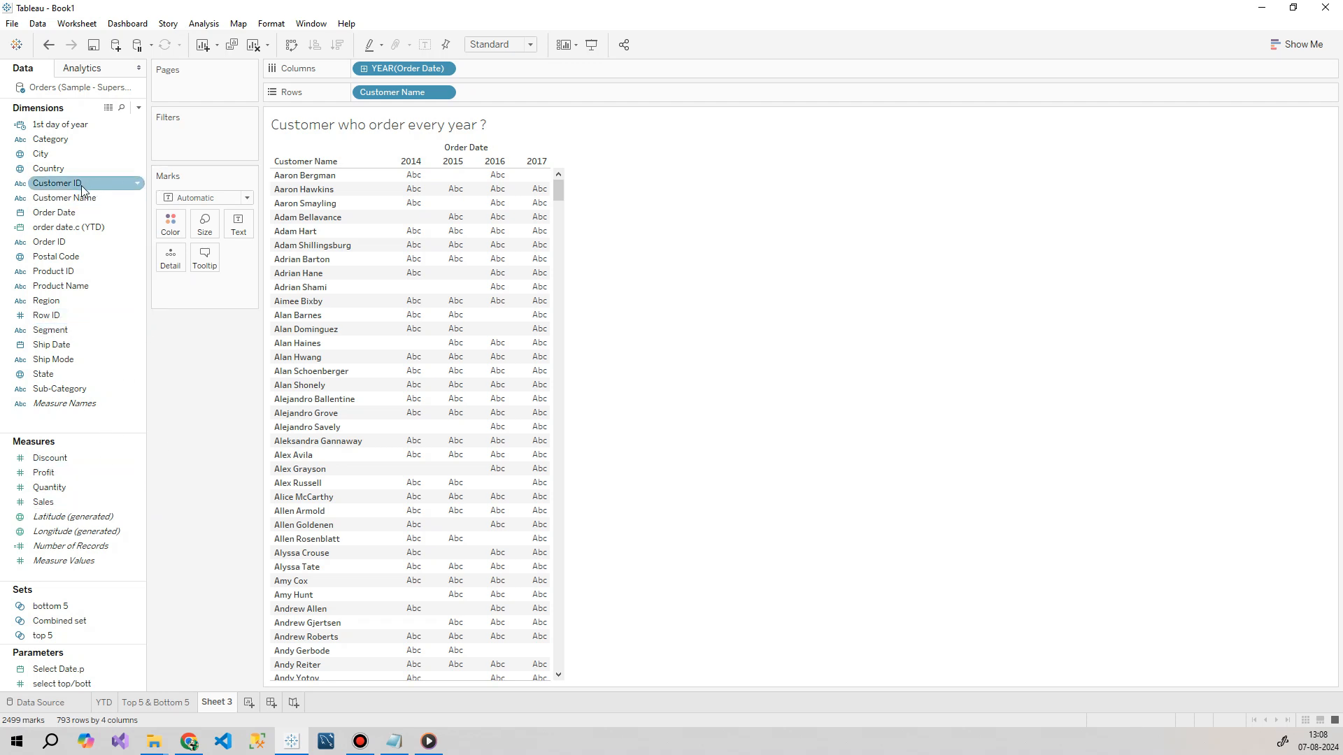
pyautogui.moveTo(70, 243); pyautogui.dragTo(61, 212)
pyautogui.rightClick(62, 211)
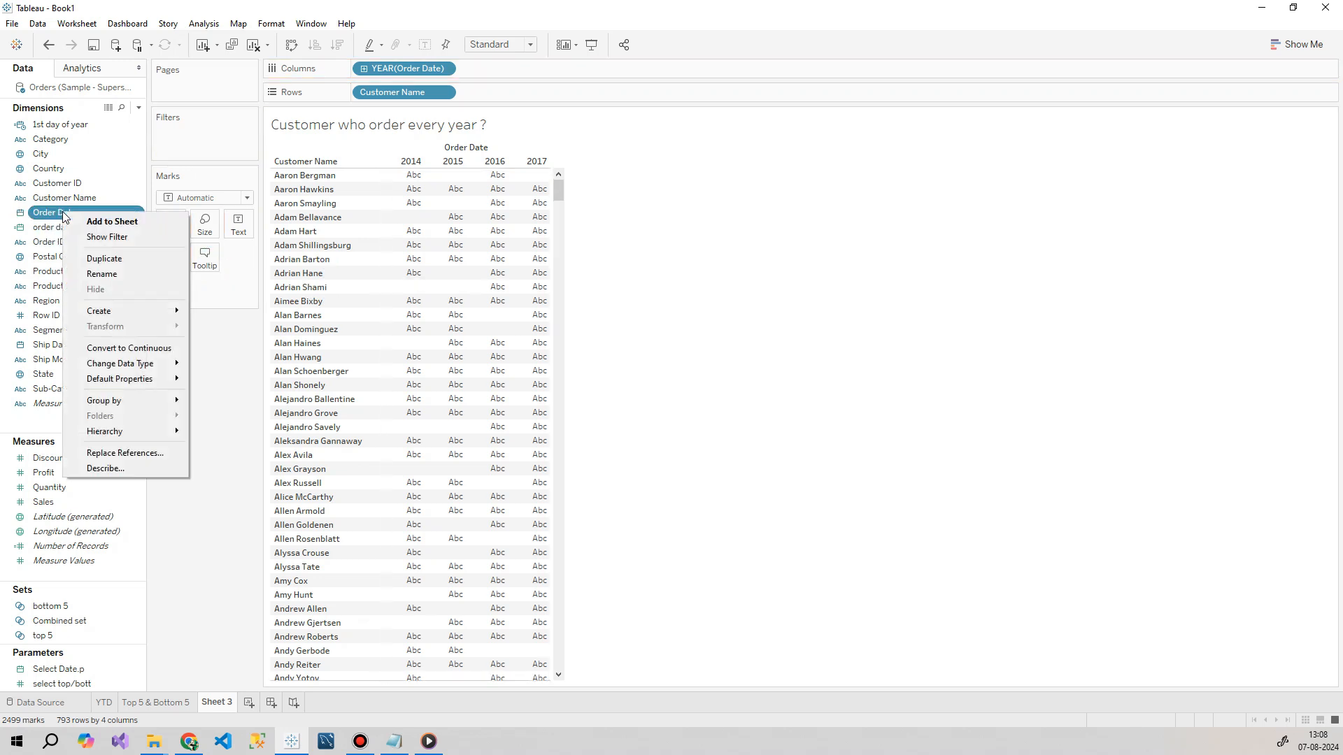
pyautogui.click(216, 354)
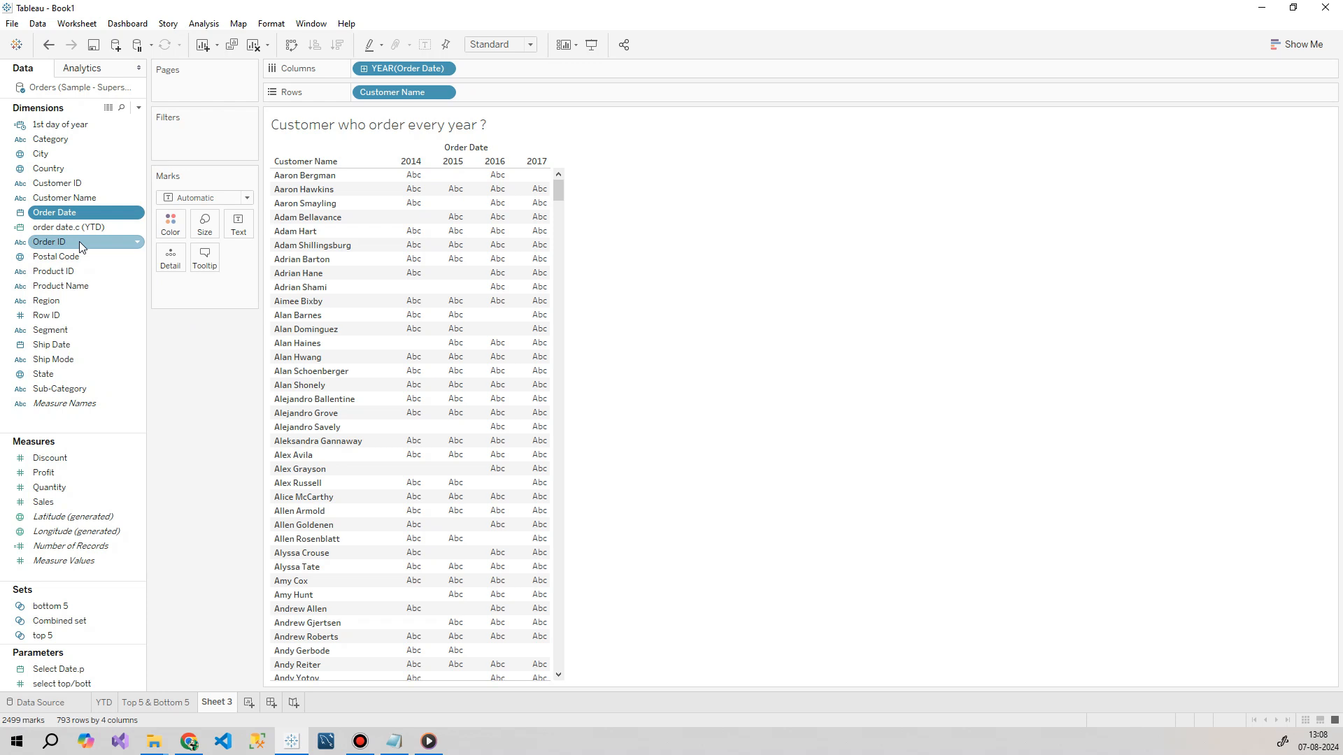
pyautogui.click(78, 241)
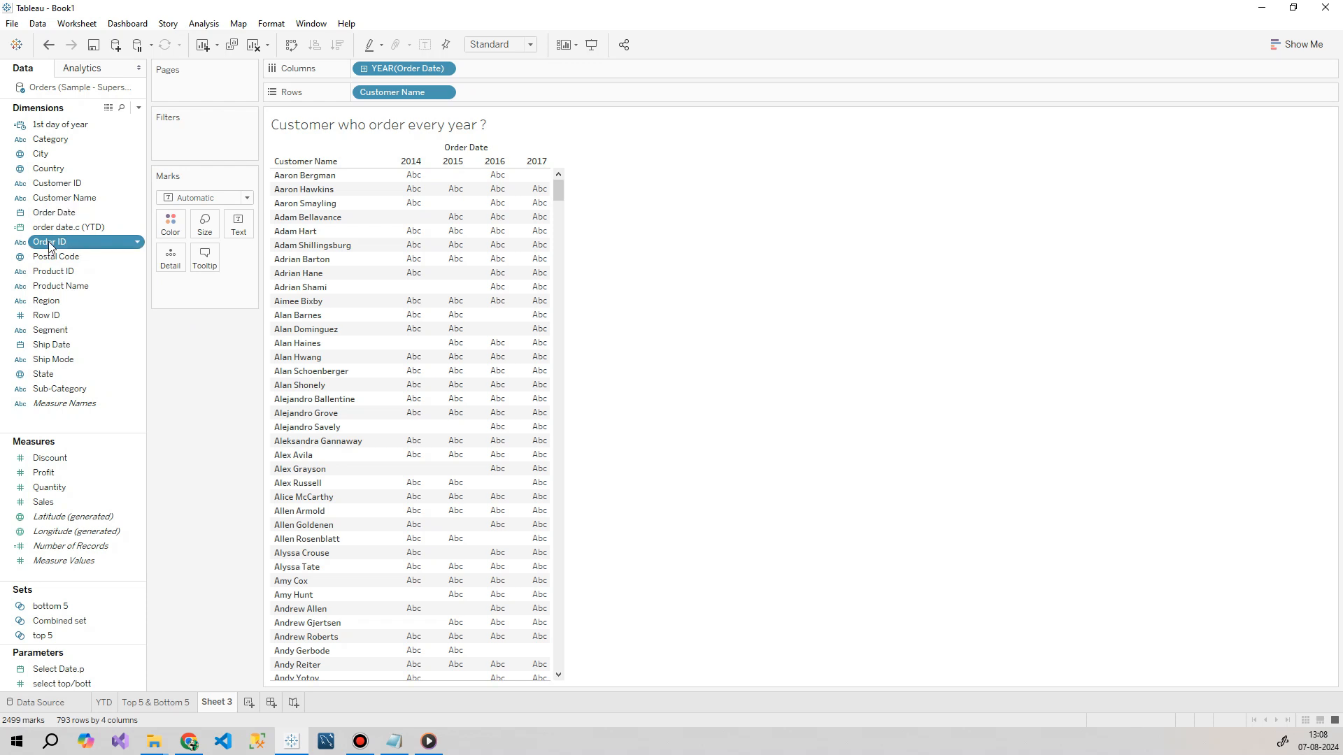
# Step: Create a calculated field based on Order ID and name it "count of orders"
pyautogui.rightClick(87, 242)
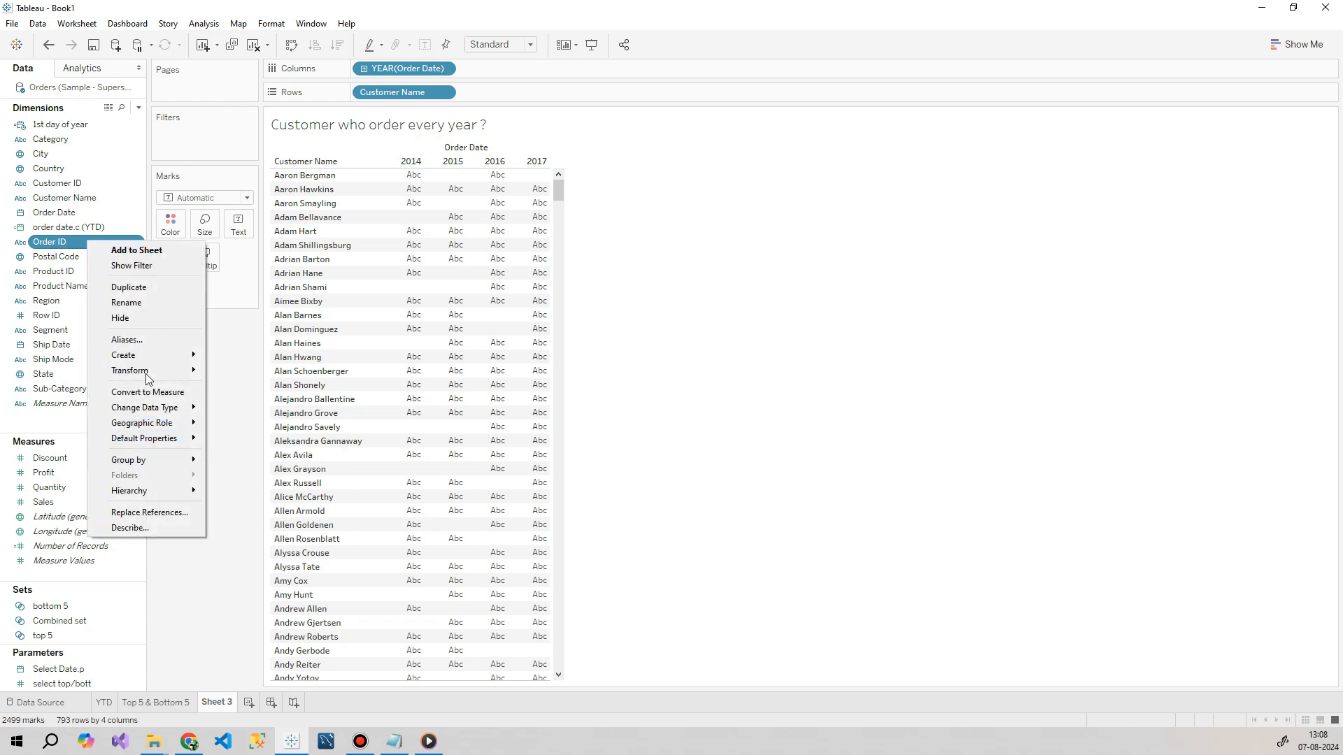
pyautogui.moveTo(154, 356)
pyautogui.click(266, 357)
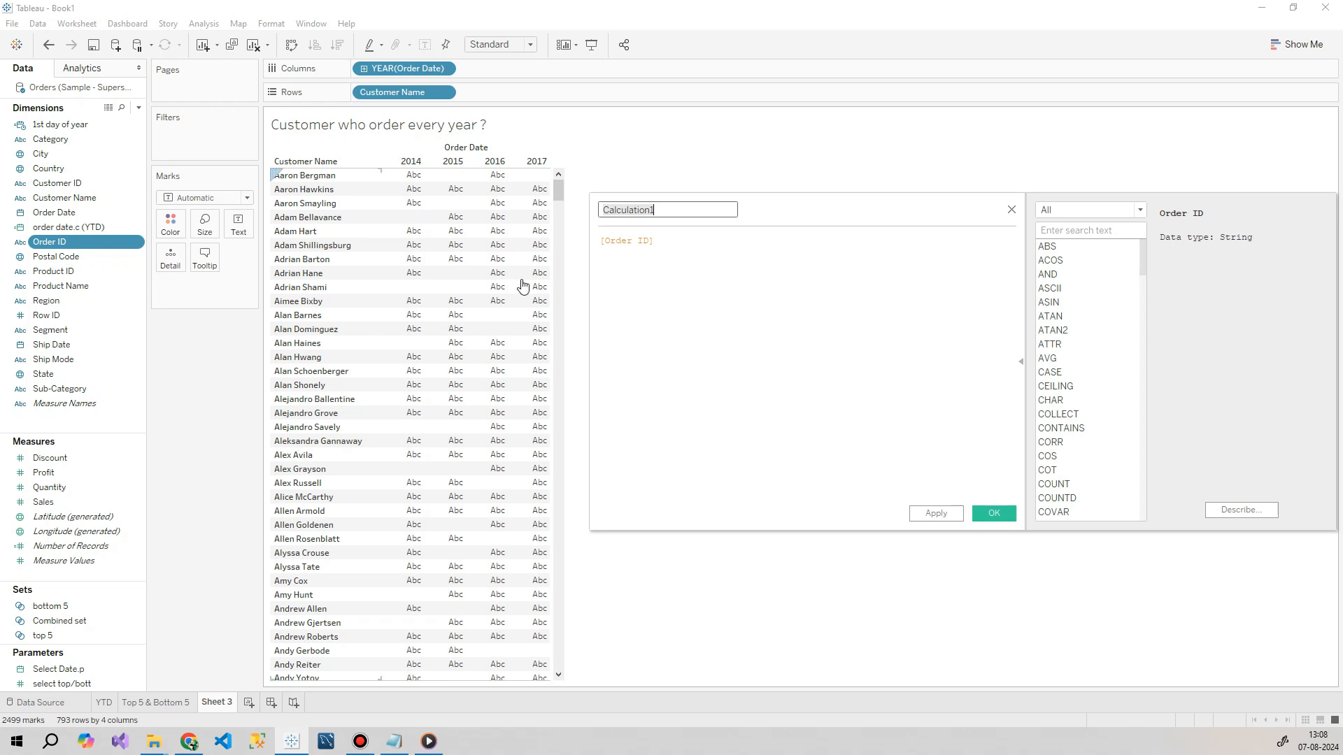
pyautogui.doubleClick(664, 212)
pyautogui.write('count')
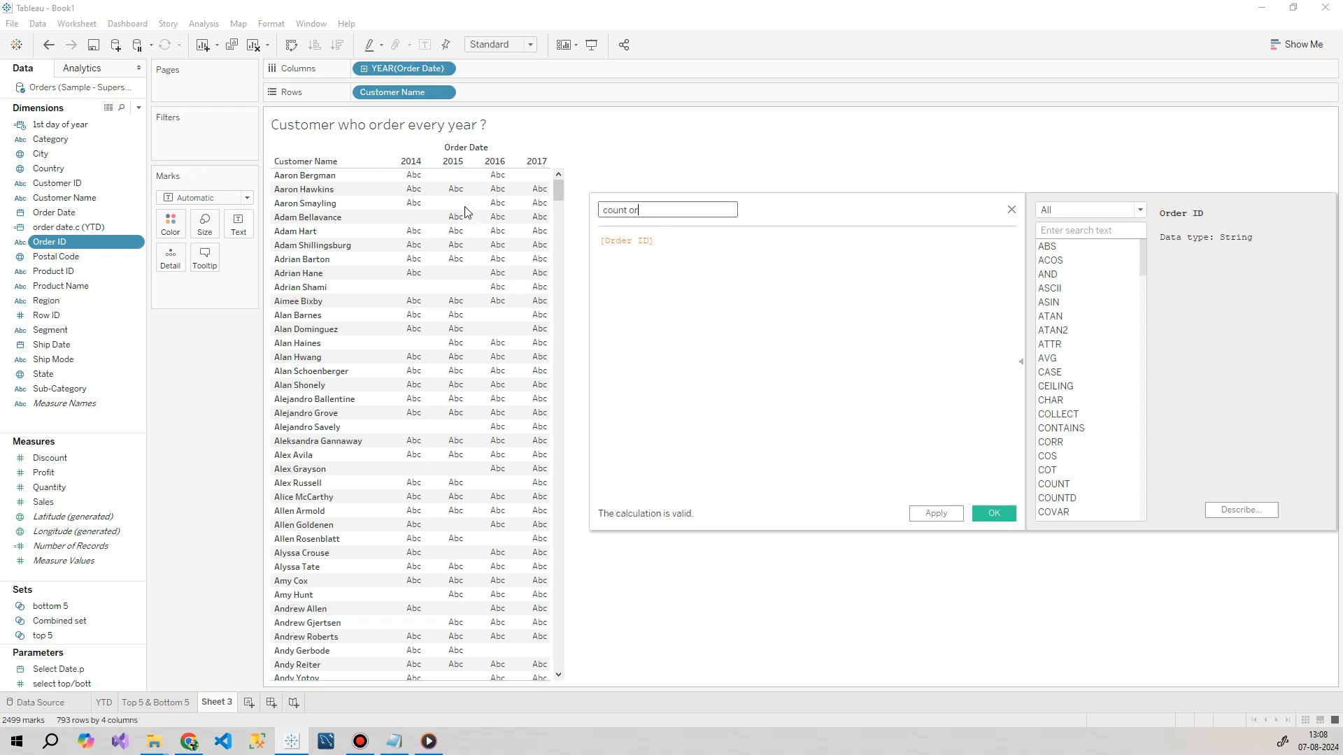
pyautogui.write(' of orders')
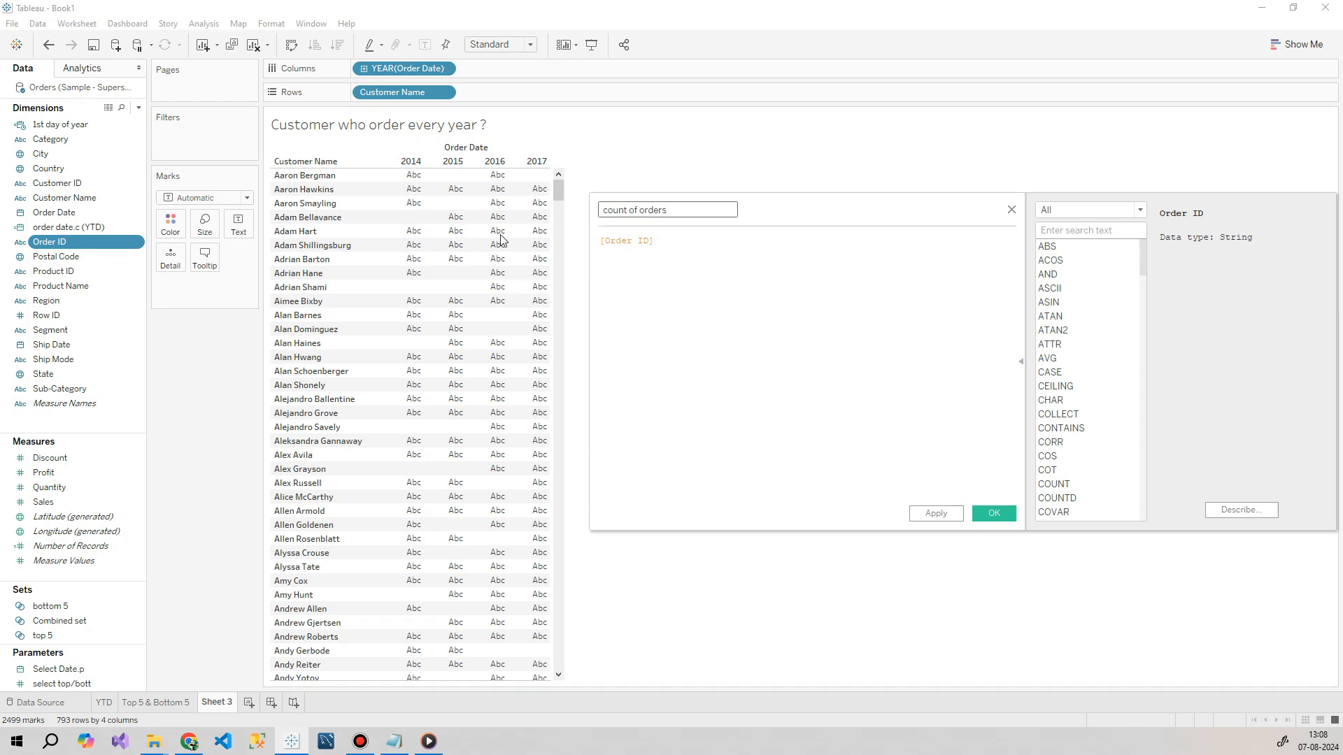
# Step: Define the field's formula as COUNTD([Order ID]), save it, and show count of orders as the values in the customer-by-year table
pyautogui.moveTo(639, 255); pyautogui.dragTo(494, 229)
pyautogui.hotkey('ctrl', 'c')
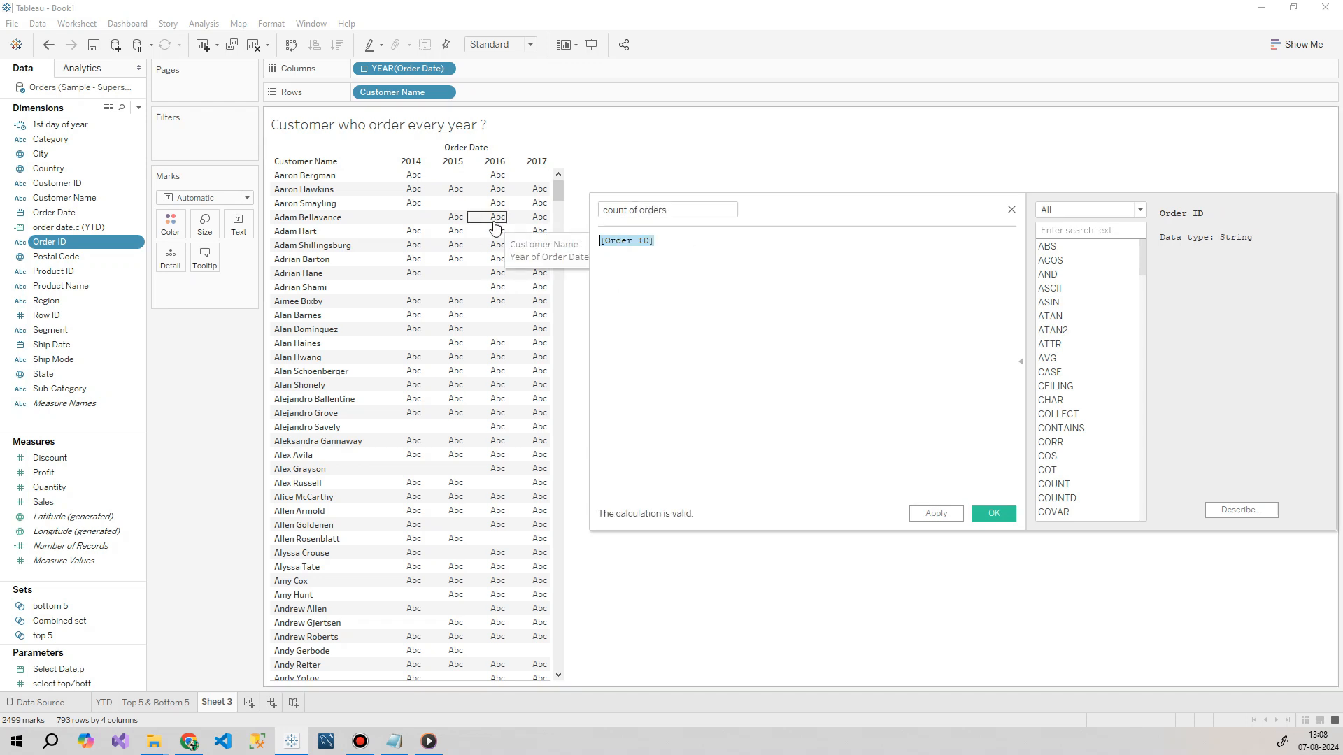
pyautogui.write('coun')
pyautogui.press('Down')
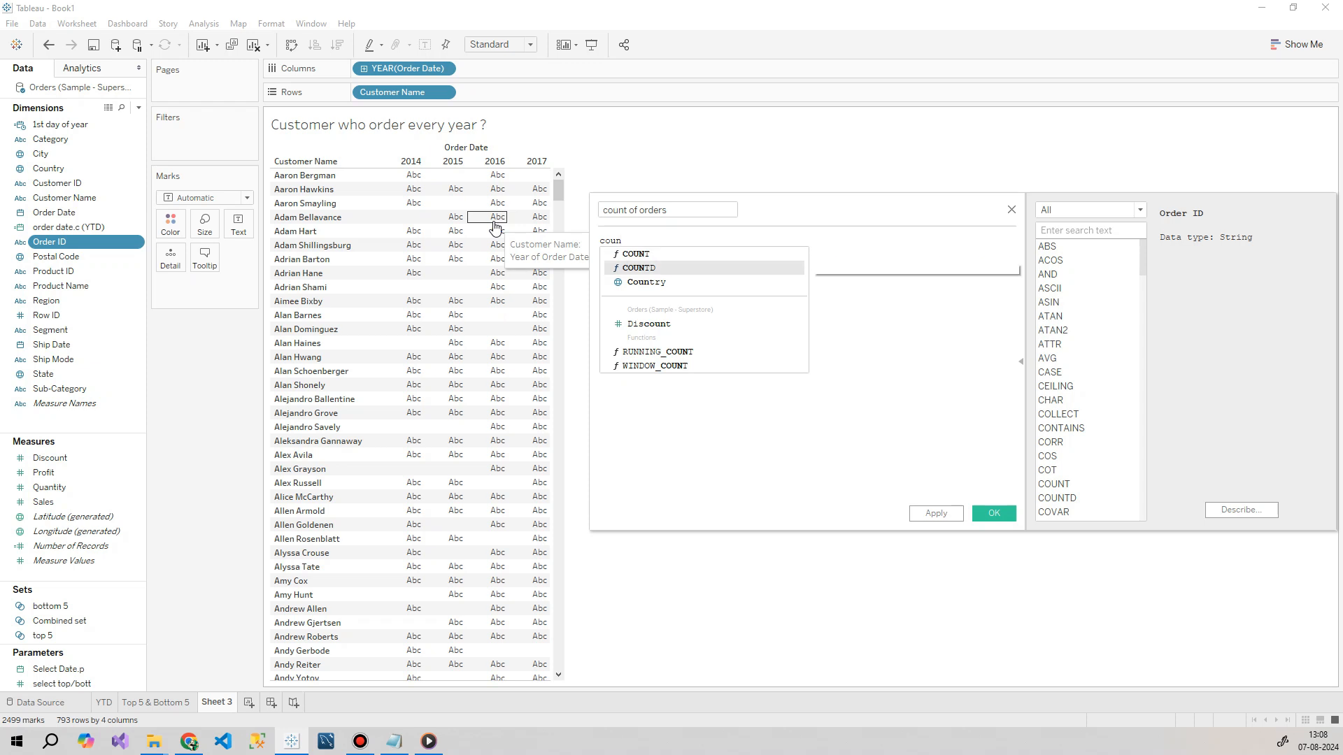
pyautogui.press('Return')
pyautogui.hotkey('ctrl', 'v')
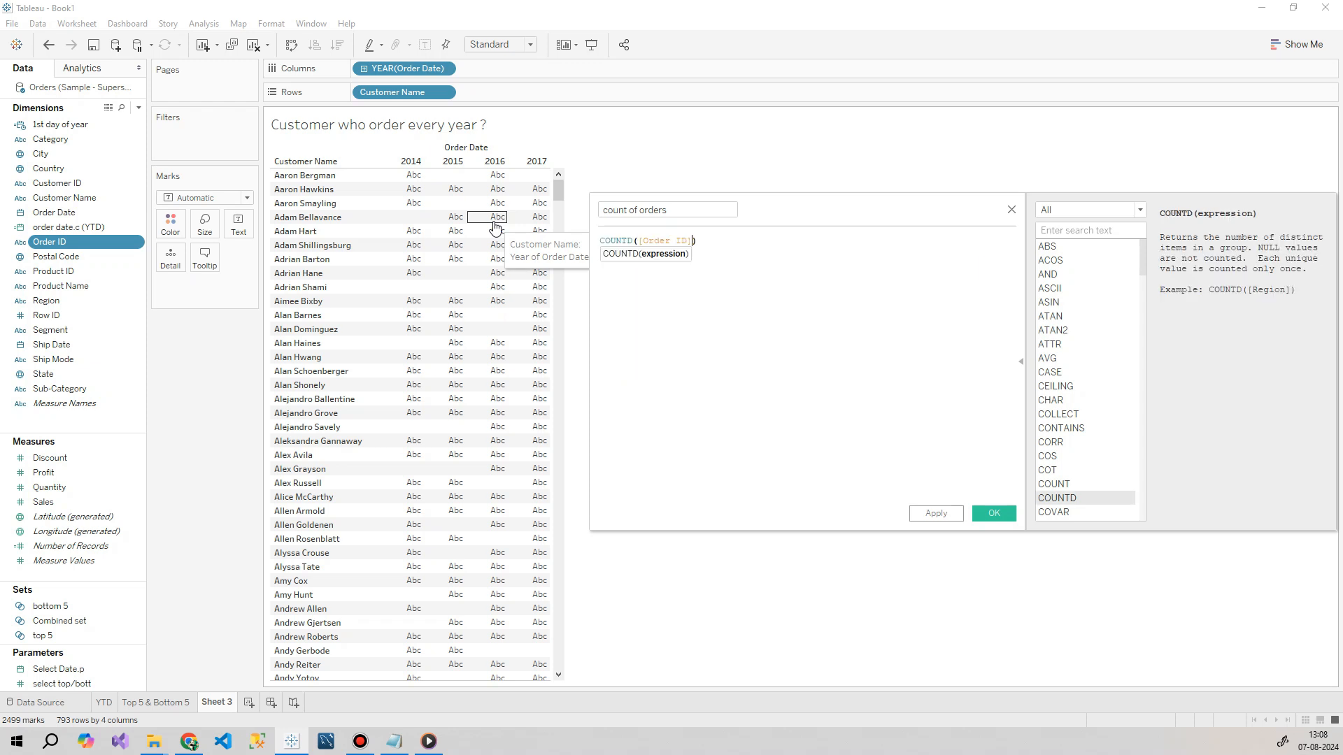
pyautogui.click(988, 514)
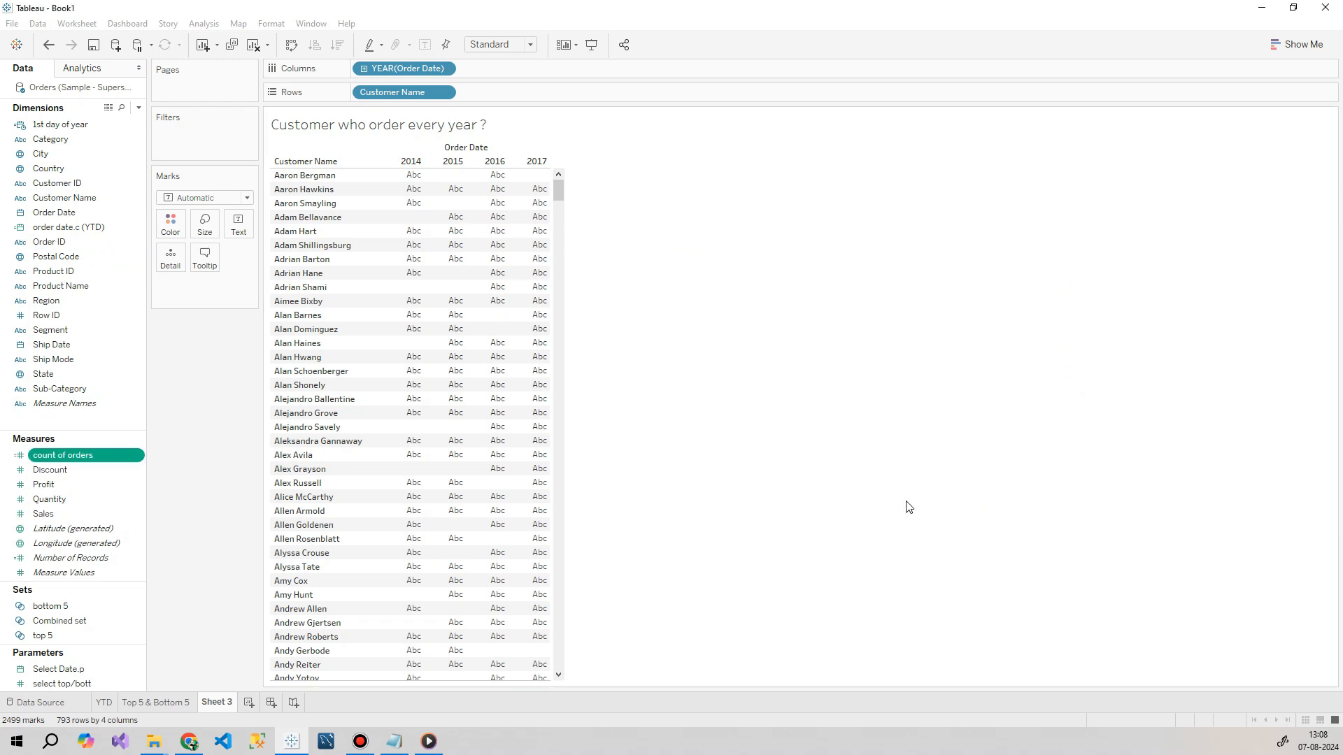
pyautogui.moveTo(59, 455); pyautogui.dragTo(493, 406)
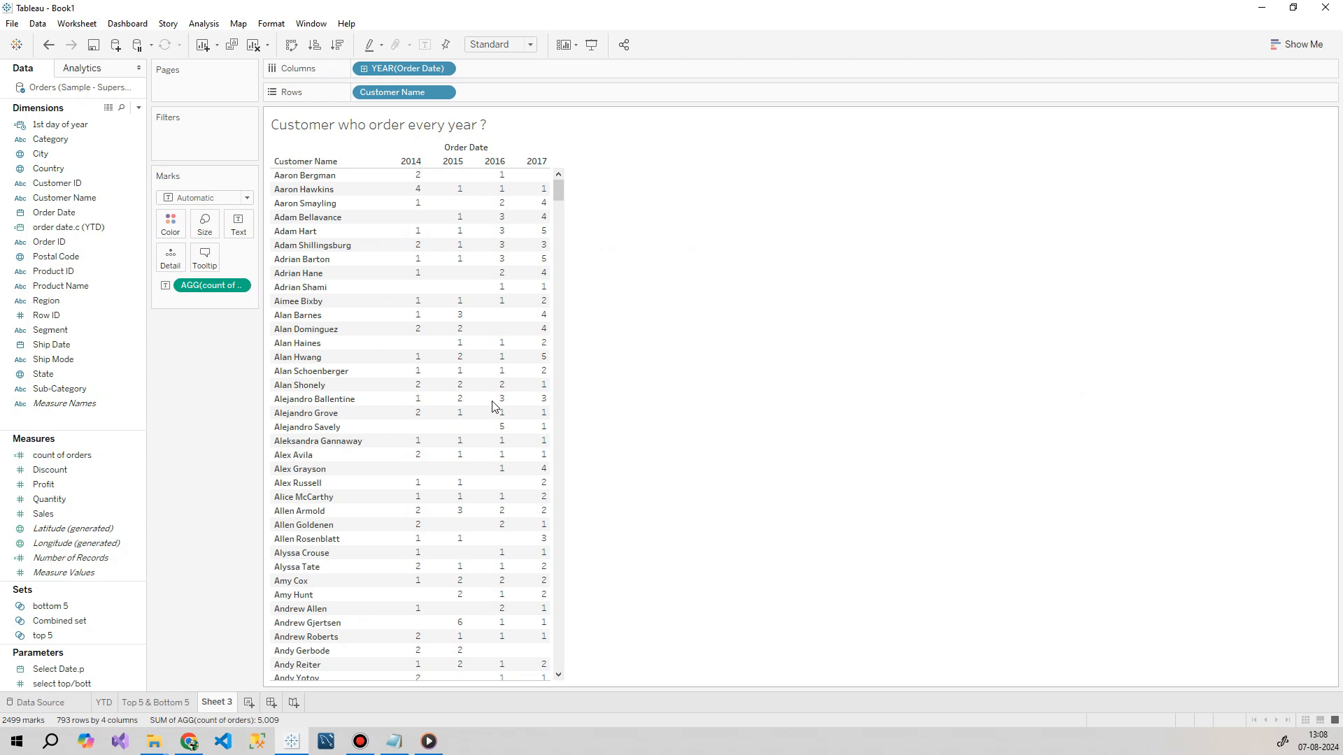
# Step: Examine the yearly order counts of the first two customers in the table for years with and without orders
pyautogui.click(375, 175)
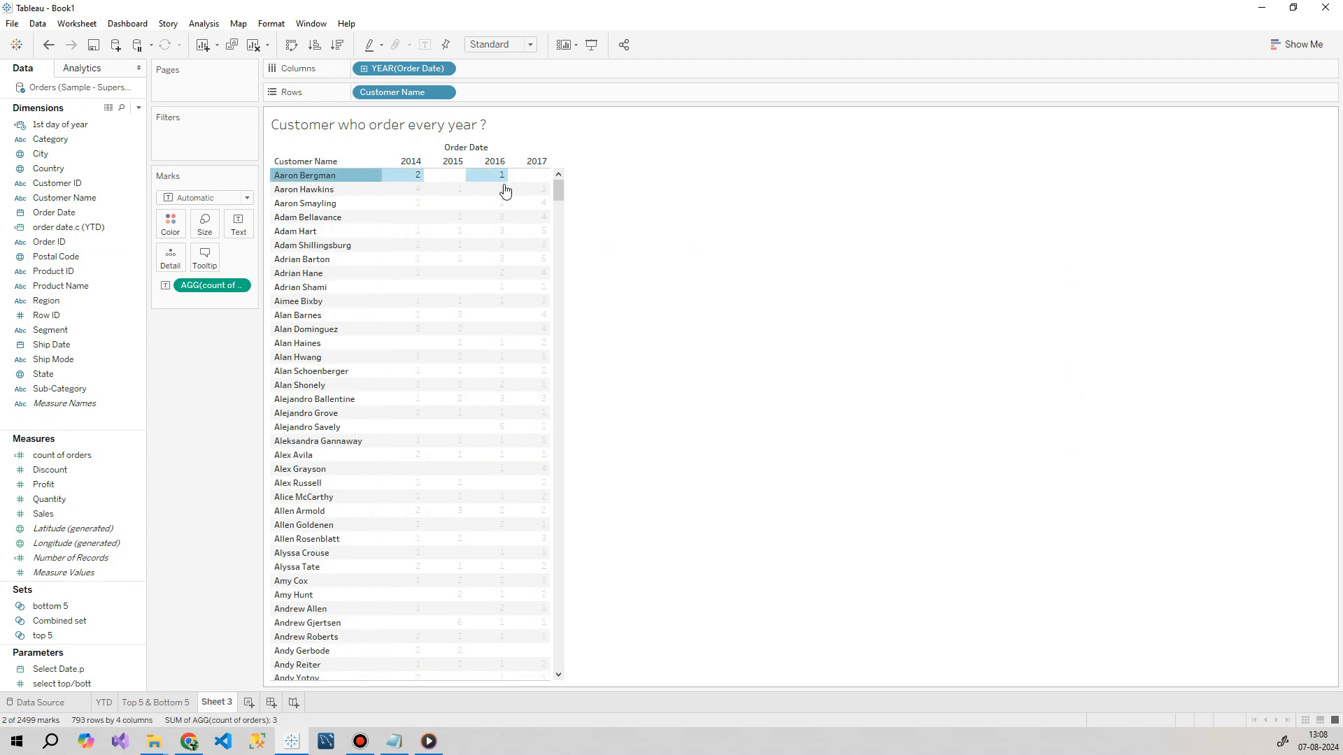
pyautogui.moveTo(490, 177)
pyautogui.click(719, 183)
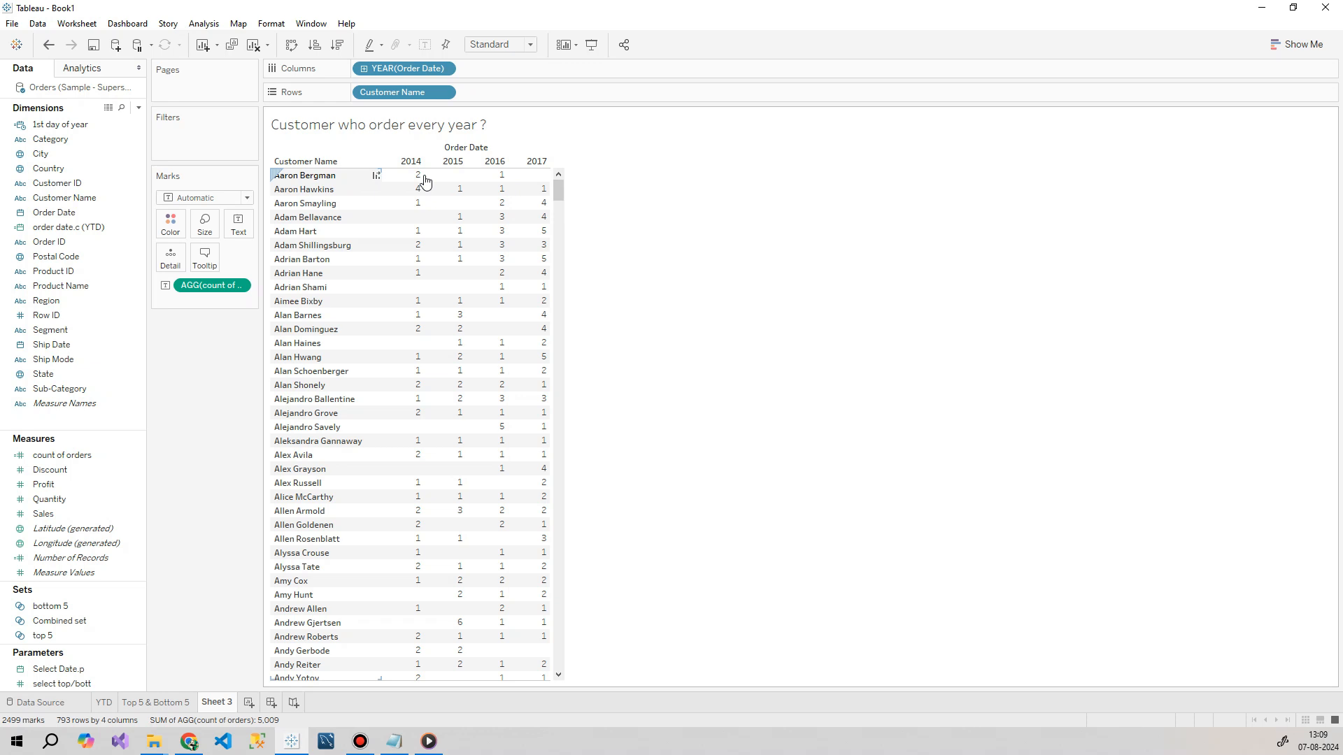
pyautogui.moveTo(418, 191)
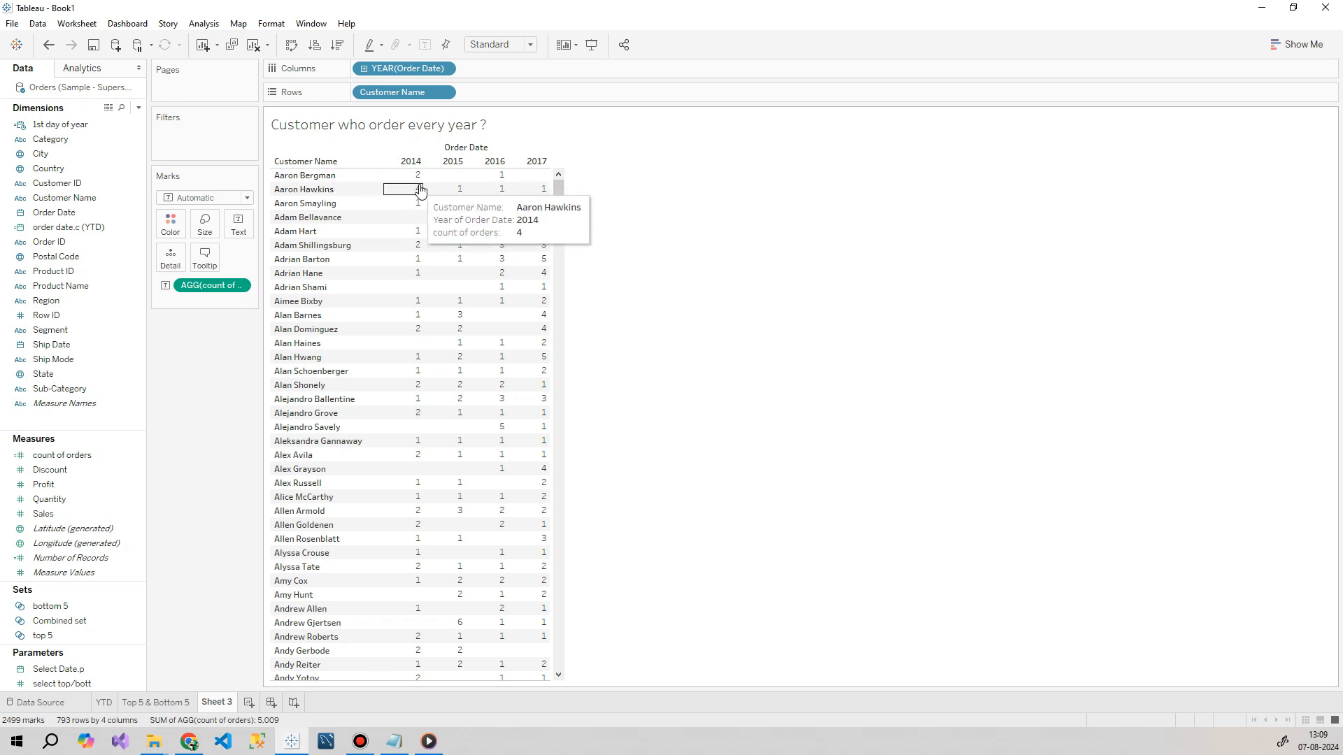
pyautogui.click(283, 189)
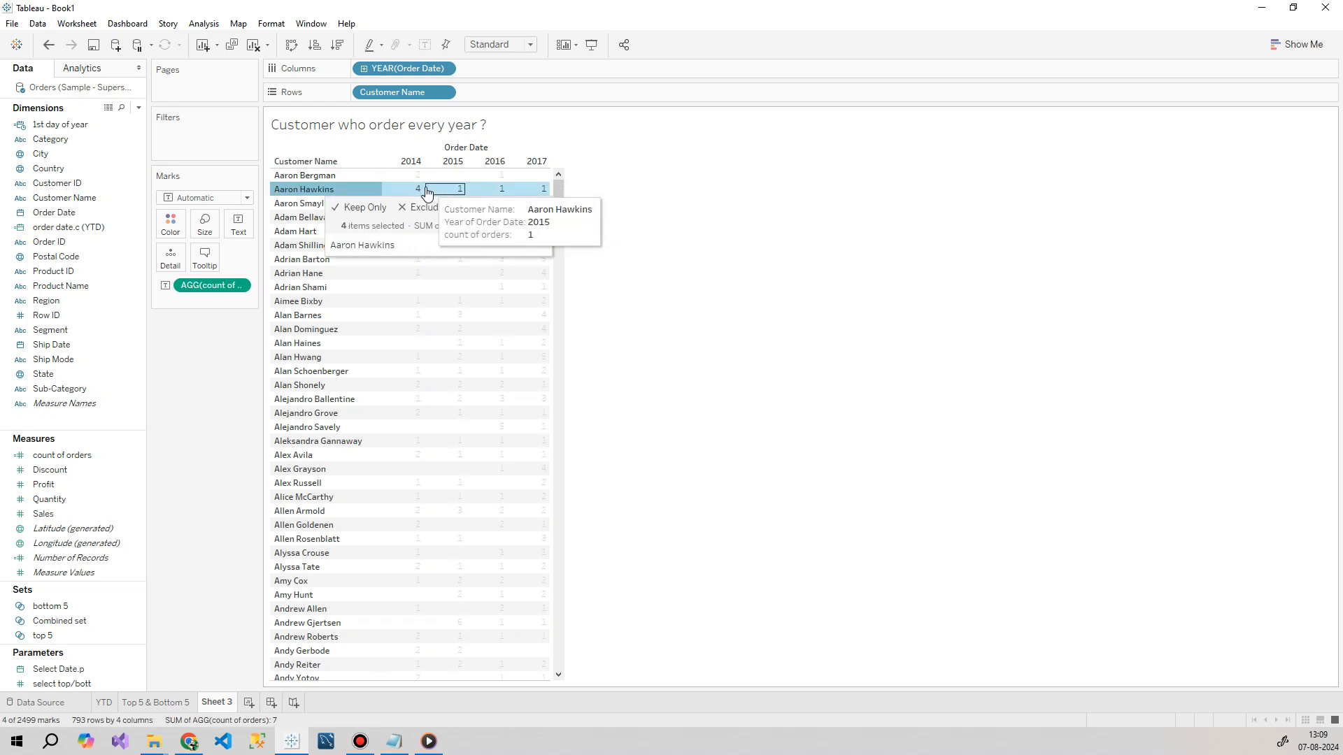
pyautogui.moveTo(403, 191); pyautogui.dragTo(547, 198)
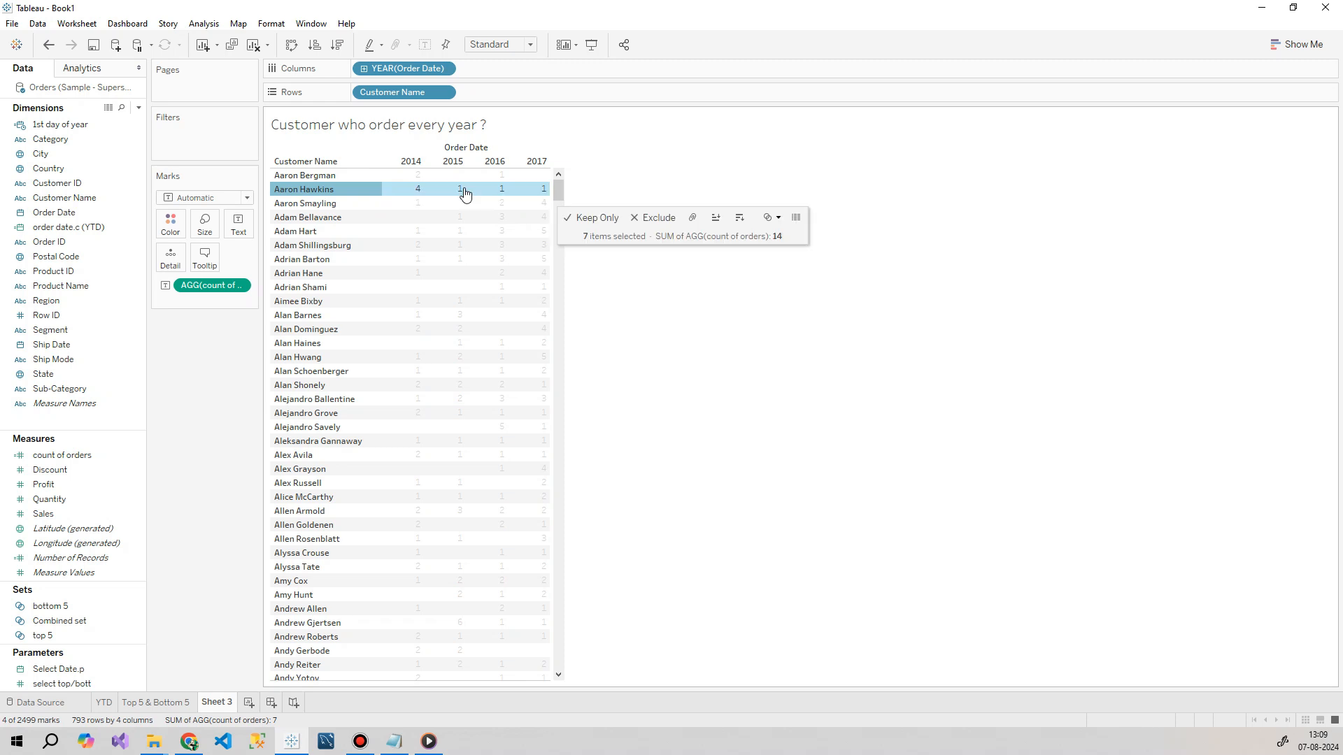
pyautogui.click(443, 194)
pyautogui.click(656, 191)
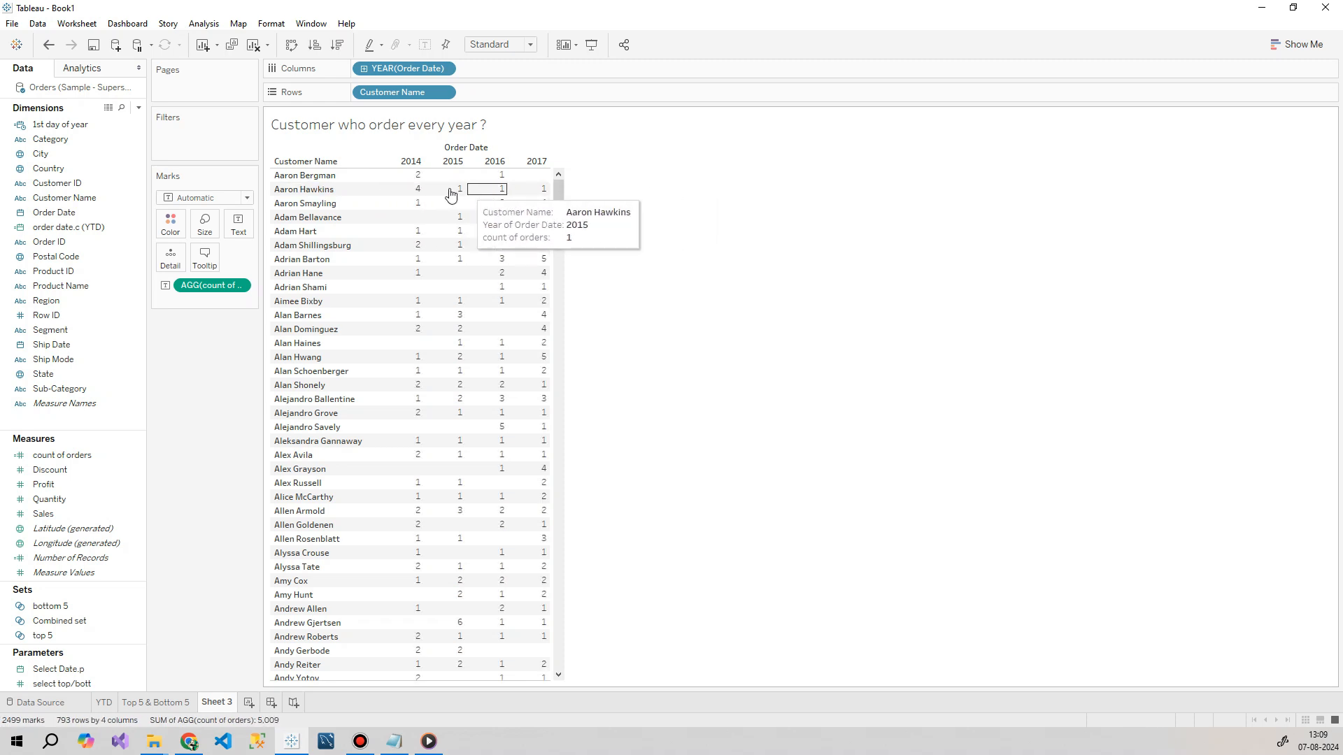
pyautogui.moveTo(459, 203)
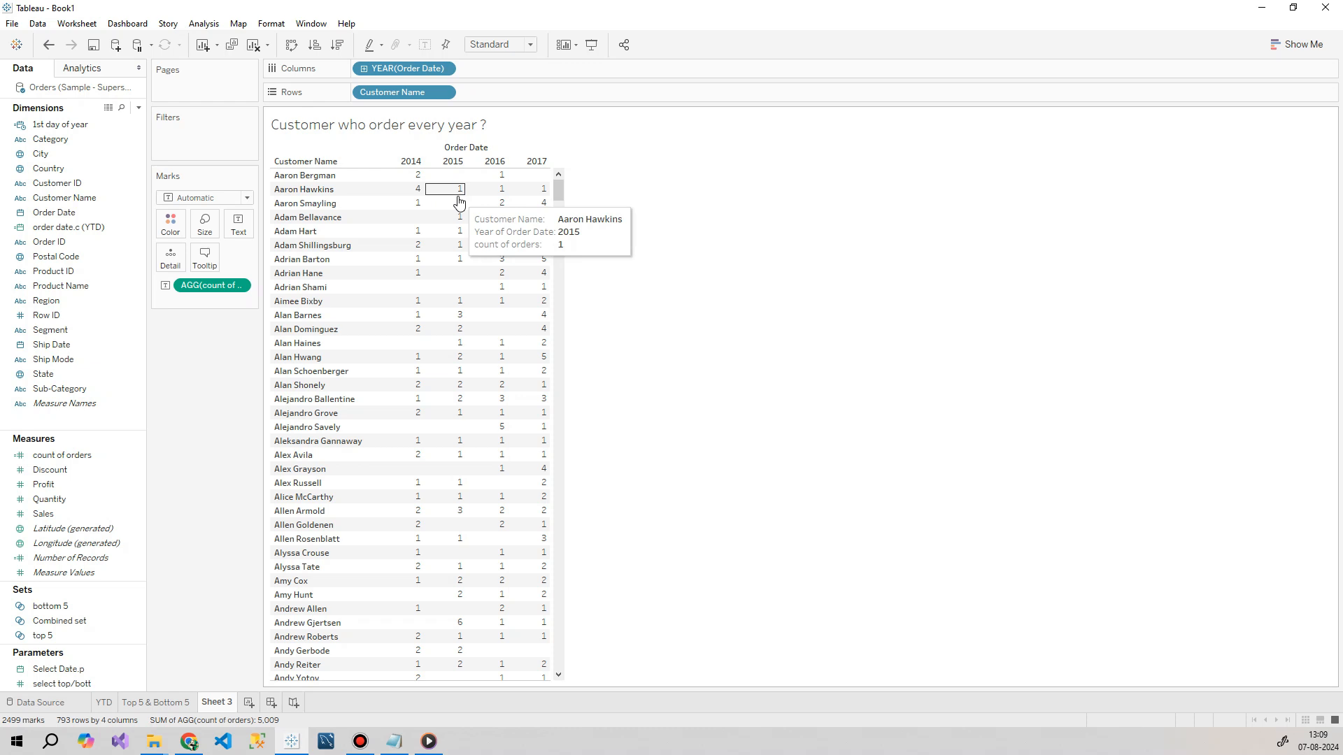
# Step: Create a new calculated field named "count order"
pyautogui.click(139, 107)
pyautogui.click(52, 125)
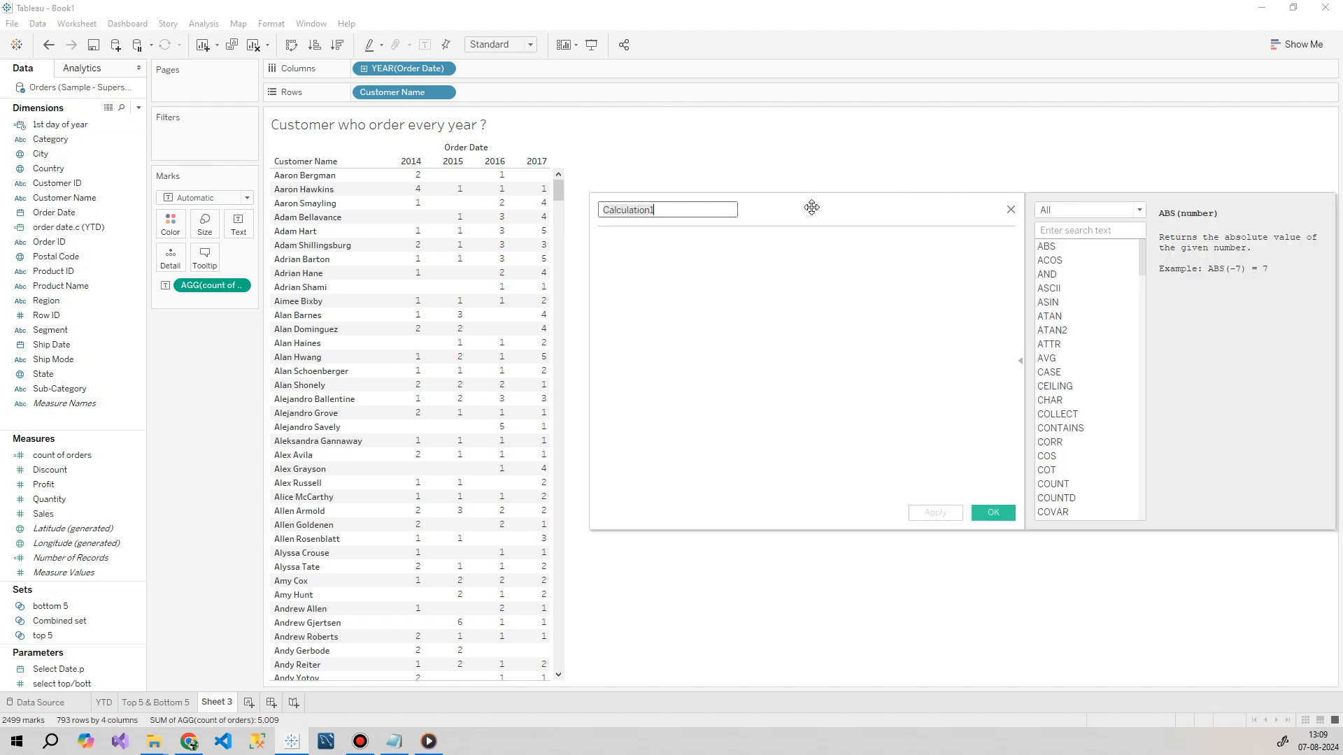
pyautogui.write('count')
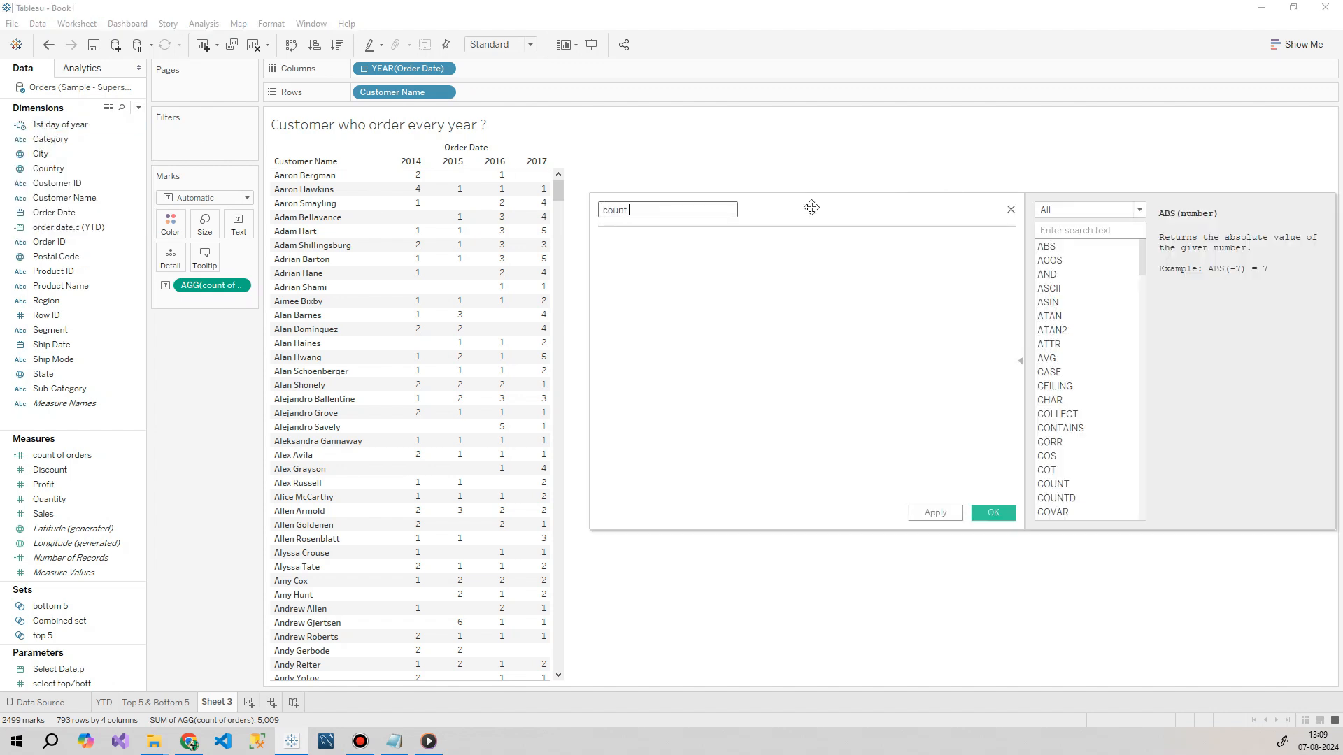
pyautogui.write(' order')
pyautogui.press('Tab')
# Step: Begin the formula as a level-of-detail expression fixed on Customer ID with a distinct count: { FIXED [Customer ID]: COUNTD()
pyautogui.write('{ FIXED')
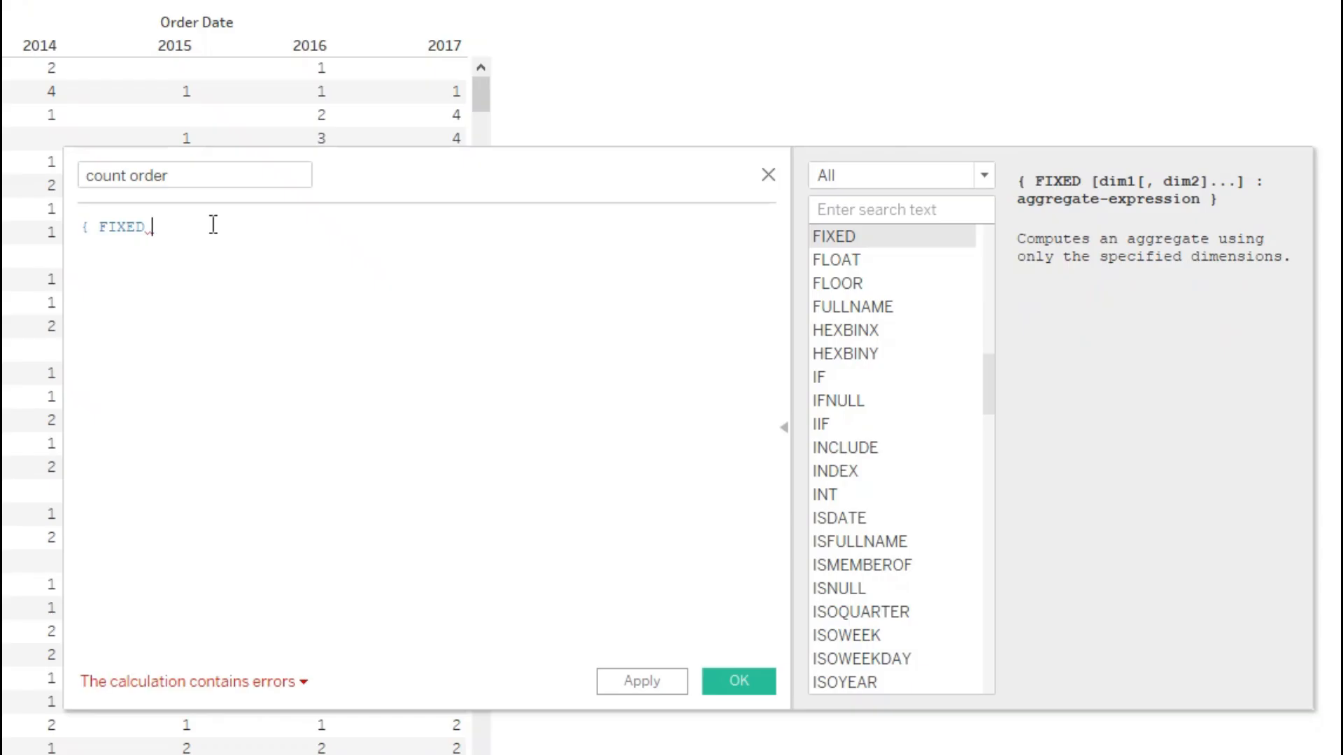
pyautogui.write('custom')
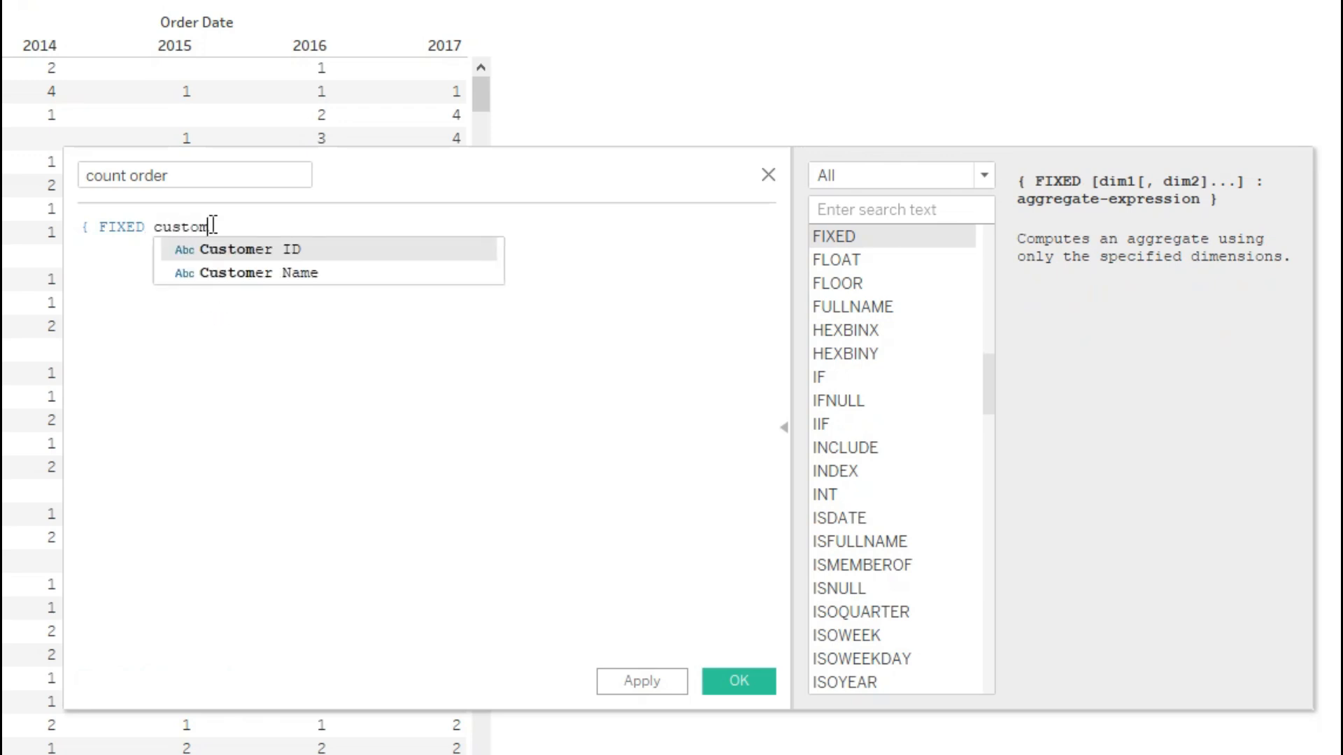
pyautogui.press('Return')
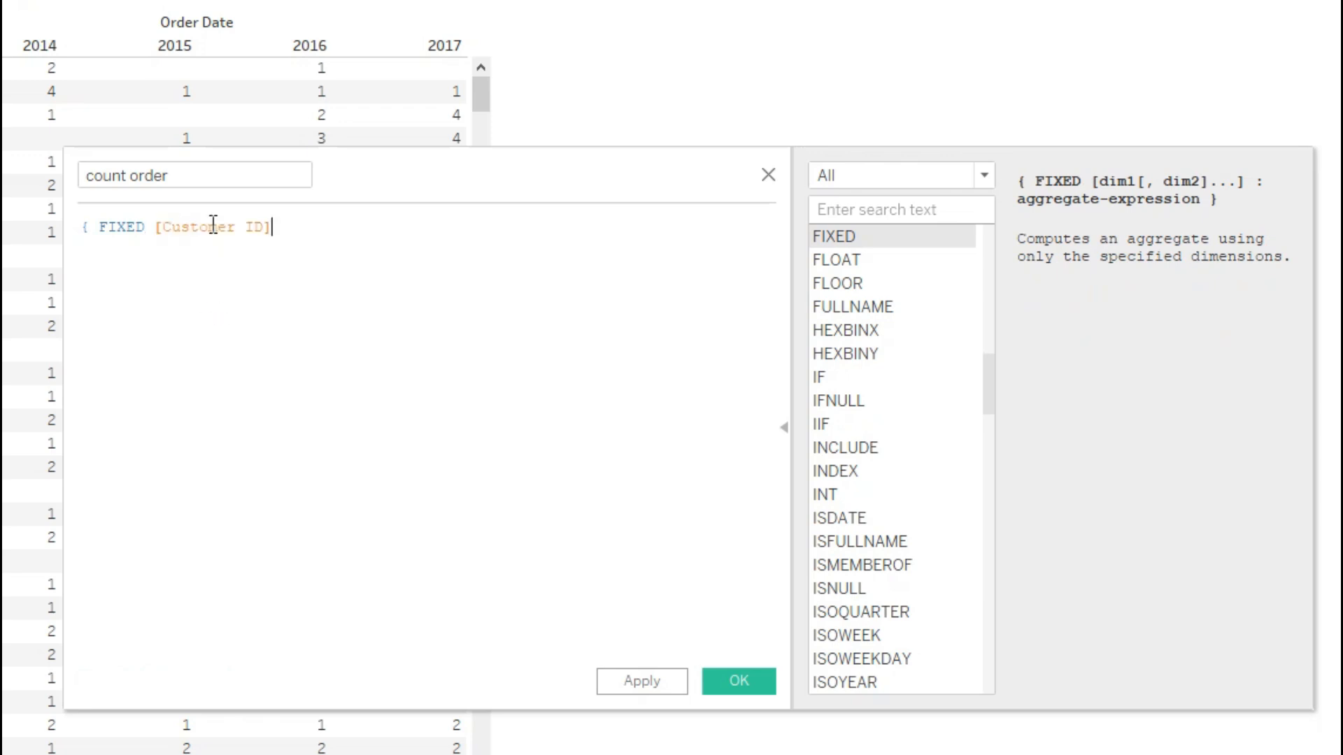
pyautogui.write(': count')
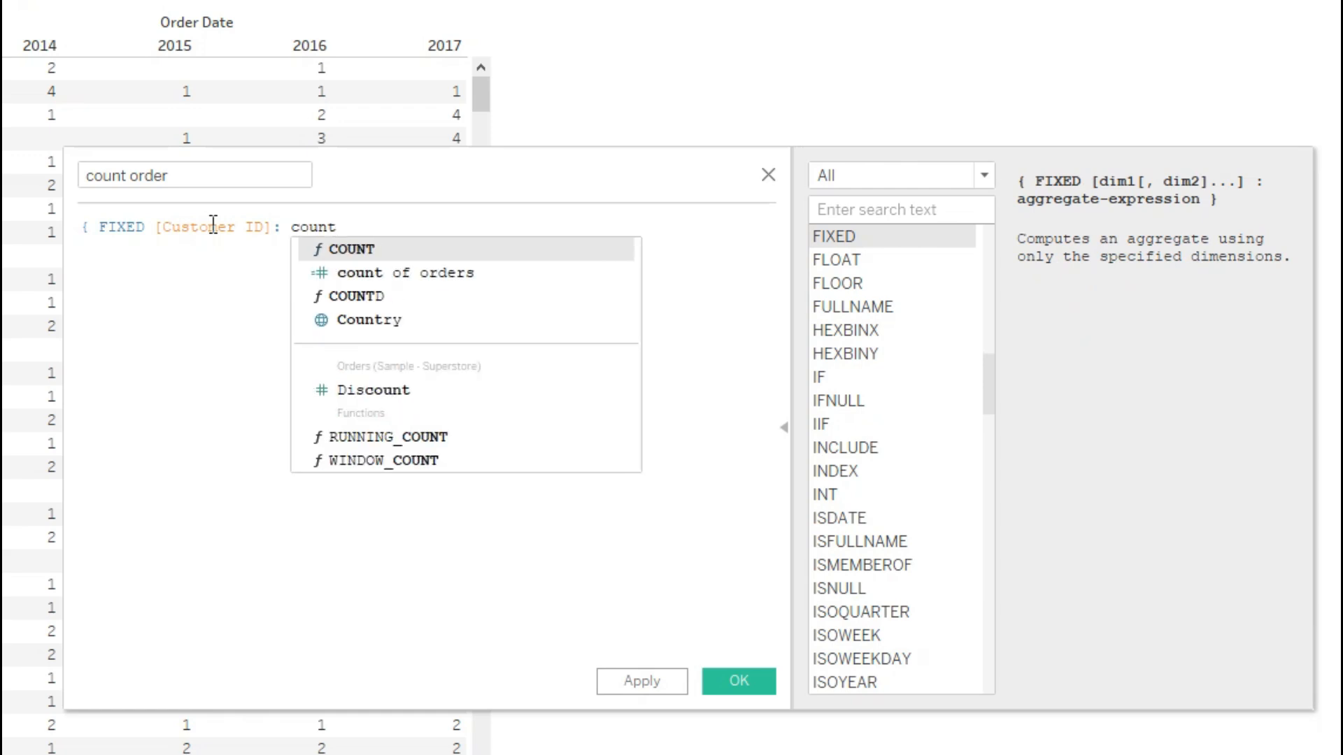
pyautogui.press('Down')
pyautogui.press('Down')
pyautogui.press('Return')
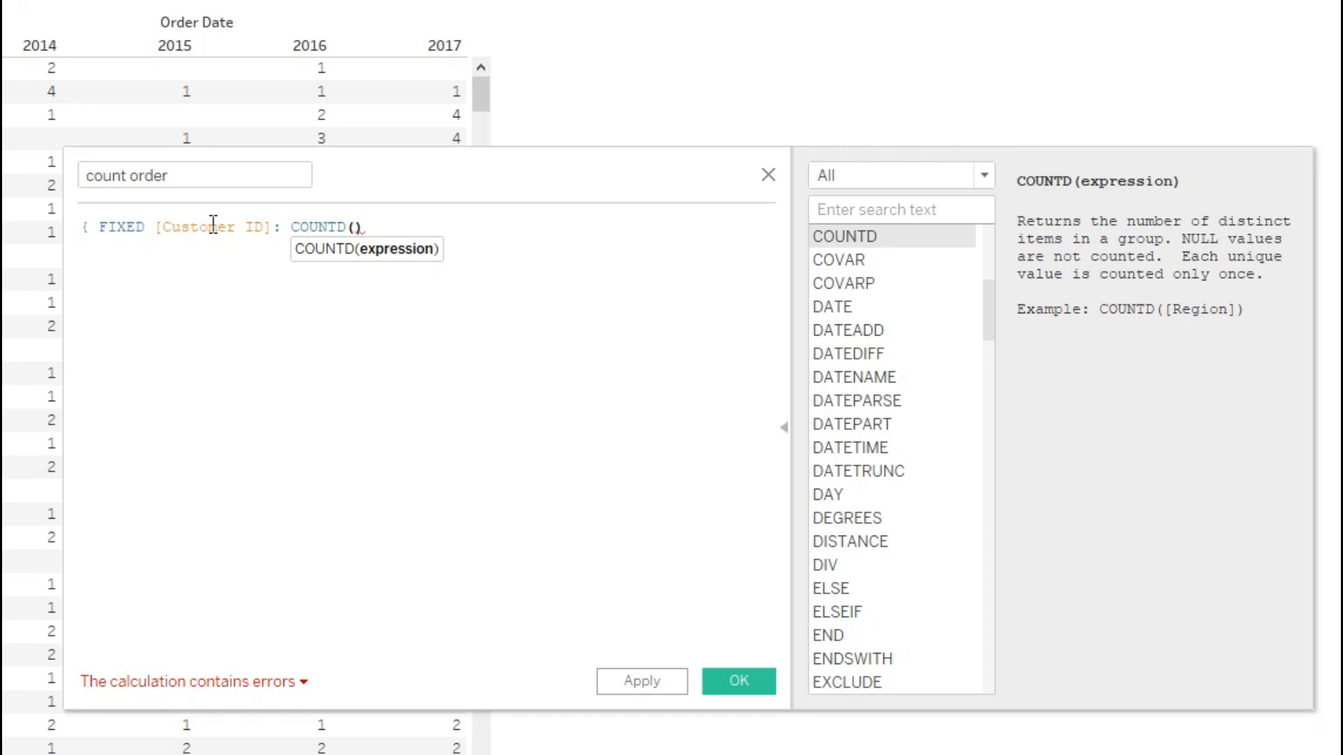
# Step: Nest a DATEPART function inside COUNTD with 'year' as its date part
pyautogui.write('date')
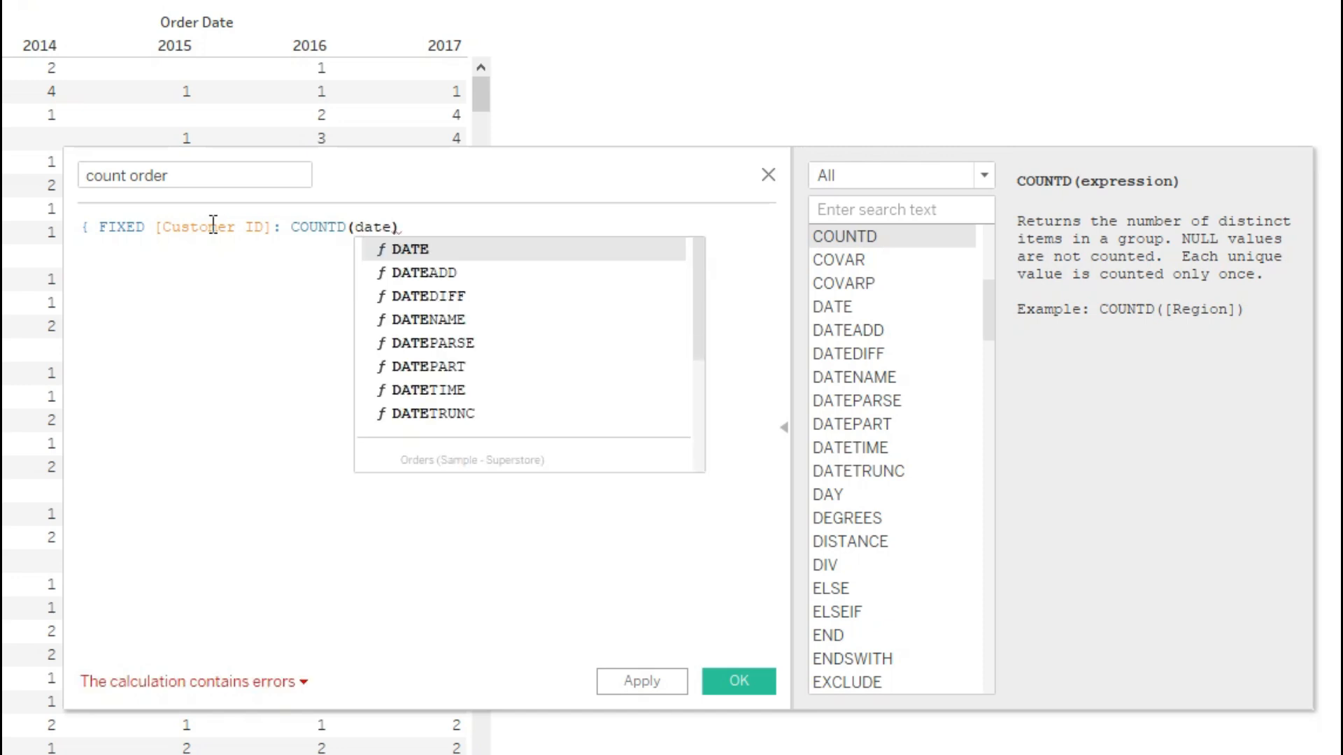
pyautogui.press('Down')
pyautogui.press('Down')
pyautogui.press('Down')
pyautogui.press('Down')
pyautogui.press('Down')
pyautogui.press('Return')
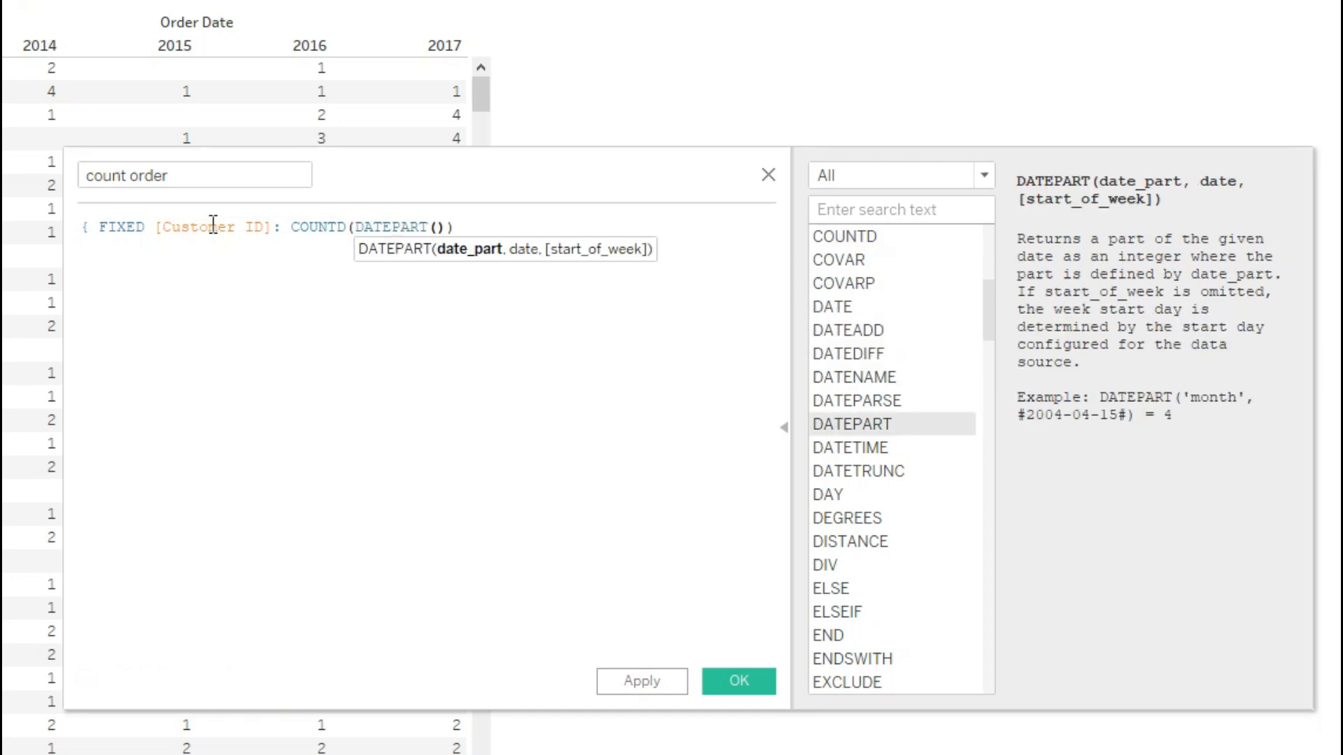
pyautogui.write("''")
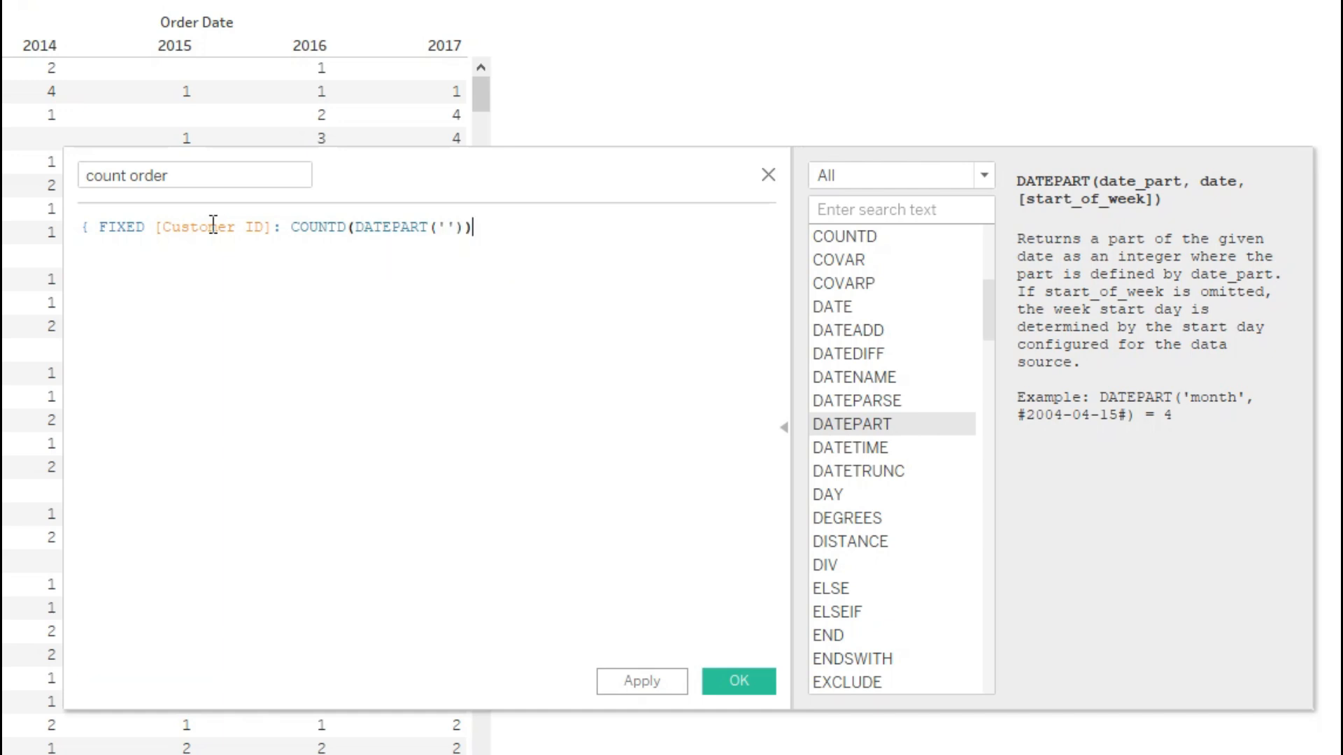
pyautogui.press('Left')
pyautogui.press('Left')
pyautogui.press('Left')
pyautogui.write('y')
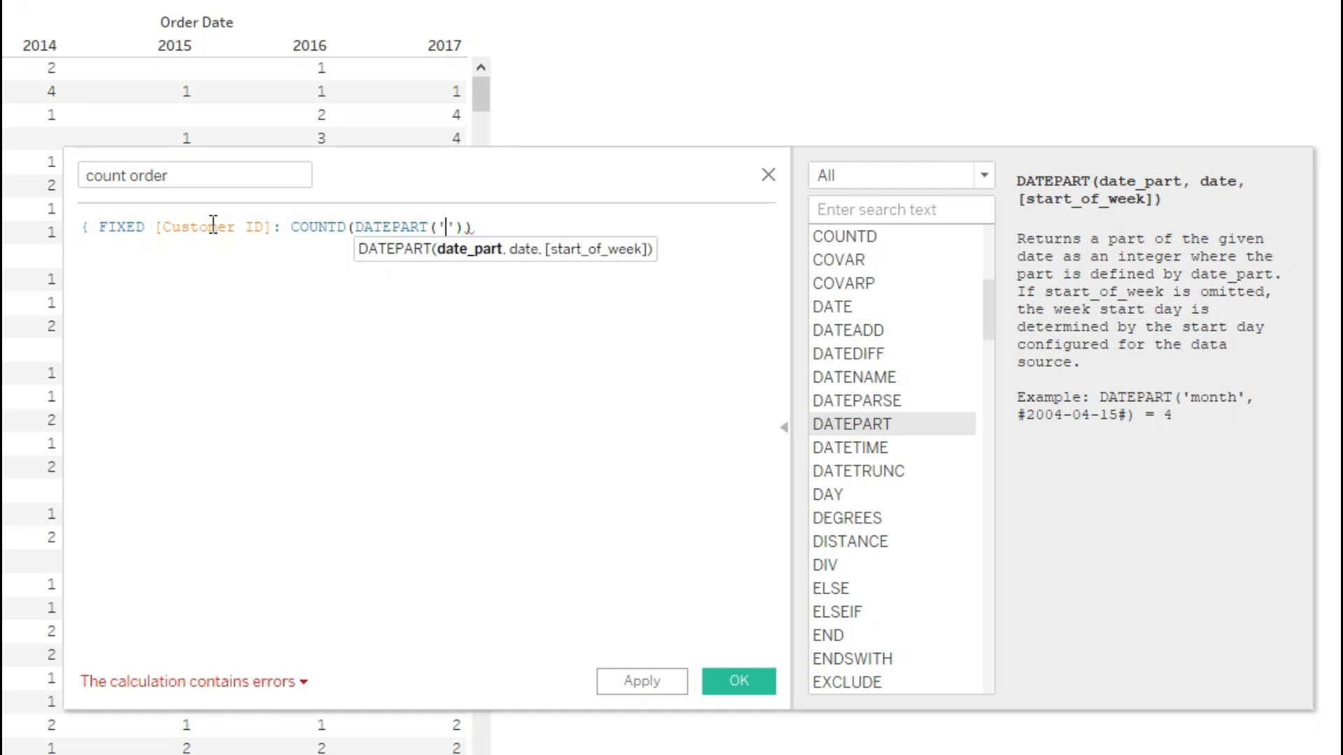
pyautogui.write("ear'")
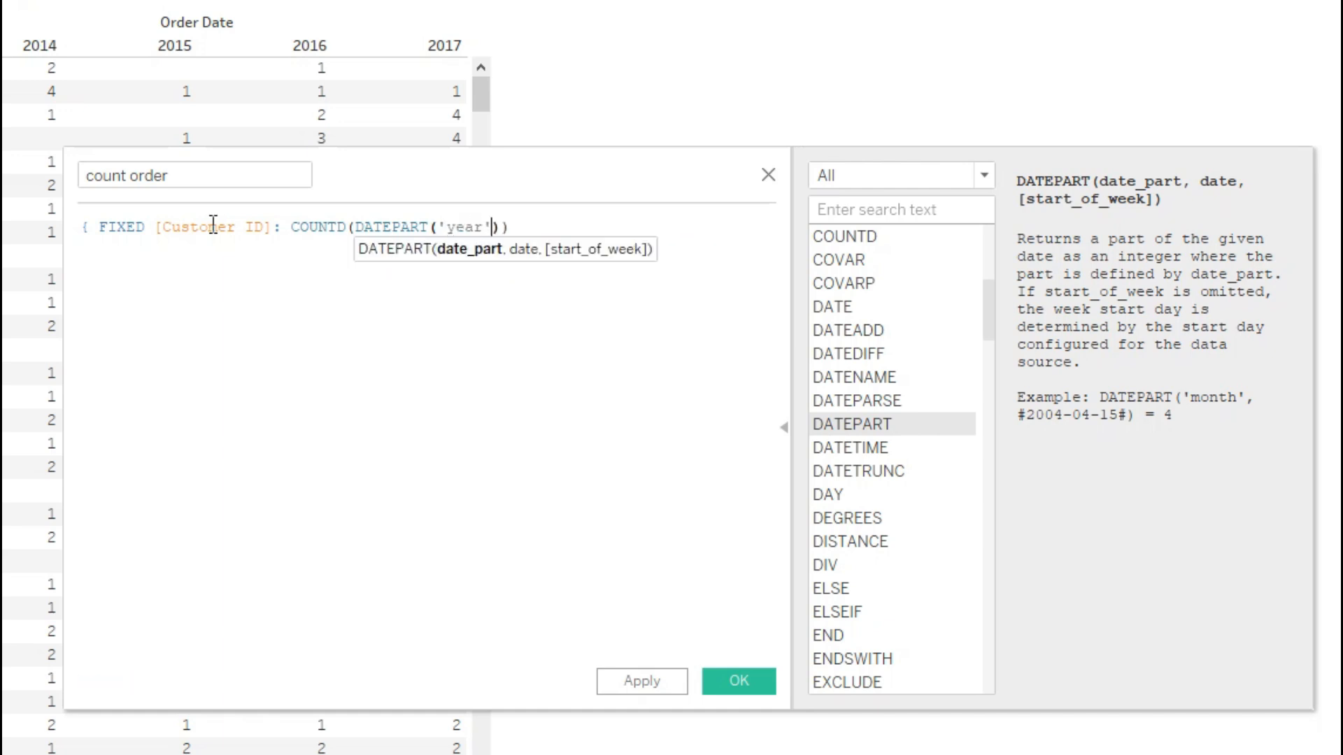
# Step: Add [Order Date] as the DATEPART date, close the expression with a brace, and save the count order field
pyautogui.write(',')
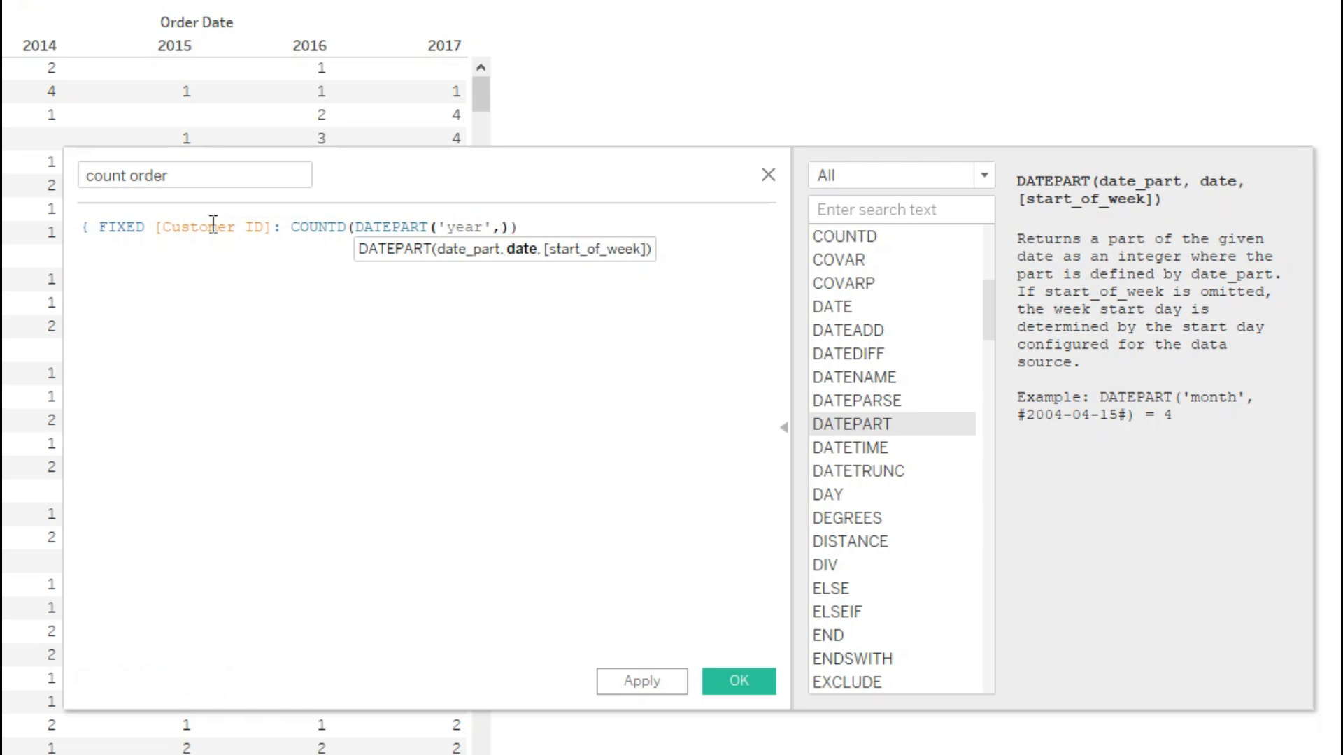
pyautogui.write('order')
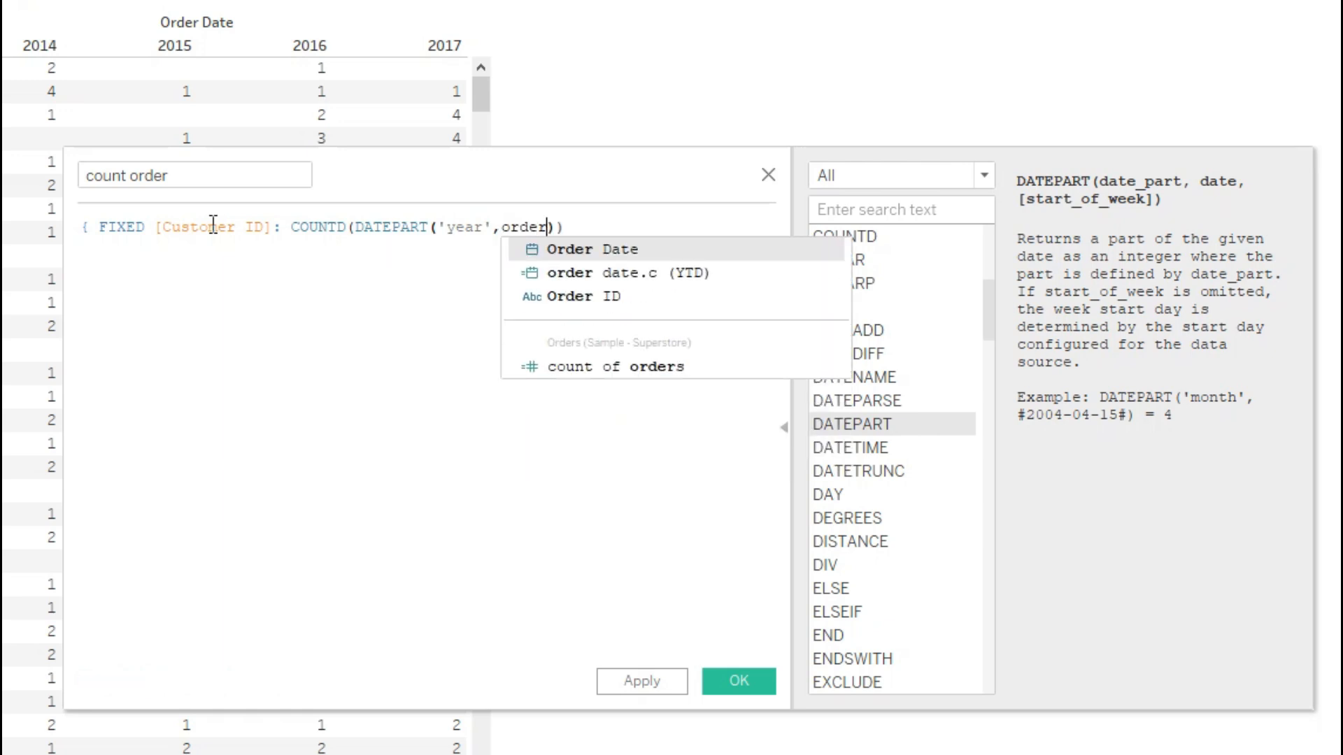
pyautogui.press('Return')
pyautogui.press('Right')
pyautogui.press('Right')
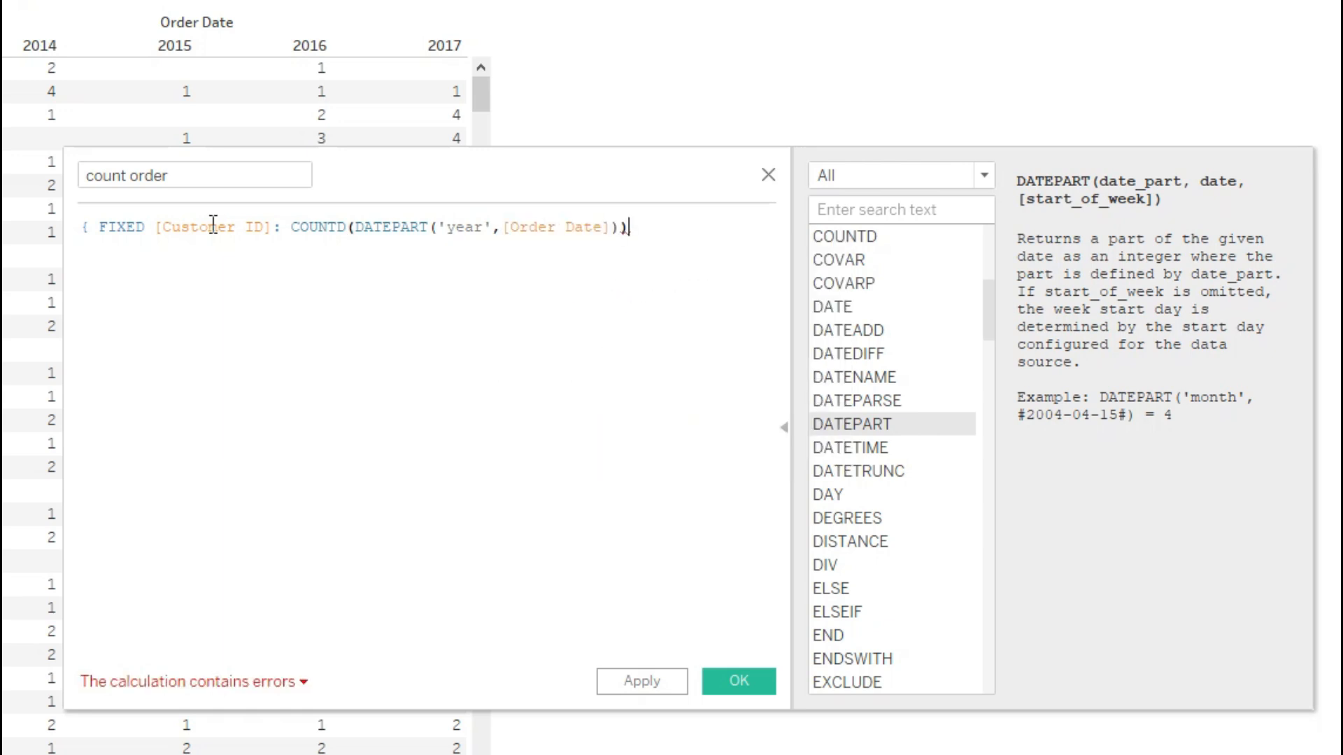
pyautogui.write('}')
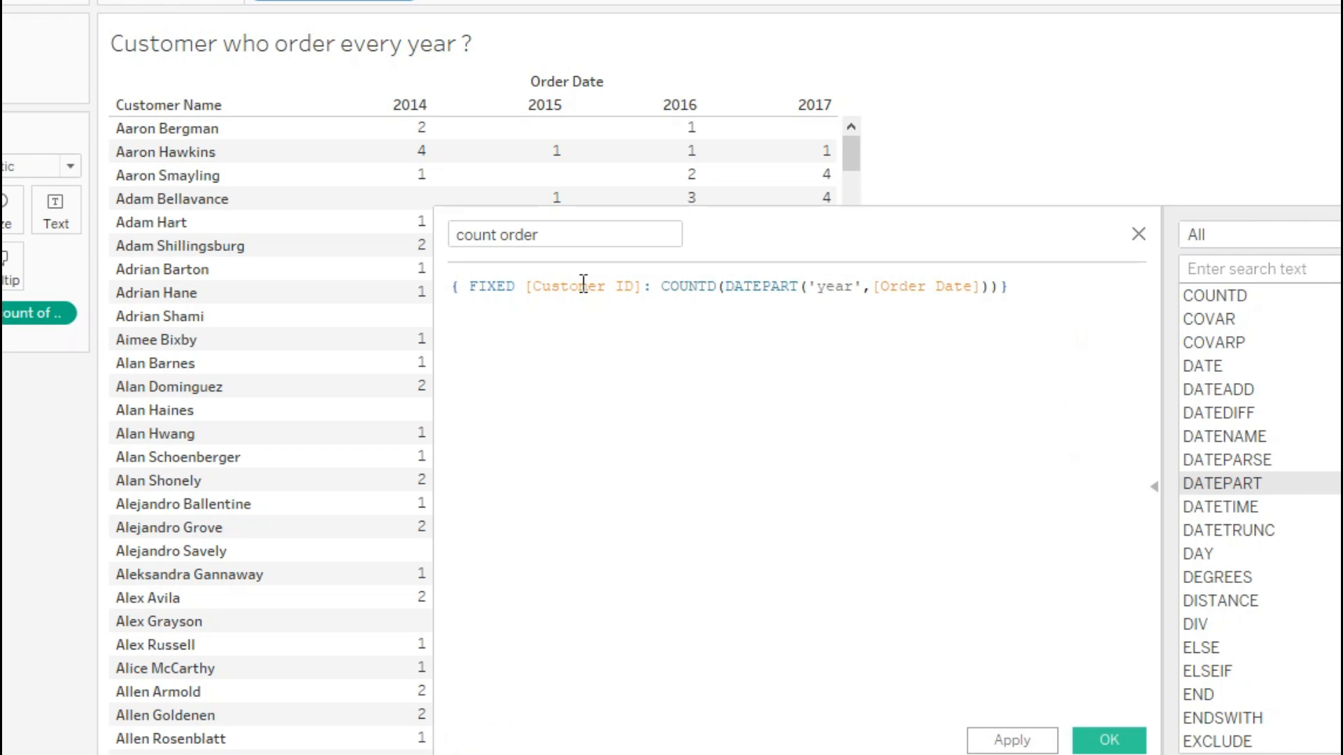
pyautogui.click(1013, 740)
pyautogui.click(1110, 740)
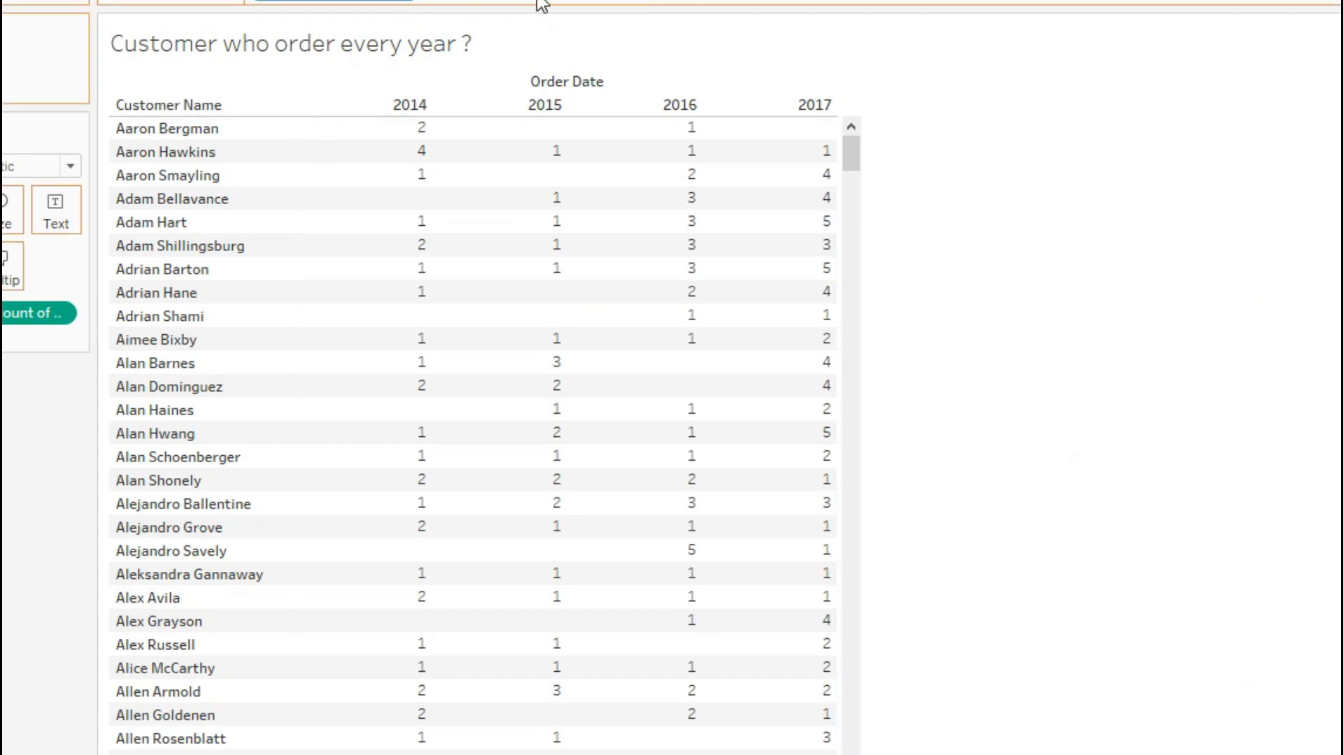
# Step: Add count order to the rows after Customer Name and make it discrete
pyautogui.moveTo(542, 5); pyautogui.dragTo(540, 5)
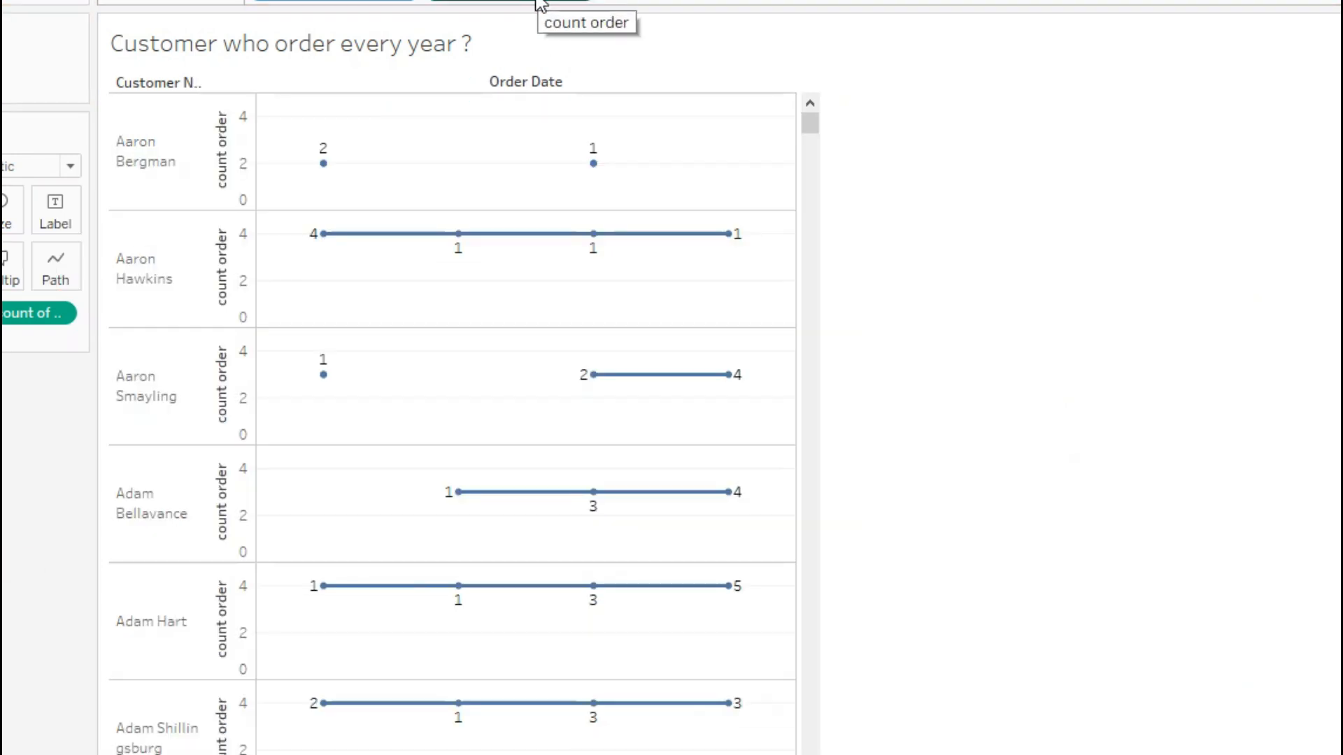
pyautogui.click(586, 4)
pyautogui.click(526, 266)
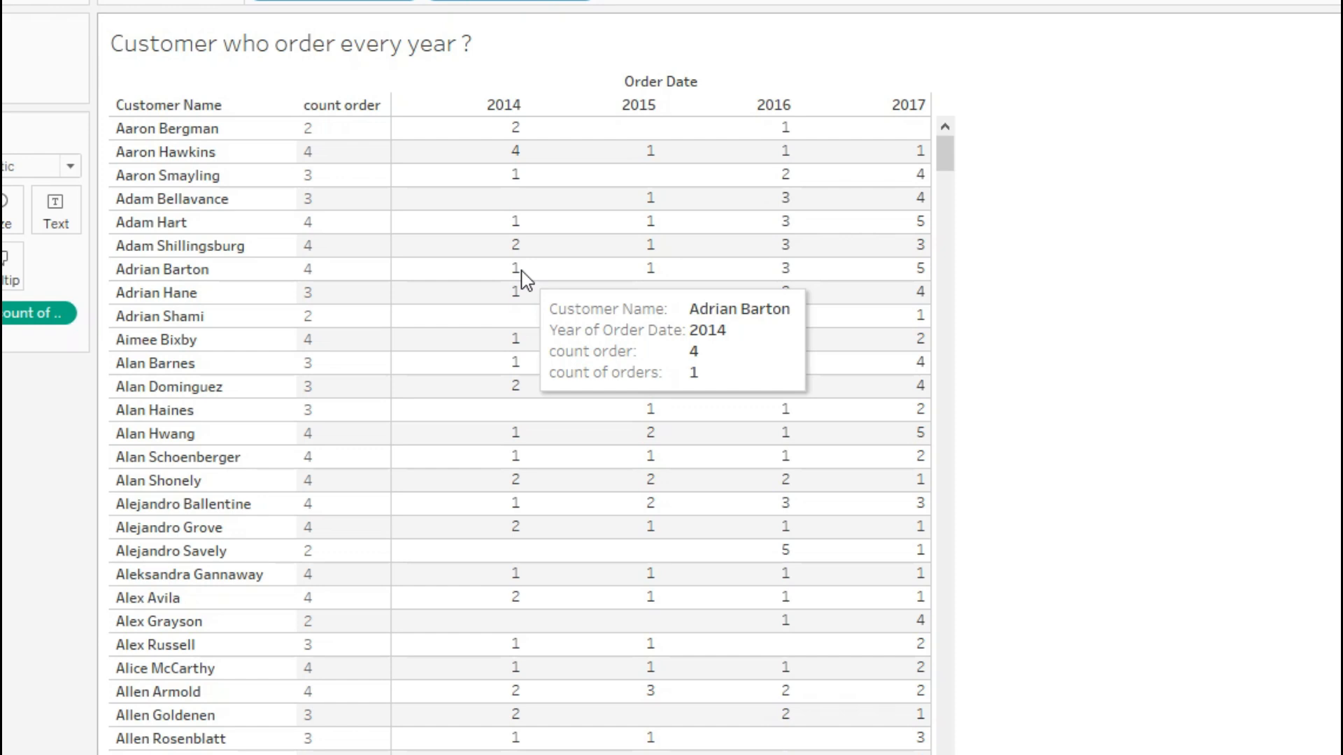
# Step: Compare the count order values of several customers with their order counts for each year from 2014 to 2017
pyautogui.click(170, 133)
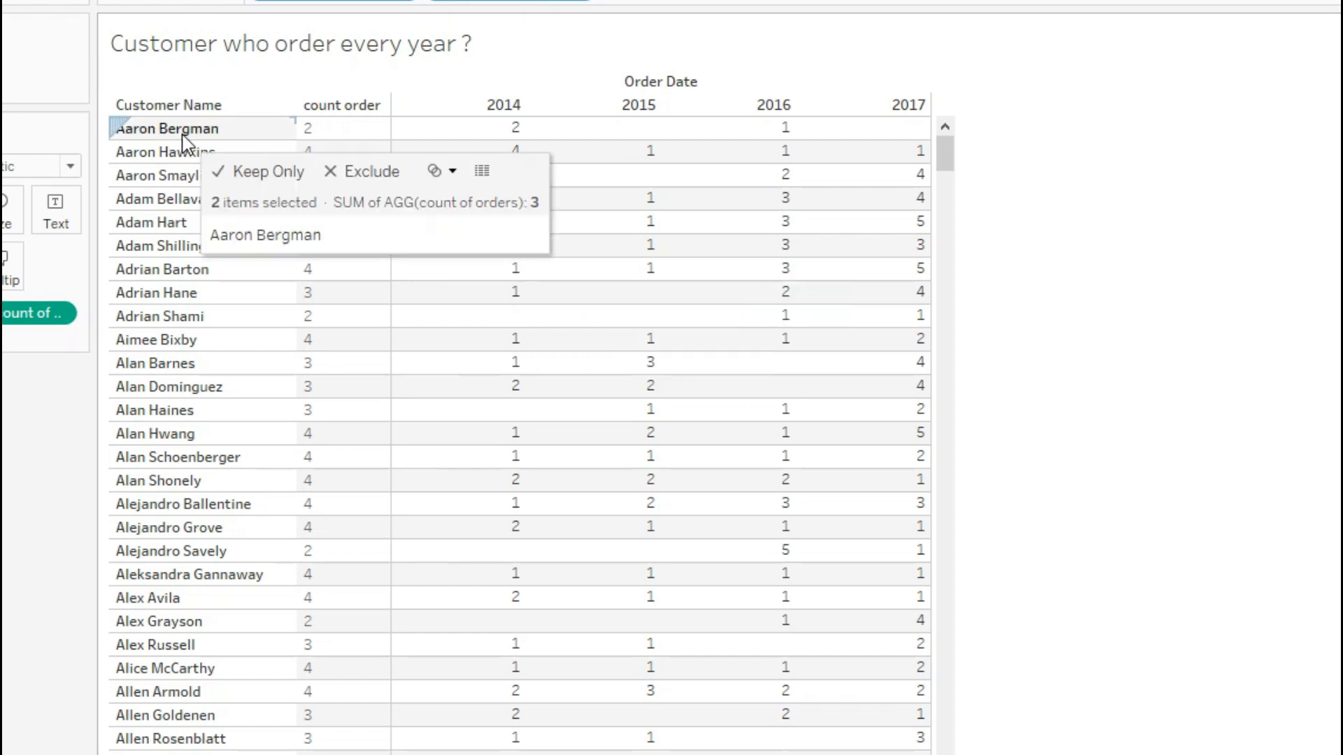
pyautogui.moveTo(712, 148)
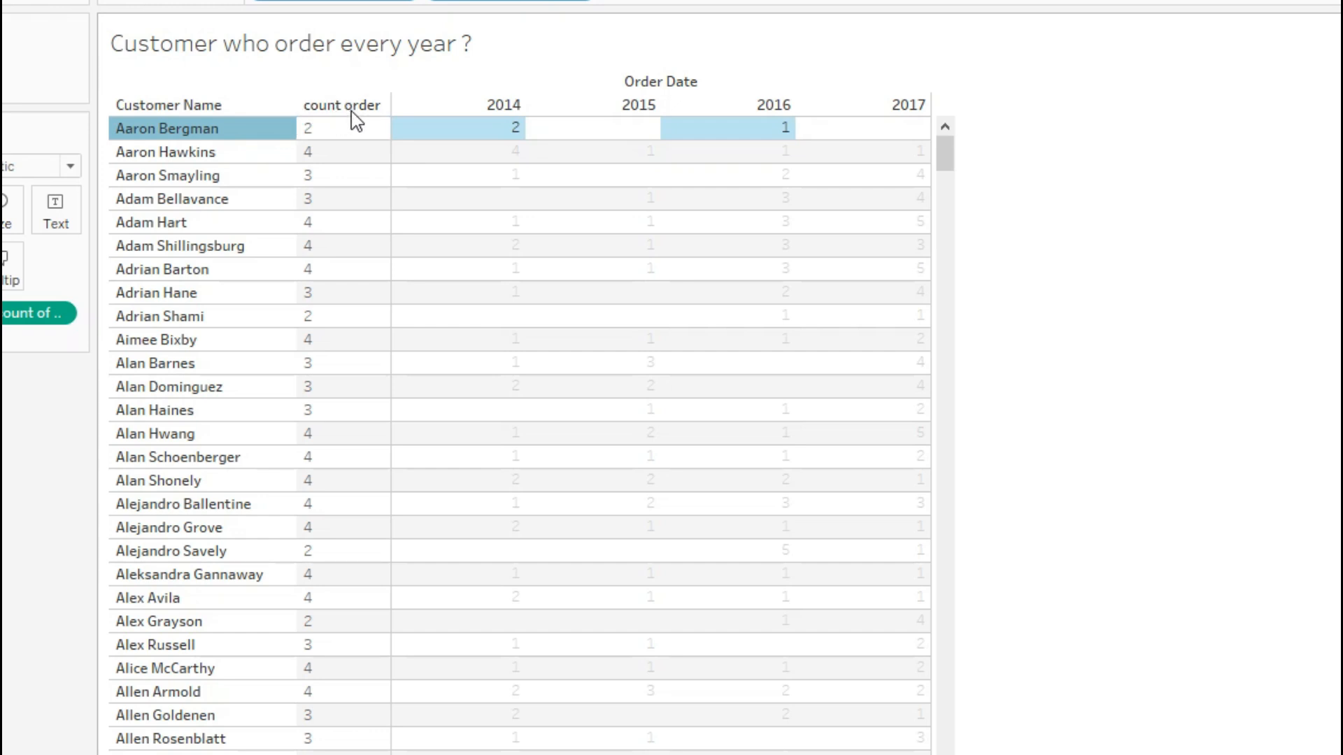
pyautogui.click(210, 153)
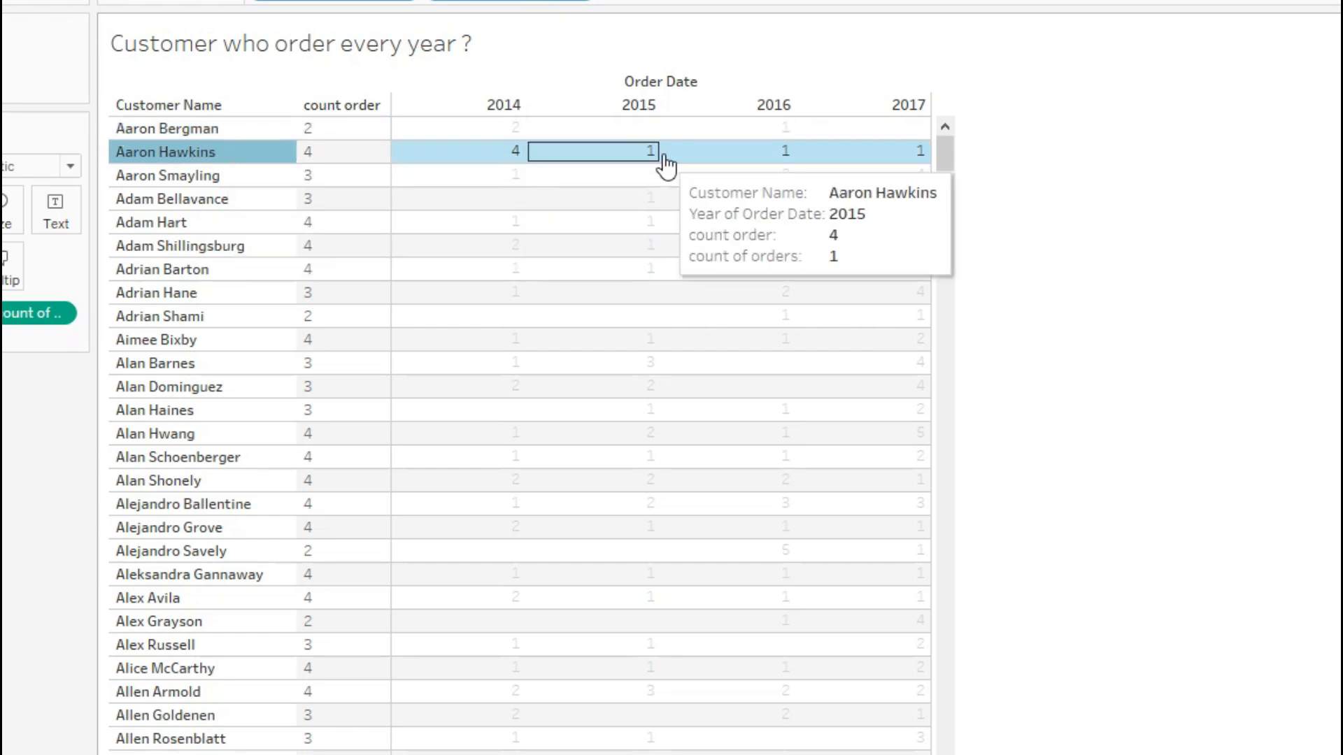
pyautogui.click(345, 156)
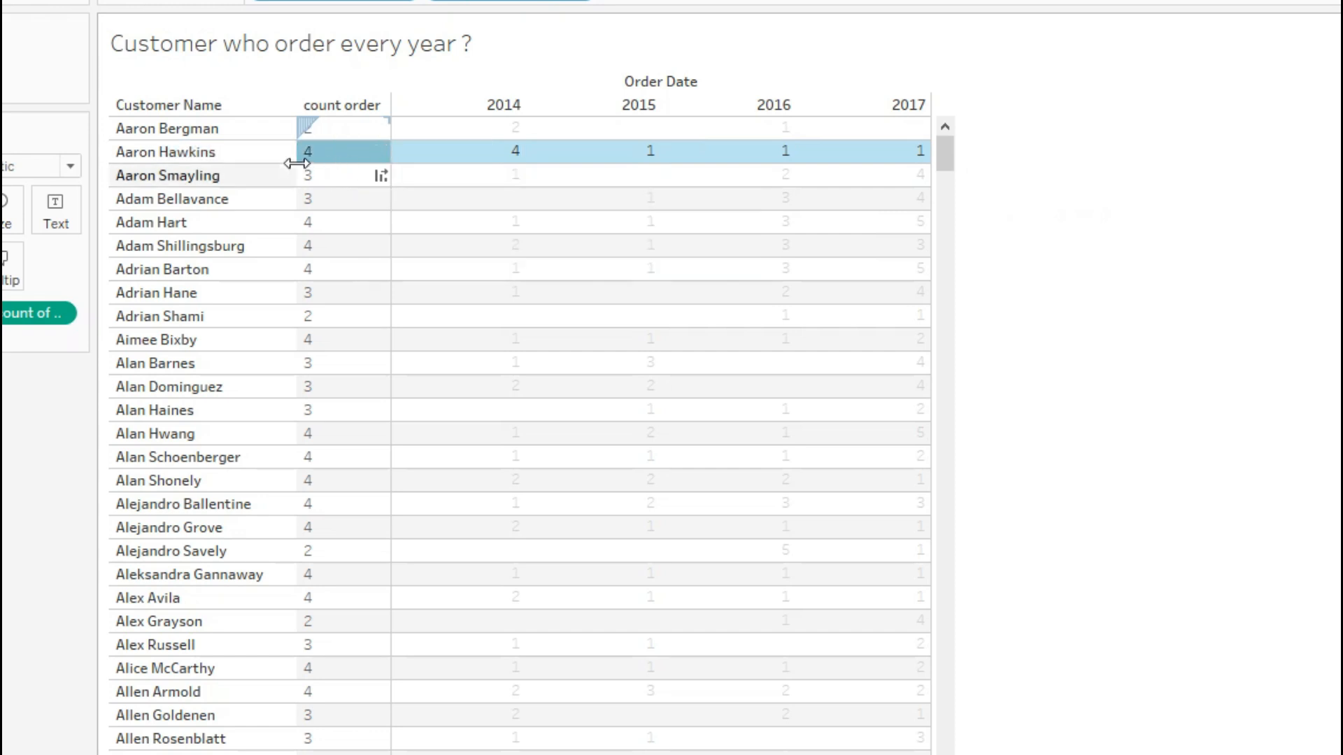
pyautogui.click(238, 199)
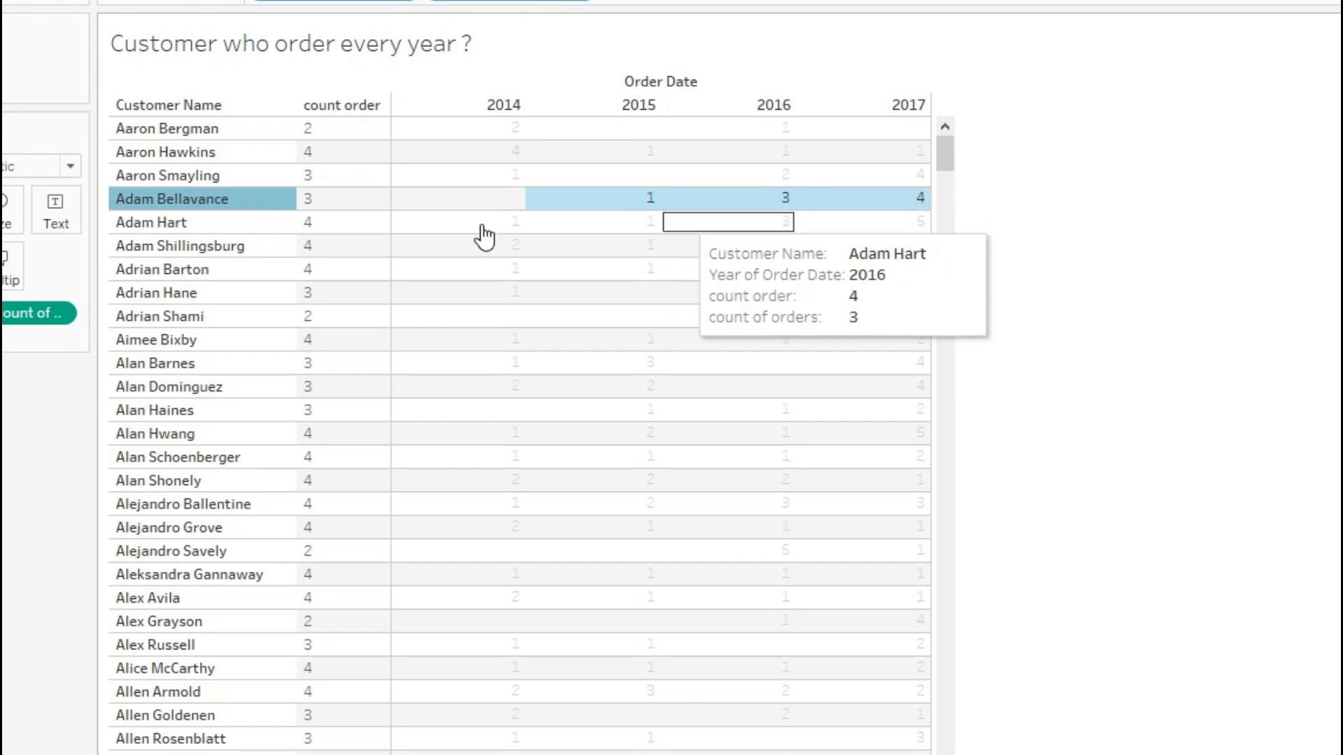
pyautogui.click(458, 203)
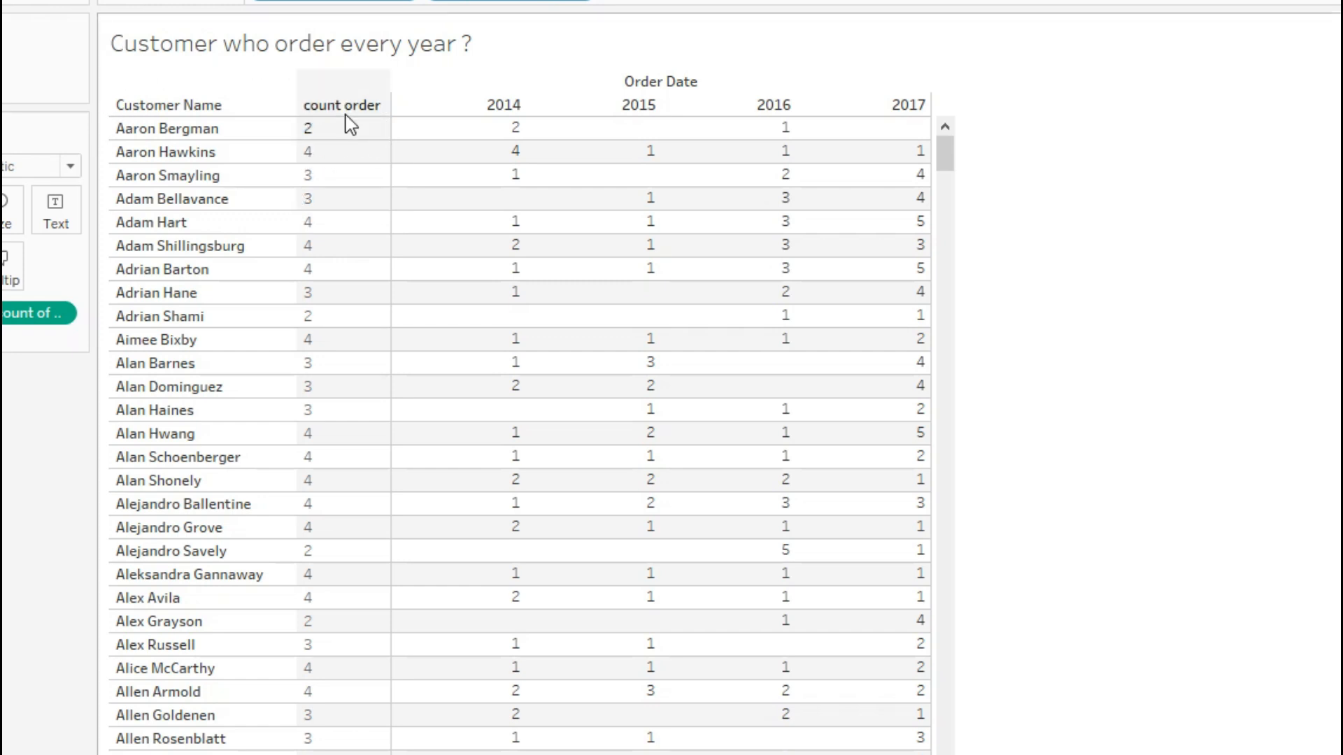
pyautogui.click(310, 159)
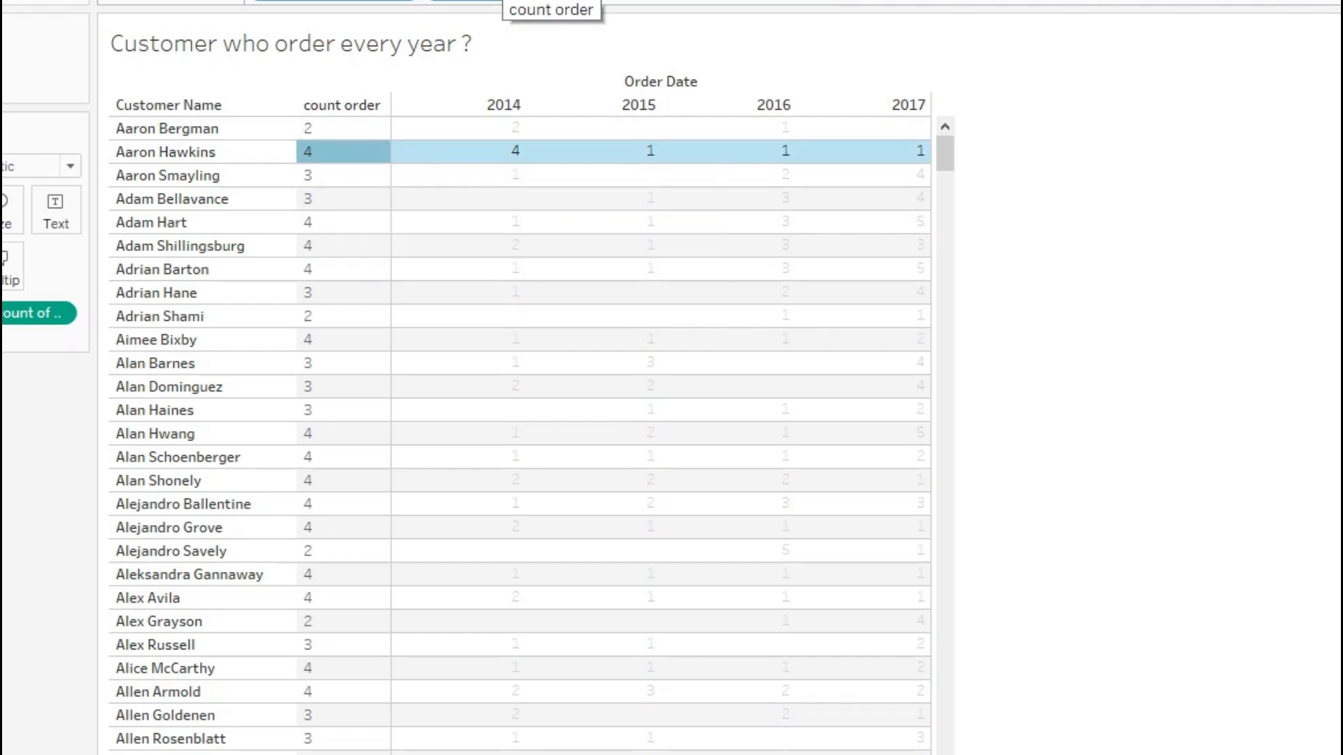
# Step: Filter the sheet on count order to keep only the value 4, and remove count order from the rows
pyautogui.moveTo(506, 2); pyautogui.dragTo(13, 98)
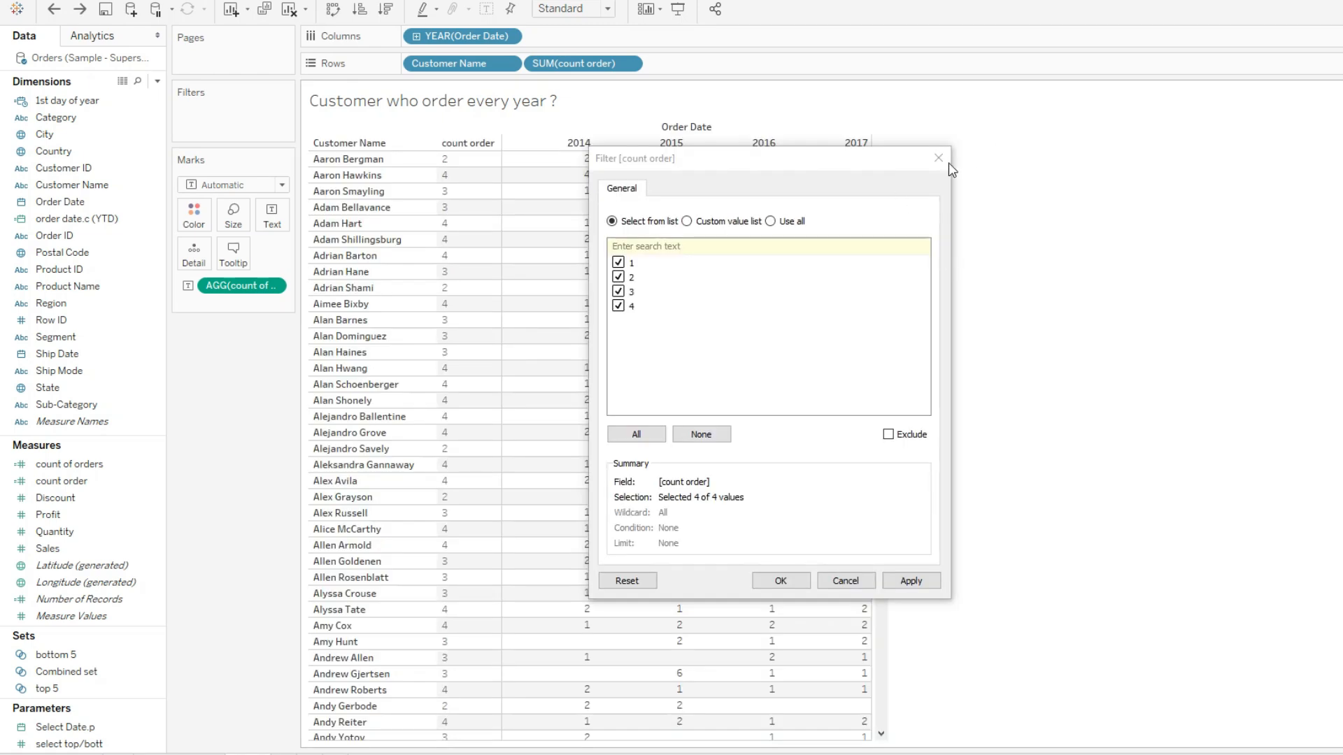
pyautogui.click(619, 263)
pyautogui.click(618, 277)
pyautogui.click(619, 292)
pyautogui.click(912, 581)
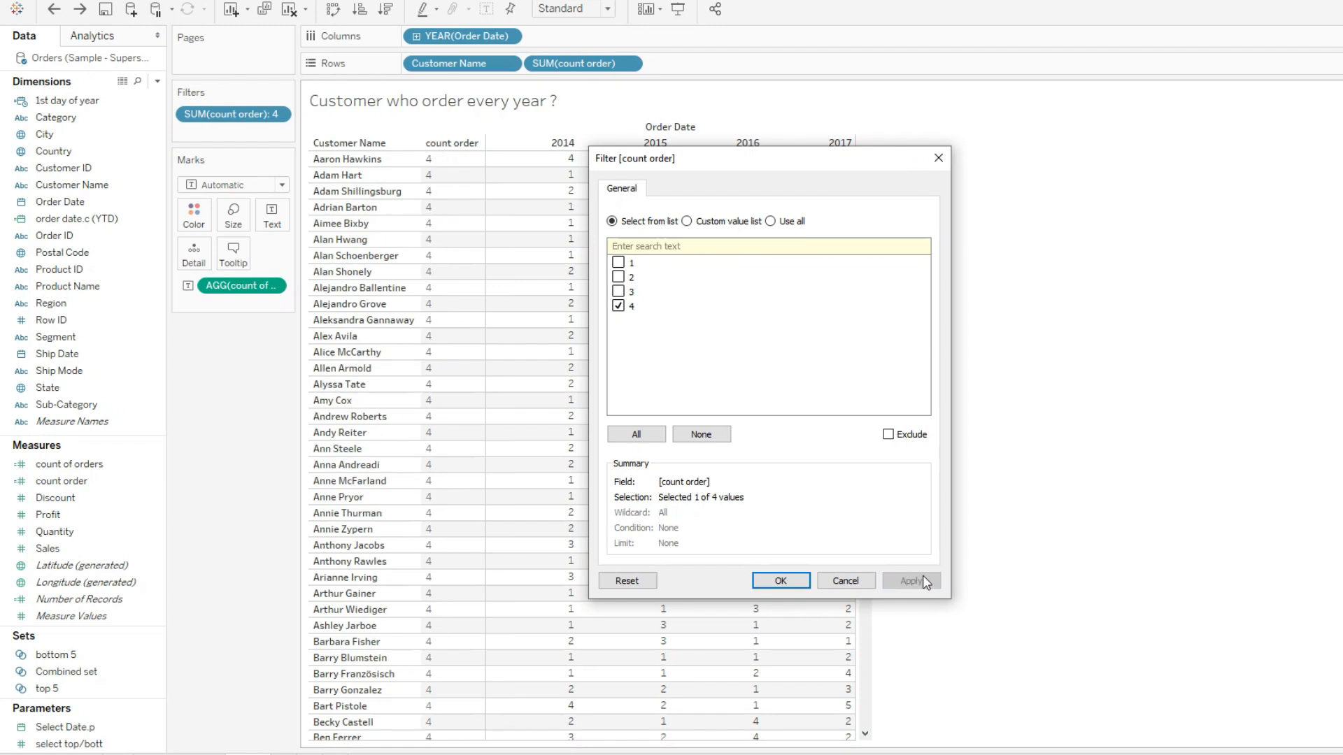
pyautogui.click(779, 581)
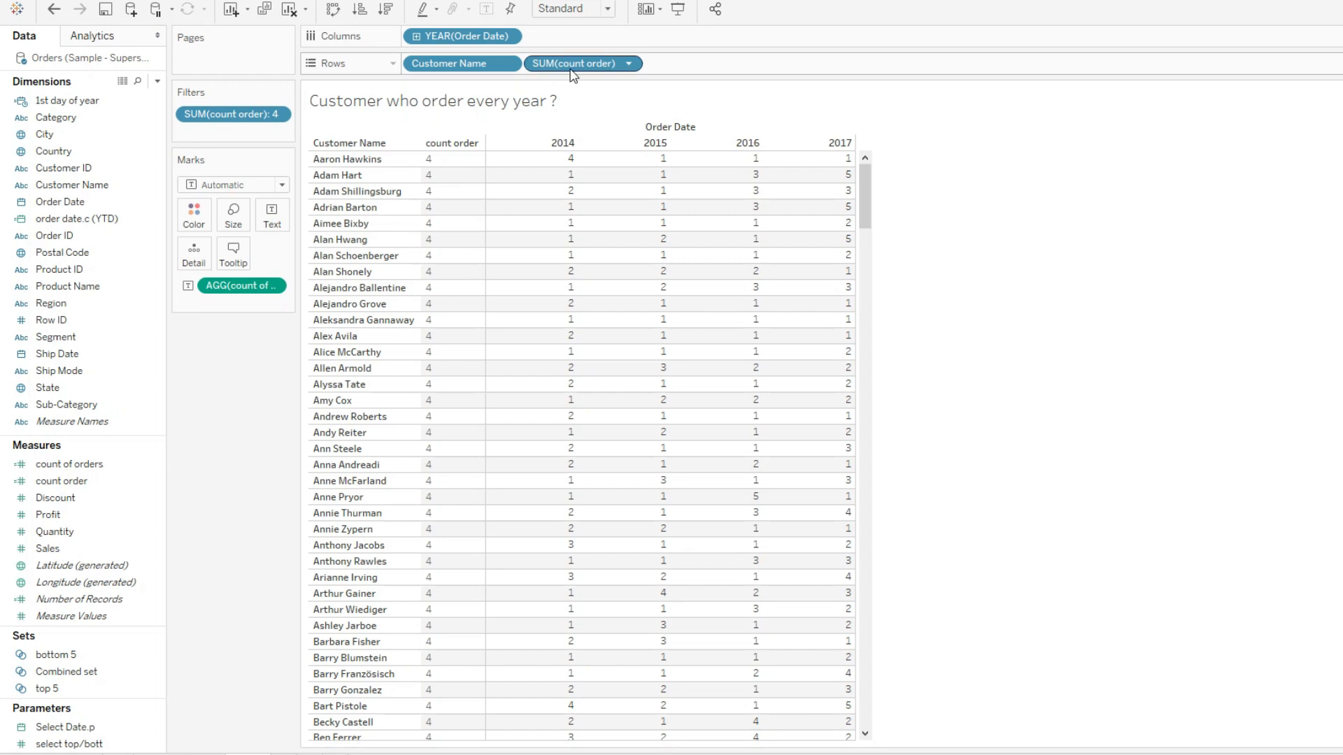
pyautogui.moveTo(564, 61); pyautogui.dragTo(216, 357)
pyautogui.moveTo(802, 196); pyautogui.dragTo(830, 177)
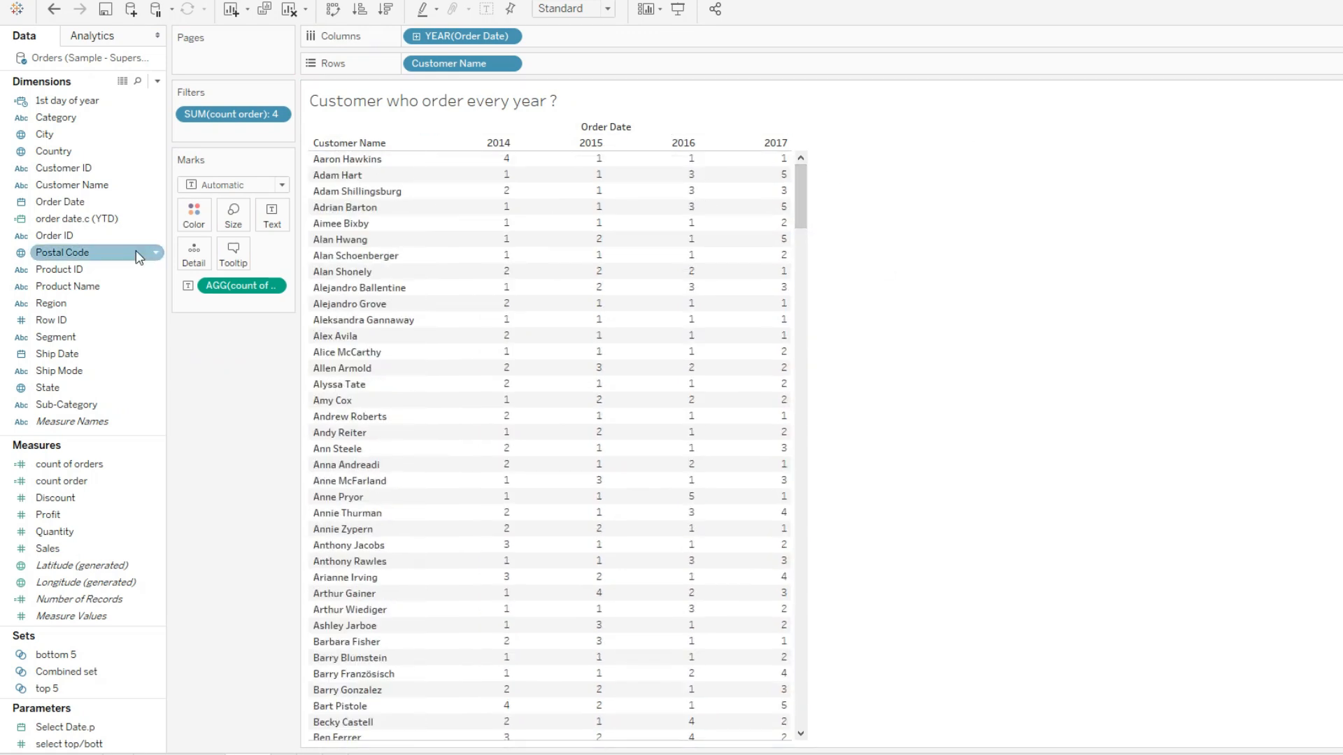
# Step: Reopen the count order calculation and review its FIXED, [Customer ID], COUNTD and DATEPART parts without changing them
pyautogui.rightClick(107, 487)
pyautogui.click(143, 198)
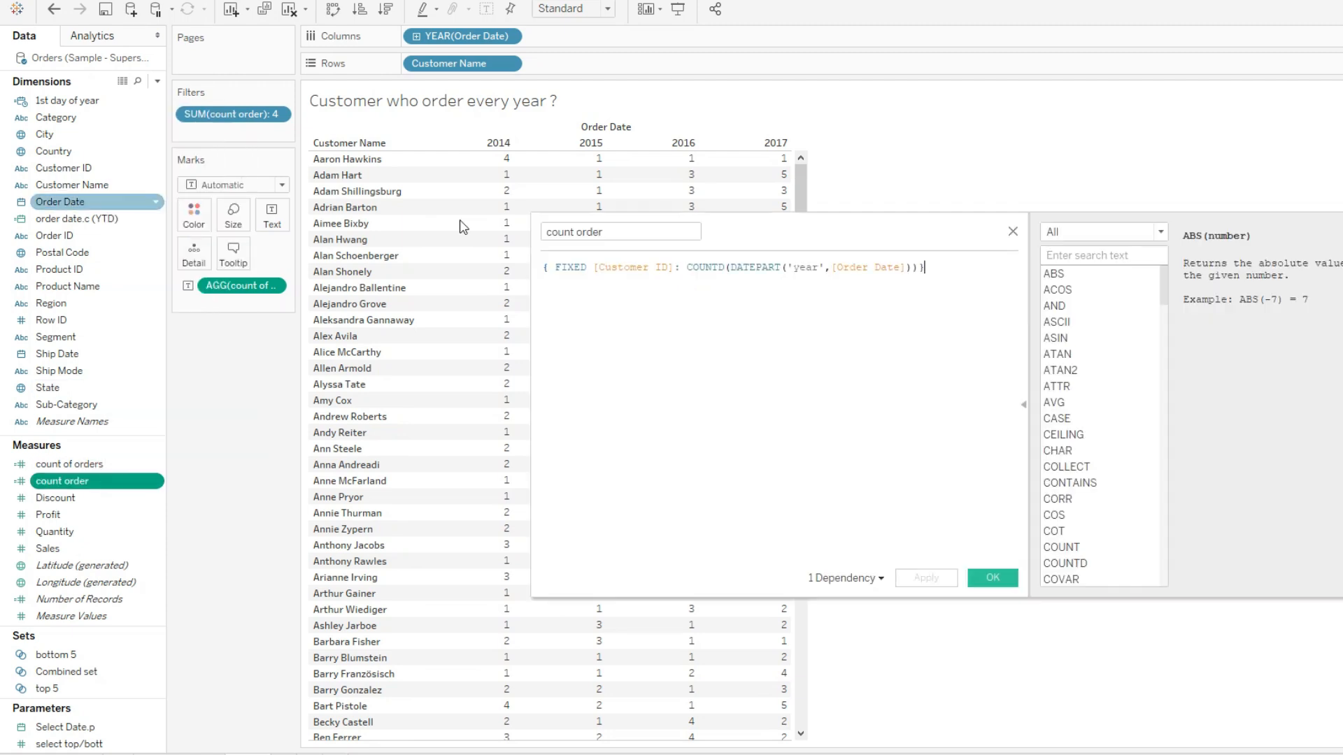
pyautogui.click(563, 269)
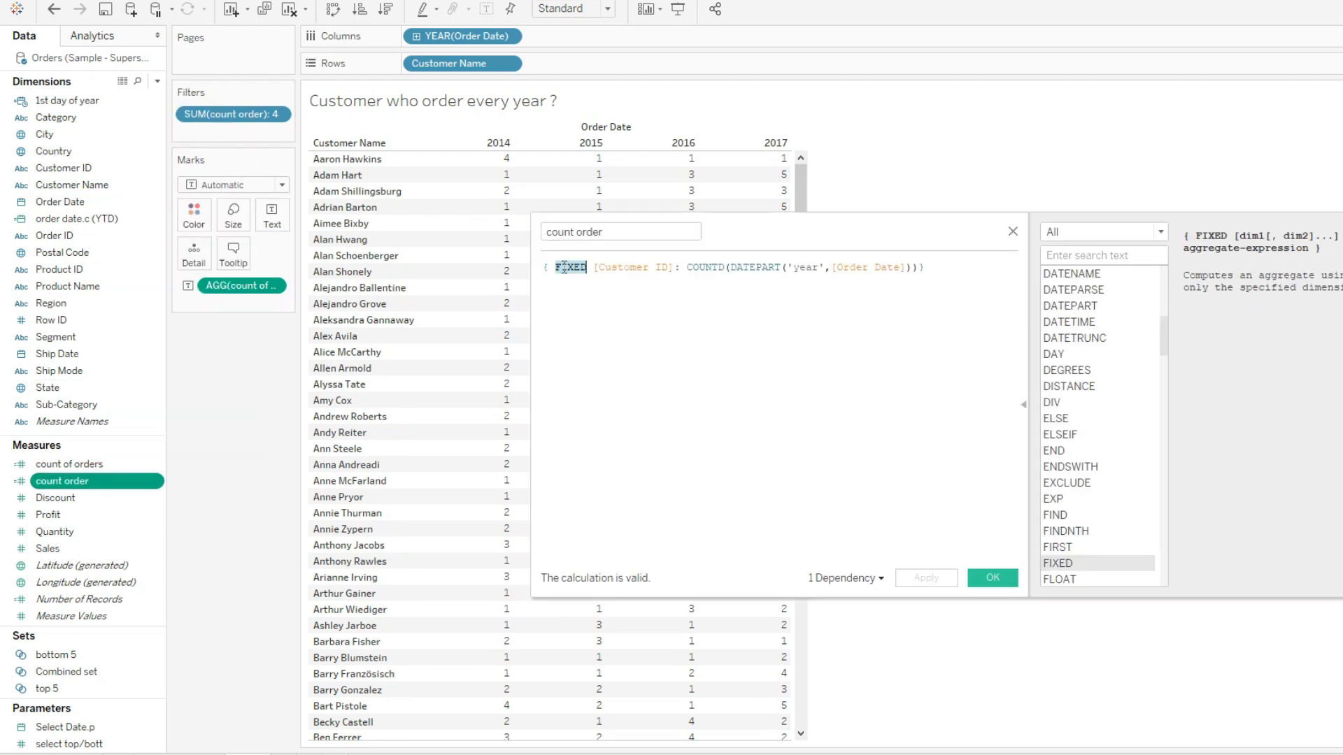
pyautogui.doubleClick(628, 270)
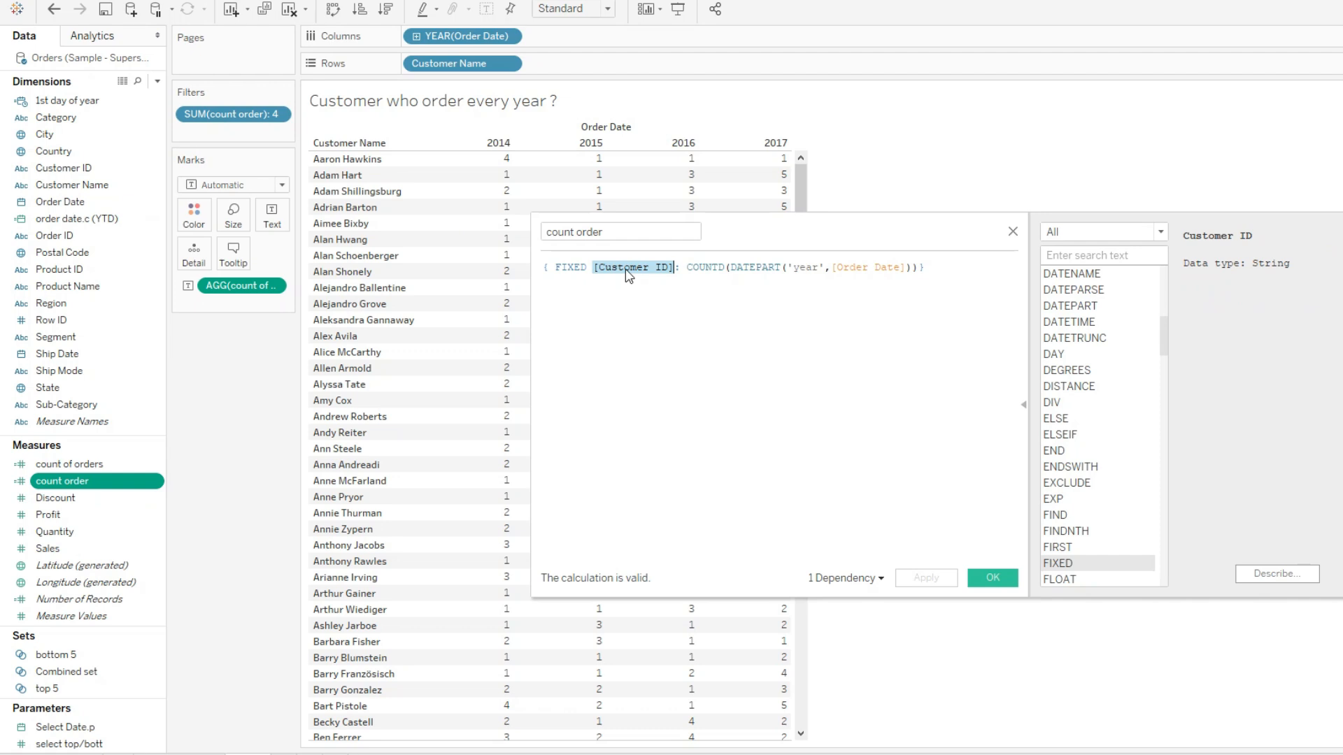
pyautogui.click(703, 269)
pyautogui.doubleClick(703, 270)
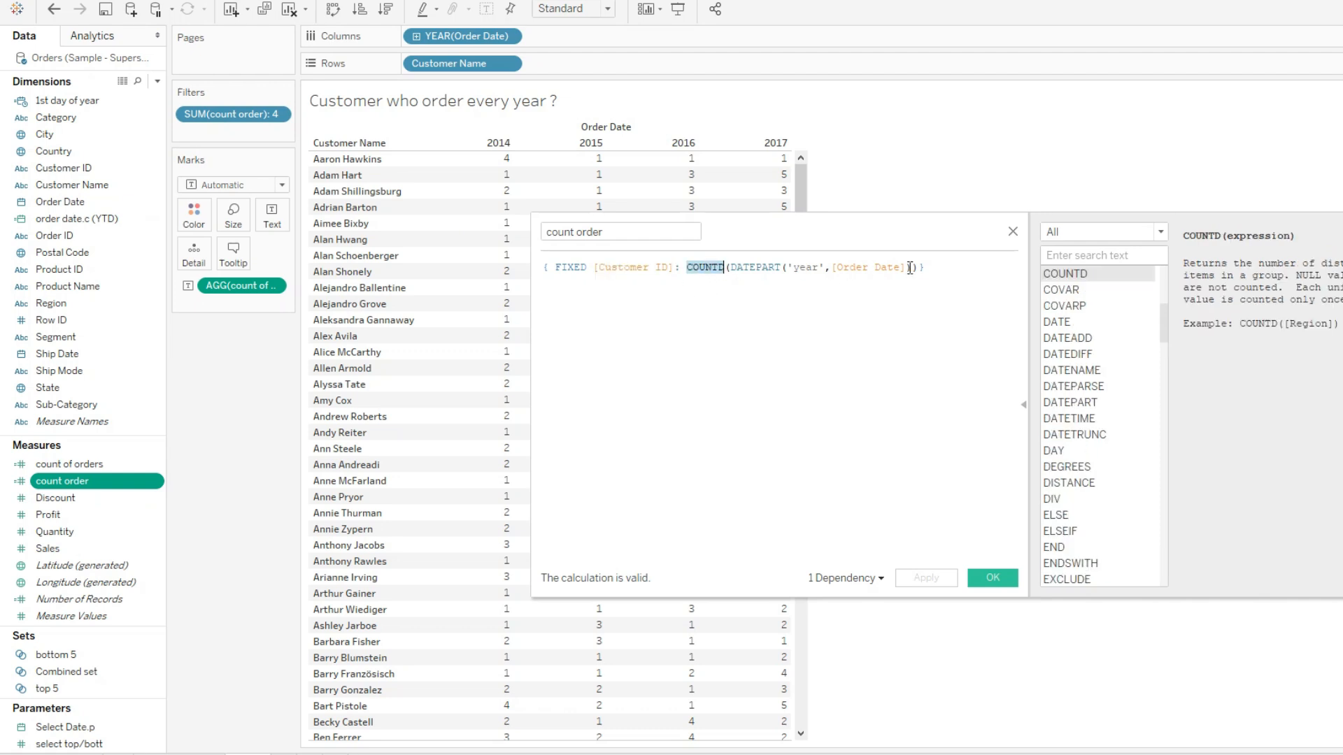
pyautogui.moveTo(907, 269); pyautogui.dragTo(789, 269)
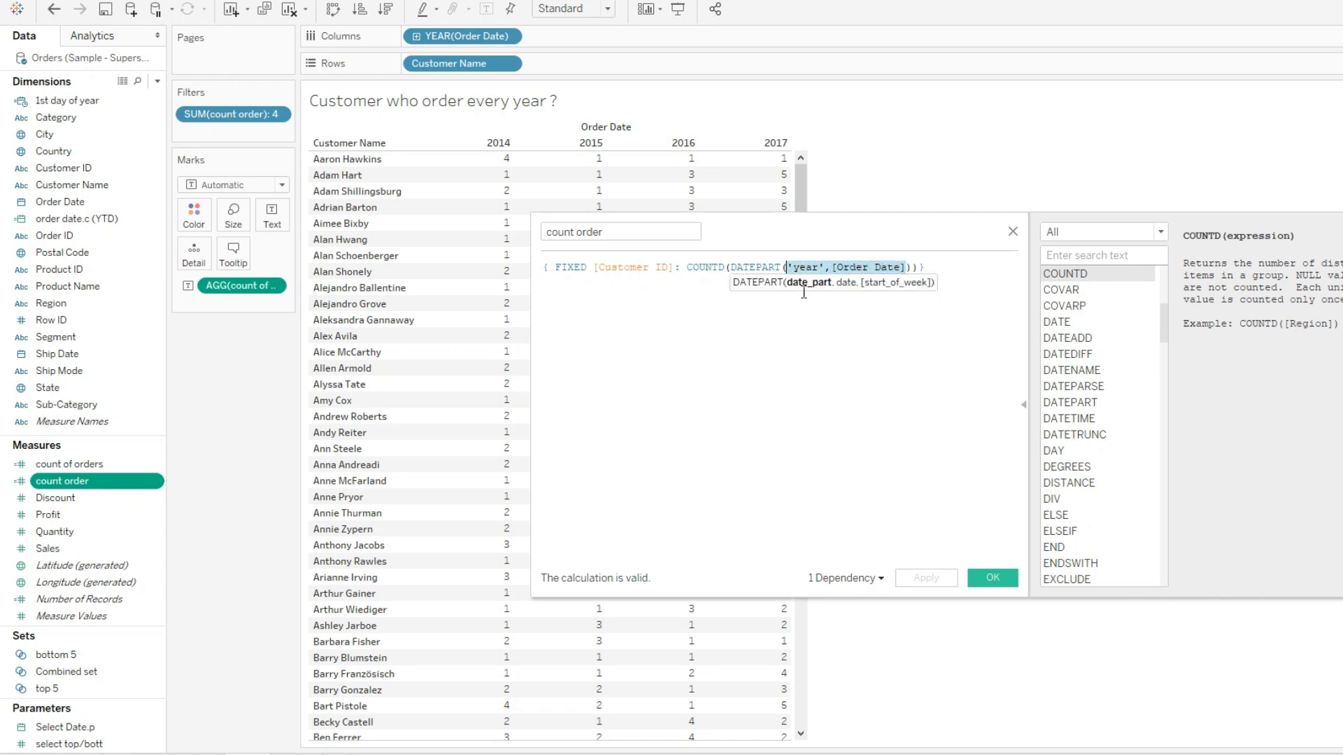
pyautogui.click(669, 313)
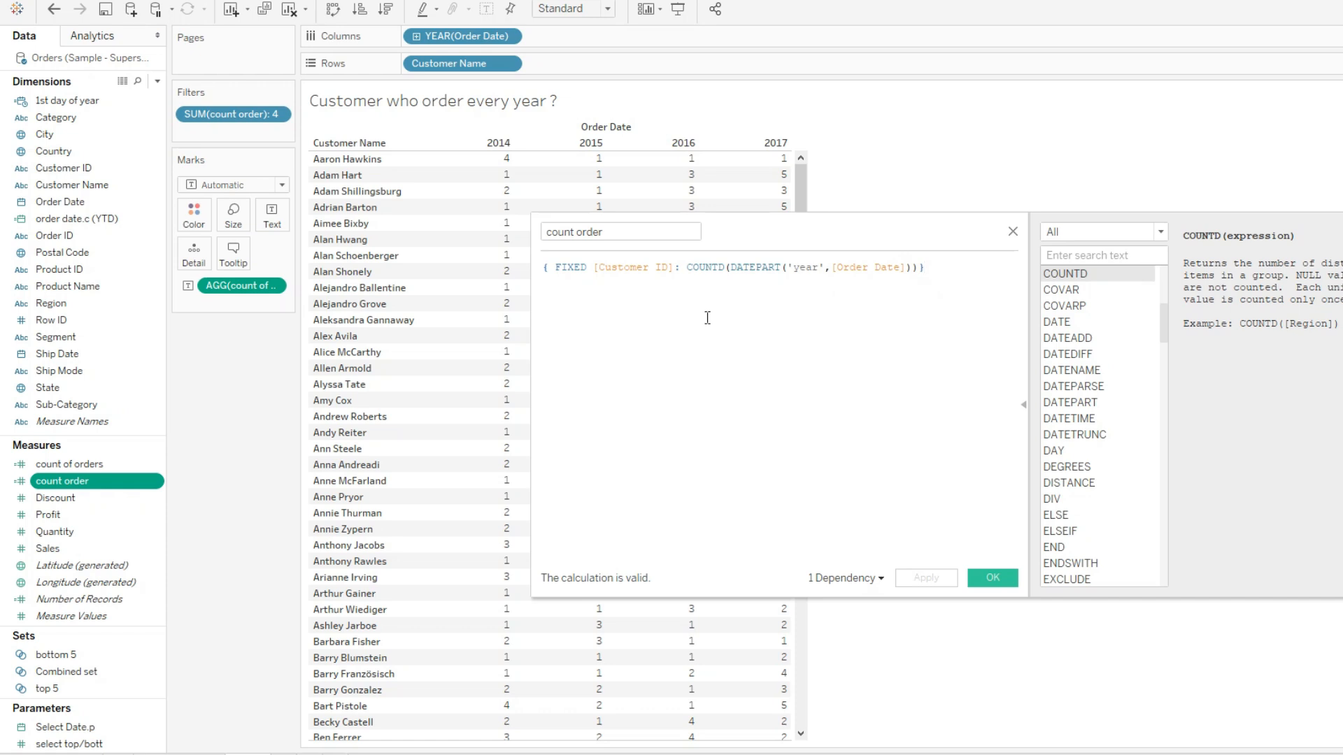
pyautogui.click(994, 586)
pyautogui.moveTo(800, 202); pyautogui.dragTo(844, 109)
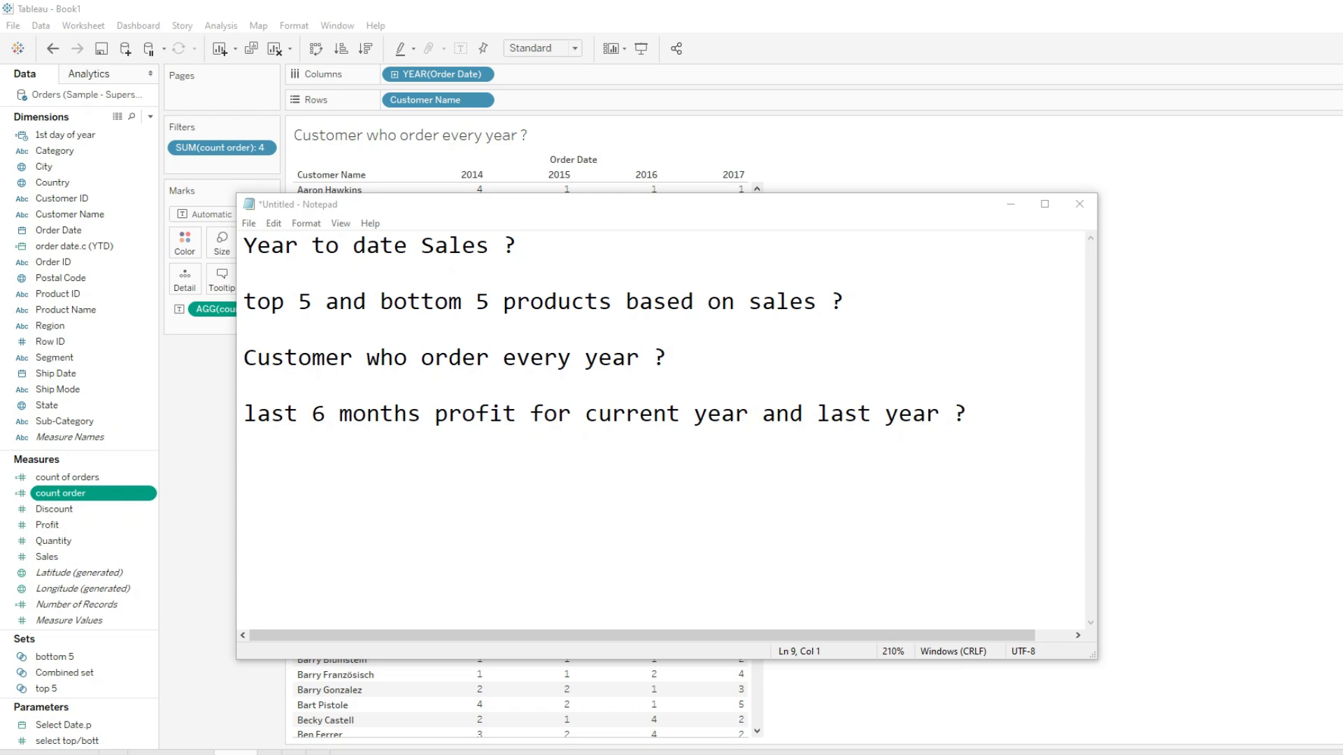
pyautogui.moveTo(1010, 417); pyautogui.dragTo(250, 418)
pyautogui.rightClick(250, 418)
pyautogui.click(302, 482)
pyautogui.click(645, 468)
pyautogui.write('z')
pyautogui.hotkey('ctrl', 'z')
pyautogui.hotkey('ctrl', 'z')
pyautogui.hotkey('ctrl', 'z')
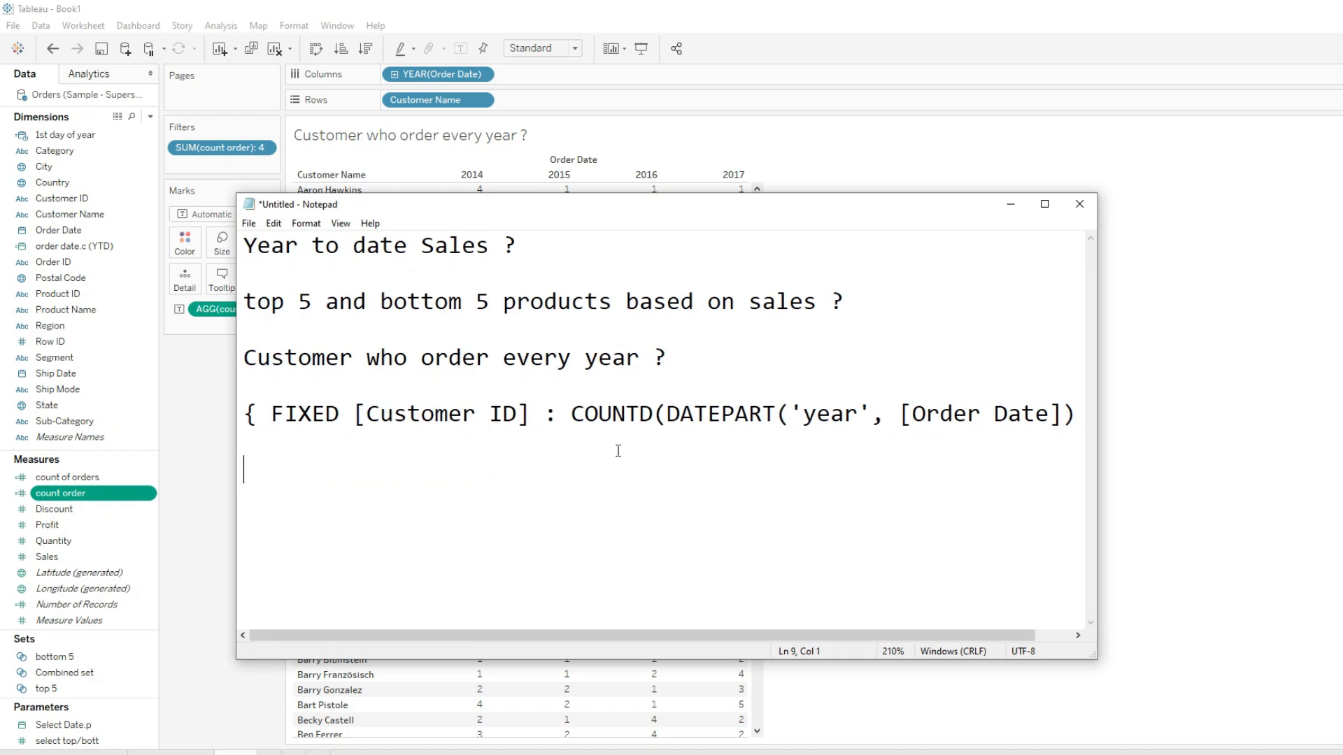
pyautogui.hotkey('ctrl', 'z')
pyautogui.hotkey('ctrl', 'z')
pyautogui.hotkey('ctrl', 'z')
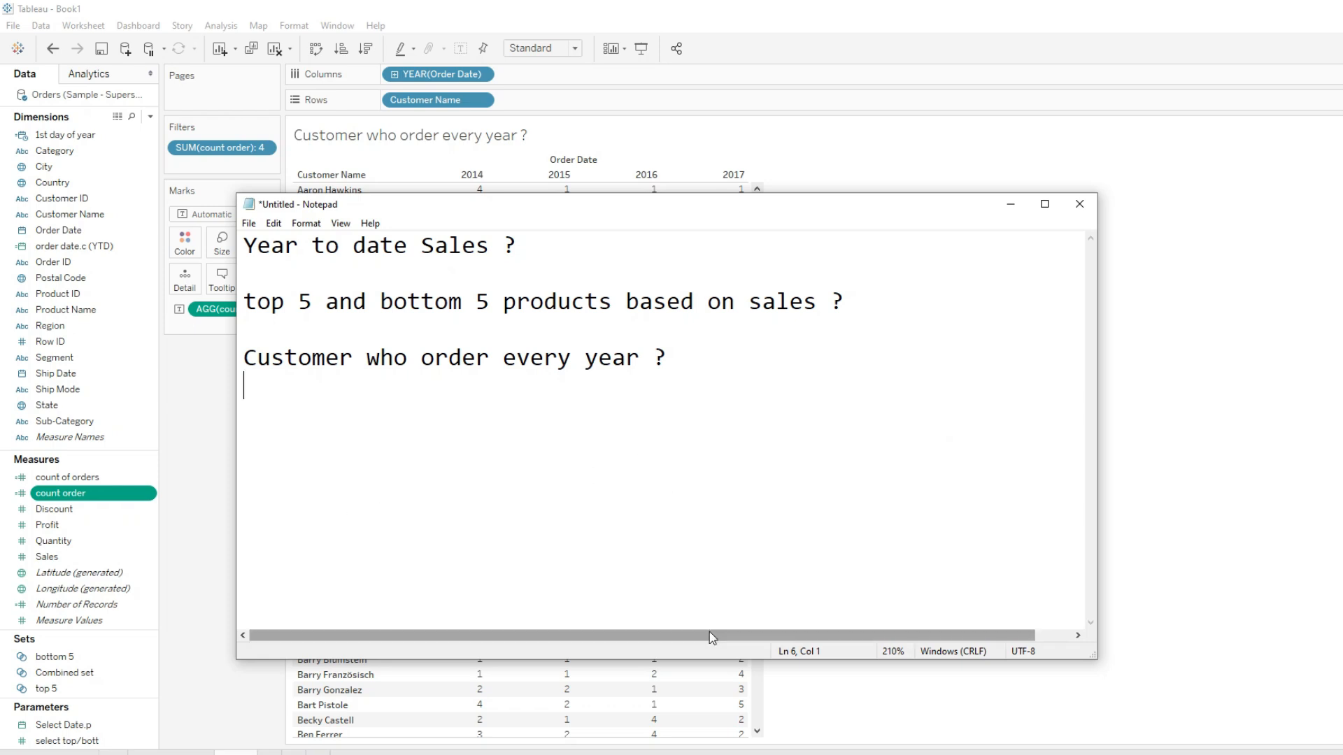
pyautogui.hotkey('ctrl', 'z')
pyautogui.hotkey('ctrl', 'z')
pyautogui.hotkey('ctrl', 'z')
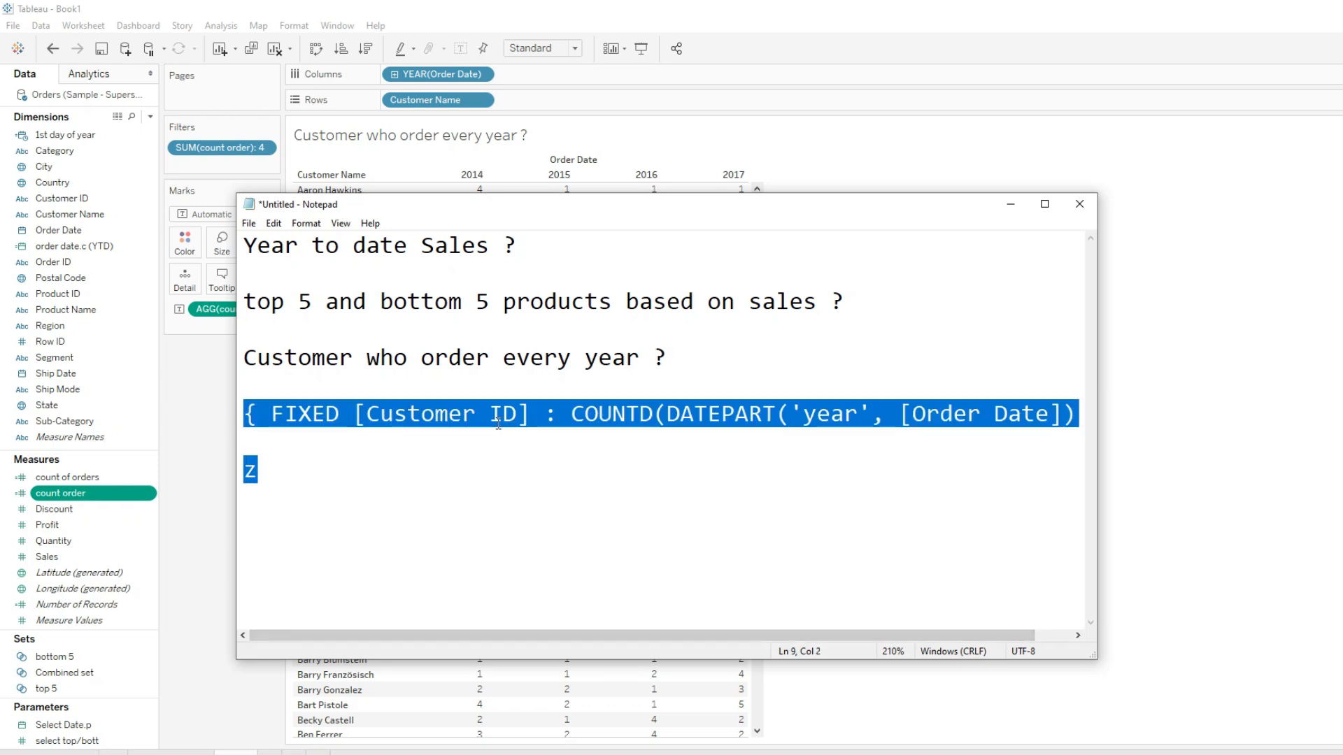
# Step: In Notepad, replace the text below "Customer who order every year ?" with "last 6 month profit for current year and previous year"
pyautogui.write(';ast')
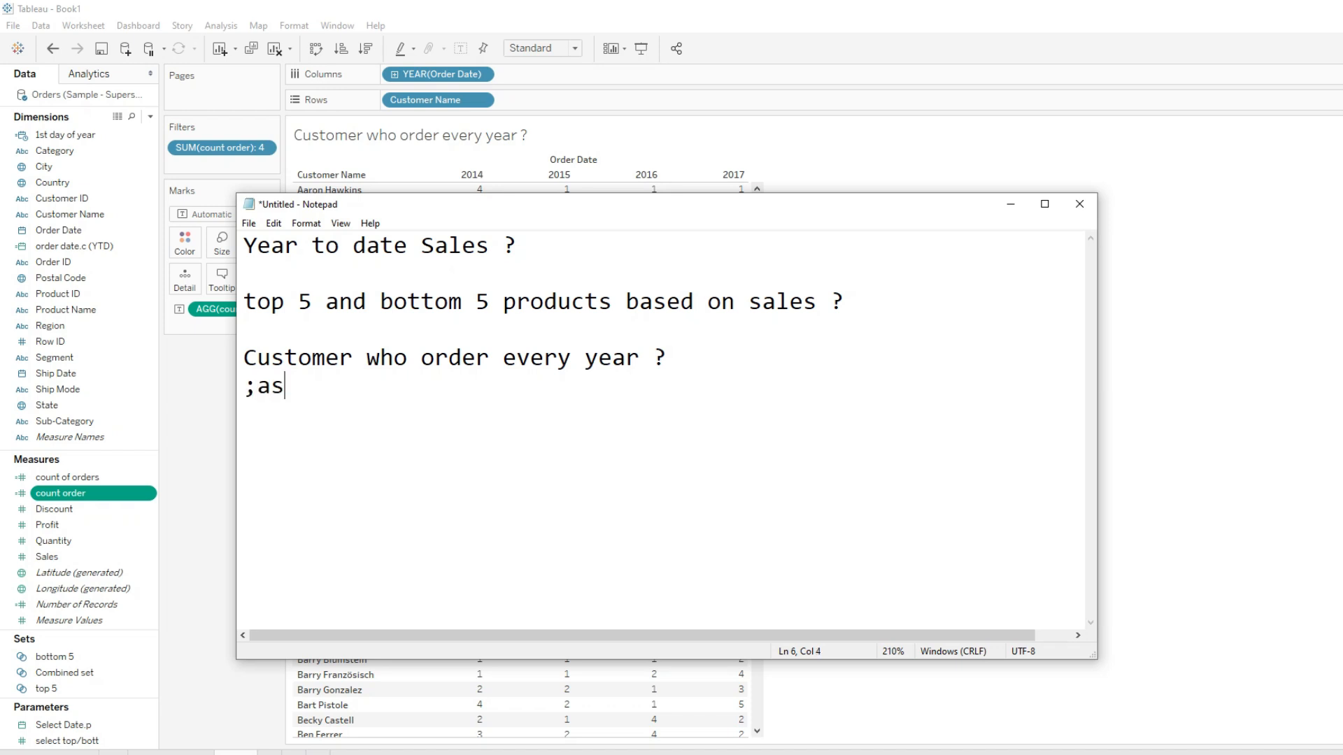
pyautogui.press('BackSpace')
pyautogui.press('BackSpace')
pyautogui.press('BackSpace')
pyautogui.press('BackSpace')
pyautogui.press('BackSpace')
pyautogui.press('Return')
pyautogui.press('Return')
pyautogui.write('last 6 month ')
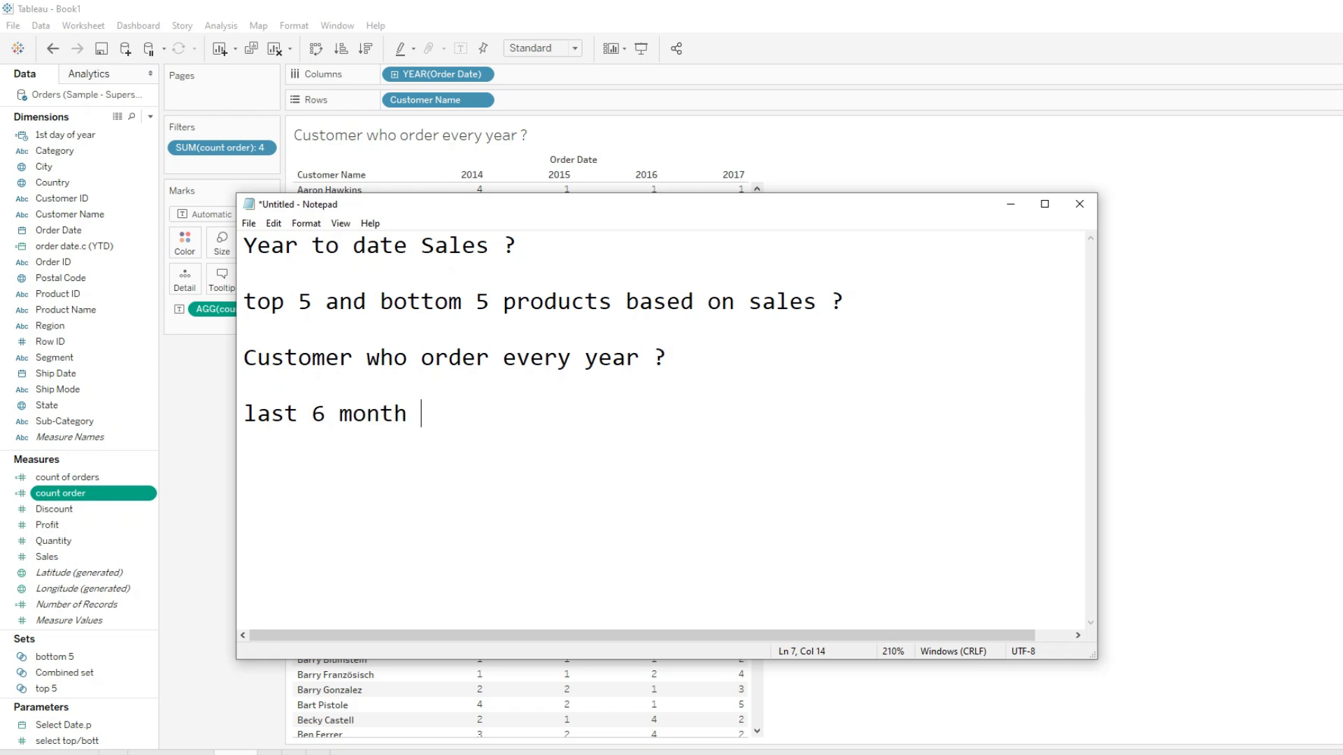
pyautogui.write('profit for cu')
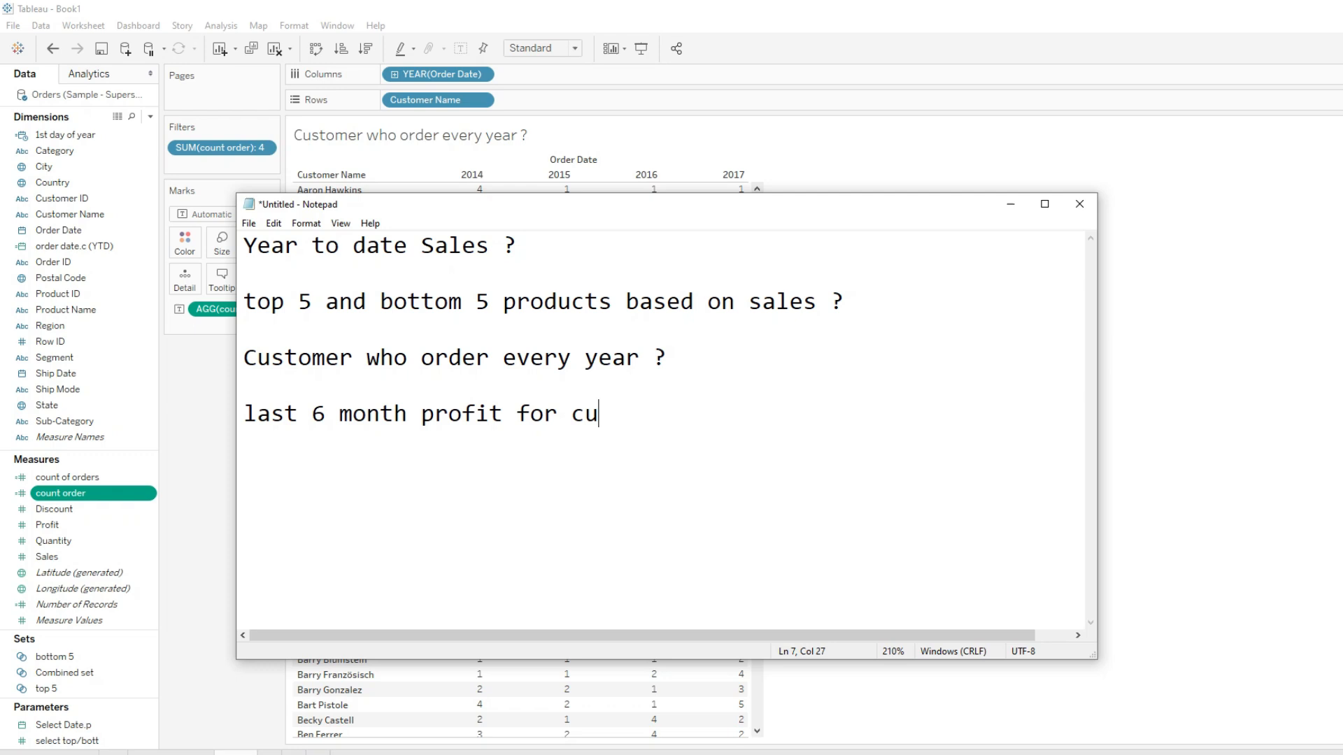
pyautogui.write('rrent year')
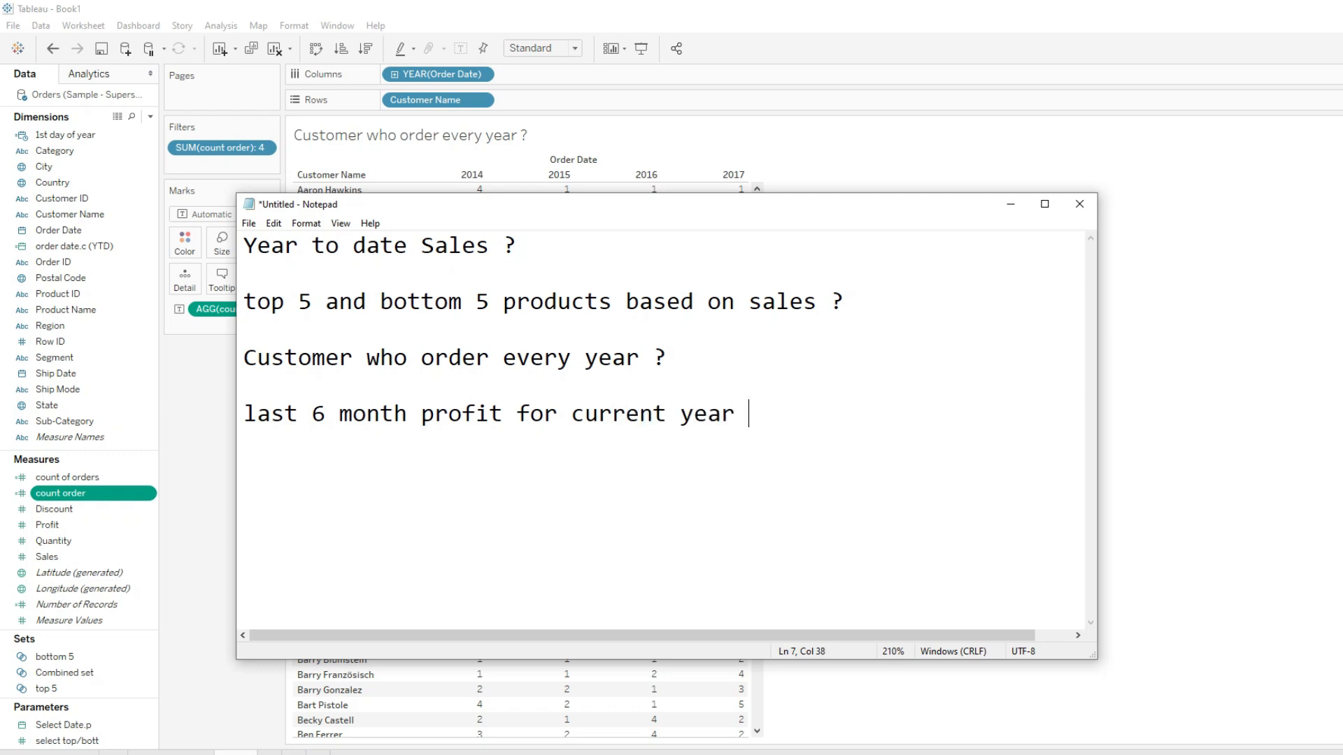
pyautogui.press('BackSpace')
pyautogui.write('r and previous year')
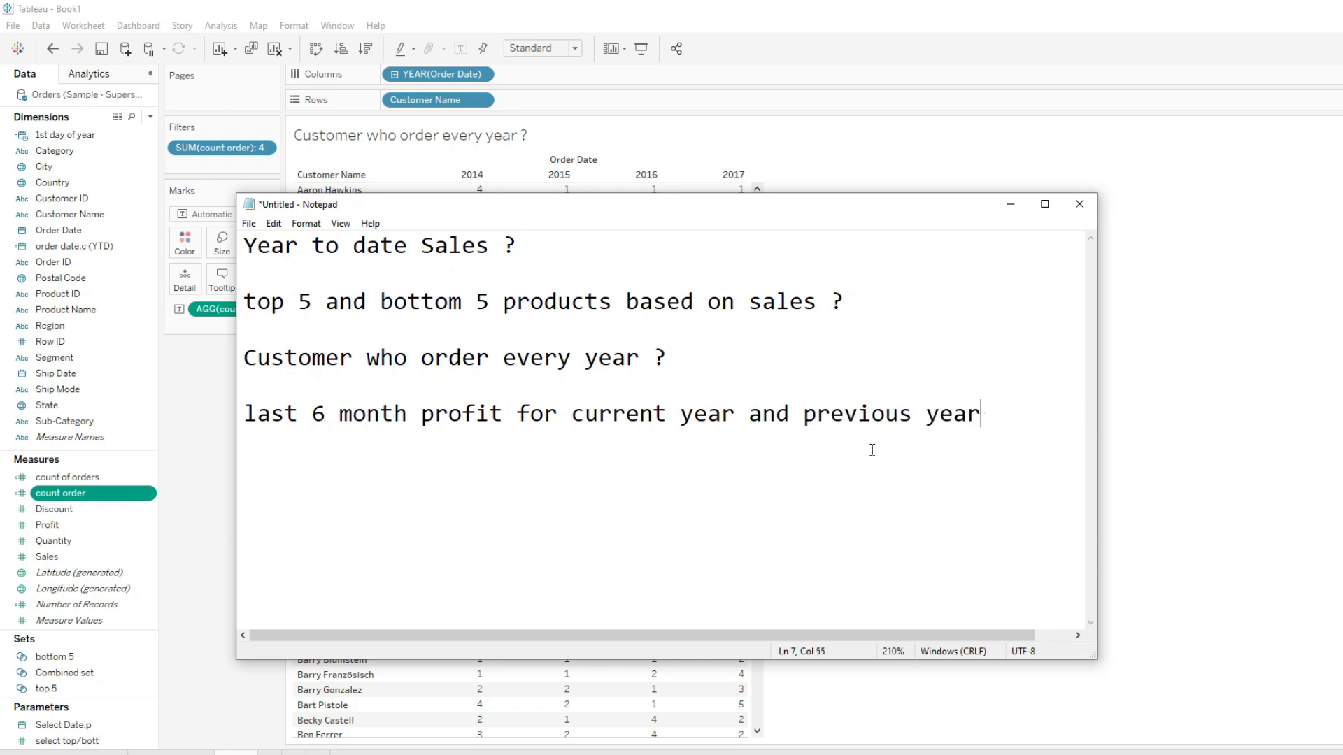
# Step: Copy the "last 6 month profit for current year and previous year" line and return to Tableau
pyautogui.moveTo(982, 414); pyautogui.dragTo(242, 420)
pyautogui.hotkey('ctrl', 'c')
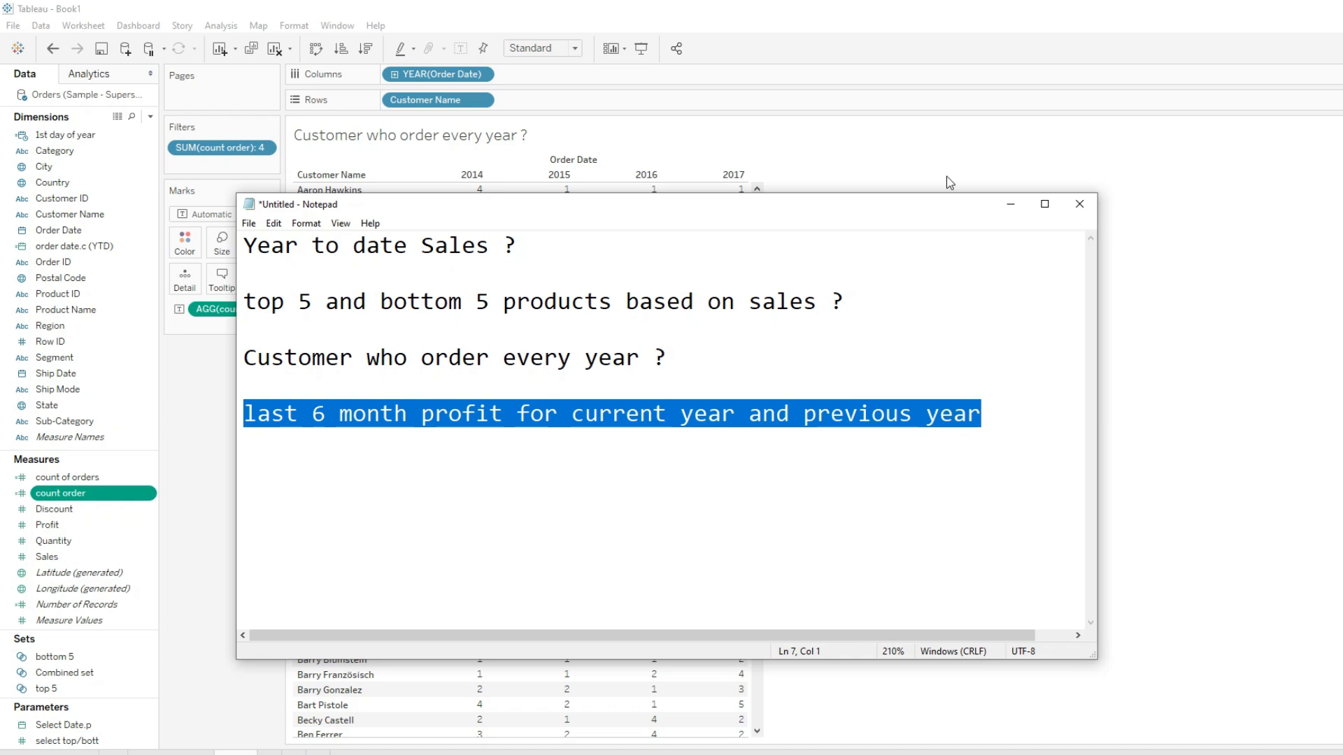
pyautogui.click(1010, 203)
# Step: Create a new worksheet and title it "last 6 month profit for current year and previous year"
pyautogui.moveTo(446, 745)
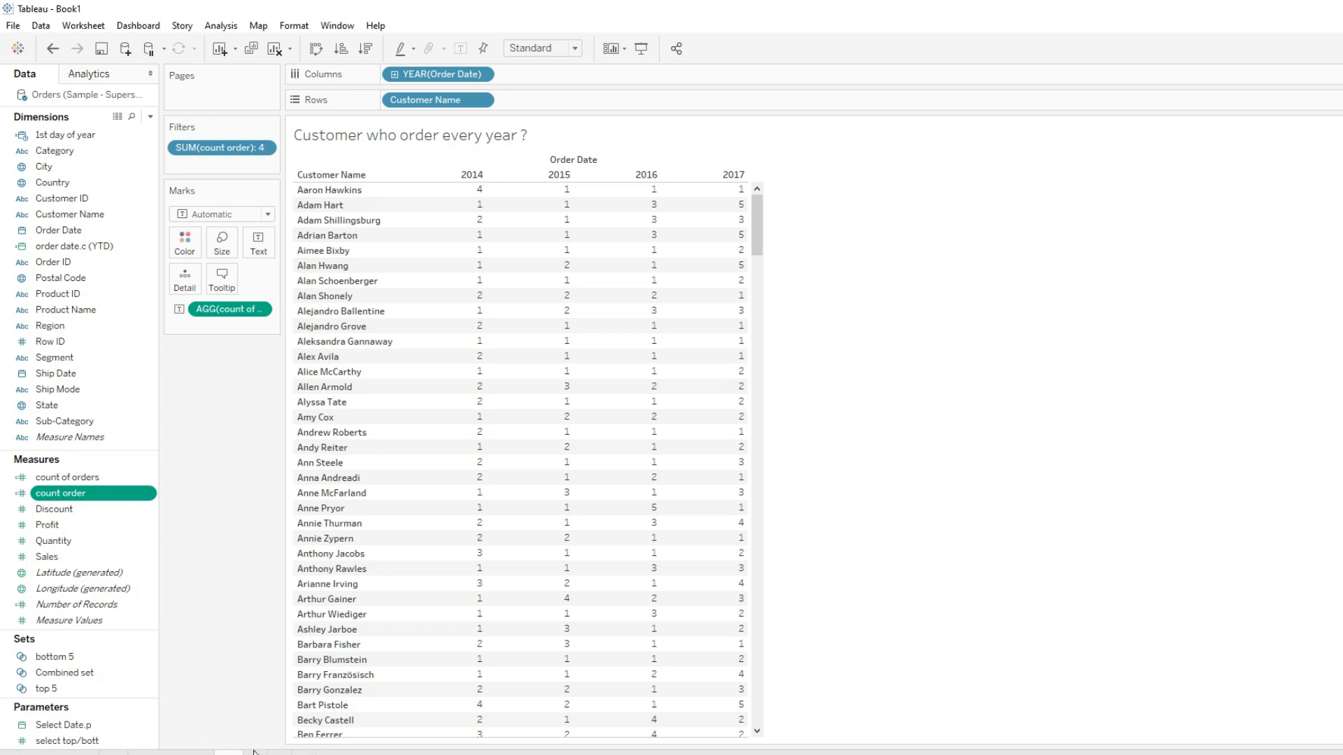
pyautogui.click(256, 752)
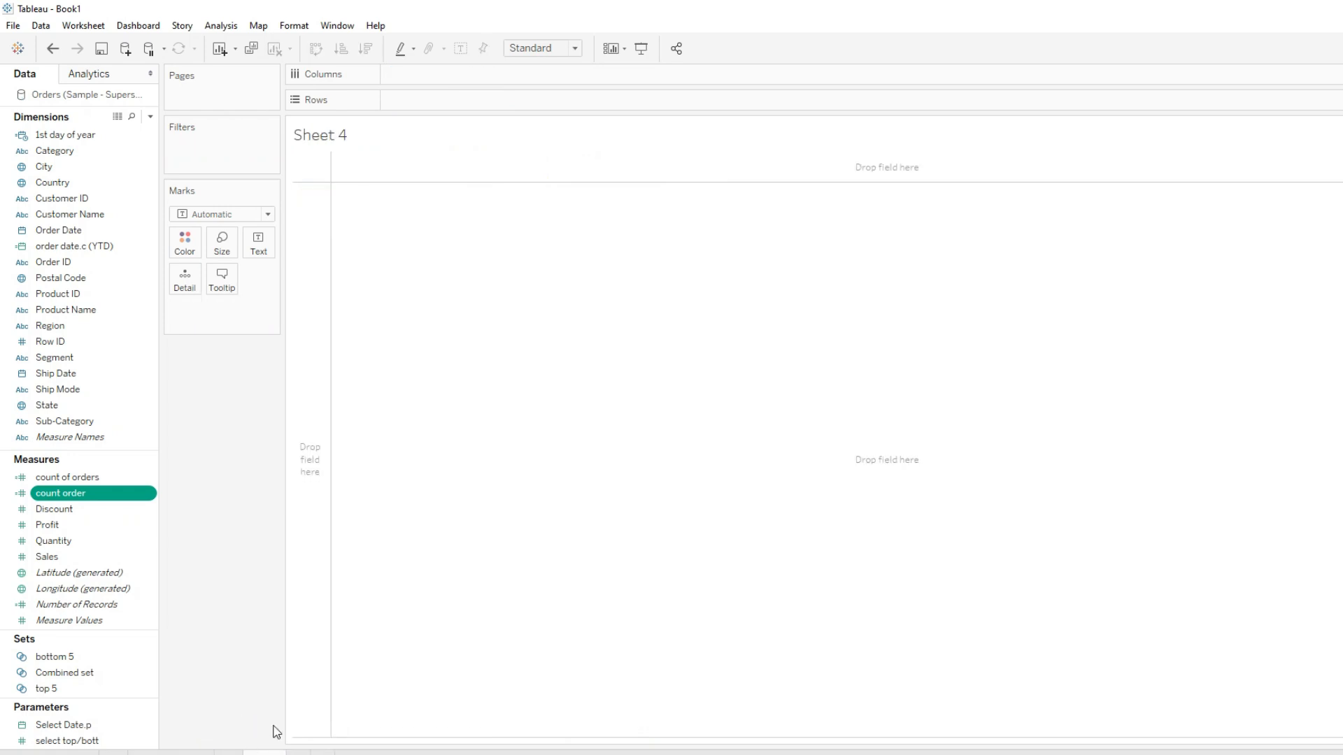
pyautogui.doubleClick(448, 127)
pyautogui.moveTo(678, 333); pyautogui.dragTo(357, 326)
pyautogui.hotkey('ctrl', 'v')
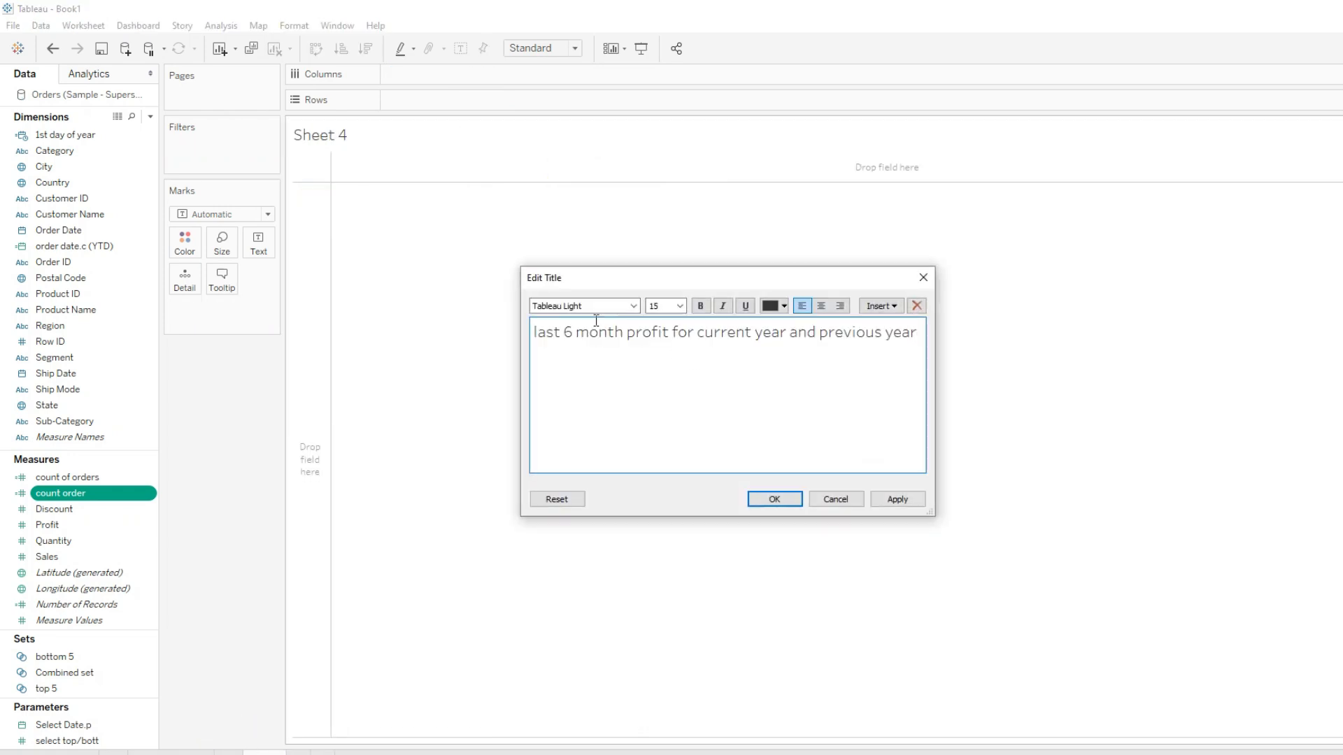
pyautogui.click(776, 499)
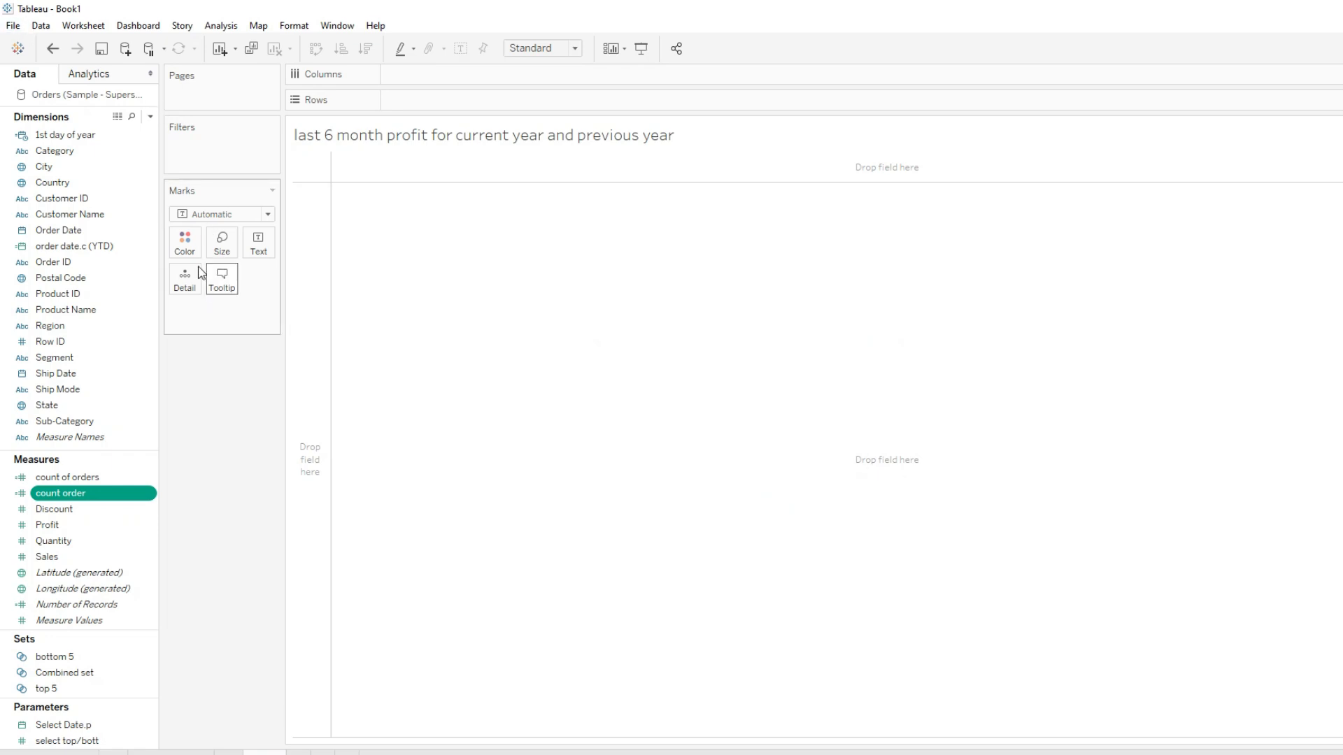
# Step: Place Order Date by year on the columns and Order Date by month on the rows
pyautogui.moveTo(95, 229); pyautogui.dragTo(538, 87)
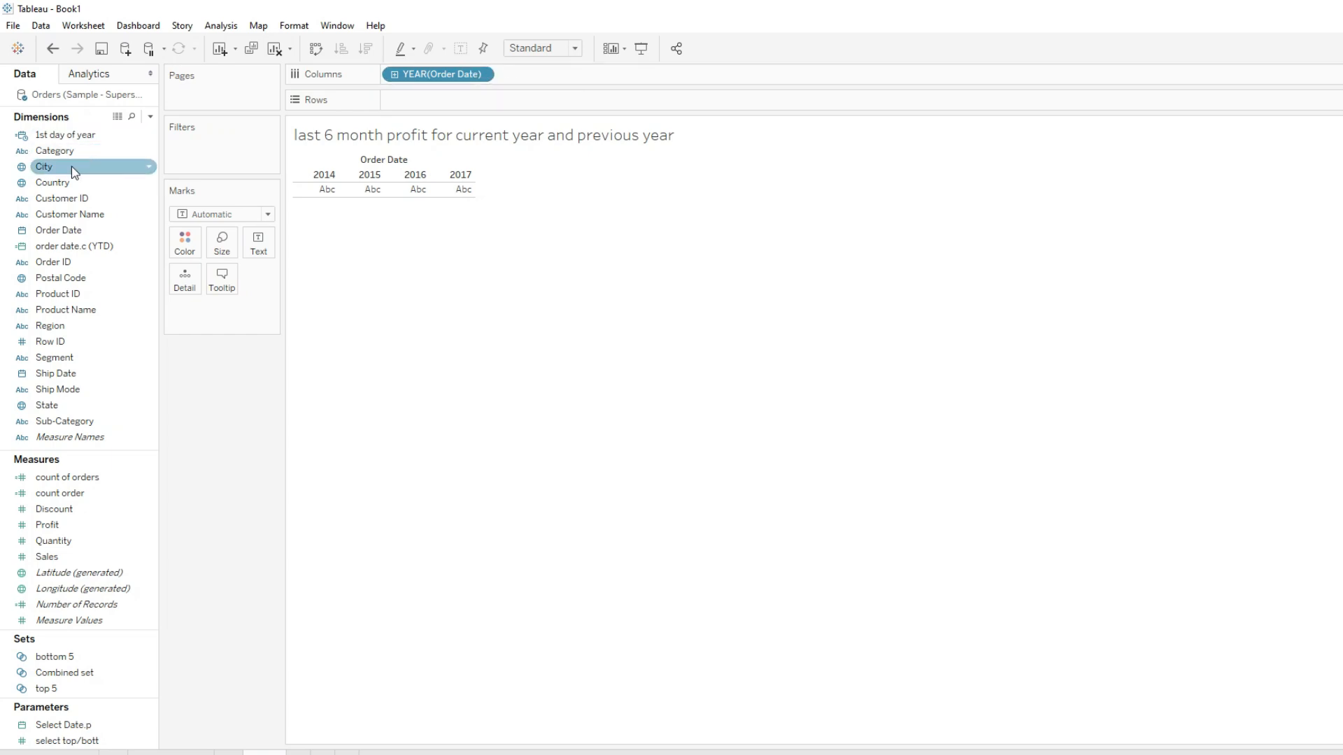
pyautogui.click(98, 229)
pyautogui.moveTo(99, 228); pyautogui.dragTo(442, 100)
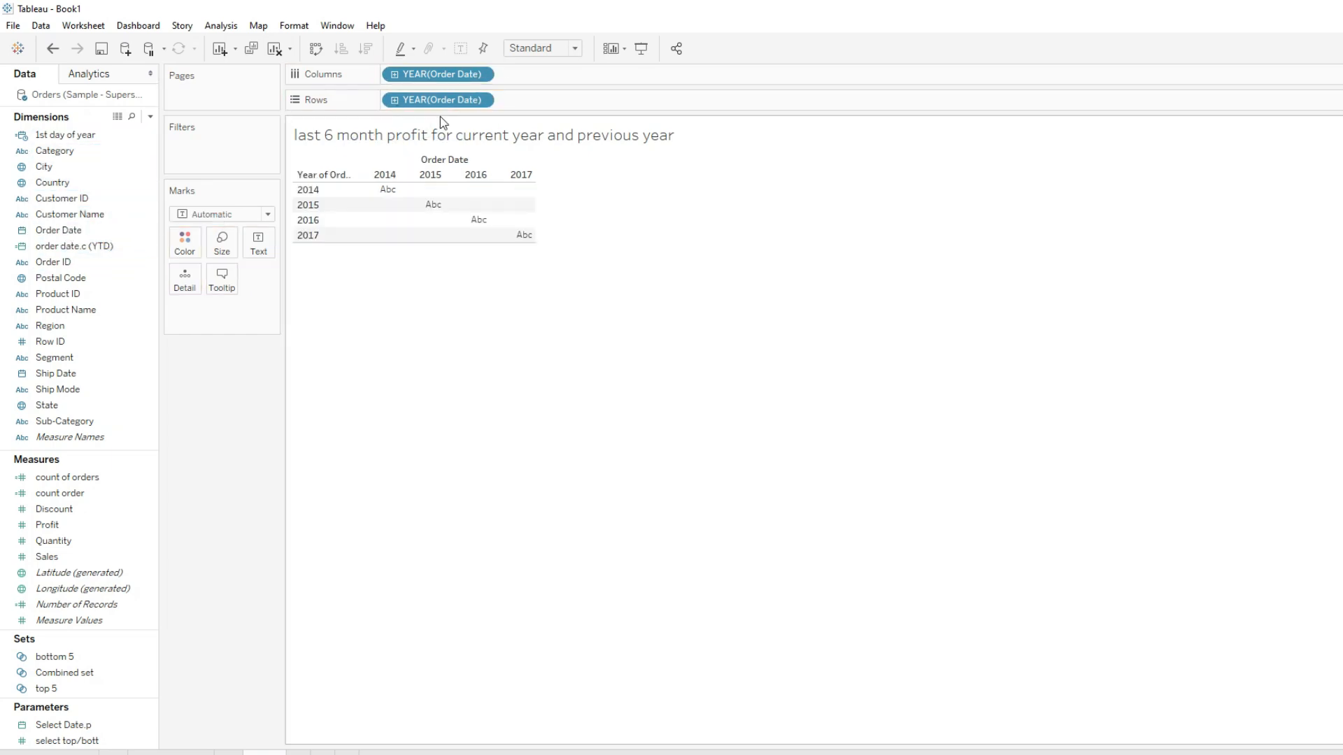
pyautogui.click(482, 100)
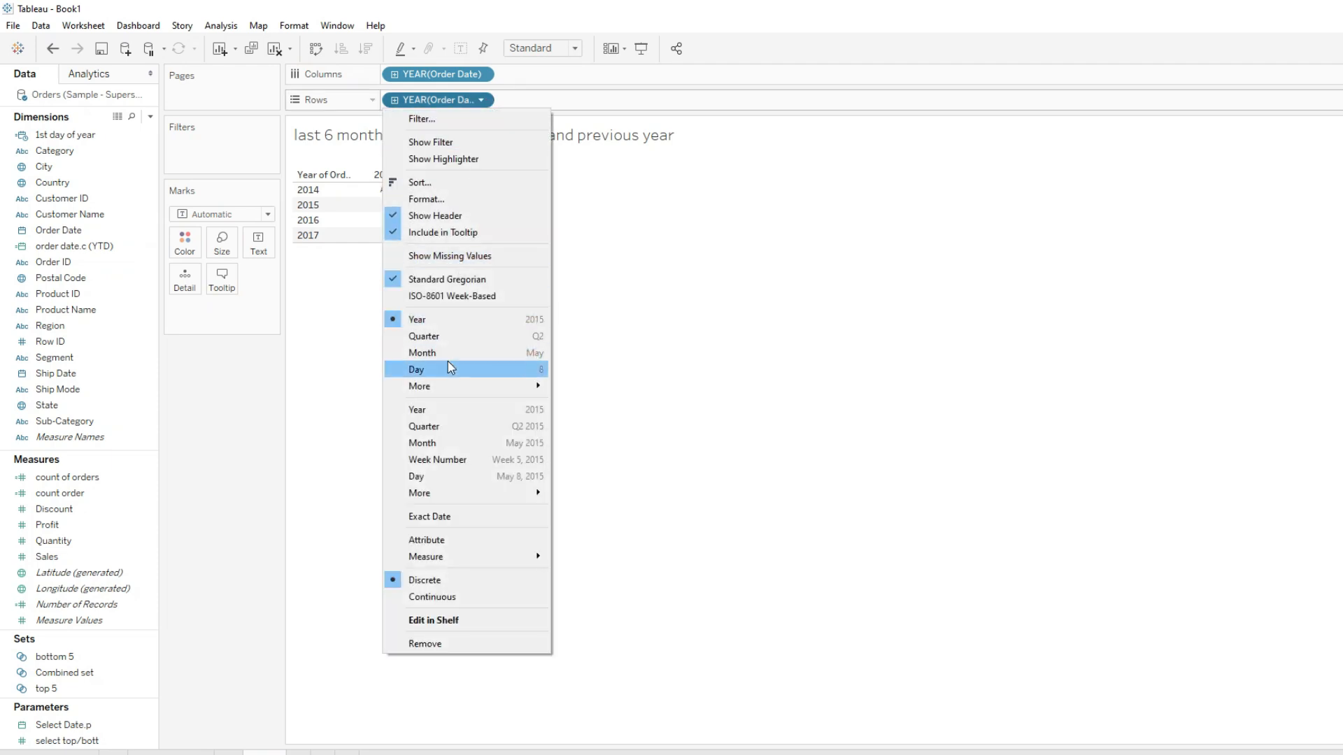
pyautogui.click(453, 364)
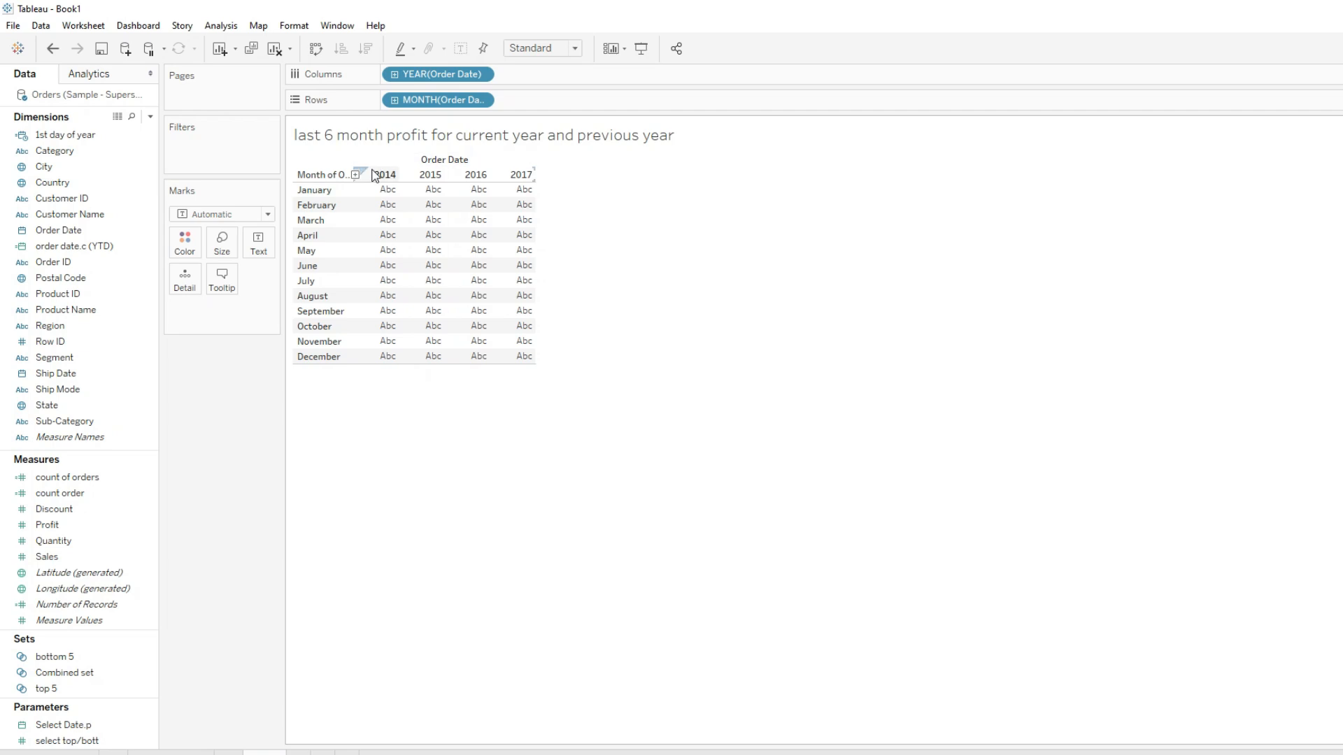
# Step: Widen the year columns and place Profit in the table as its values
pyautogui.moveTo(535, 267); pyautogui.dragTo(733, 287)
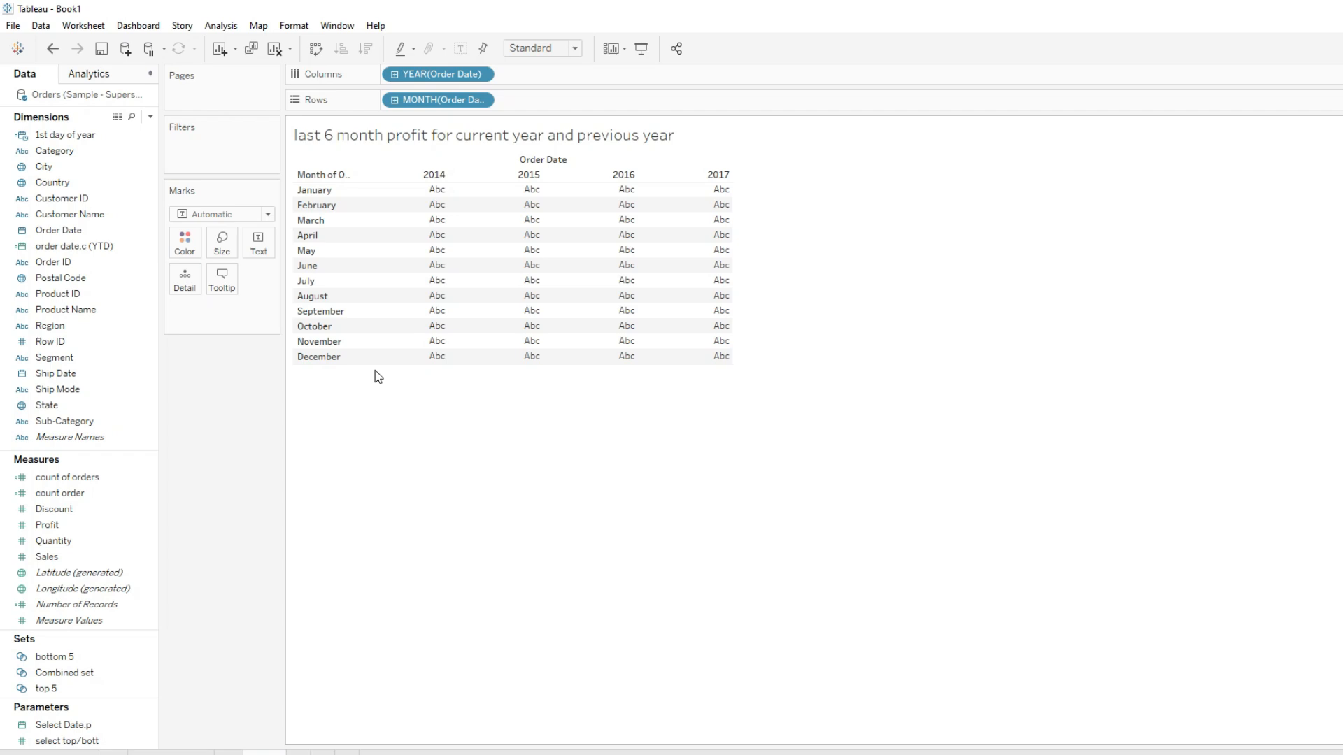
pyautogui.moveTo(47, 524); pyautogui.dragTo(509, 278)
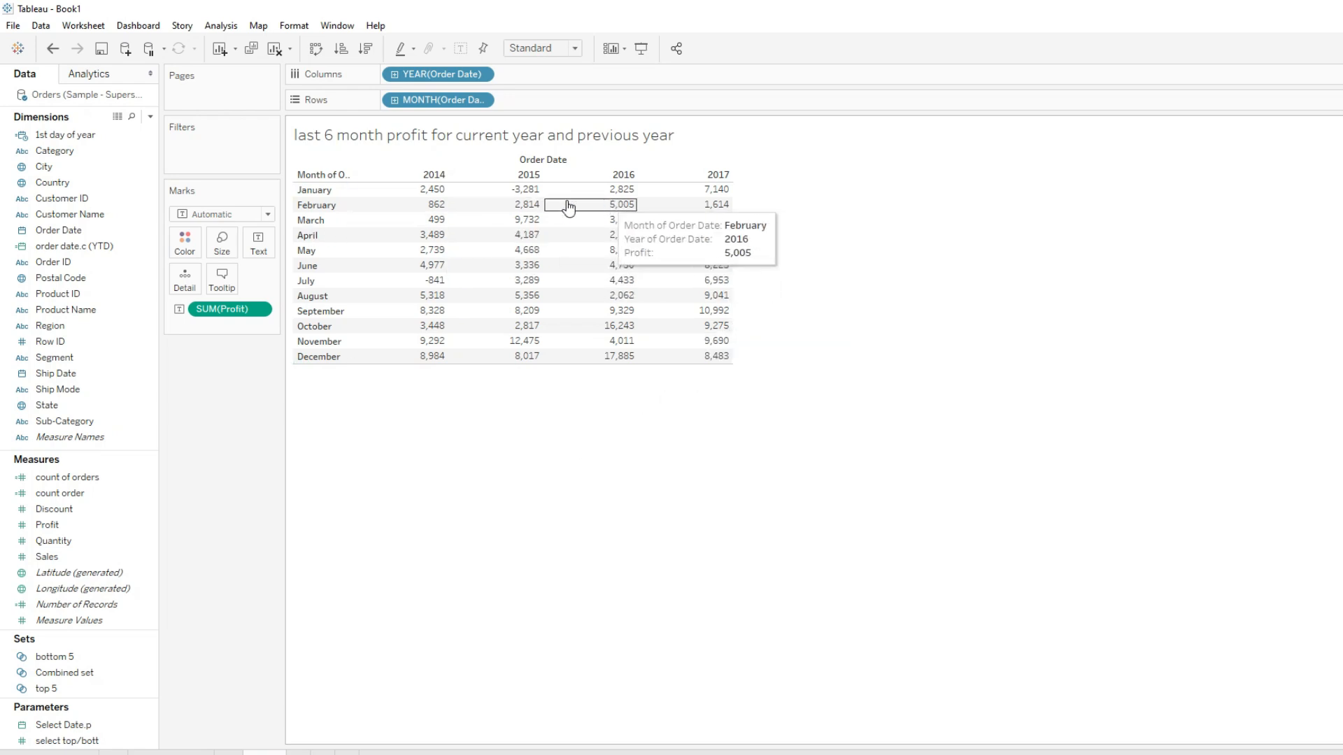
# Step: Examine the January 2016, July 2015, January 2015 and July 2014 profit cells, and clear the selection
pyautogui.click(624, 193)
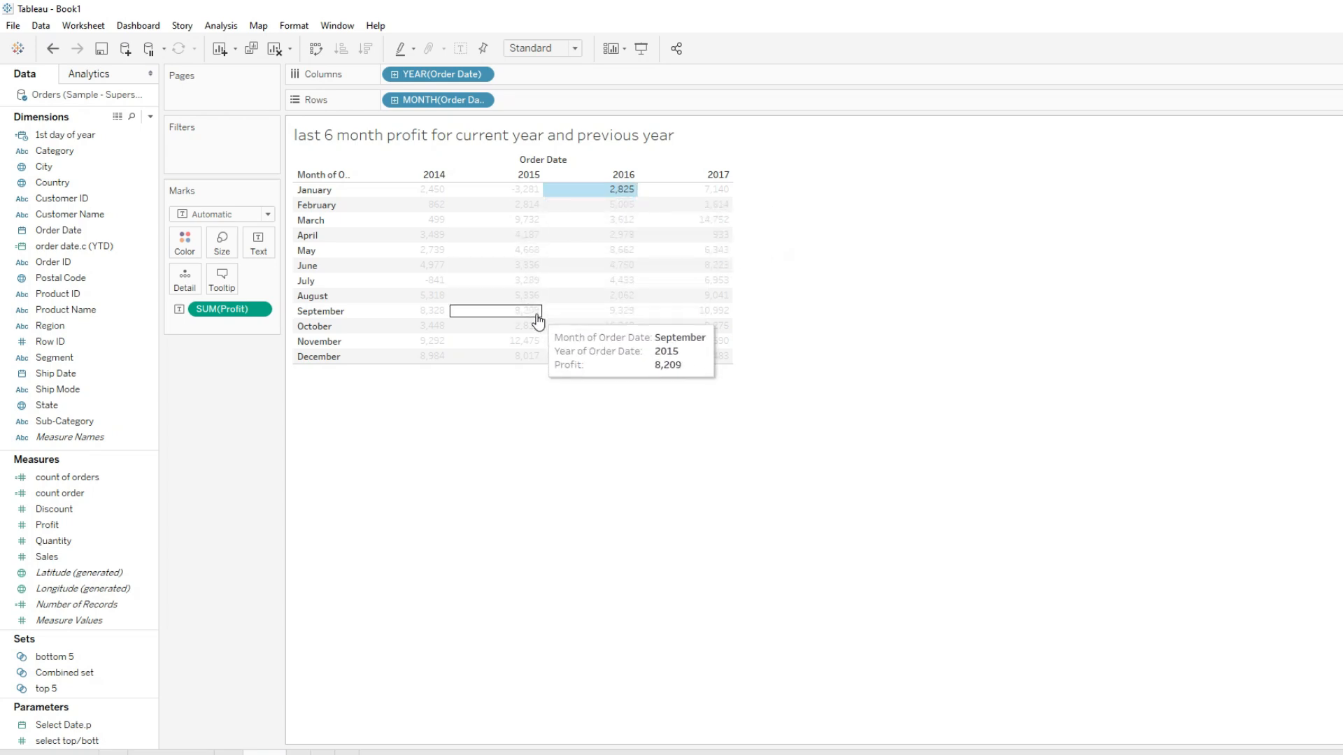
pyautogui.click(518, 283)
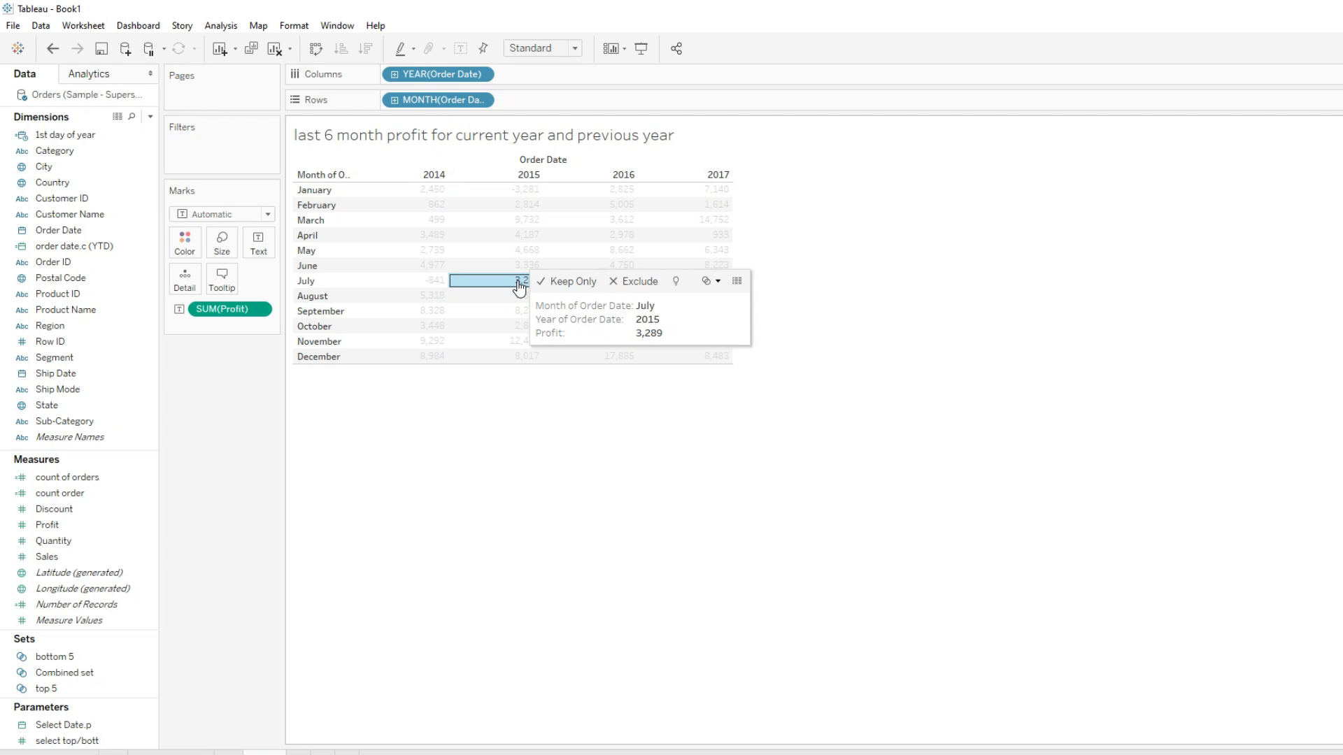
pyautogui.click(524, 194)
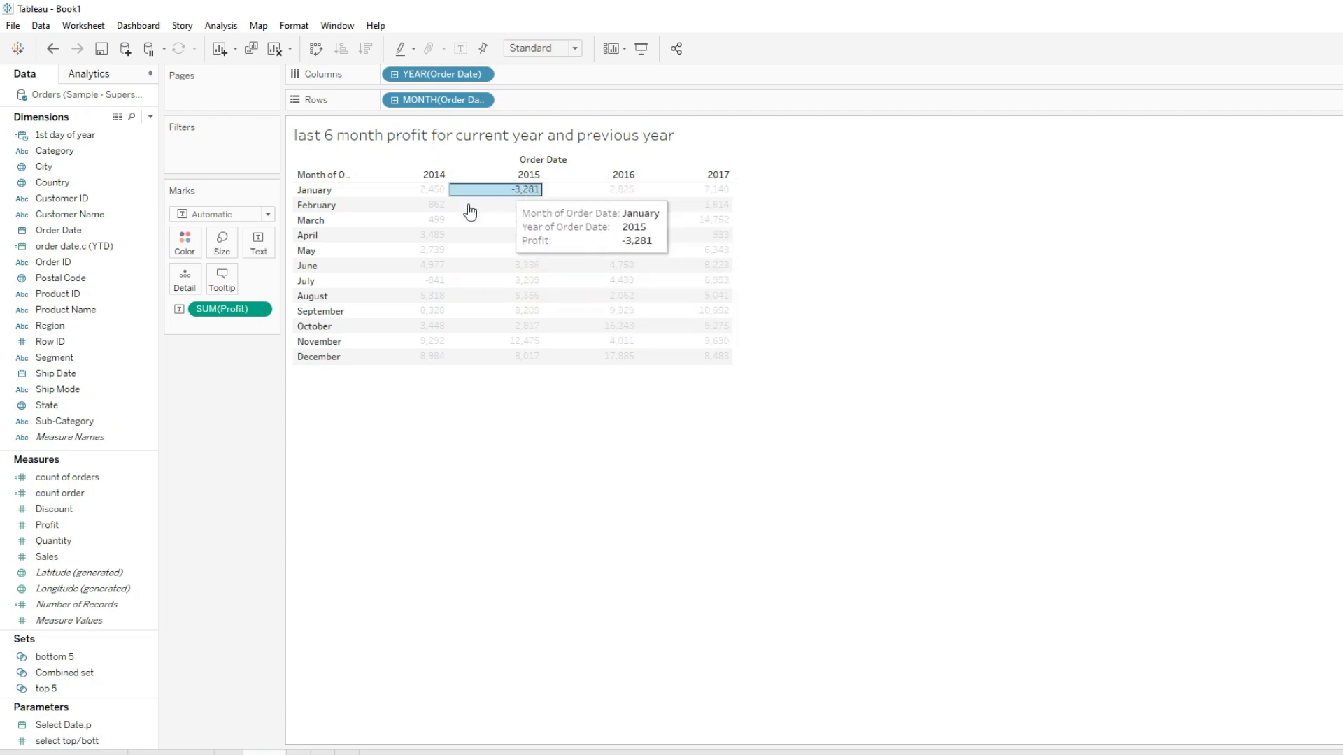
pyautogui.click(438, 280)
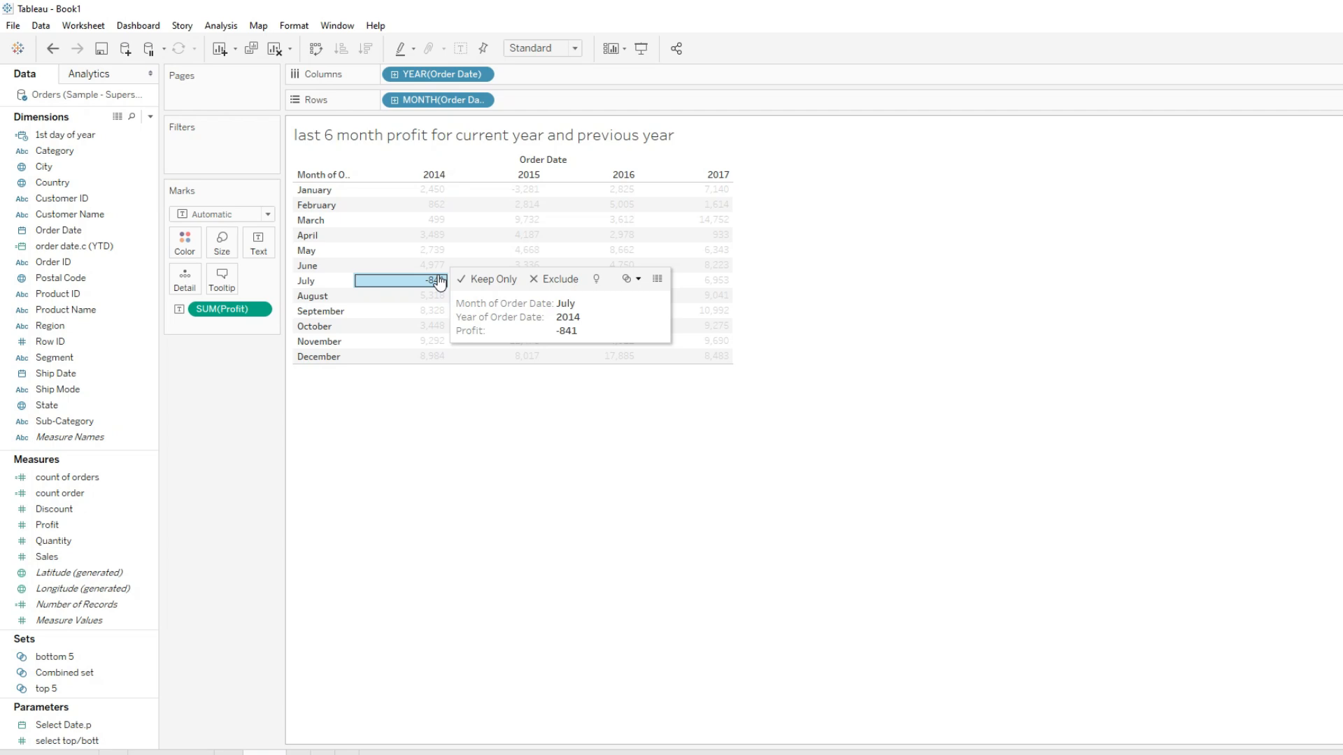
pyautogui.click(431, 533)
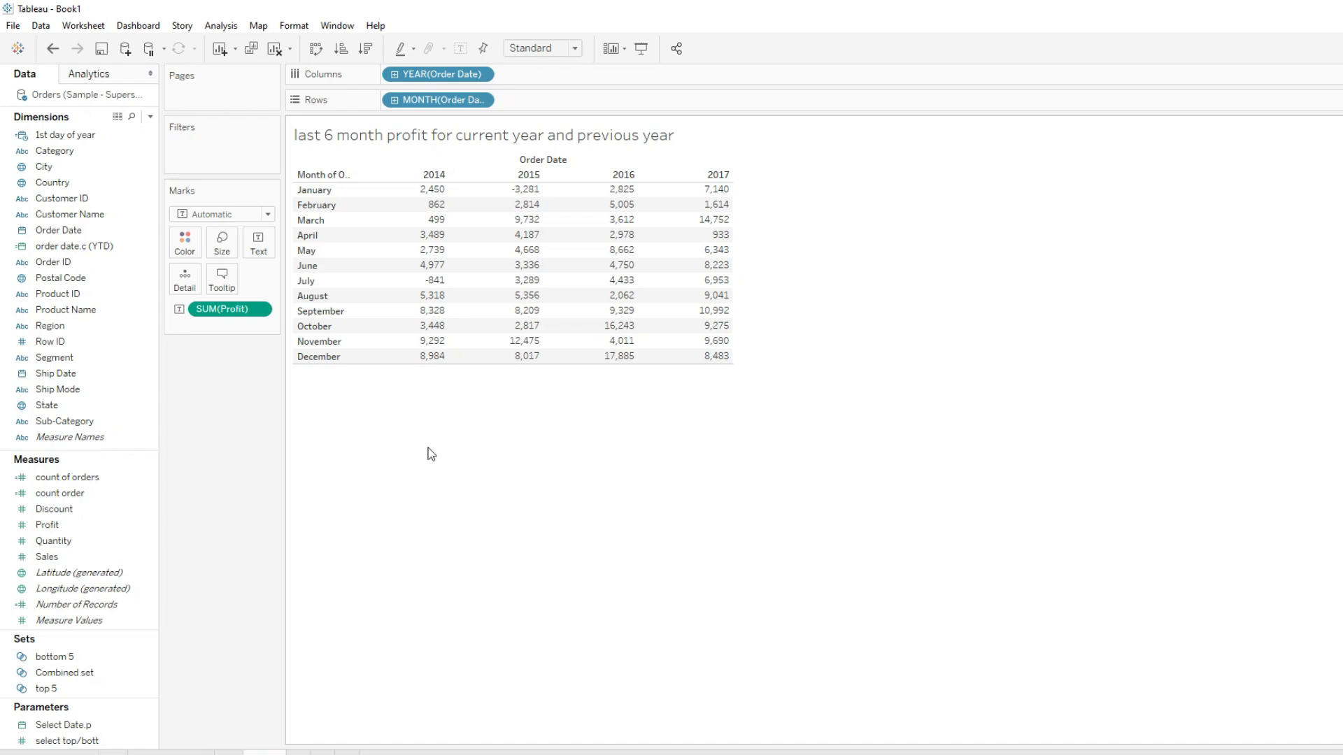
# Step: Create a calculated field named "last 6 month"
pyautogui.click(149, 117)
pyautogui.click(77, 131)
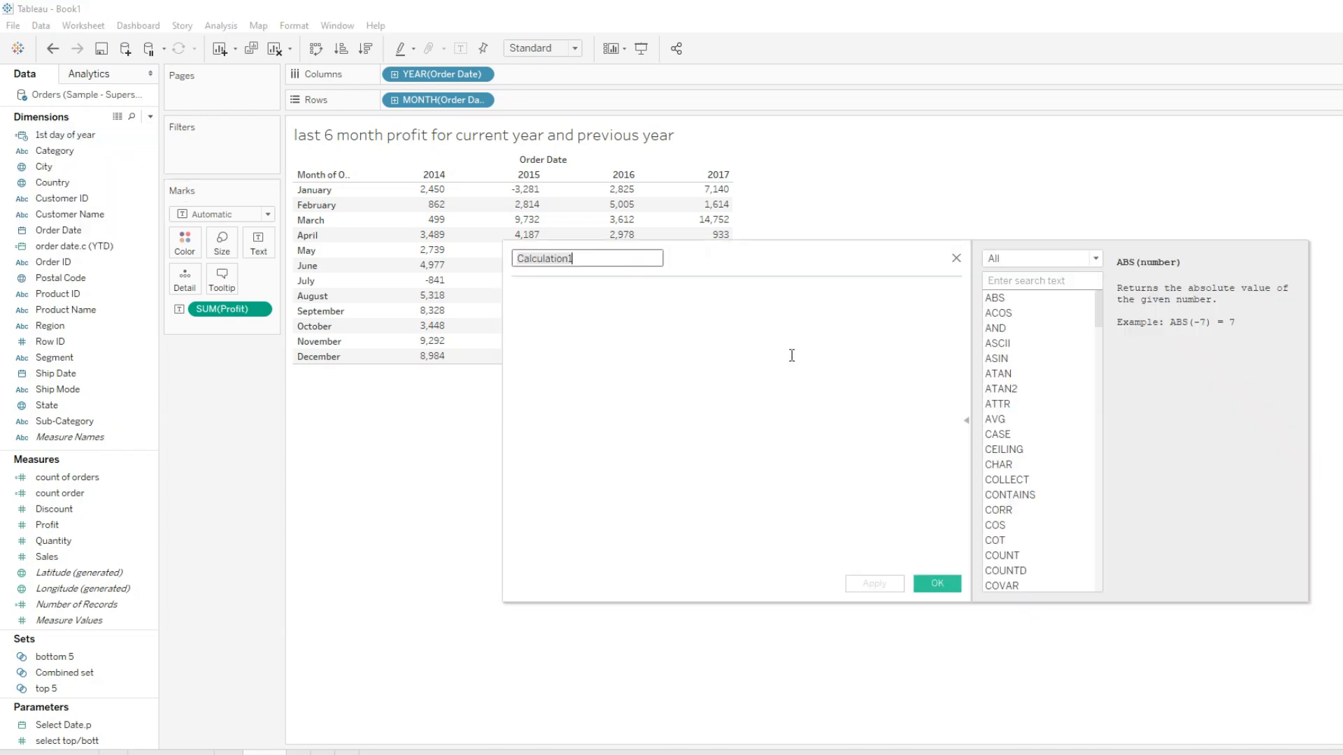
pyautogui.write('last 6')
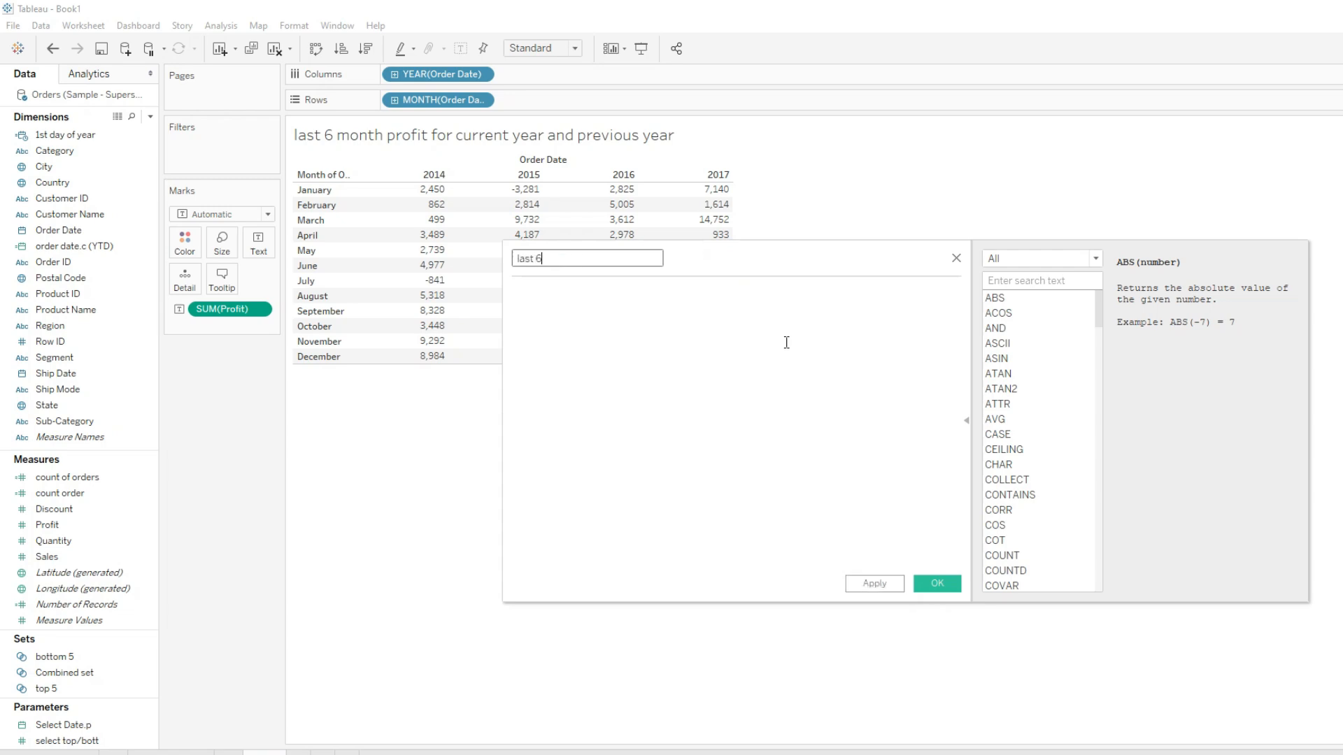
pyautogui.write(' month')
pyautogui.click(735, 345)
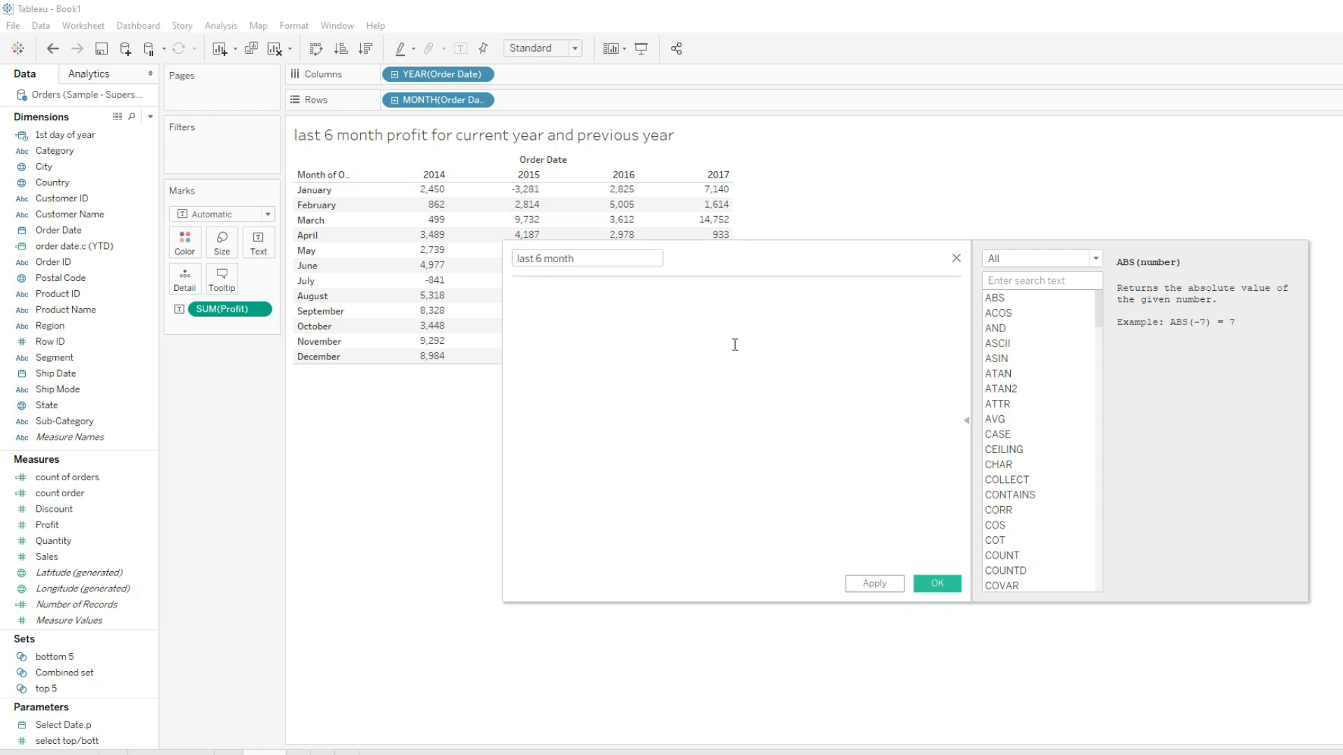
# Step: Enter the formula DATETRUNC('month', [Order Date]) in the calculated field
pyautogui.write('date')
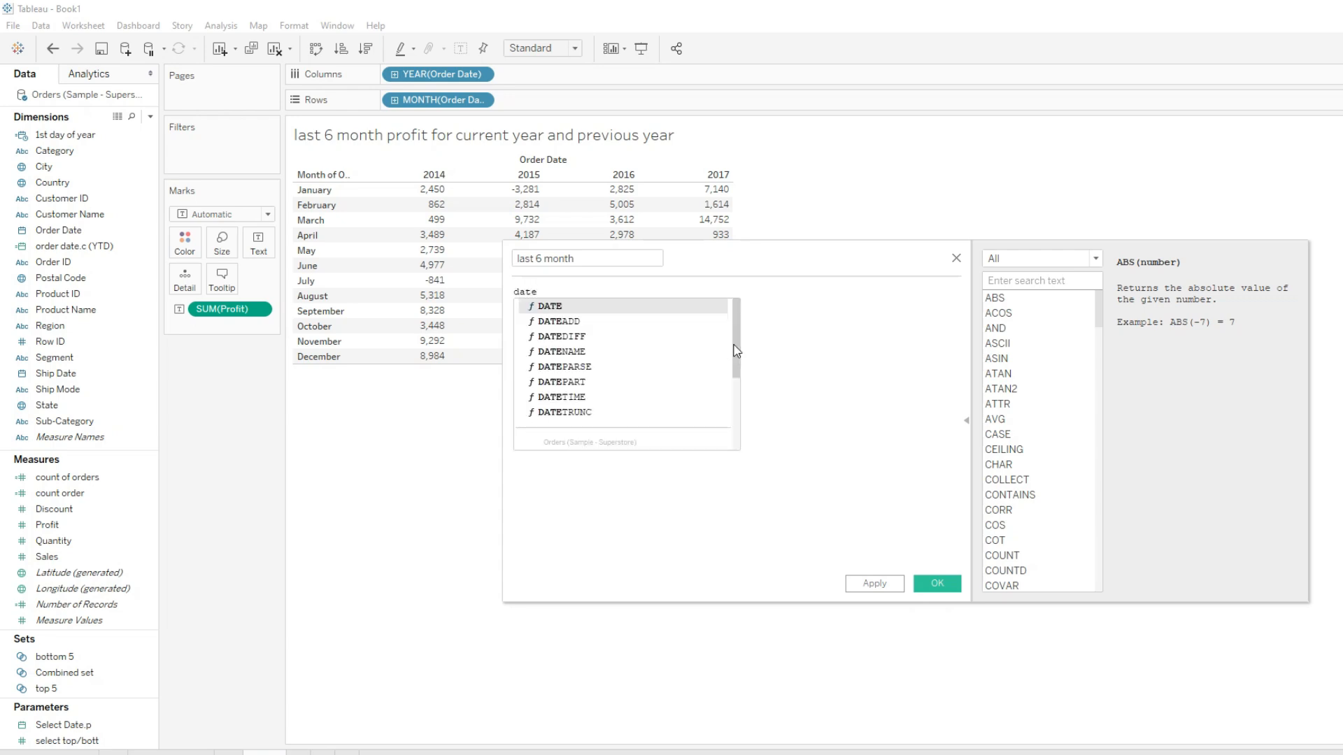
pyautogui.press('Down')
pyautogui.press('Down')
pyautogui.press('Down')
pyautogui.press('Down')
pyautogui.press('Down')
pyautogui.press('Down')
pyautogui.press('Down')
pyautogui.press('Escape')
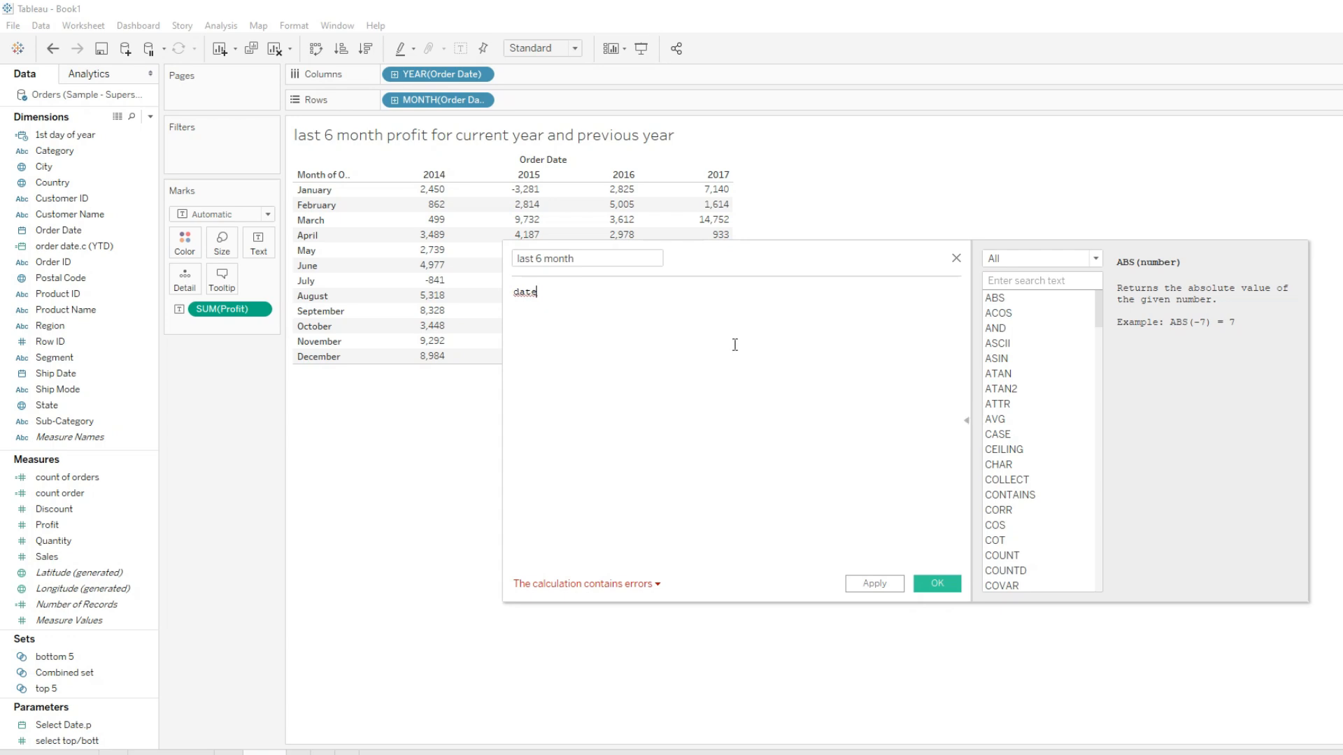
pyautogui.press('Return')
pyautogui.write("''")
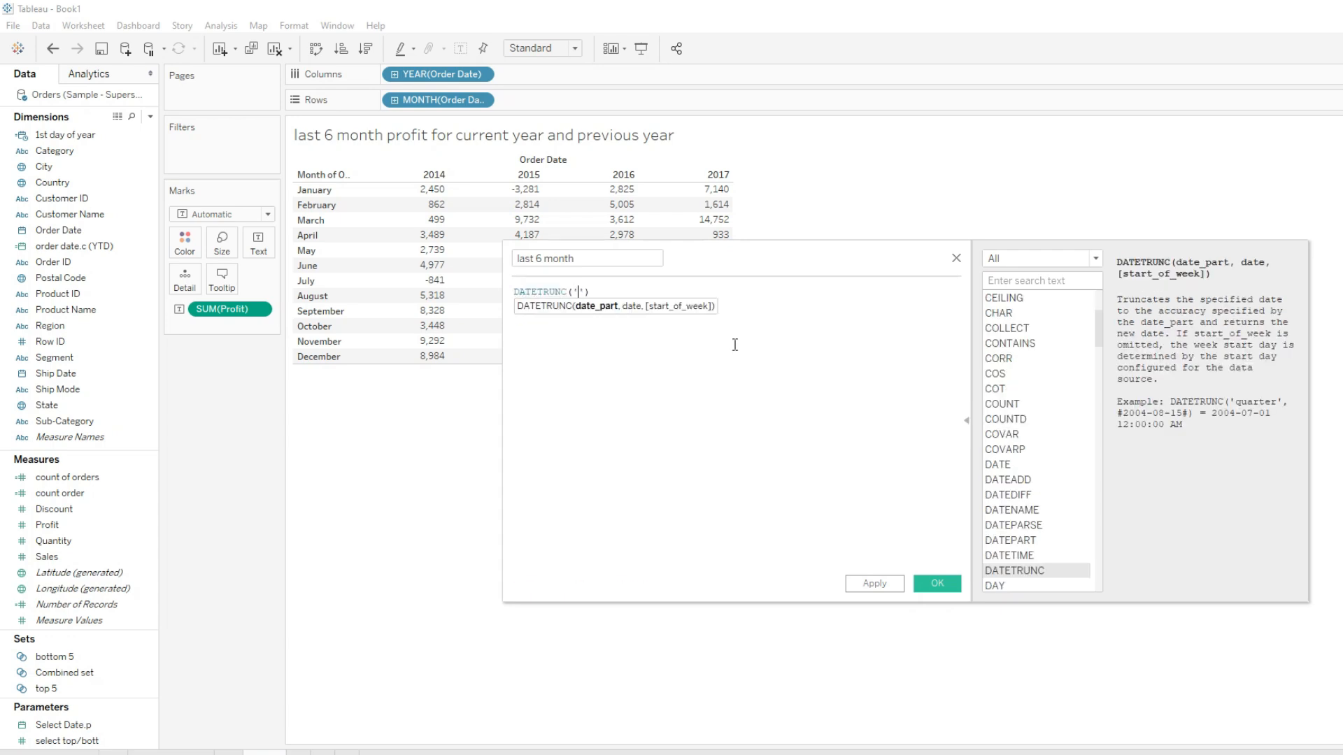
pyautogui.write('month')
pyautogui.write(', order')
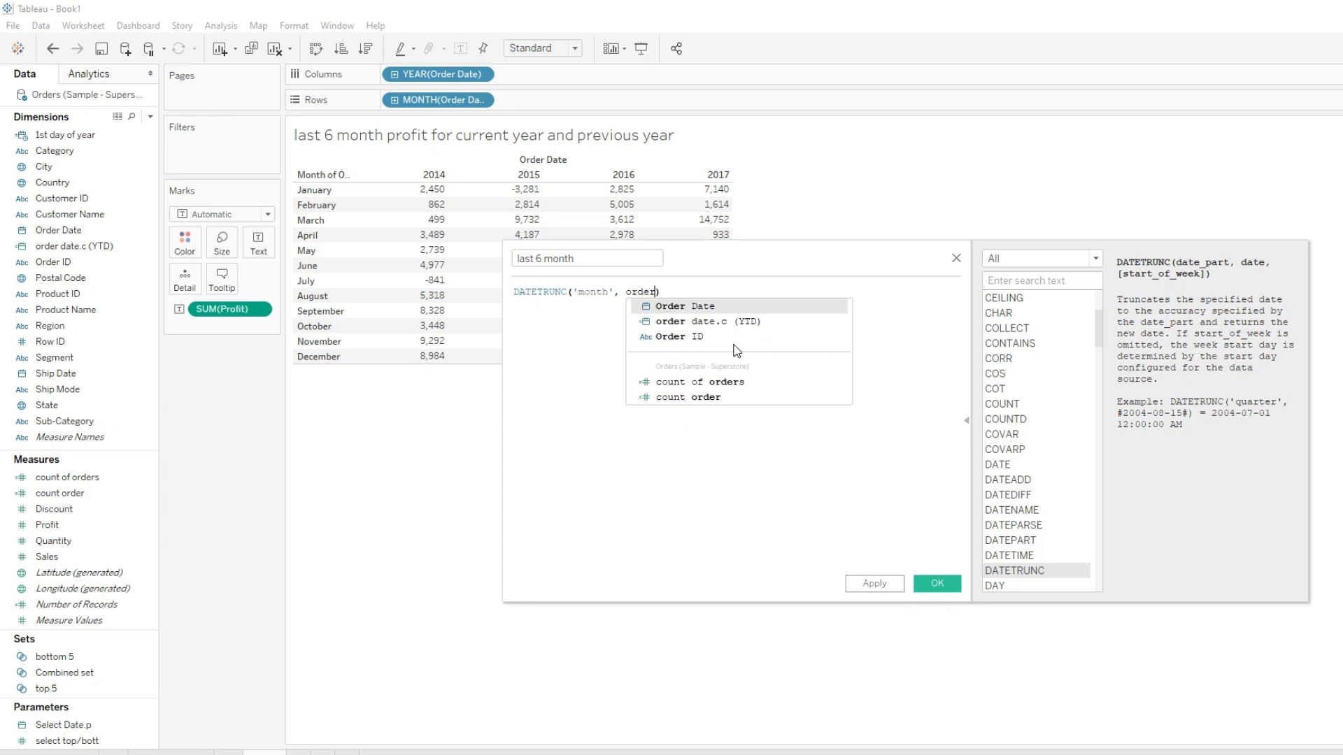
pyautogui.press('Return')
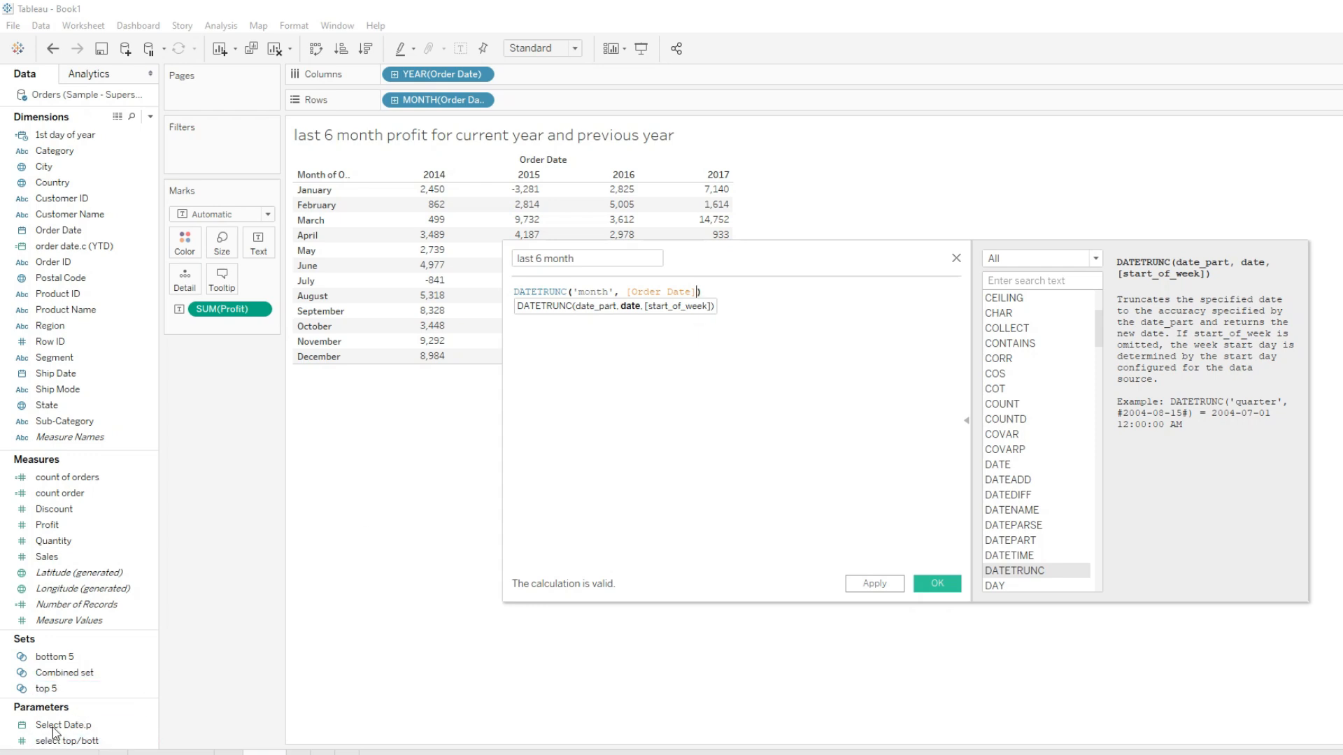
# Step: Replace Order Date in the DATETRUNC formula with the Select Date.p parameter and save the calculation
pyautogui.click(81, 731)
pyautogui.press('BackSpace')
pyautogui.press('BackSpace')
pyautogui.press('BackSpace')
pyautogui.press('BackSpace')
pyautogui.press('BackSpace')
pyautogui.press('BackSpace')
pyautogui.press('BackSpace')
pyautogui.press('BackSpace')
pyautogui.press('BackSpace')
pyautogui.press('BackSpace')
pyautogui.press('BackSpace')
pyautogui.press('BackSpace')
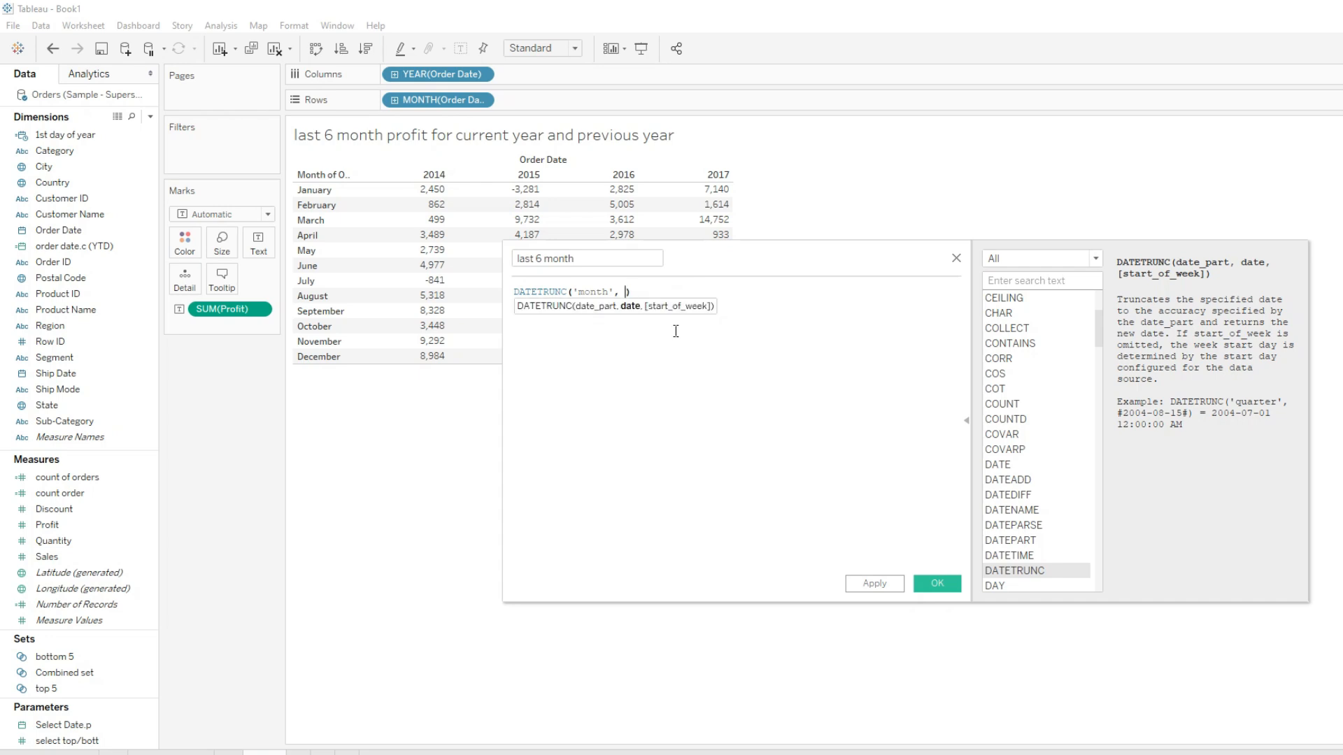
pyautogui.click(57, 740)
pyautogui.doubleClick(57, 728)
pyautogui.moveTo(57, 730); pyautogui.dragTo(636, 297)
pyautogui.click(626, 290)
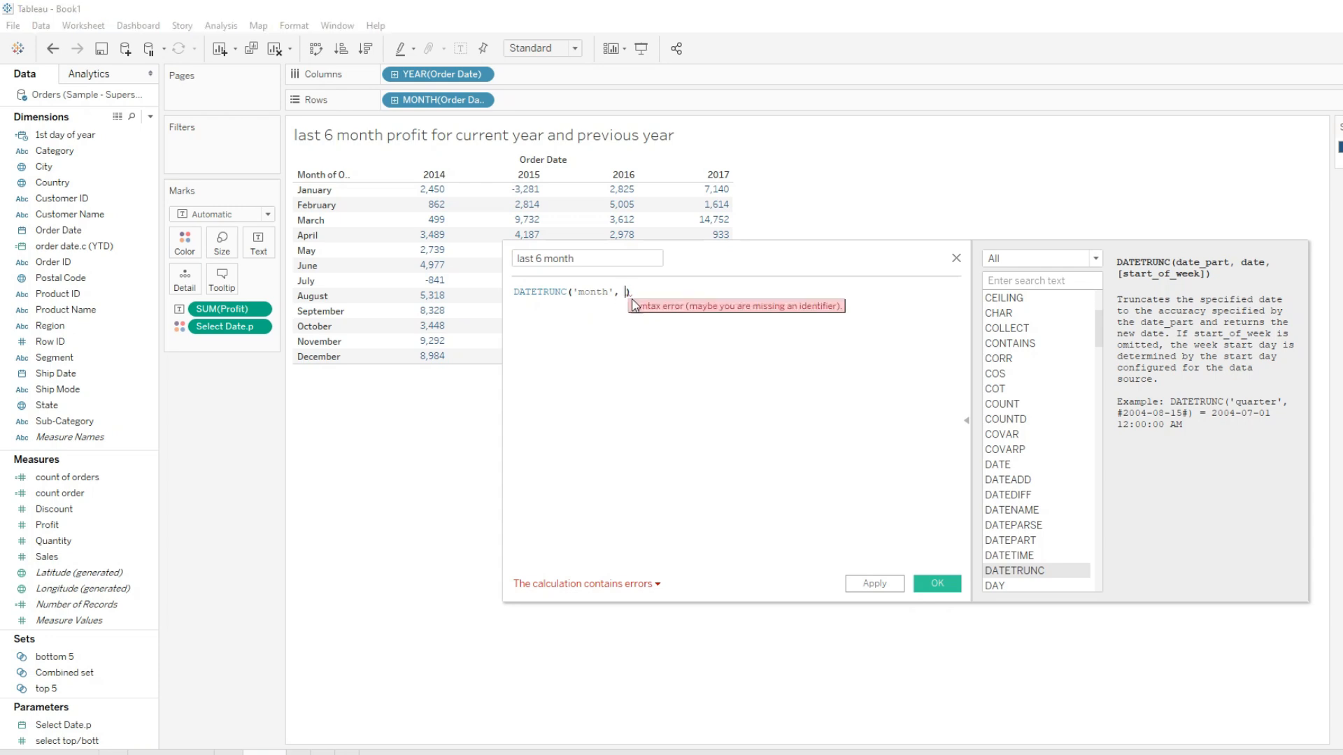
pyautogui.write('[sel')
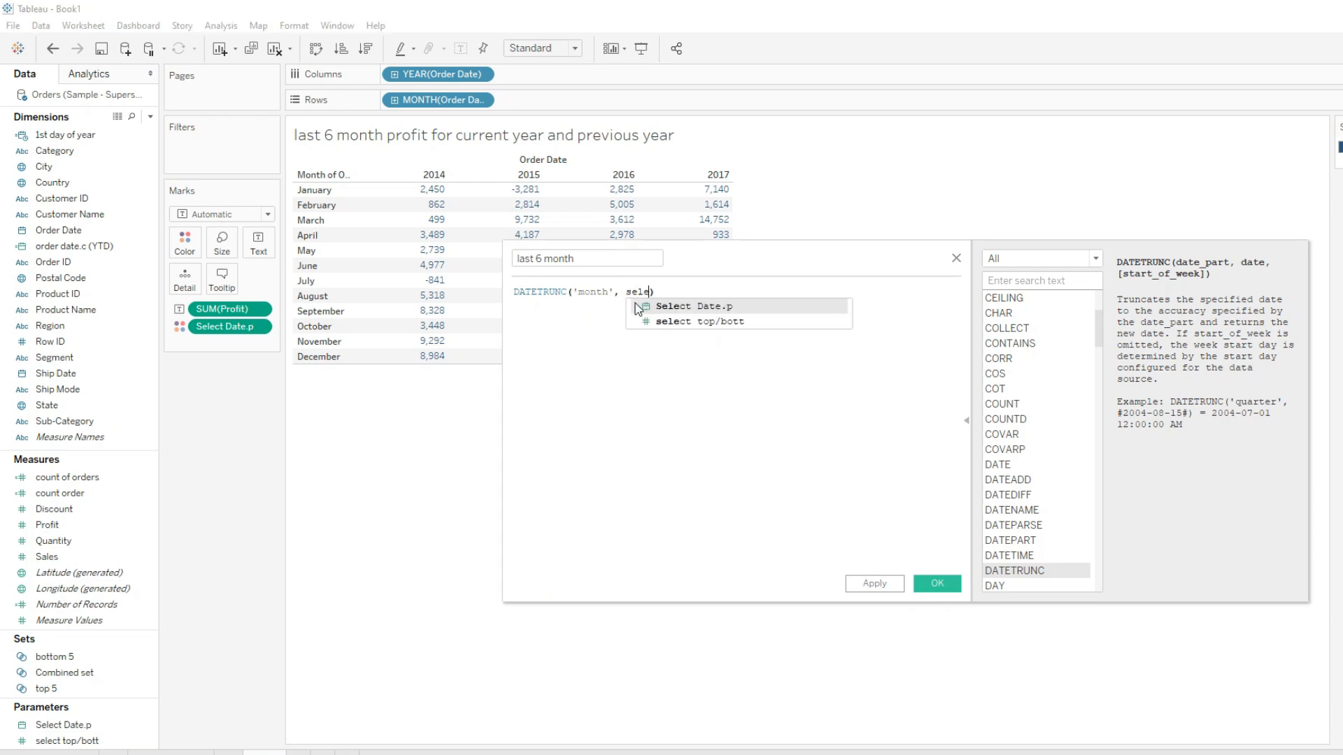
pyautogui.press('Return')
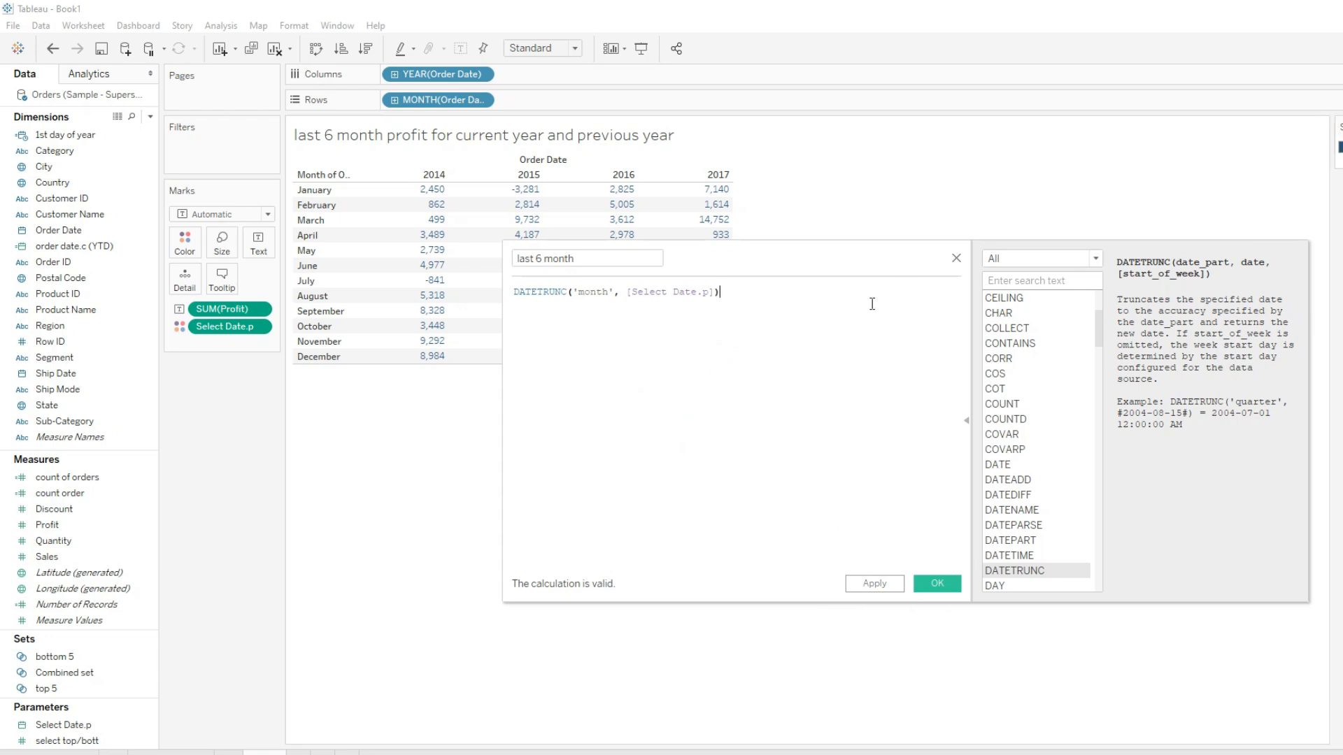
pyautogui.click(875, 583)
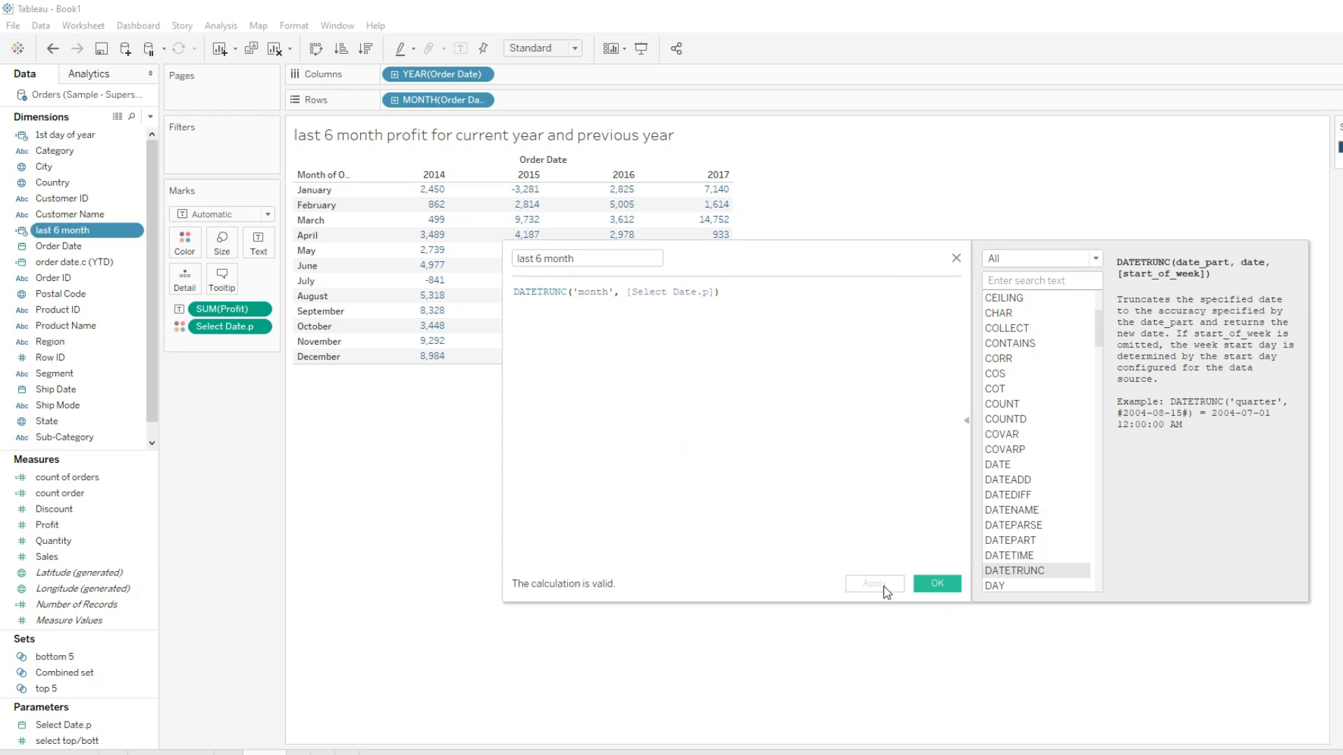
pyautogui.click(930, 583)
# Step: Remove the stray Select Date.p from the marks and re-add Profit as the table's values
pyautogui.moveTo(187, 326); pyautogui.dragTo(214, 422)
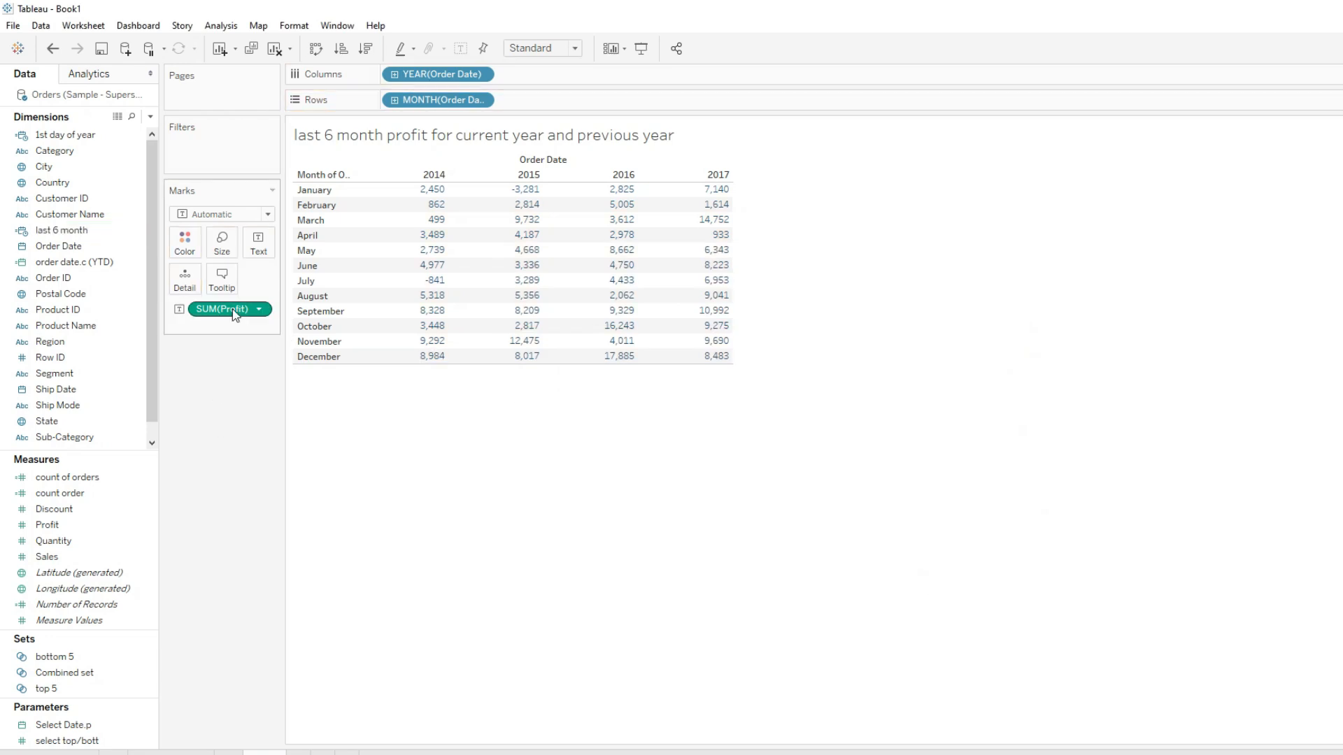
pyautogui.moveTo(230, 309); pyautogui.dragTo(236, 375)
pyautogui.moveTo(47, 525); pyautogui.dragTo(573, 302)
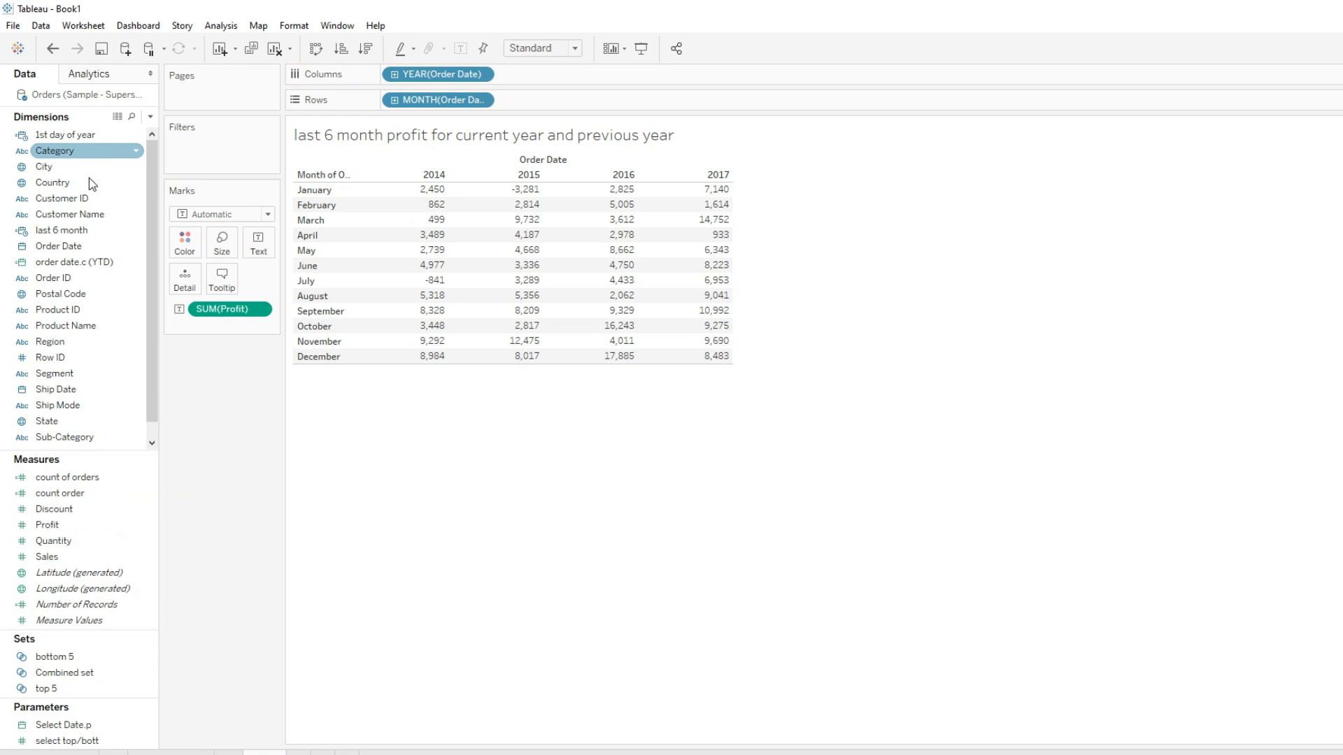
# Step: Open the last 6 month calculation for editing and show the Select Date.p parameter control on the sheet
pyautogui.rightClick(80, 234)
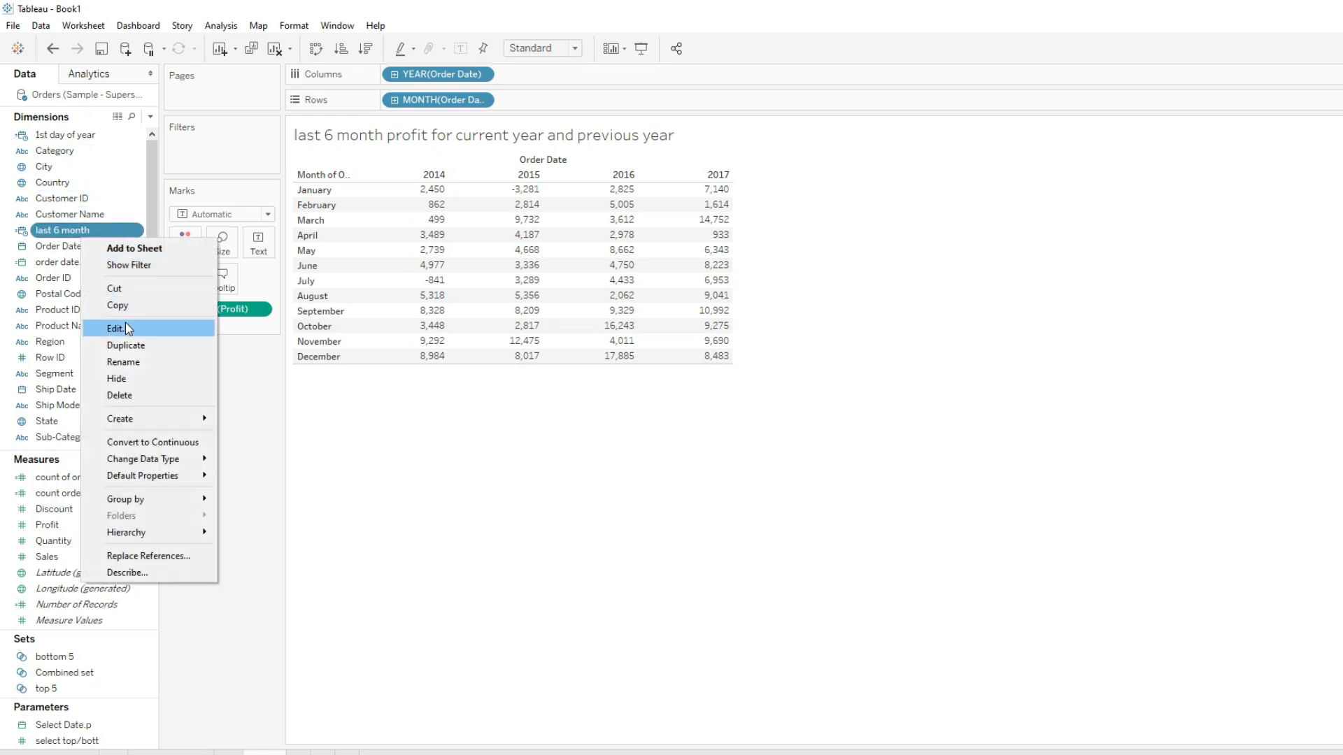
pyautogui.click(115, 328)
pyautogui.click(77, 727)
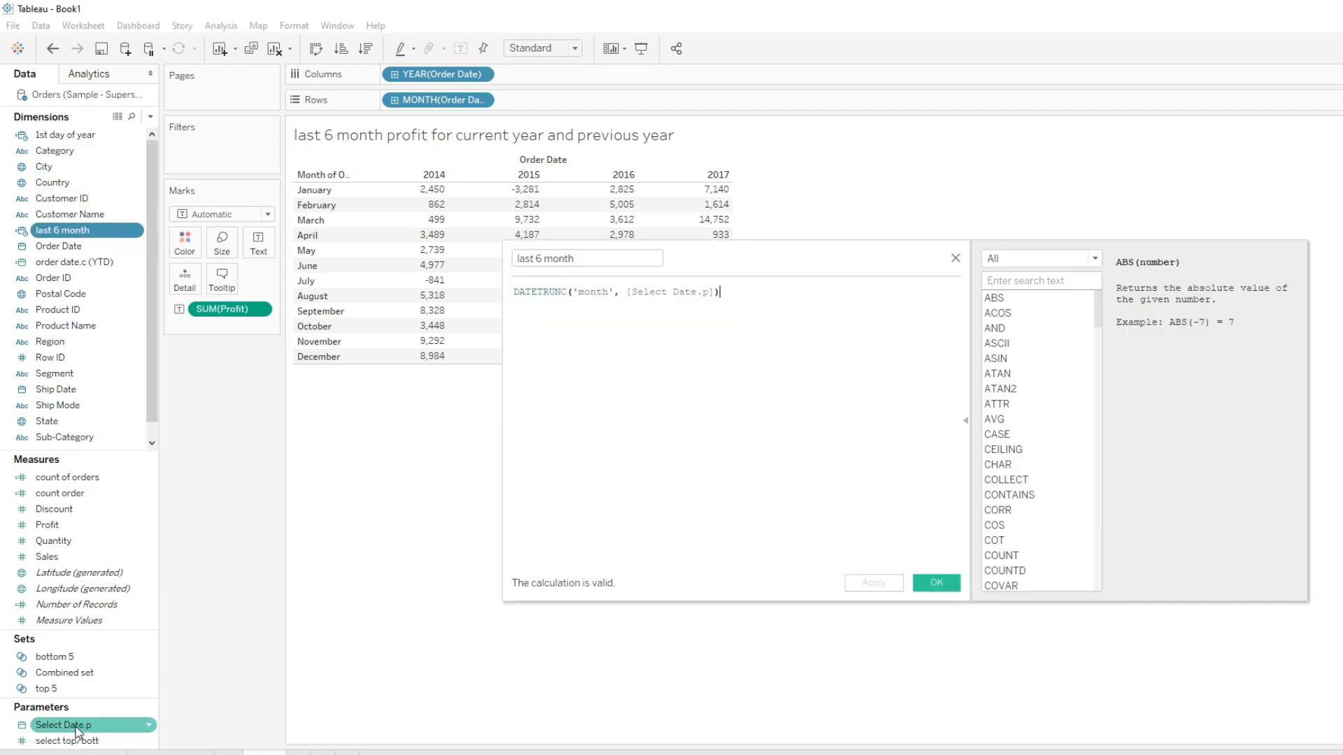
pyautogui.rightClick(77, 731)
pyautogui.click(178, 535)
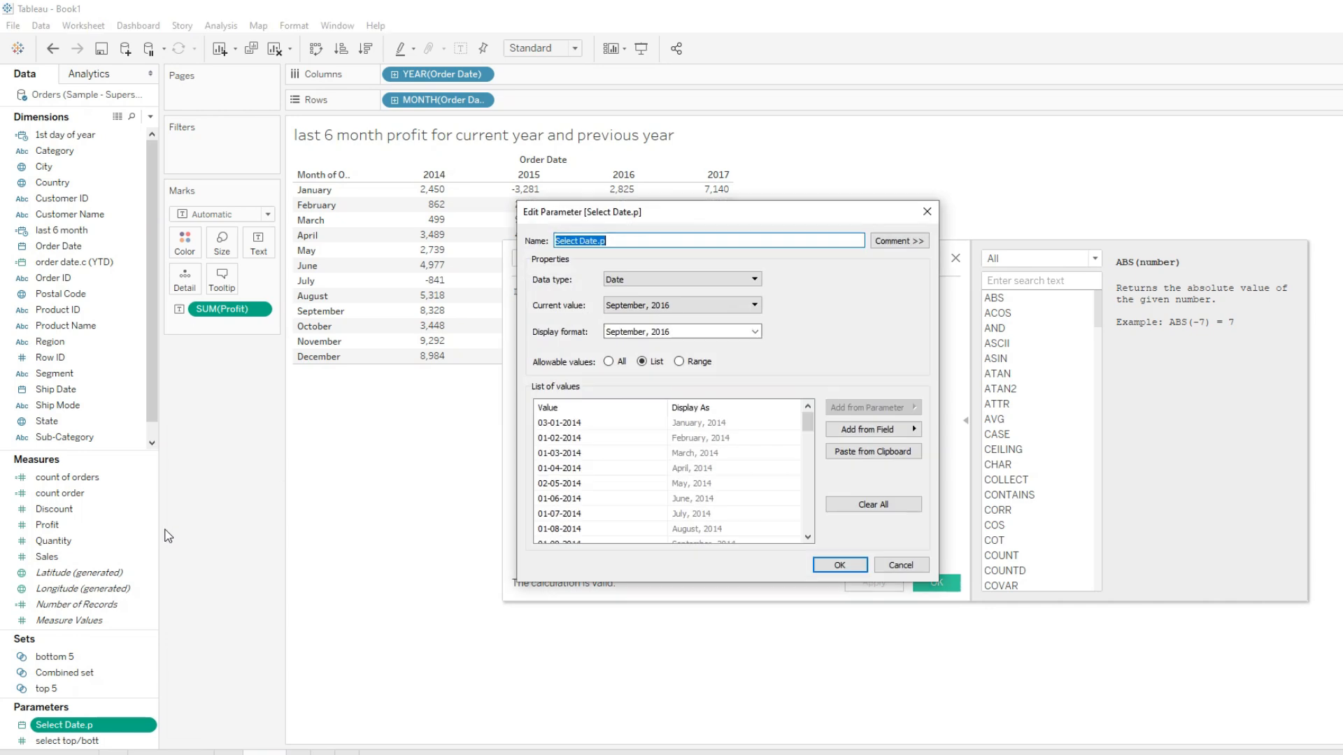
pyautogui.click(927, 211)
pyautogui.rightClick(79, 727)
pyautogui.click(158, 479)
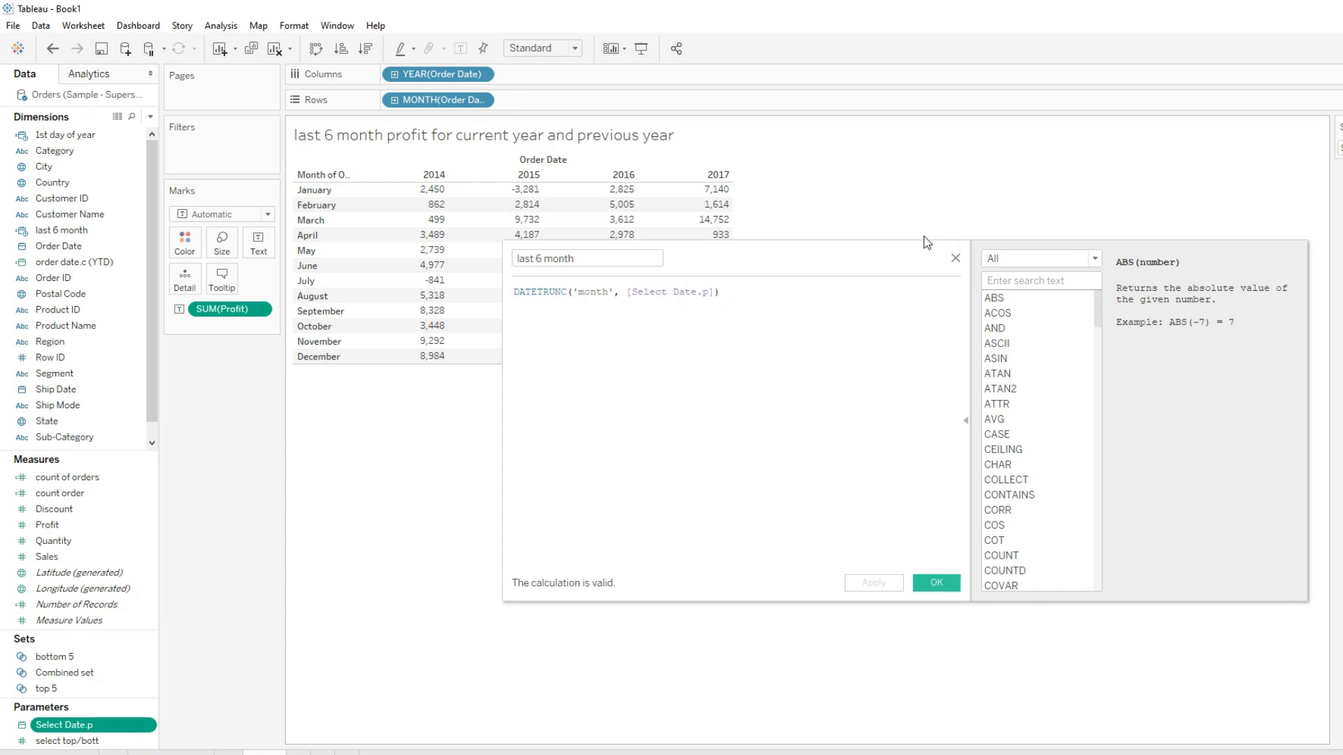
# Step: Append -6 to the DATETRUNC formula of last 6 month and save the calculation
pyautogui.moveTo(843, 260); pyautogui.dragTo(720, 389)
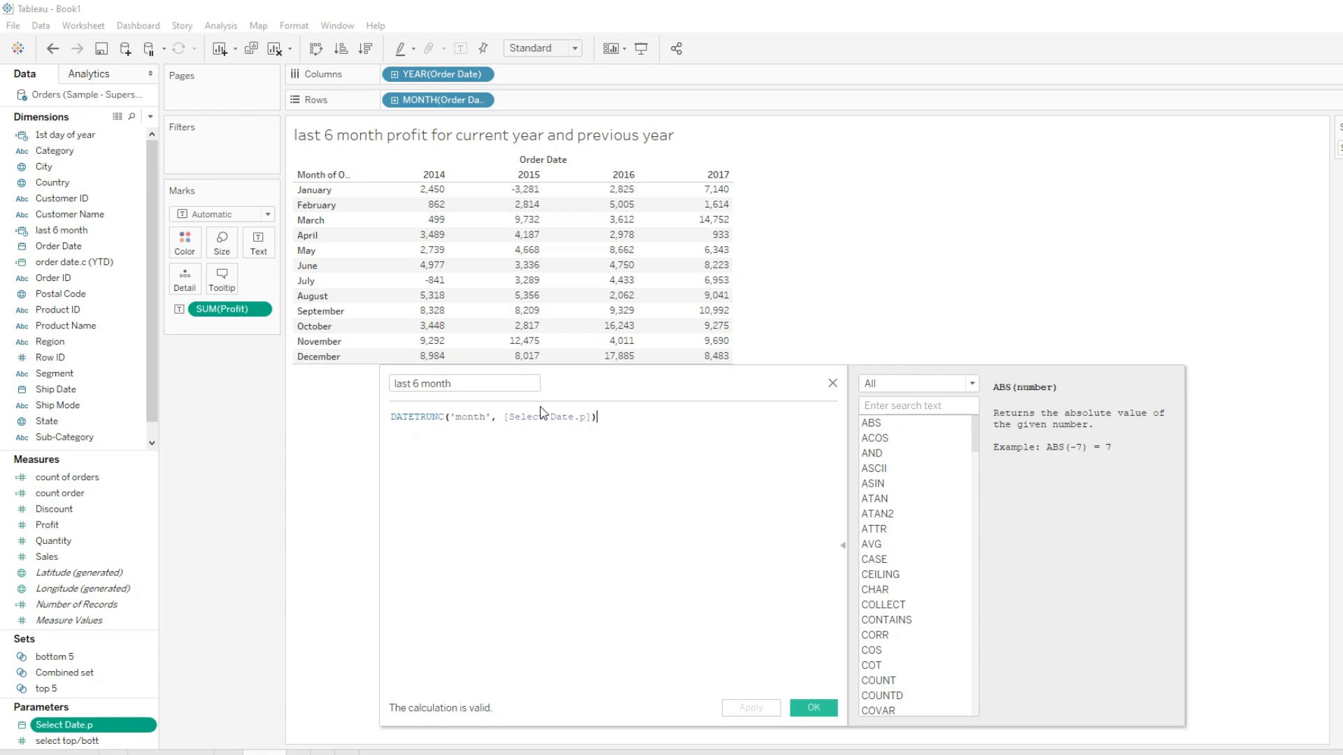
pyautogui.write('-6')
pyautogui.click(751, 708)
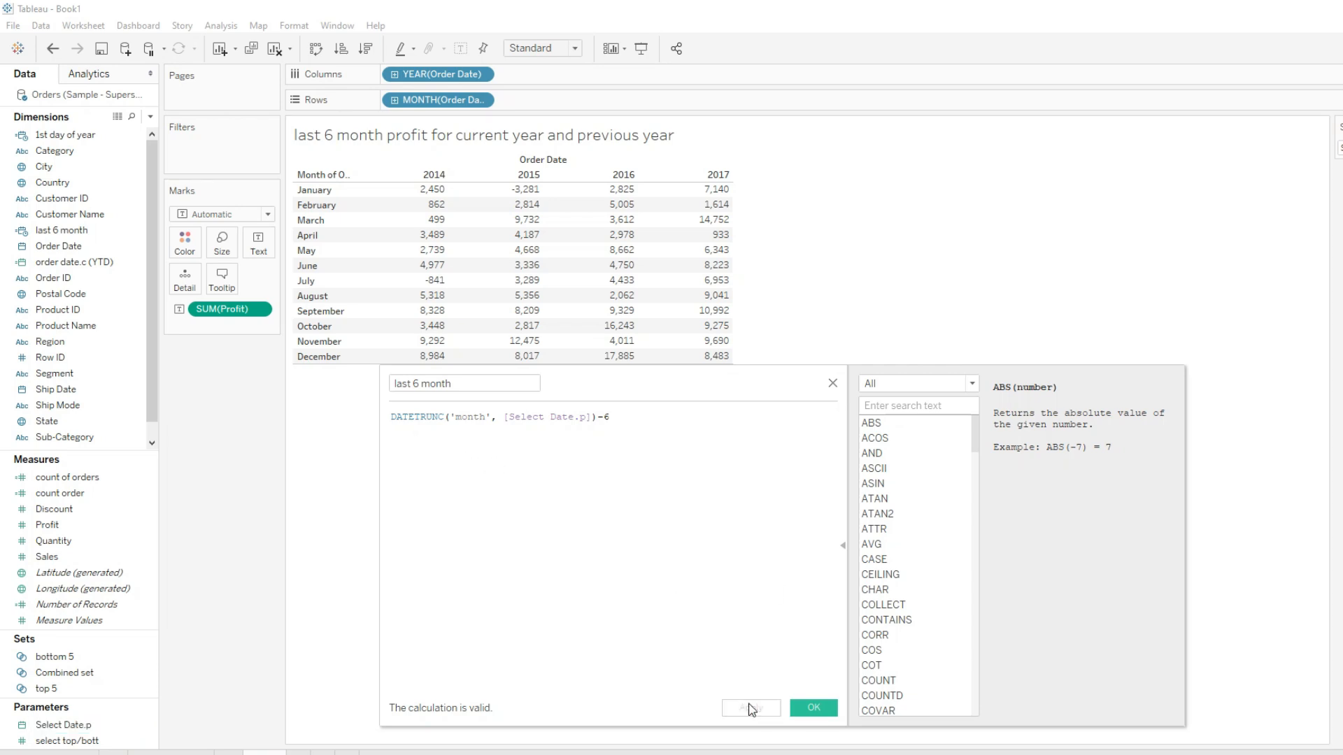
pyautogui.click(803, 706)
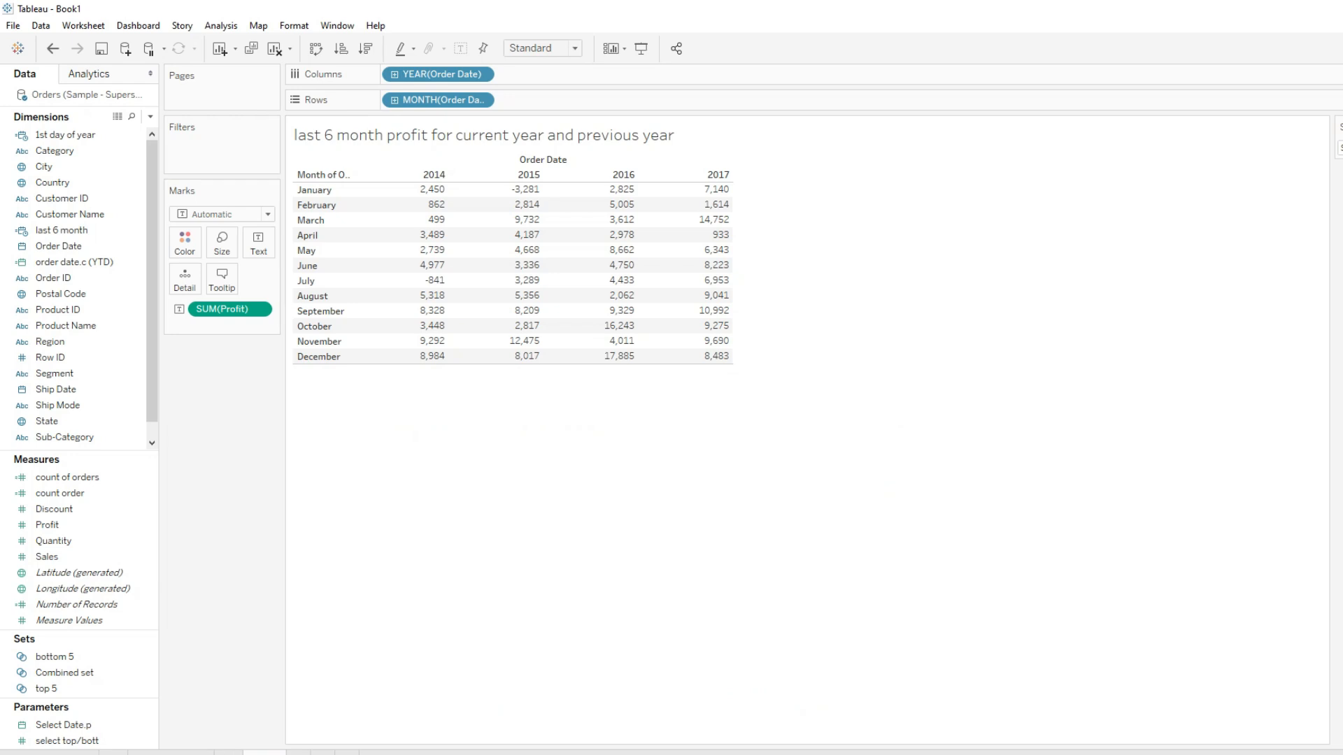
# Step: Create a new worksheet and place last 6 month on the rows as a discrete exact date
pyautogui.click(299, 753)
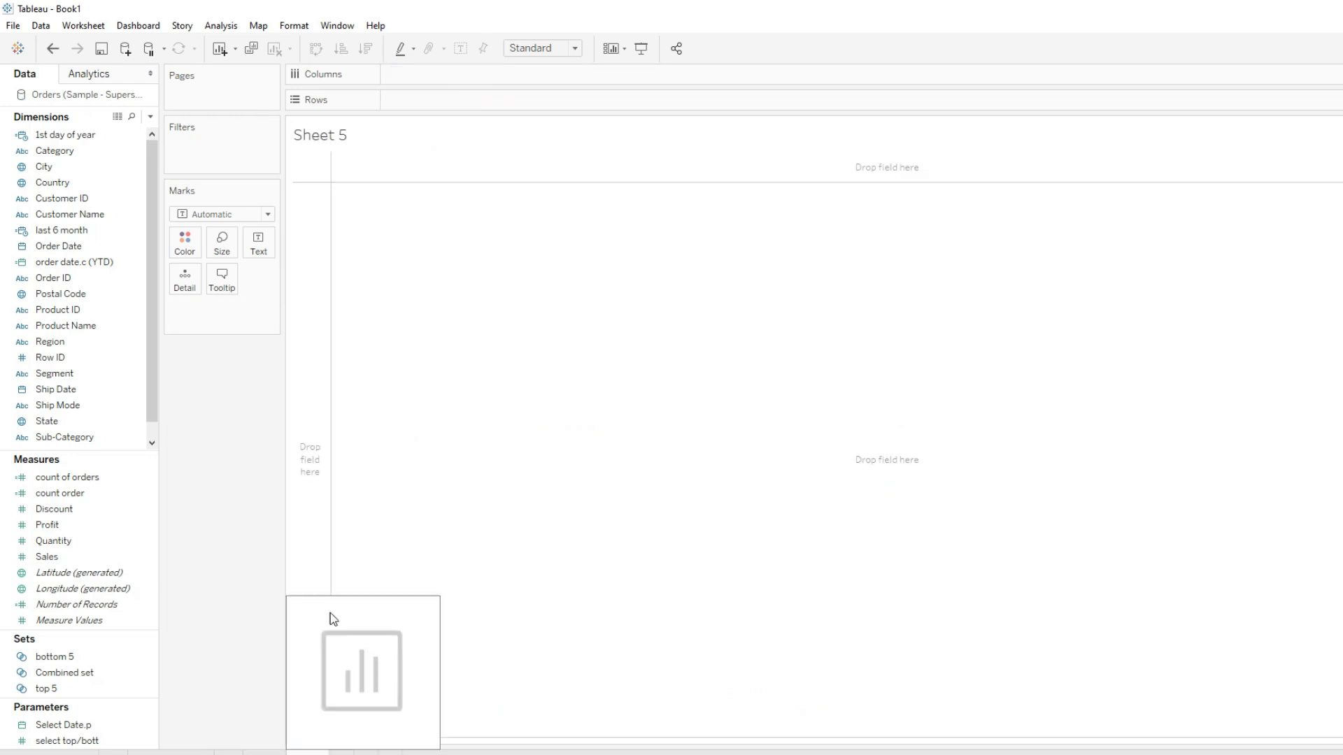
pyautogui.moveTo(61, 230); pyautogui.dragTo(516, 104)
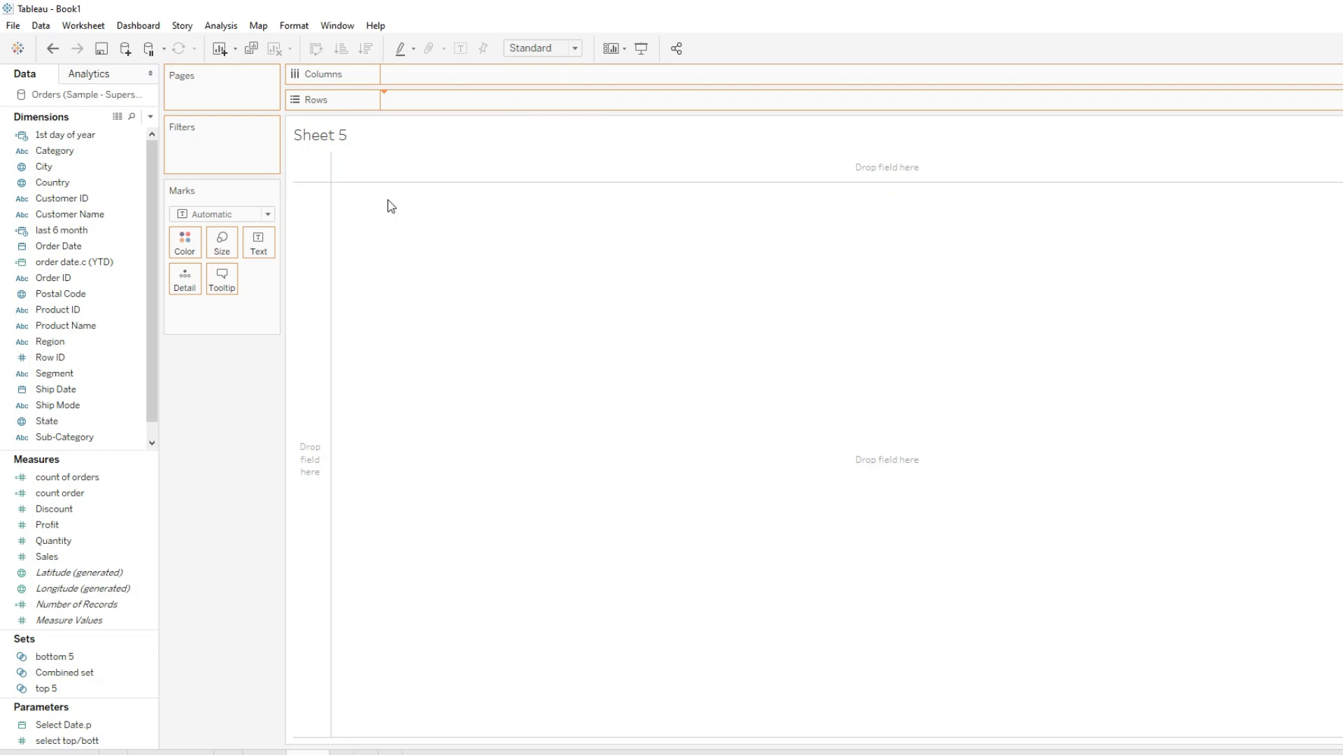
pyautogui.click(481, 100)
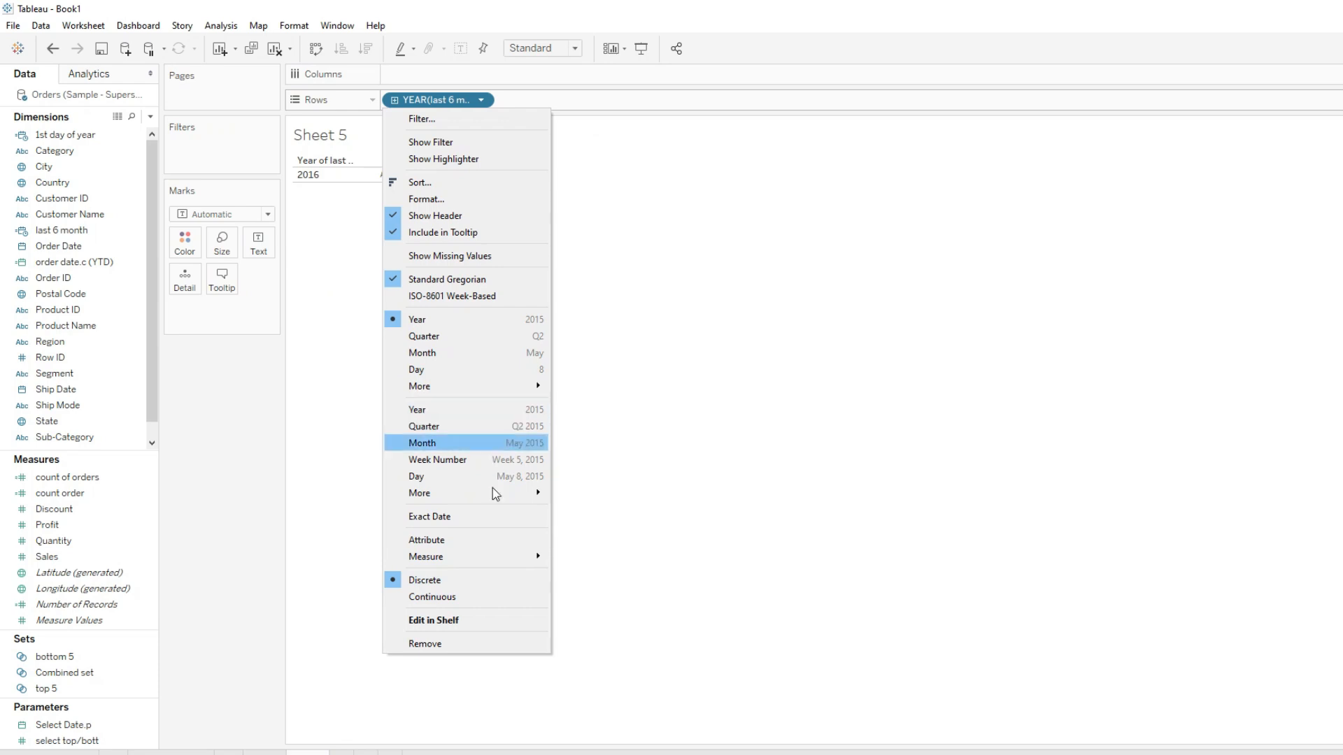
pyautogui.click(493, 516)
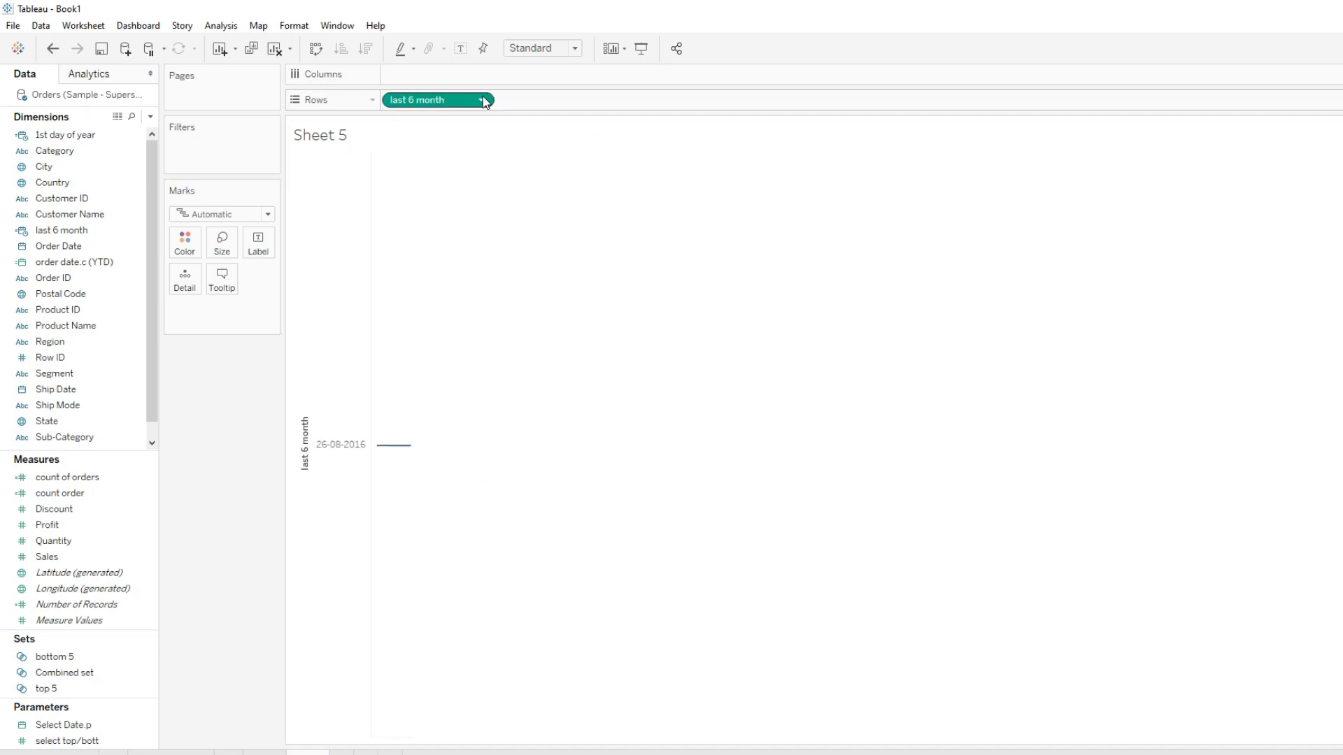
pyautogui.click(482, 100)
pyautogui.click(464, 524)
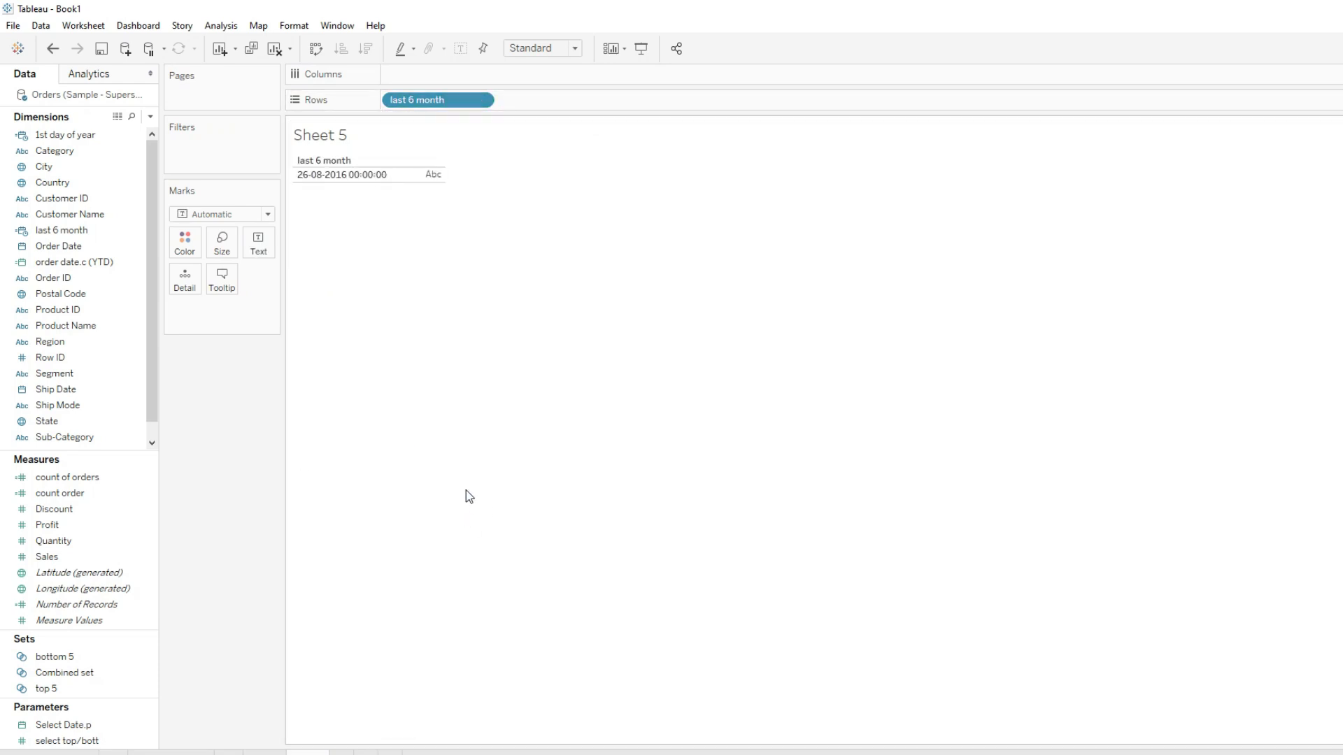
# Step: Show the Select Date.p parameter control on the sheet and choose another date to test the last 6 month value
pyautogui.rightClick(70, 731)
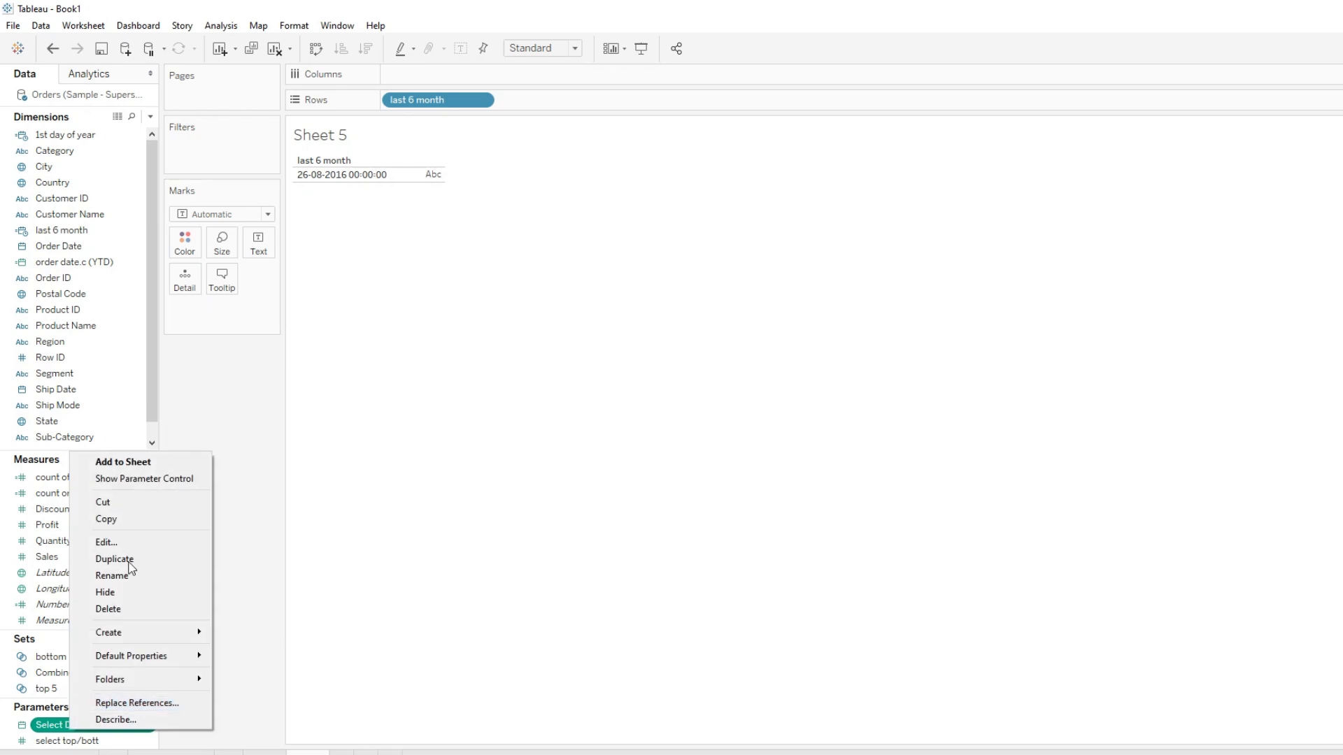
pyautogui.click(147, 479)
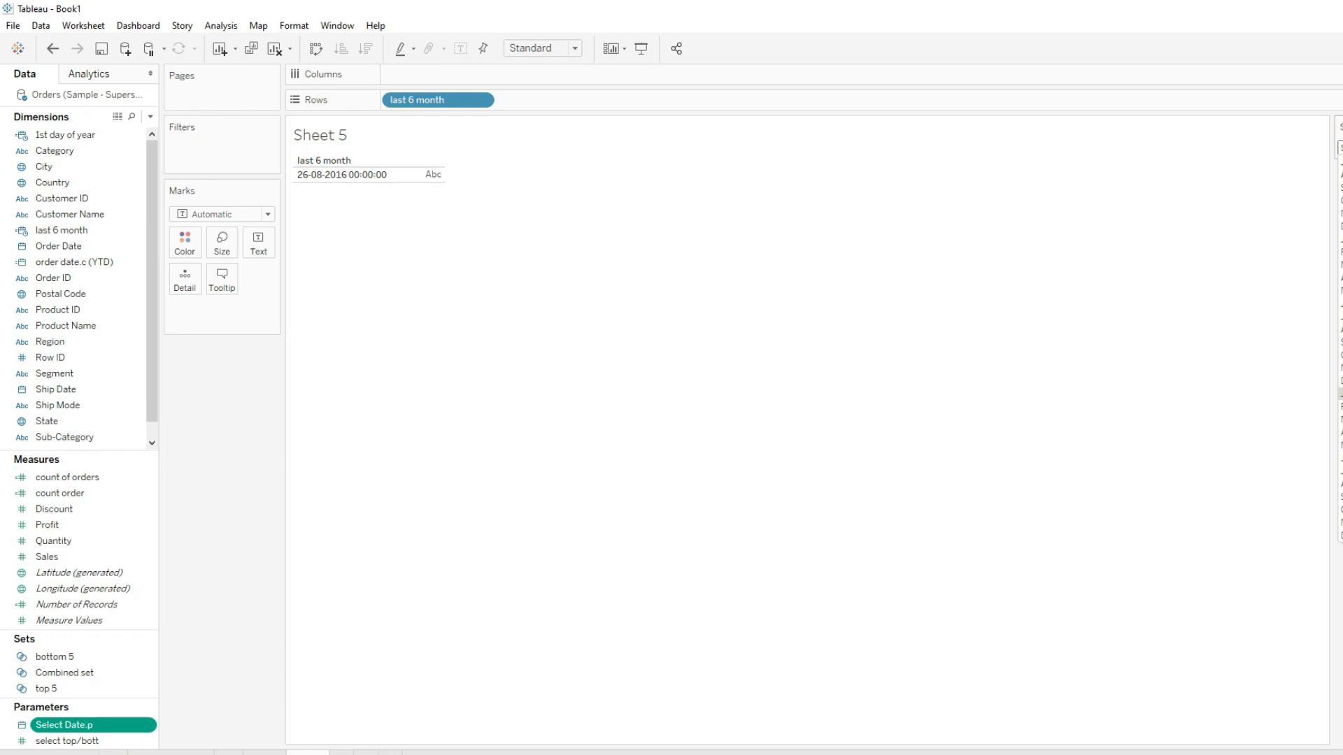
pyautogui.click(1341, 394)
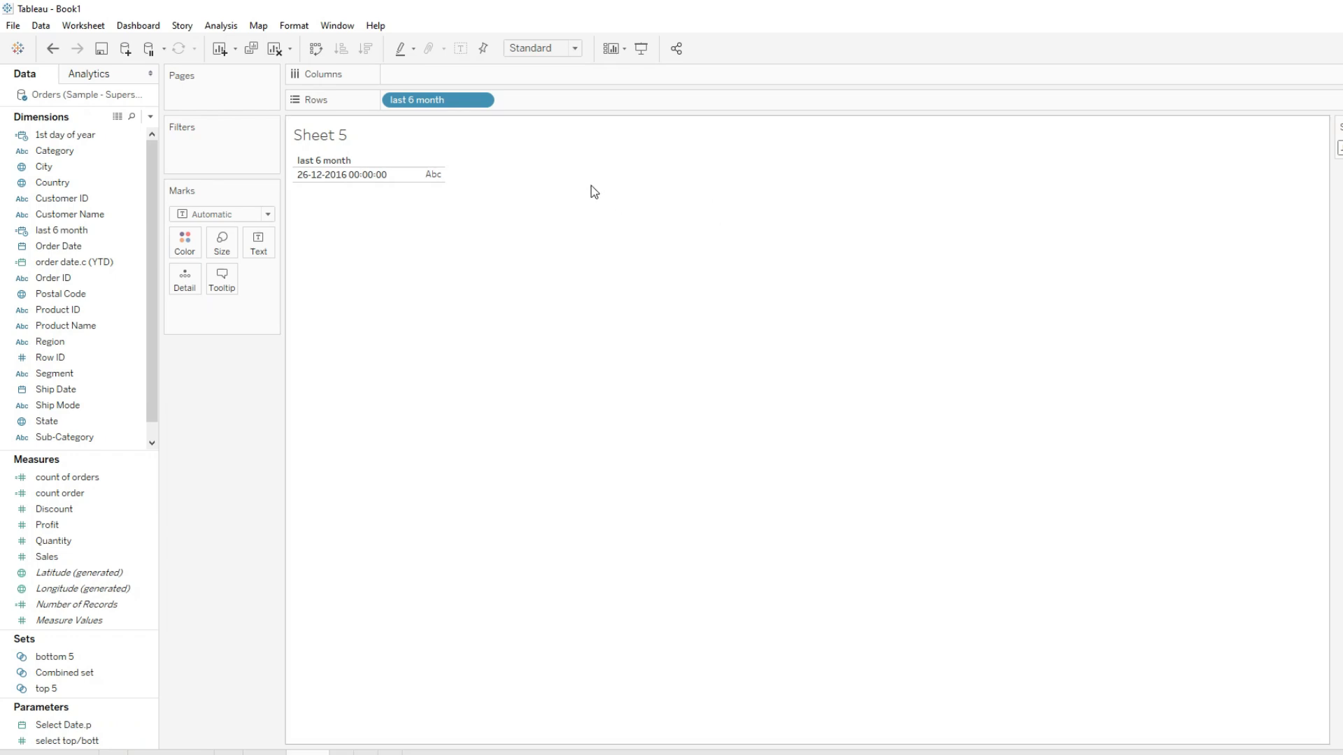
pyautogui.click(315, 179)
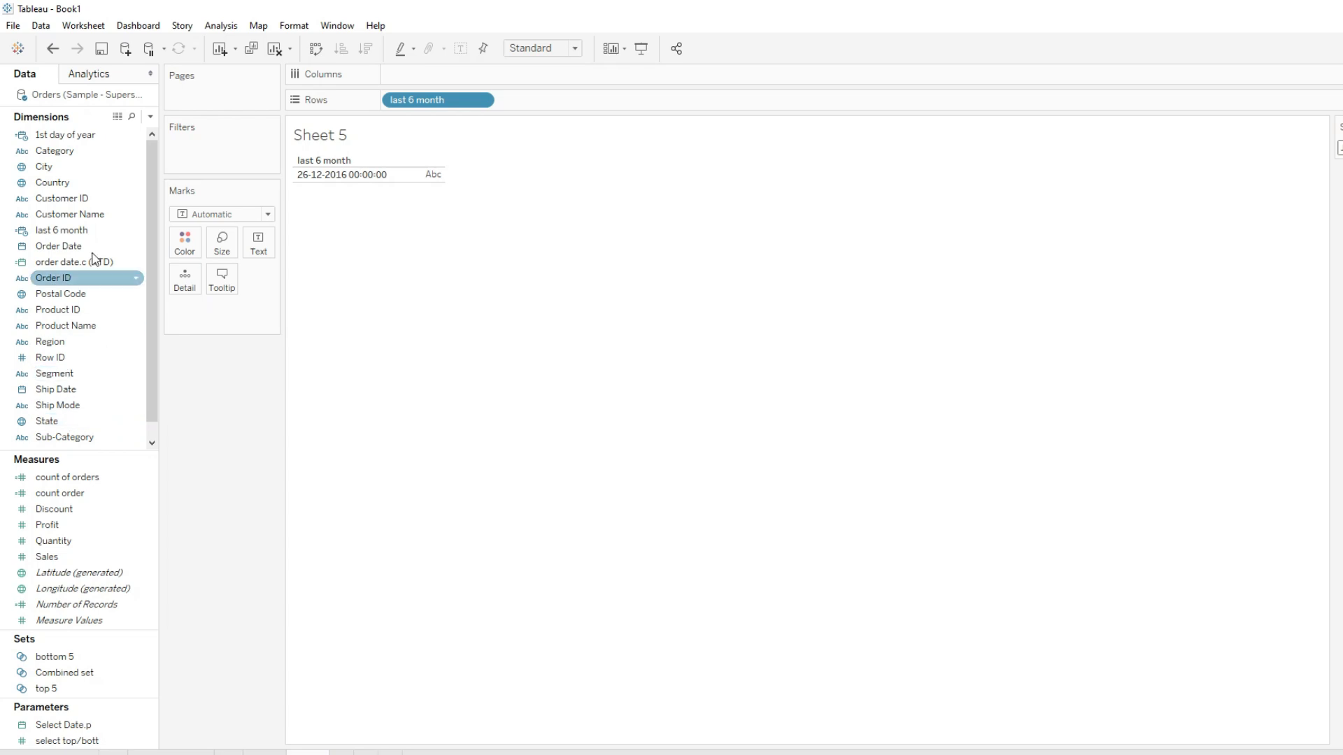
# Step: Open the last 6 month calculation for editing and remove the -6 after the DATETRUNC expression
pyautogui.rightClick(76, 236)
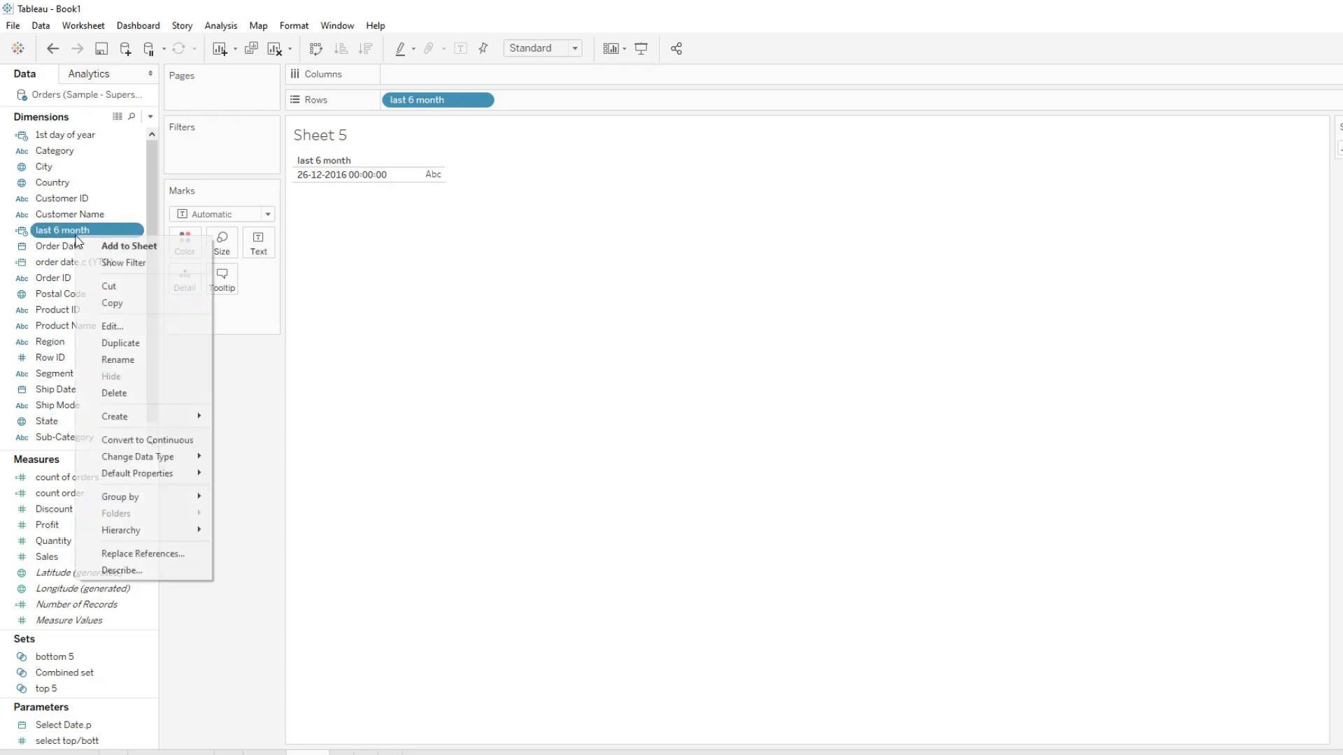
pyautogui.click(178, 327)
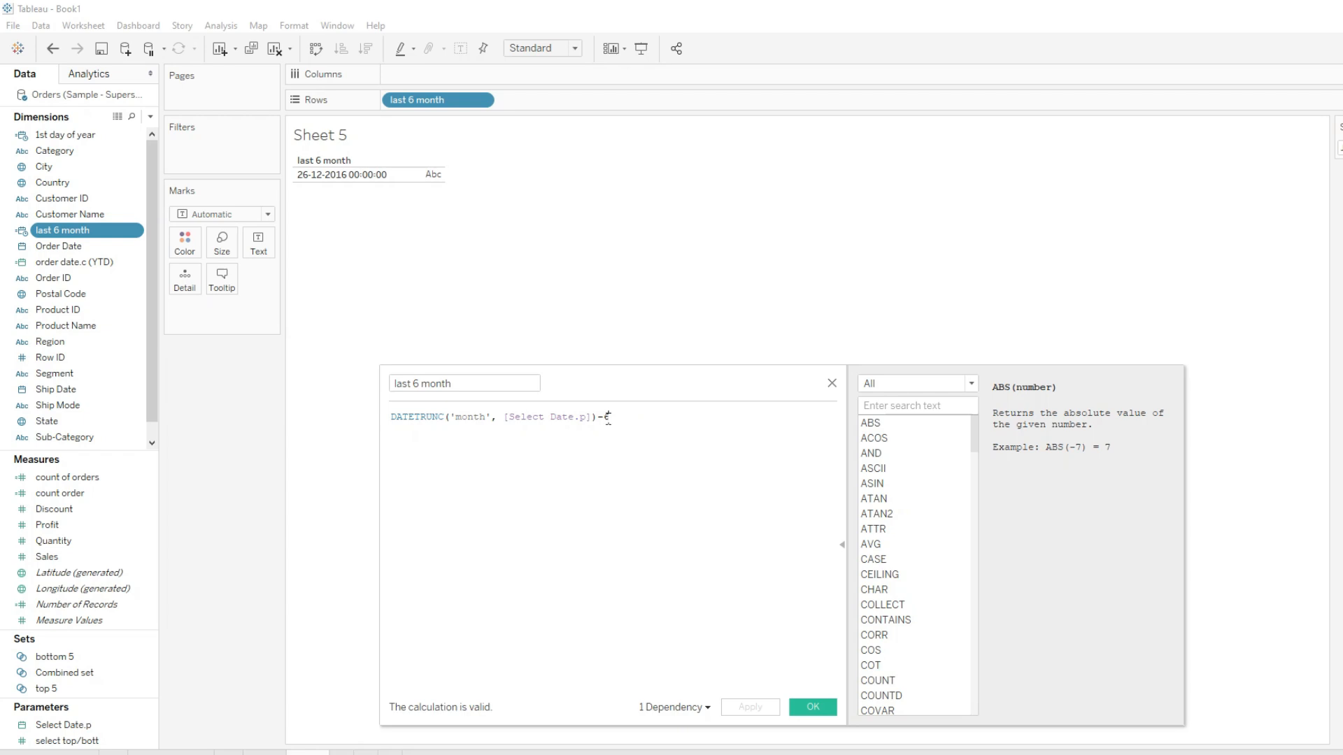
pyautogui.doubleClick(607, 417)
pyautogui.press('BackSpace')
pyautogui.press('BackSpace')
pyautogui.press('BackSpace')
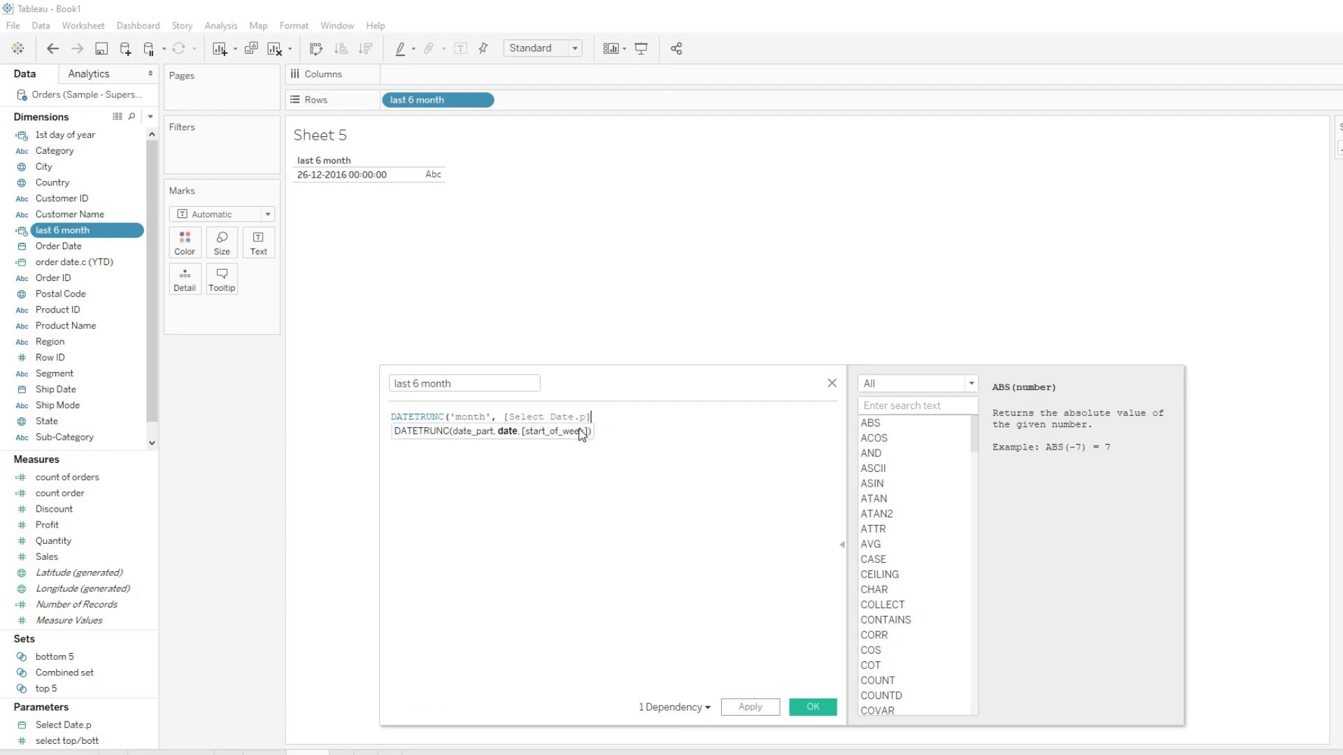
pyautogui.write(')')
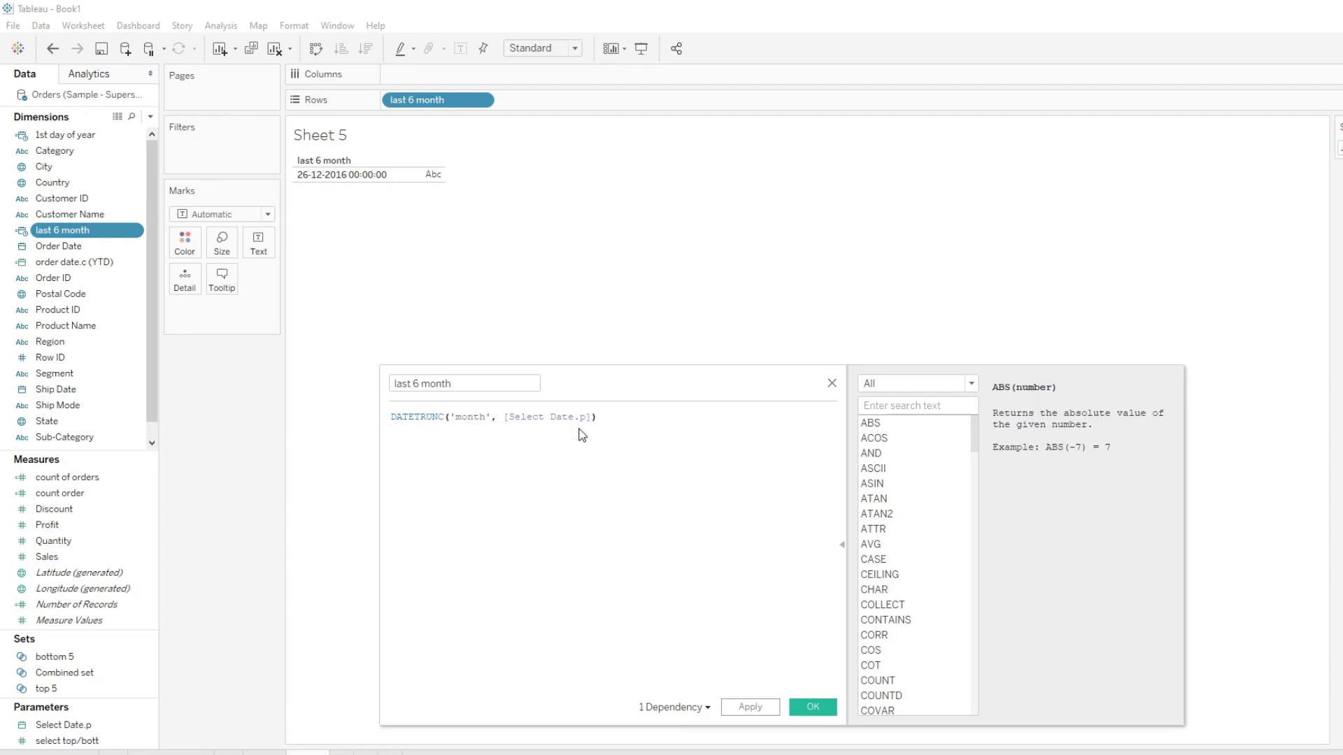
# Step: Try inserting -6 as an extra argument before [Select Date.p] in the DATETRUNC formula
pyautogui.click(501, 419)
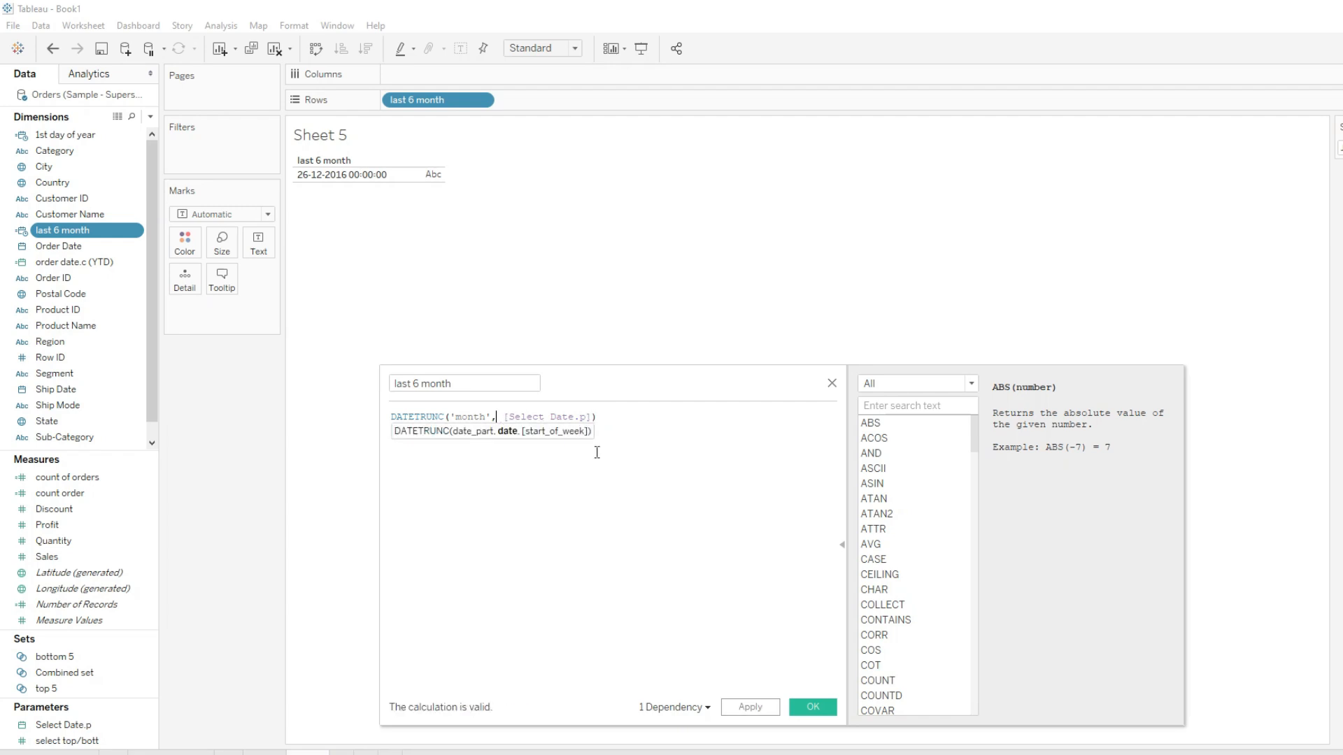
pyautogui.write('-6')
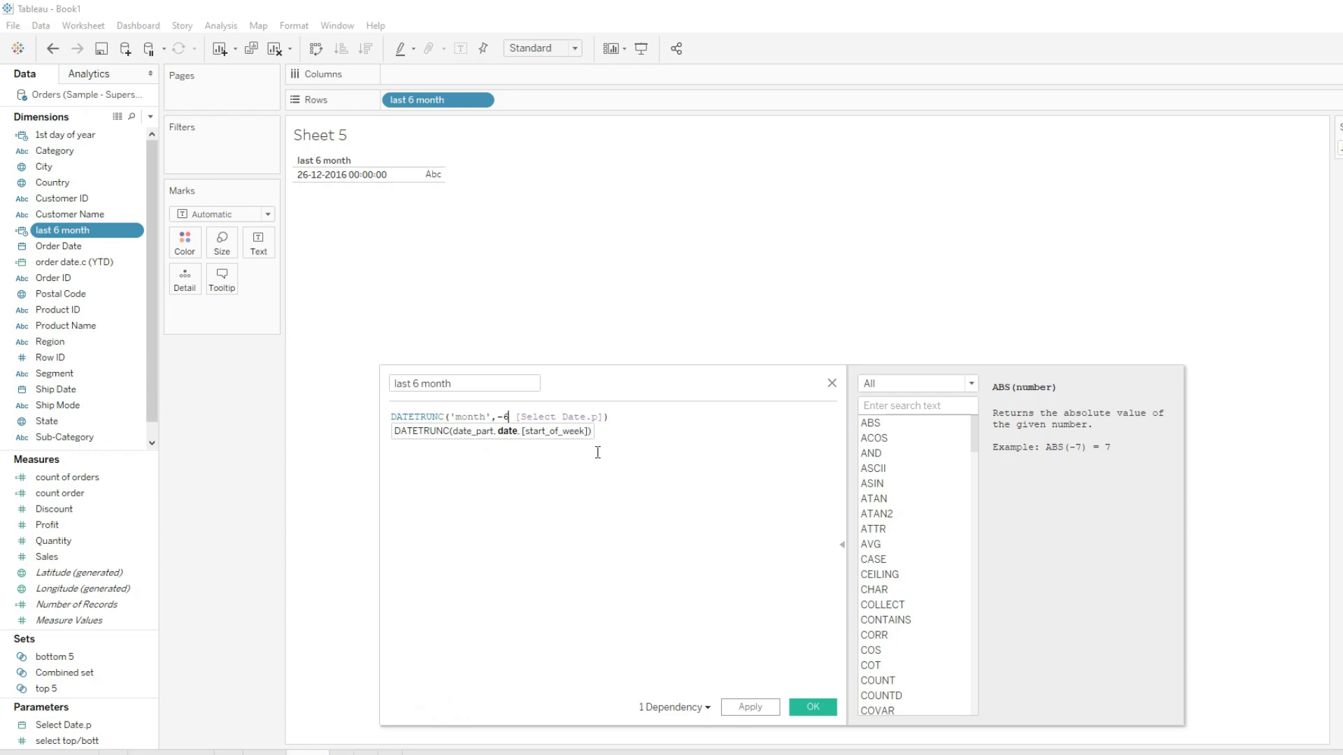
pyautogui.write(',')
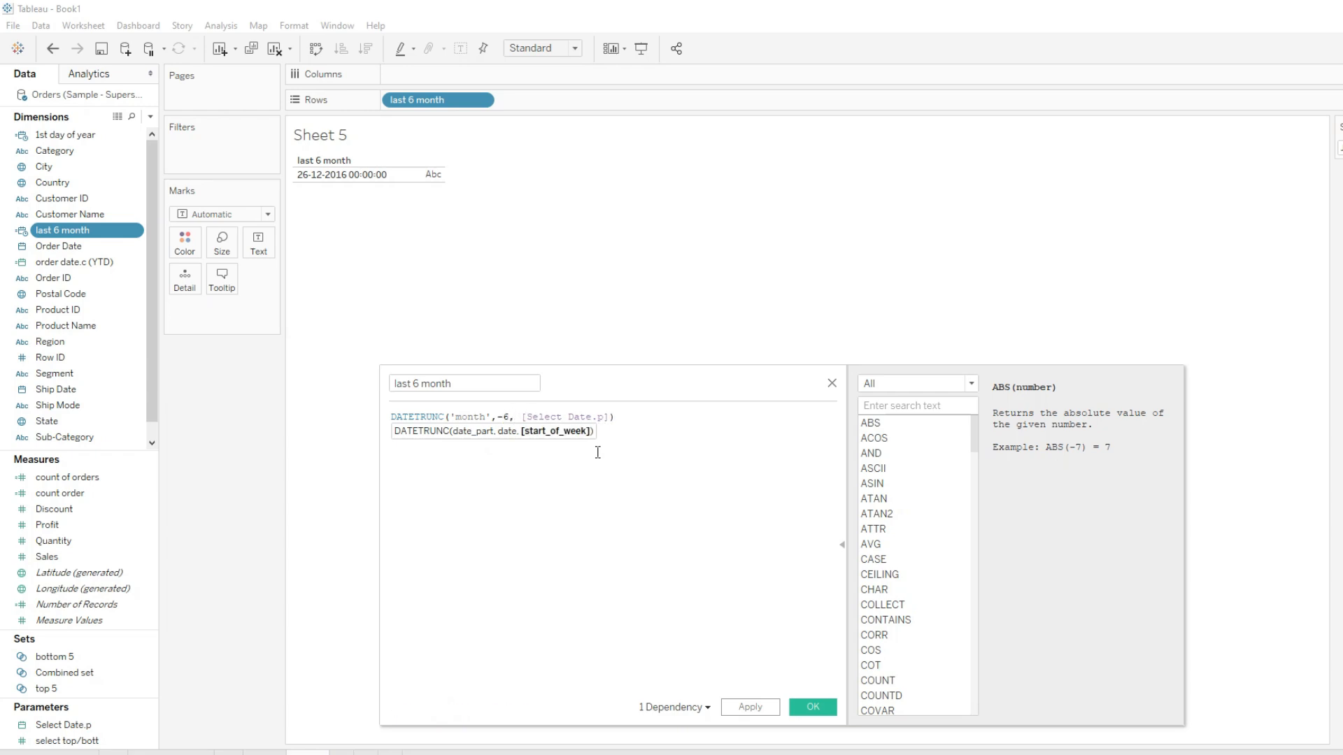
pyautogui.press('BackSpace')
pyautogui.press('BackSpace')
pyautogui.press('BackSpace')
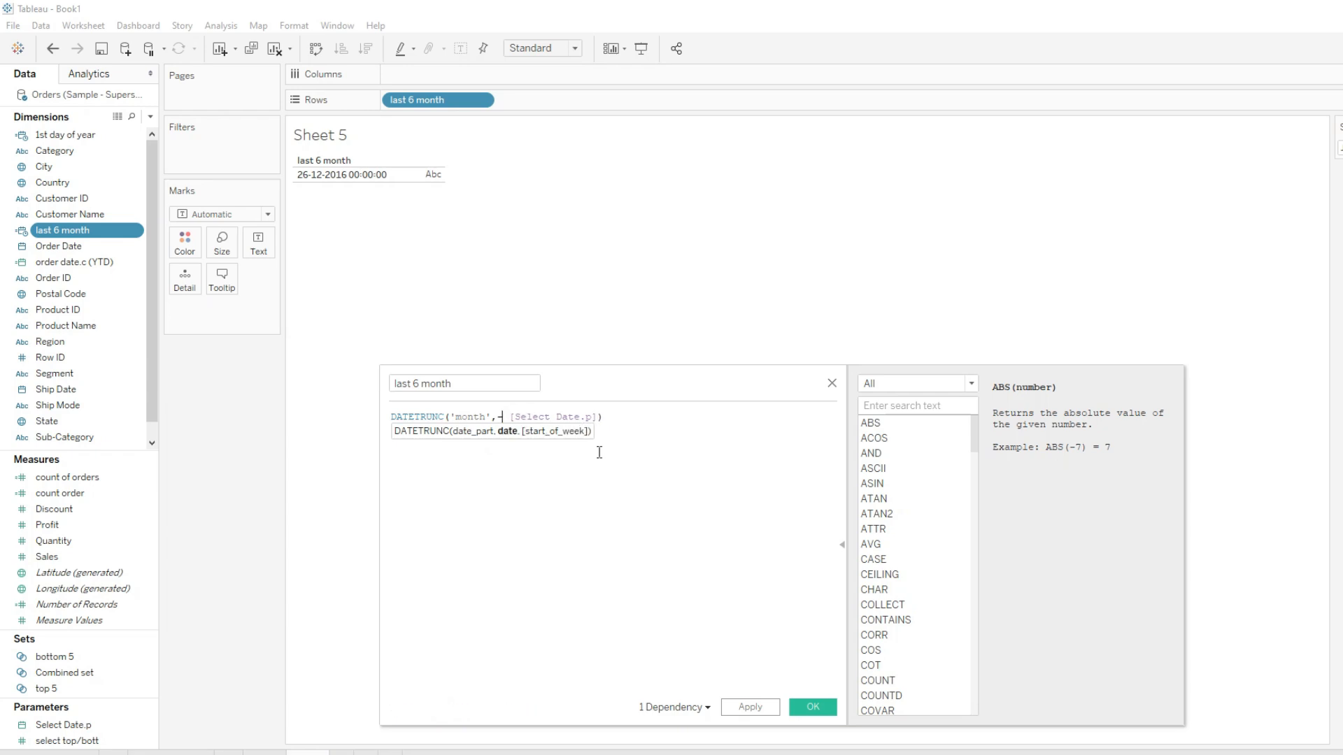
# Step: Replace the whole last 6 month formula with DATEADD('month', -6,[Select Date.p]) and apply it
pyautogui.click(626, 424)
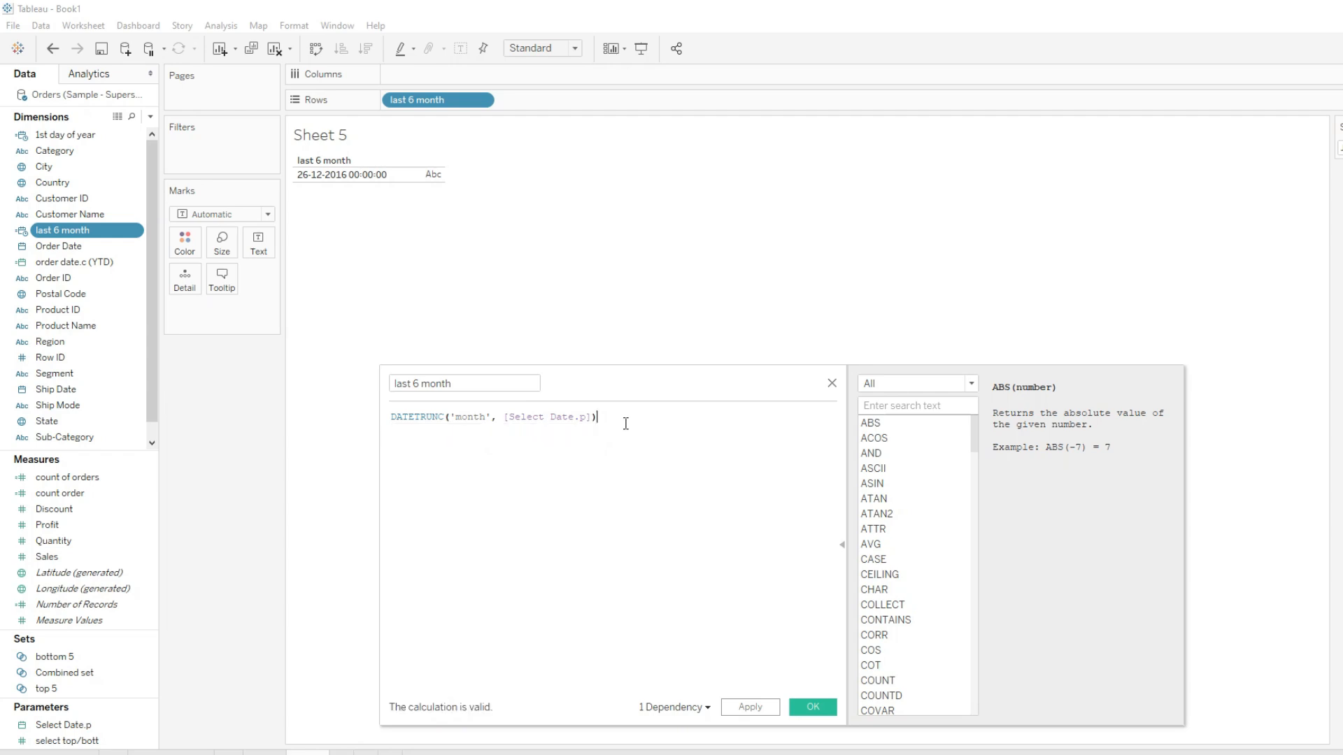
pyautogui.write('-')
pyautogui.hotkey('ctrl', 'a')
pyautogui.write('da')
pyautogui.press('BackSpace')
pyautogui.press('BackSpace')
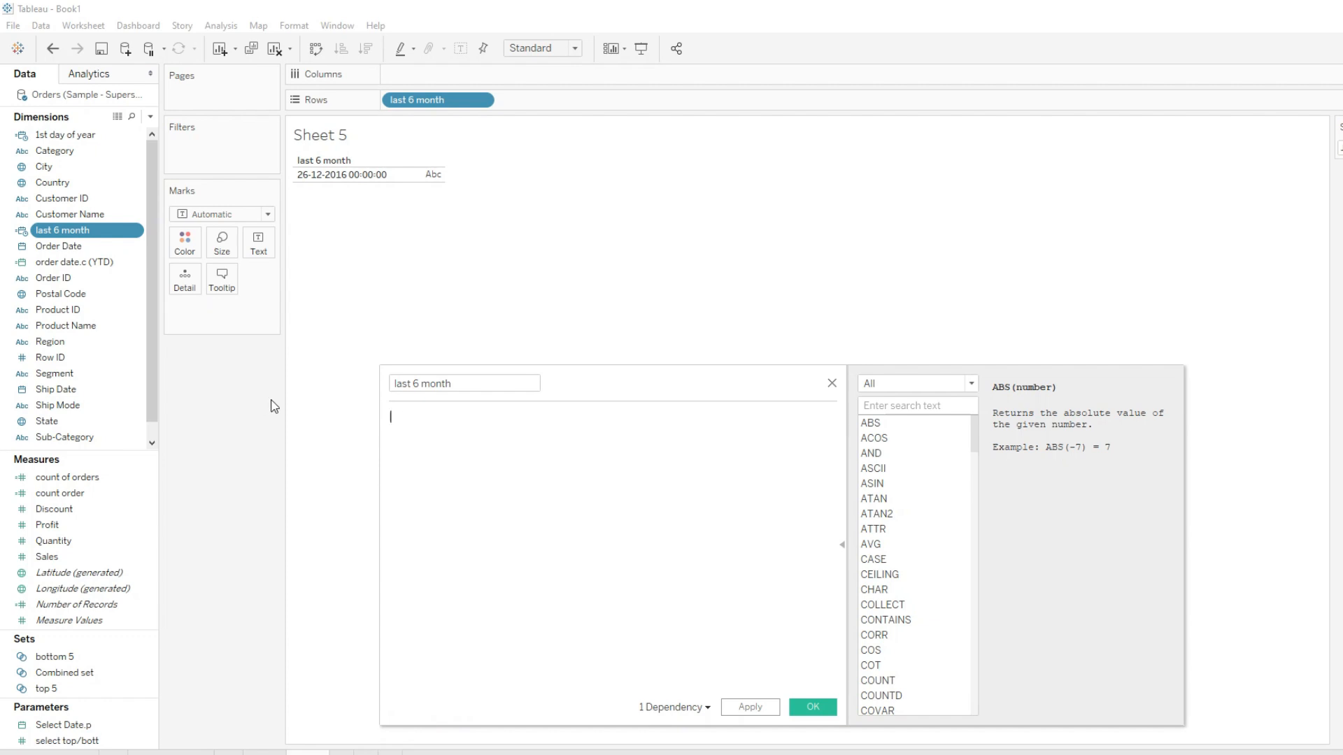
pyautogui.write('date')
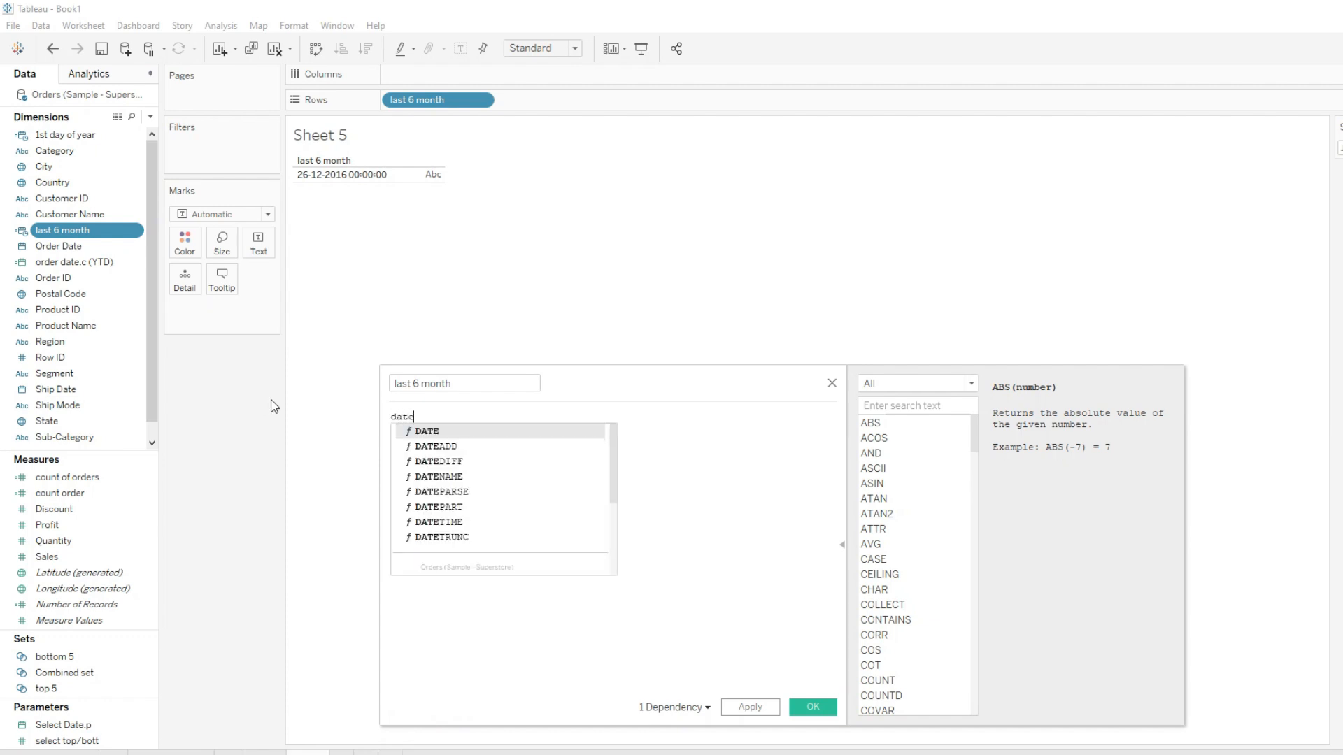
pyautogui.press('Down')
pyautogui.press('Return')
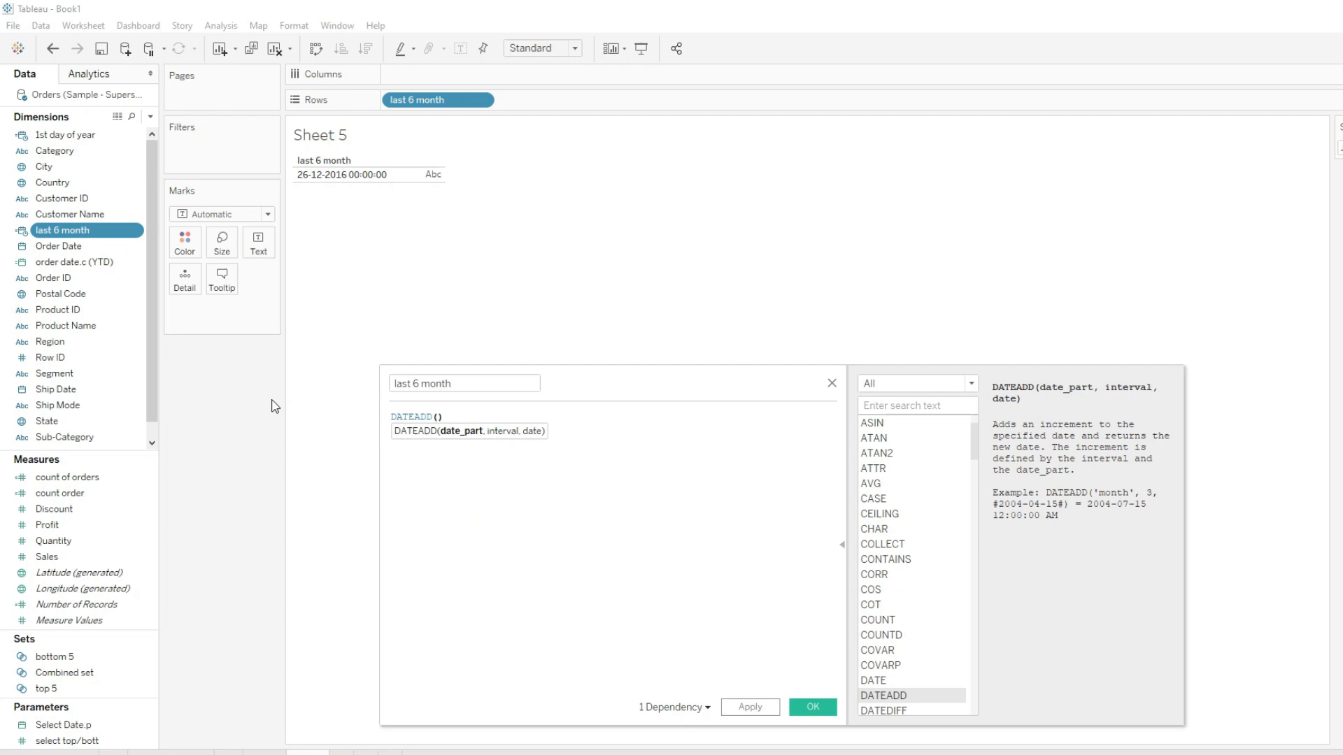
pyautogui.write("'month")
pyautogui.write(', -6,[sele')
pyautogui.press('Return')
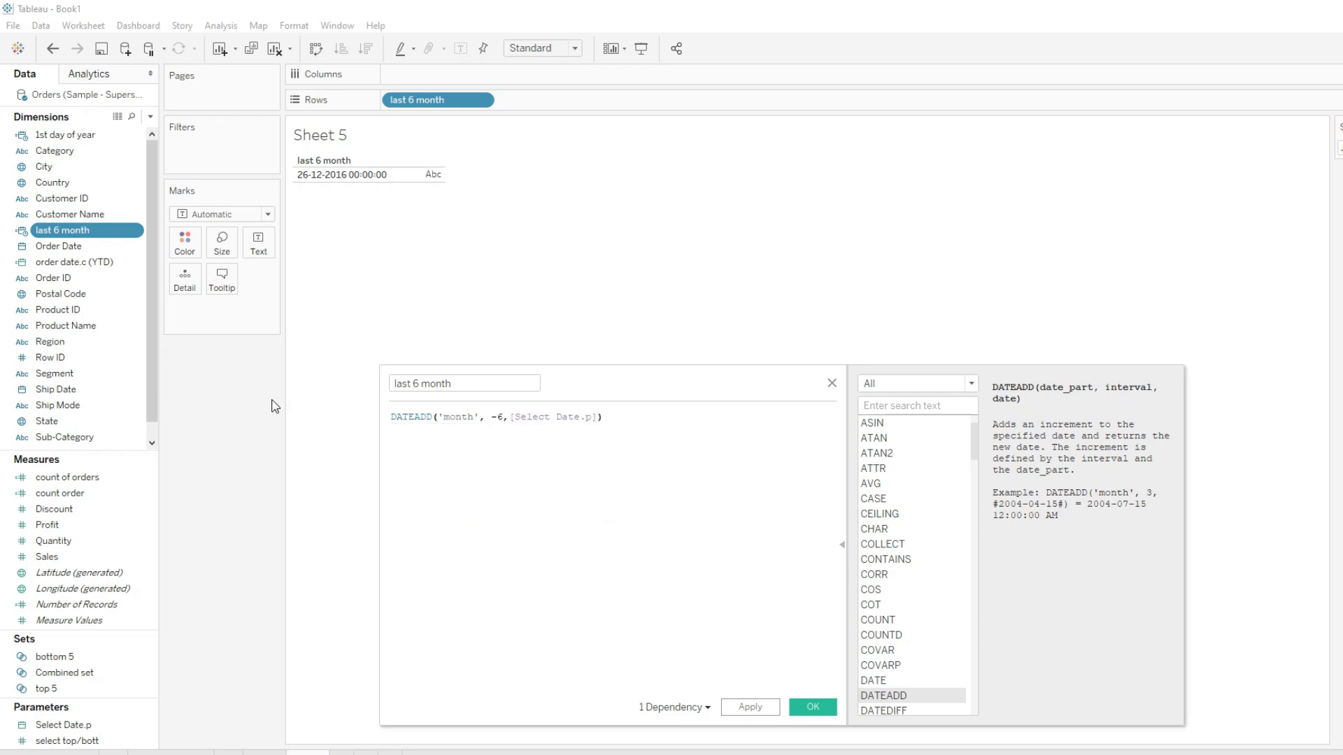
pyautogui.click(741, 708)
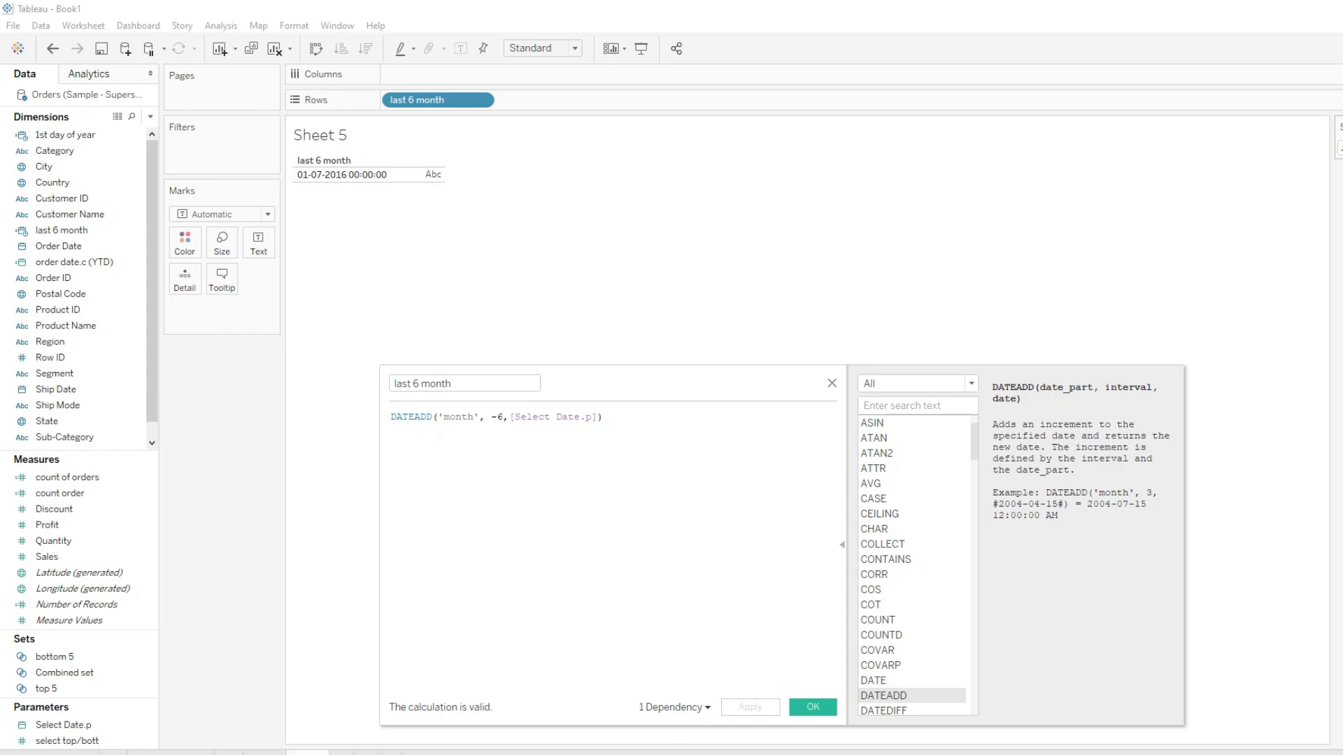
# Step: Set Select Date.p to the last date in its list and check the recalculated last 6 month value
pyautogui.click(1340, 148)
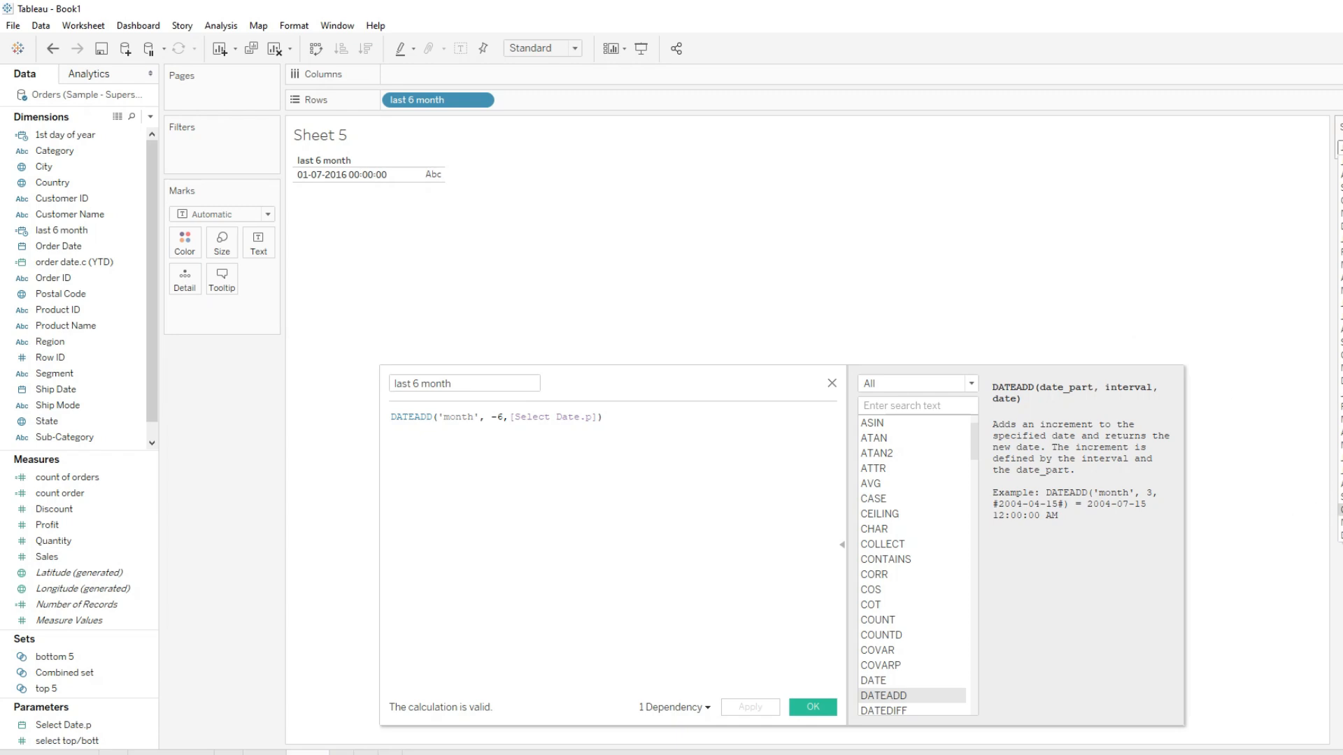
pyautogui.click(1339, 532)
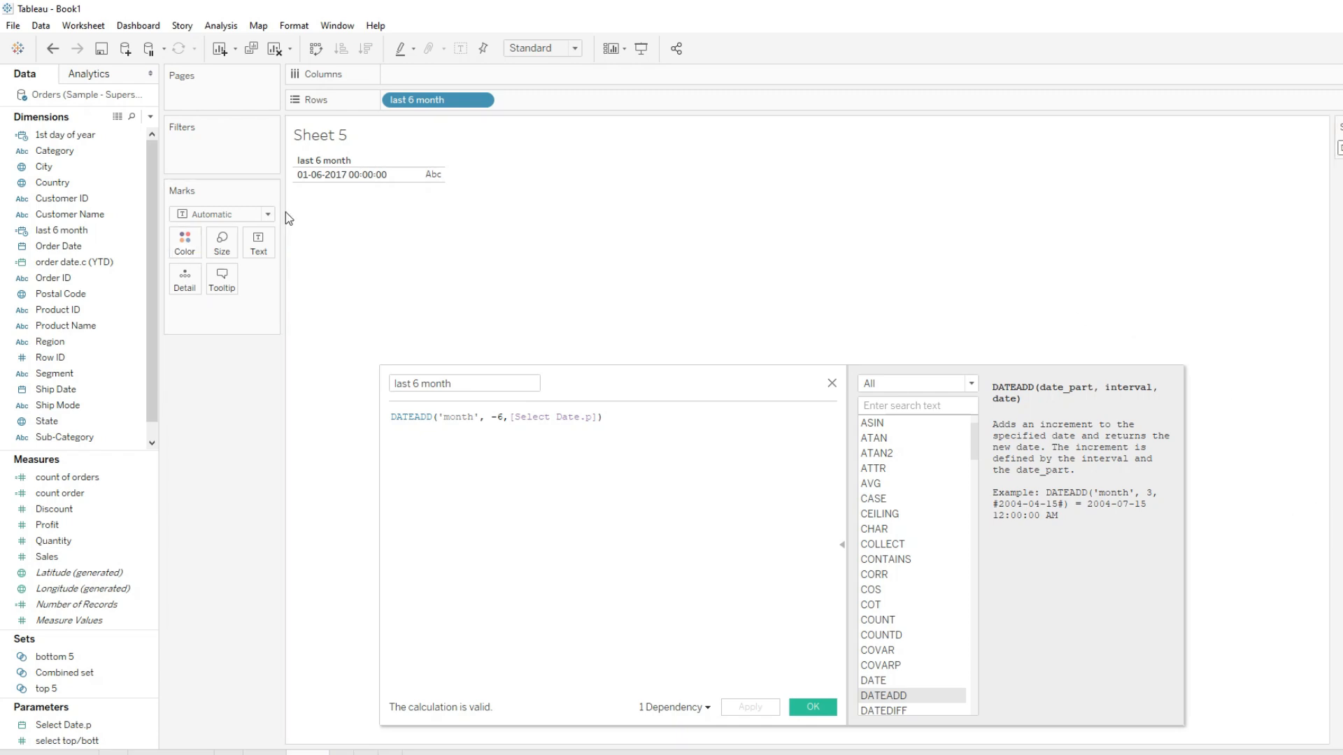
pyautogui.click(320, 183)
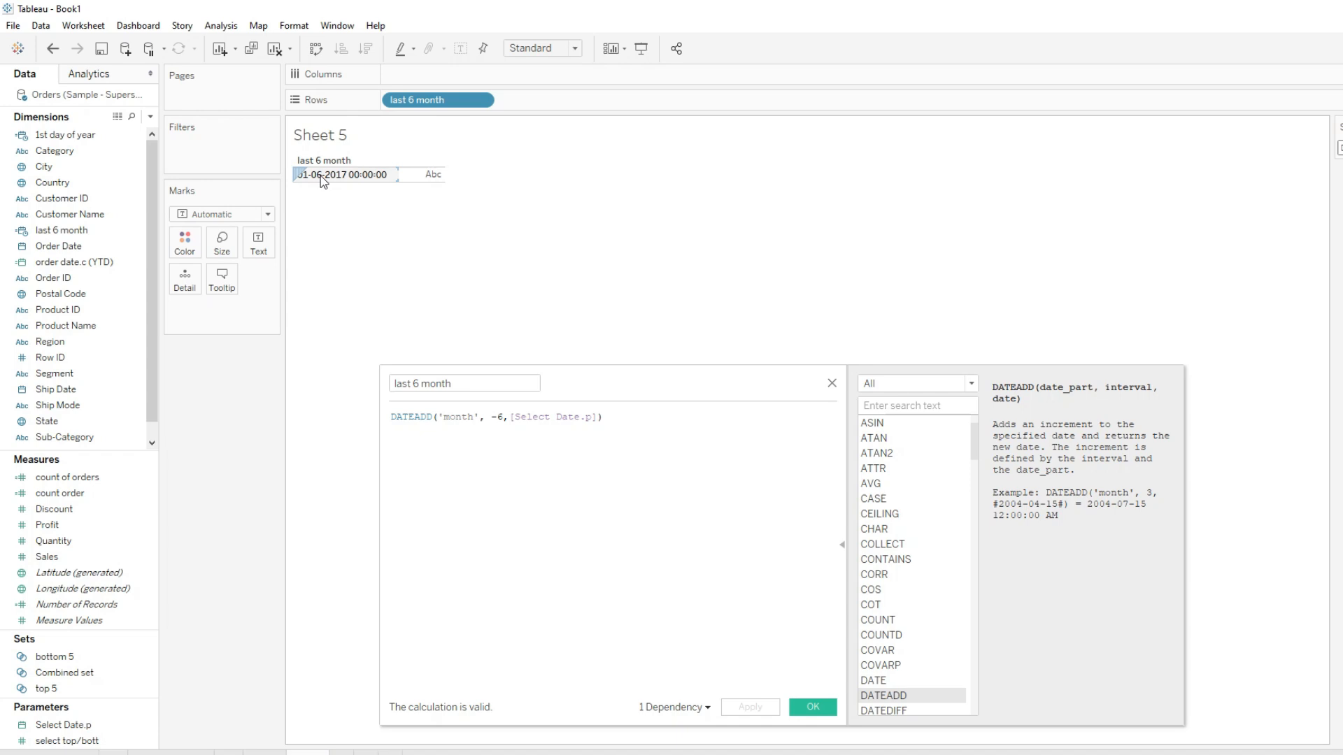
pyautogui.click(355, 353)
# Step: Rename the calculation as last 6 month date and save it
pyautogui.click(478, 384)
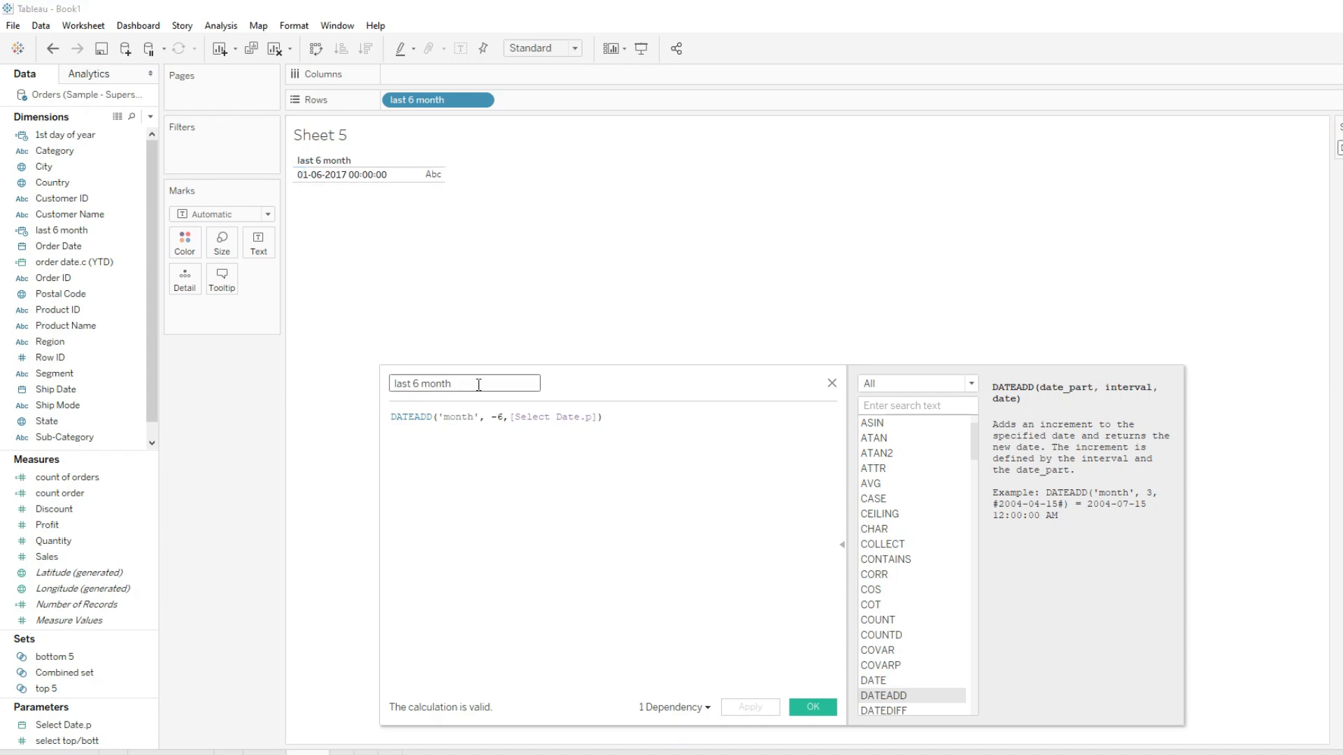
pyautogui.write('date')
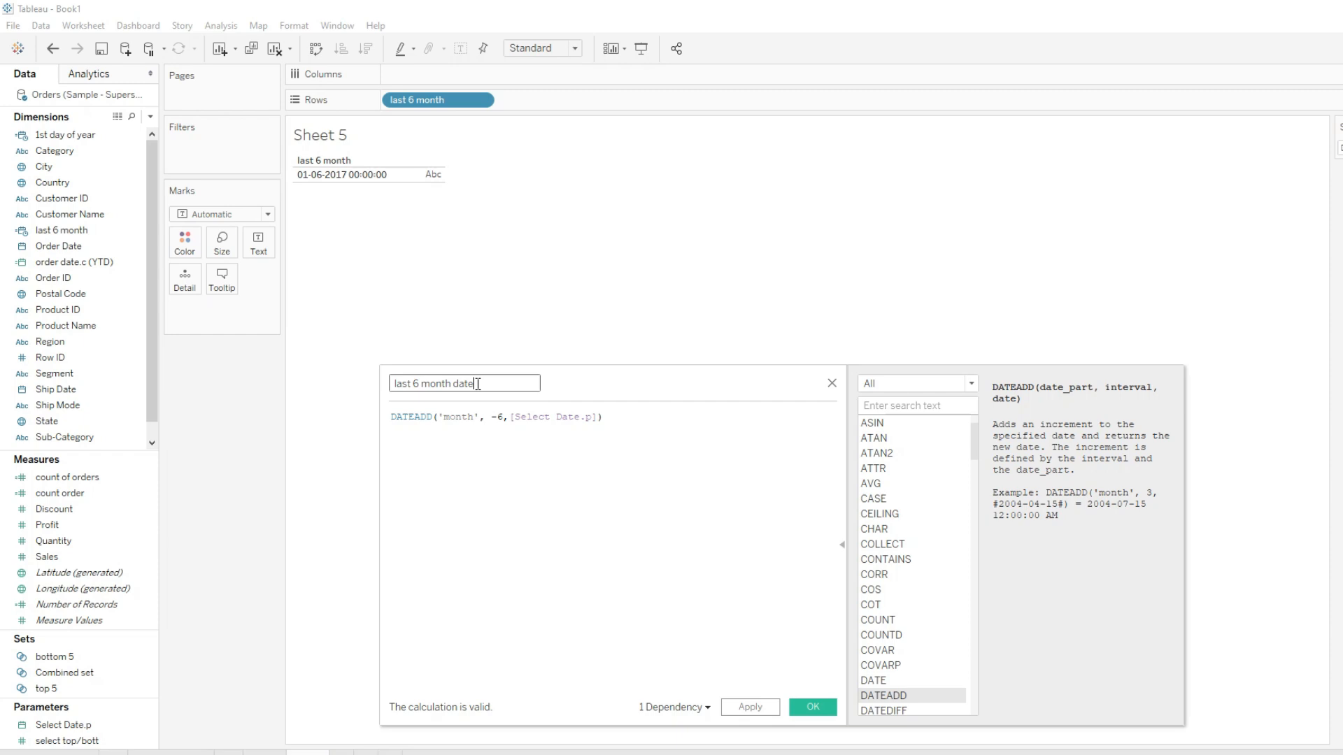
pyautogui.click(750, 707)
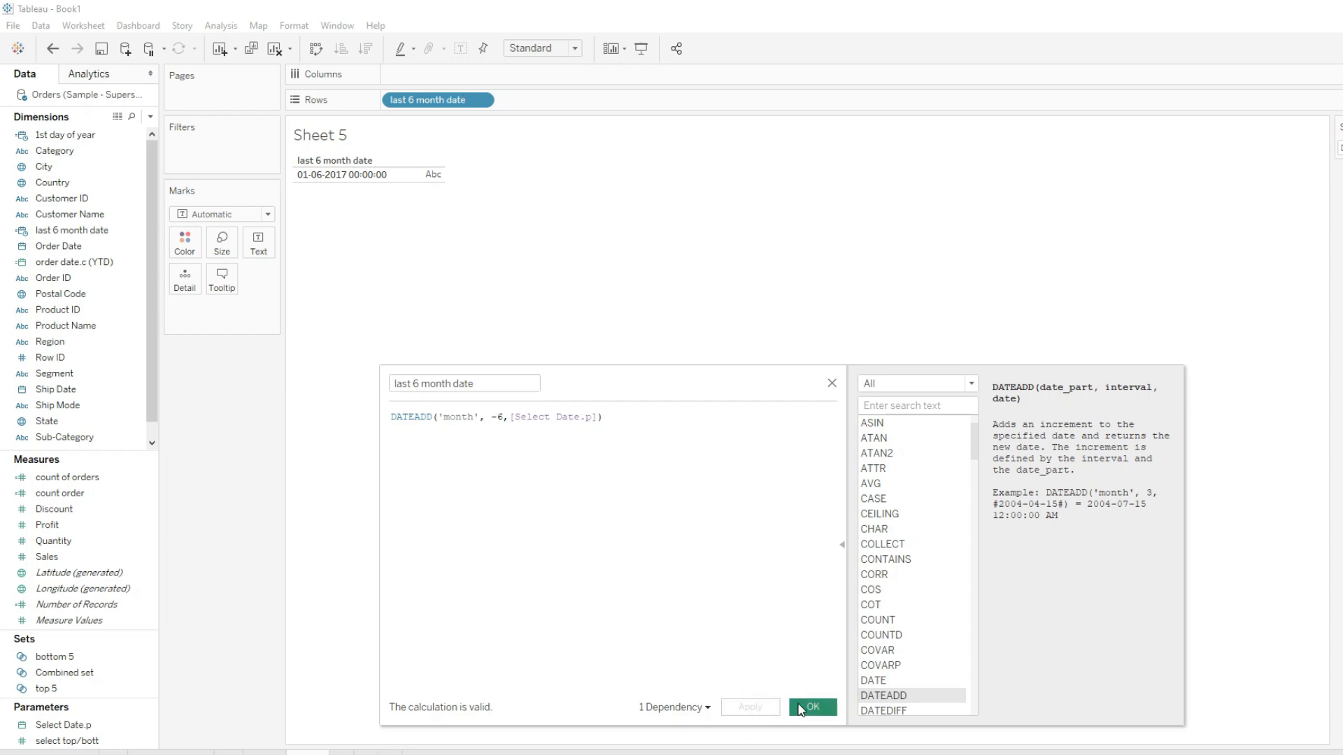
pyautogui.click(811, 707)
# Step: Start a new calculated field on the sheet titled last 6 month profit for current year and previous year
pyautogui.click(264, 754)
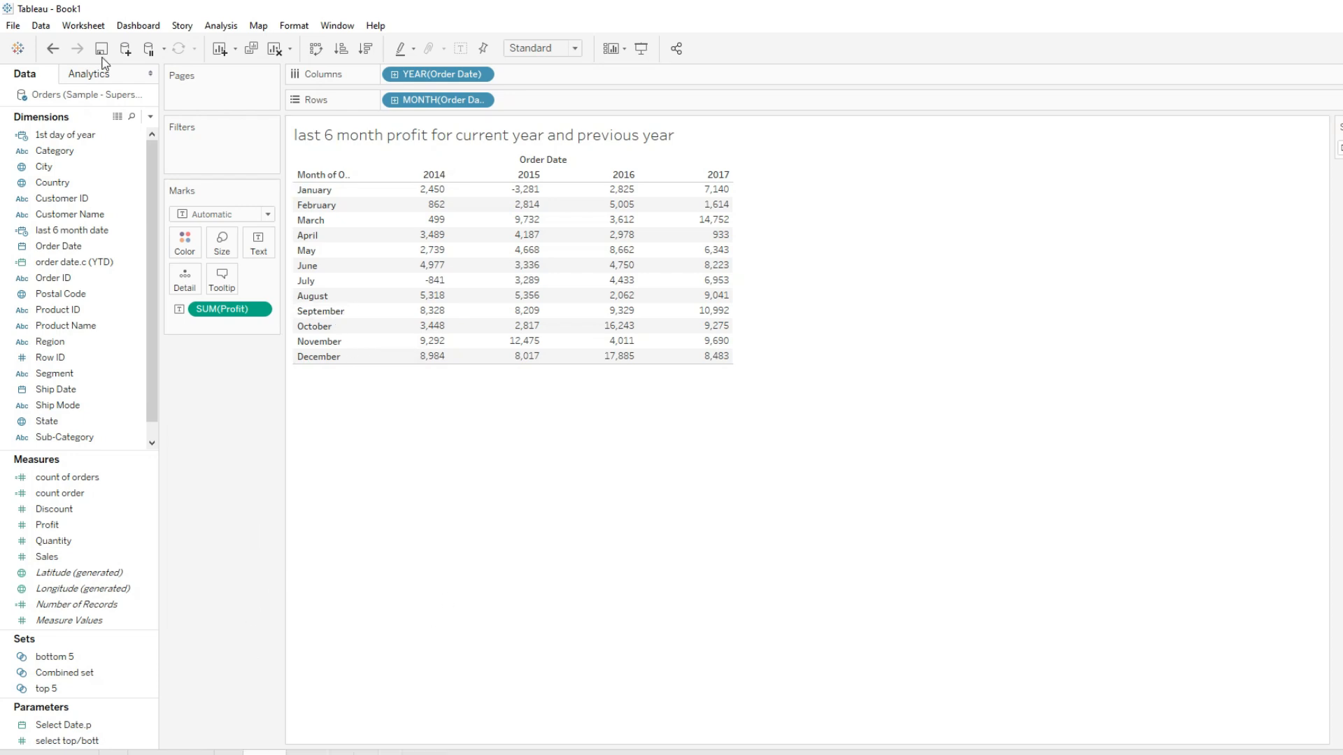
pyautogui.click(150, 116)
pyautogui.click(76, 130)
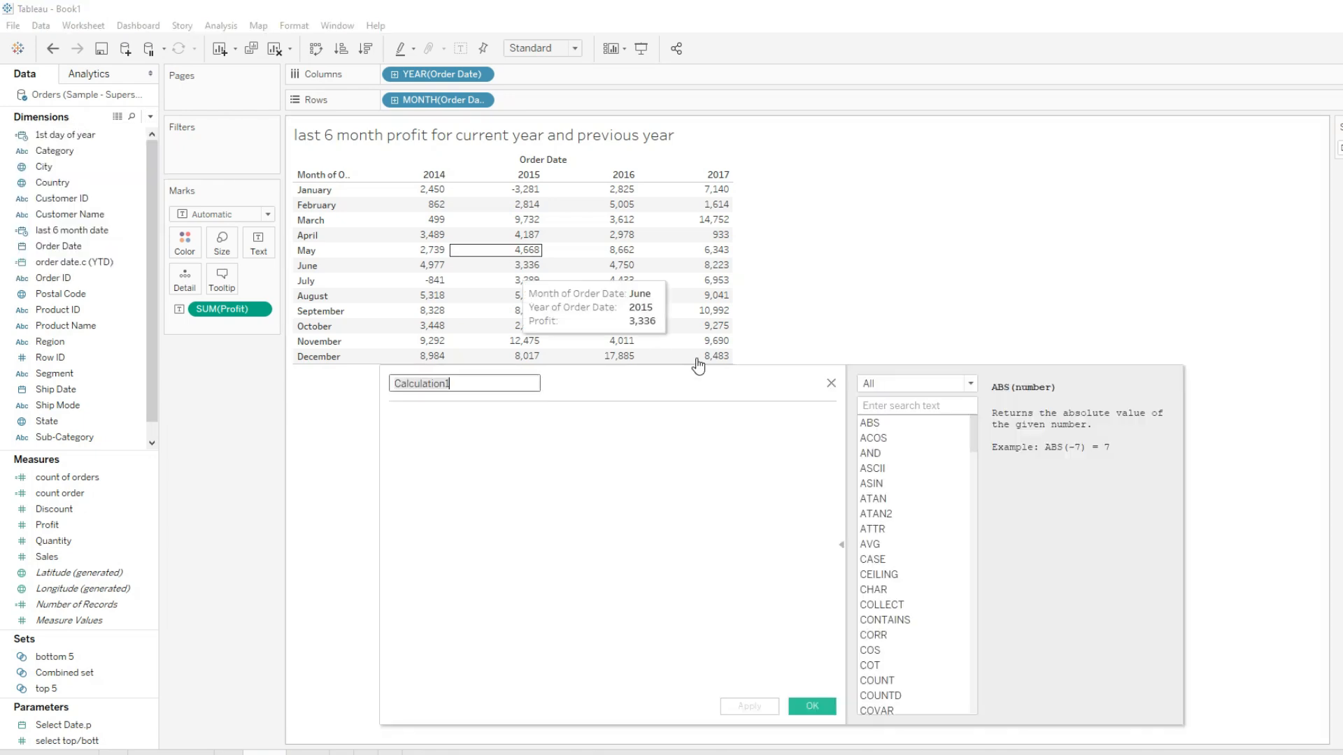
pyautogui.write('date ran')
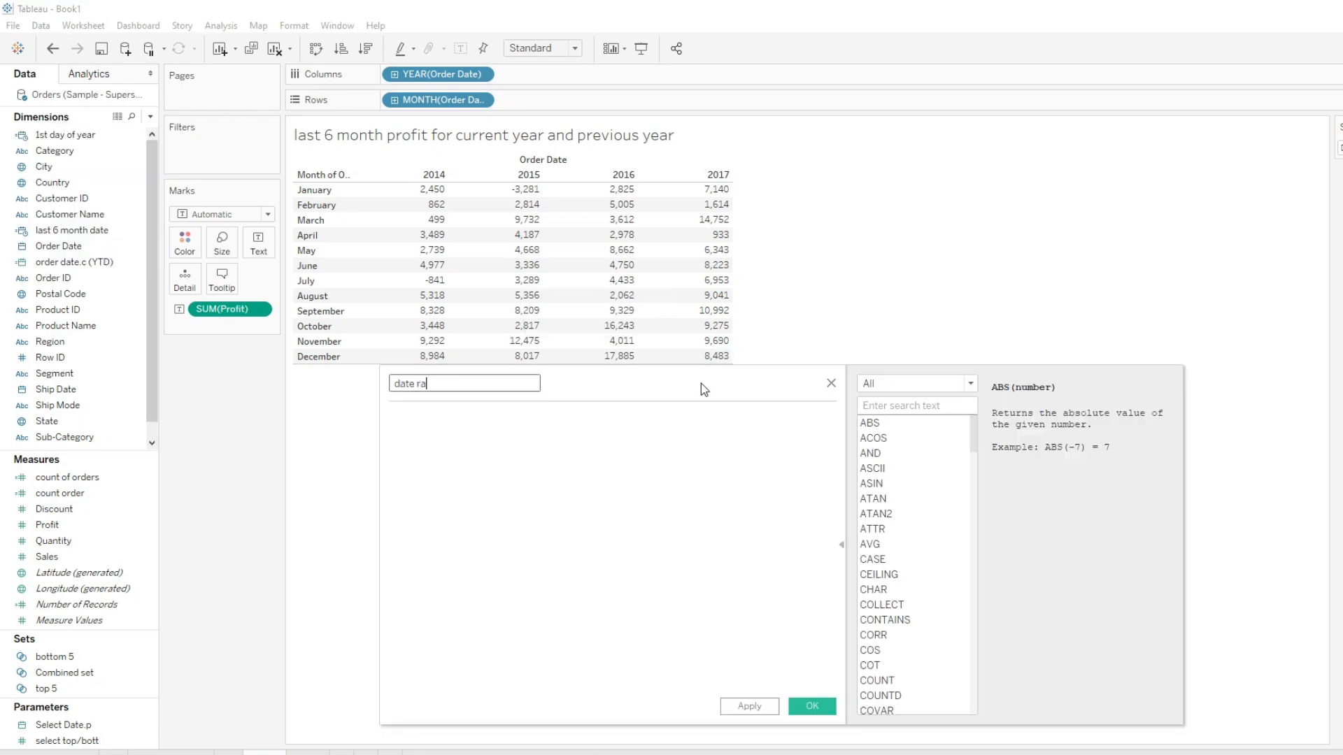
pyautogui.press('BackSpace')
pyautogui.press('BackSpace')
pyautogui.press('BackSpace')
pyautogui.press('BackSpace')
pyautogui.press('BackSpace')
pyautogui.press('BackSpace')
pyautogui.press('BackSpace')
# Step: Name the new calculated field 6 month time line sals
pyautogui.write('6 month time line salses')
pyautogui.press('BackSpace')
pyautogui.press('BackSpace')
pyautogui.press('BackSpace')
pyautogui.write('s')
pyautogui.press('Tab')
# Step: Begin the formula with an if condition testing [Order Date] > [last 6 month date]
pyautogui.write('if')
pyautogui.press('Return')
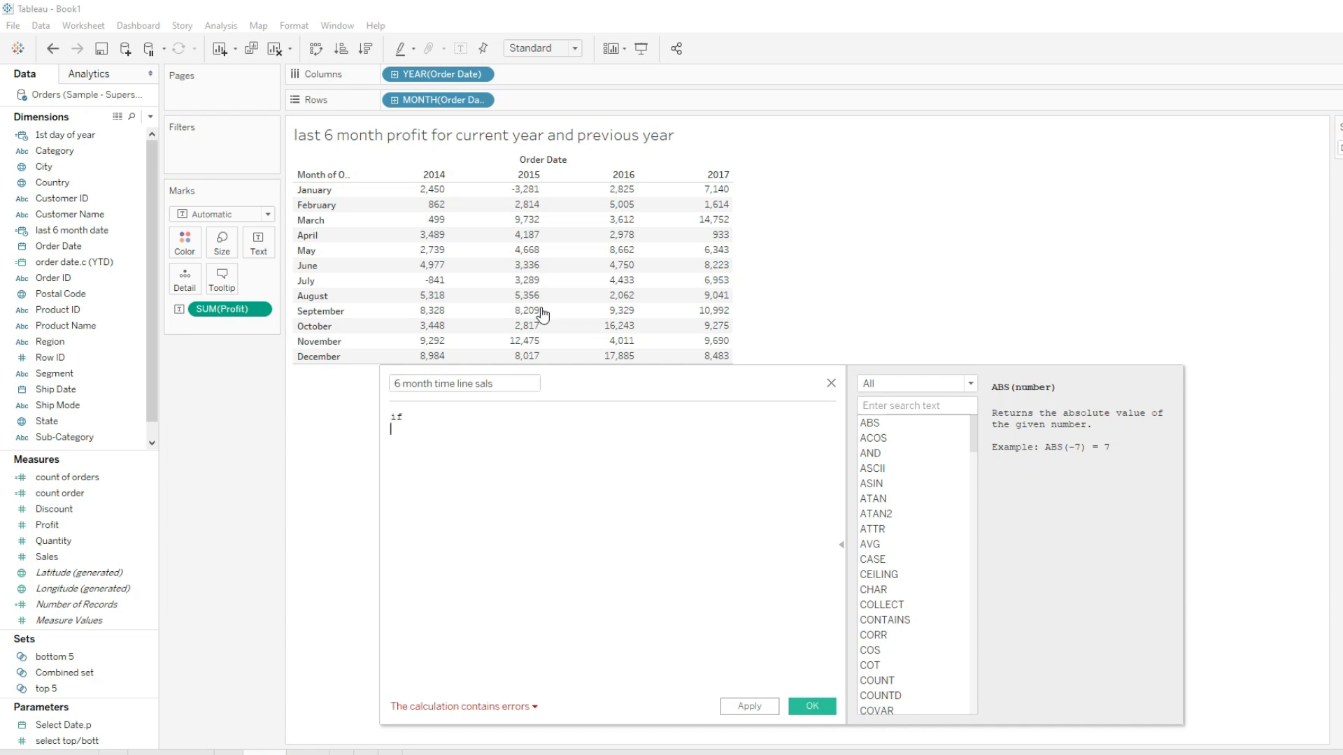
pyautogui.click(97, 234)
pyautogui.moveTo(96, 233); pyautogui.dragTo(444, 448)
pyautogui.click(424, 416)
pyautogui.press('Return')
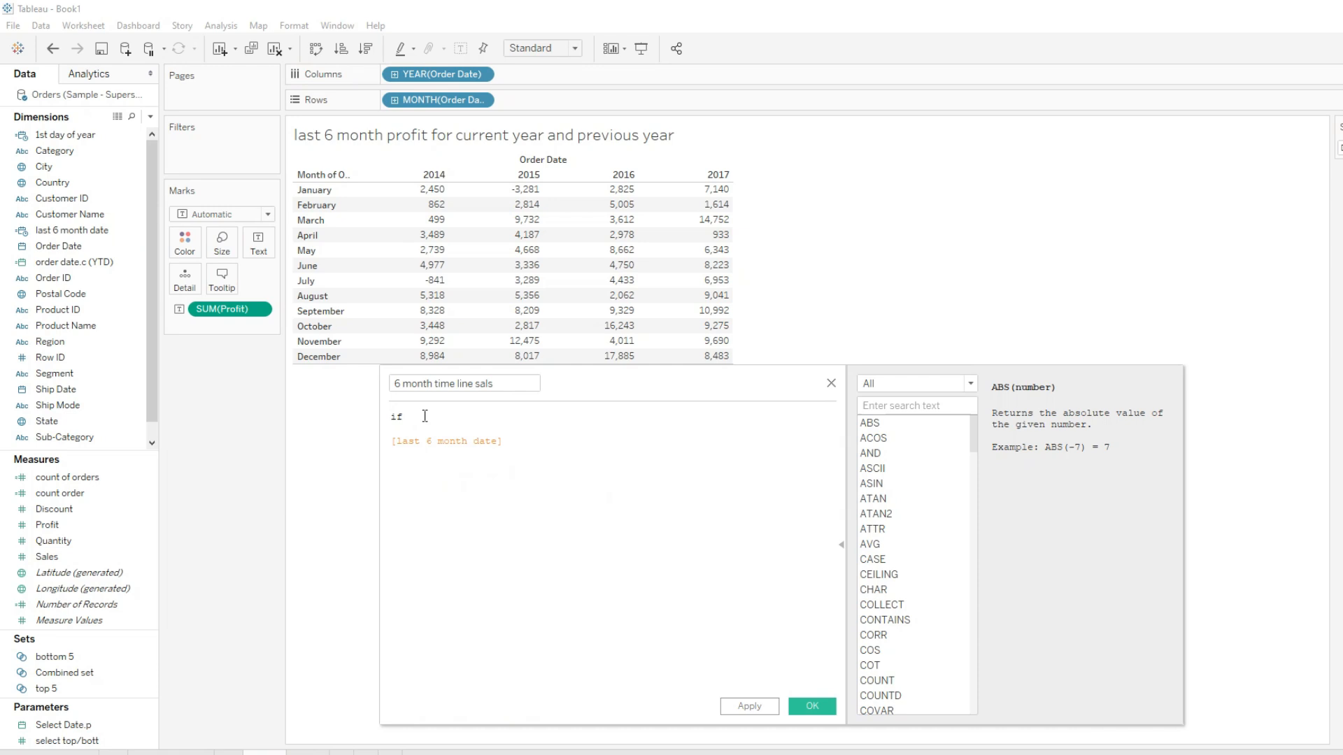
pyautogui.write('order')
pyautogui.press('Return')
pyautogui.write('>')
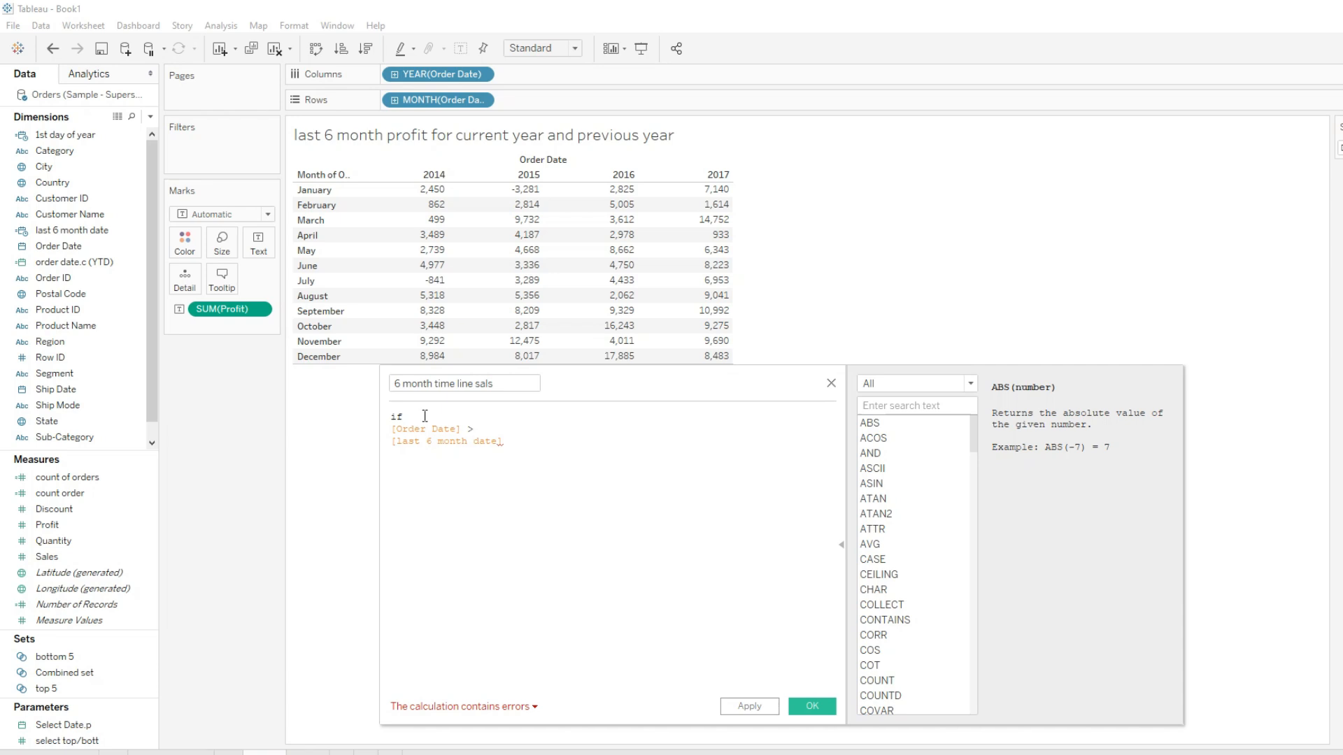
pyautogui.press('Delete')
pyautogui.click(647, 425)
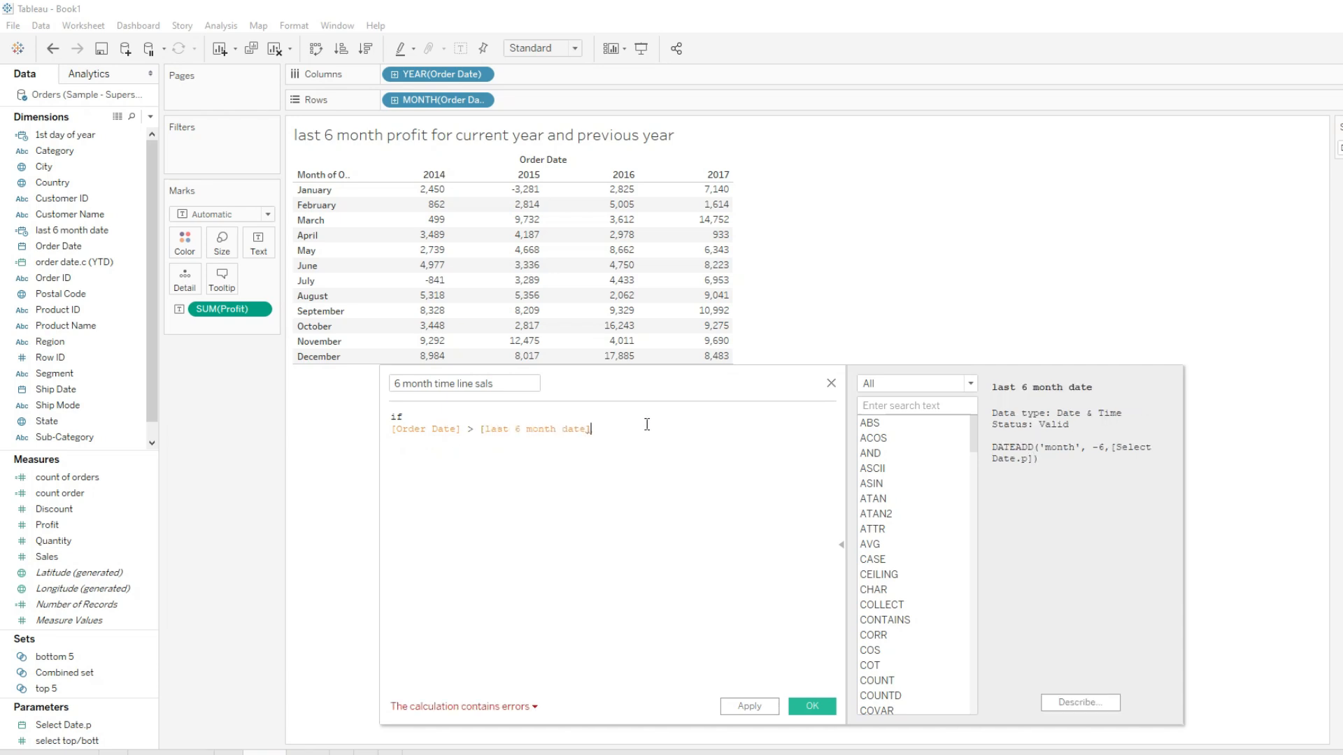
# Step: Extend the condition with AND [Order Date] < [Select Date.p], followed by THEN on a new line
pyautogui.write('AND ')
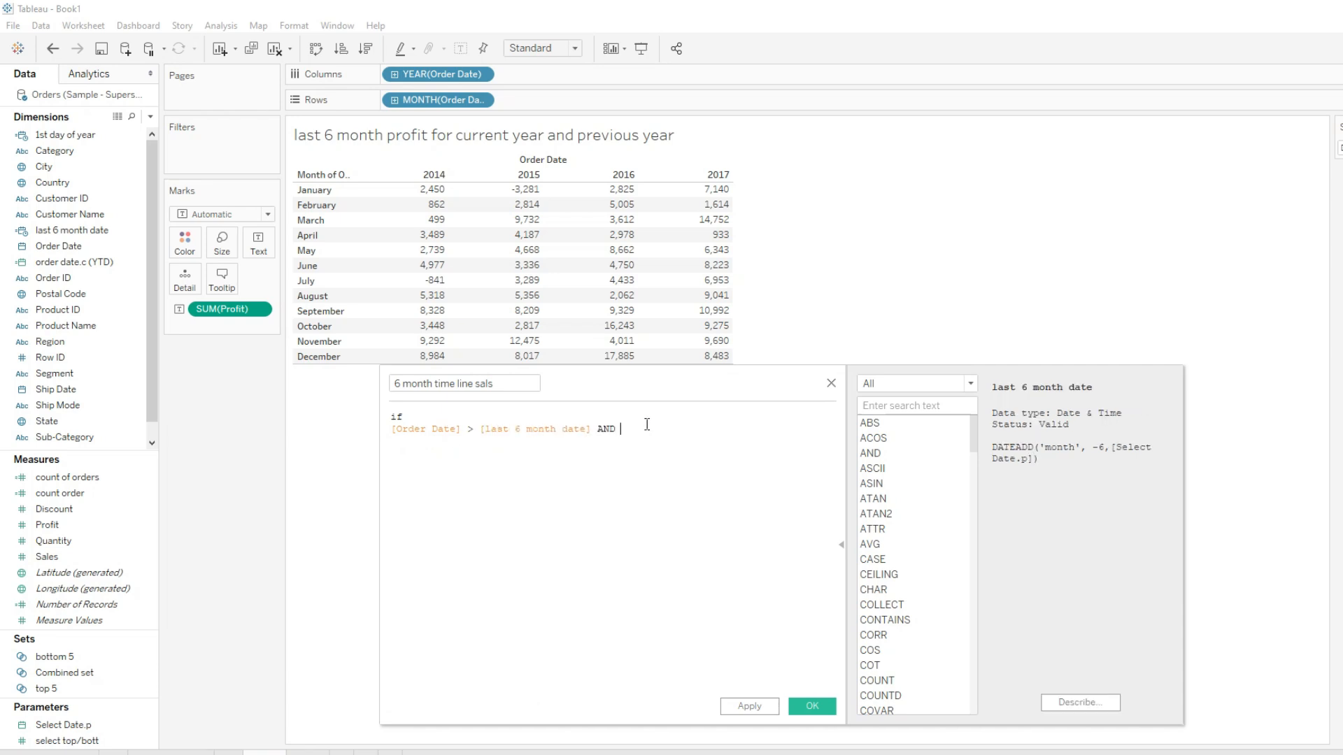
pyautogui.write('order')
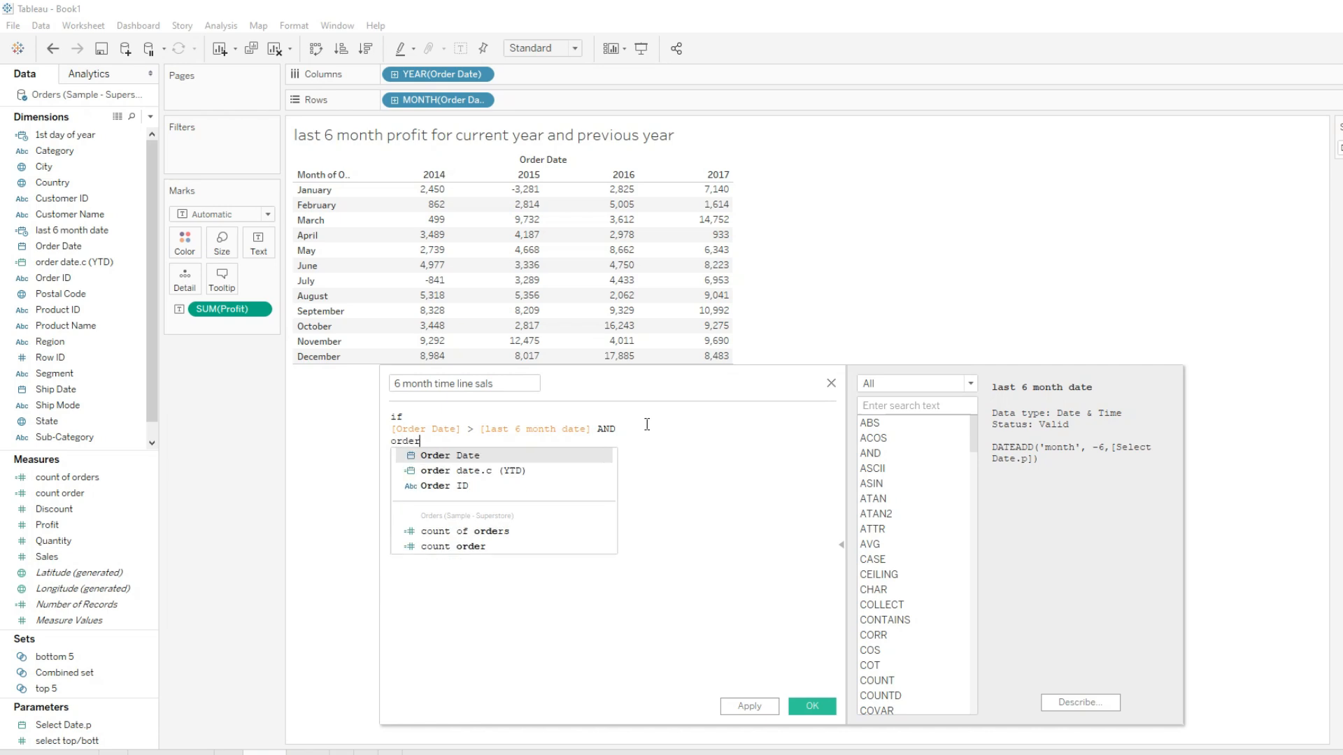
pyautogui.press('Return')
pyautogui.write('<')
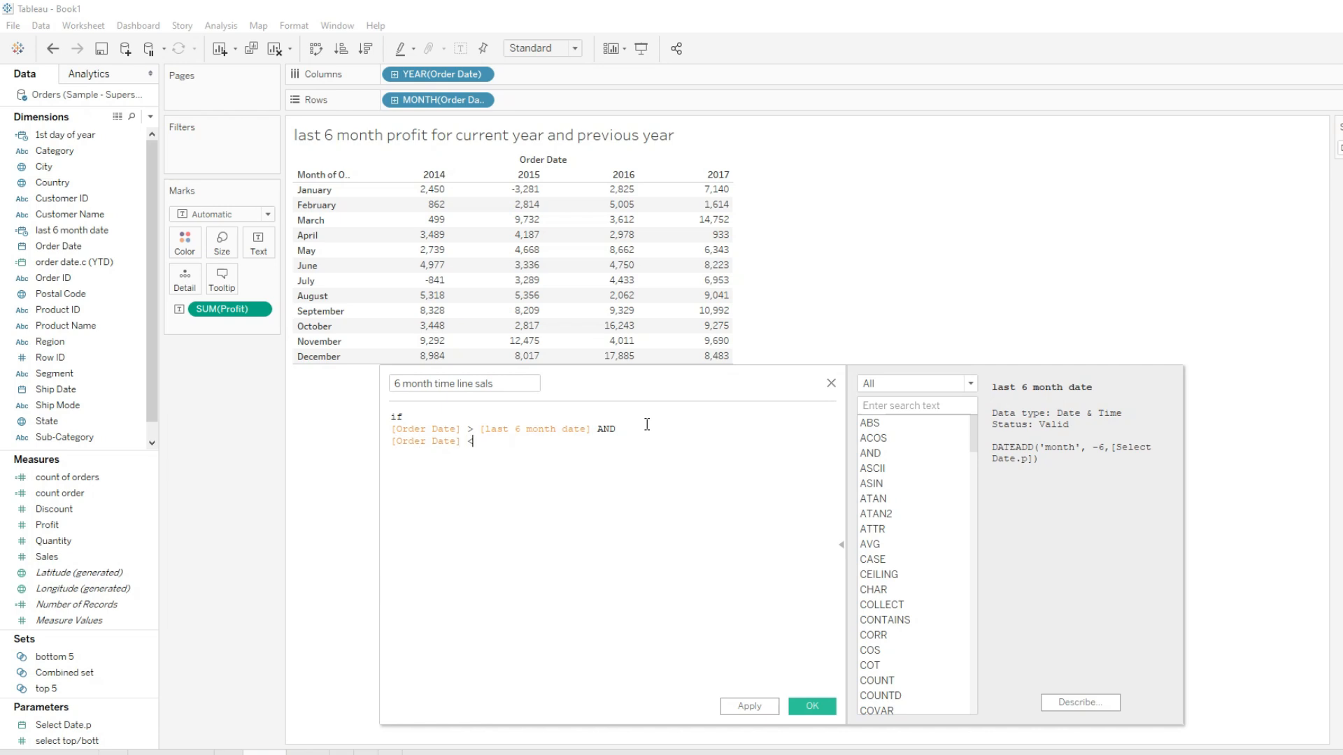
pyautogui.write(' sele')
pyautogui.press('Return')
pyautogui.press('Return')
pyautogui.write('then')
pyautogui.press('Return')
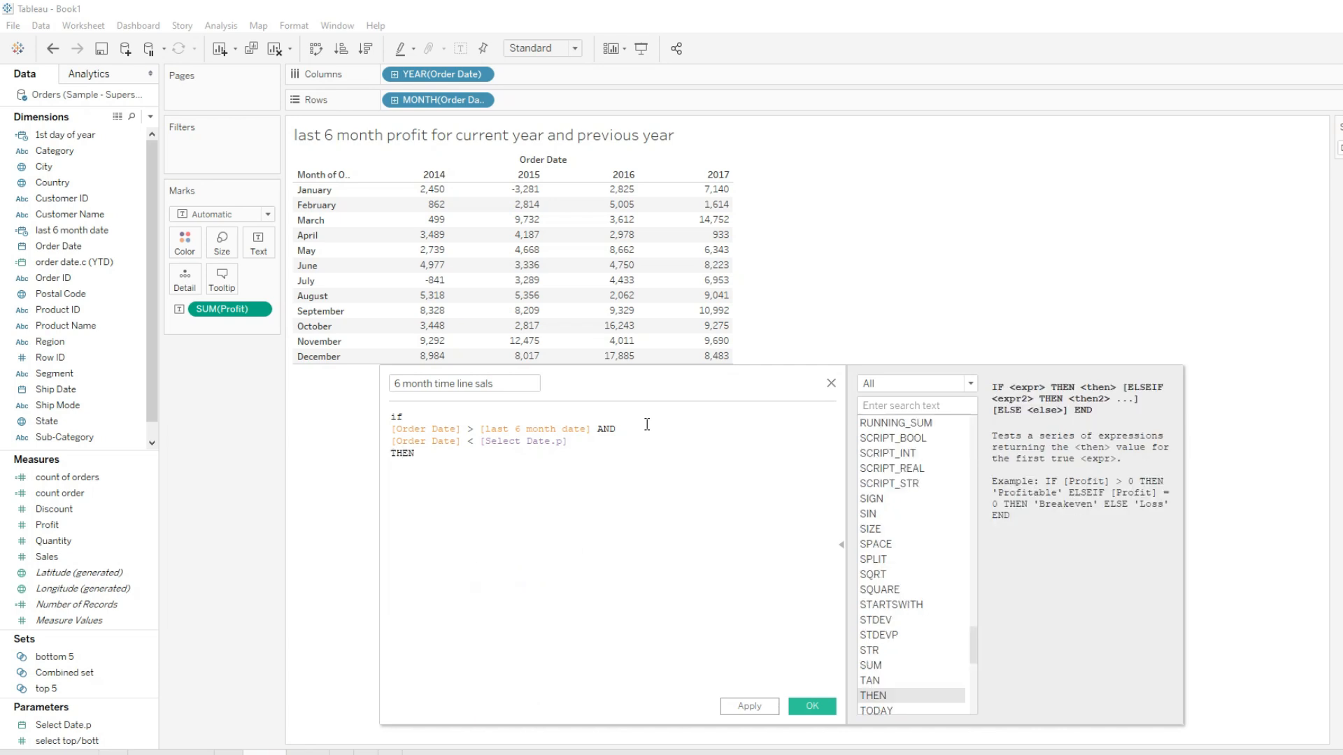
# Step: Complete the 6 month time line sals formula so it returns [Sales], close it with END, and save the field
pyautogui.write('s')
pyautogui.press('Return')
pyautogui.press('Return')
pyautogui.write('end')
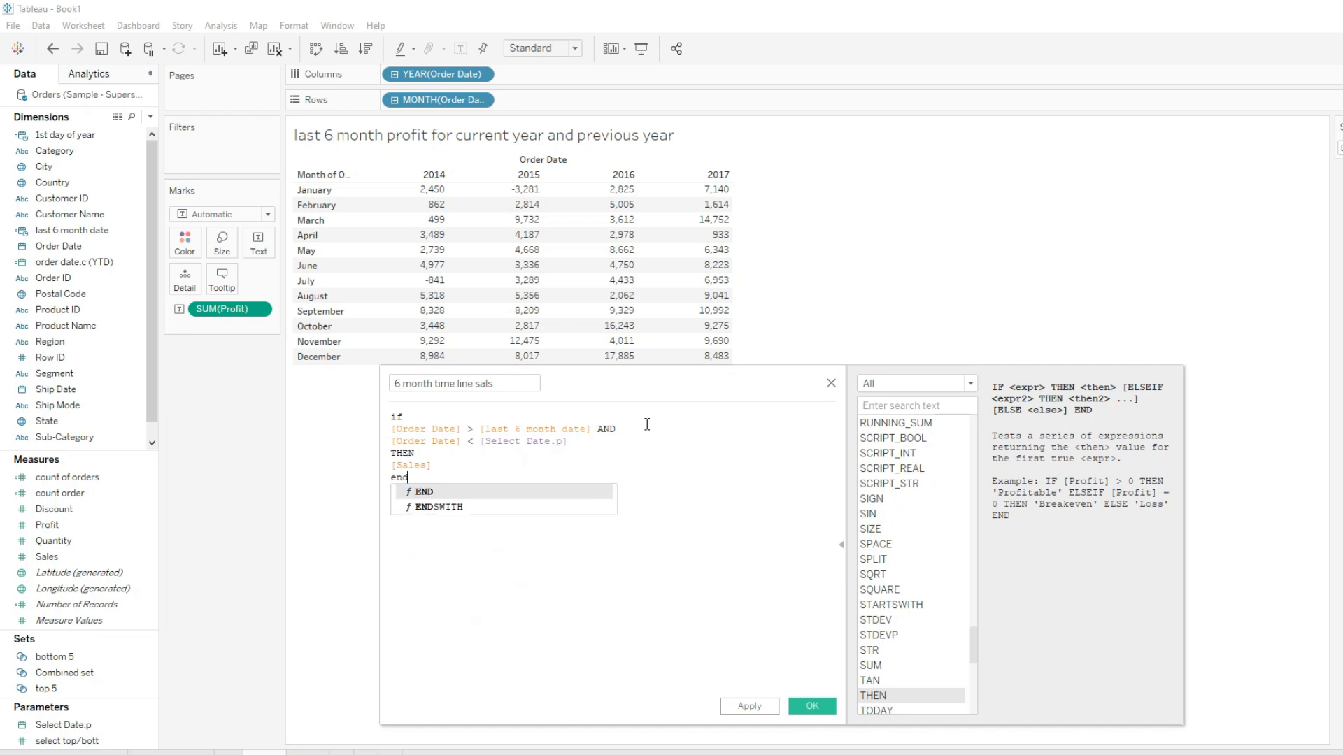
pyautogui.press('Return')
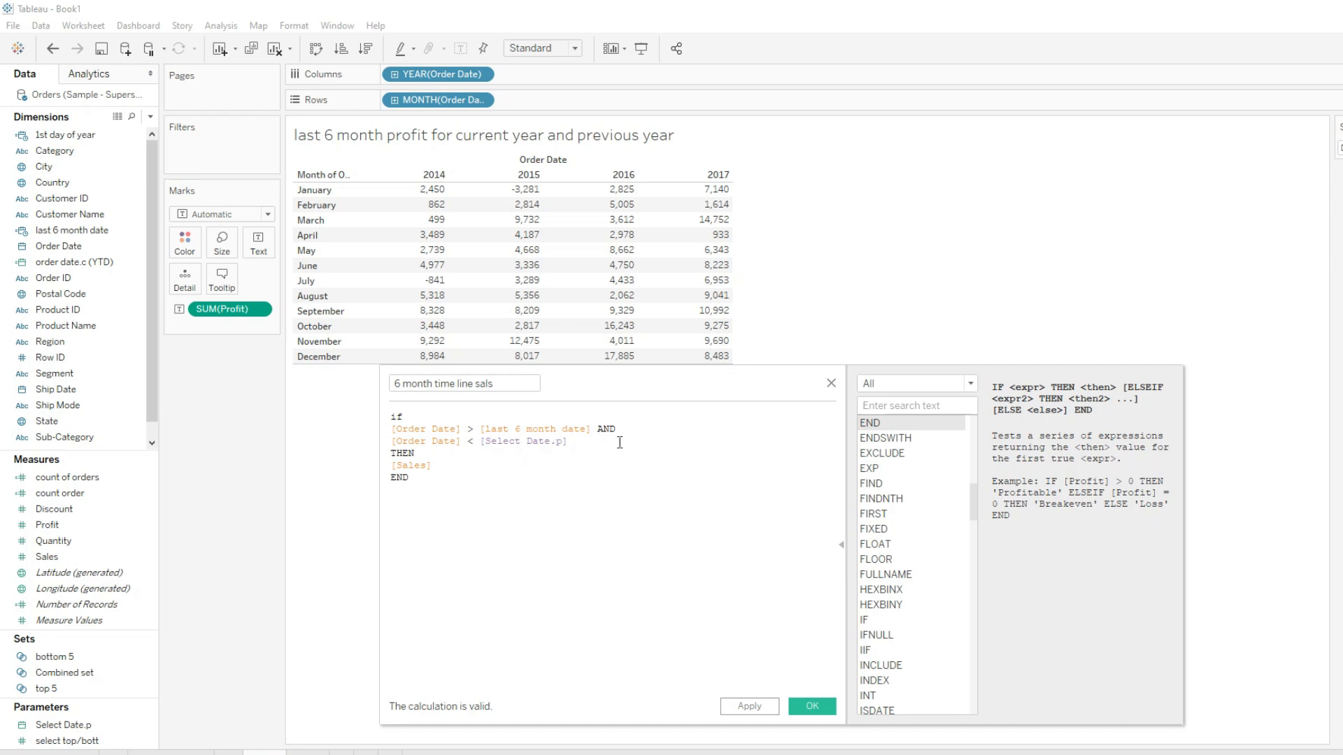
pyautogui.click(620, 442)
pyautogui.click(750, 707)
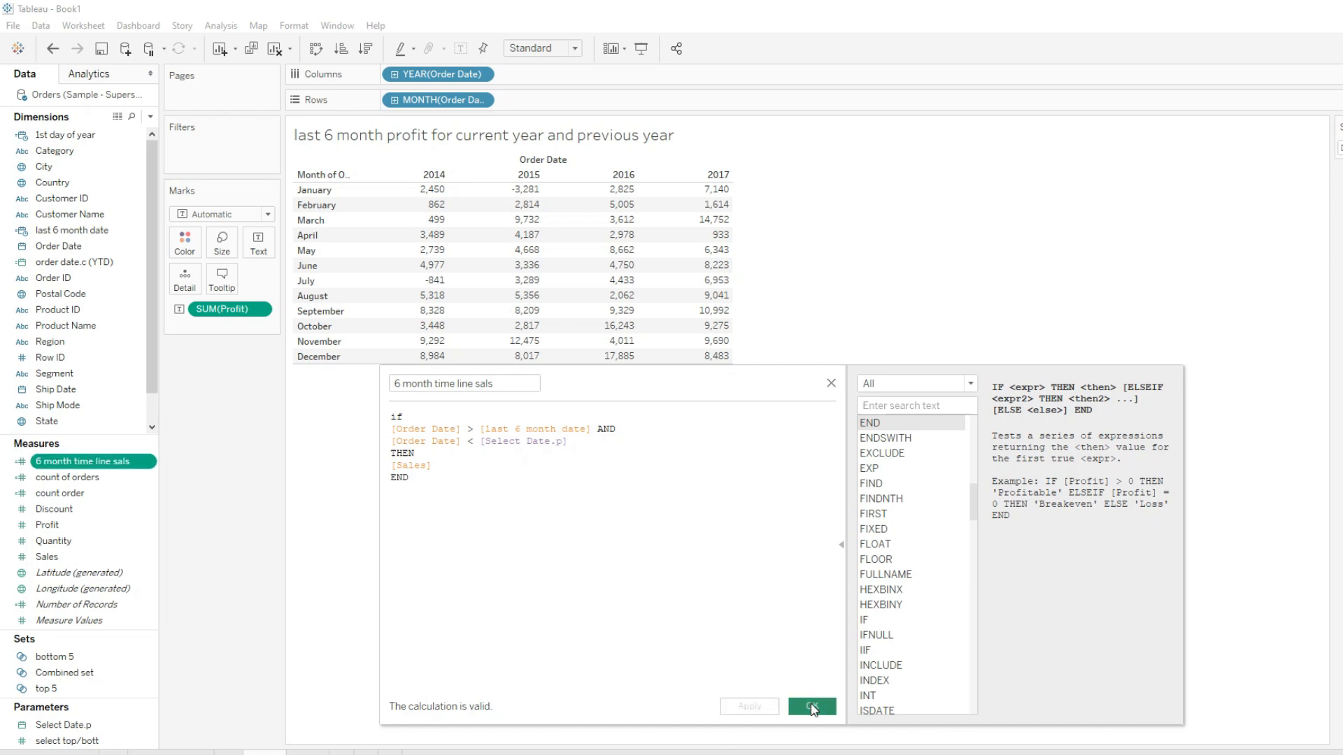
pyautogui.click(811, 704)
# Step: Edit the 6 month time line sals calculation to return [Profit] instead of [Sales], and save it
pyautogui.moveTo(22, 463)
pyautogui.mouseDown()
pyautogui.moveTo(433, 479)
pyautogui.moveTo(510, 391)
pyautogui.moveTo(44, 469)
pyautogui.mouseUp()
pyautogui.rightClick(42, 467)
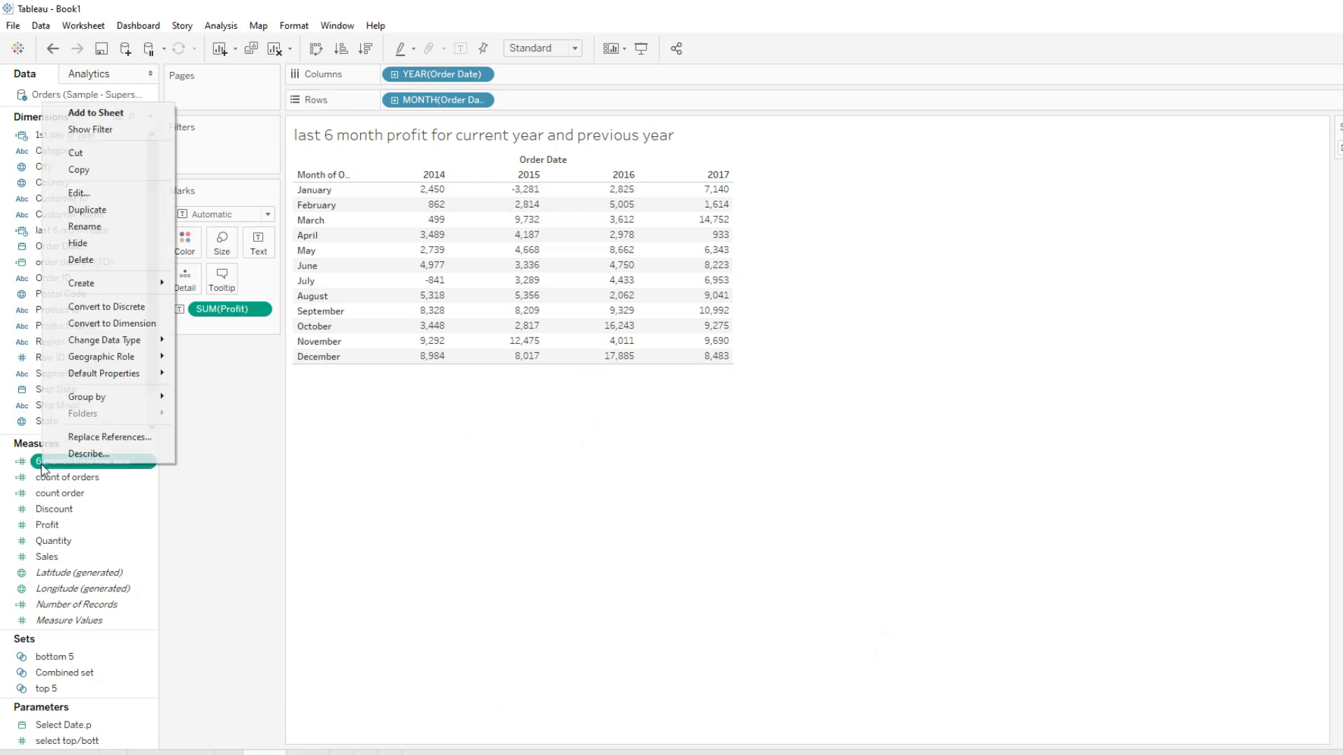
pyautogui.click(107, 198)
pyautogui.moveTo(450, 472); pyautogui.dragTo(375, 464)
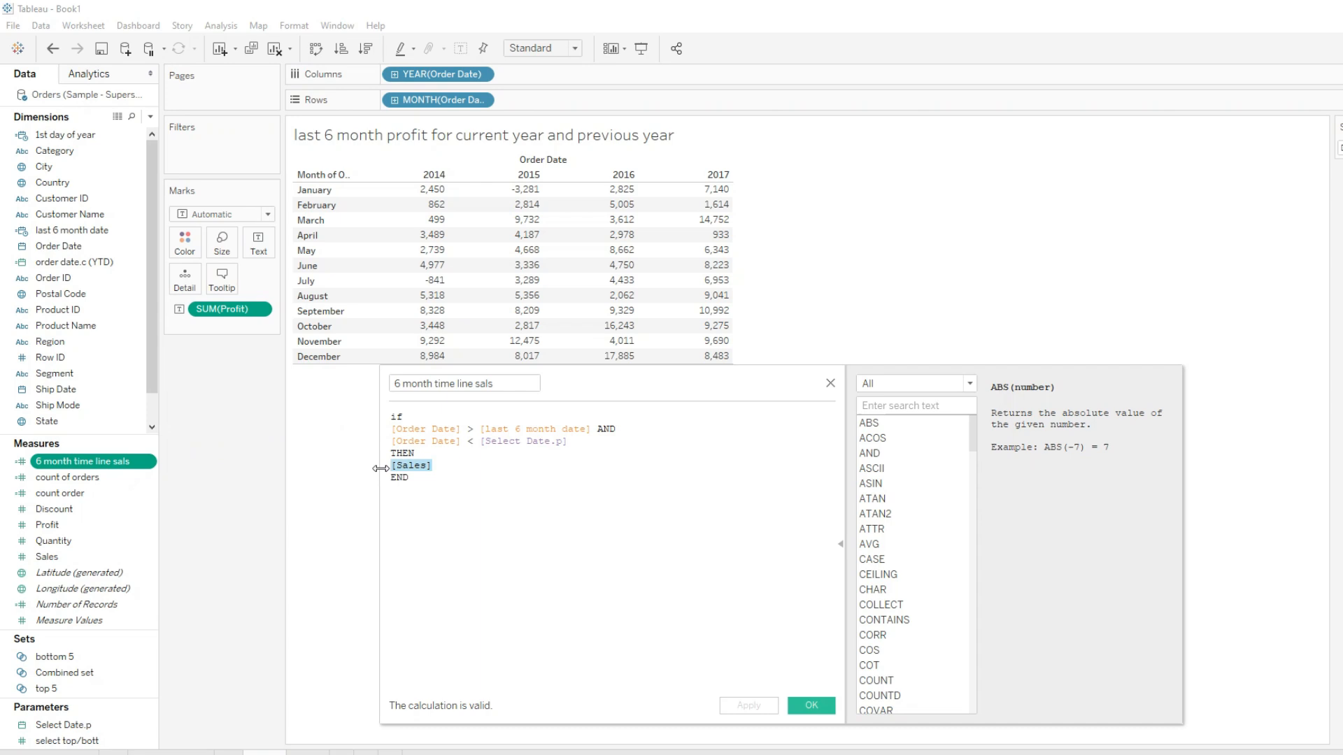
pyautogui.write('prof')
pyautogui.press('Return')
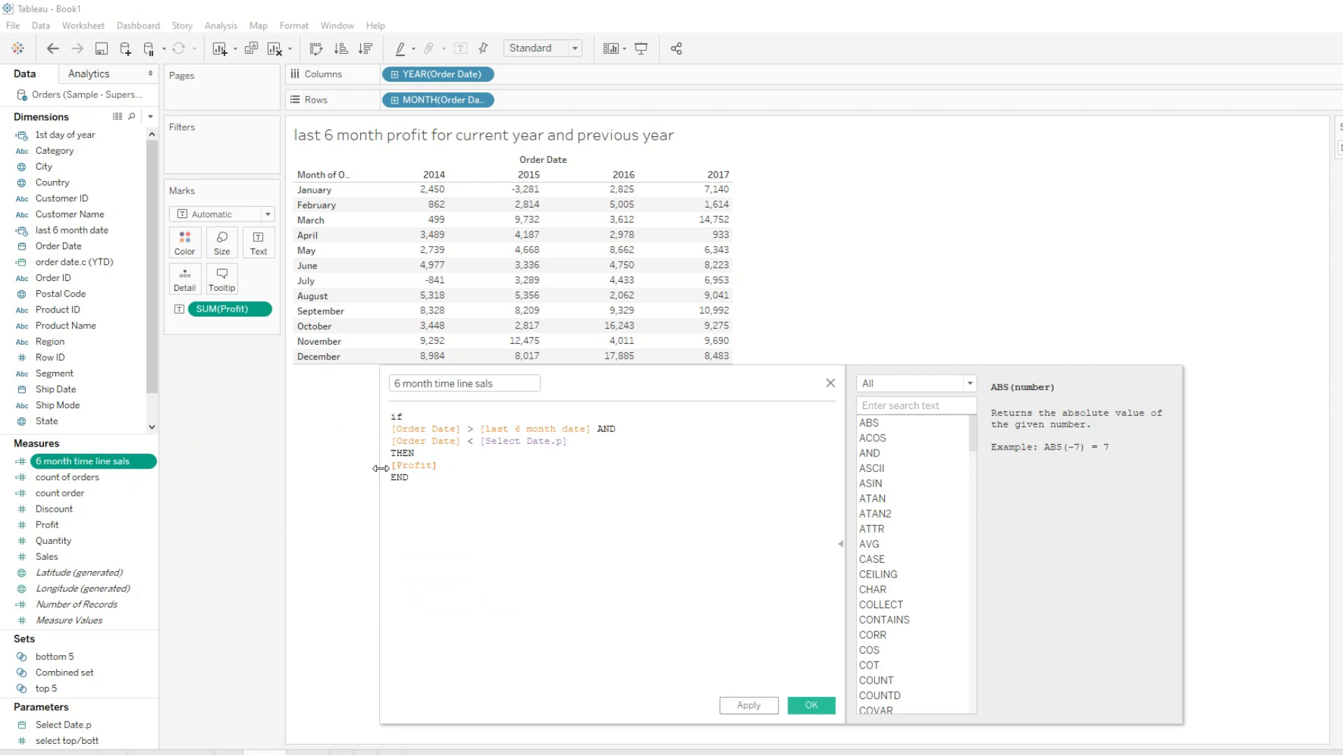
pyautogui.click(747, 705)
pyautogui.click(803, 705)
# Step: Rename the calculated field to 6 month time line Profit and add it to the table's values alongside Profit
pyautogui.click(101, 463)
pyautogui.rightClick(100, 463)
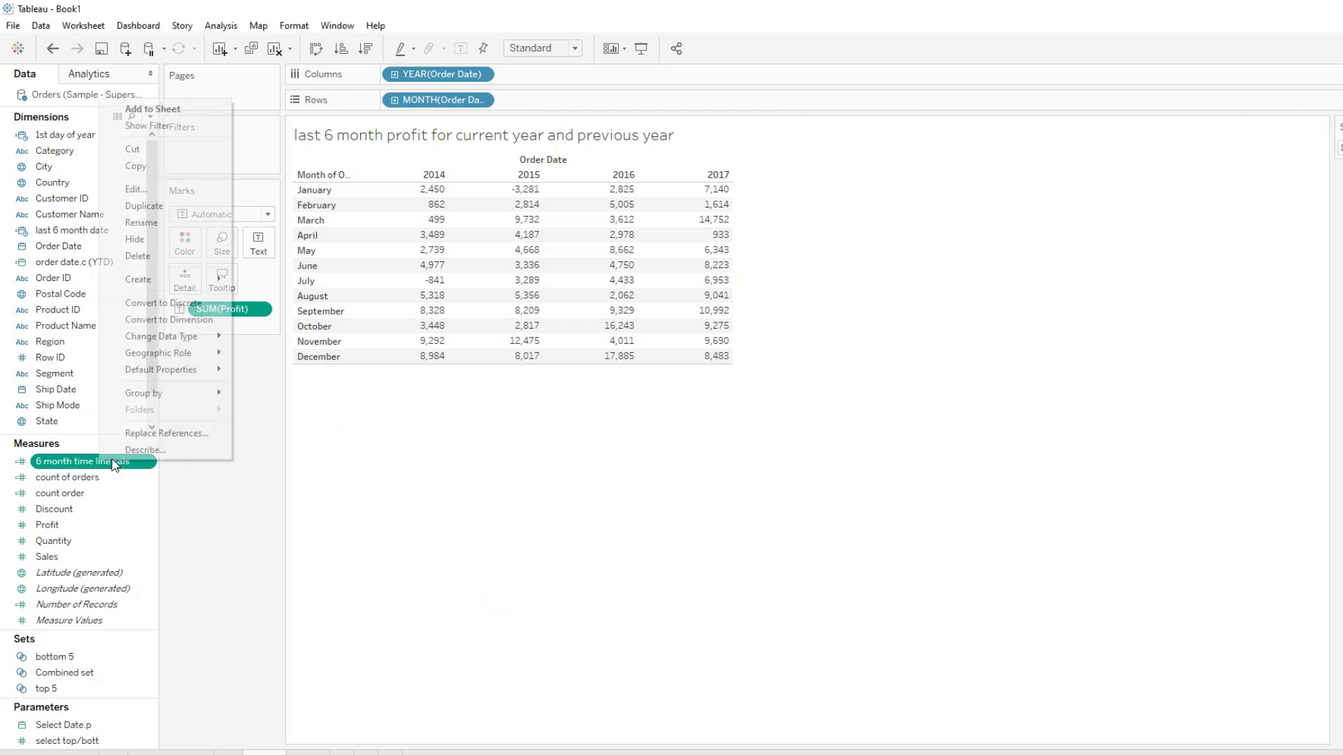
pyautogui.click(174, 221)
pyautogui.doubleClick(122, 462)
pyautogui.write('Profit')
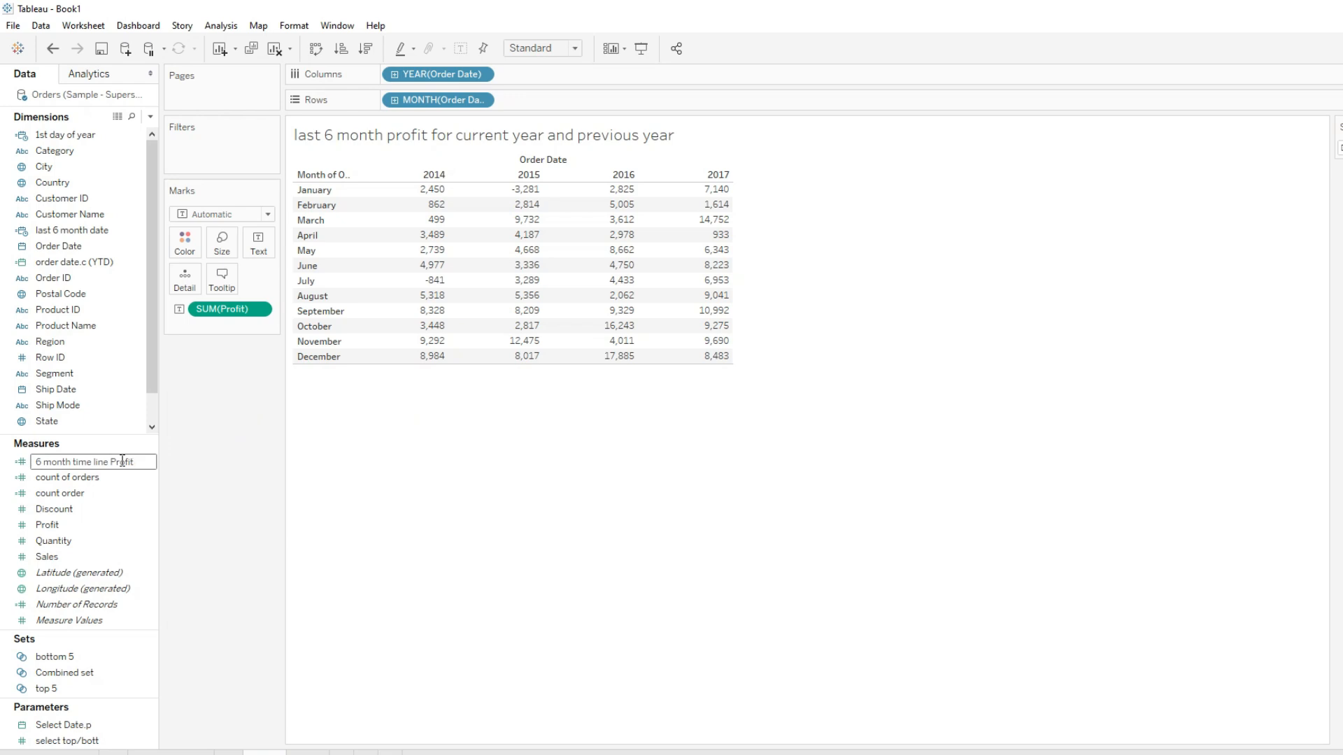
pyautogui.press('Return')
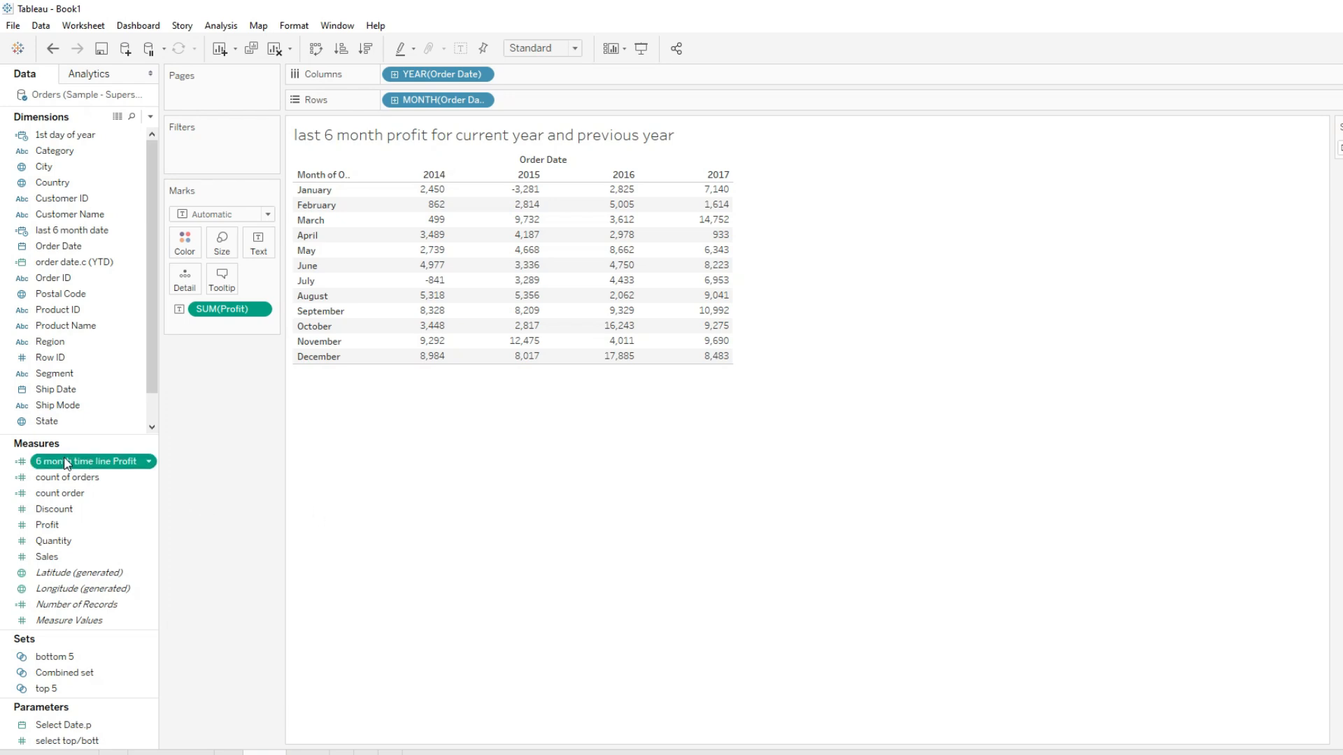
pyautogui.moveTo(66, 464); pyautogui.dragTo(619, 296)
pyautogui.moveTo(548, 276); pyautogui.dragTo(547, 276)
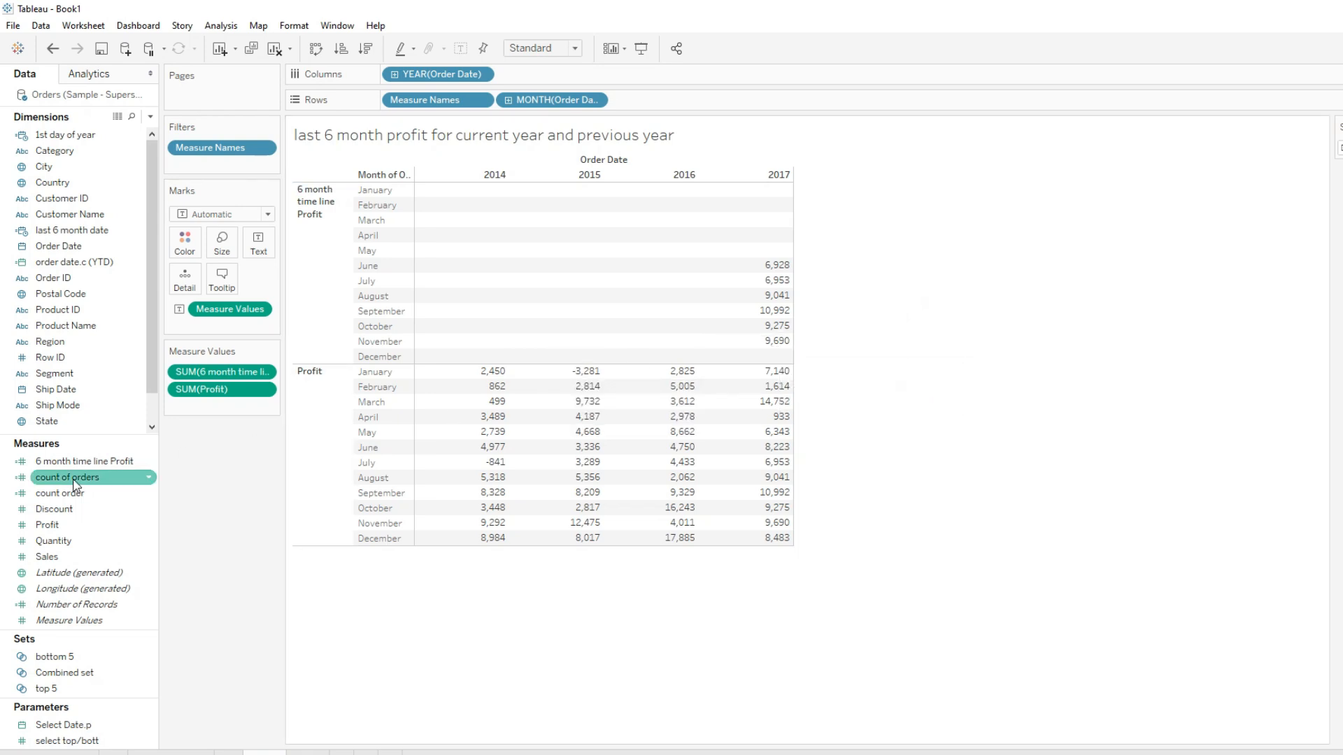
# Step: Change the comparison with [Select Date.p] in 6 month time line Profit to <= and save the field
pyautogui.rightClick(80, 458)
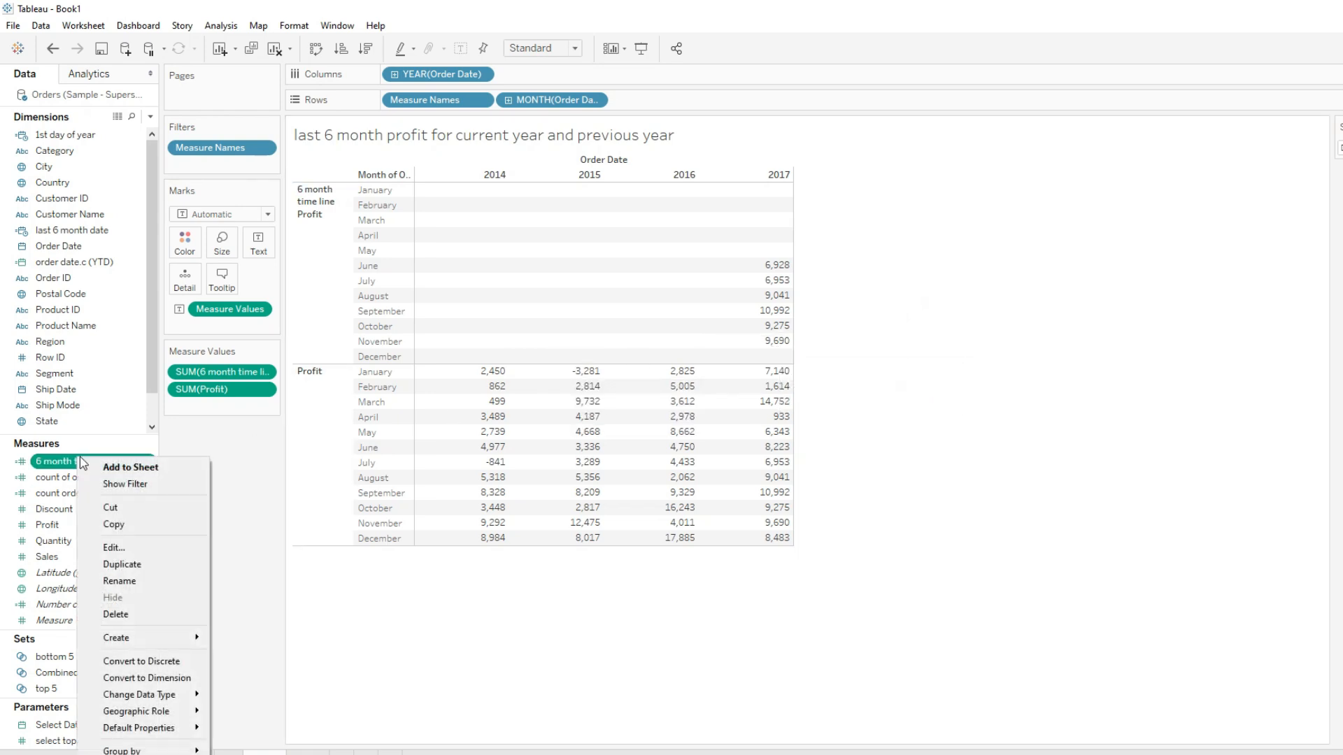
pyautogui.click(139, 550)
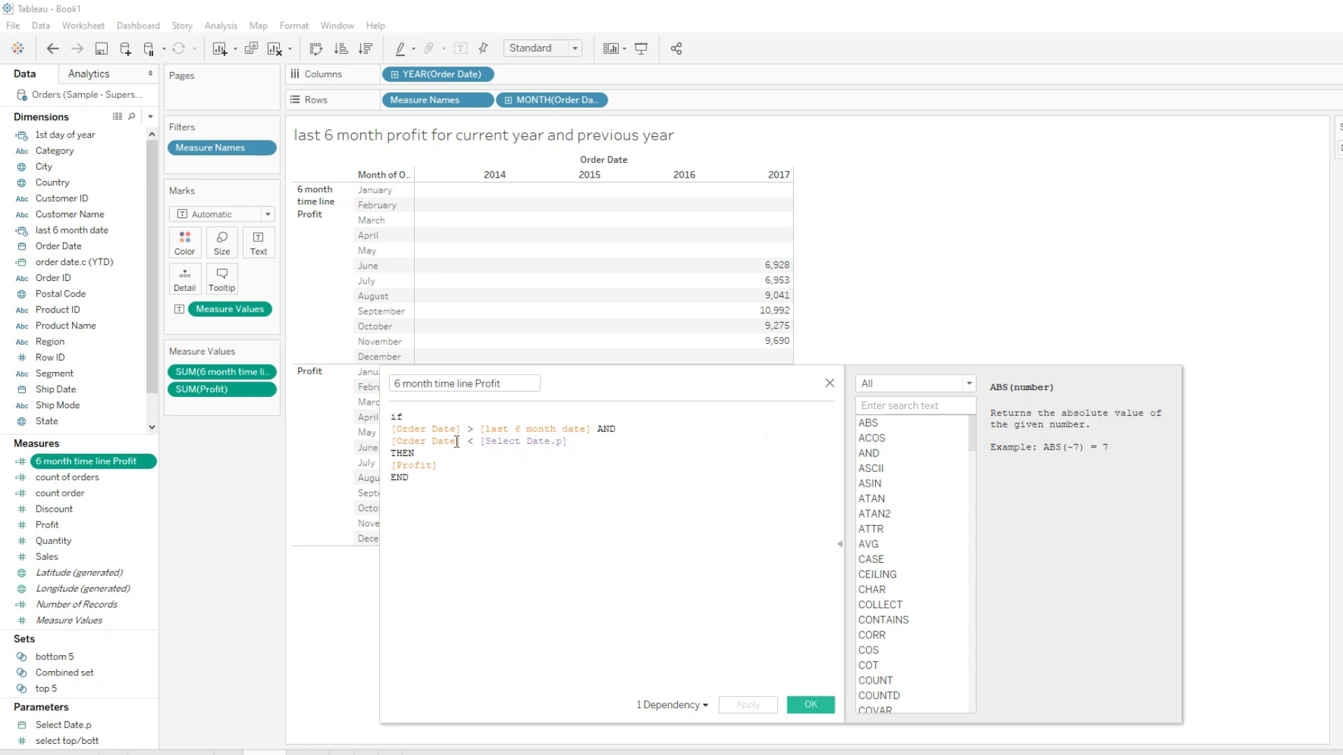
pyautogui.write('=')
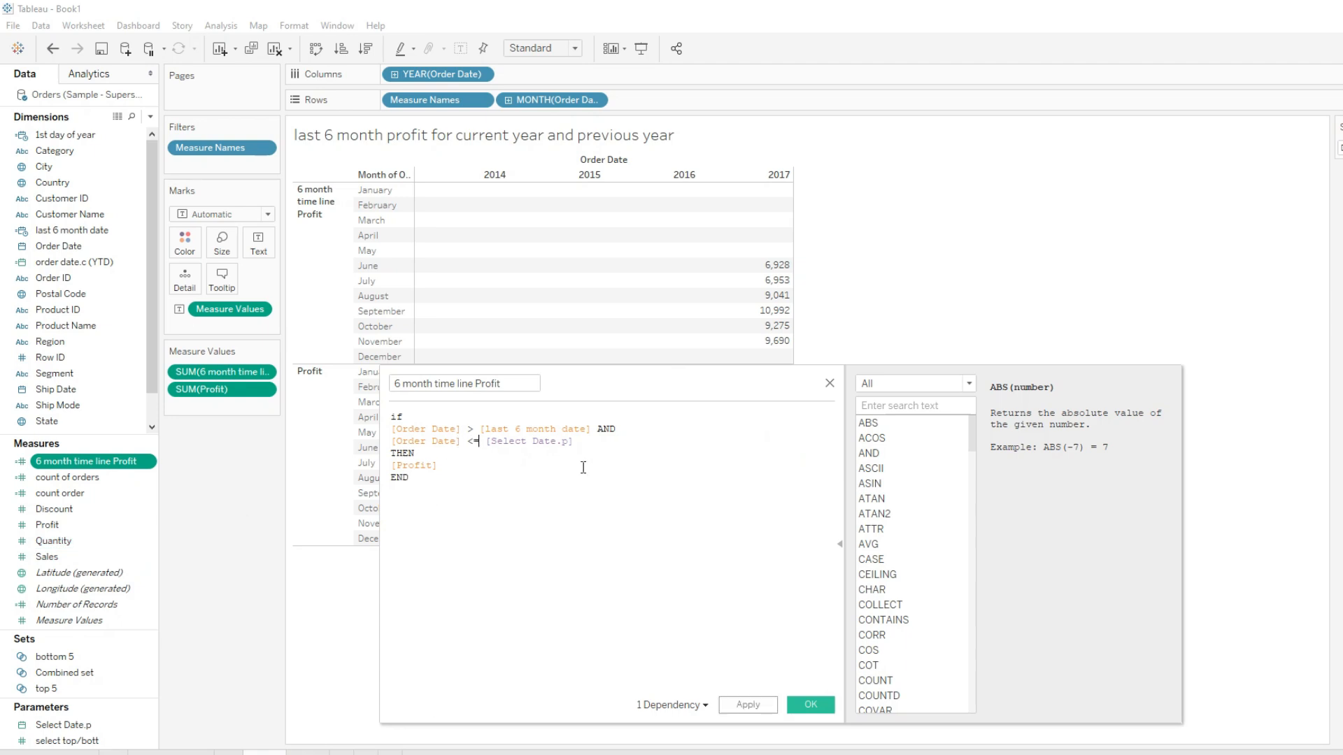
pyautogui.click(747, 705)
pyautogui.click(810, 705)
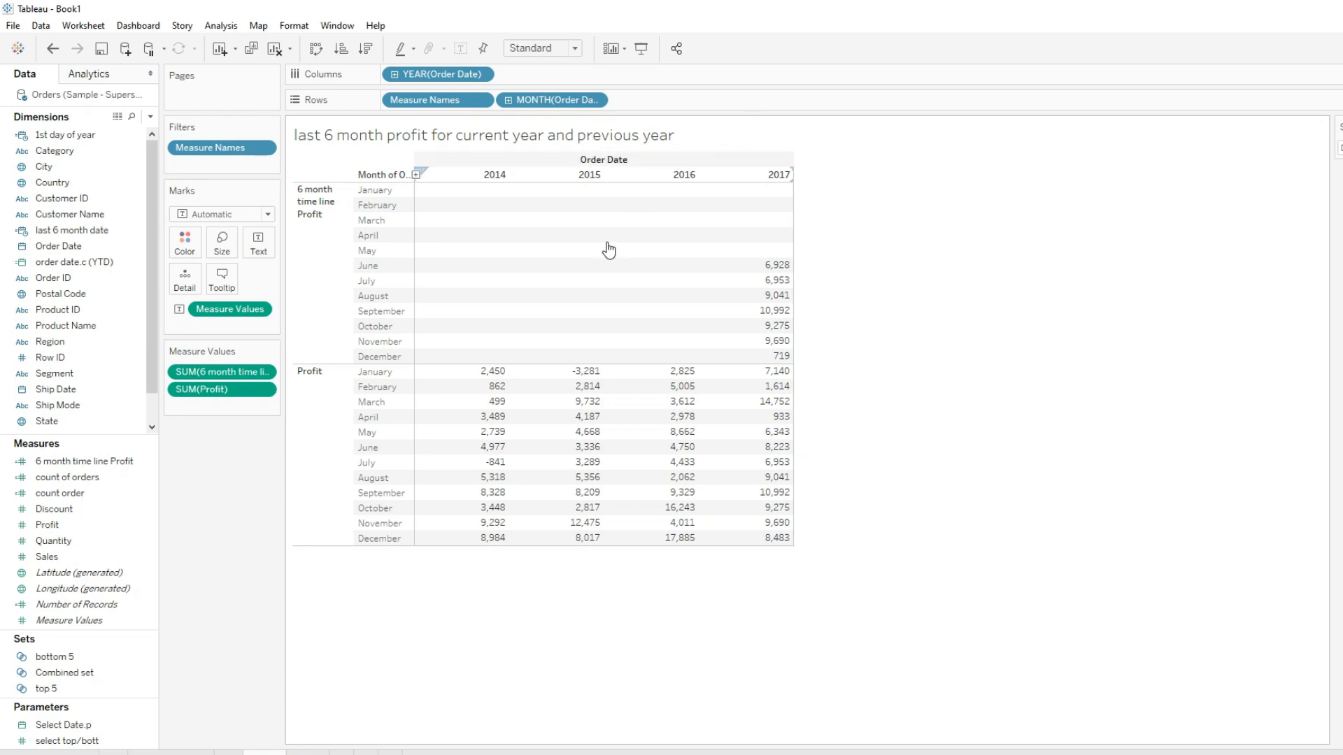
# Step: Reopen the 6 month time line Profit calculation and insert AND on its own line before THEN
pyautogui.click(63, 463)
pyautogui.rightClick(63, 463)
pyautogui.click(91, 197)
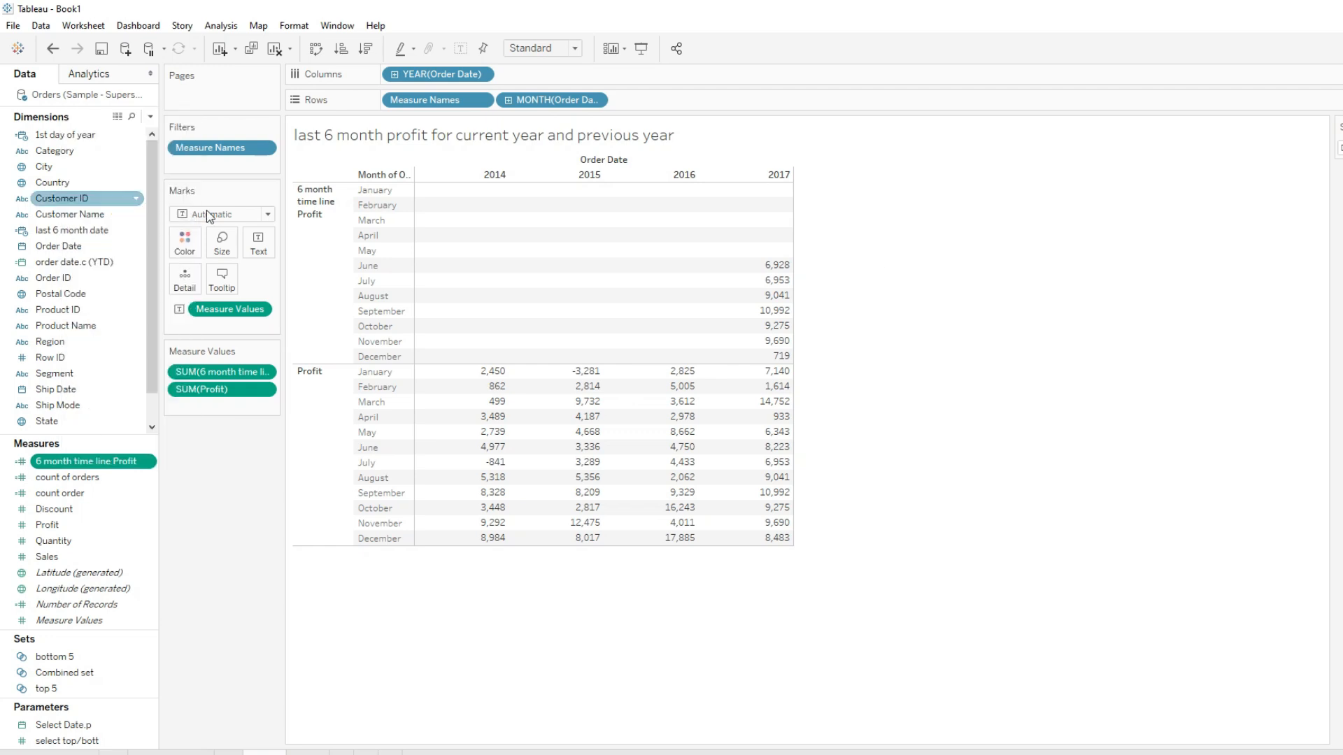
pyautogui.moveTo(609, 390); pyautogui.dragTo(1041, 228)
pyautogui.click(917, 292)
pyautogui.click(1038, 273)
pyautogui.click(1043, 282)
pyautogui.press('Return')
pyautogui.press('Return')
pyautogui.press('Return')
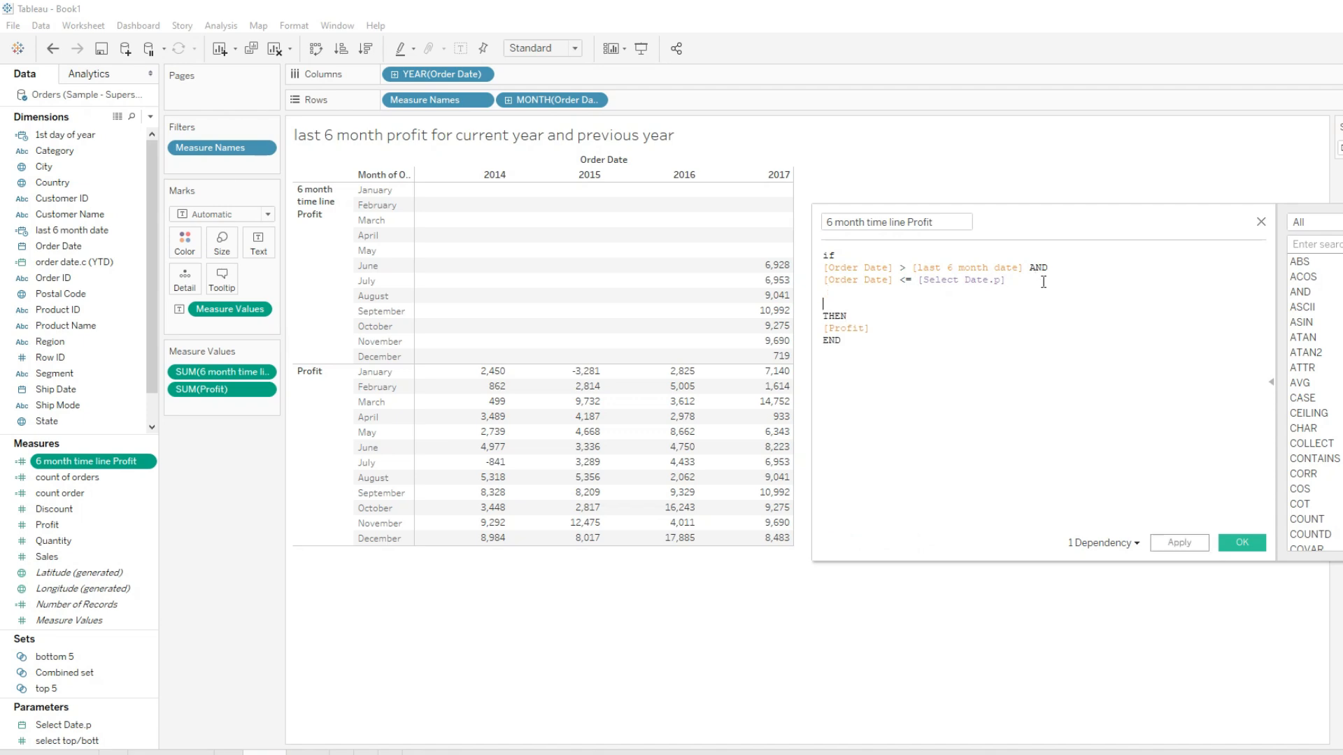
pyautogui.write('AND')
pyautogui.press('Return')
pyautogui.press('Return')
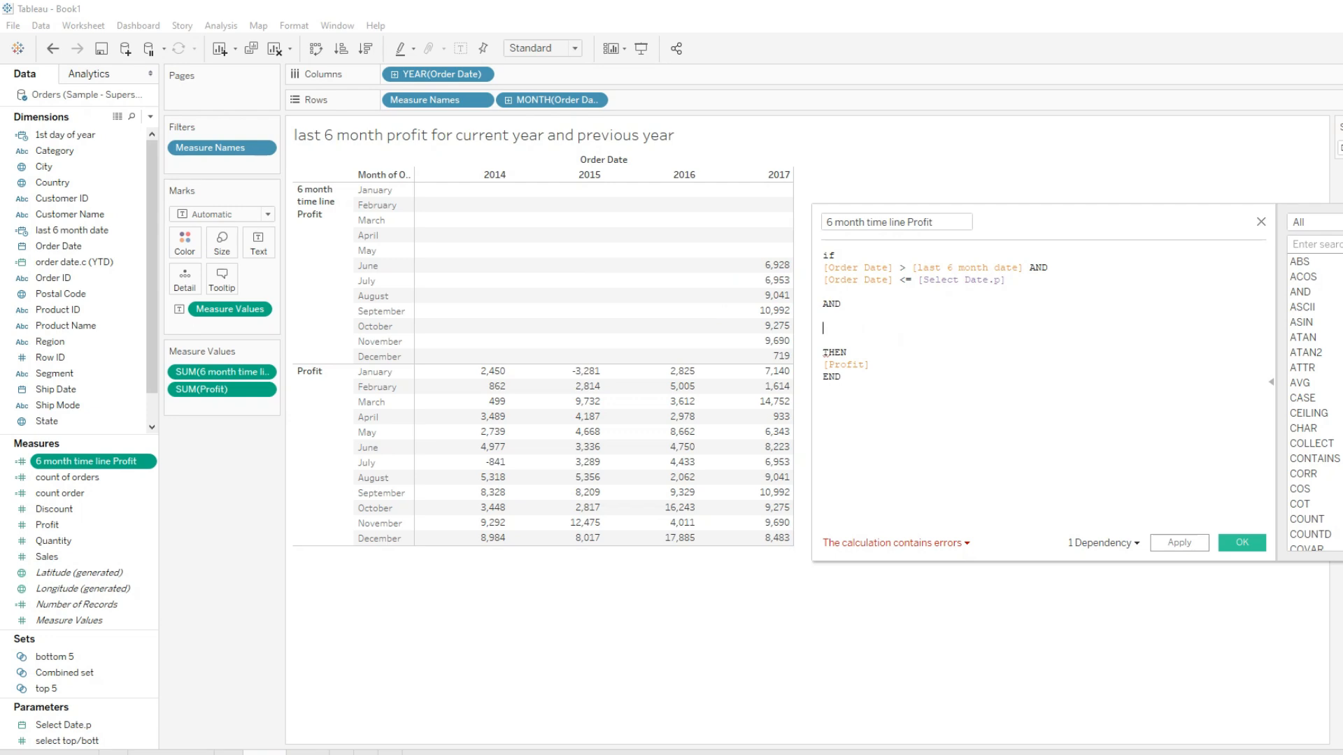
# Step: Start a second if block in the blank space between the newly added AND and THEN
pyautogui.click(1154, 343)
pyautogui.click(835, 322)
pyautogui.press('Return')
pyautogui.moveTo(1048, 214); pyautogui.dragTo(749, 189)
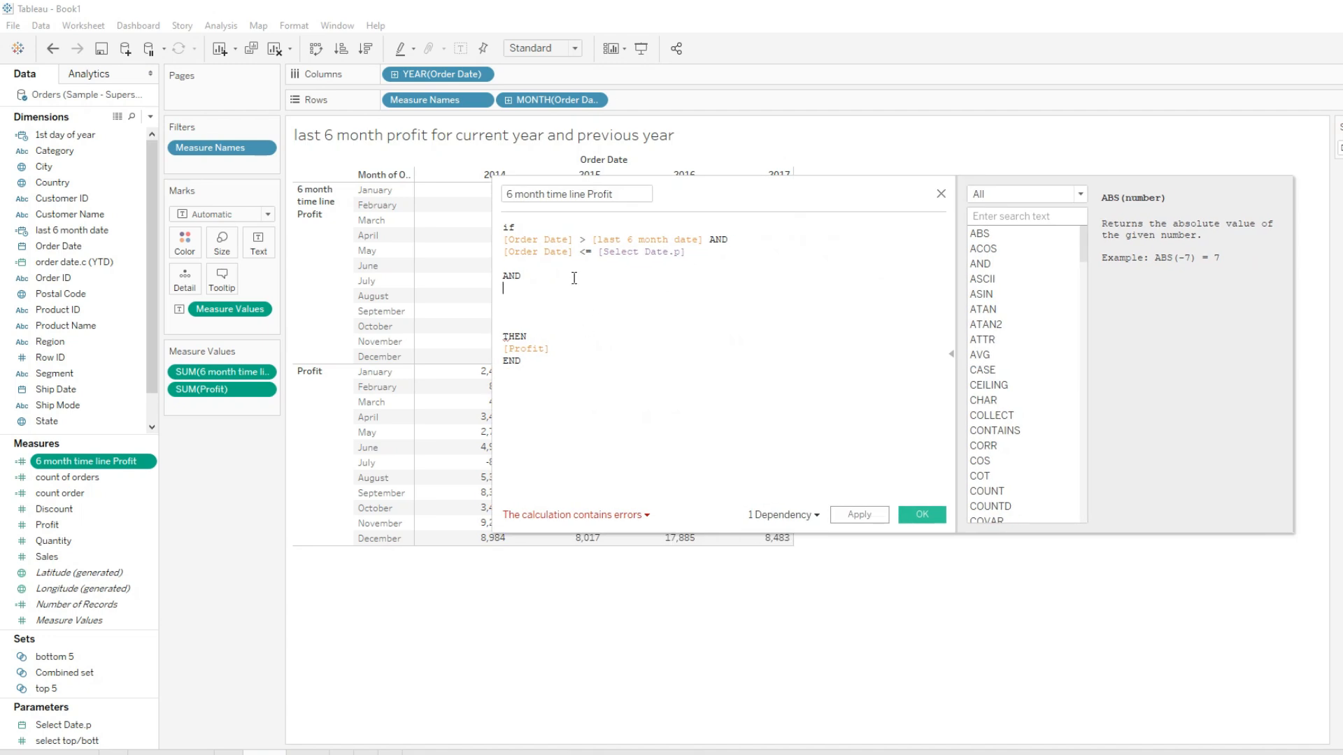
pyautogui.press('Return')
pyautogui.write('id')
pyautogui.press('BackSpace')
pyautogui.press('BackSpace')
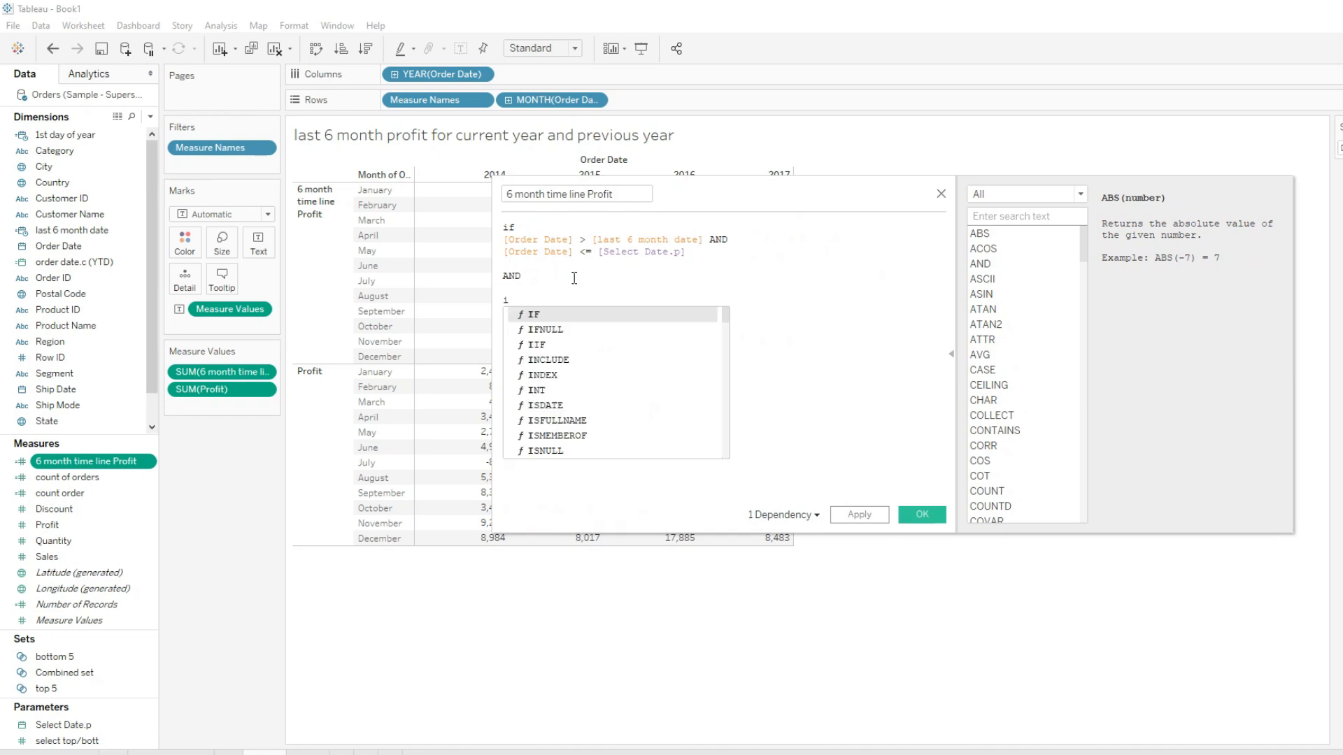
pyautogui.write('f')
pyautogui.press('Return')
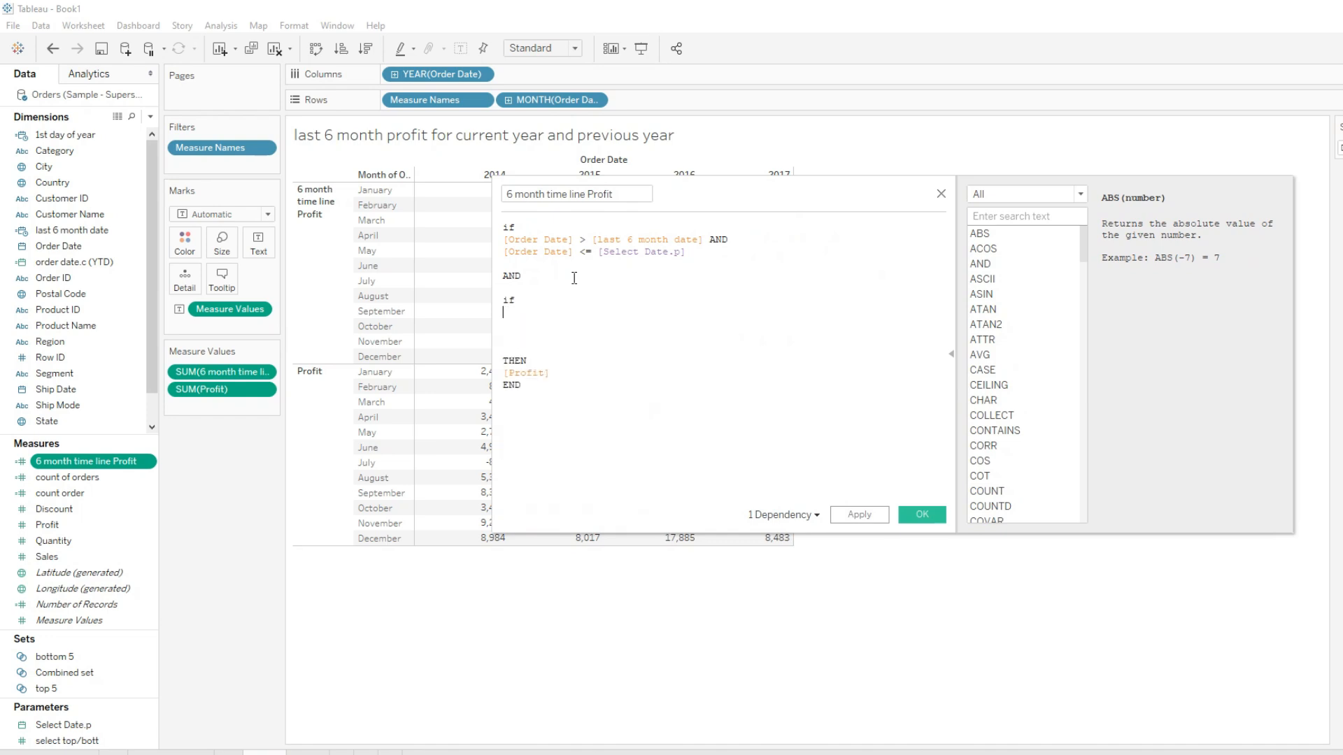
# Step: Write the second block's first condition as [Order Date] > DATEADD('year',-1,[Select Date.p])
pyautogui.write('[Order Date] > ')
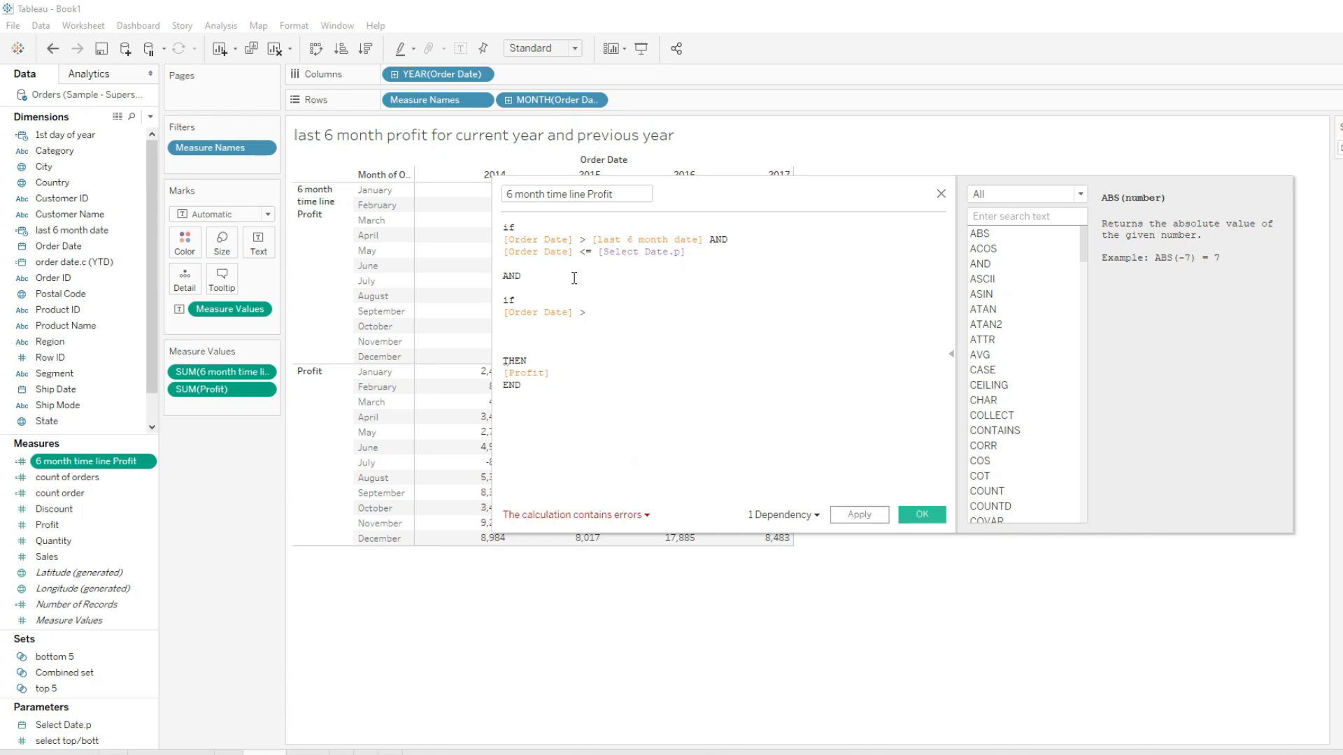
pyautogui.write('date')
pyautogui.press('Down')
pyautogui.press('Return')
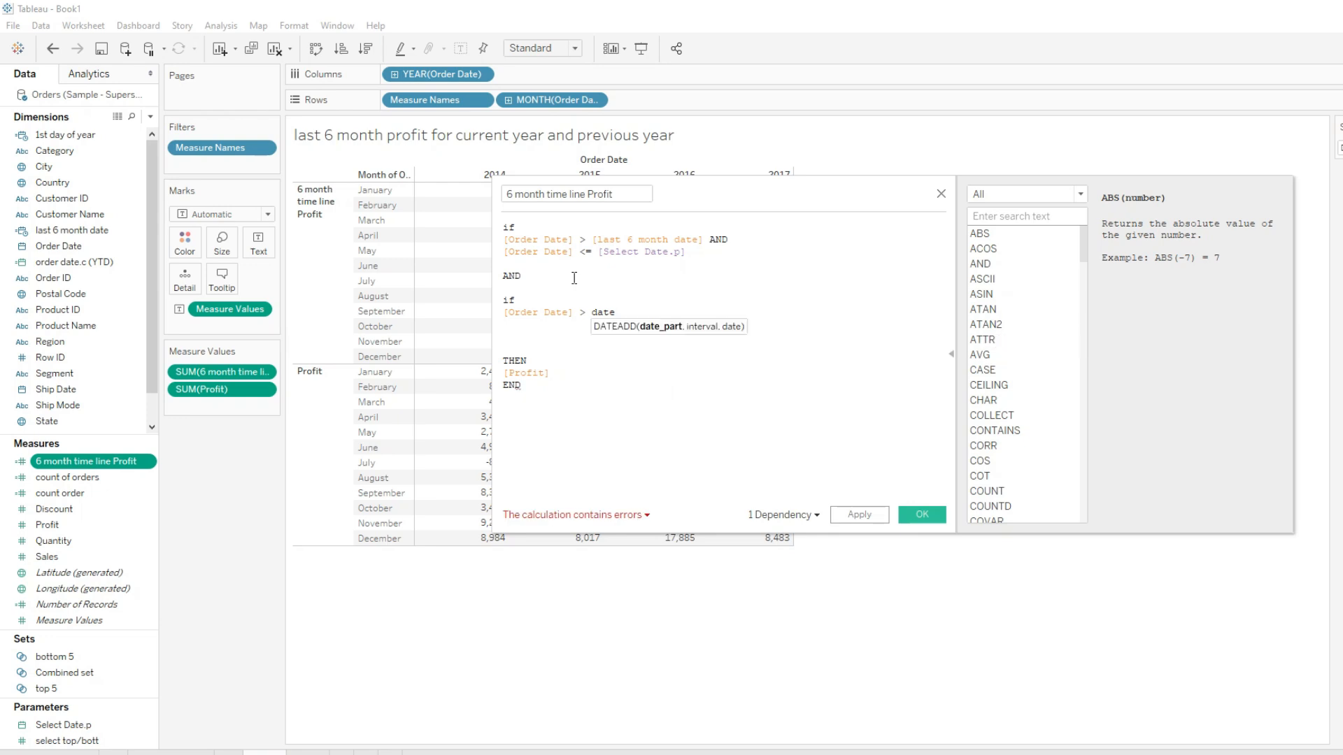
pyautogui.write("'")
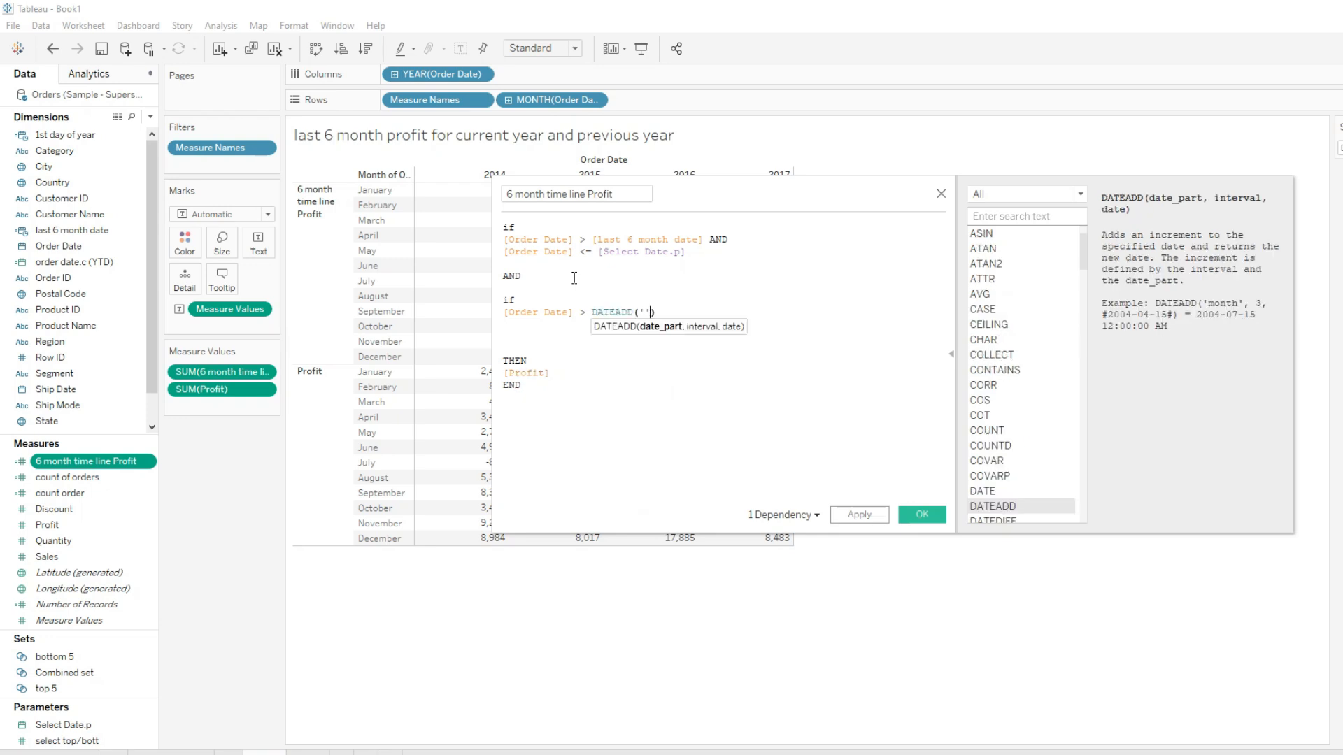
pyautogui.write('year')
pyautogui.press('Right')
pyautogui.write(',-1,')
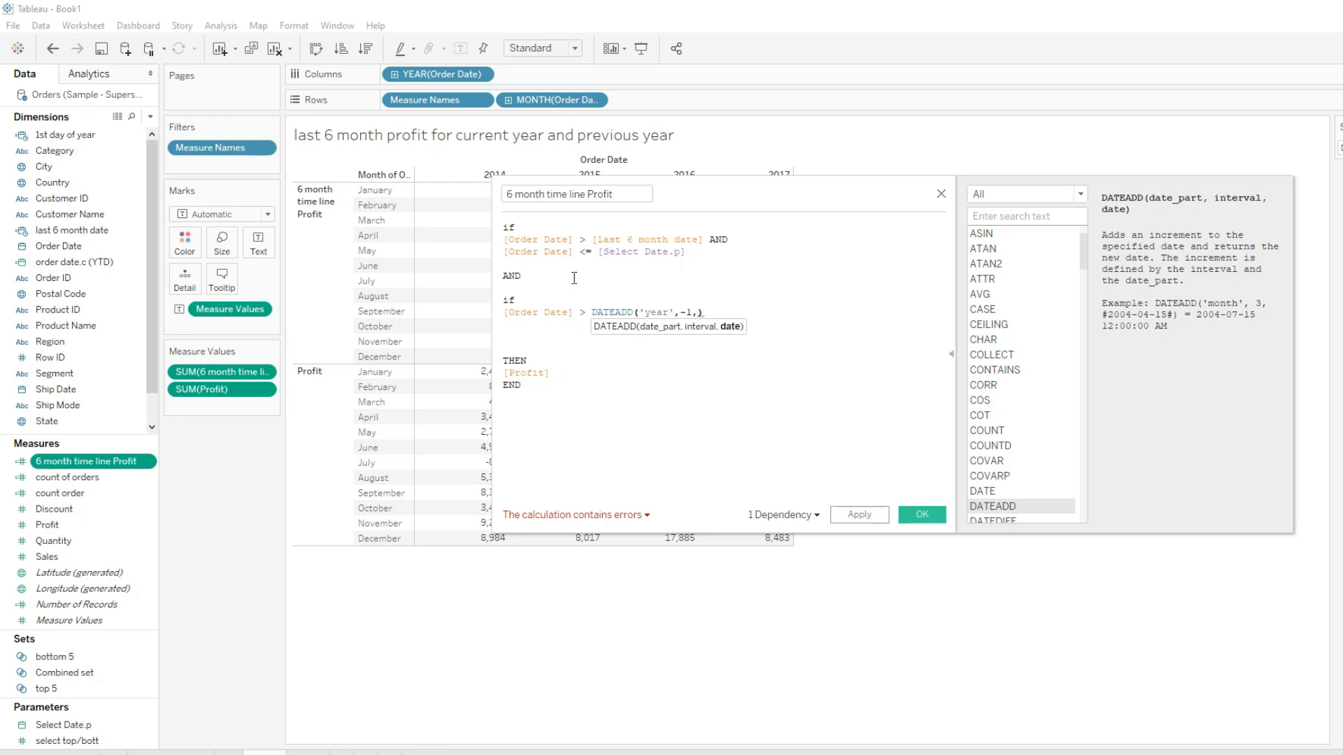
pyautogui.write('[Select Date.p])')
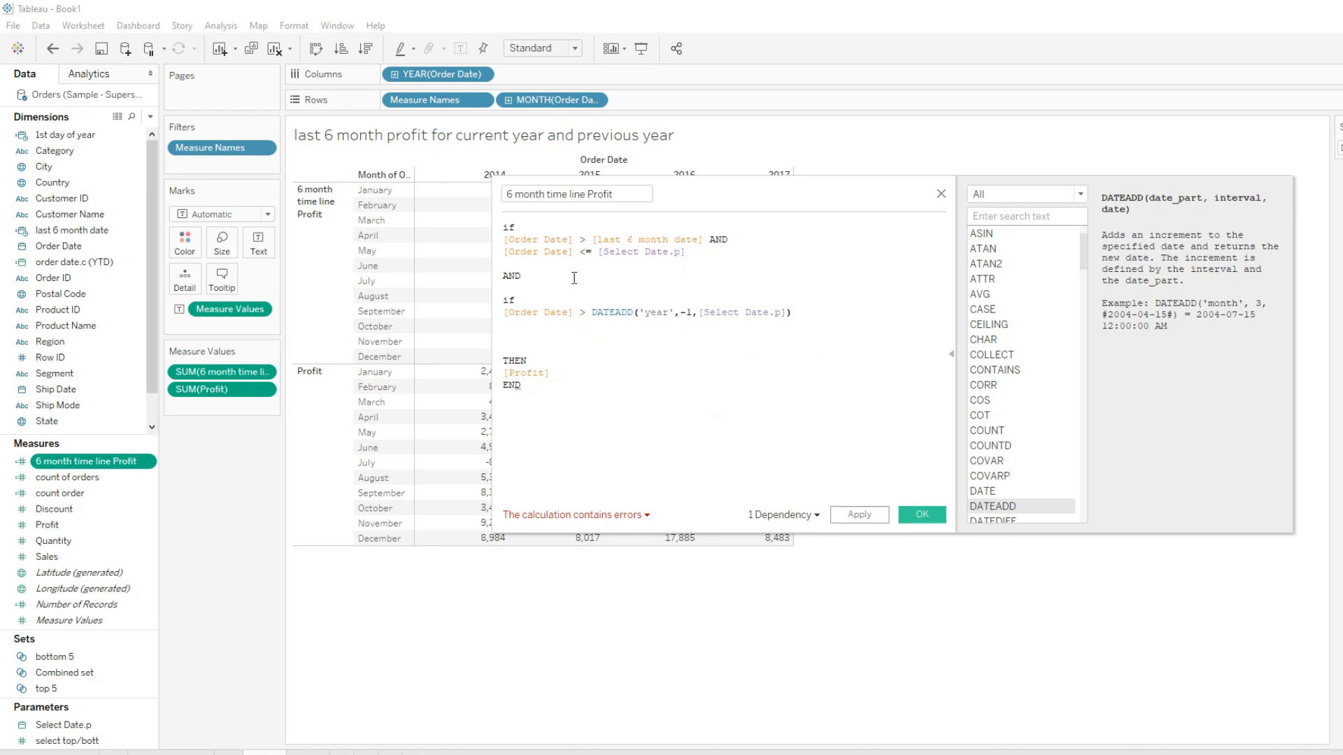
# Step: Append AND to that condition and begin a new line with [Order Date] <=
pyautogui.write(' AN')
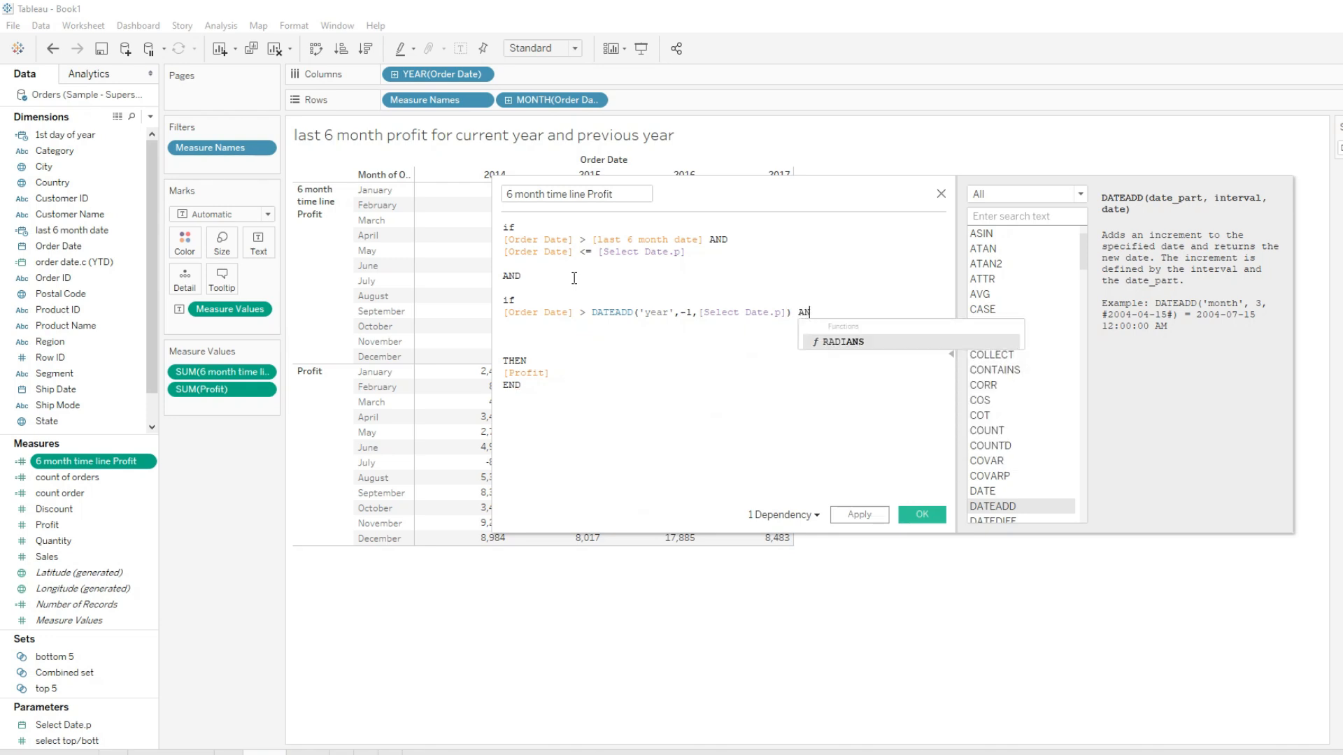
pyautogui.write('D')
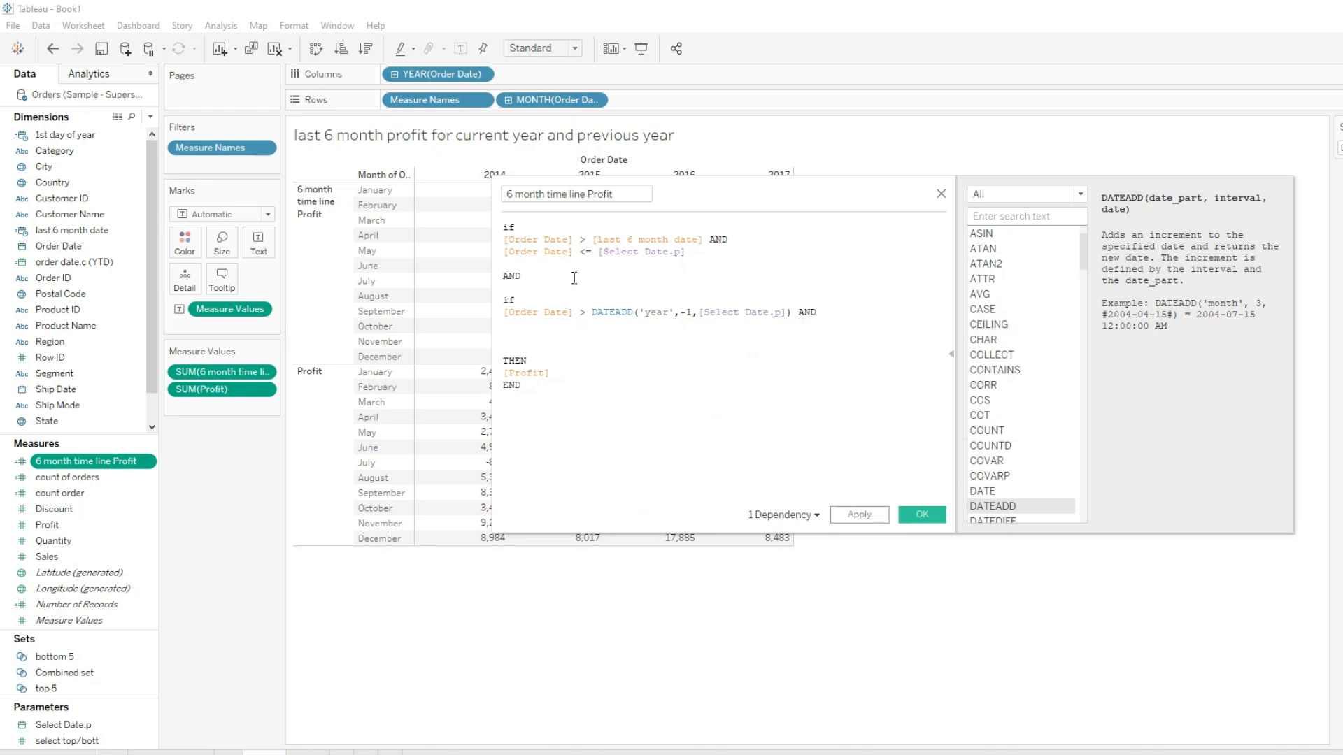
pyautogui.press('Return')
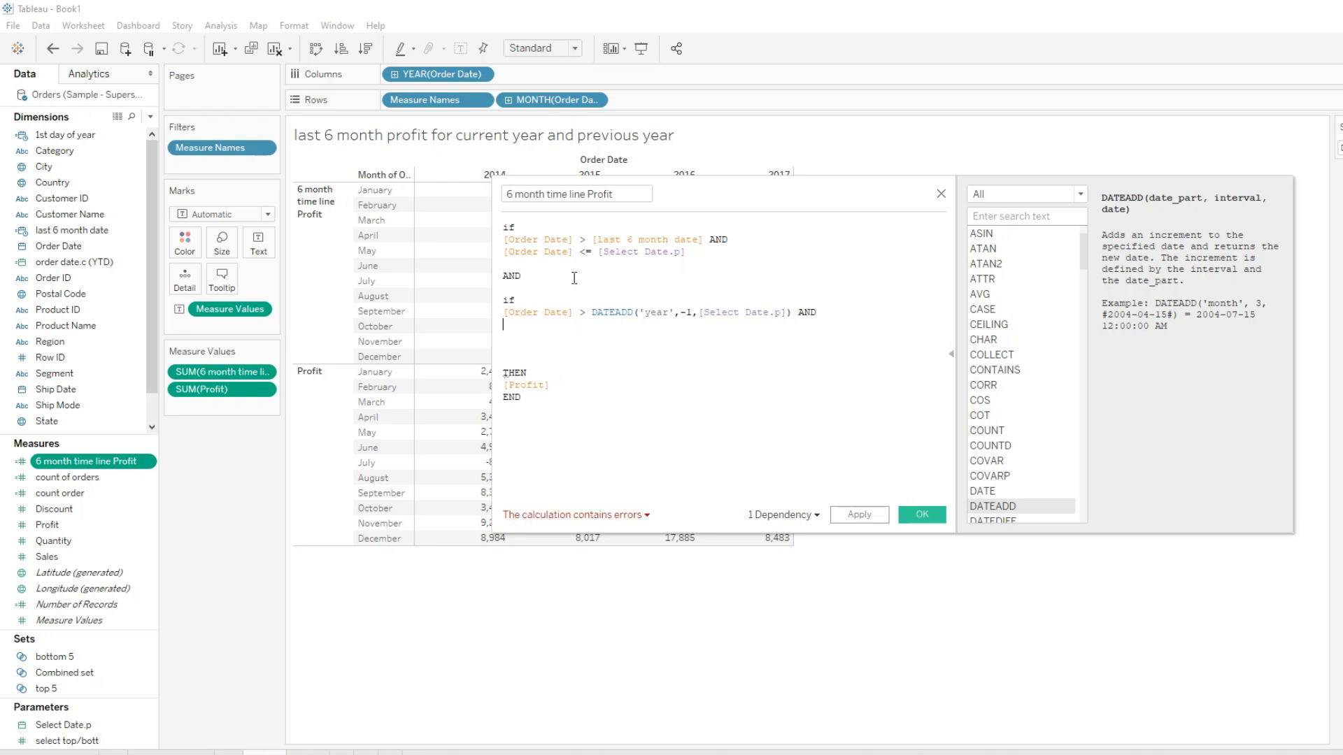
pyautogui.write('[Order Date]')
pyautogui.press('Return')
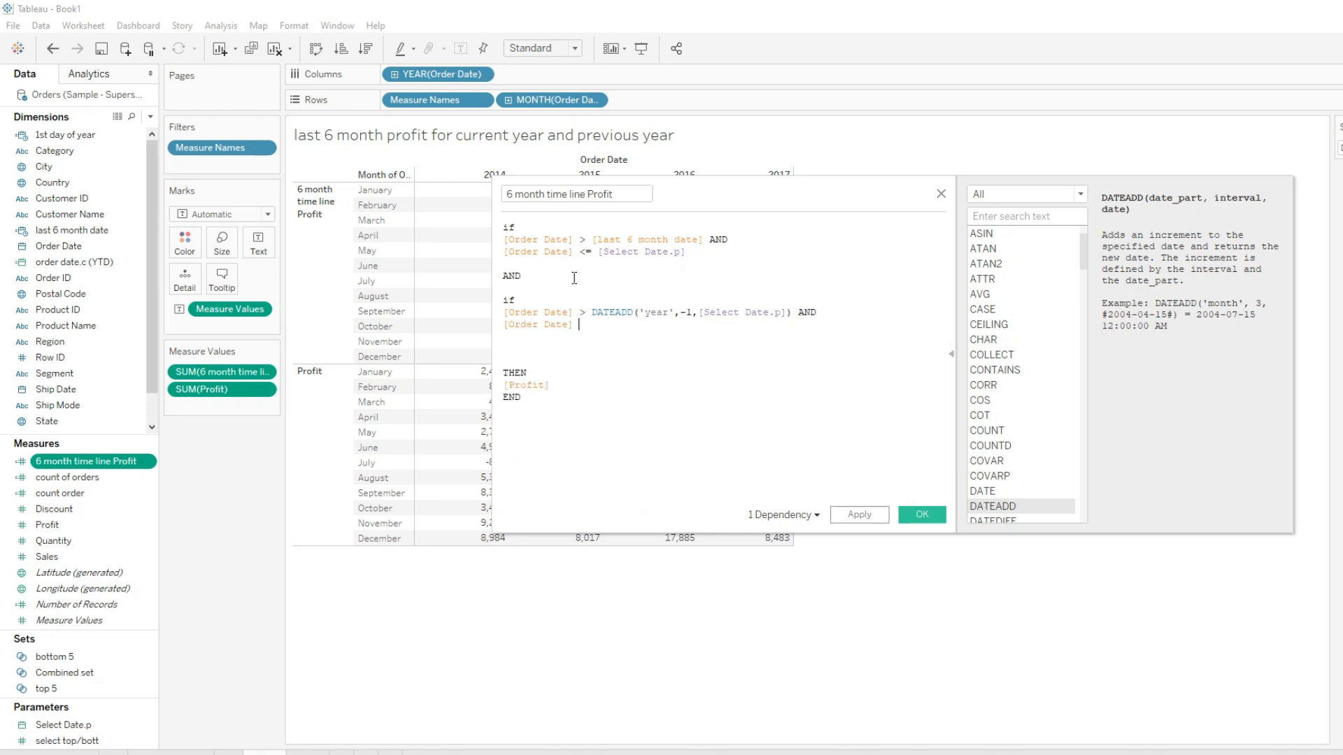
pyautogui.write('<= ')
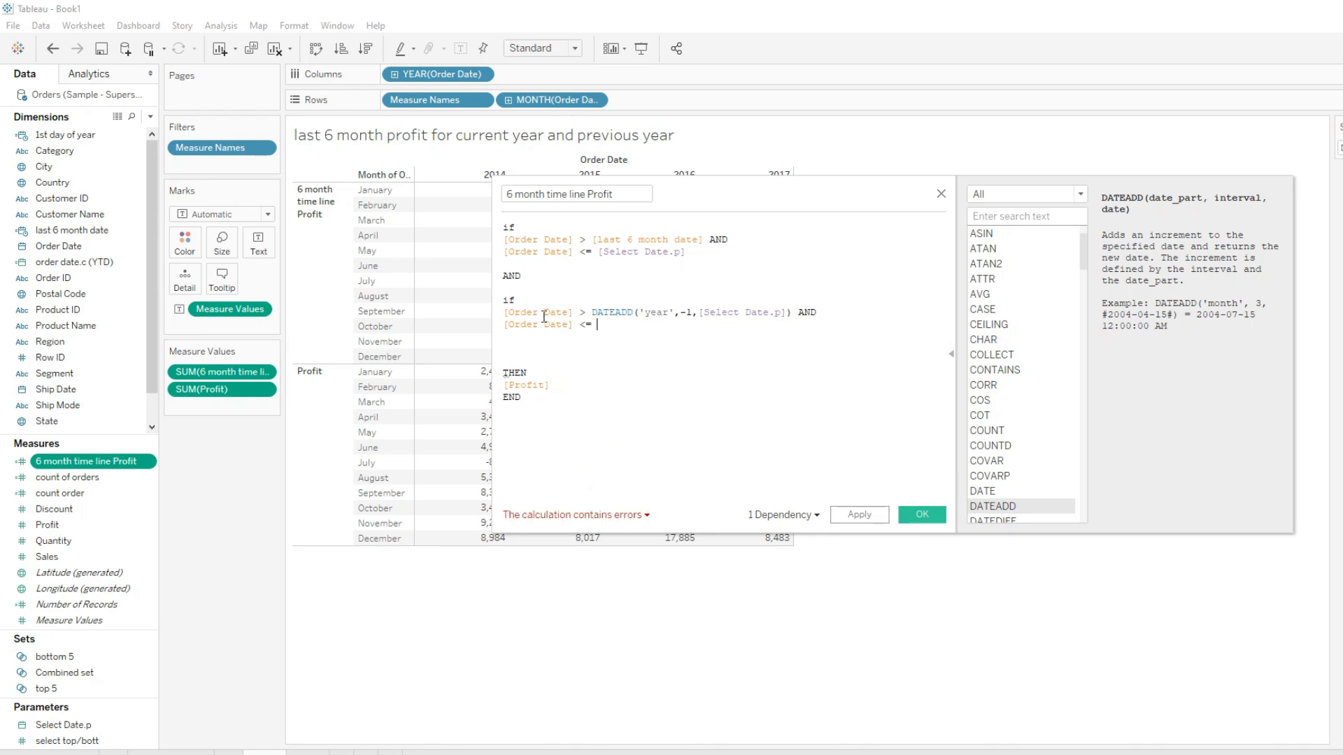
# Step: Complete the <= comparison with DATEADD('year',-1,[Select Date.p]), copied from the line above
pyautogui.write('date')
pyautogui.press('Down')
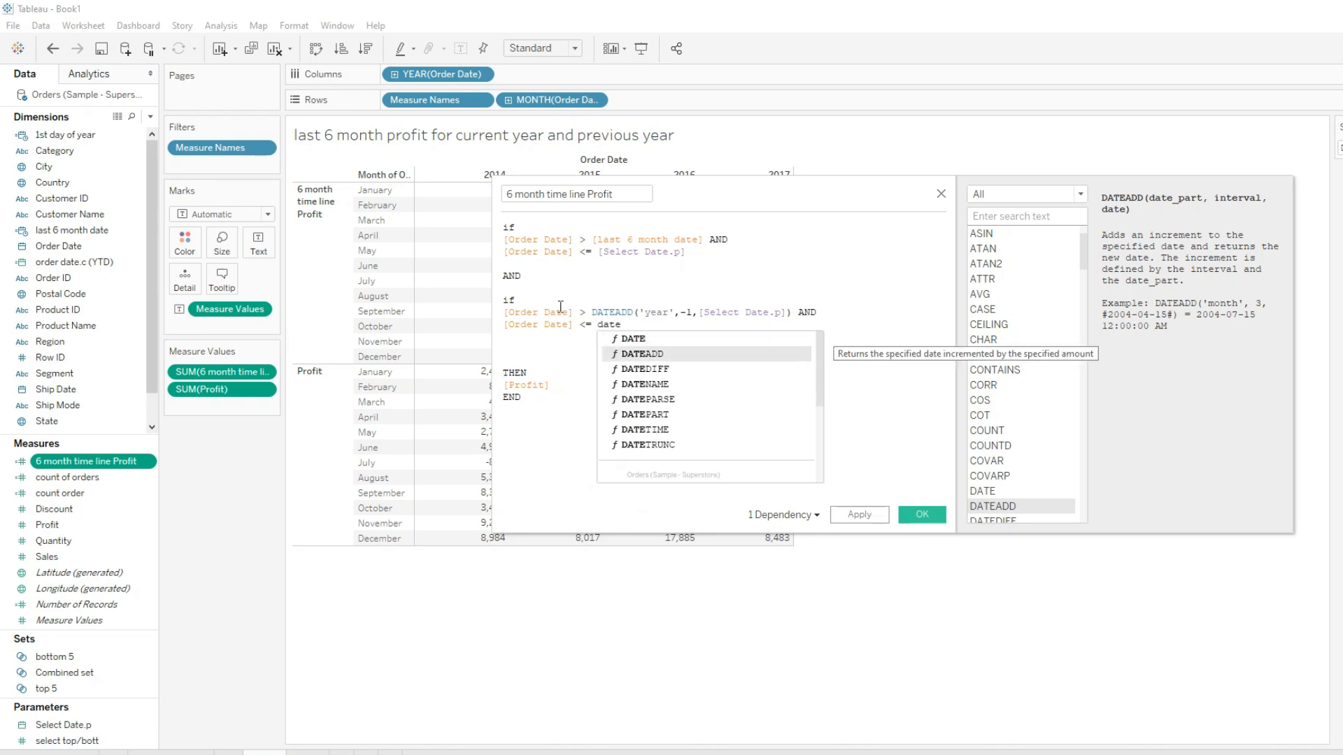
pyautogui.press('Return')
pyautogui.write("''")
pyautogui.press('Left')
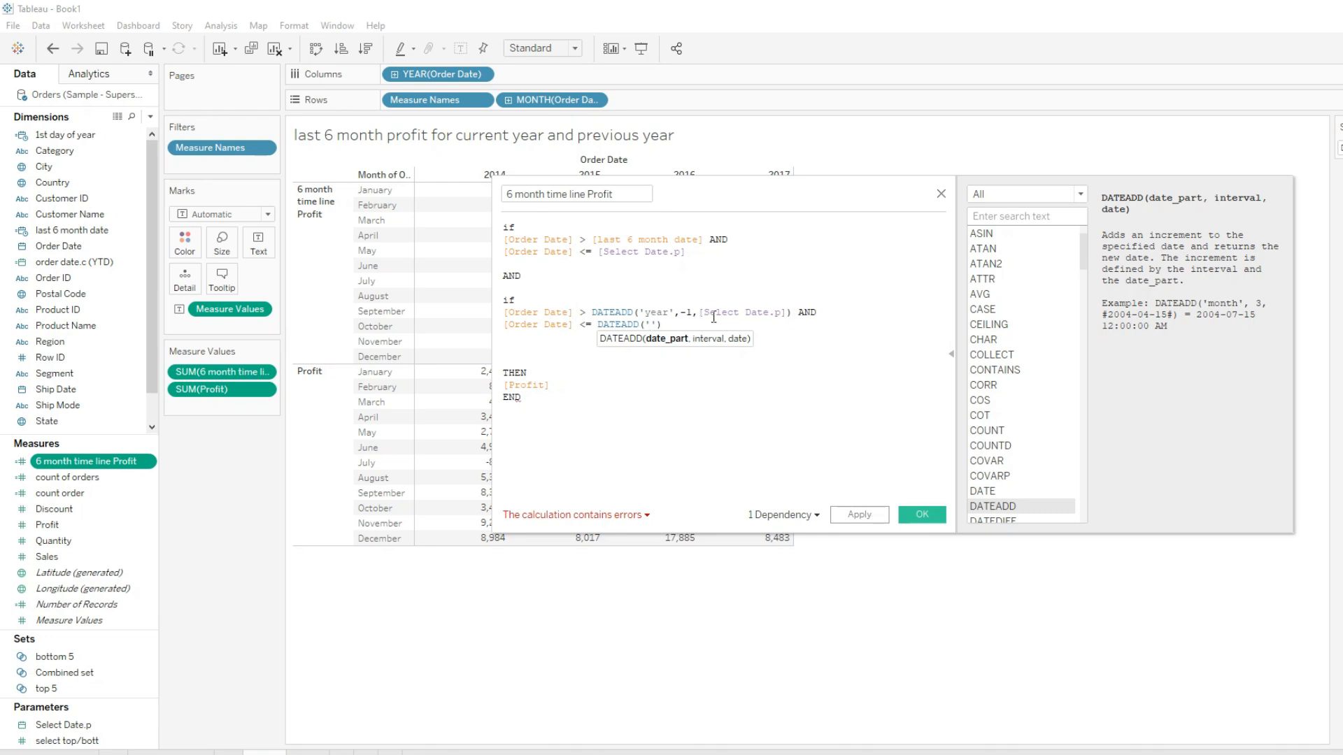
pyautogui.write('year')
pyautogui.write(',')
pyautogui.press('Left')
pyautogui.press('Left')
pyautogui.moveTo(593, 312); pyautogui.dragTo(792, 312)
pyautogui.hotkey('ctrl', 'c')
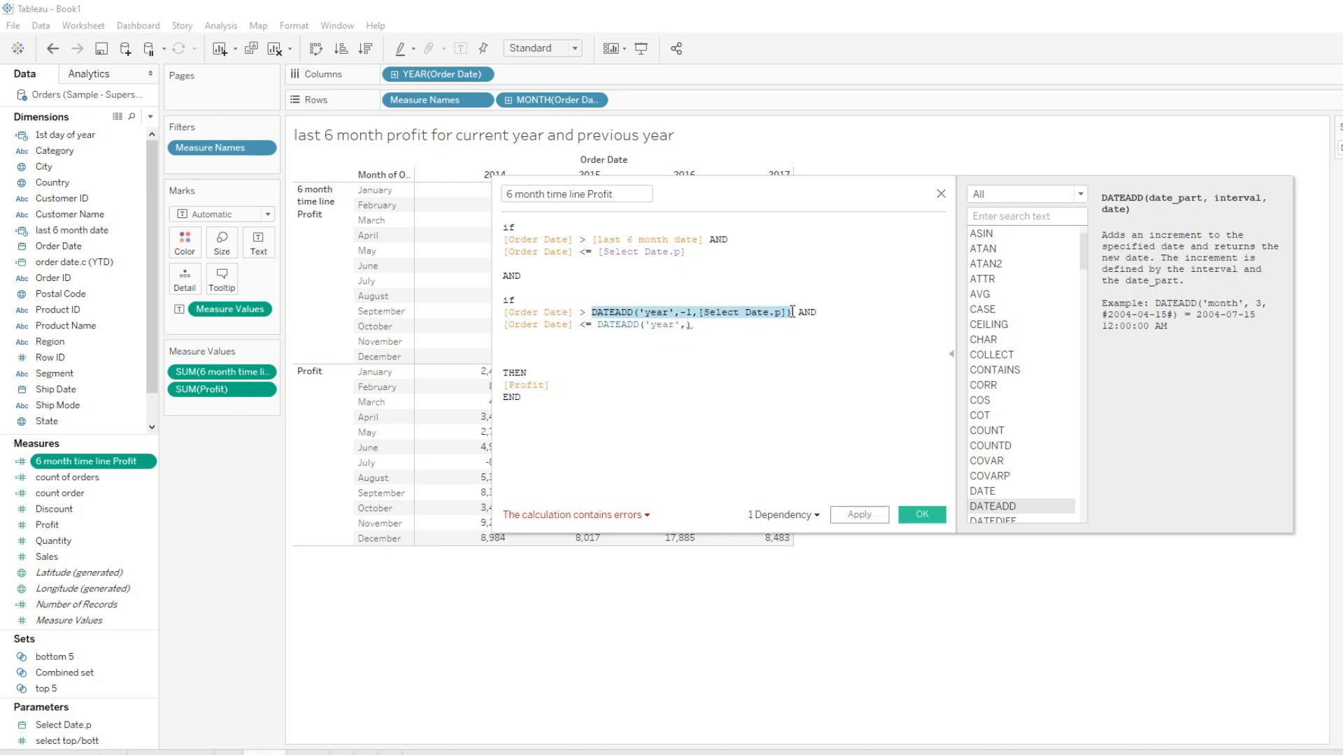
pyautogui.moveTo(596, 326); pyautogui.dragTo(700, 325)
pyautogui.hotkey('ctrl', 'v')
# Step: Replace [Select Date.p] in the second block's > condition with a nested DATEADD('month', -6, [Select Date.p])
pyautogui.moveTo(786, 312); pyautogui.dragTo(701, 318)
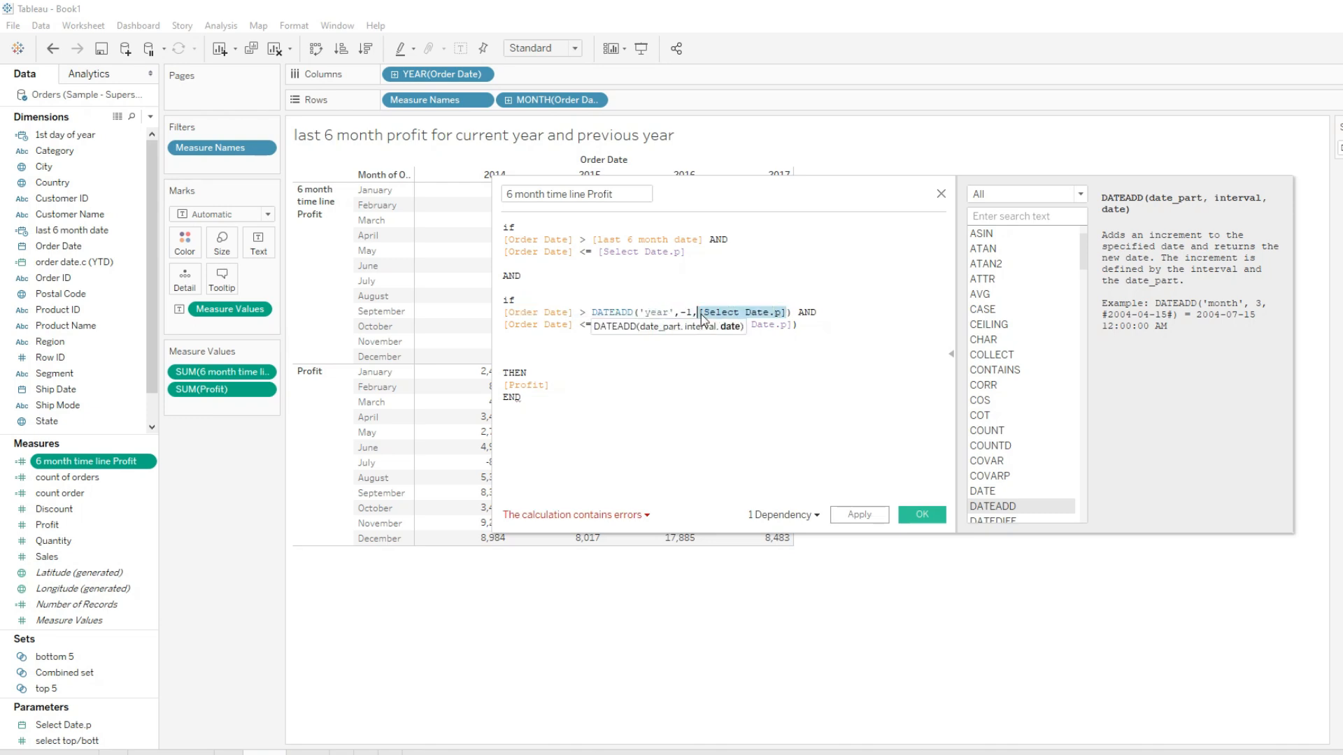
pyautogui.write('dateadd')
pyautogui.press('Return')
pyautogui.write("''")
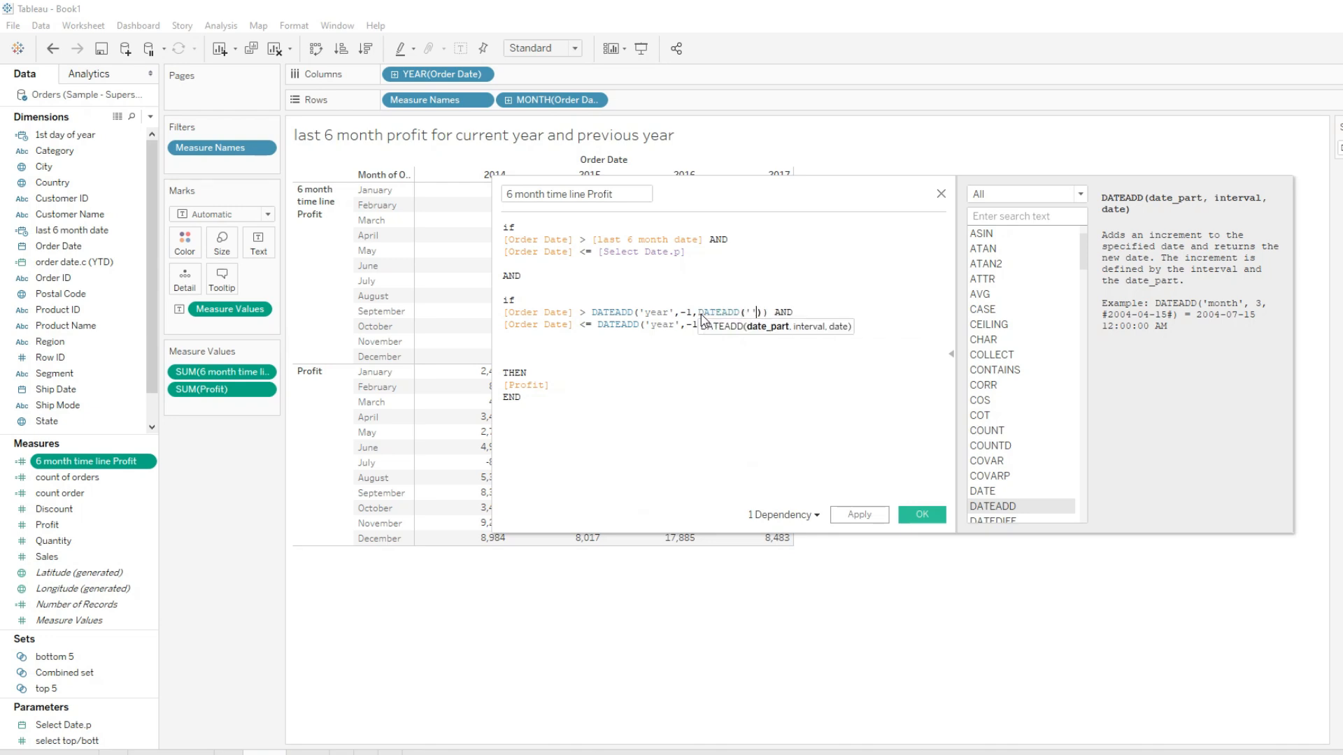
pyautogui.write('month')
pyautogui.press('Right')
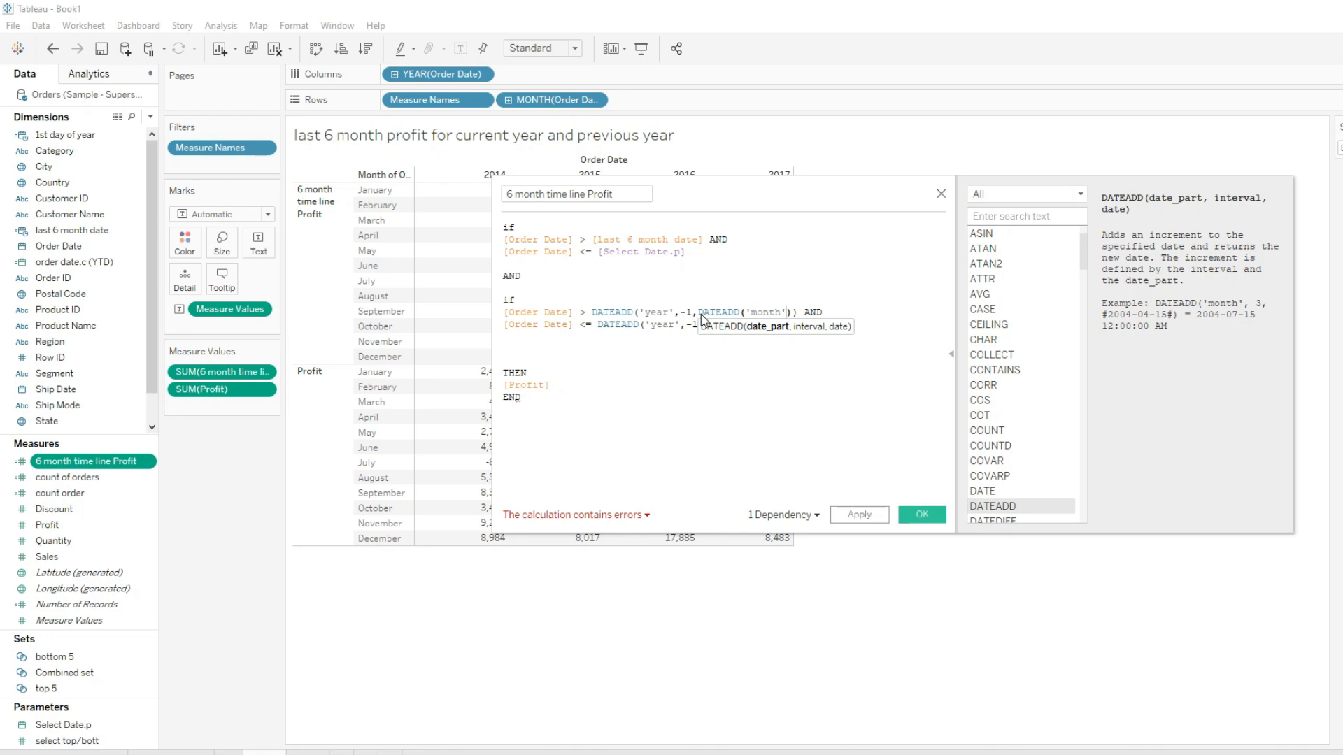
pyautogui.write(', -6, sele')
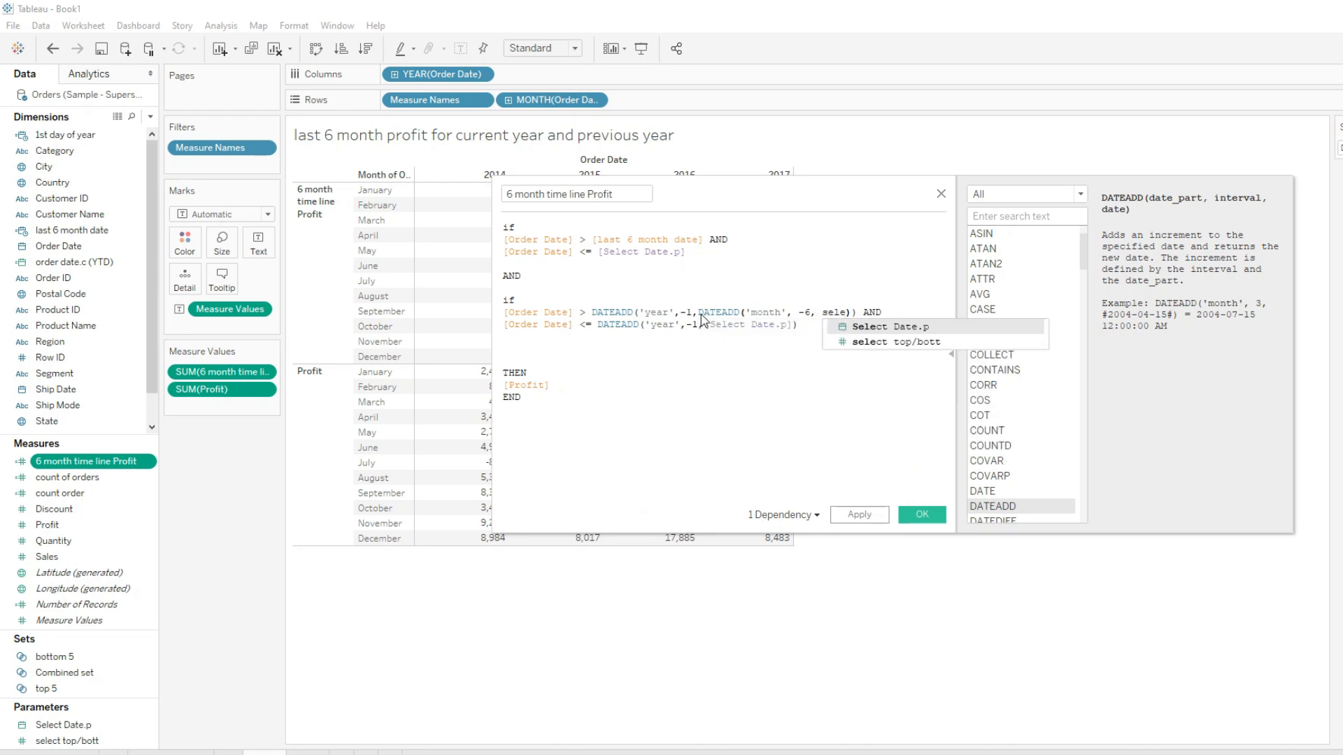
pyautogui.press('Return')
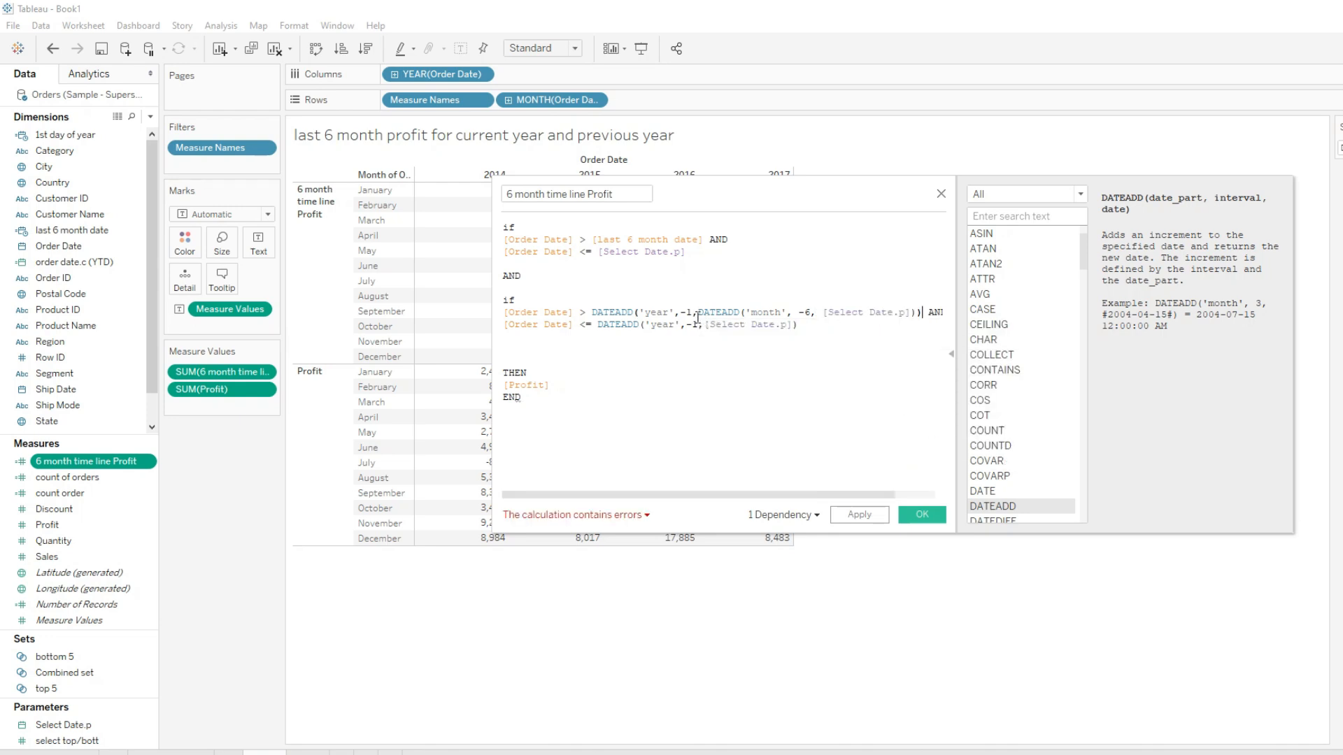
# Step: Check the calculation's errors, move the second block's AND onto its own line, and delete the second if
pyautogui.click(590, 514)
pyautogui.click(584, 492)
pyautogui.moveTo(585, 492); pyautogui.dragTo(546, 484)
pyautogui.press('Return')
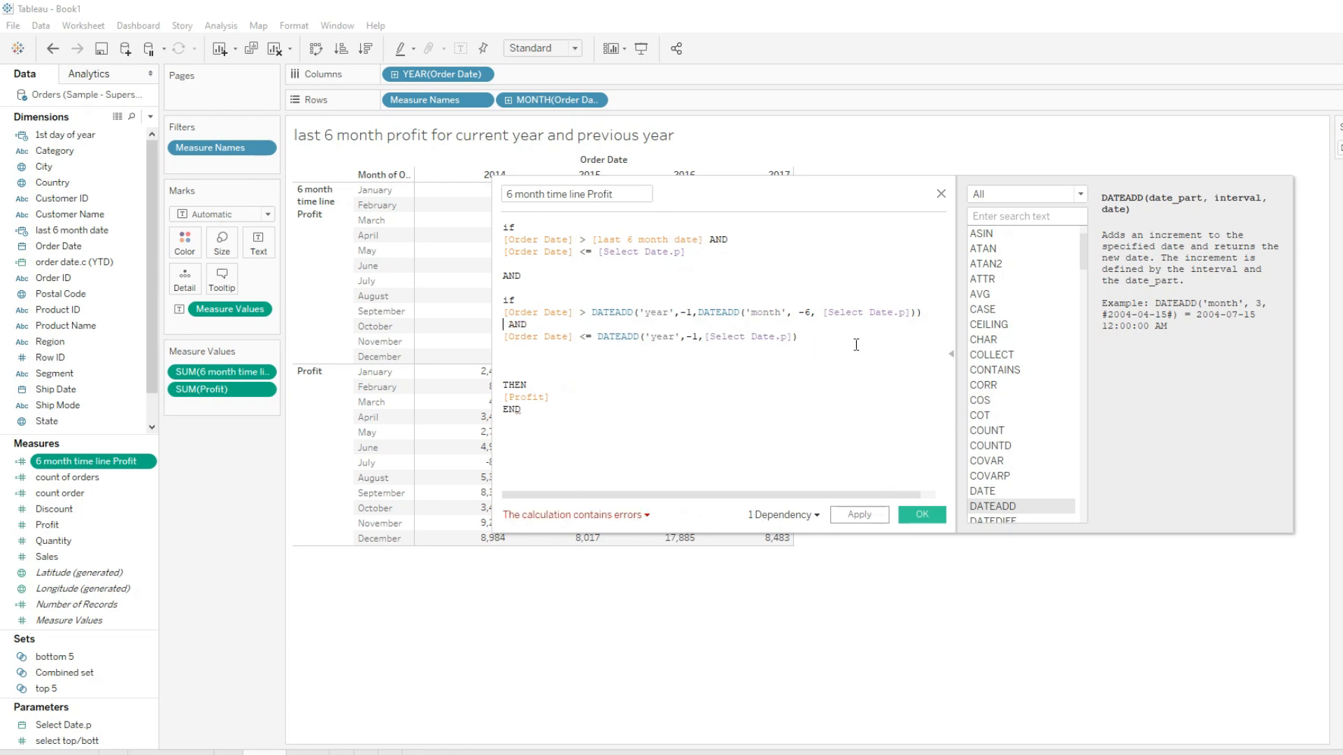
pyautogui.moveTo(524, 299); pyautogui.dragTo(480, 303)
pyautogui.press('BackSpace')
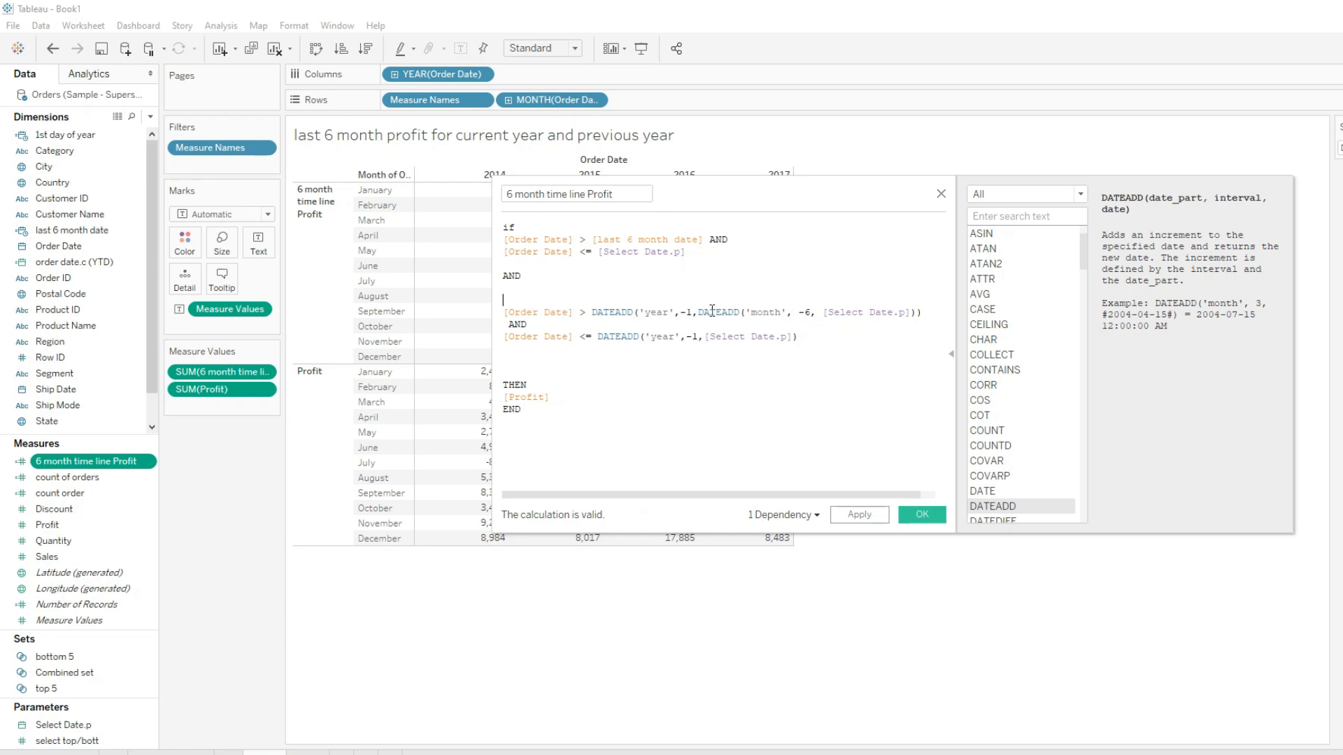
# Step: Apply the revised 6 month time line Profit calculation and move its editor clear of the results table
pyautogui.moveTo(745, 312); pyautogui.dragTo(870, 315)
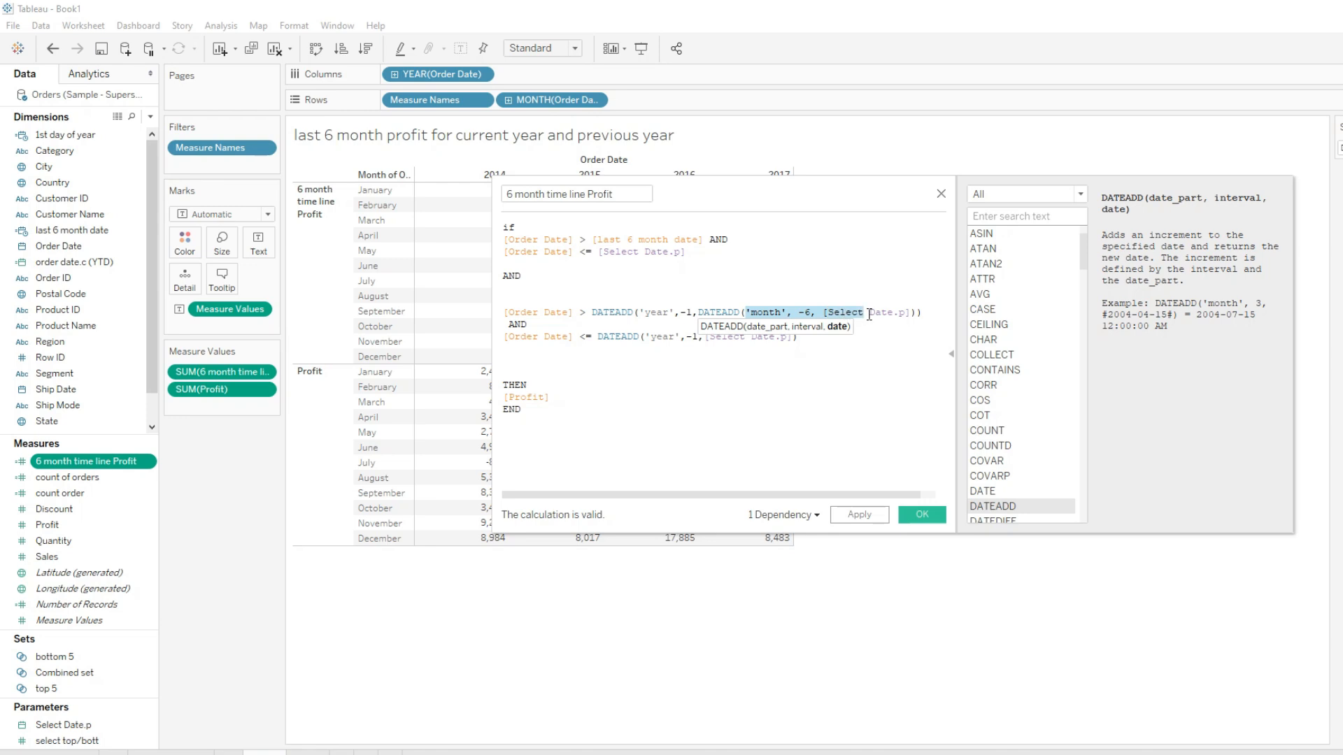
pyautogui.moveTo(575, 313); pyautogui.dragTo(591, 312)
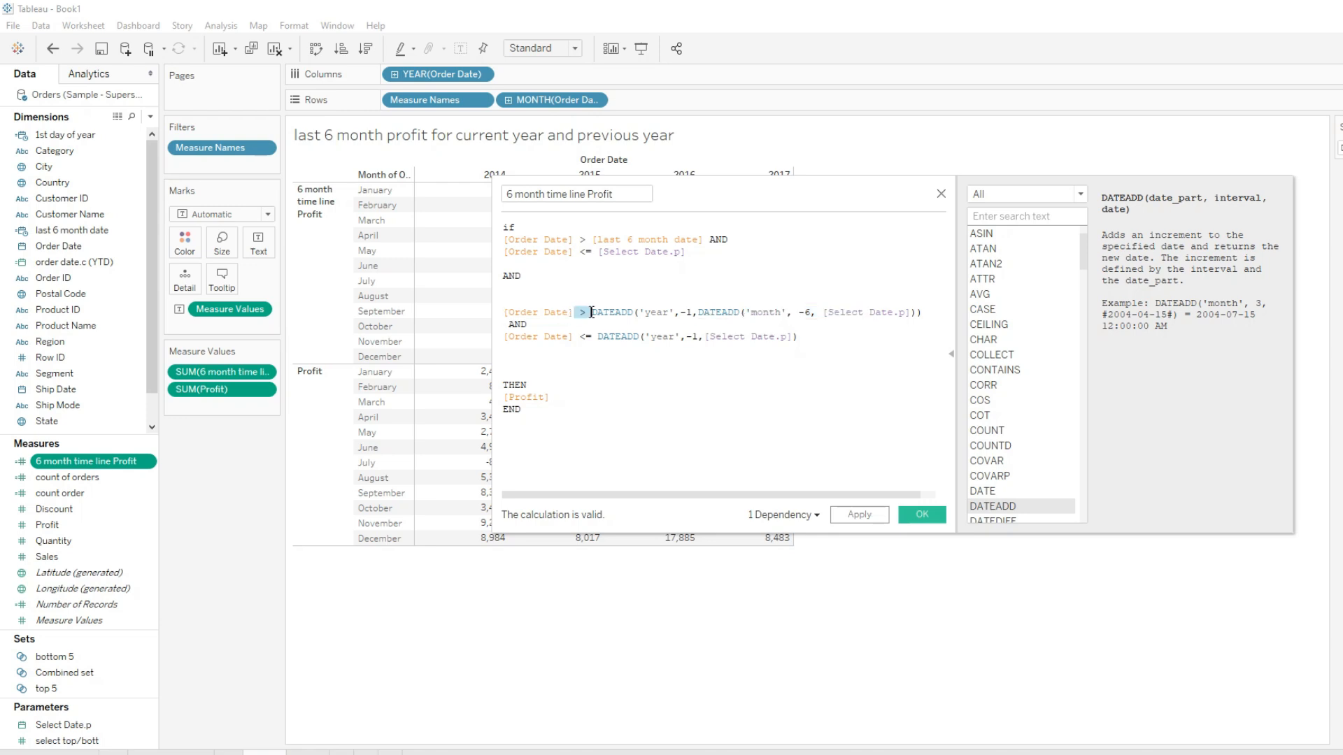
pyautogui.click(544, 312)
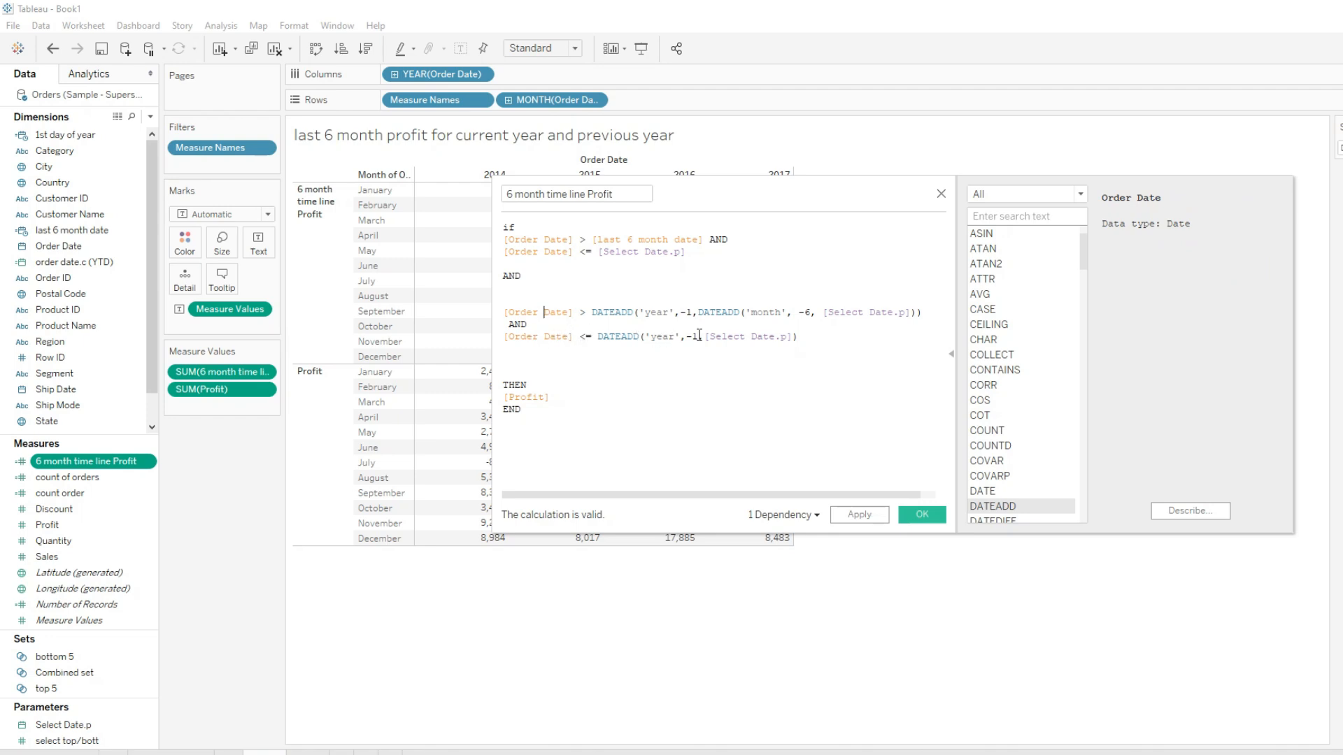
pyautogui.click(853, 519)
pyautogui.moveTo(858, 192); pyautogui.dragTo(806, 345)
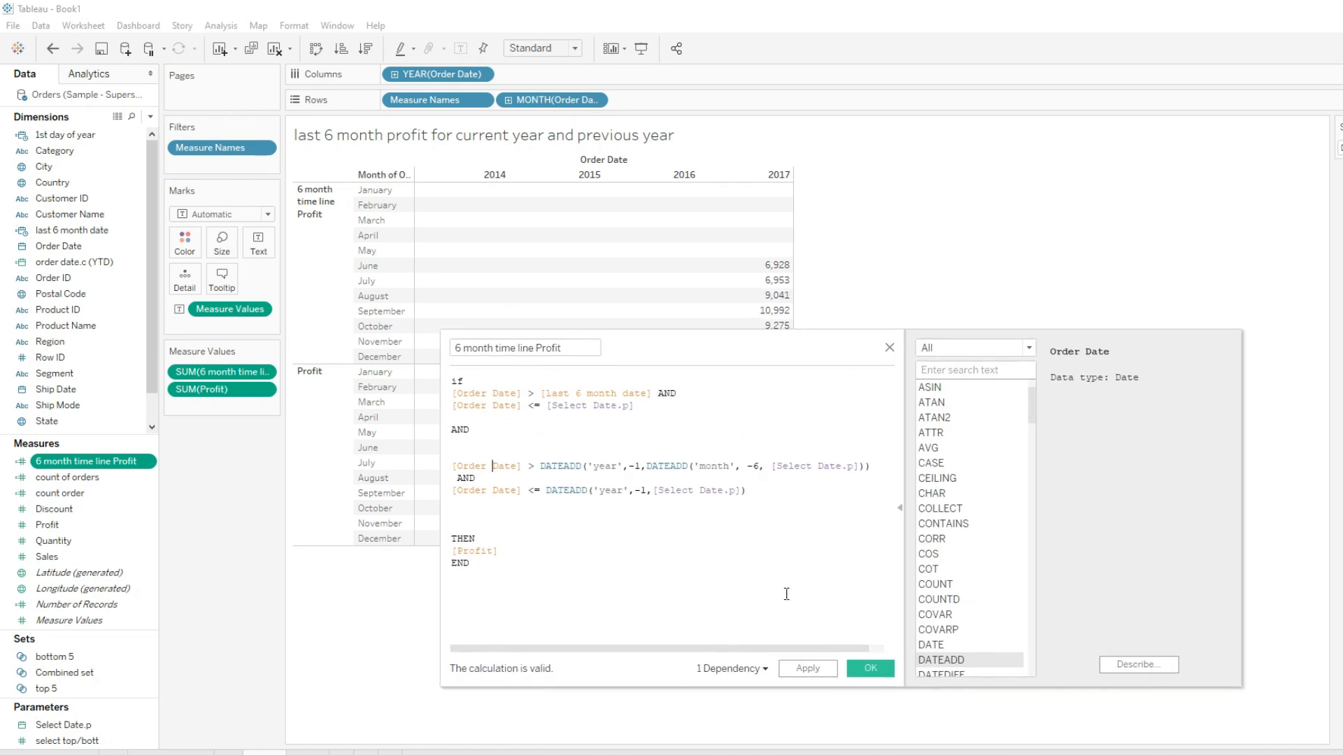
pyautogui.click(810, 669)
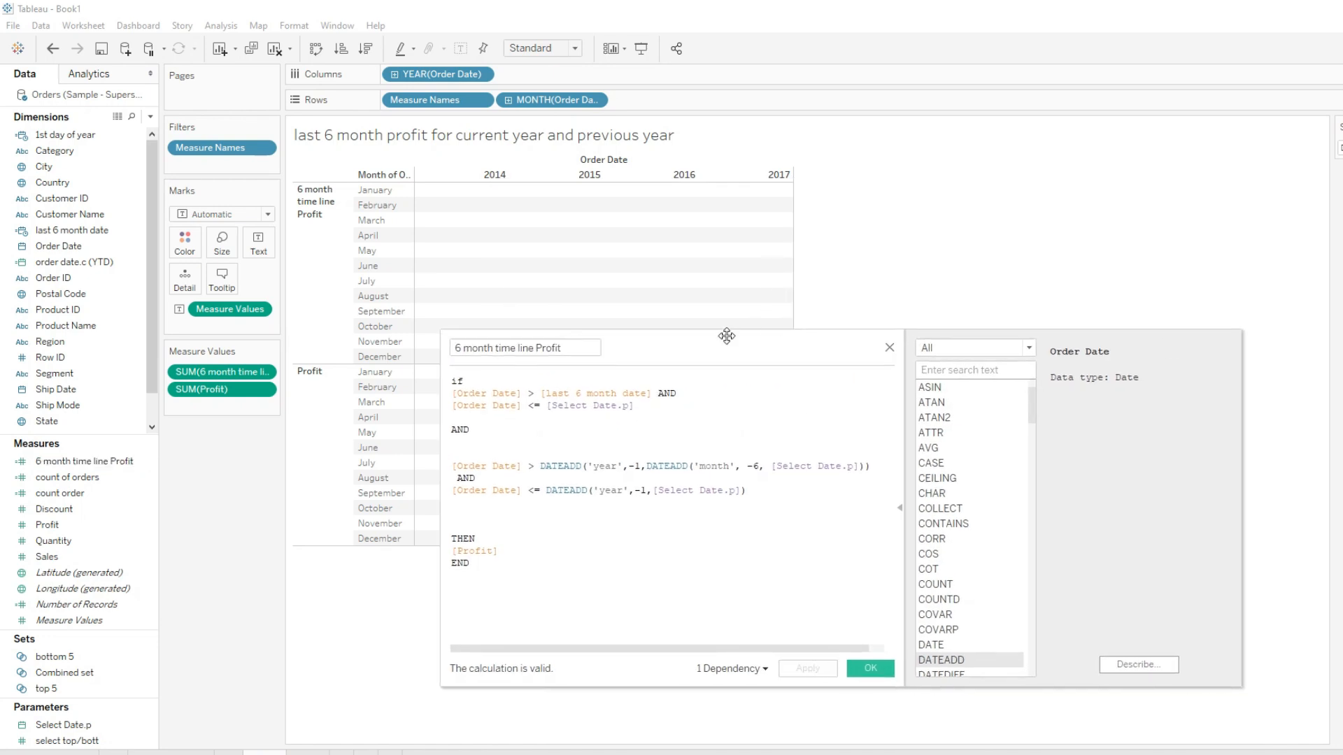
pyautogui.moveTo(704, 347); pyautogui.dragTo(1074, 153)
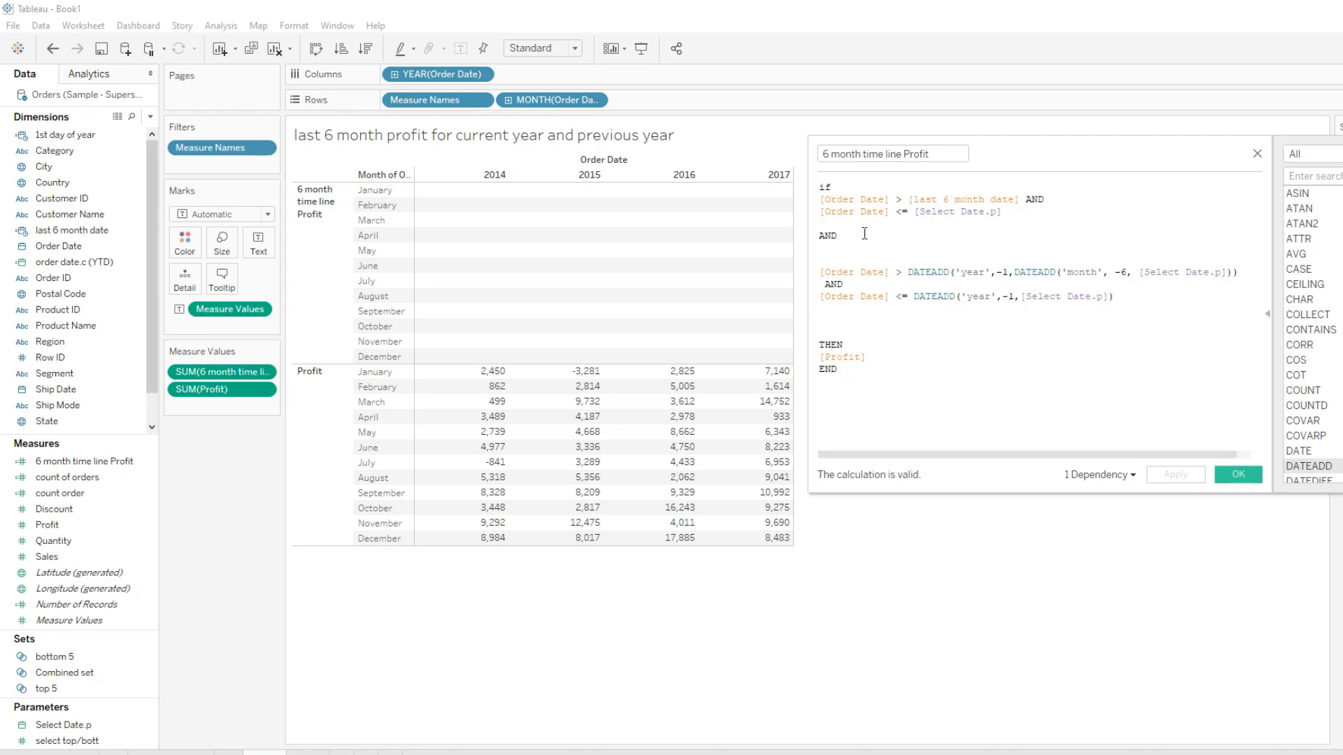
# Step: Replace the AND between the two date-range blocks with OR and apply the calculation
pyautogui.moveTo(865, 233); pyautogui.dragTo(804, 240)
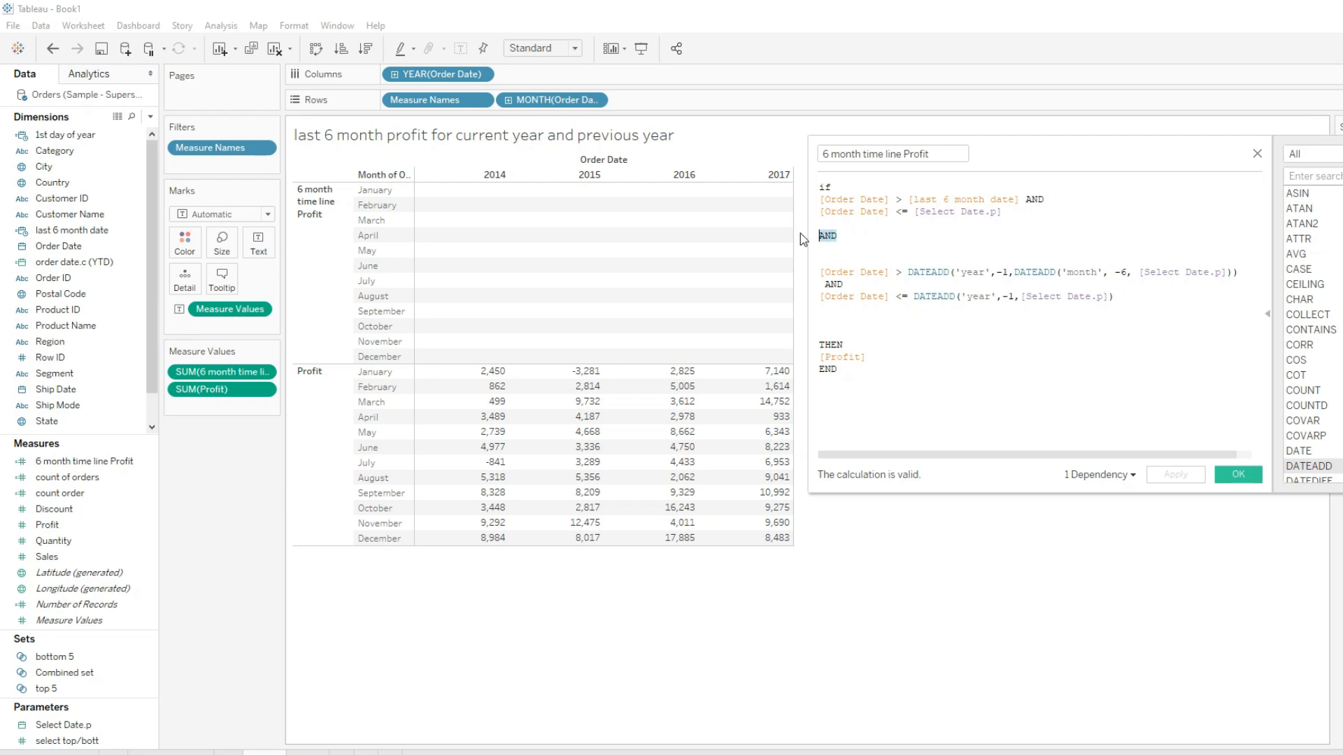
pyautogui.write('OR')
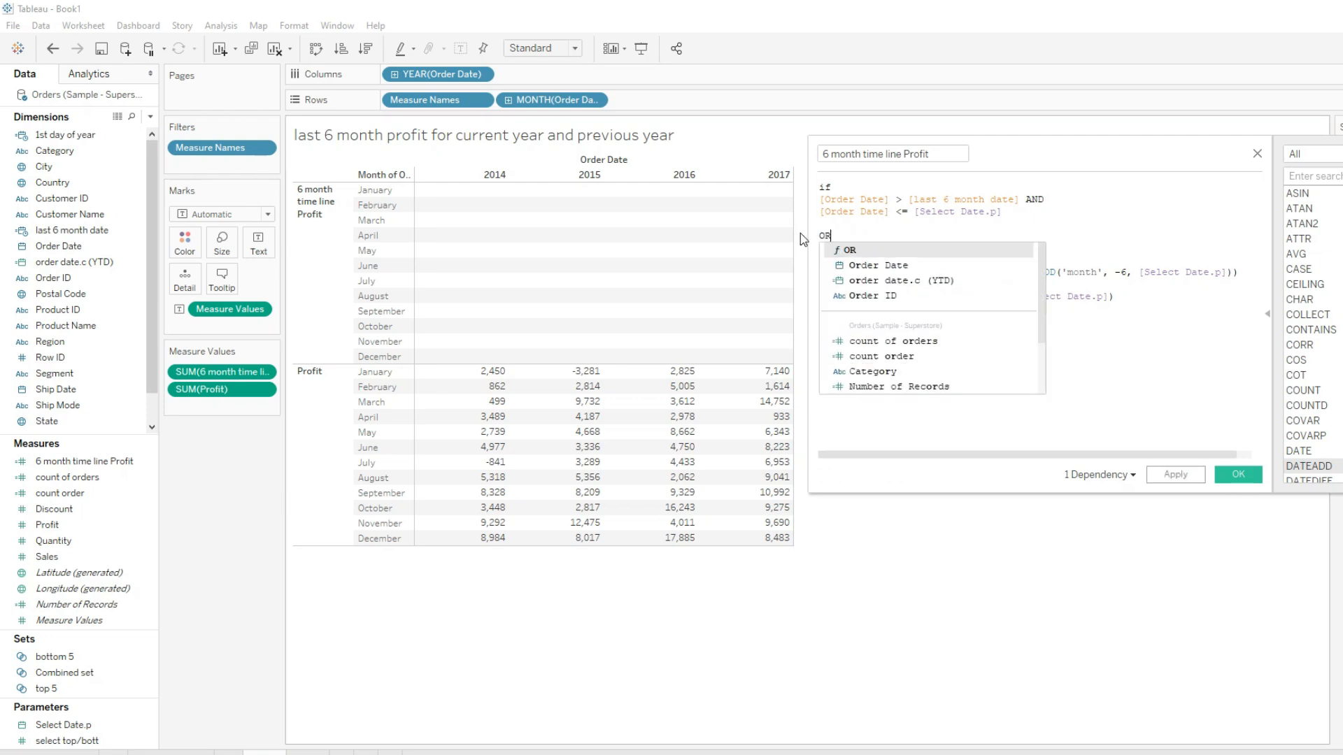
pyautogui.click(1045, 227)
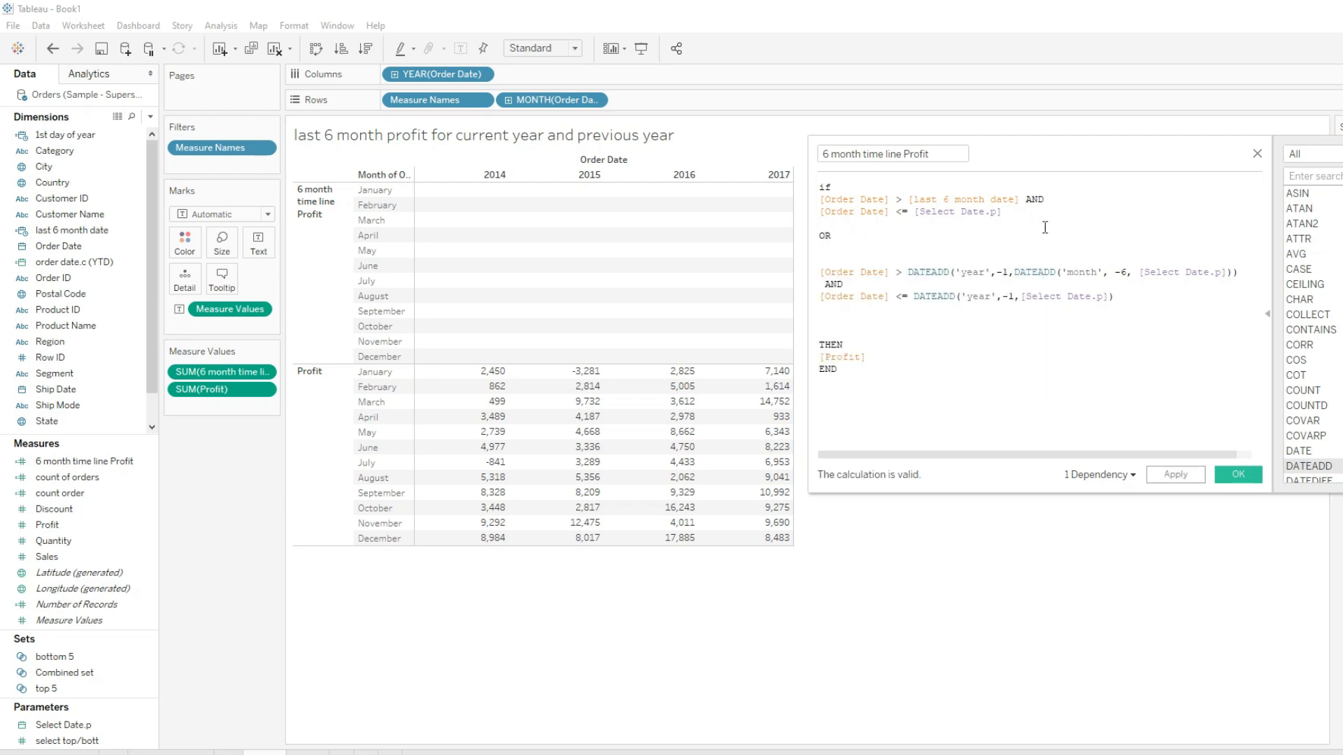
pyautogui.click(1175, 475)
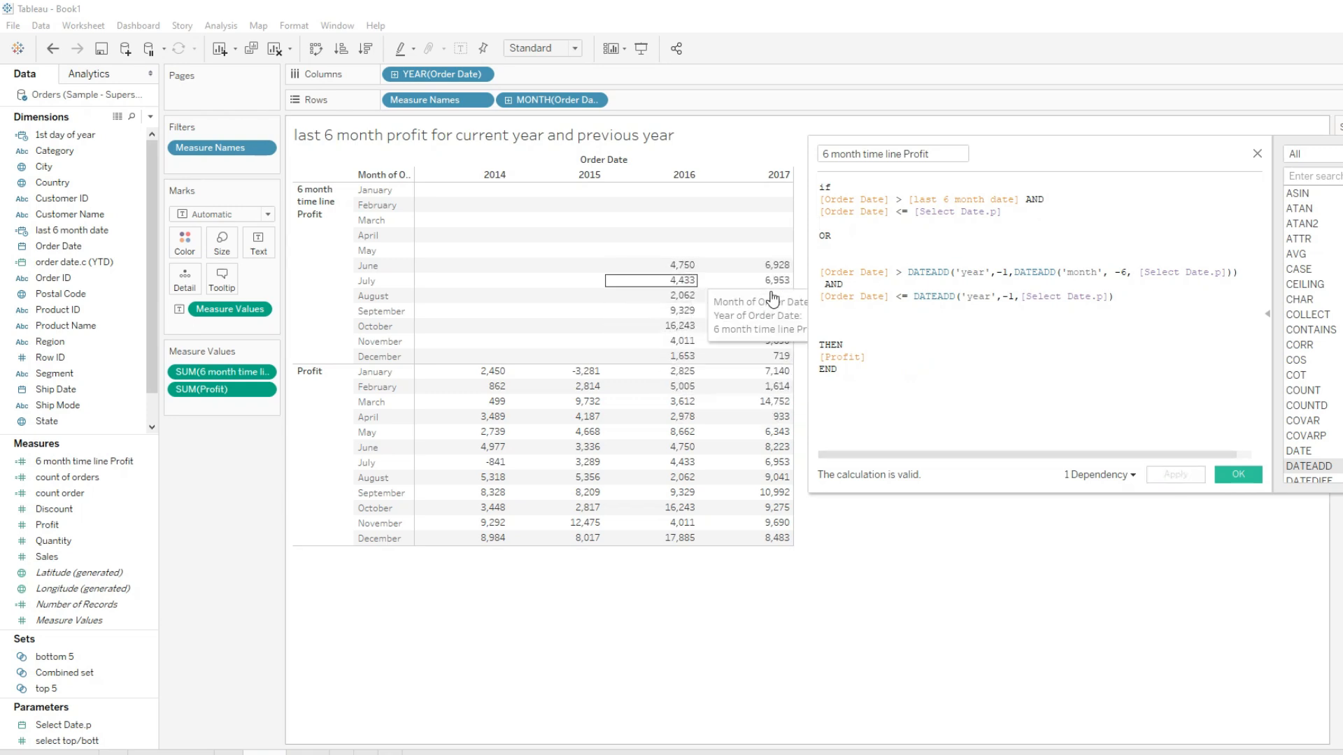
# Step: Accept the calculation and test it with different Select Date.p values, finishing on October, 2016
pyautogui.click(1238, 476)
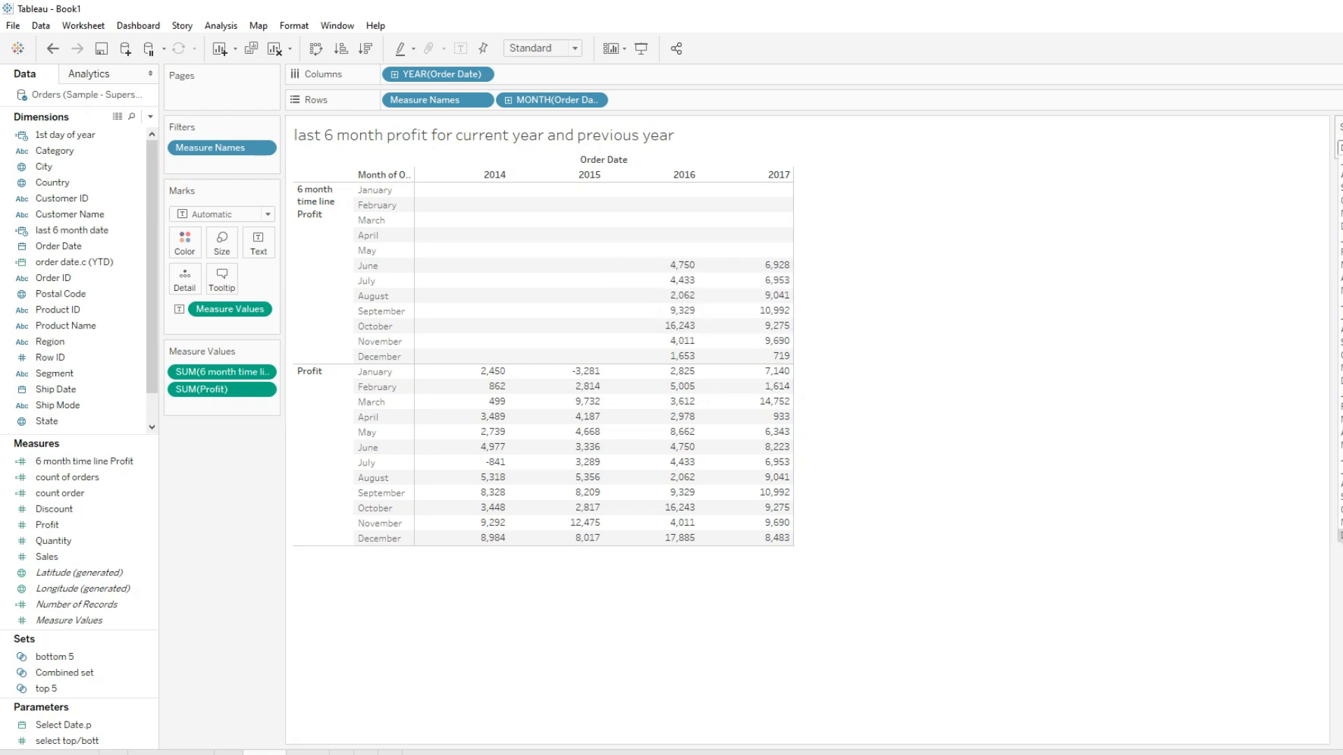
pyautogui.click(1341, 303)
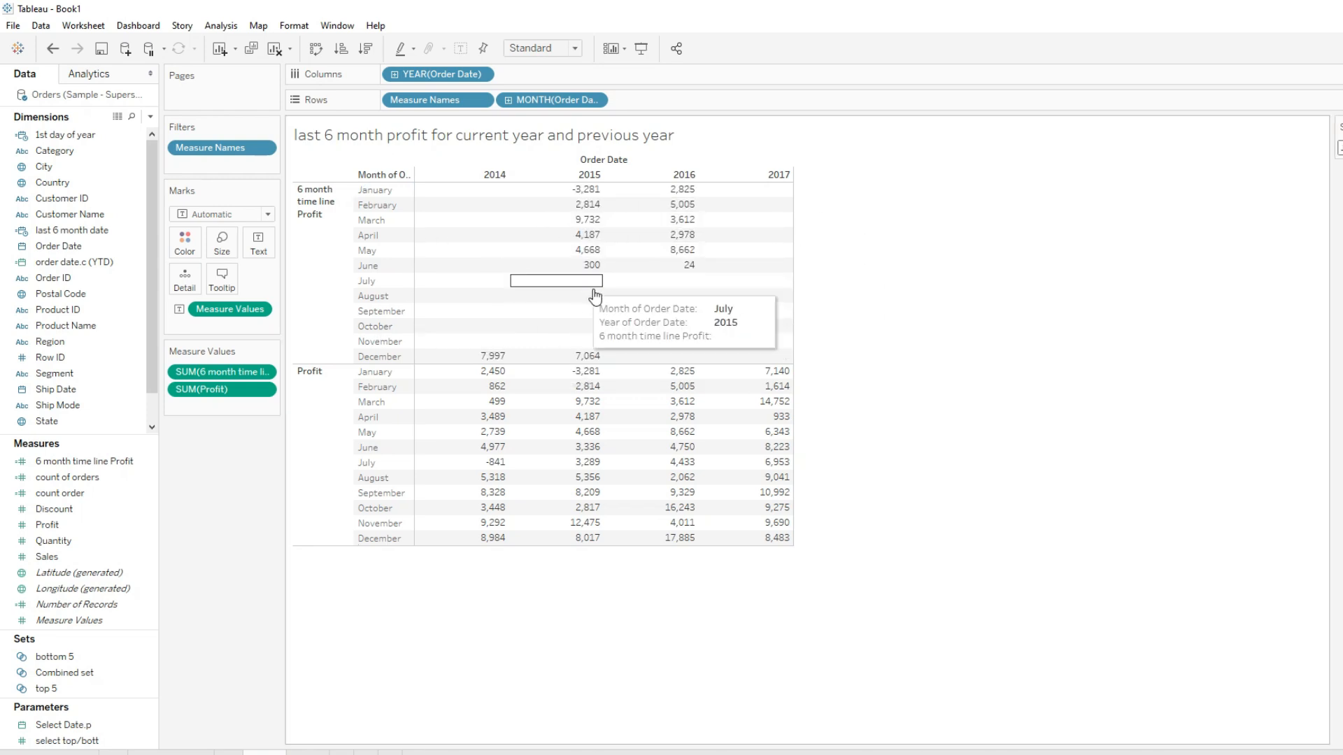
pyautogui.click(1341, 147)
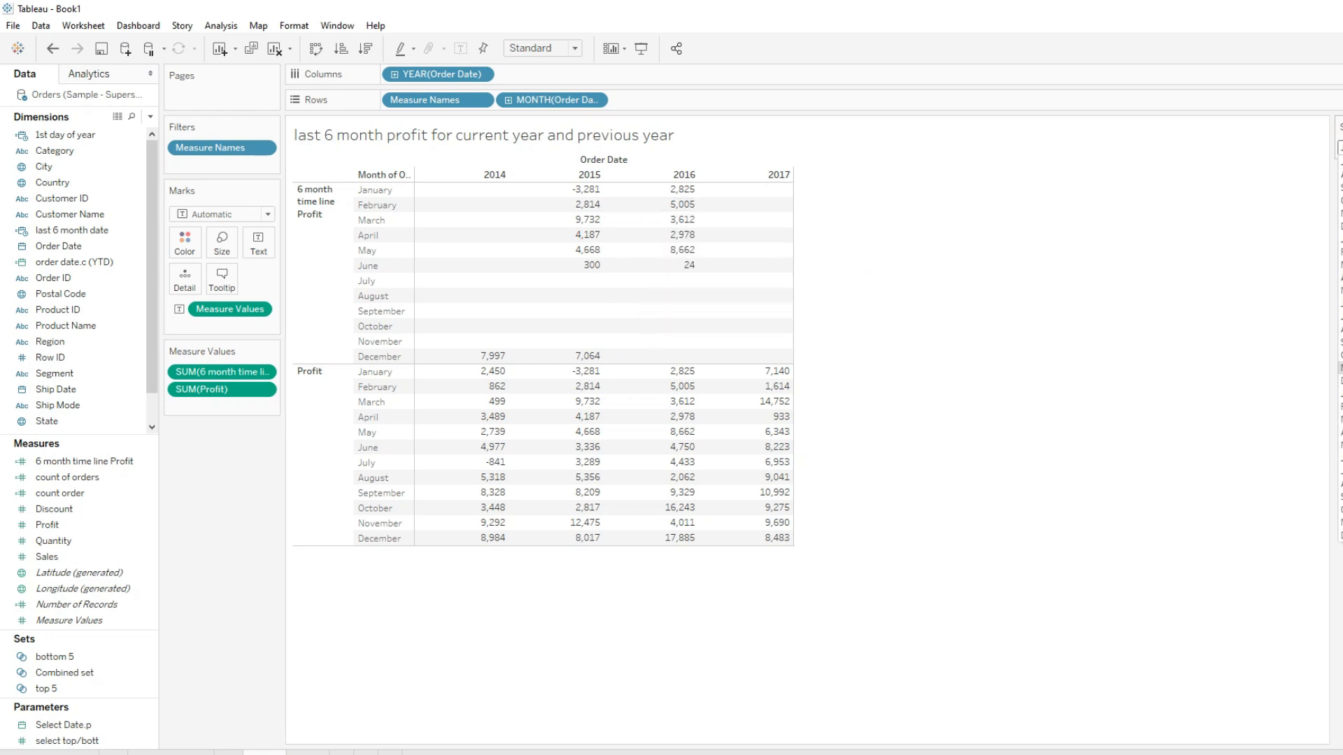
pyautogui.click(1341, 355)
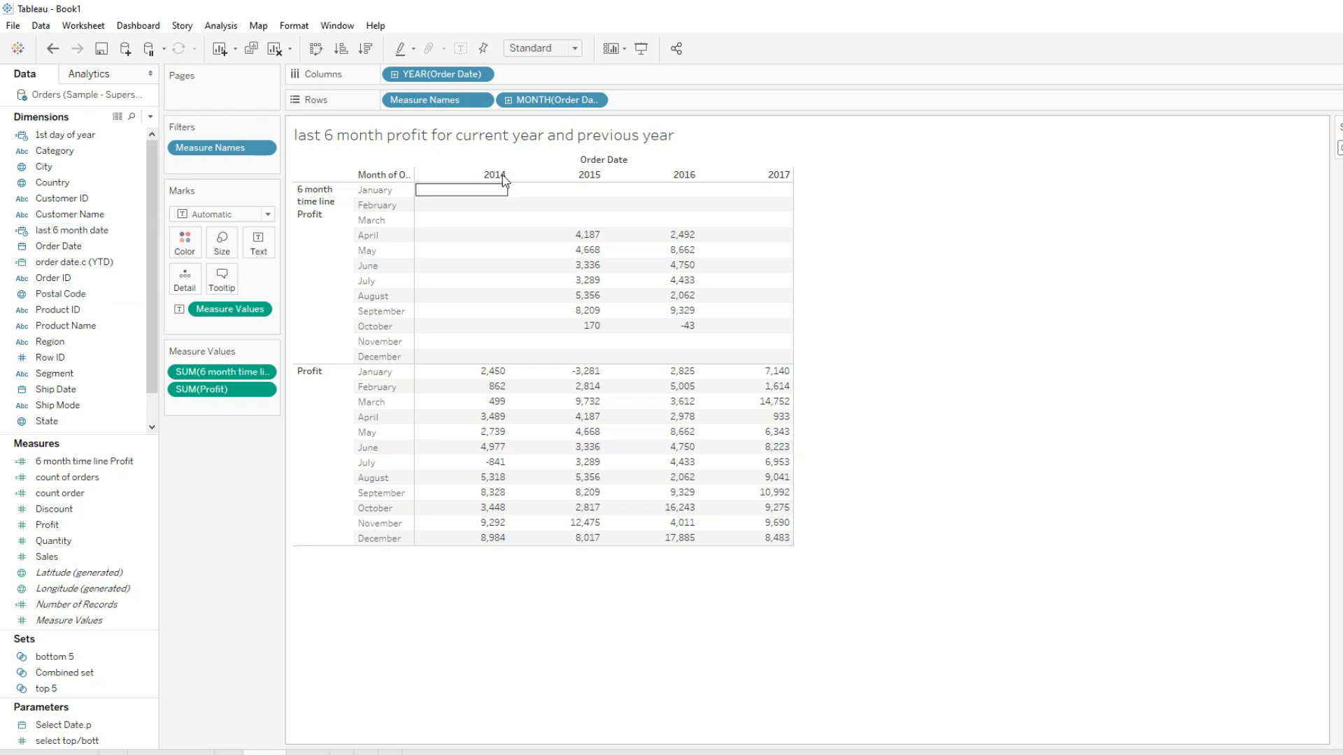
# Step: Reopen the 6 month time line Profit calculation and review its last 6 month condition, OR, and previous-year DATEADD logic
pyautogui.rightClick(85, 461)
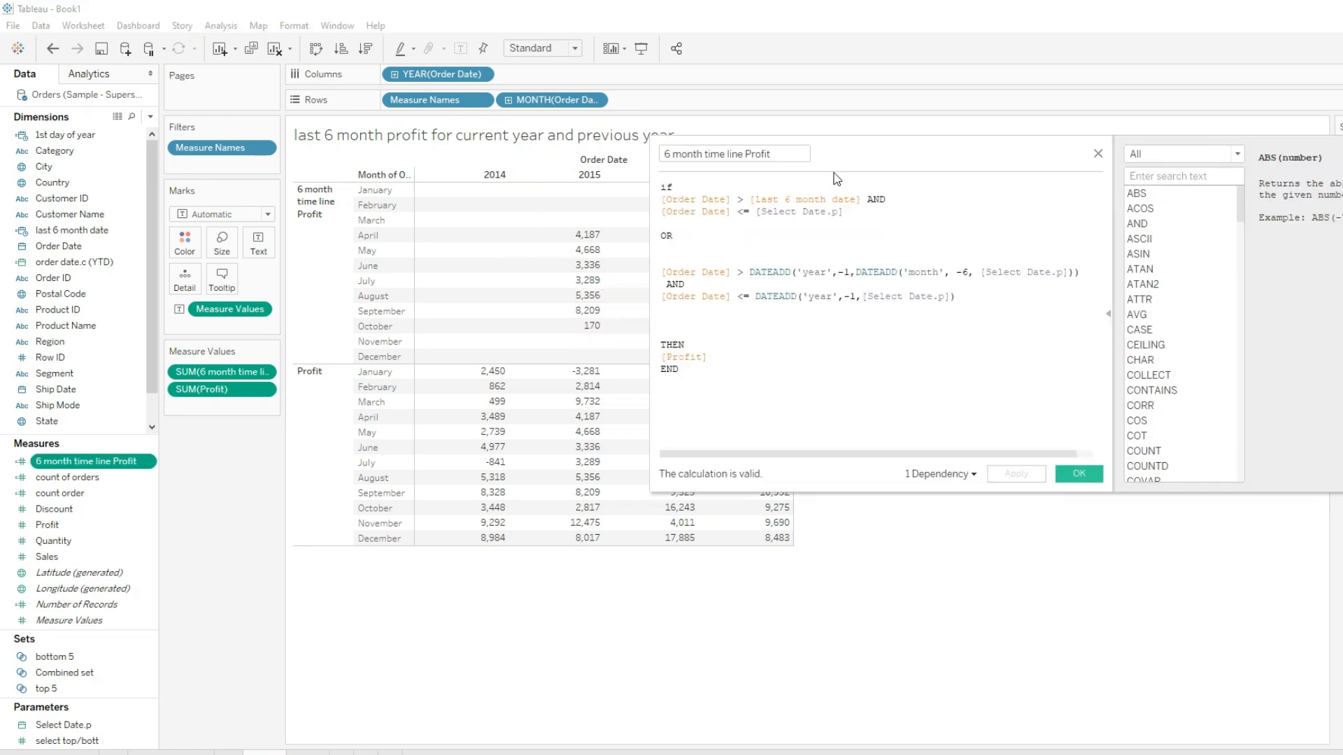
pyautogui.moveTo(835, 162); pyautogui.dragTo(994, 146)
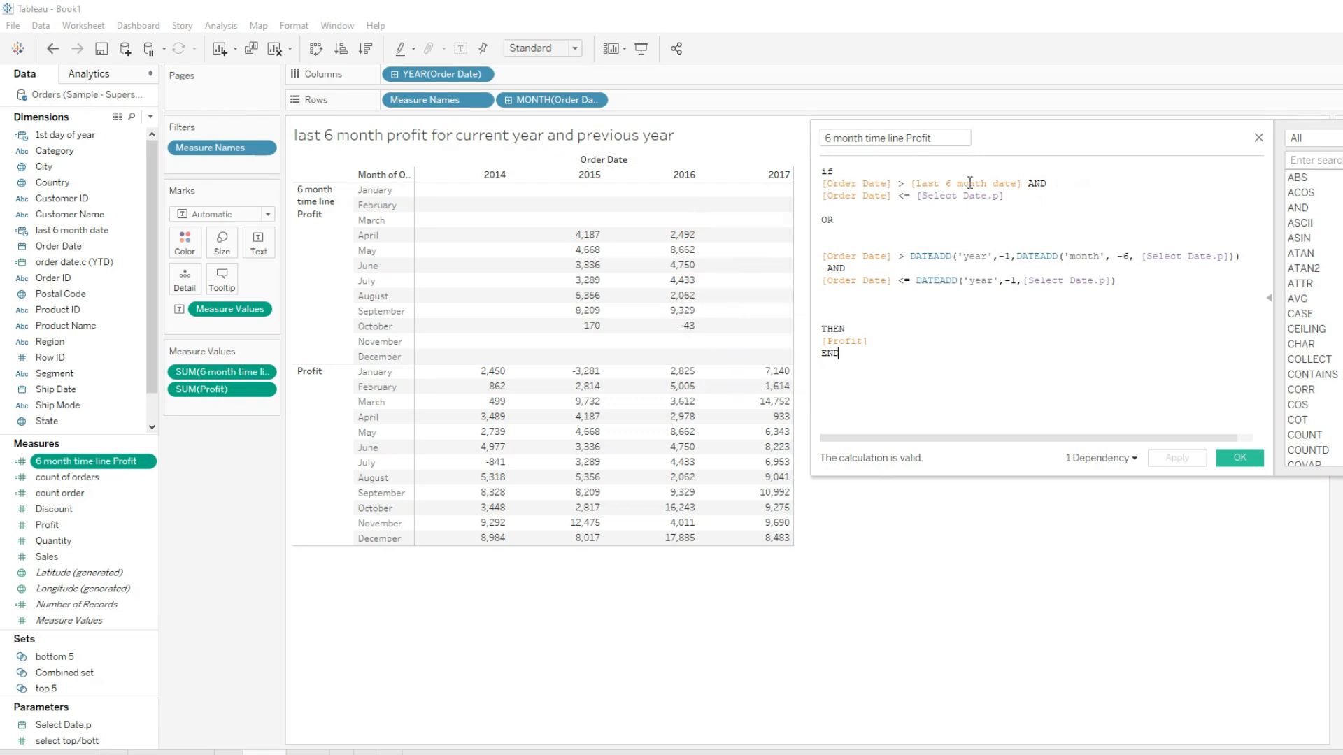
pyautogui.moveTo(982, 183); pyautogui.dragTo(863, 184)
pyautogui.click(837, 219)
pyautogui.moveTo(956, 256); pyautogui.dragTo(1019, 256)
pyautogui.moveTo(911, 256); pyautogui.dragTo(1010, 256)
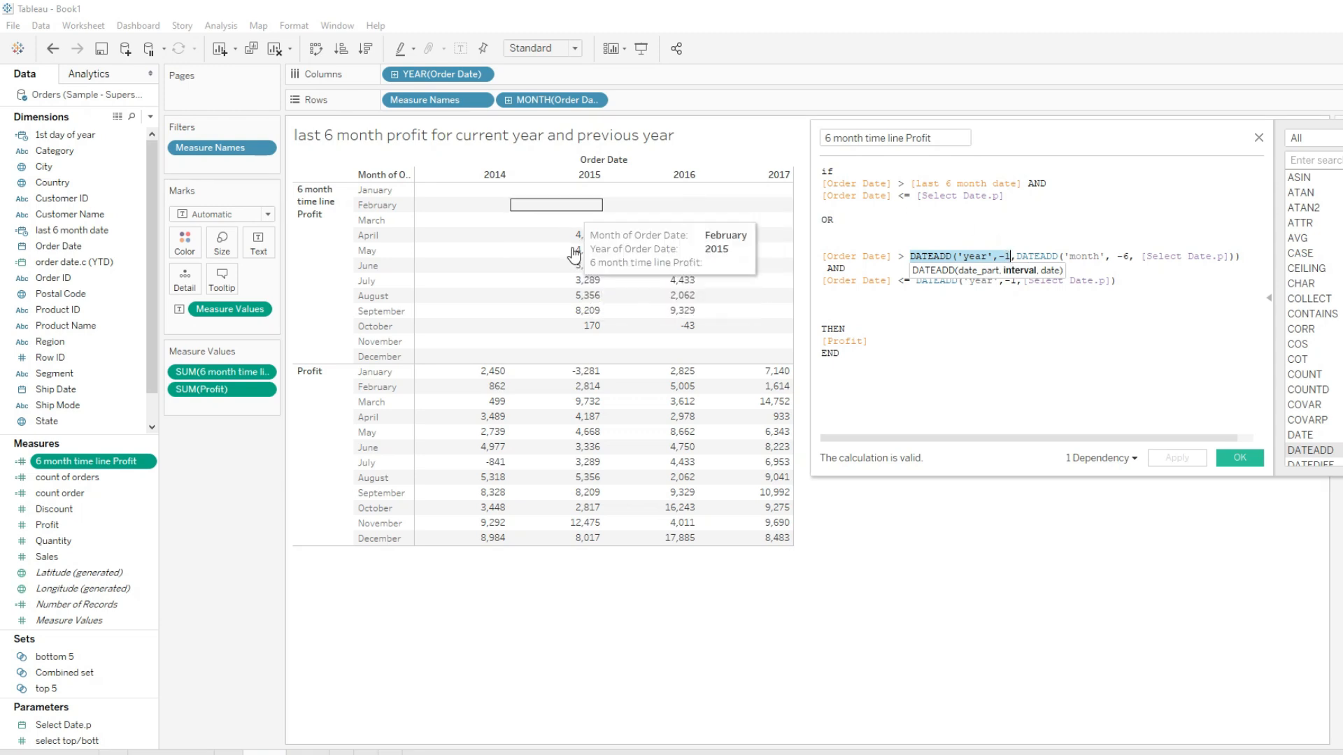
pyautogui.click(982, 326)
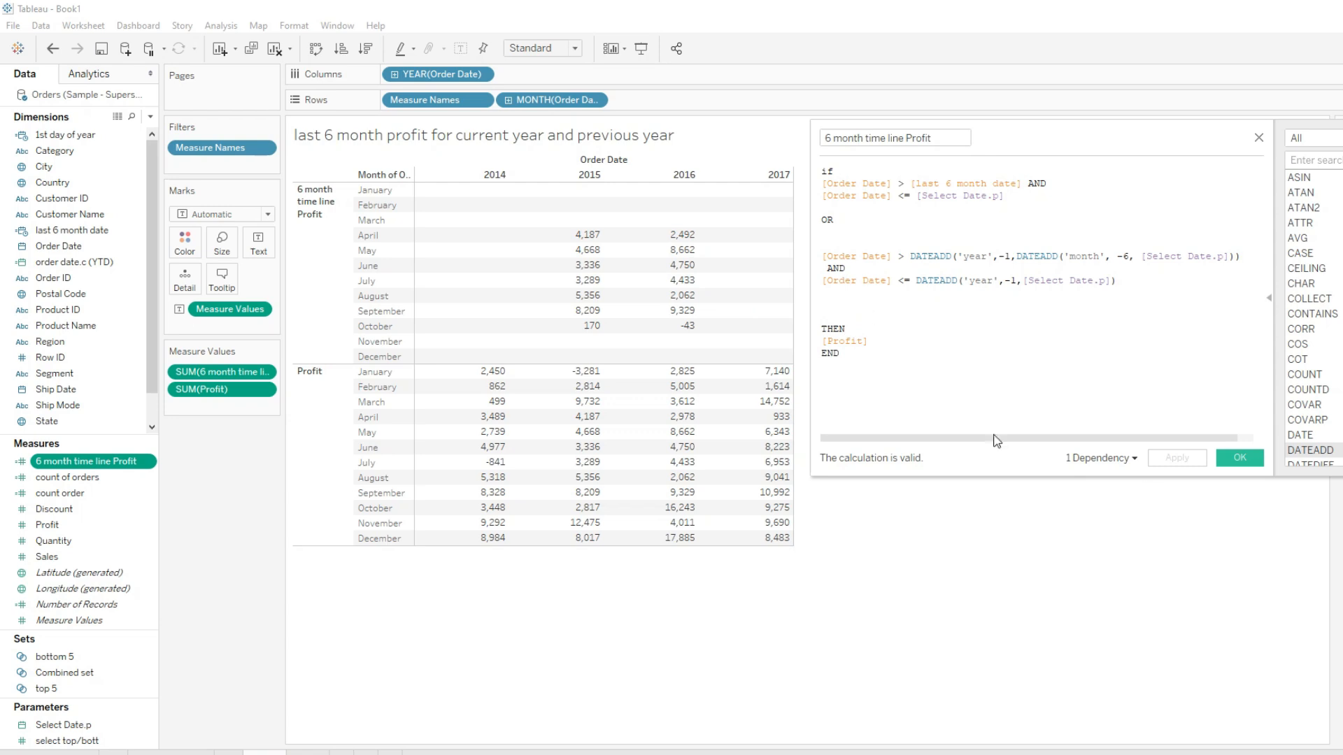
pyautogui.click(1235, 459)
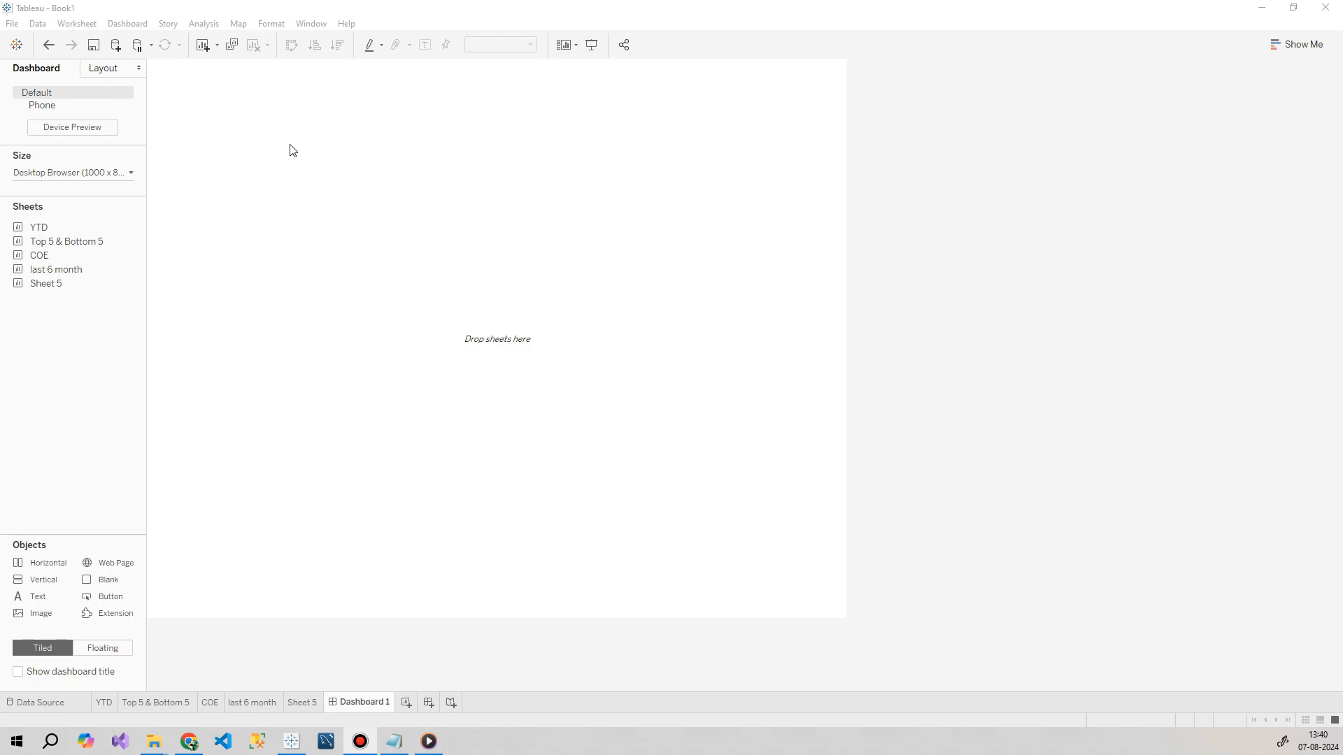
# Step: Add layout containers to the blank dashboard, keeping a short strip across its upper part above the sheet area
pyautogui.click(886, 272)
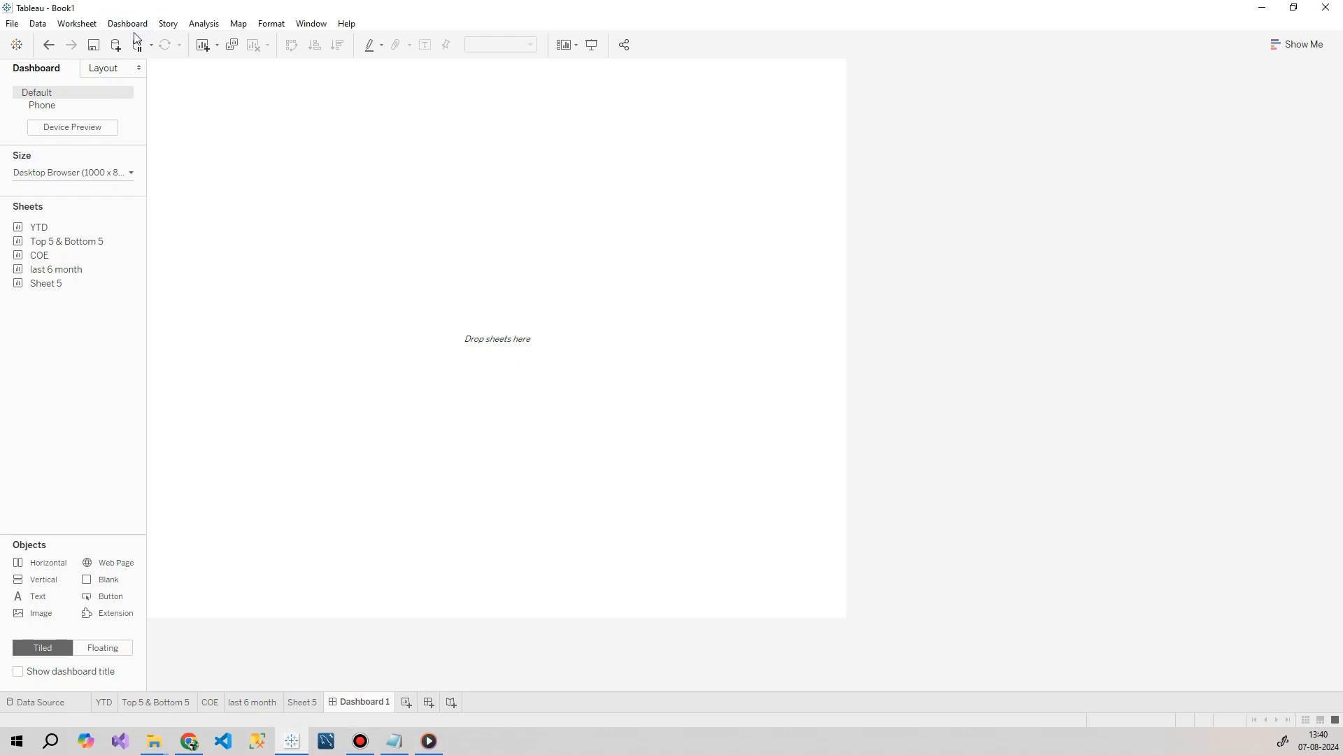
pyautogui.moveTo(106, 580); pyautogui.dragTo(175, 508)
pyautogui.moveTo(39, 578); pyautogui.dragTo(342, 498)
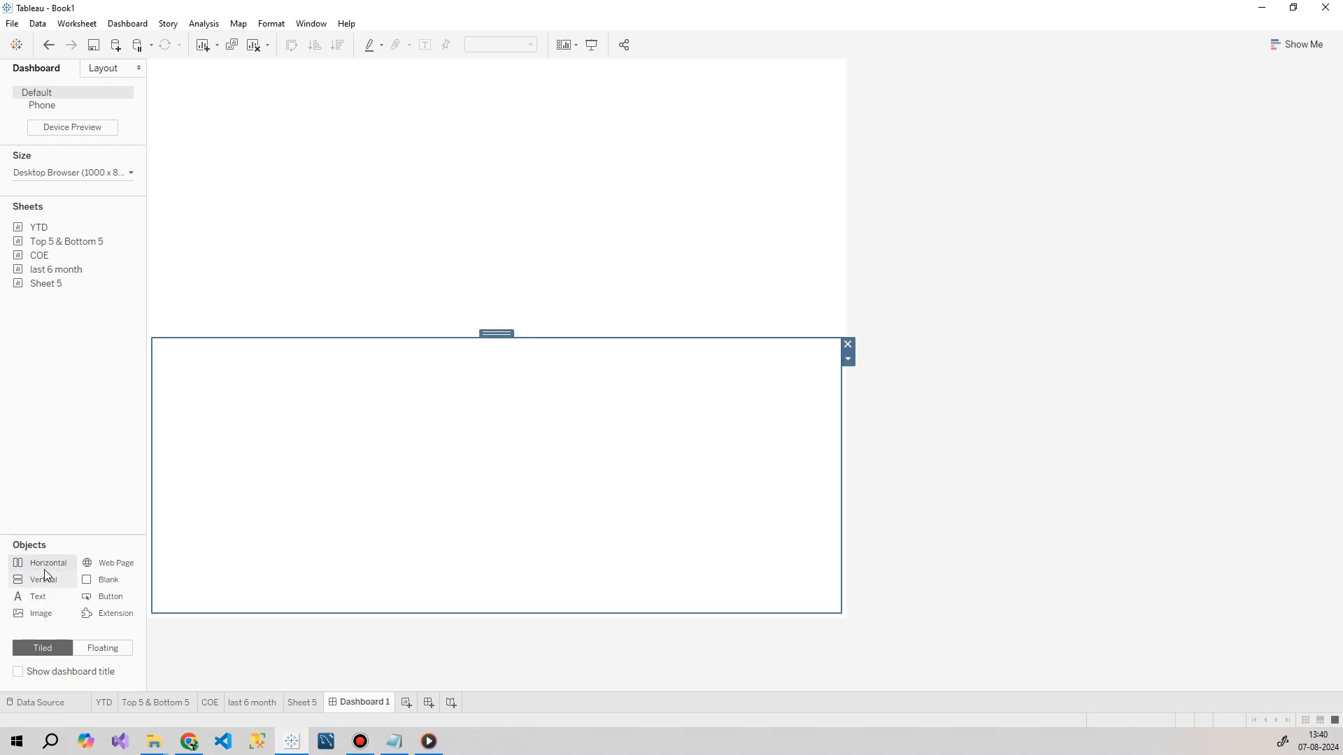
pyautogui.moveTo(119, 456); pyautogui.dragTo(468, 88)
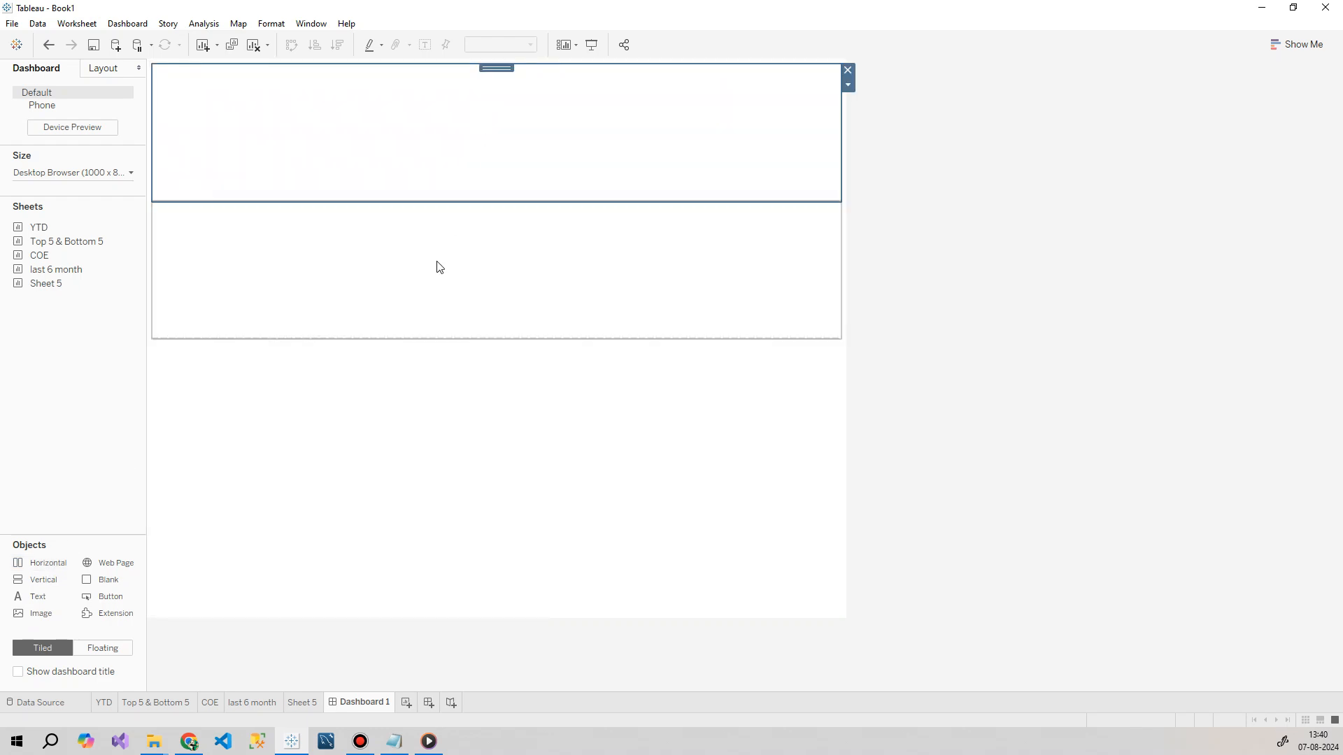
pyautogui.moveTo(435, 338); pyautogui.dragTo(440, 269)
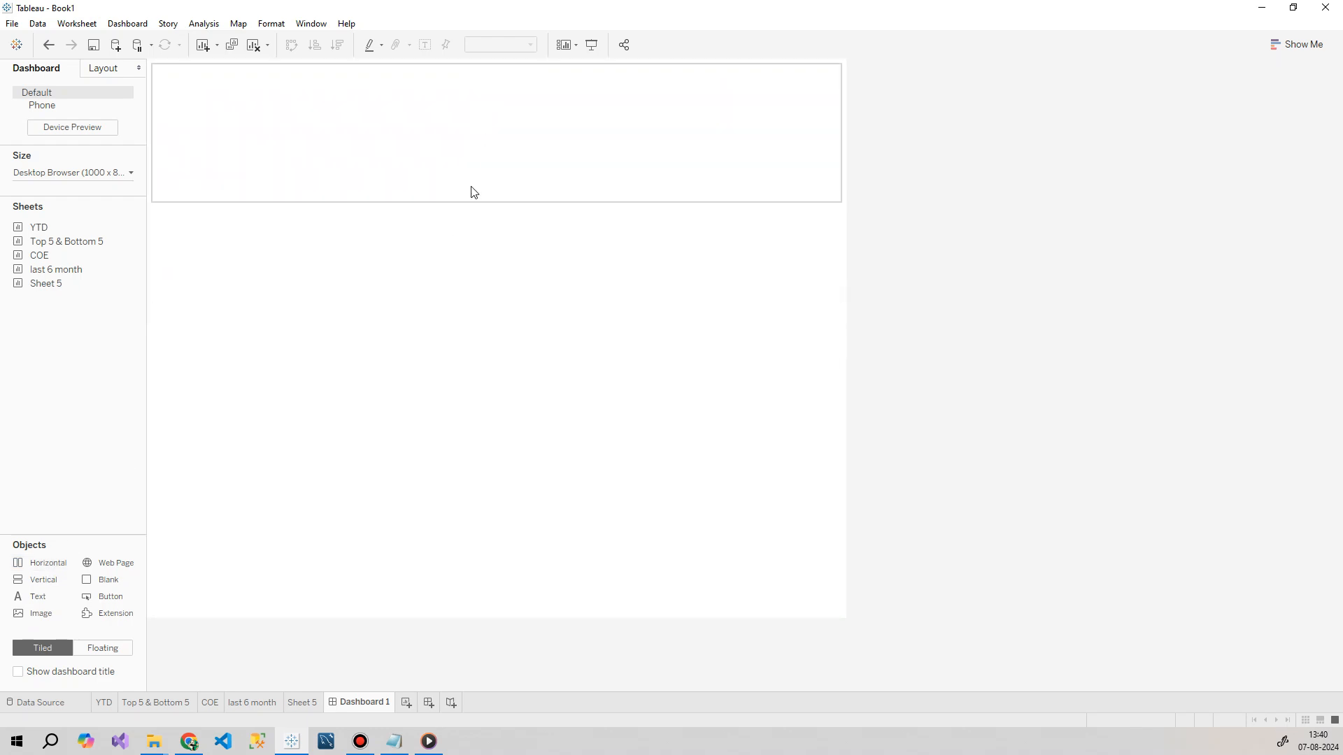
# Step: Add the YTD sheet to the dashboard's lower area and the Top 5 & Bottom 5 sheet beside it
pyautogui.moveTo(135, 225); pyautogui.dragTo(240, 359)
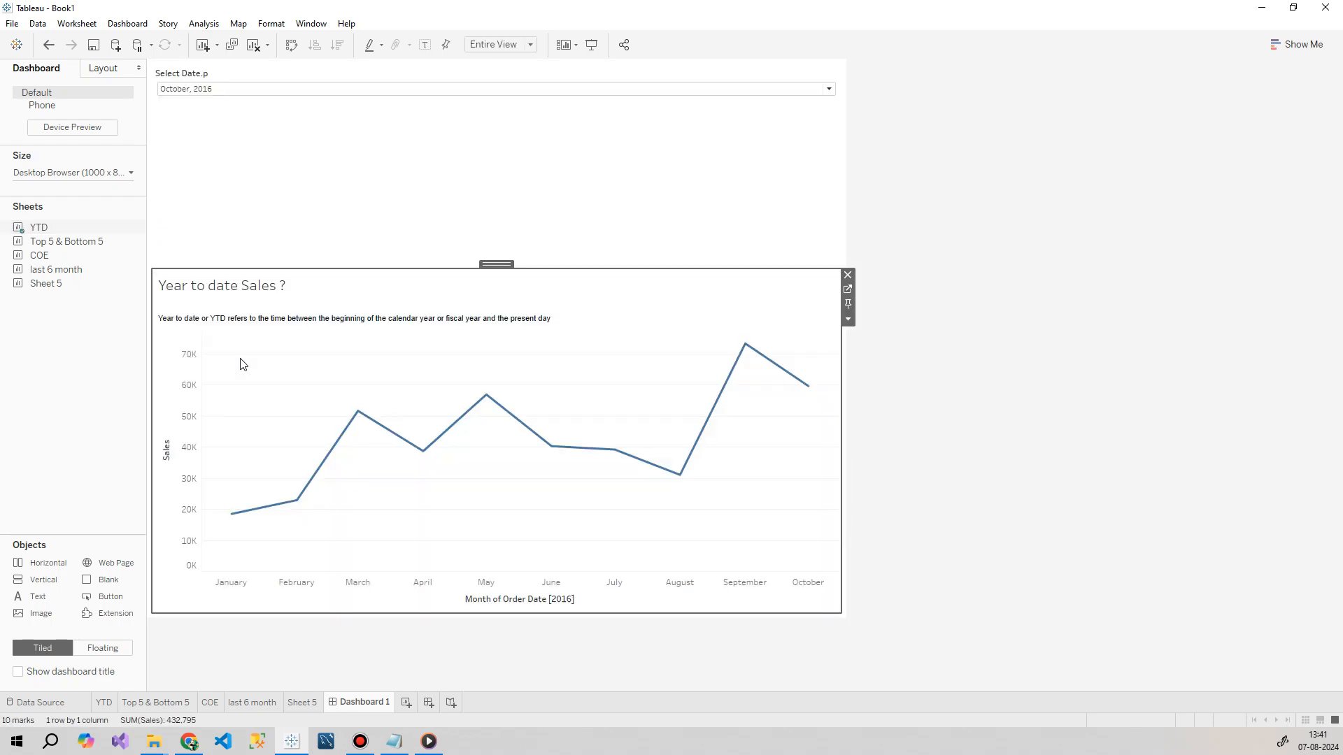
pyautogui.moveTo(67, 241); pyautogui.dragTo(482, 475)
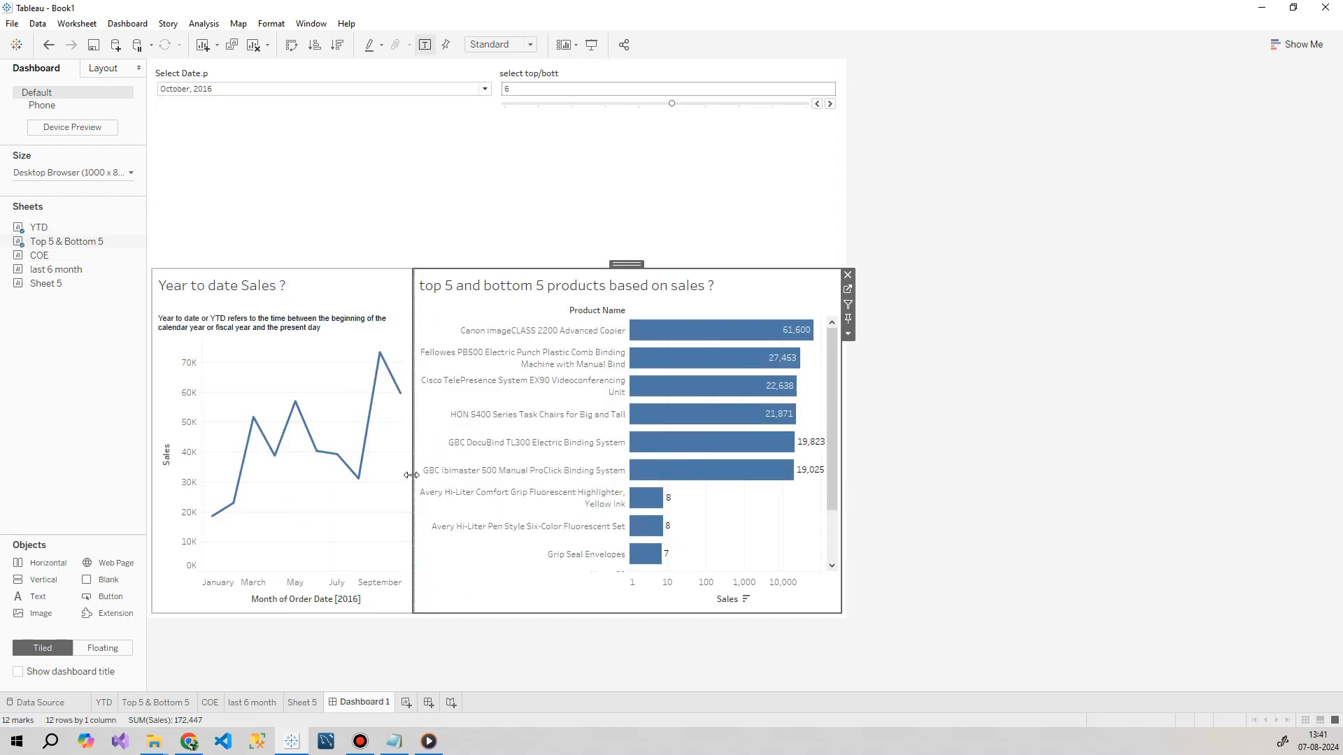
# Step: Set the dashboard size to Automatic
pyautogui.click(72, 173)
pyautogui.click(93, 193)
pyautogui.click(63, 221)
# Step: Place the COE sheet above the Year to date Sales chart and last 6 month beside it, adjusting the pane sizes
pyautogui.moveTo(40, 255); pyautogui.dragTo(336, 228)
pyautogui.moveTo(744, 297); pyautogui.dragTo(745, 376)
pyautogui.moveTo(486, 429); pyautogui.dragTo(714, 428)
pyautogui.moveTo(56, 270); pyautogui.dragTo(1119, 273)
pyautogui.click(785, 245)
pyautogui.click(1259, 266)
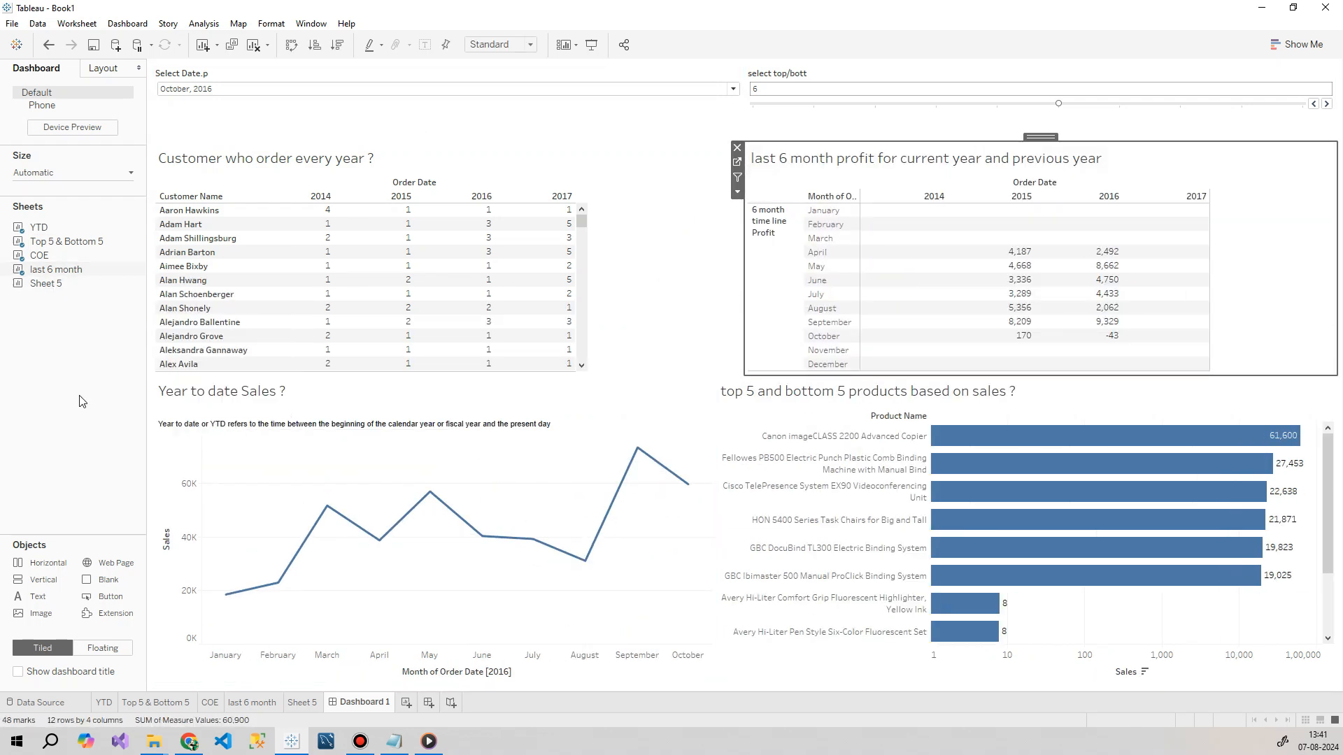
# Step: Show the dashboard title and change its text to Sales Dashboard
pyautogui.click(350, 116)
pyautogui.click(127, 23)
pyautogui.click(146, 189)
pyautogui.doubleClick(323, 79)
pyautogui.moveTo(610, 309); pyautogui.dragTo(452, 306)
pyautogui.write('Sales Dashboard')
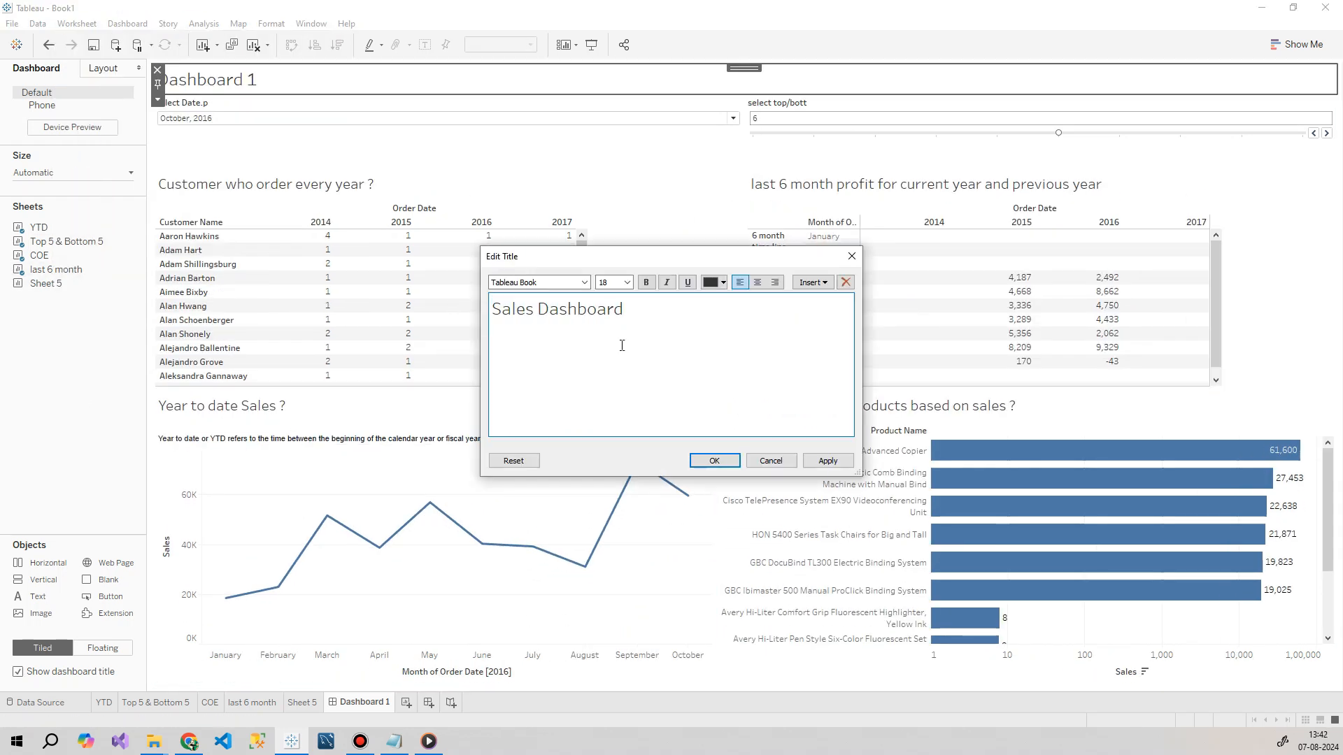
pyautogui.click(714, 460)
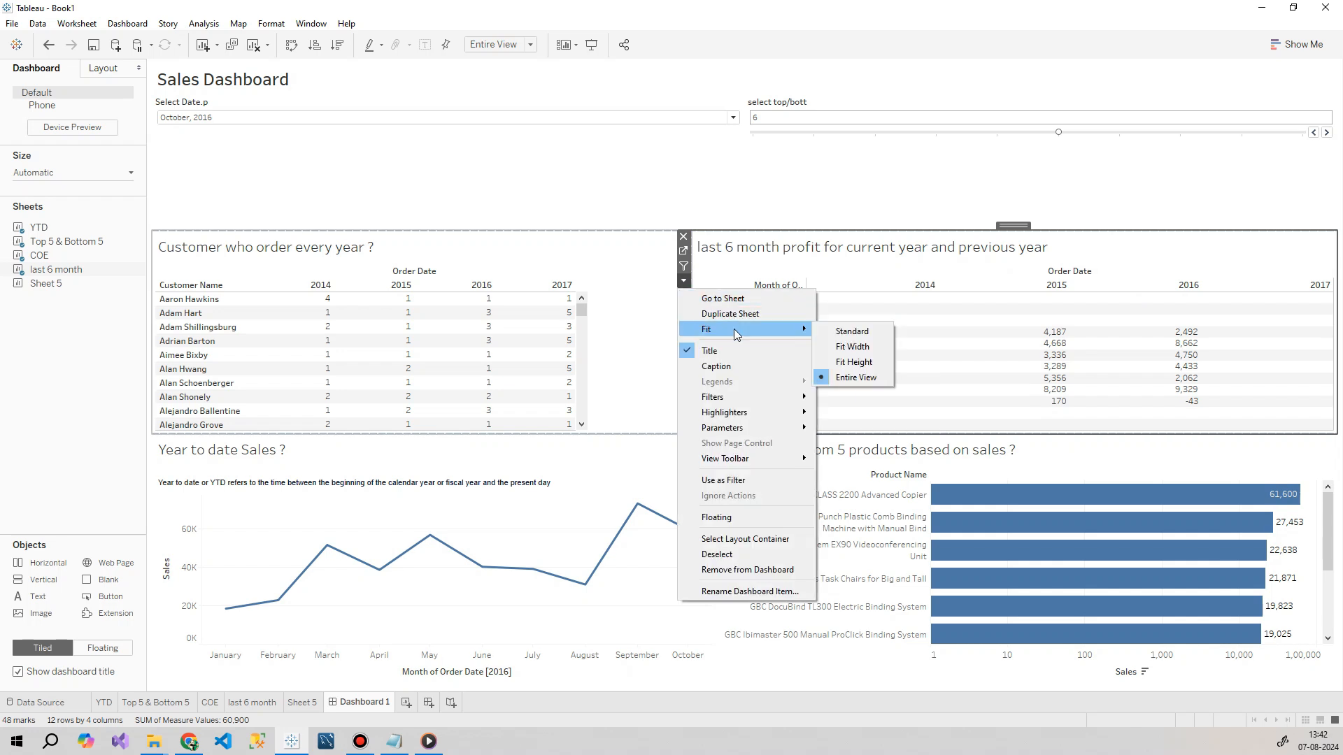
# Step: Set the last 6 month profit sheet to Fit Height and float the Select Date.p control over the customer table
pyautogui.click(853, 361)
pyautogui.click(1166, 187)
pyautogui.click(1203, 369)
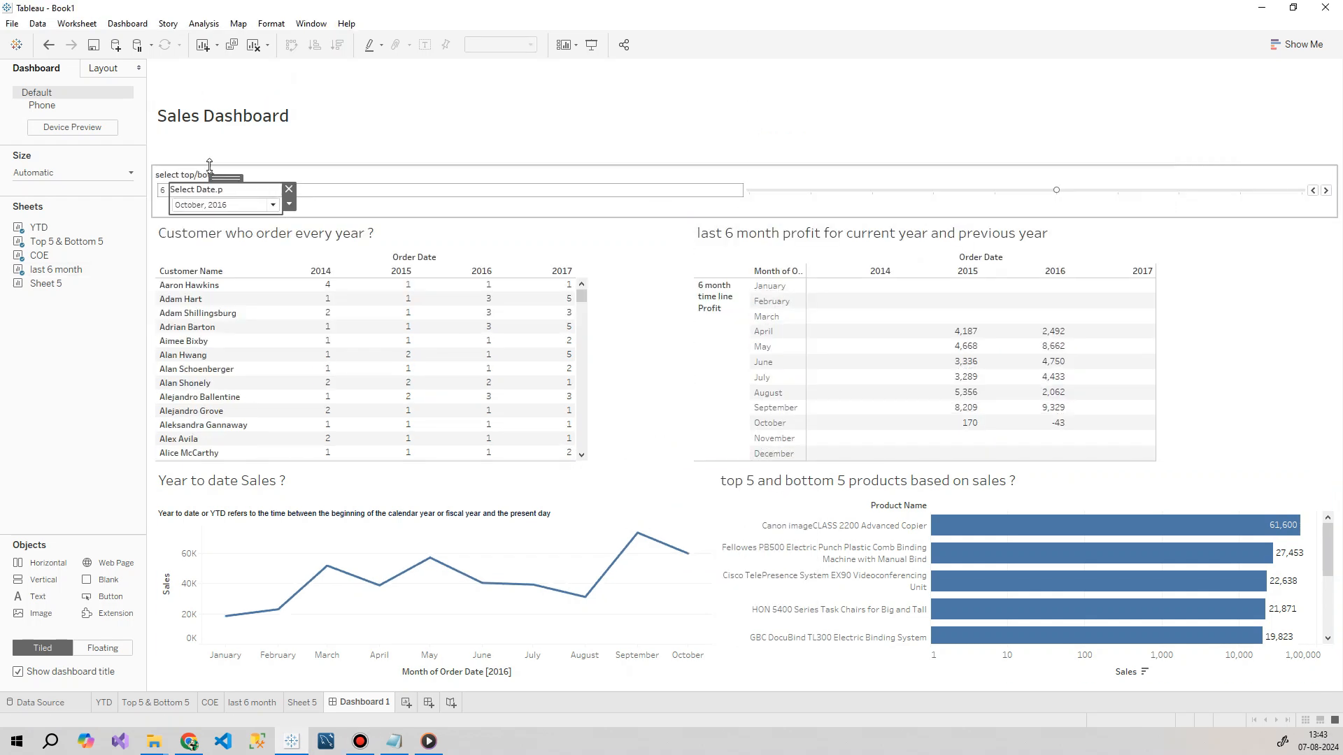
pyautogui.moveTo(210, 167); pyautogui.dragTo(606, 288)
# Step: Try the Entire View fit on the last 6 month profit sheet
pyautogui.click(698, 266)
pyautogui.moveTo(742, 317)
pyautogui.click(861, 362)
pyautogui.click(698, 267)
pyautogui.click(864, 317)
pyautogui.click(1258, 362)
# Step: Set the dashboard to the fixed Desktop Browser (1000 x 800) size, reduce the title's height and shift the divider between the lower charts
pyautogui.click(73, 173)
pyautogui.click(77, 195)
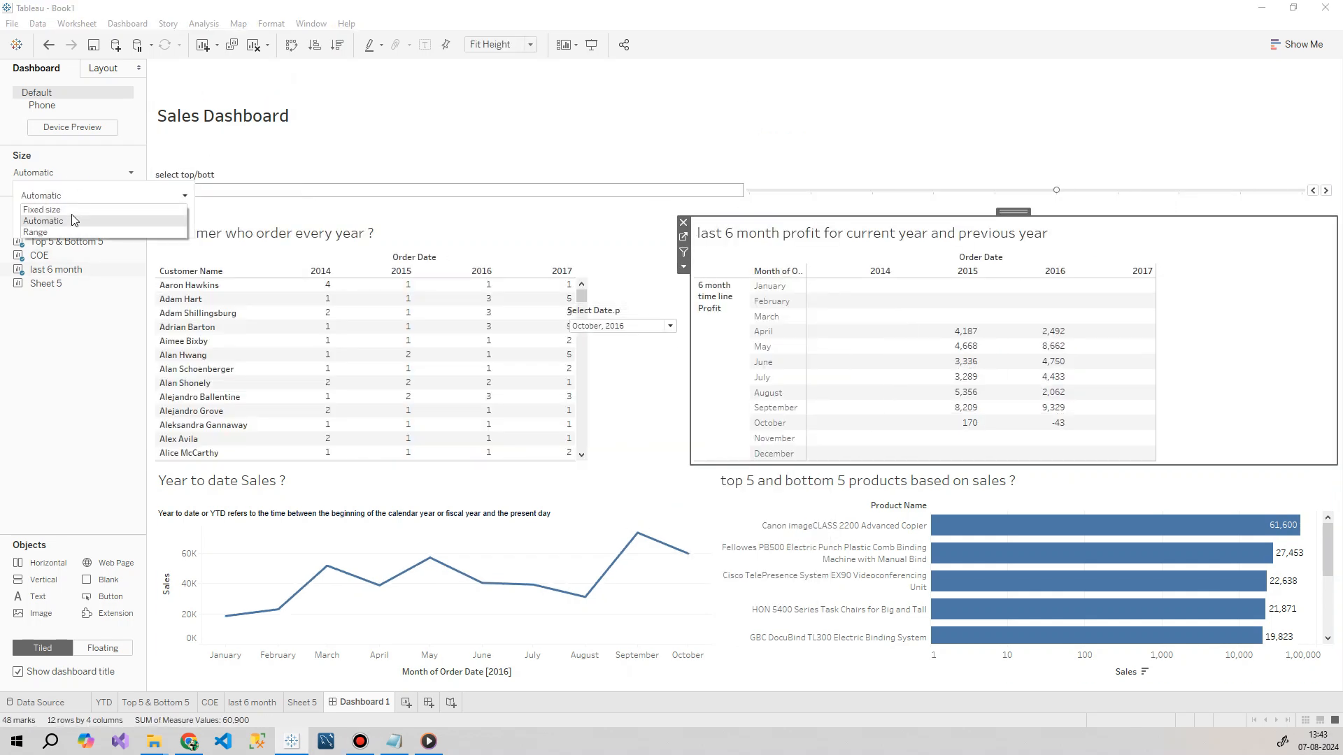
pyautogui.click(63, 210)
pyautogui.click(265, 129)
pyautogui.moveTo(294, 166); pyautogui.dragTo(294, 113)
pyautogui.moveTo(714, 511); pyautogui.dragTo(497, 511)
# Step: Move the Year to date Sales chart above the customer table and the top 5 and bottom 5 chart beside it, enlarging their row
pyautogui.click(863, 592)
pyautogui.click(336, 417)
pyautogui.moveTo(325, 399); pyautogui.dragTo(308, 183)
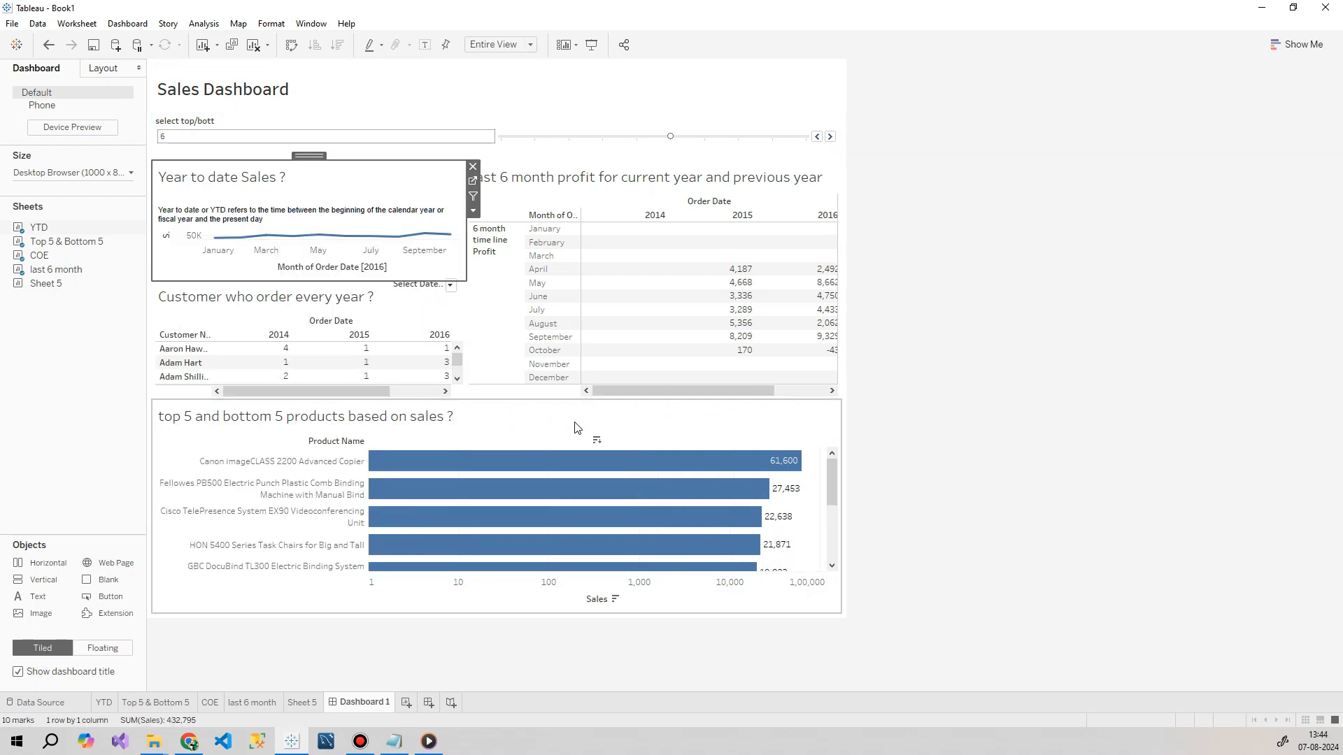
pyautogui.click(578, 419)
pyautogui.moveTo(497, 397); pyautogui.dragTo(654, 183)
pyautogui.moveTo(308, 279); pyautogui.dragTo(308, 364)
# Step: Set the top 5 and bottom 5 chart to Fit Height and narrow its product name column
pyautogui.click(811, 182)
pyautogui.click(848, 211)
pyautogui.click(1011, 291)
pyautogui.moveTo(680, 299); pyautogui.dragTo(608, 298)
# Step: Set the dashboard's custom size to 1200 px wide and 900 px high
pyautogui.click(73, 173)
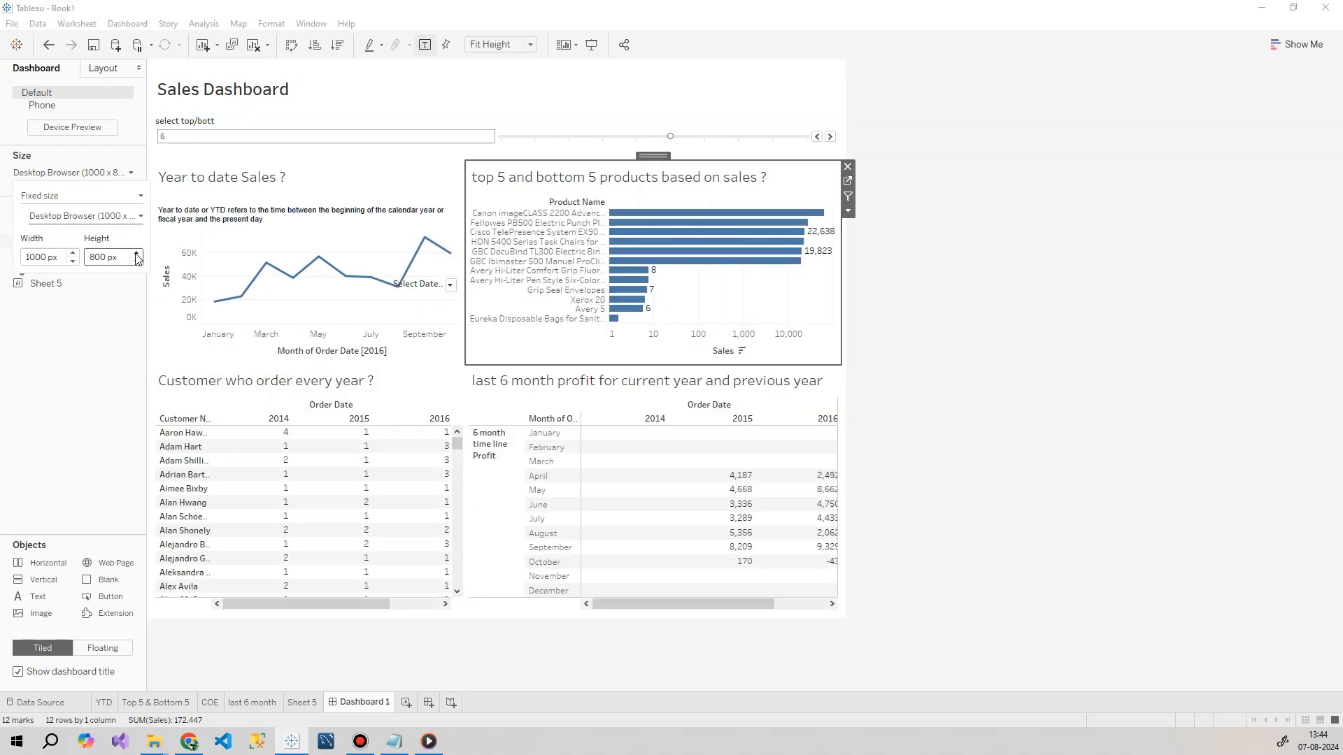
pyautogui.click(76, 254)
pyautogui.click(76, 253)
pyautogui.click(136, 254)
pyautogui.click(966, 138)
pyautogui.click(988, 119)
# Step: Move the select top/bott control above the products chart and the Select Date.p control to the last 6 month table's upper right corner
pyautogui.moveTo(493, 96); pyautogui.dragTo(734, 65)
pyautogui.click(470, 309)
pyautogui.click(410, 606)
pyautogui.moveTo(479, 304); pyautogui.dragTo(933, 403)
pyautogui.click(769, 553)
pyautogui.click(825, 70)
# Step: Change the last 6 month profit sheet's title to 6 Month Sales
pyautogui.doubleClick(818, 416)
pyautogui.hotkey('ctrl', 'a')
pyautogui.write('6 Month Sales')
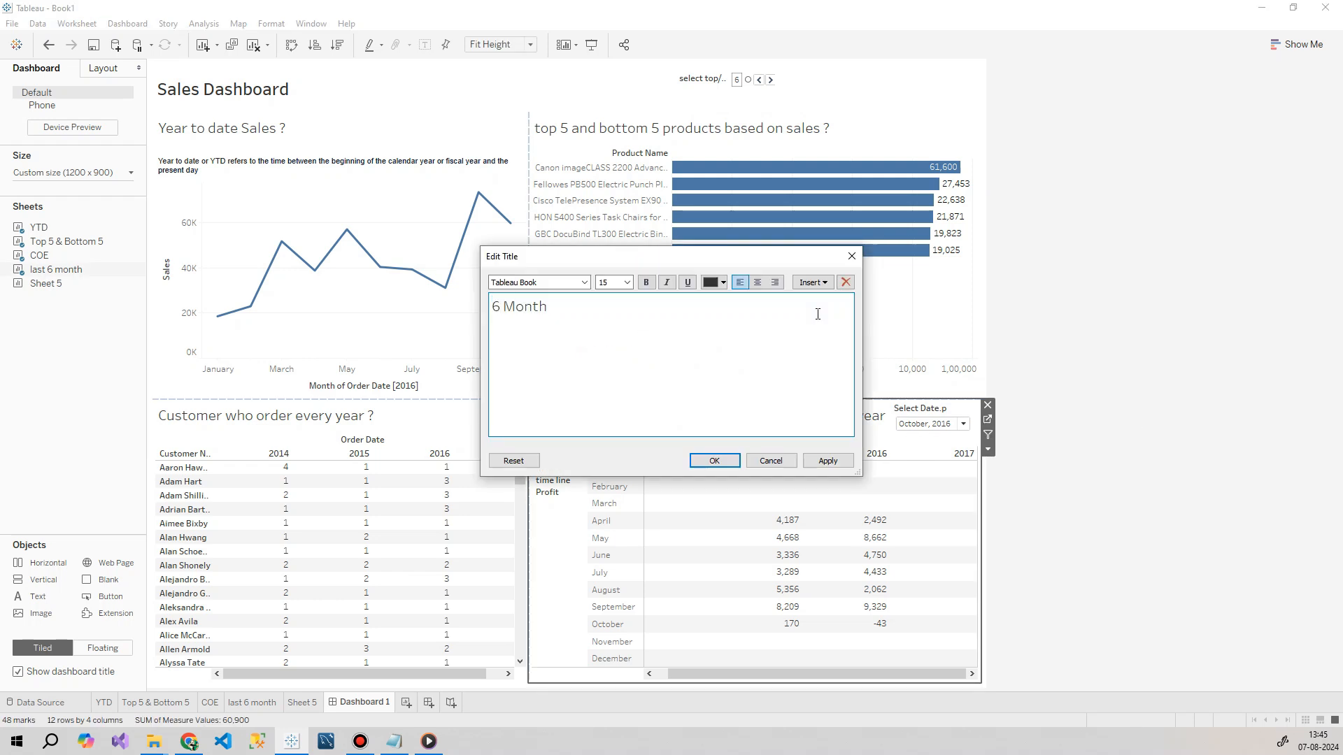
pyautogui.click(828, 461)
pyautogui.click(714, 461)
pyautogui.doubleClick(280, 416)
pyautogui.moveTo(716, 305); pyautogui.dragTo(368, 300)
pyautogui.click(714, 461)
pyautogui.click(1119, 419)
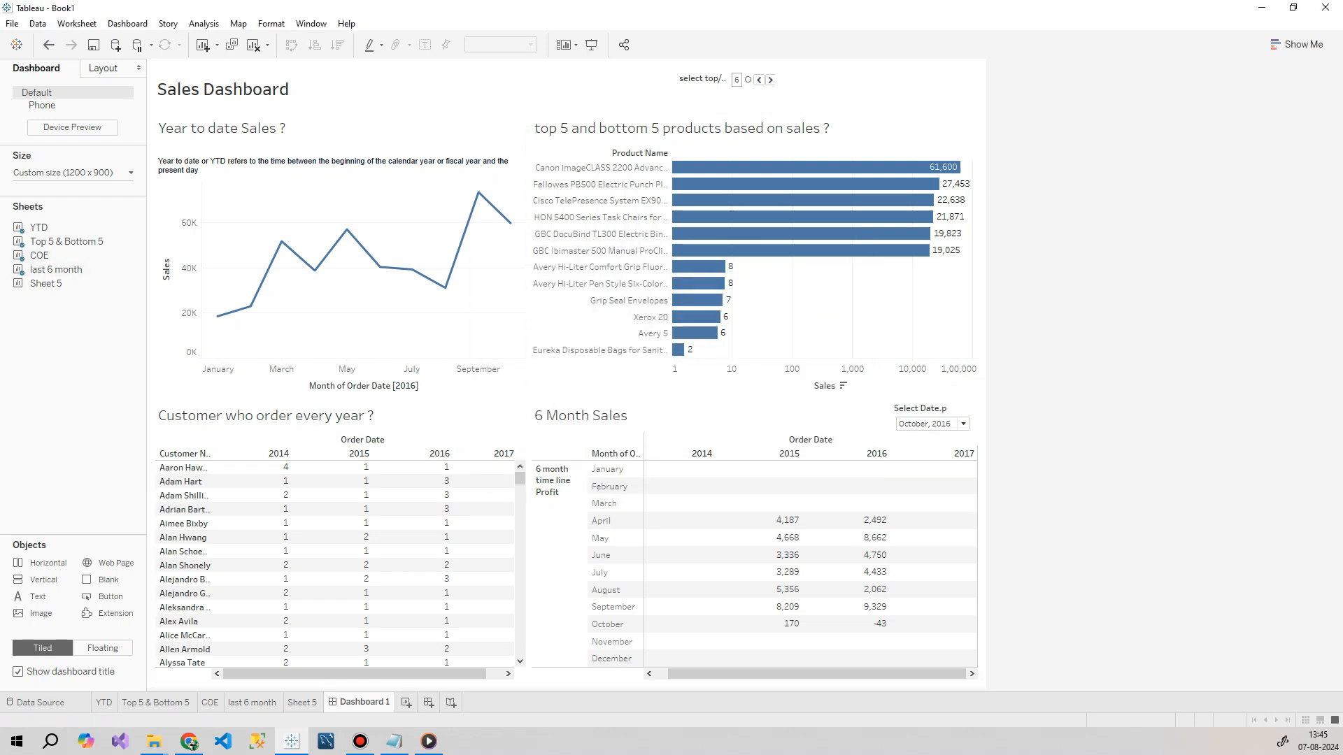